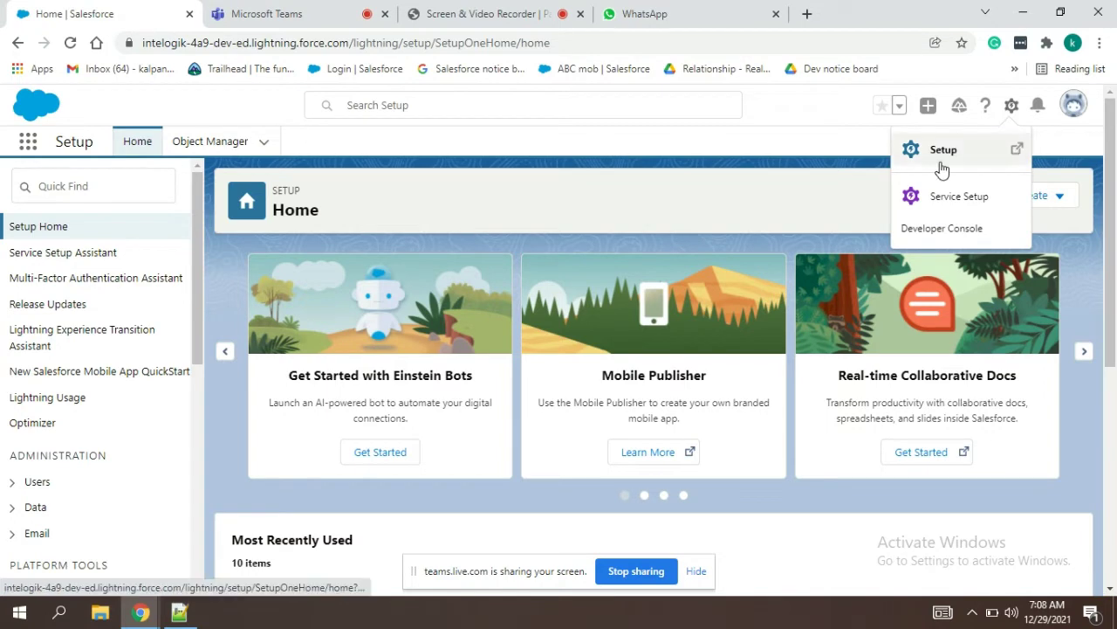
Step: Open Setup from the gear menu in a new tab, then return to the original Setup Home tab
left_click(941, 168)
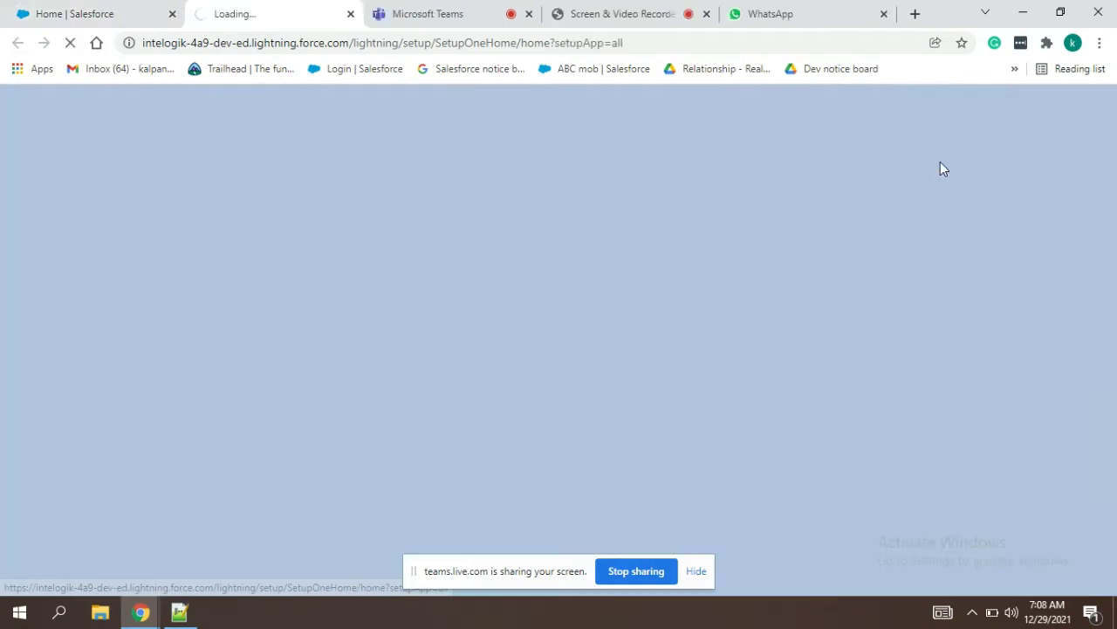
left_click(59, 11)
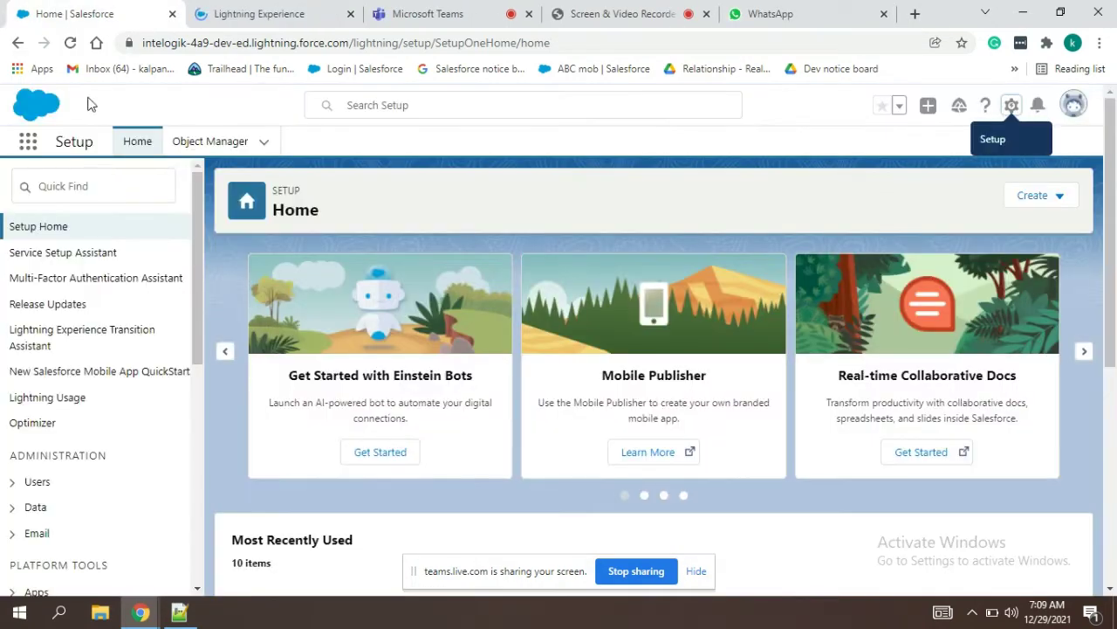
left_click(85, 185)
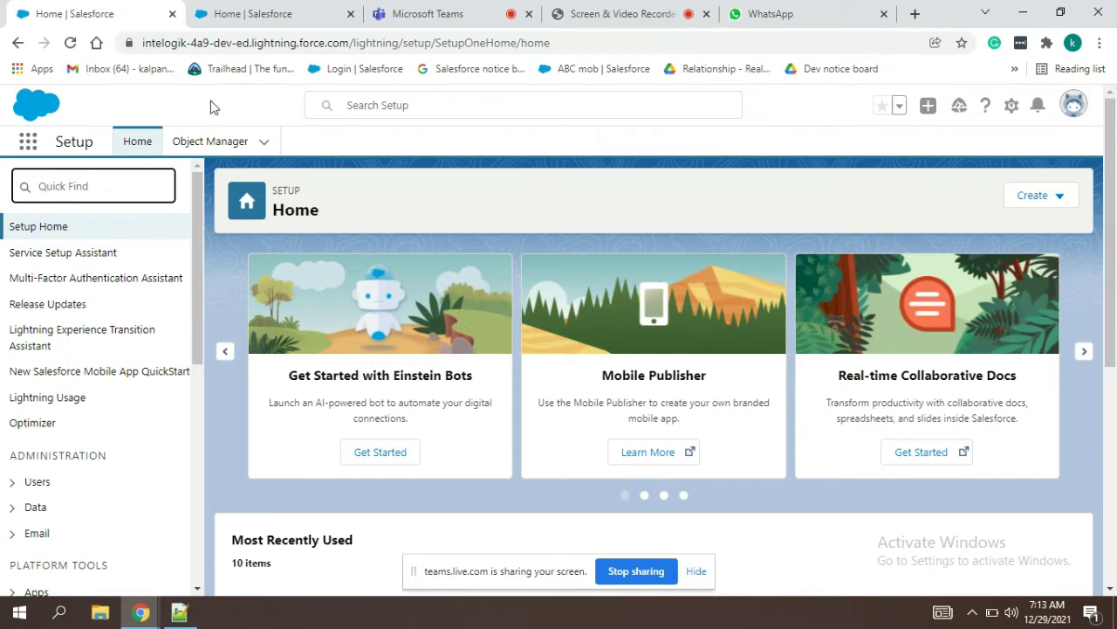
Step: Try a 'profi' Quick Find search, clear it, and switch to the NOtes.txt notes in Notepad++
left_click(246, 122)
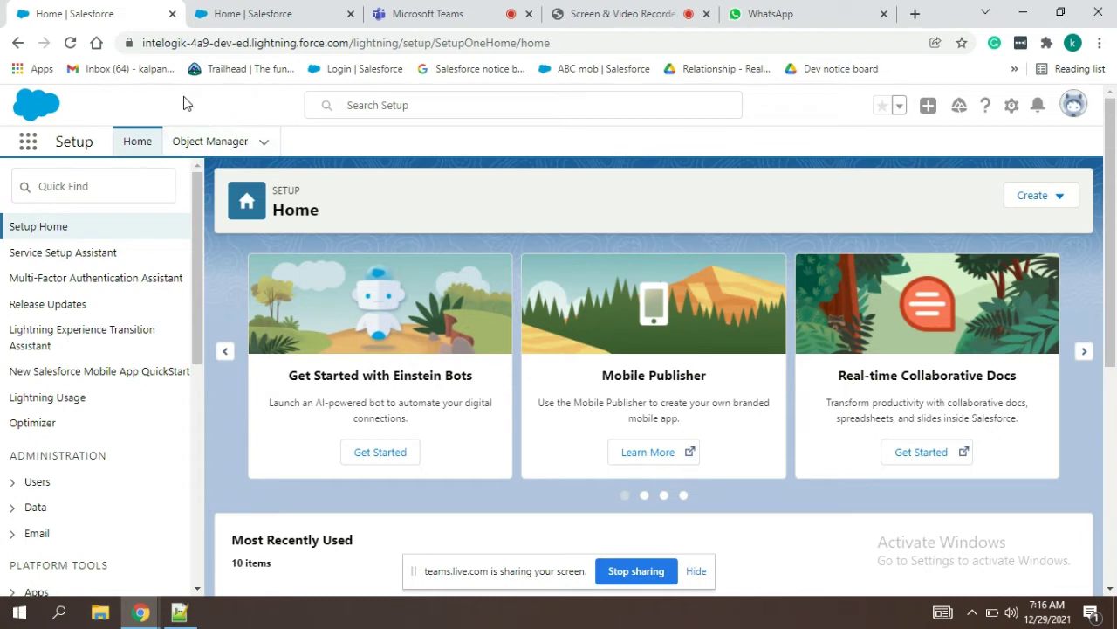
left_click(128, 192)
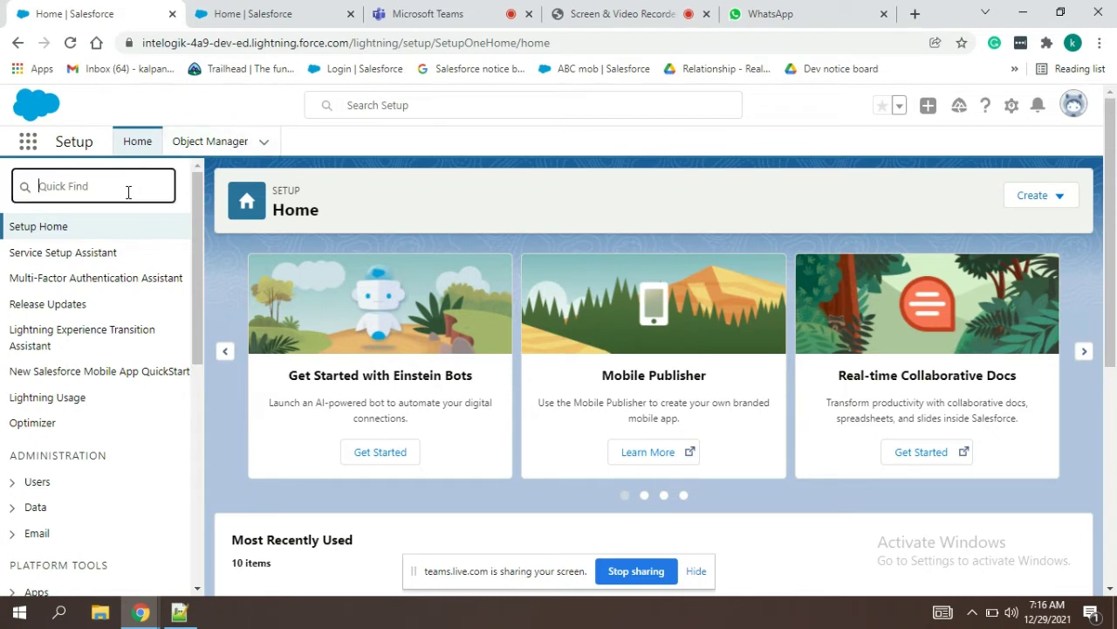
type("profi")
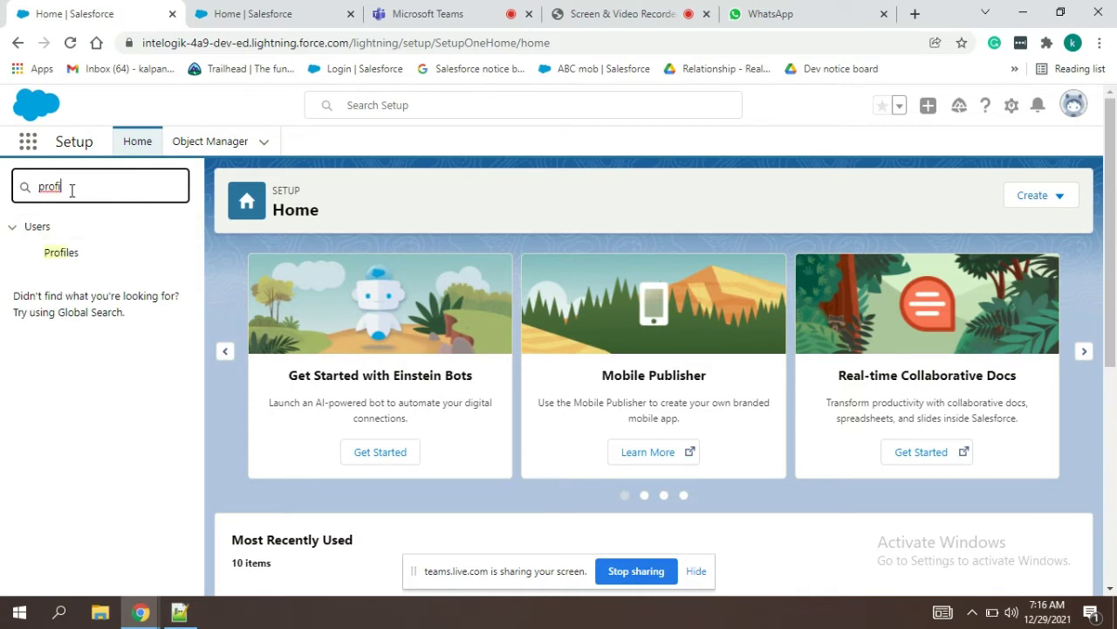
key("BackSpace")
key("BackSpace")
key("BackSpace")
key("BackSpace")
key("BackSpace")
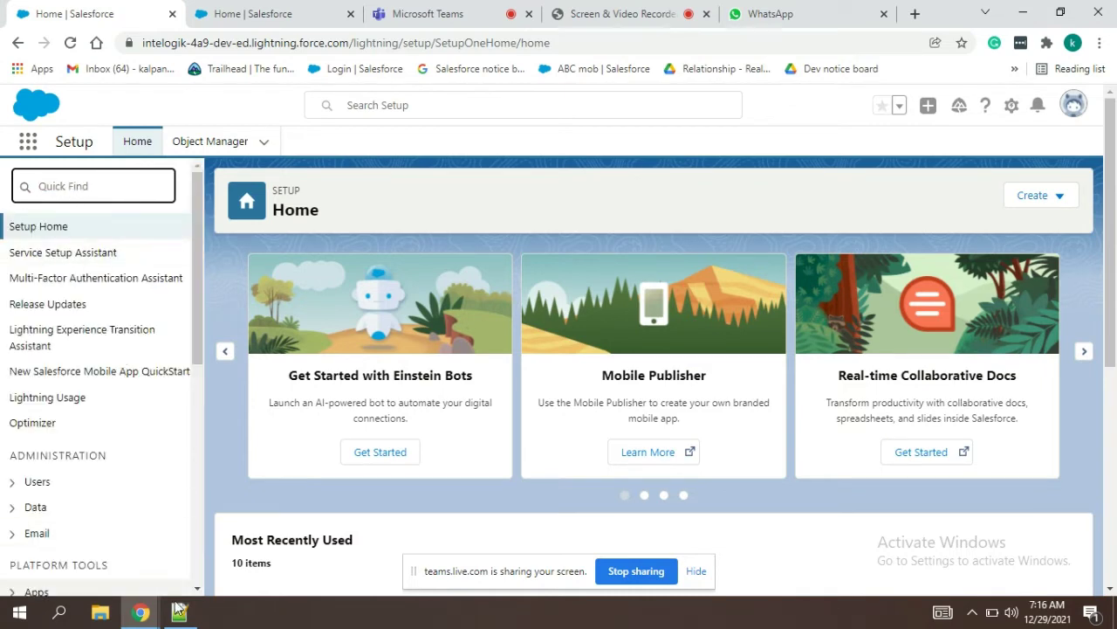
left_click(179, 612)
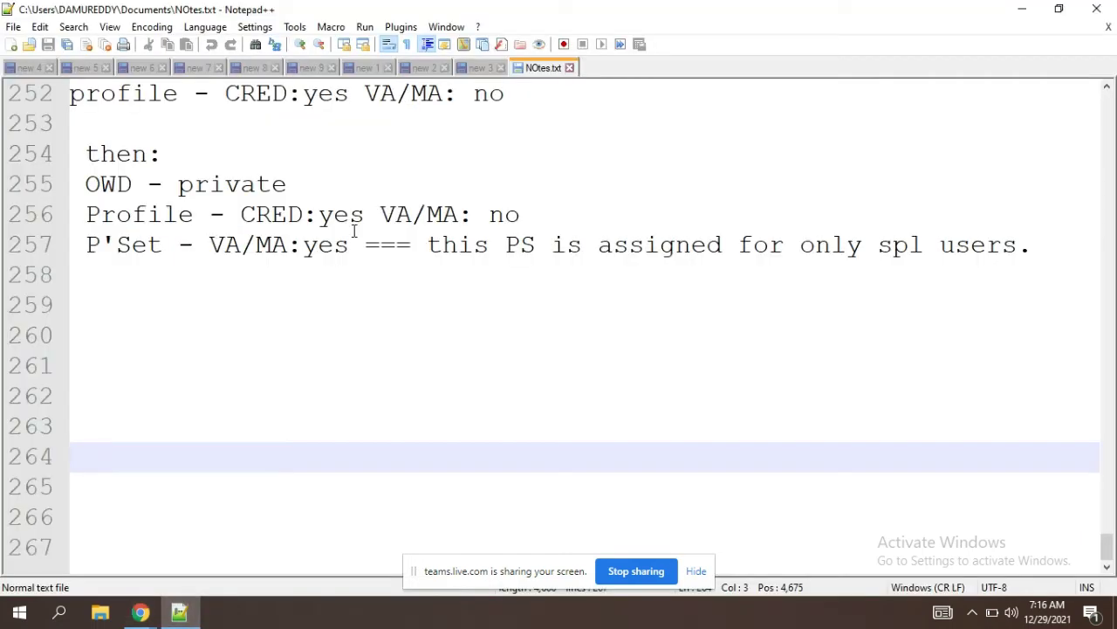
Step: Scroll NOtes.txt to the top to review the CRED note on line 4, then return to Chrome
left_click_drag(1111, 535, 1107, 98)
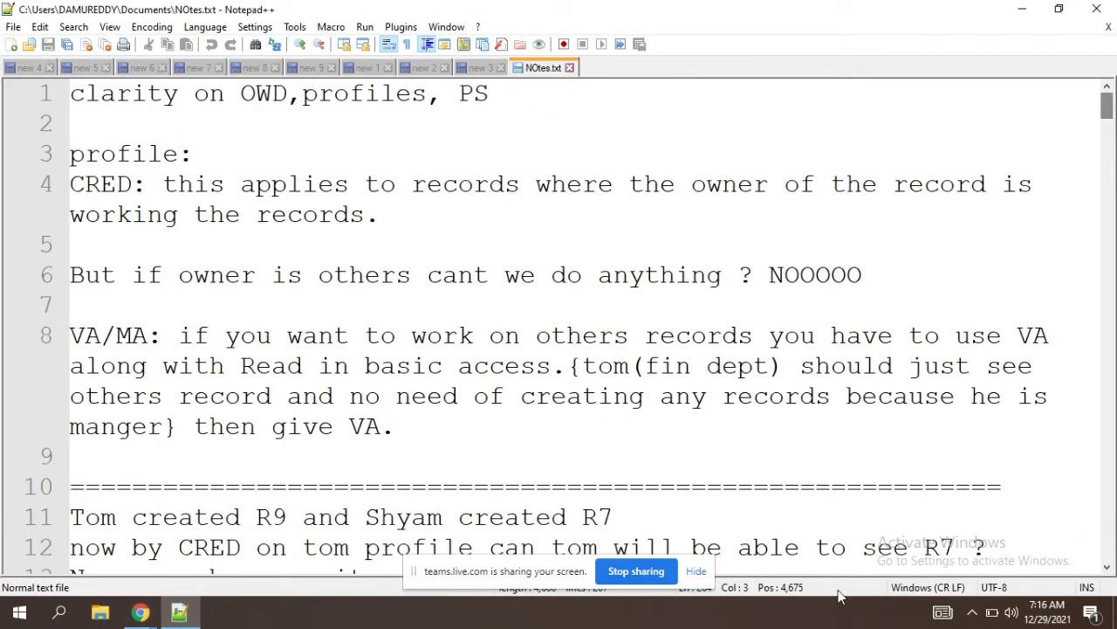
left_click(696, 571)
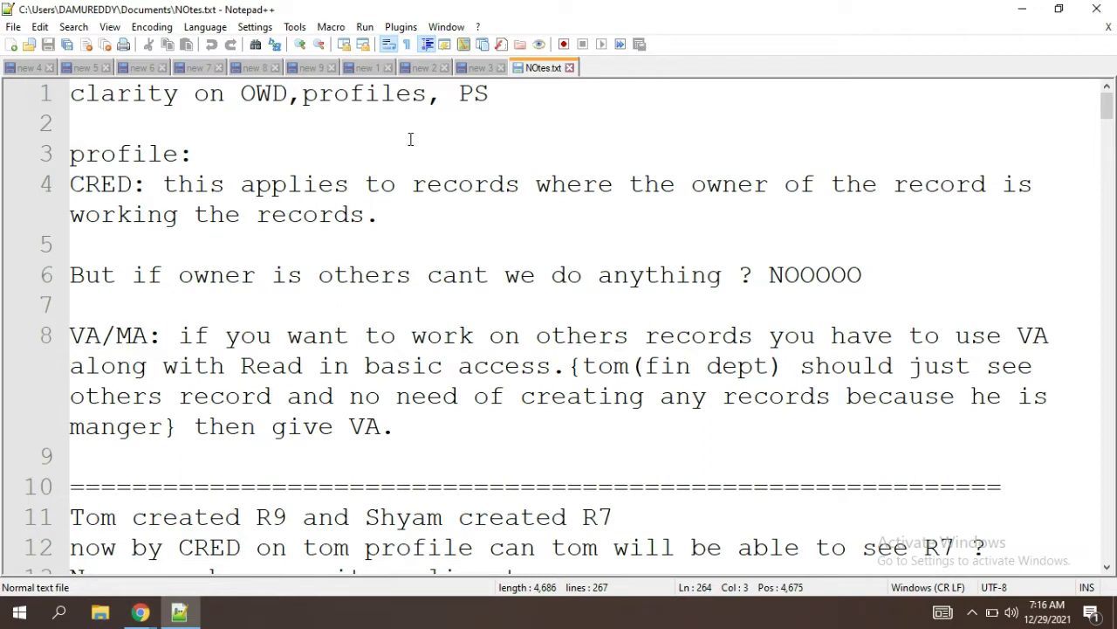
left_click(164, 214)
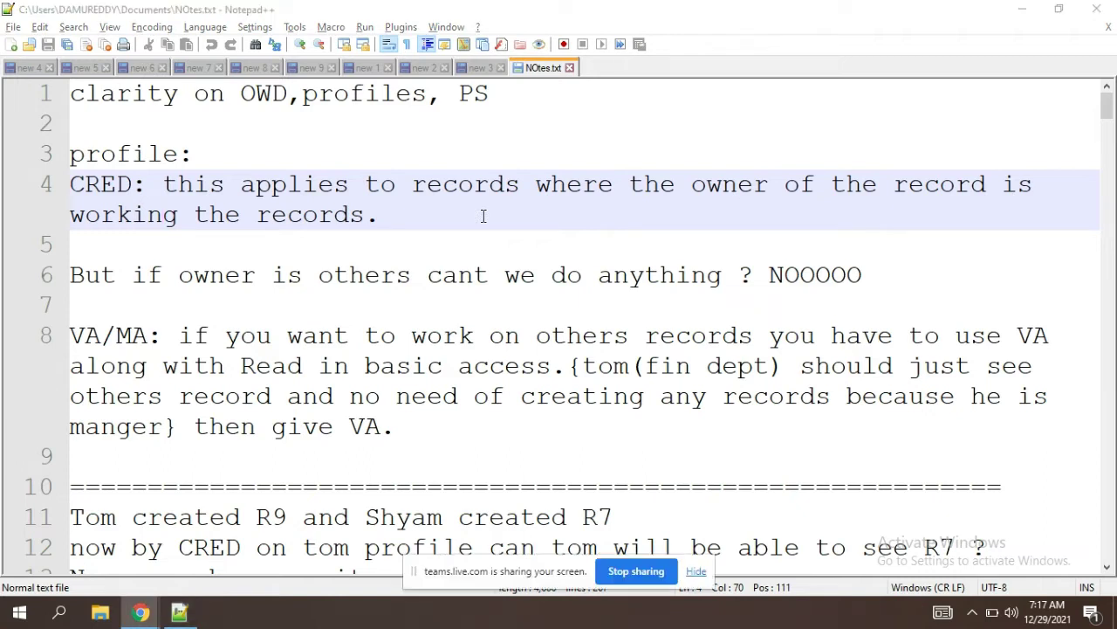
key("alt+Tab")
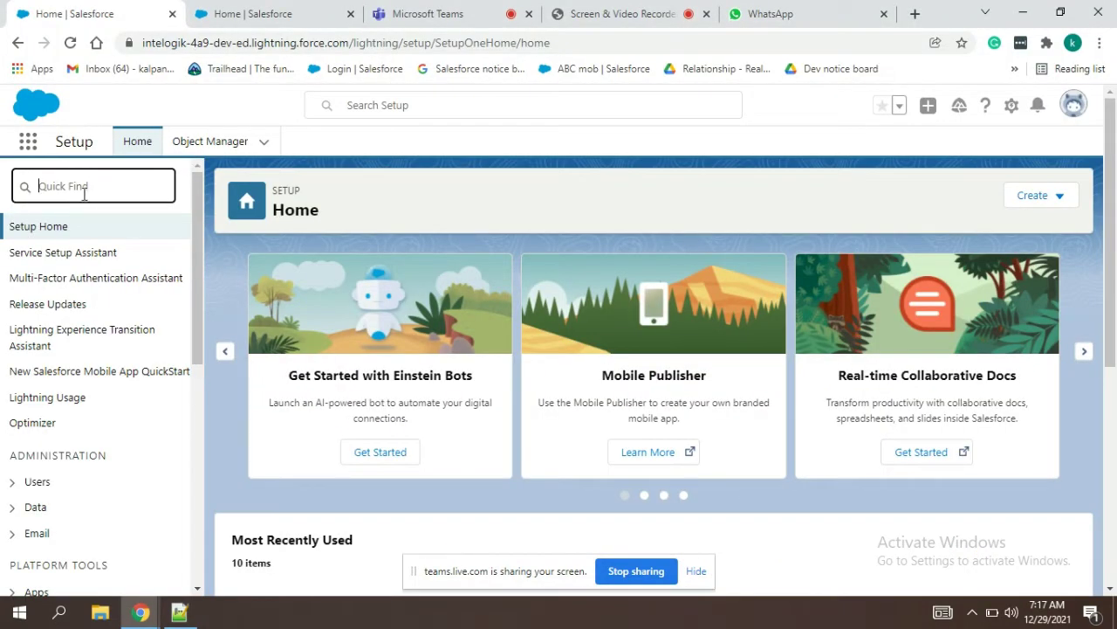
Step: Open the Profiles setup page through a 'pro' Quick Find search
type("pro")
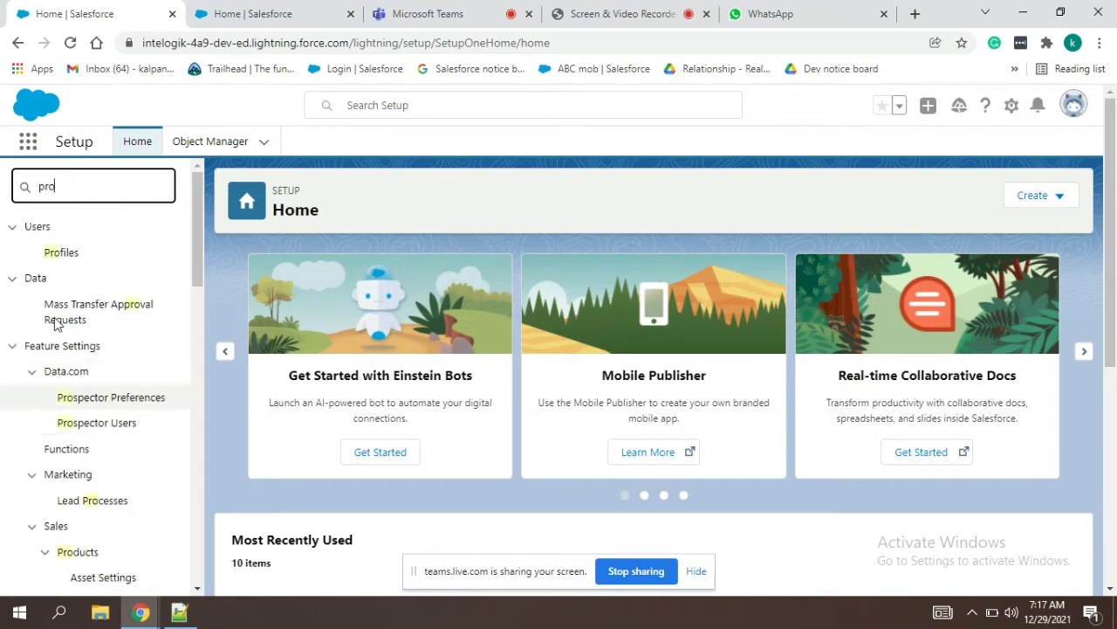
left_click(73, 259)
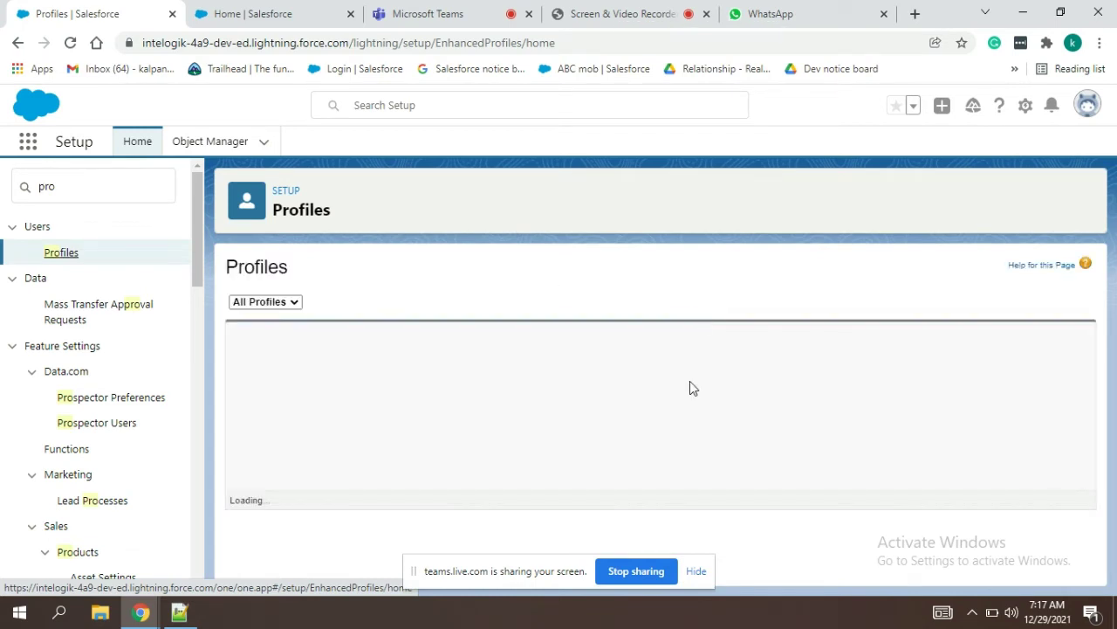
left_click(699, 576)
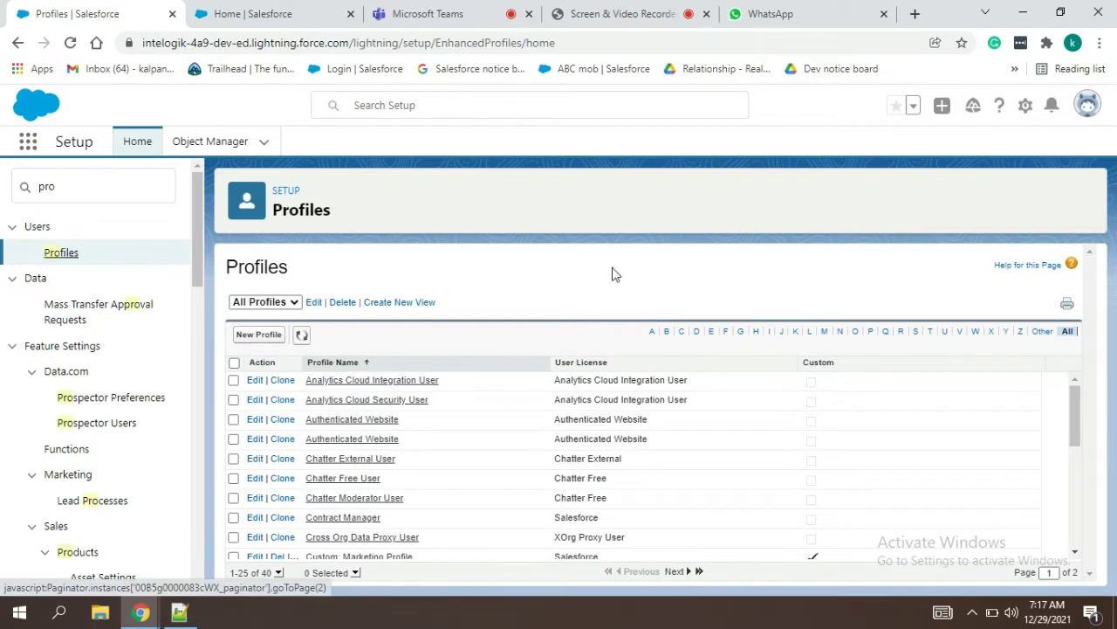
Step: Search the profiles list for 'fin' and open the Fin Dept (Dec) profile
key("Down")
key("Down")
key("Down")
key("f")
key("i")
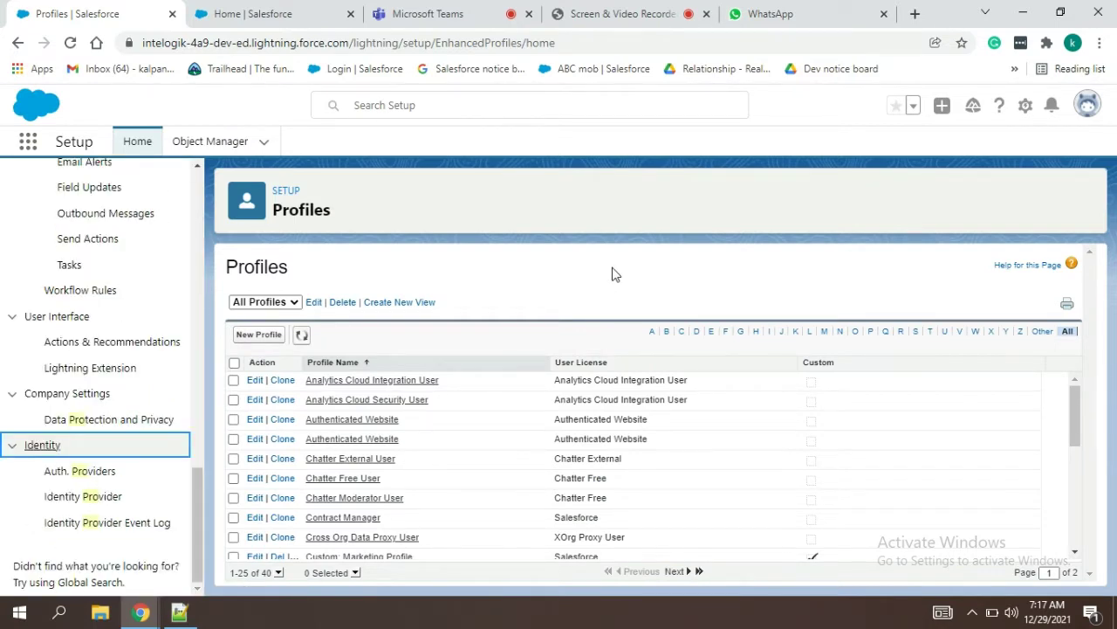
left_click(852, 163)
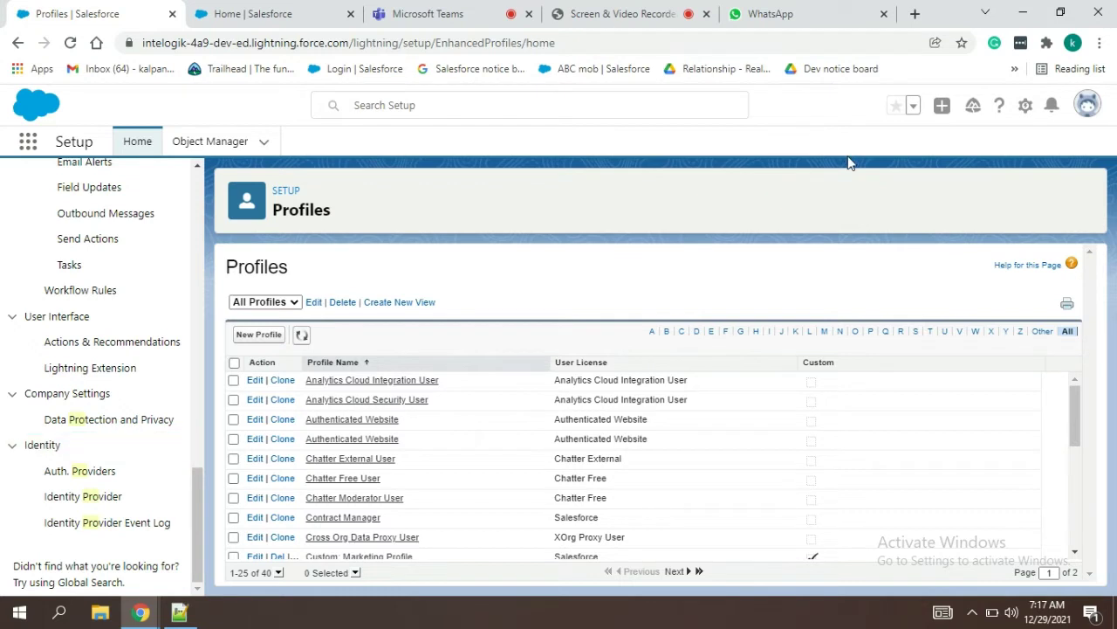
key("ctrl+f")
type("fin")
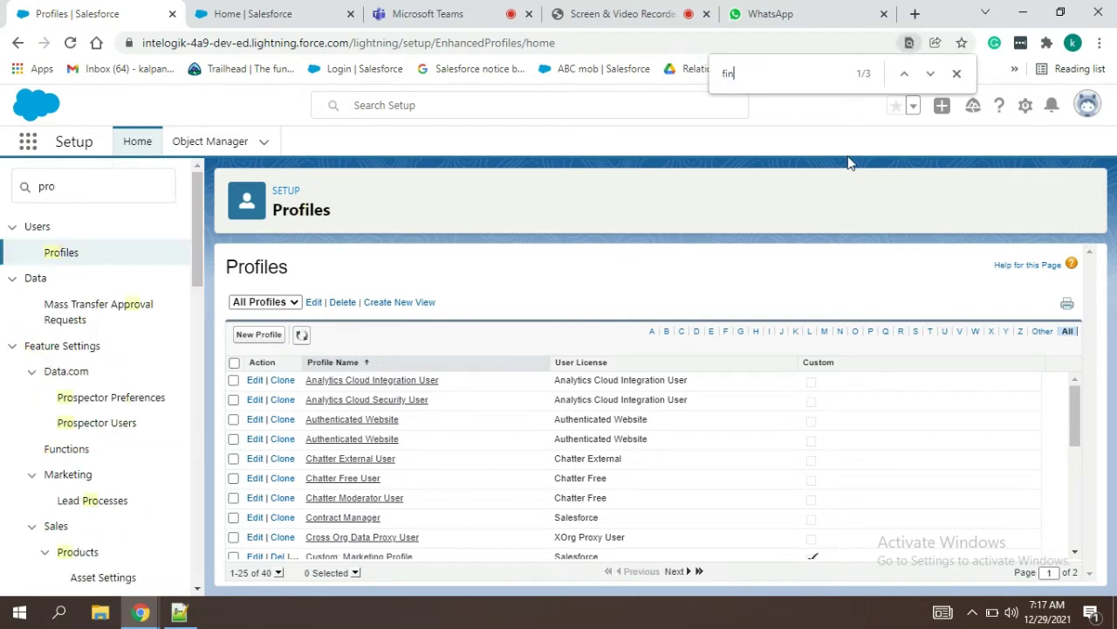
type("dep")
key("BackSpace")
key("BackSpace")
key("BackSpace")
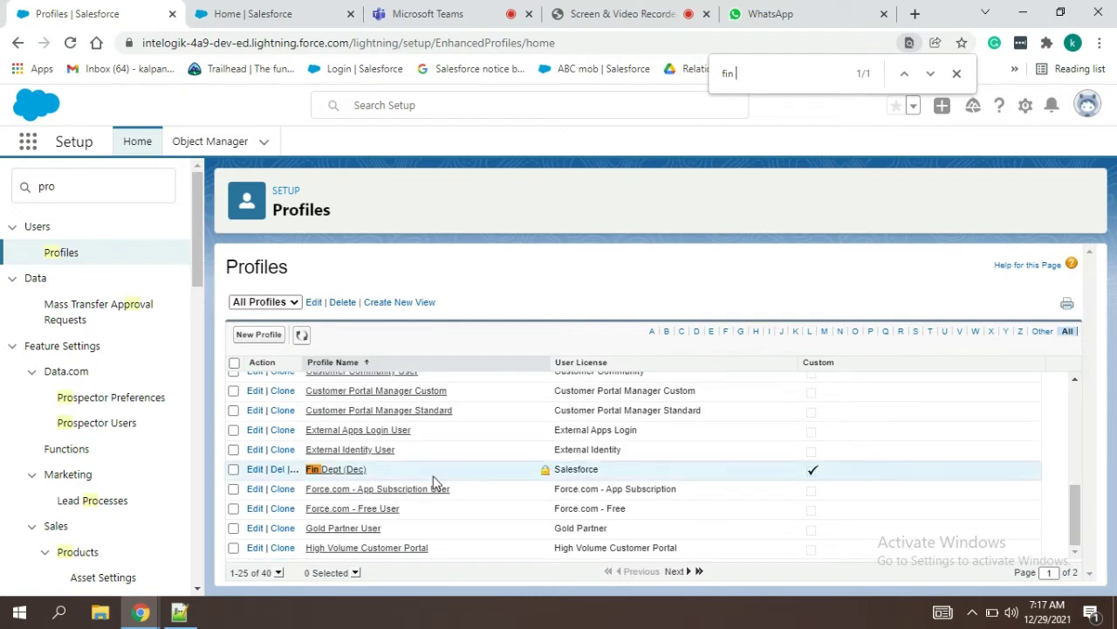
left_click(340, 474)
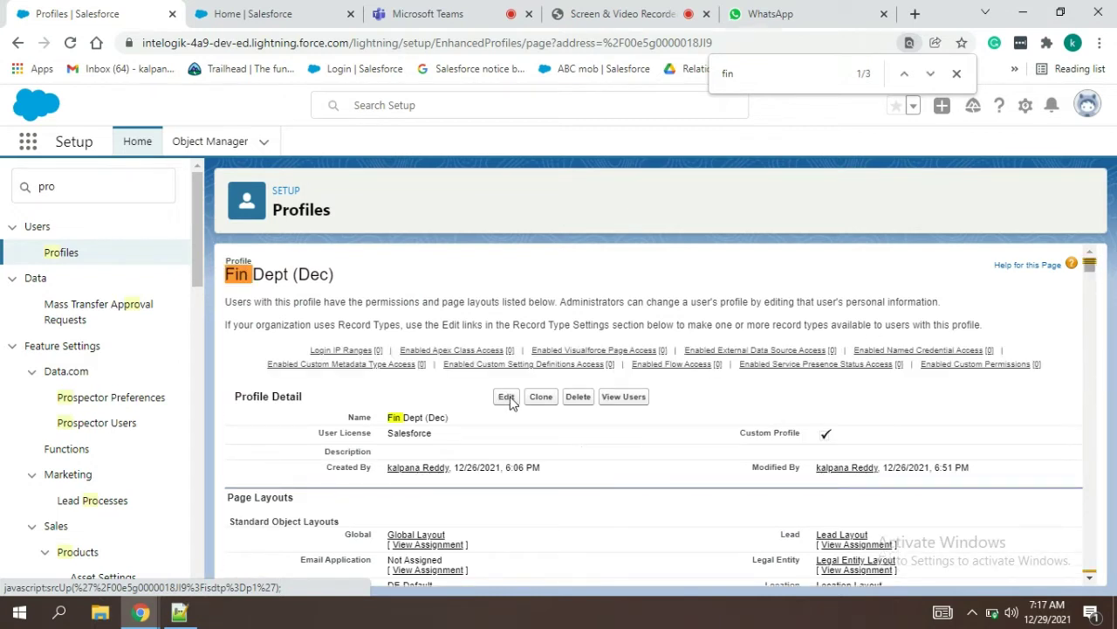
Step: Edit the Fin Dept (Dec) profile and search the page for 'student'
left_click(507, 397)
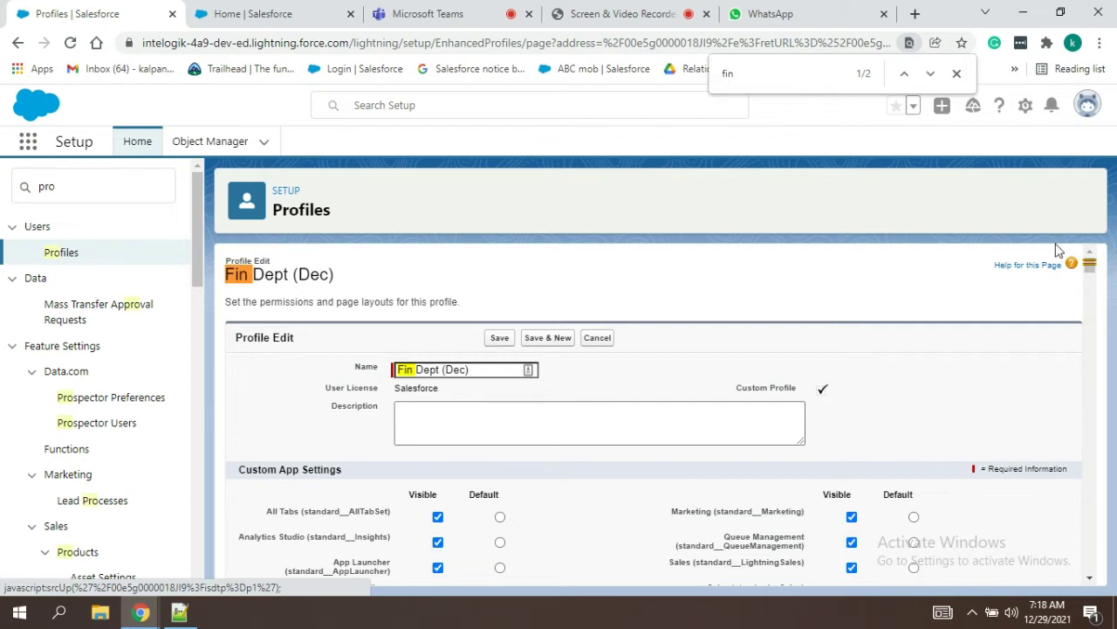
left_click(958, 73)
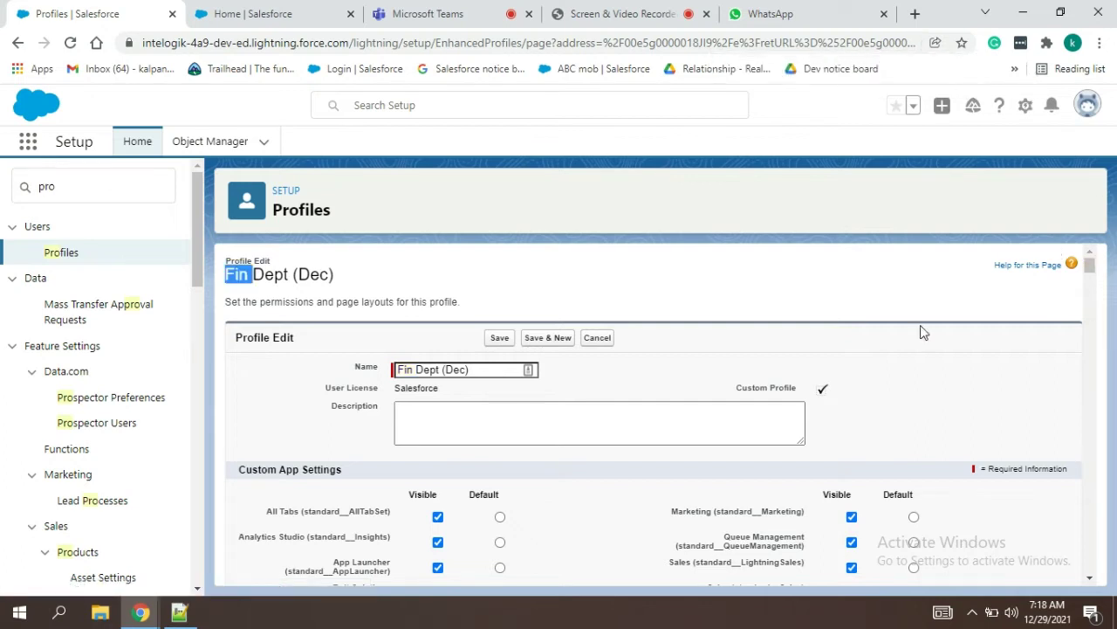
key("ctrl+f")
type("student")
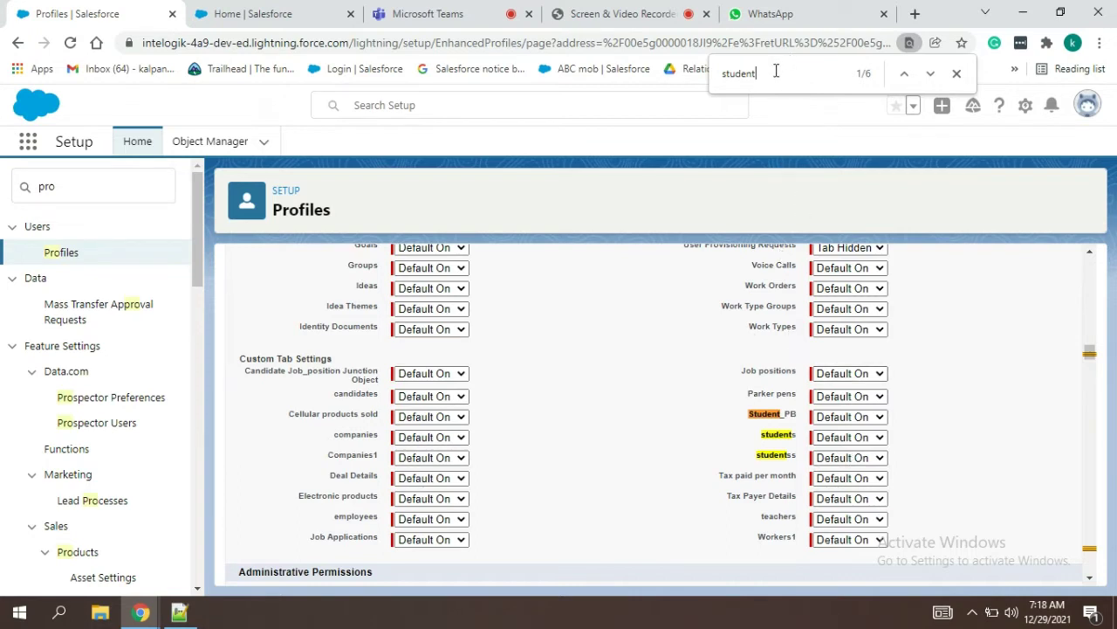
Step: Tick Edit and Delete for studentss in Custom Object Permissions, then bring the notes forward
key("Return")
key("Return")
key("Return")
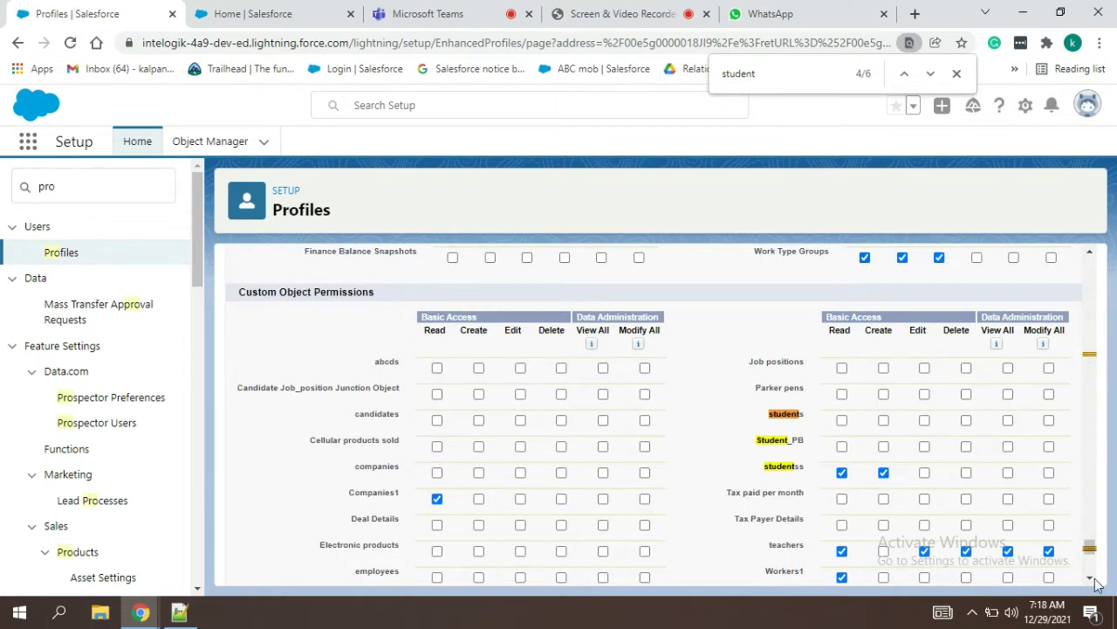
scroll(1096, 584, "down", 2)
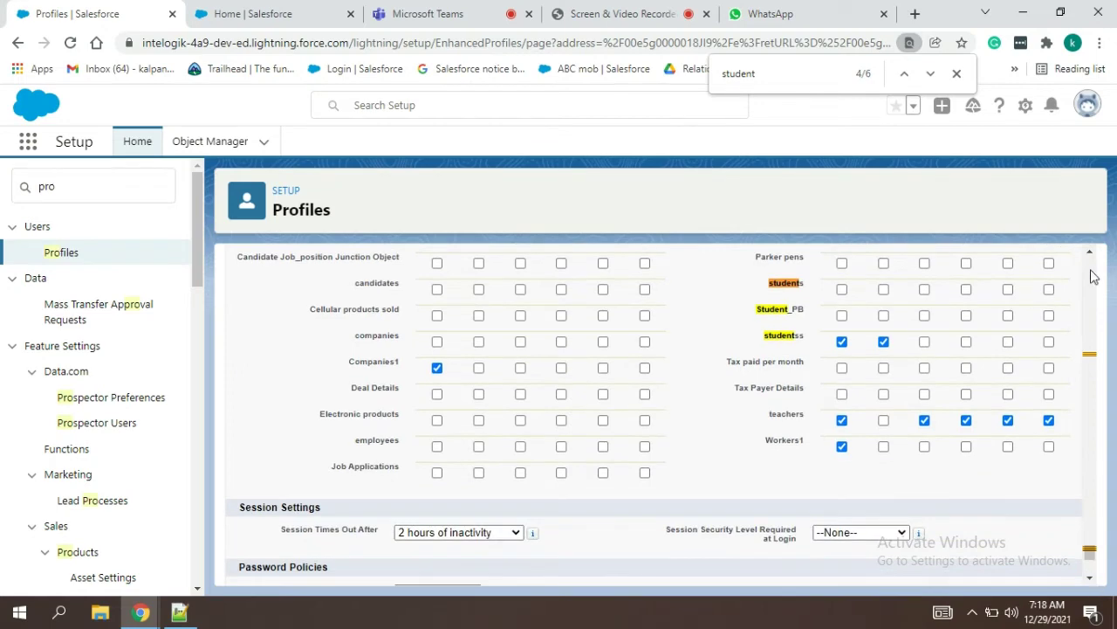
scroll(1090, 255, "up", 1)
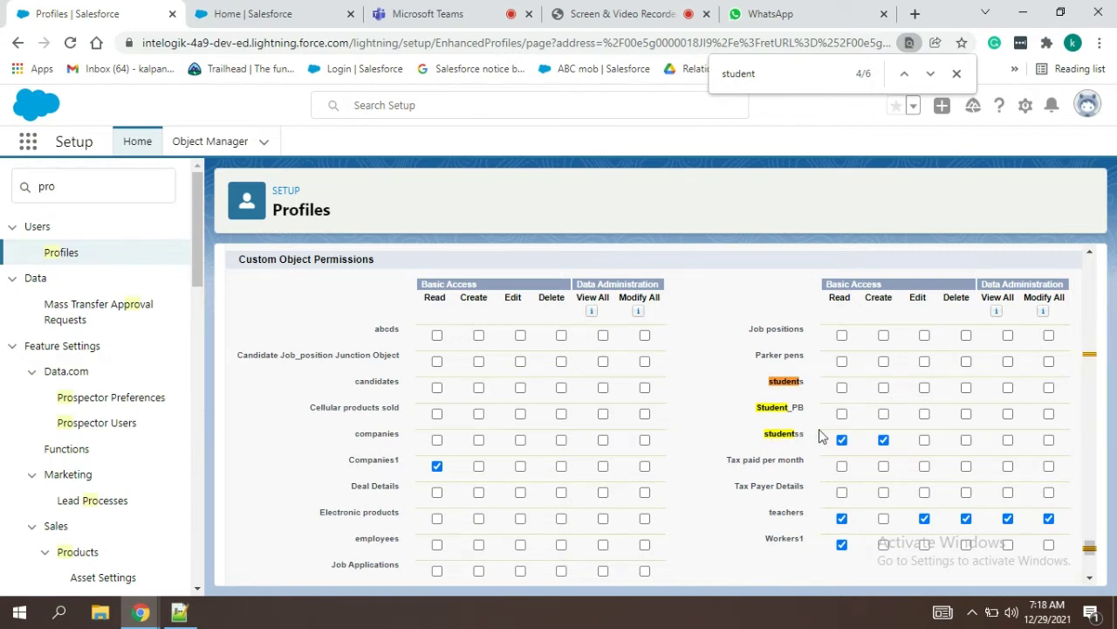
left_click(924, 440)
left_click(965, 441)
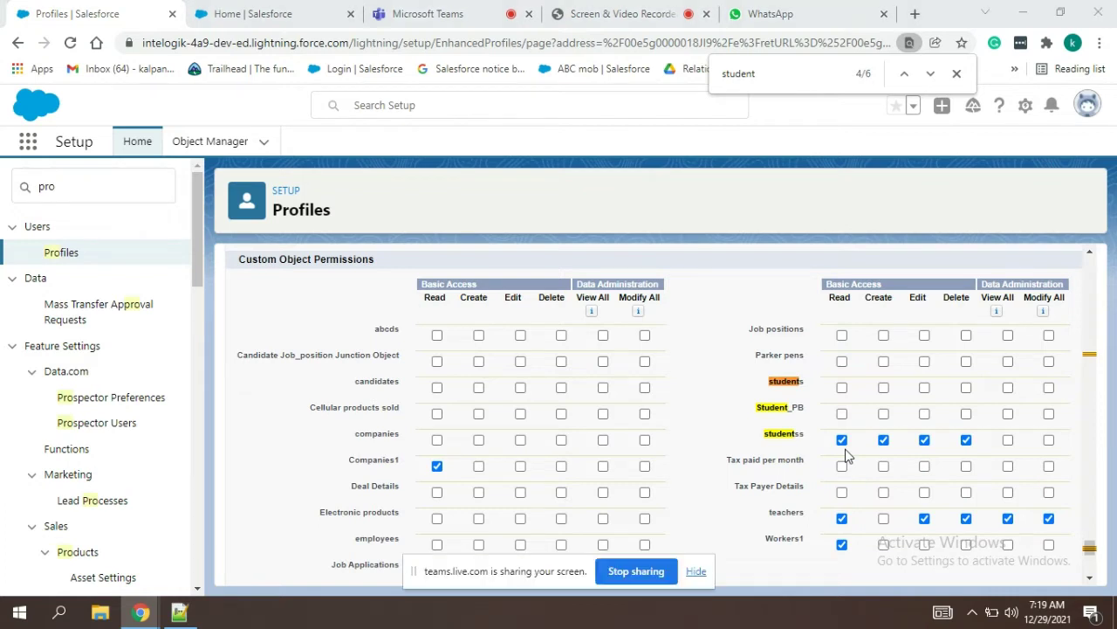
left_click(698, 572)
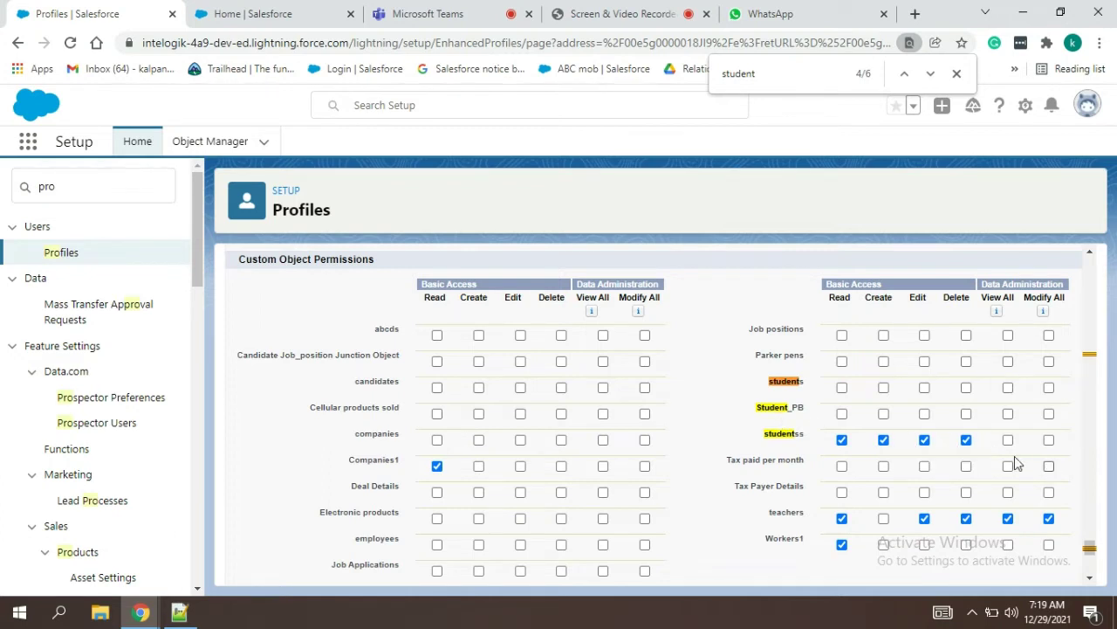
left_click(171, 617)
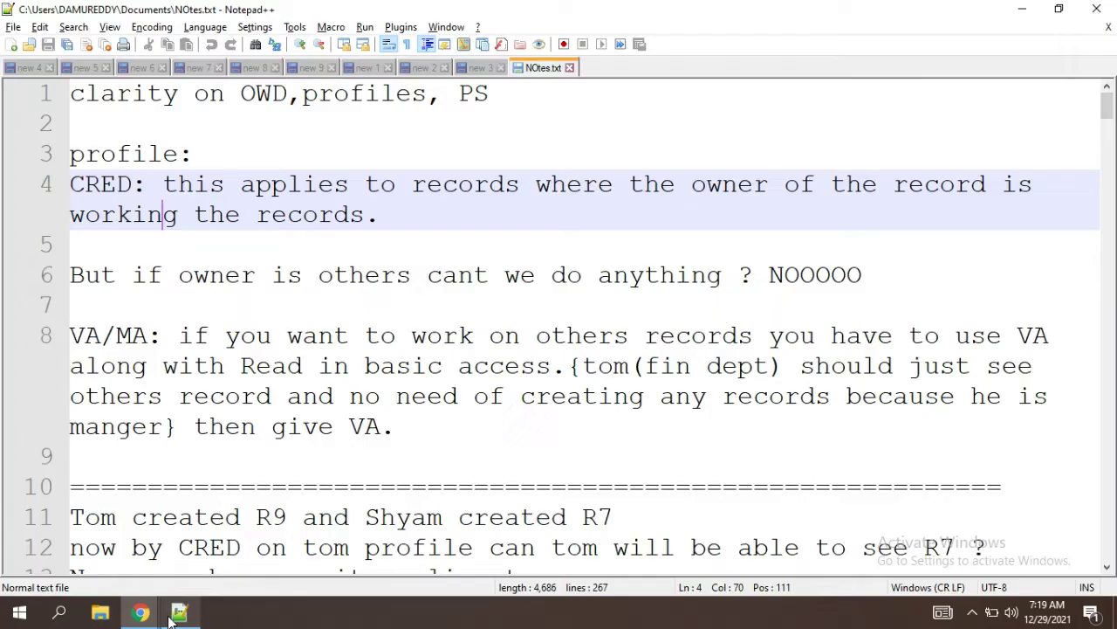
Step: Add 'tom---' and 'shyam--' lines beneath the CRED note
left_click(408, 221)
key("Return")
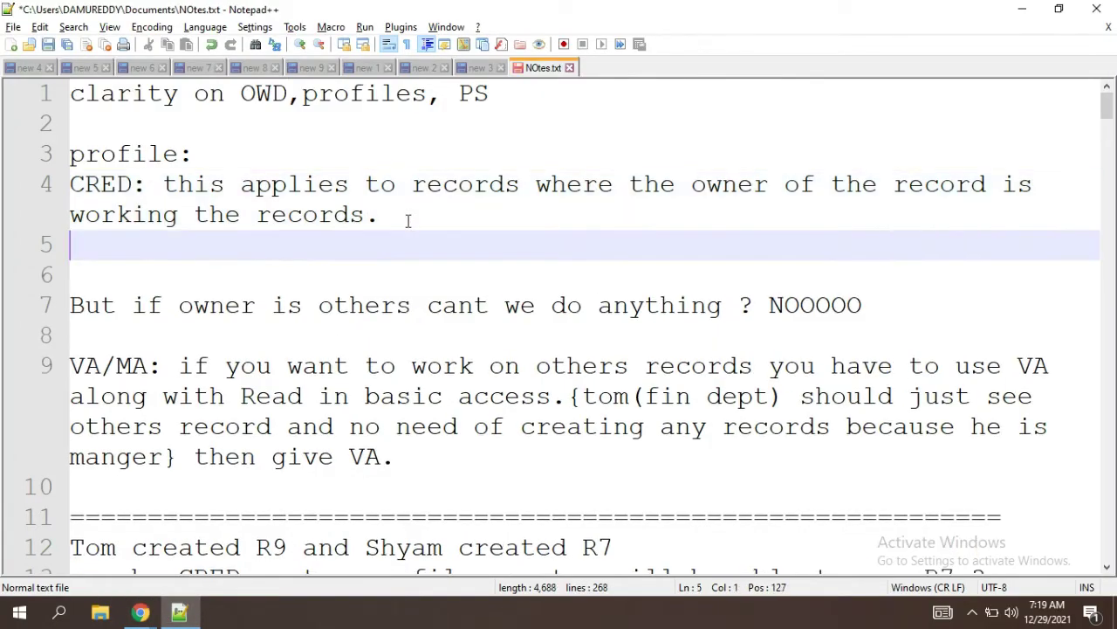
key("Return")
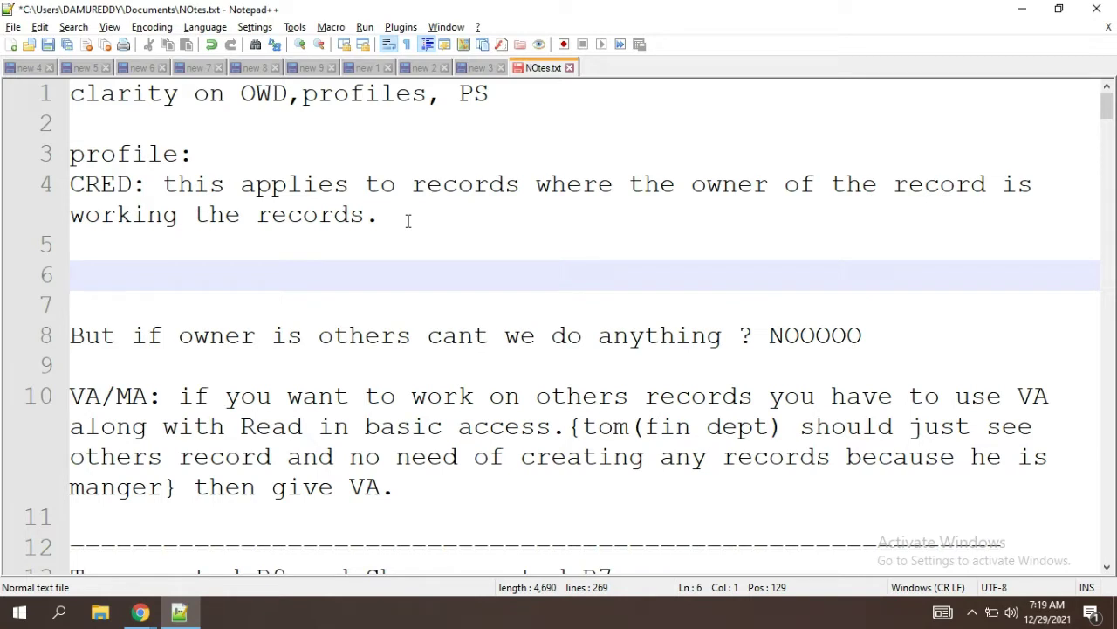
type("tom")
key("Return")
type("sg")
key("BackSpace")
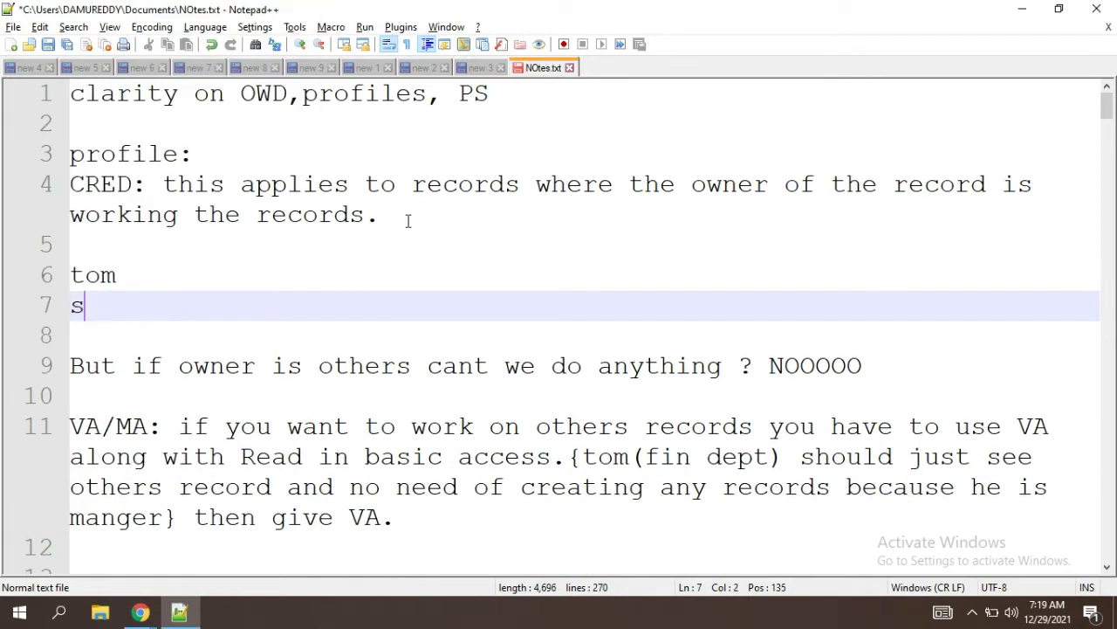
type("hyam")
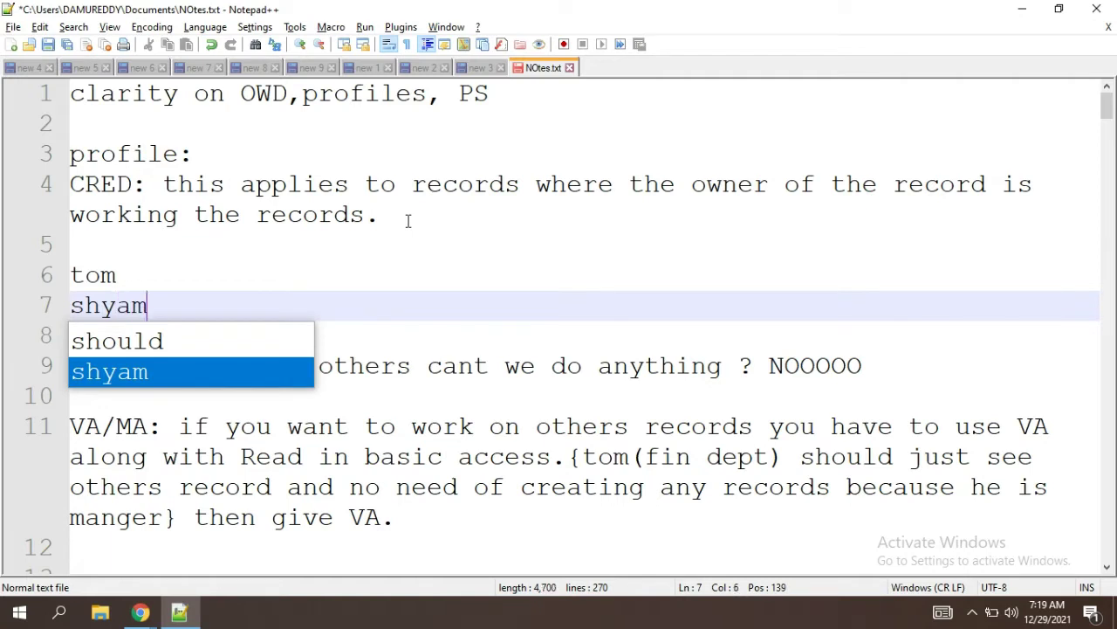
left_click(134, 273)
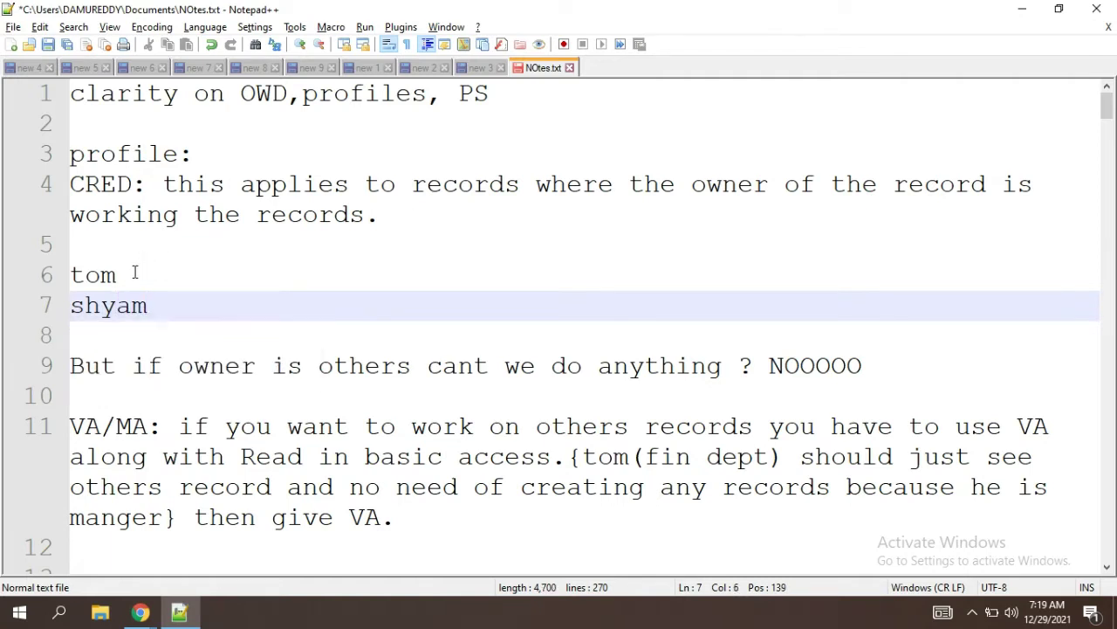
type("---")
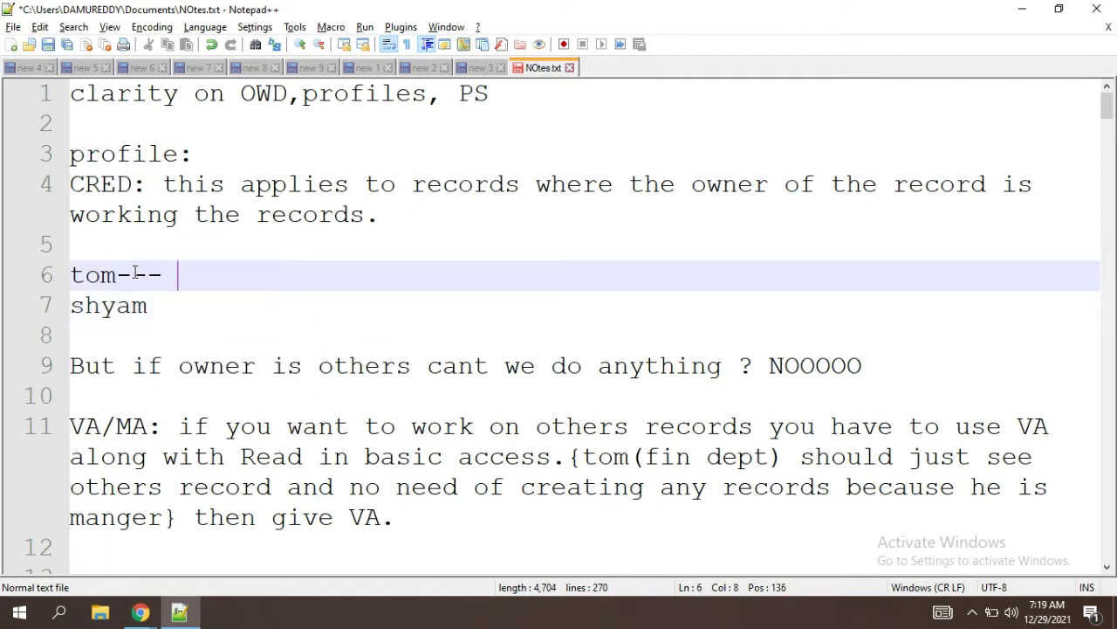
left_click(160, 306)
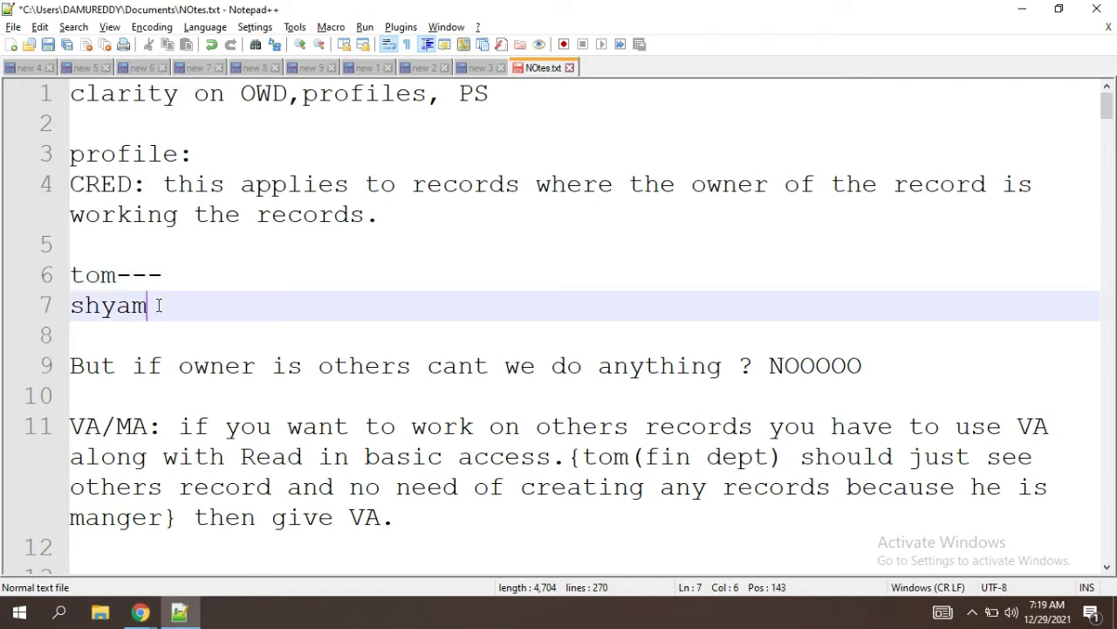
type("--")
left_click(174, 274)
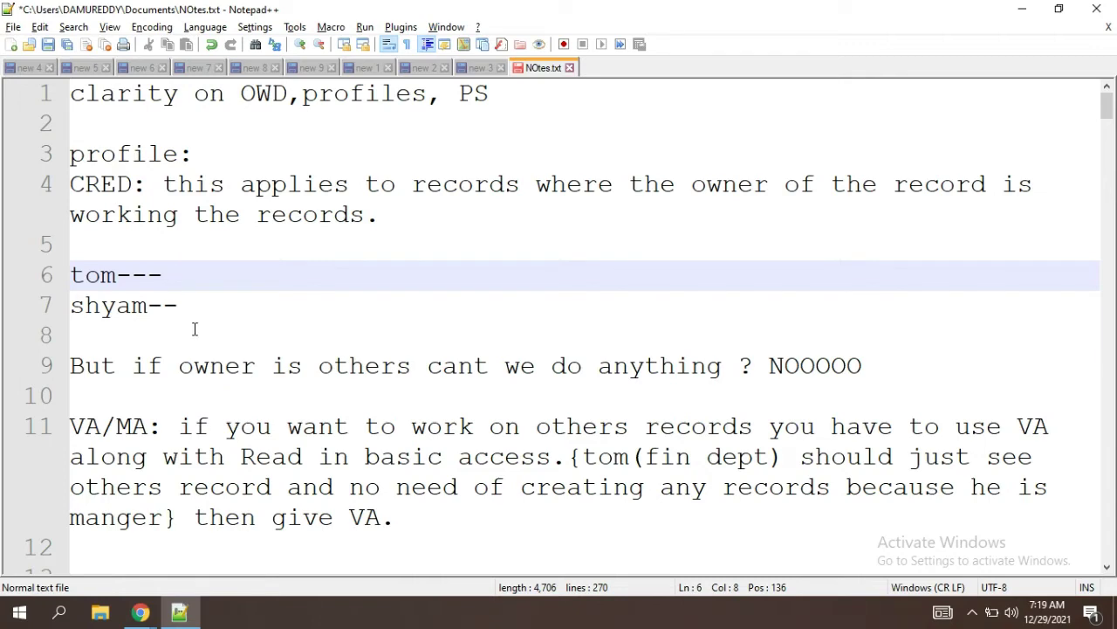
left_click(189, 306)
Step: Highlight R9 in the Tom example line, then return to the Salesforce profile
key("Down")
key("Down")
key("Down")
key("Down")
key("Down")
key("Down")
key("Down")
key("Down")
key("Down")
key("Down")
key("Down")
key("Down")
key("Down")
key("Down")
key("Down")
key("Down")
key("Down")
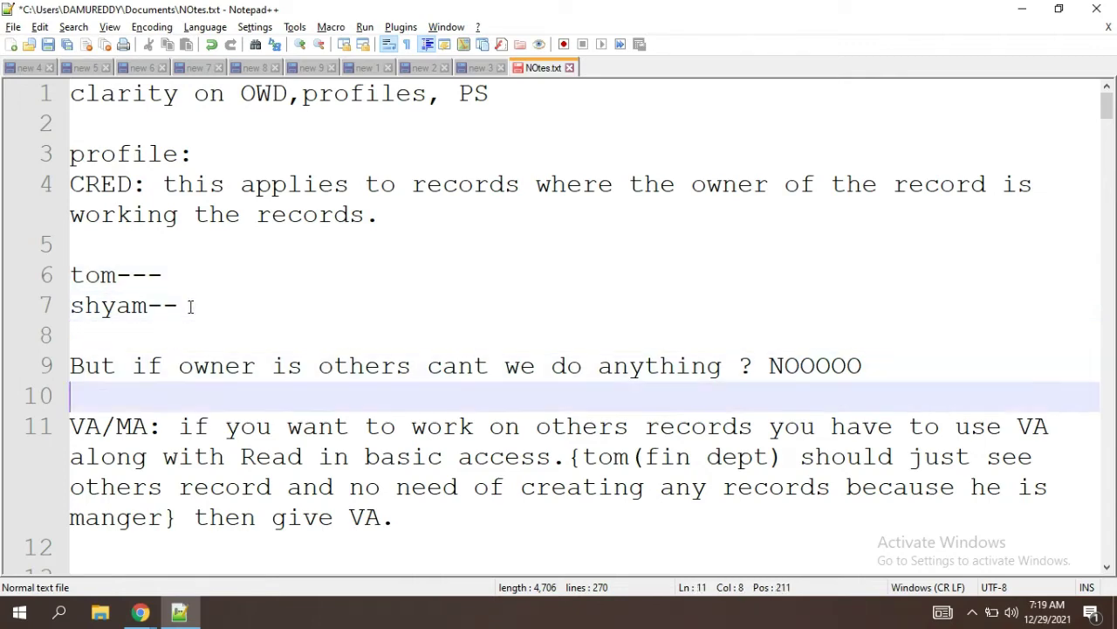
key("Down")
key("Down")
key("Down")
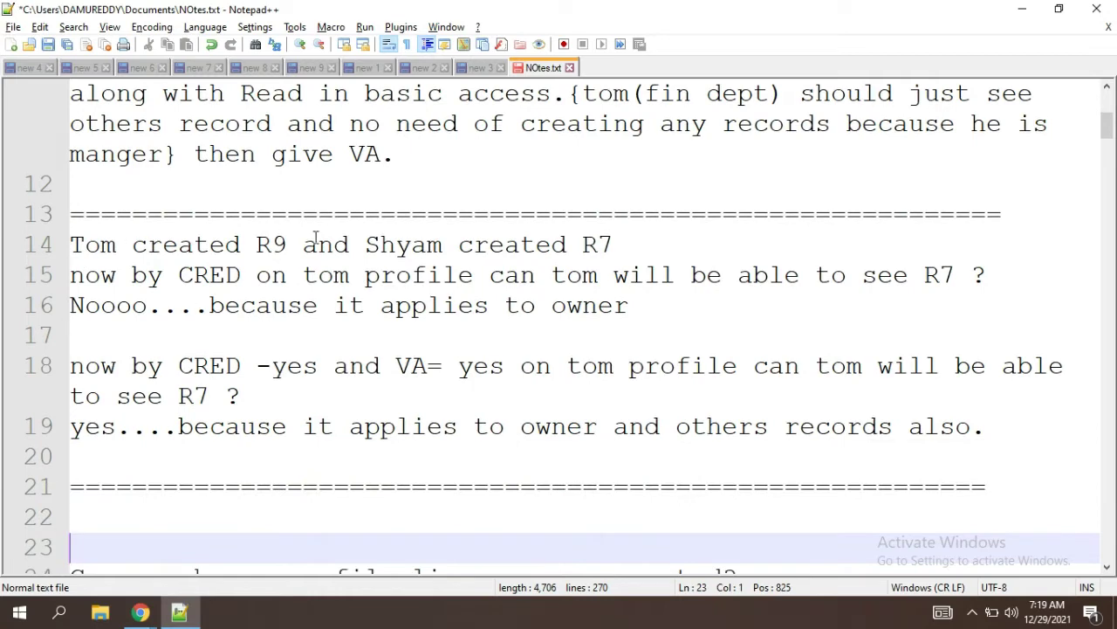
left_click_drag(305, 244, 262, 244)
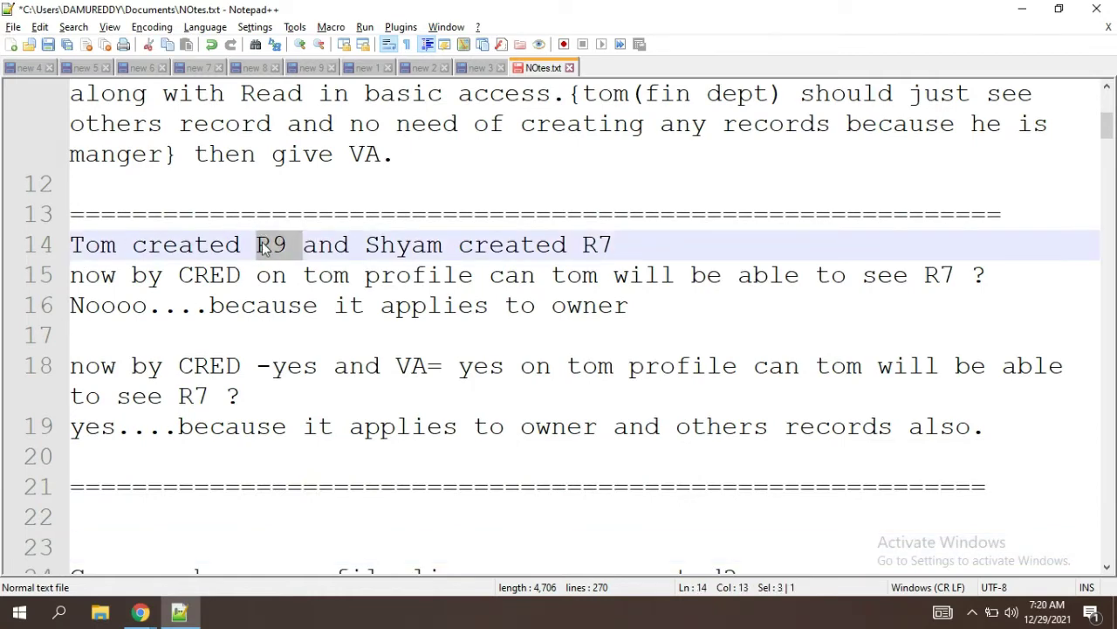
key("alt+Tab")
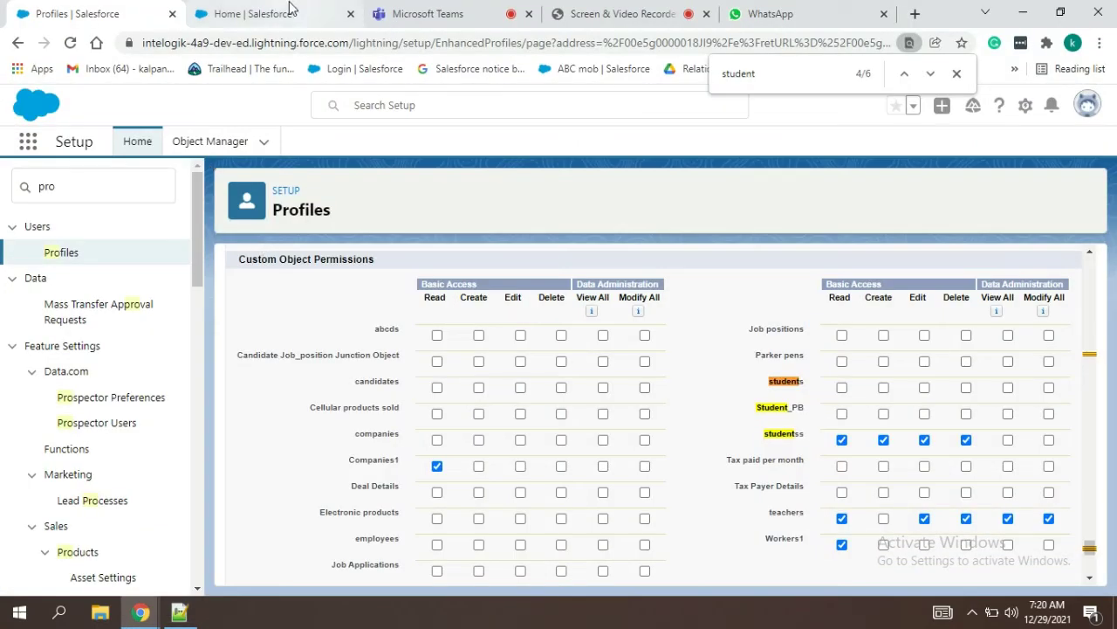
Step: Open the Flipkart copy app via an App Launcher search for 'flip'
left_click(290, 11)
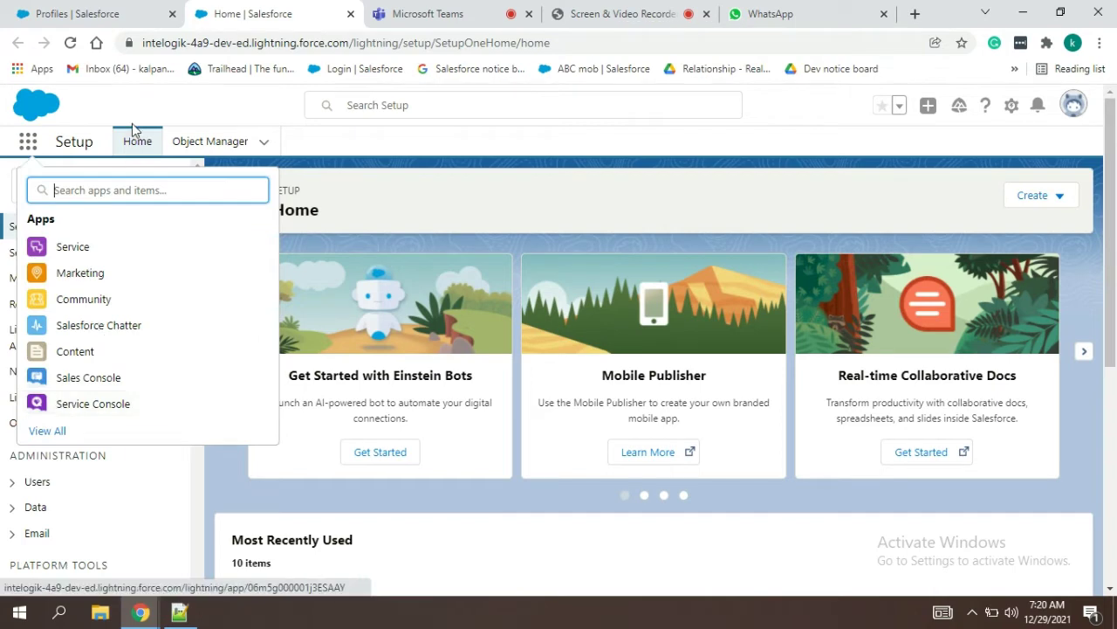
type("flip")
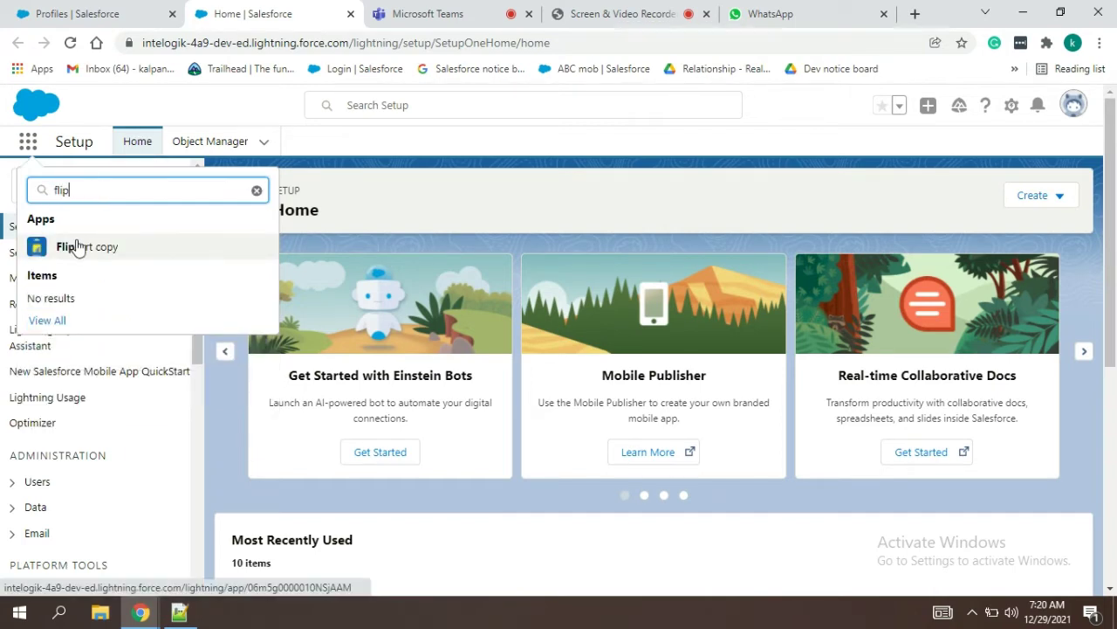
left_click(77, 247)
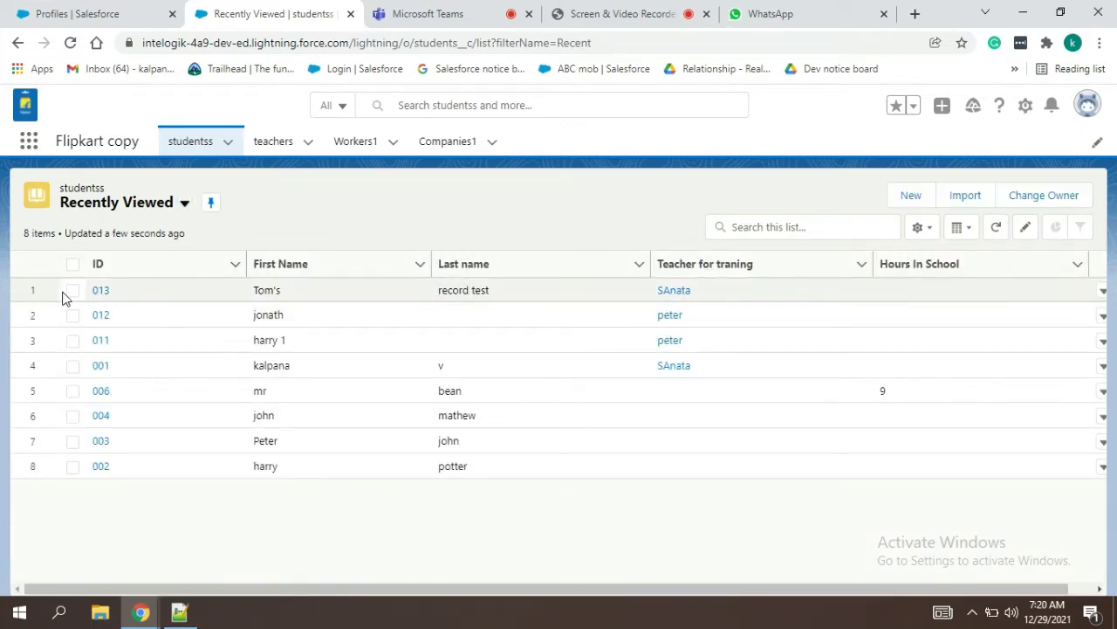
Step: Type a 'c- red-owner' line below the owner-only CRED answer in NOtes.txt
key("alt+Tab")
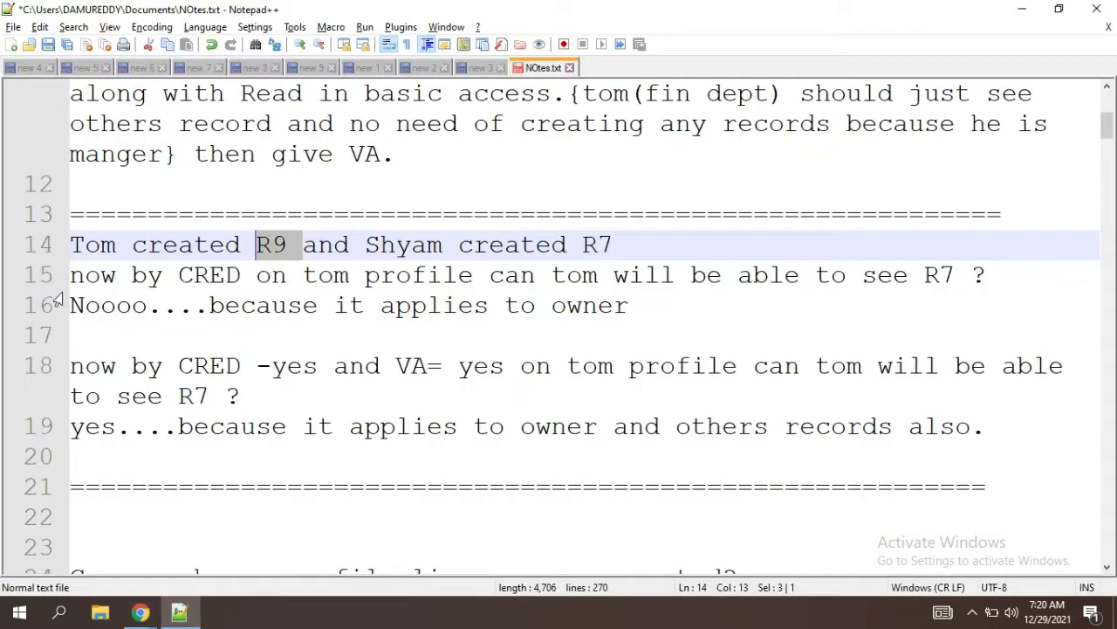
left_click(85, 339)
type("c")
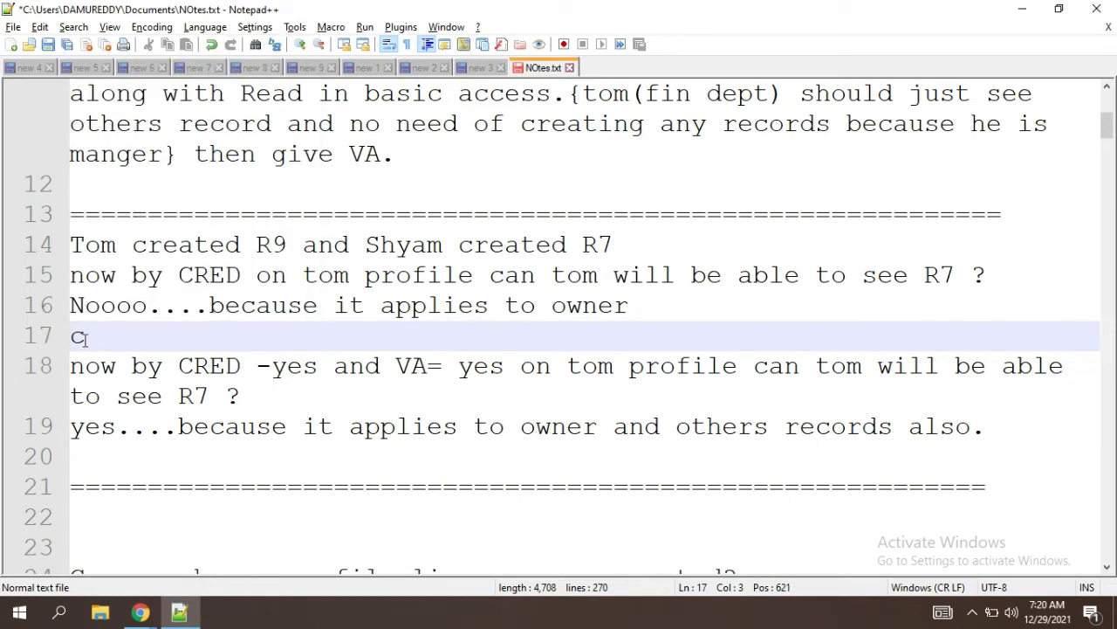
key("Return")
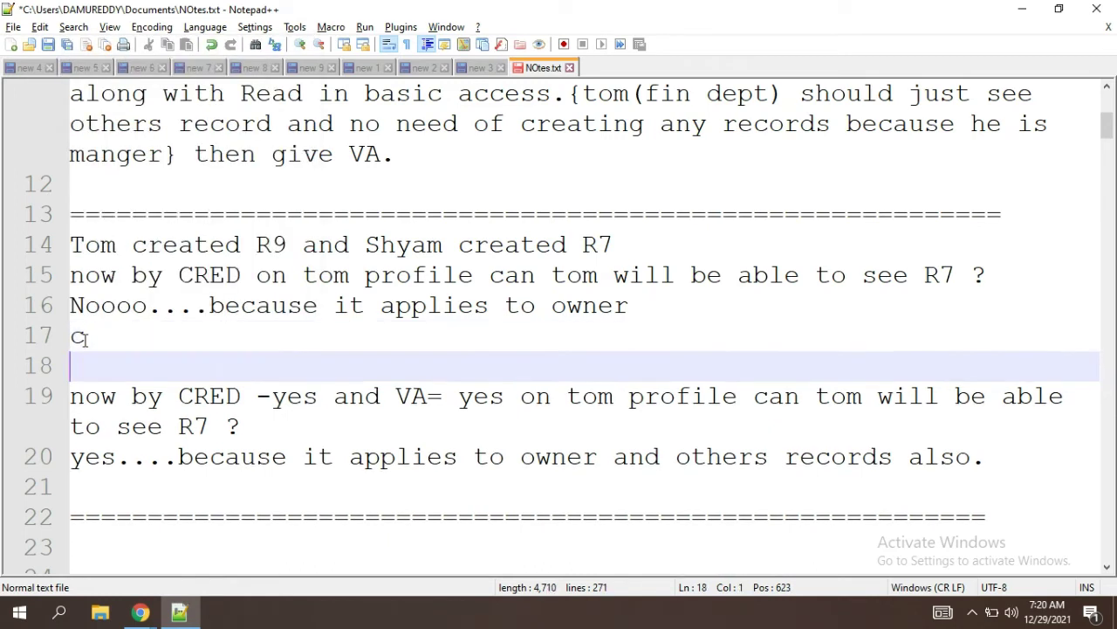
left_click(87, 338)
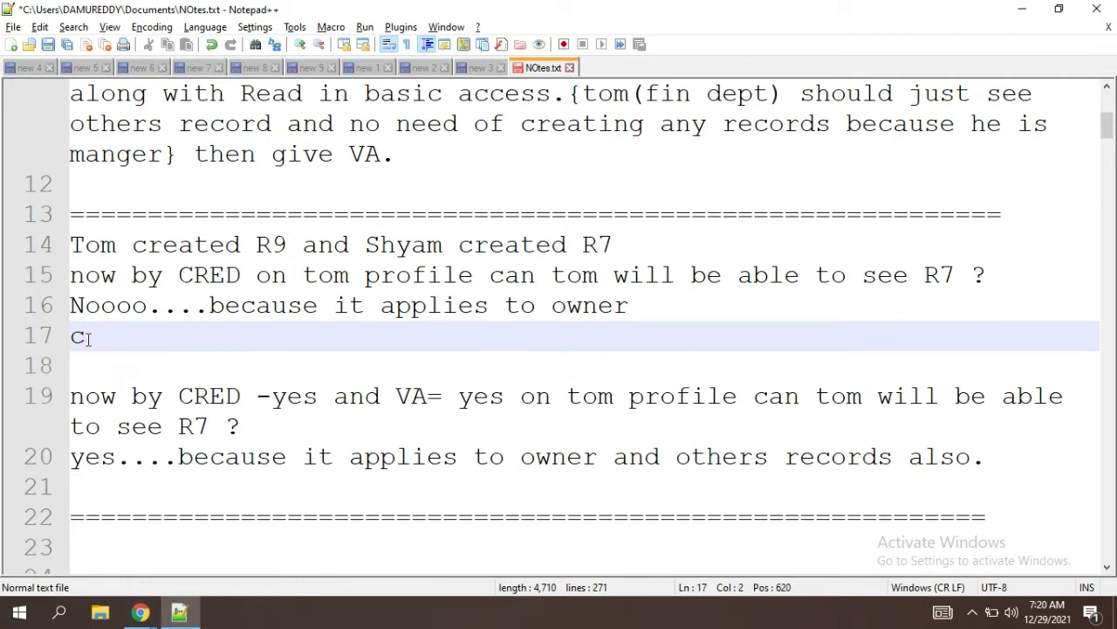
type("- red-owner")
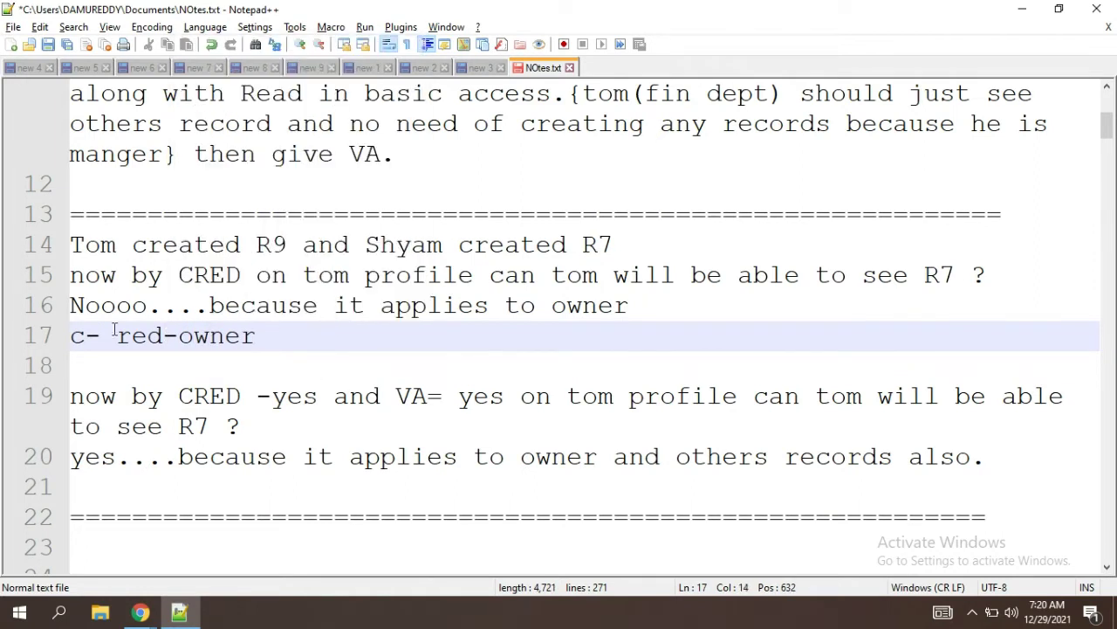
Step: Highlight parts of 'c- red-owner' and the letters of CRED on line 15
left_click(170, 339)
key("shift+Left")
key("shift+Left")
key("shift+Left")
key("shift+Left")
key("shift+Left")
key("shift+Left")
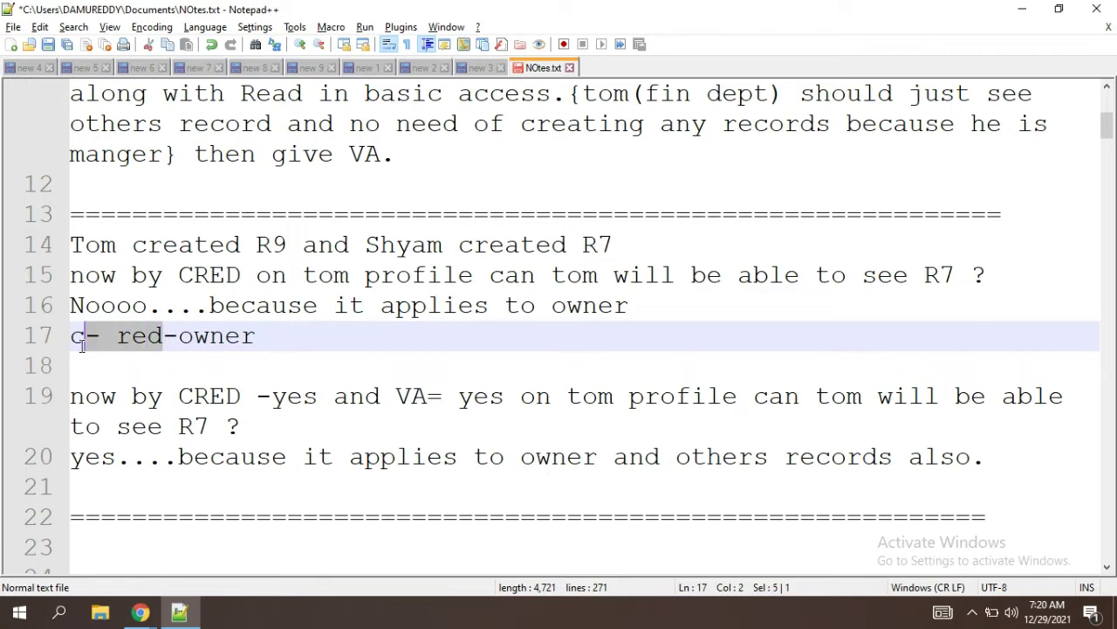
left_click(268, 350)
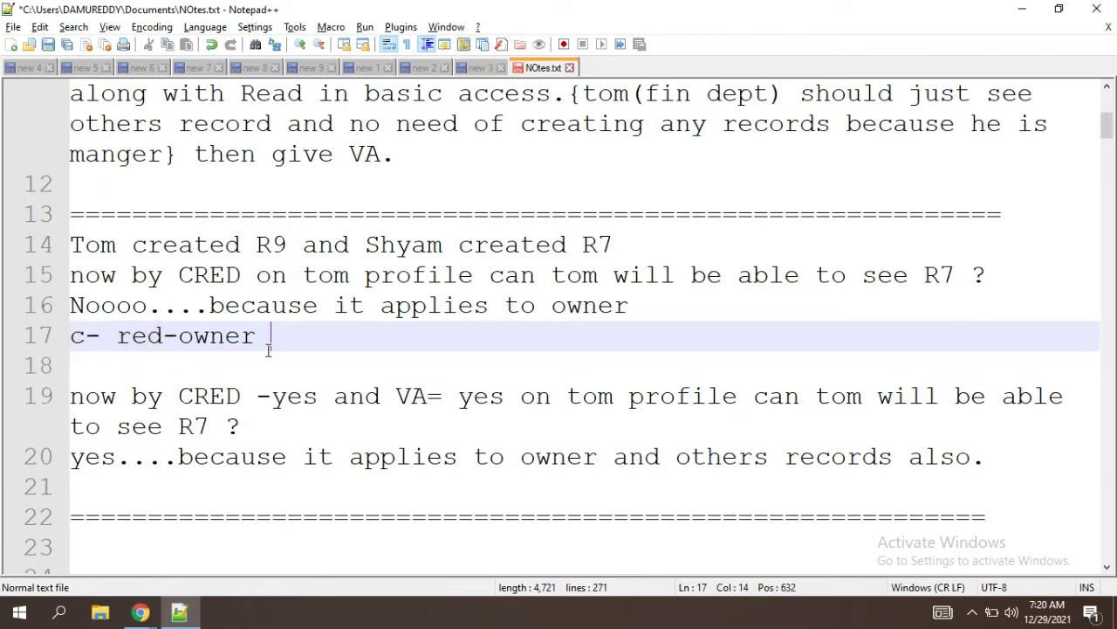
left_click_drag(166, 341, 74, 344)
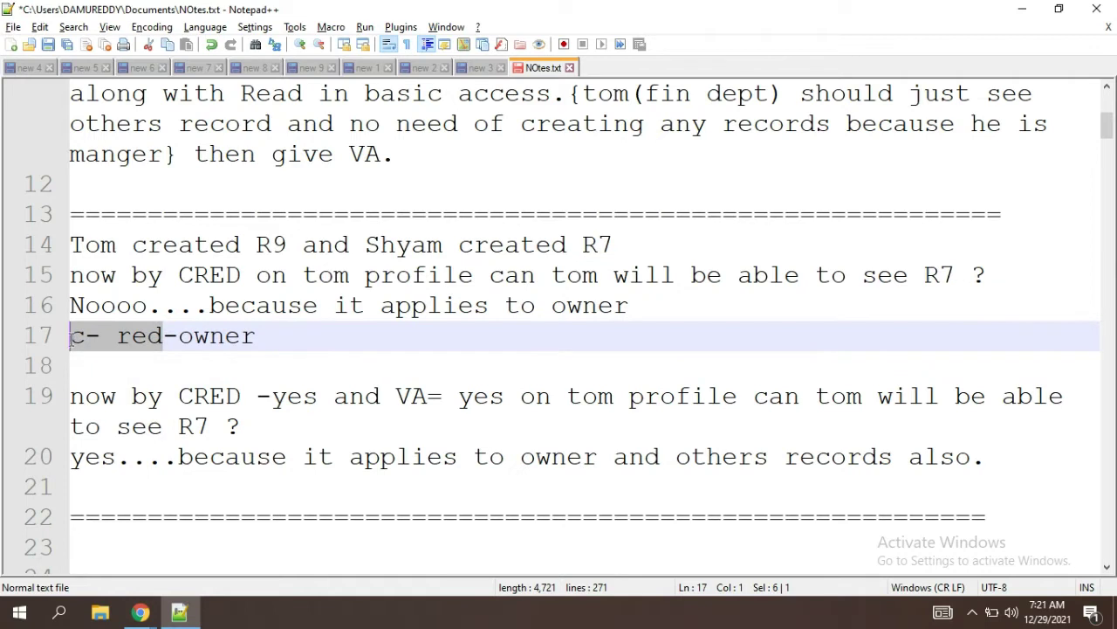
left_click(275, 349)
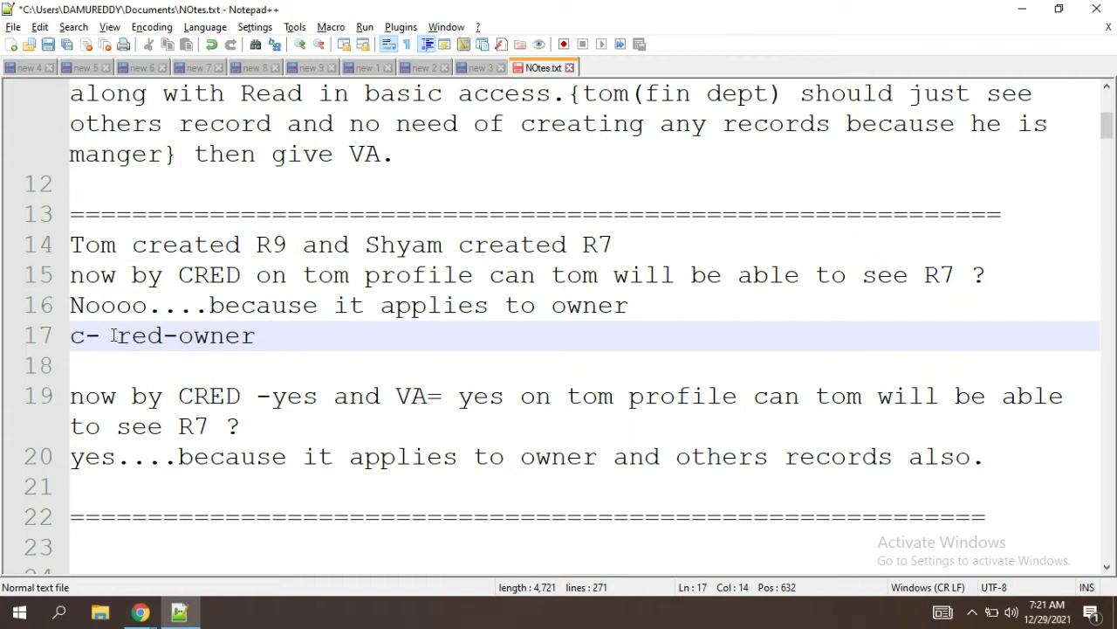
left_click(221, 279)
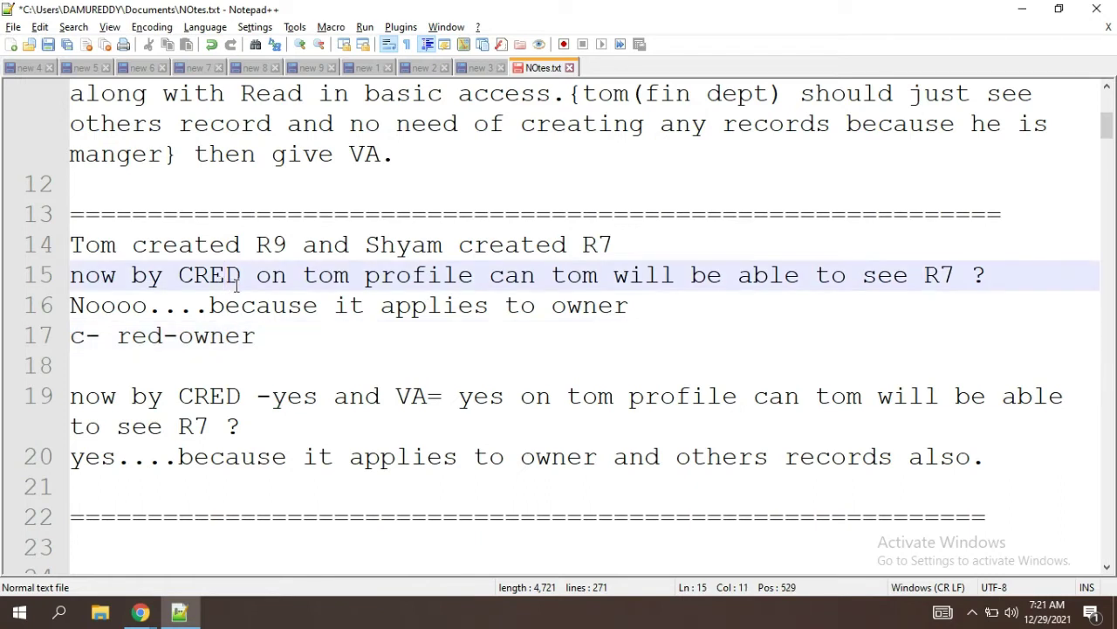
left_click(207, 281)
left_click_drag(209, 277, 180, 277)
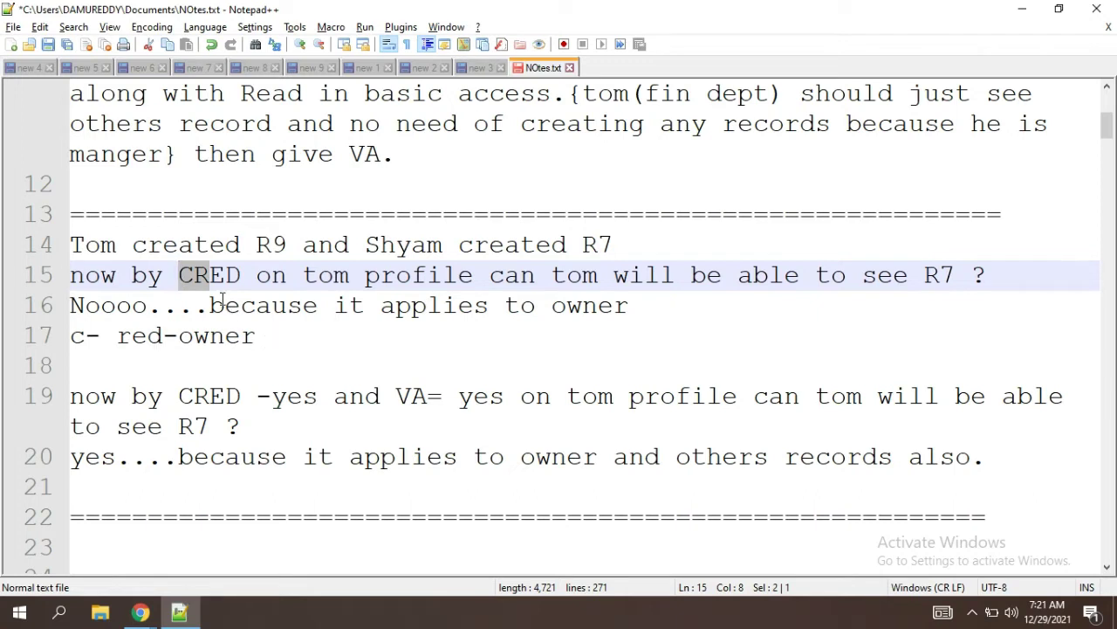
left_click(225, 278)
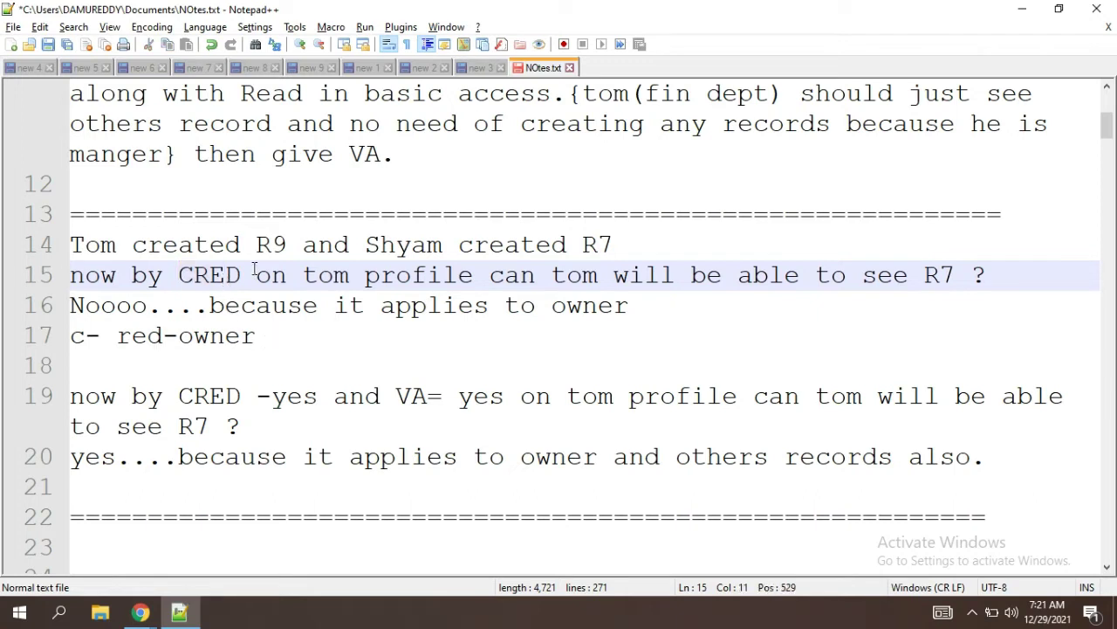
left_click_drag(225, 276, 178, 276)
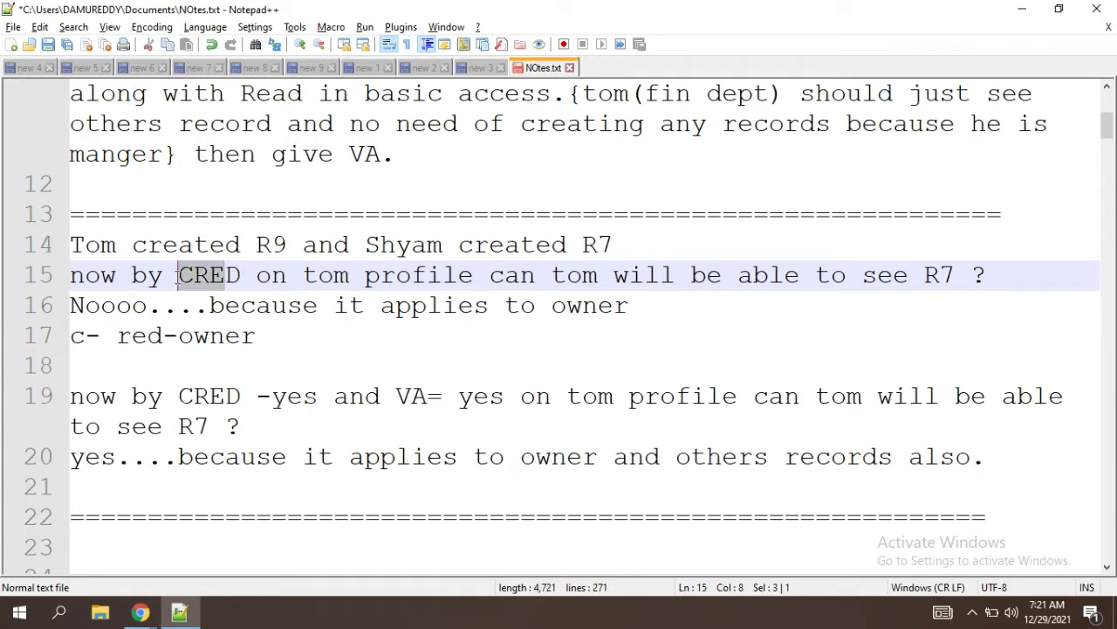
left_click(301, 365)
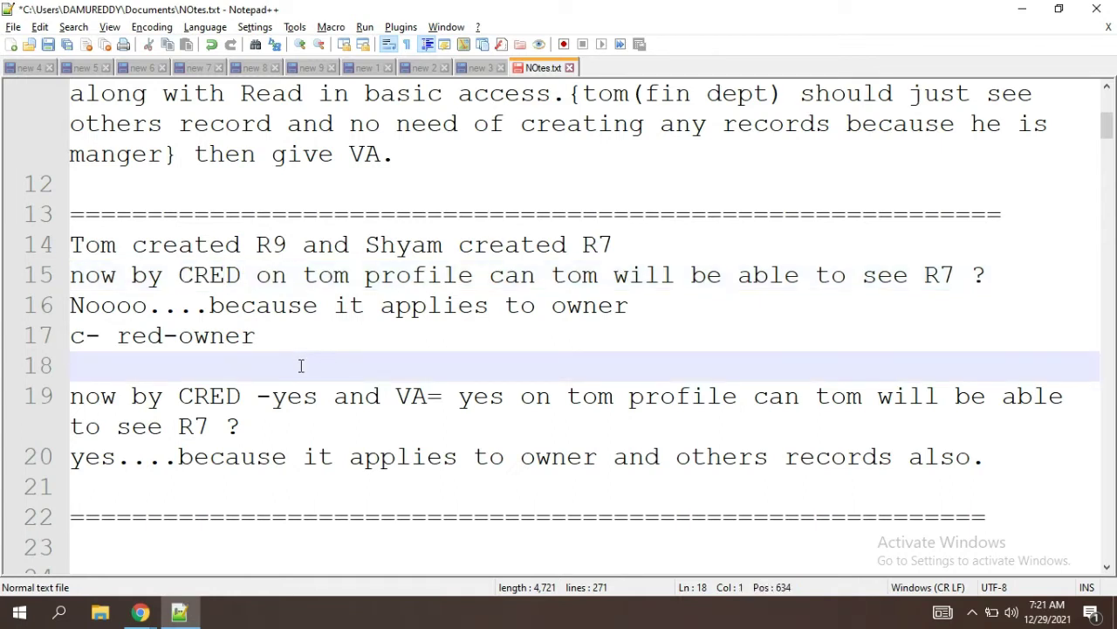
Step: Delete the whole 'c- red-owner' text, leaving line 17 blank
left_click(263, 337)
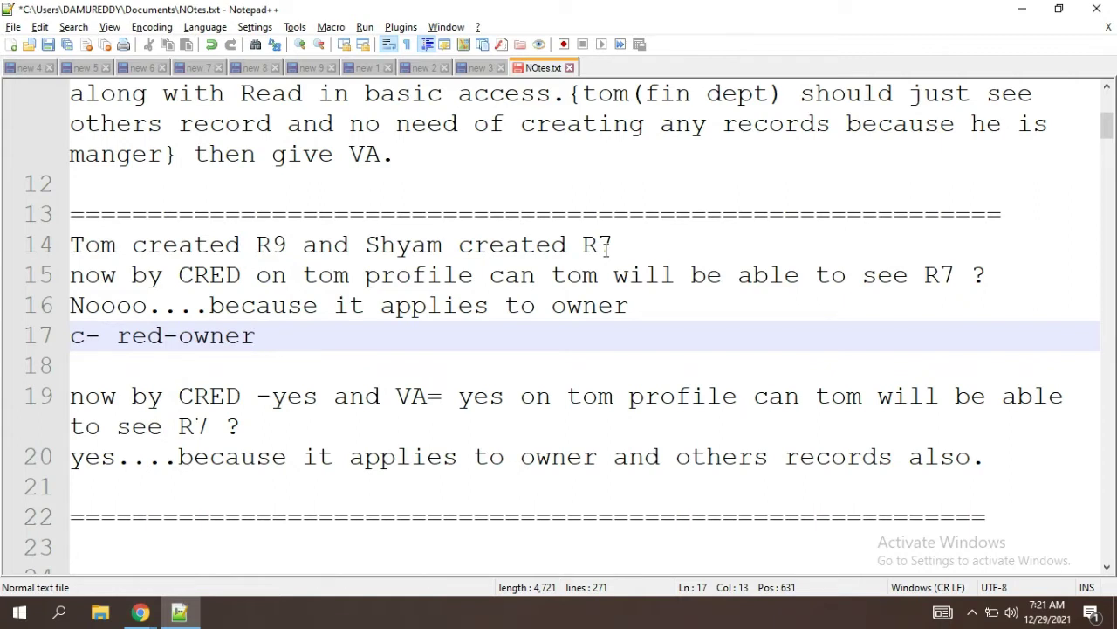
left_click_drag(269, 335, 76, 337)
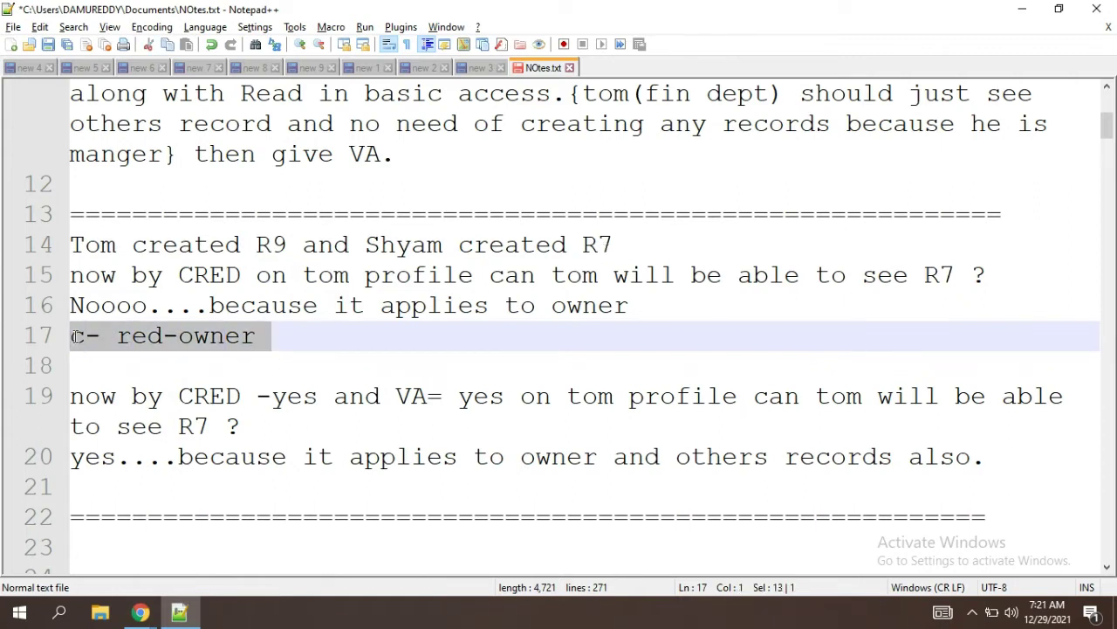
key("Delete")
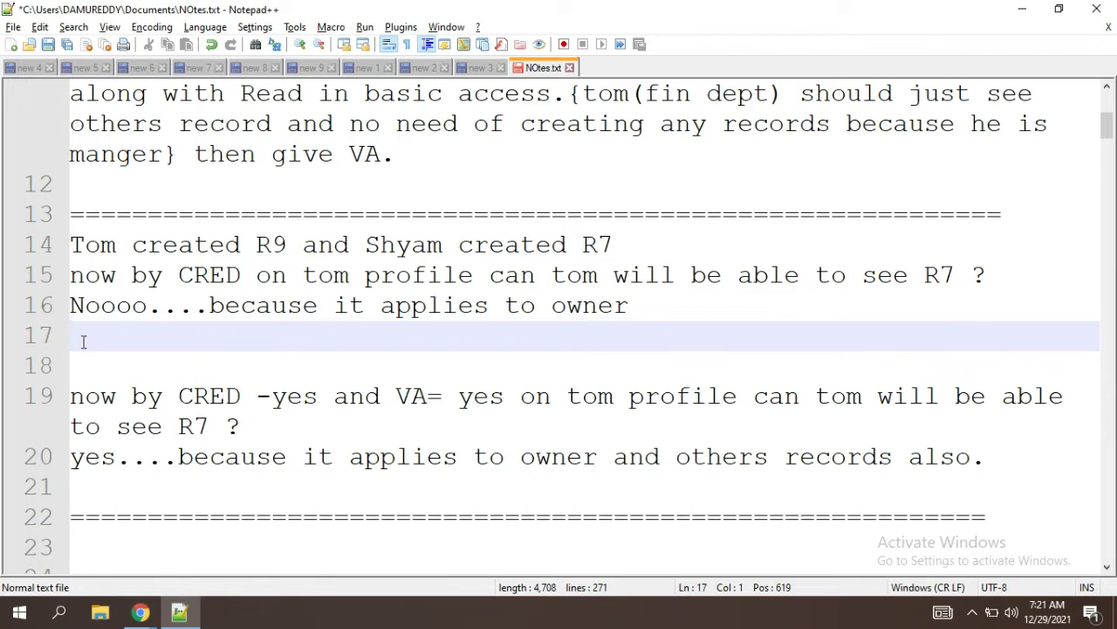
Step: Add blank lines below the owner-only answer and highlight the word CRED on line 15
key("Return")
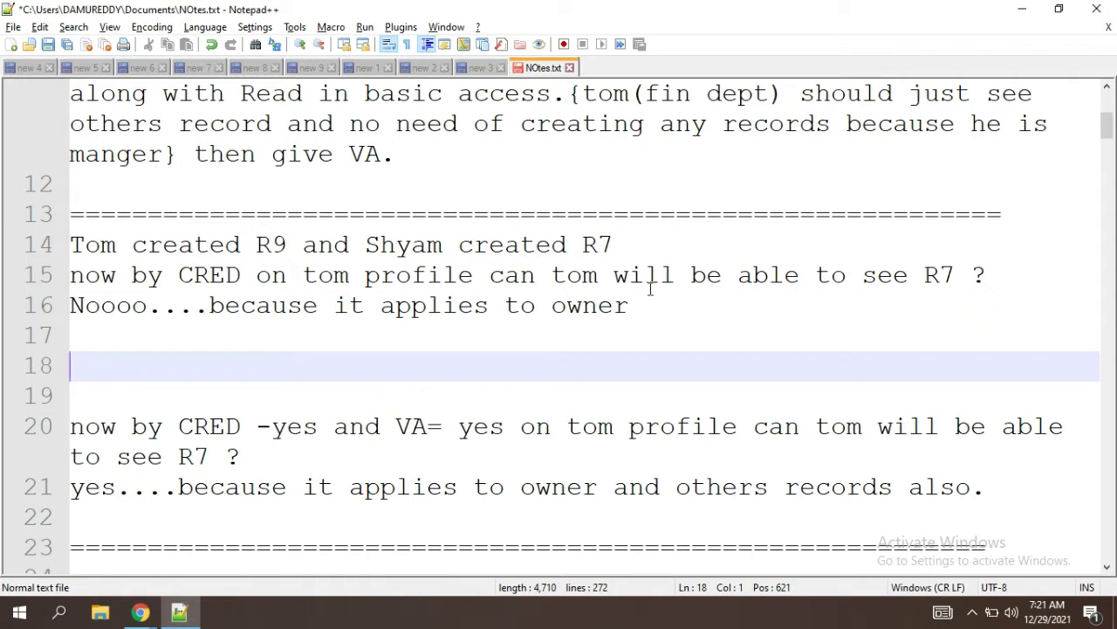
left_click(625, 245)
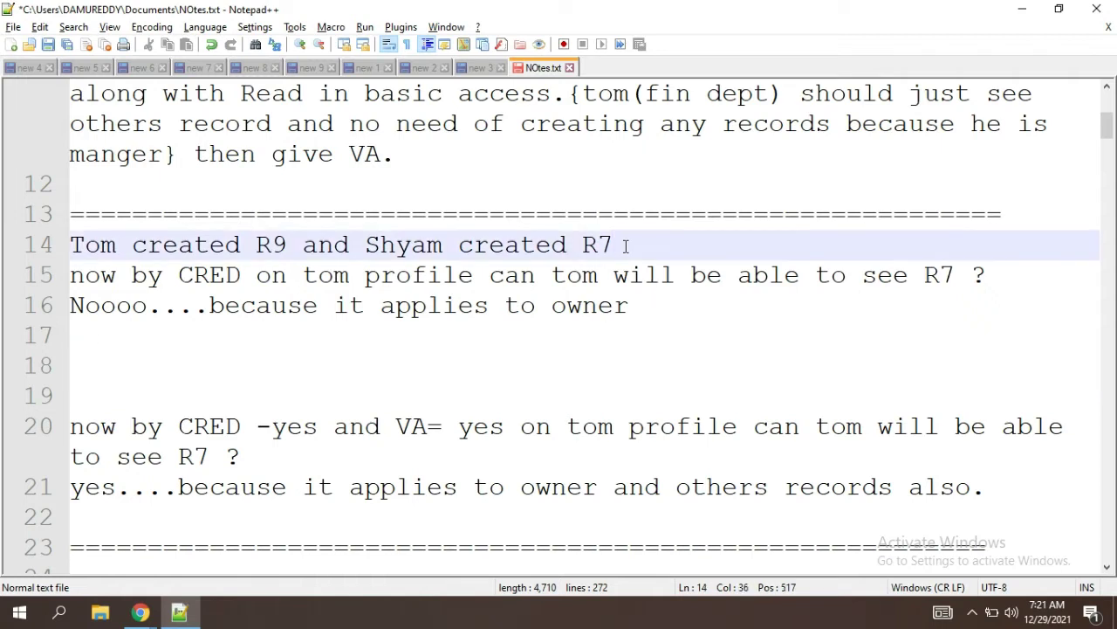
left_click(646, 306)
key("Return")
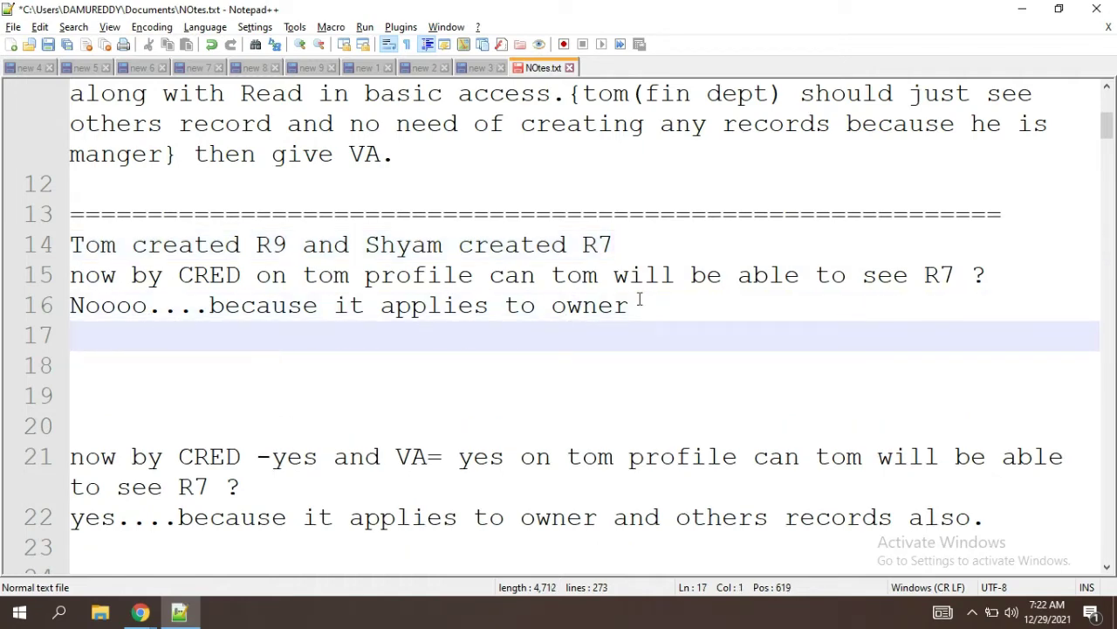
left_click(643, 304)
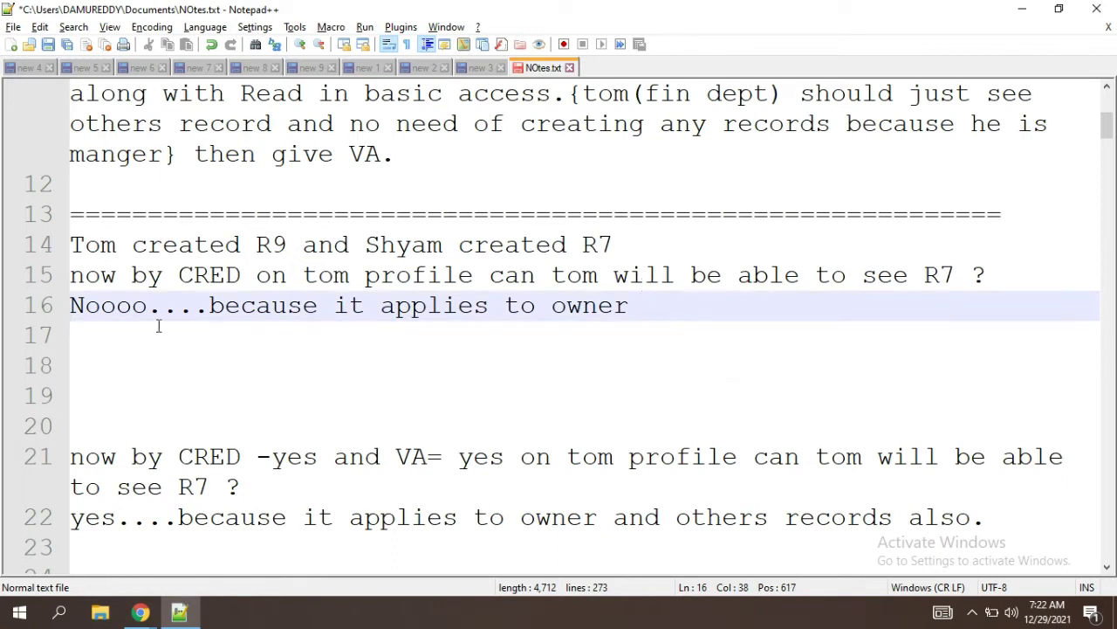
left_click_drag(246, 275, 182, 278)
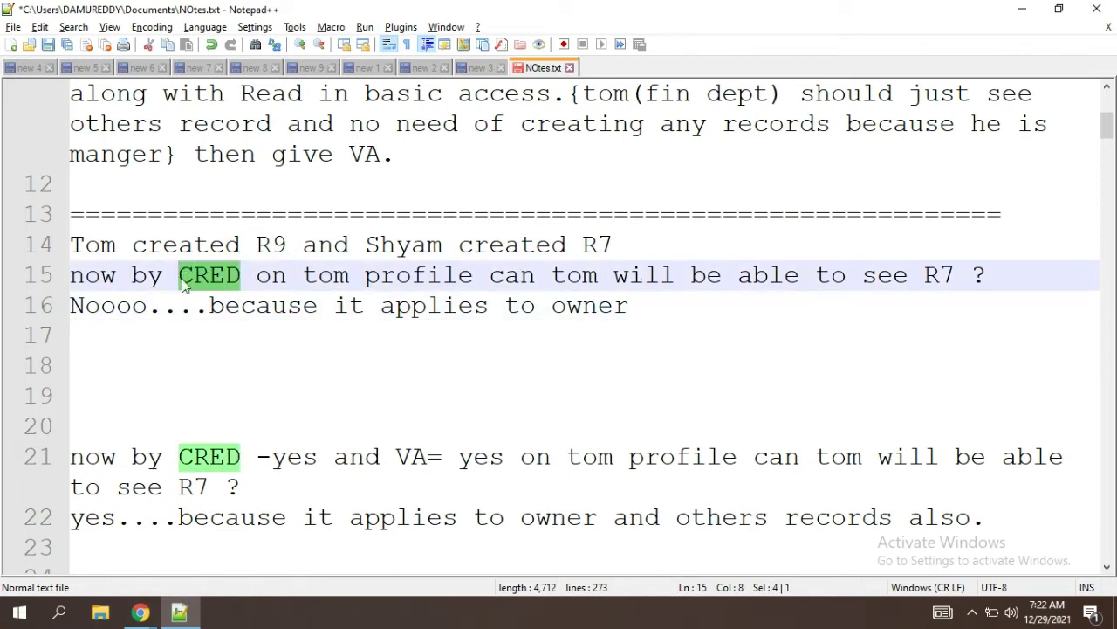
left_click(644, 305)
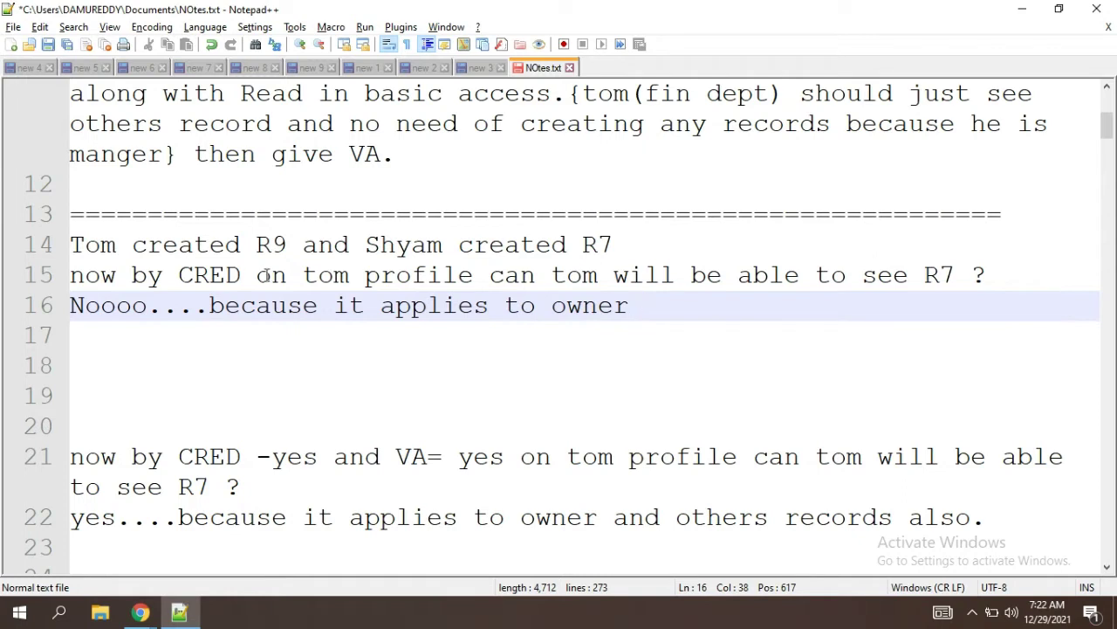
double_click(210, 275)
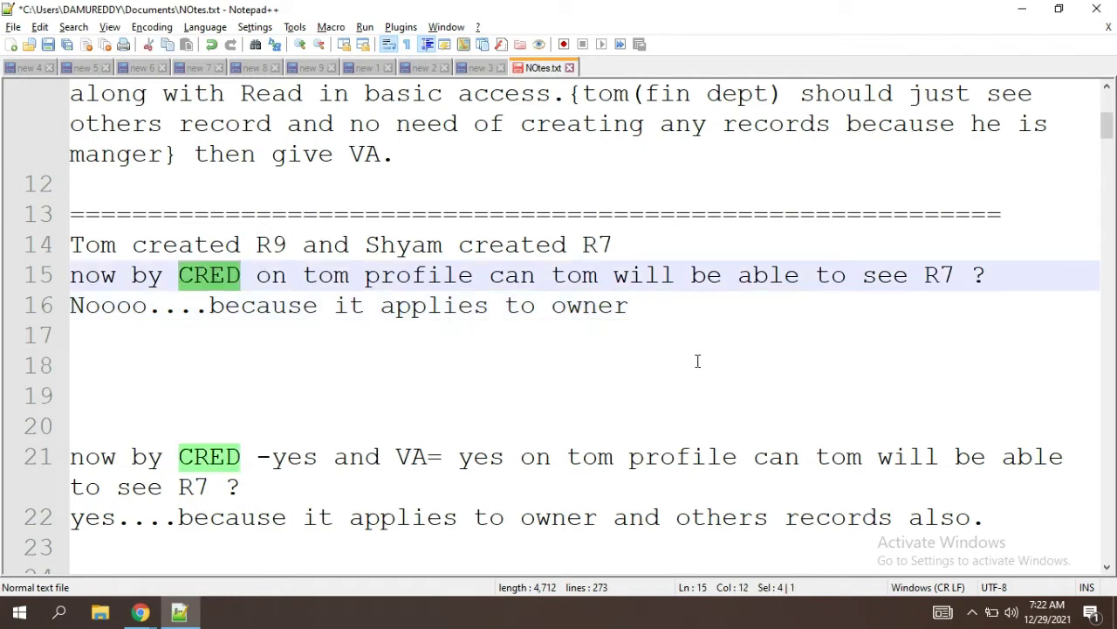
left_click(642, 316)
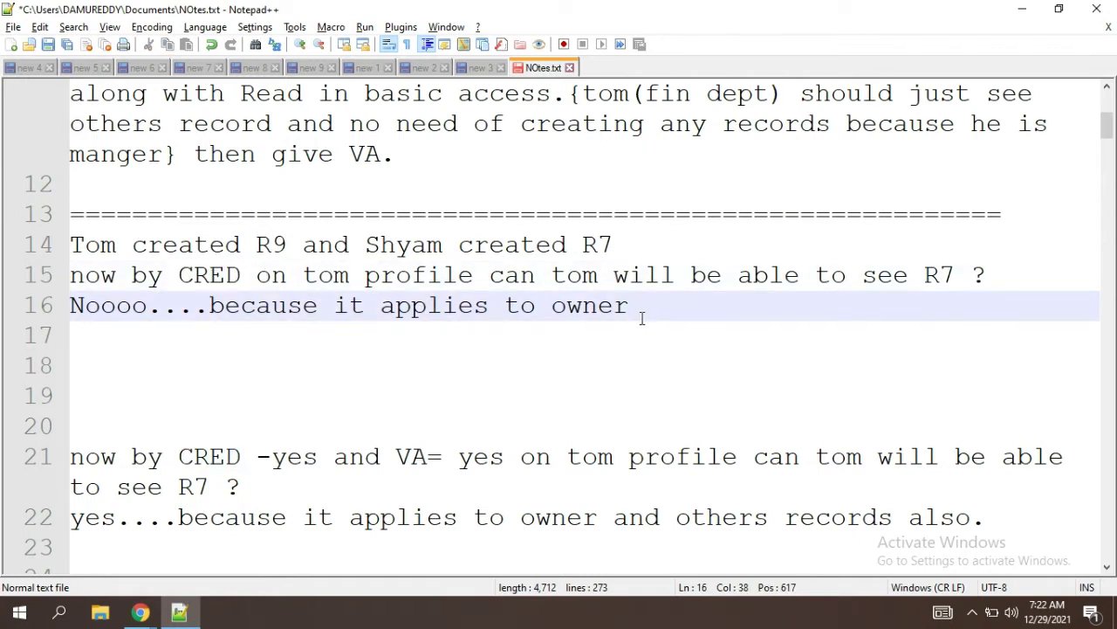
Step: Type 'OWD -- private' on a new line beneath the owner-only answer
key("Return")
key("Return")
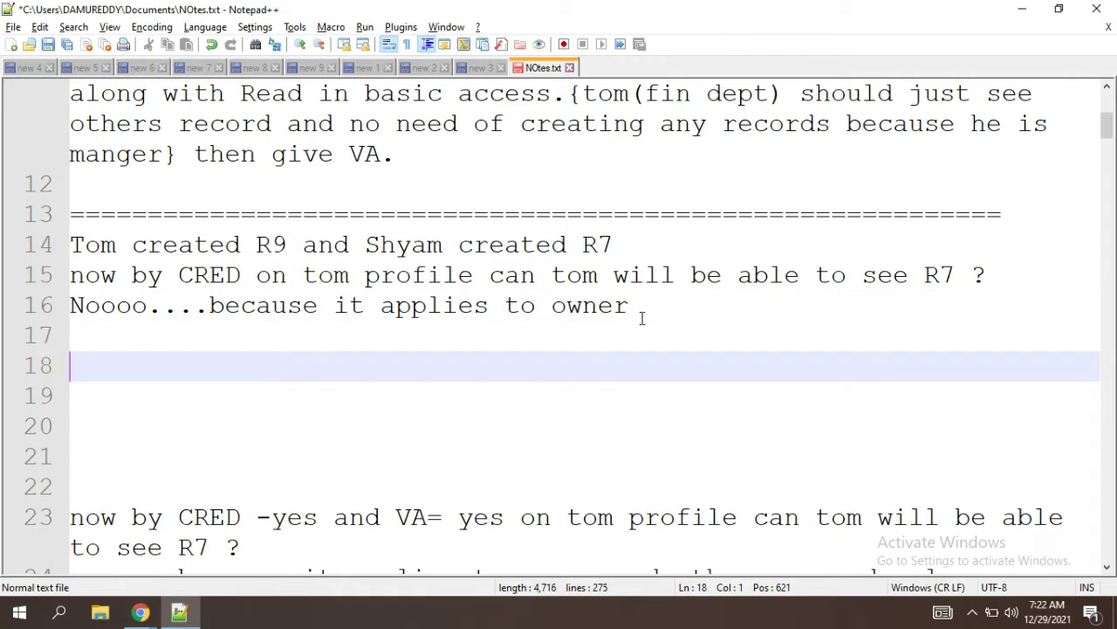
type("OWD --")
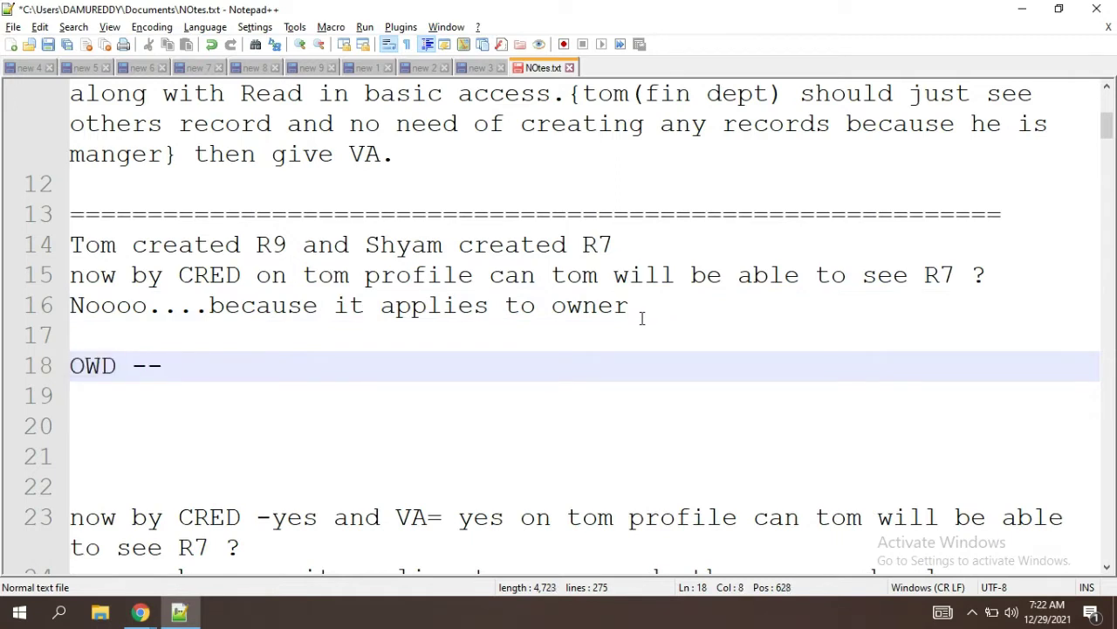
type(" private")
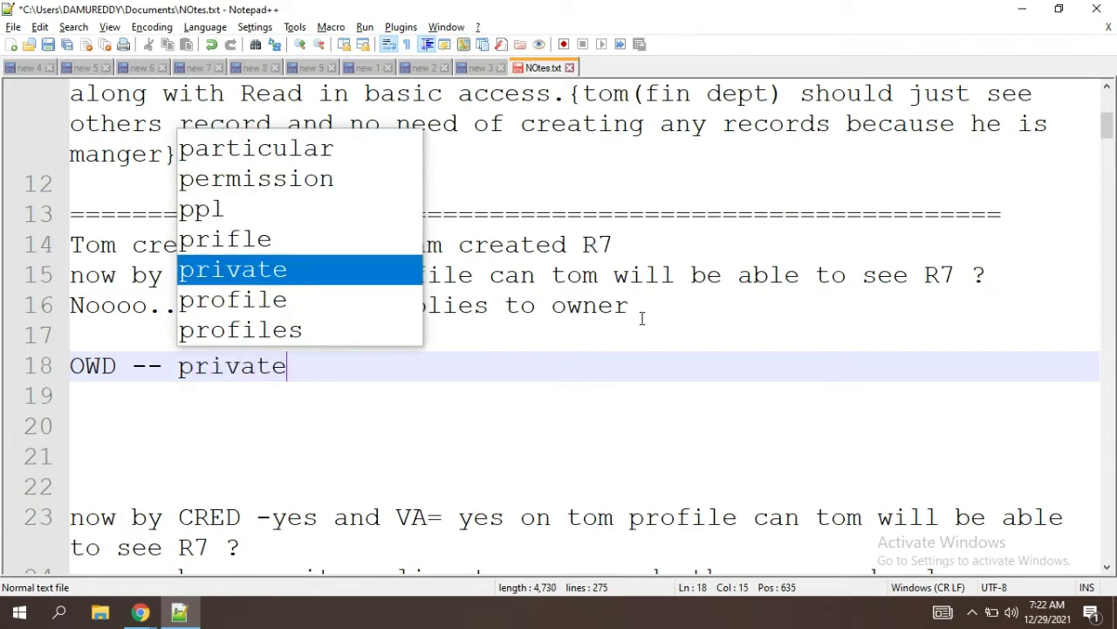
key("Return")
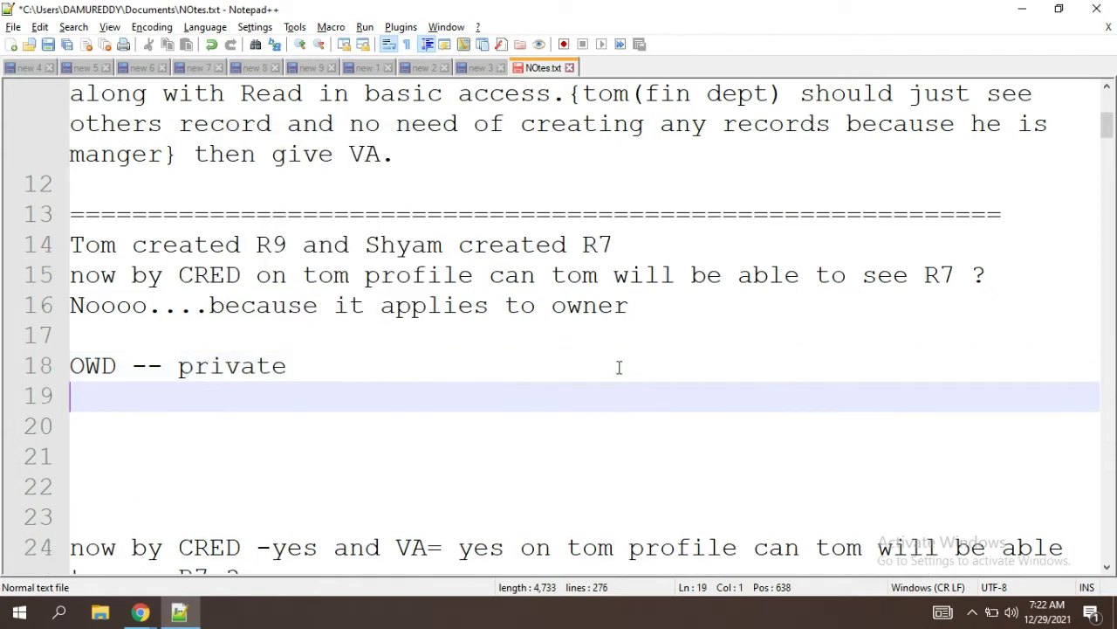
key("alt+Tab")
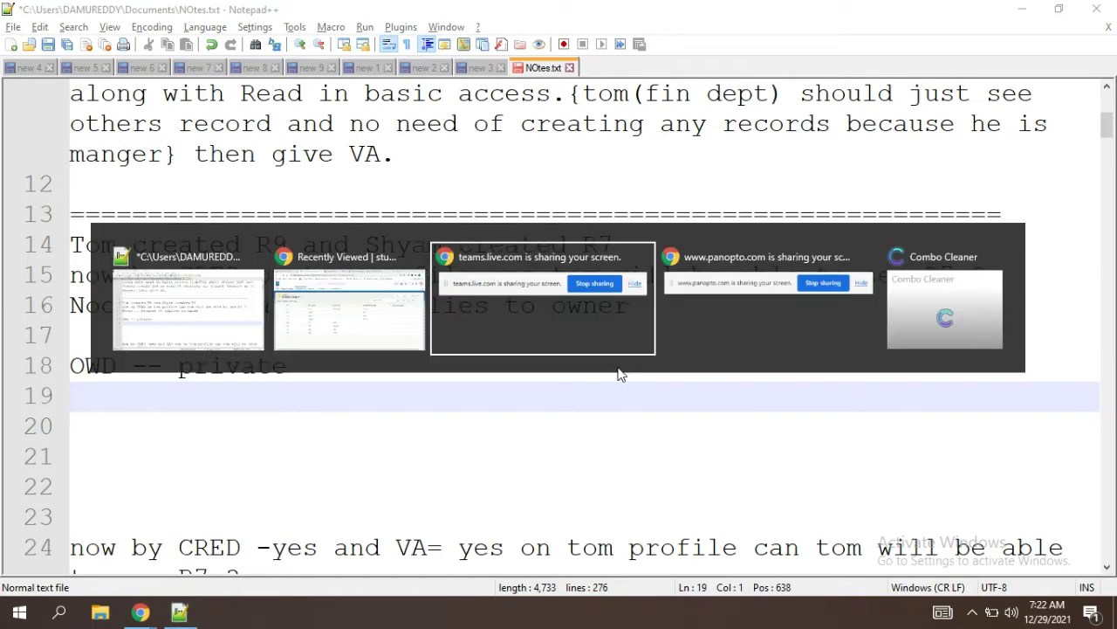
Step: Return to the Salesforce Profiles tab showing studentss with Read, Create, Edit and Delete granted
key("alt+Tab")
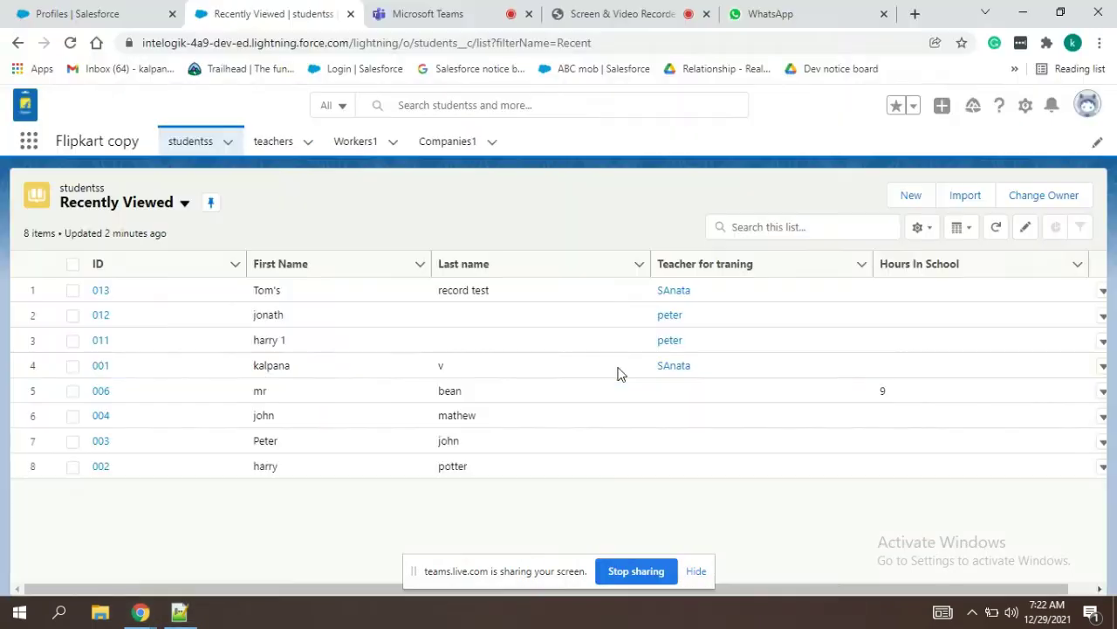
left_click(128, 9)
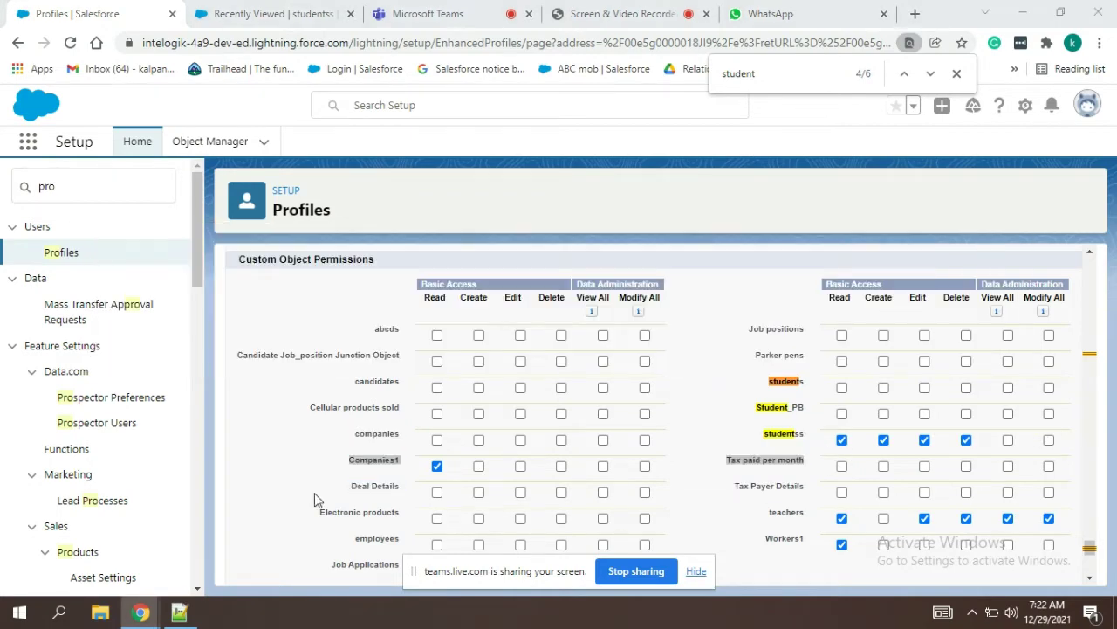
key("alt+Tab")
key("alt+Tab")
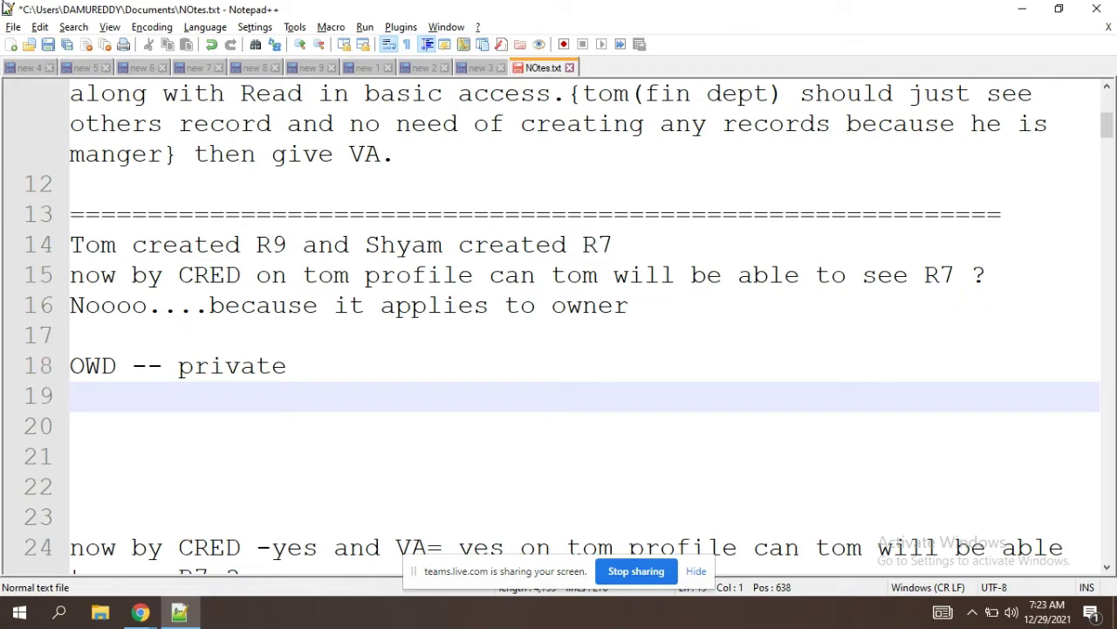
key("alt+Tab")
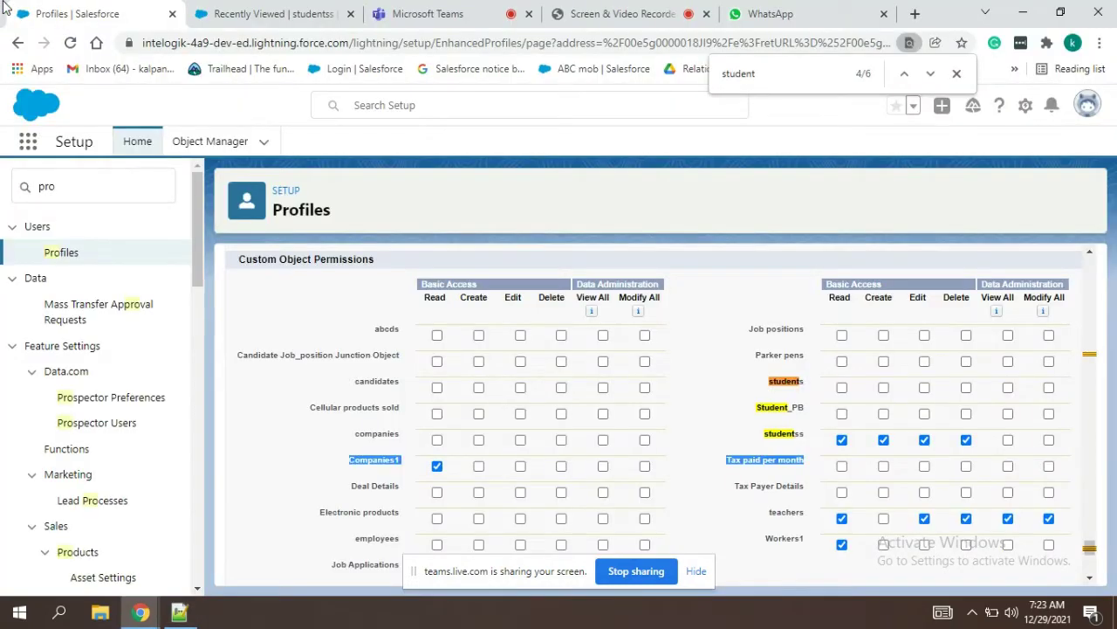
left_click(426, 14)
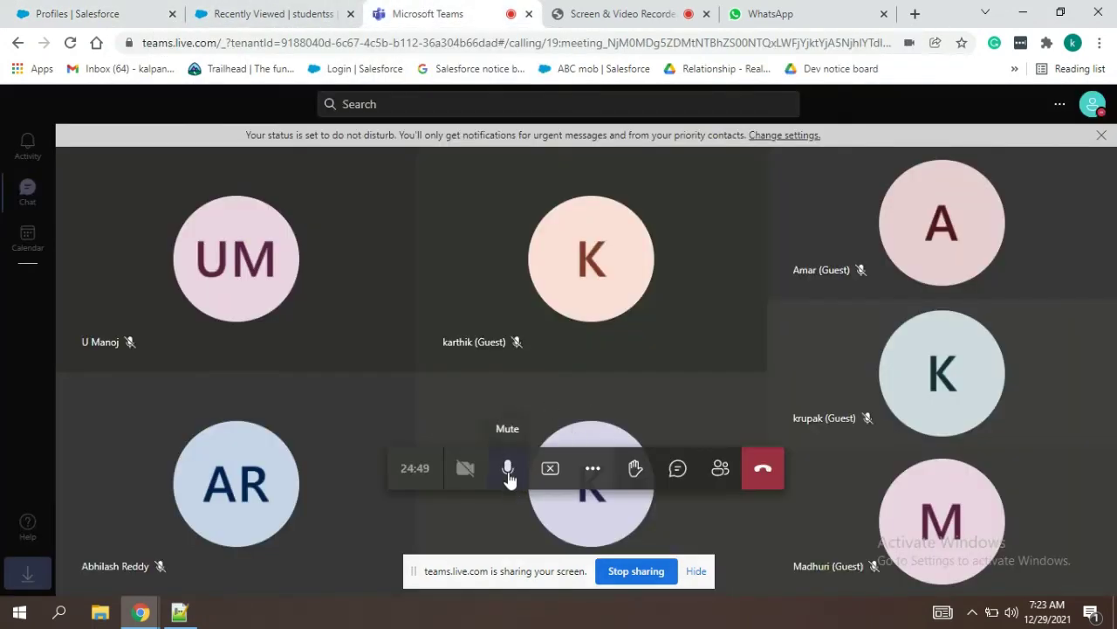
left_click(509, 476)
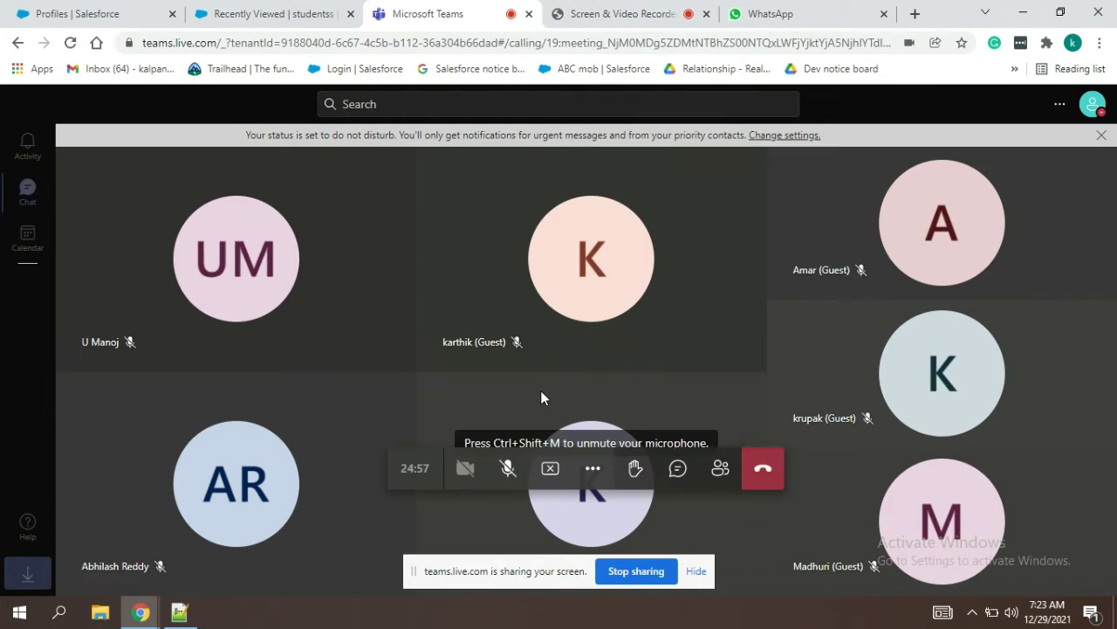
left_click(507, 476)
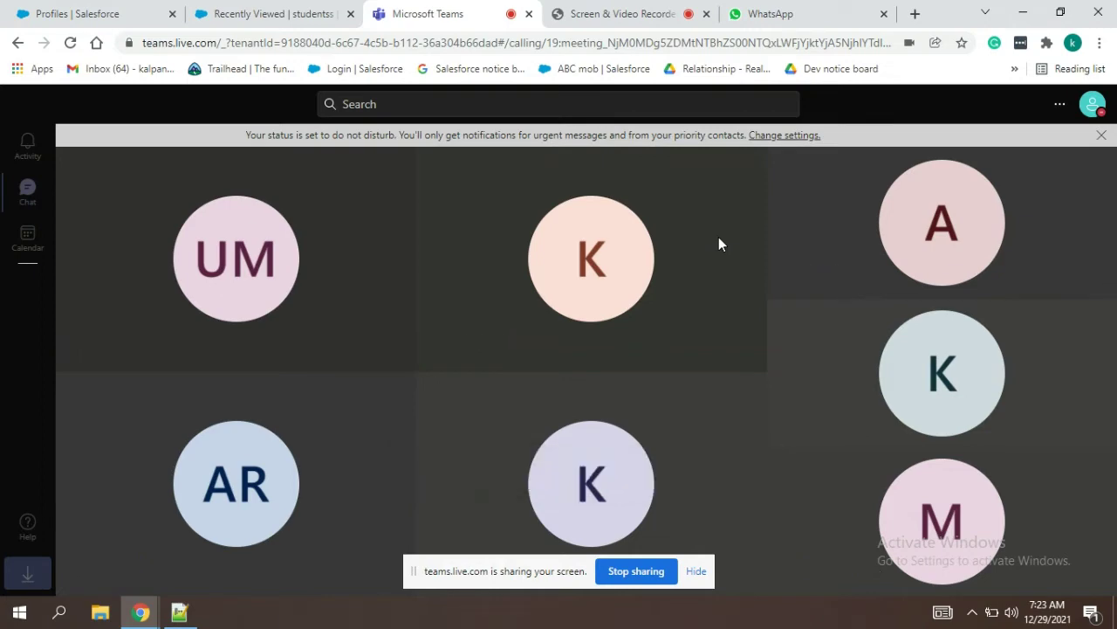
left_click(247, 25)
left_click(90, 10)
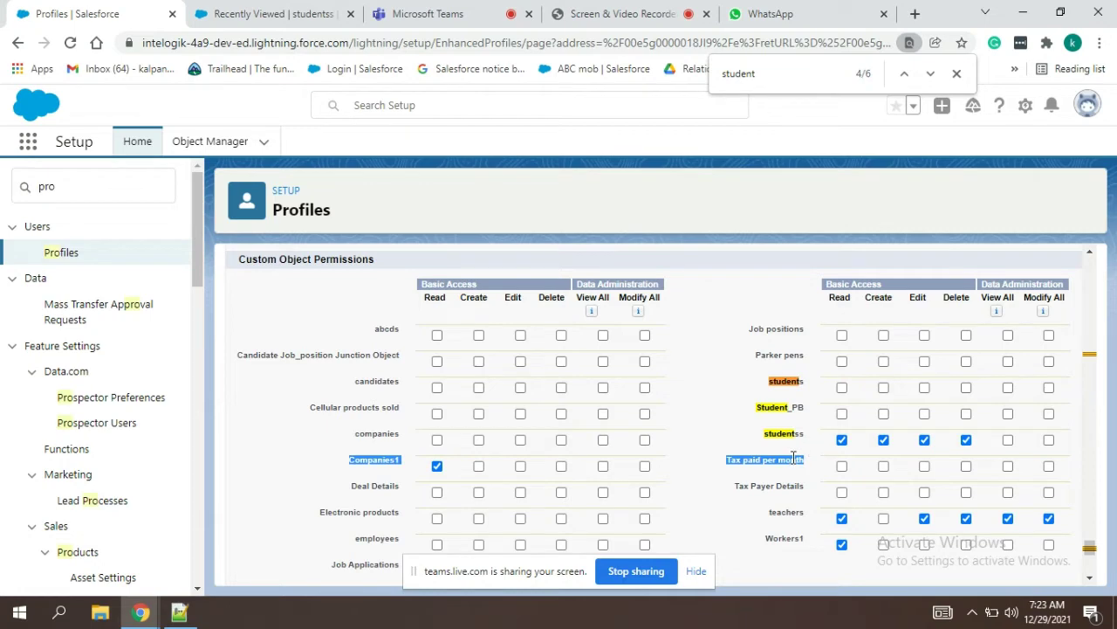
Step: Add a 'cred-- yes' line to the notes below the OWD line
key("alt+Tab")
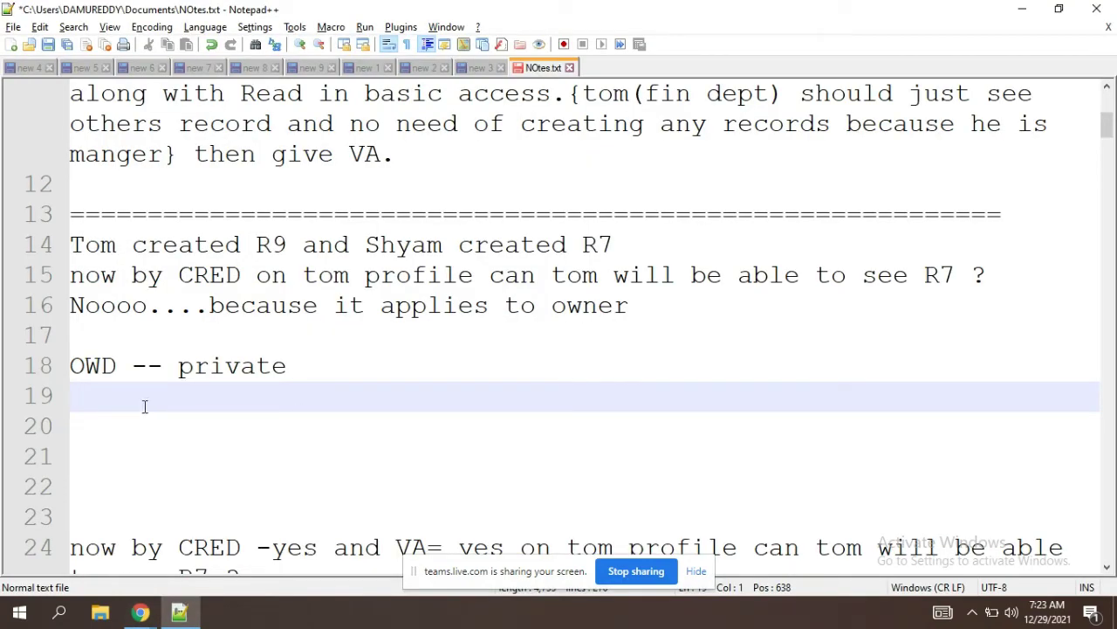
type("c")
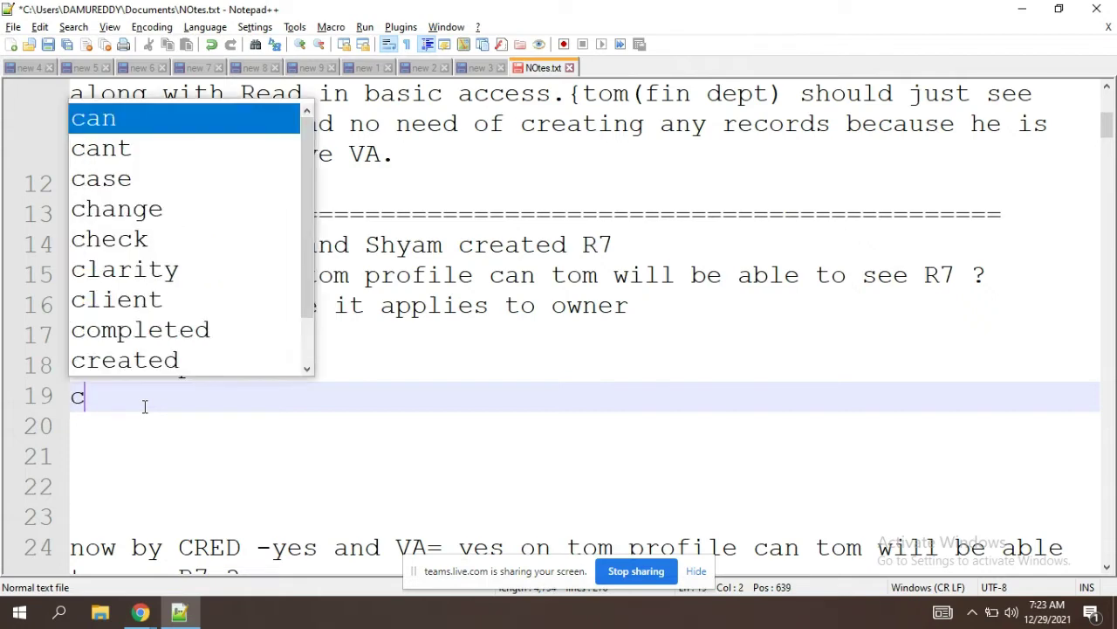
type("red-- ")
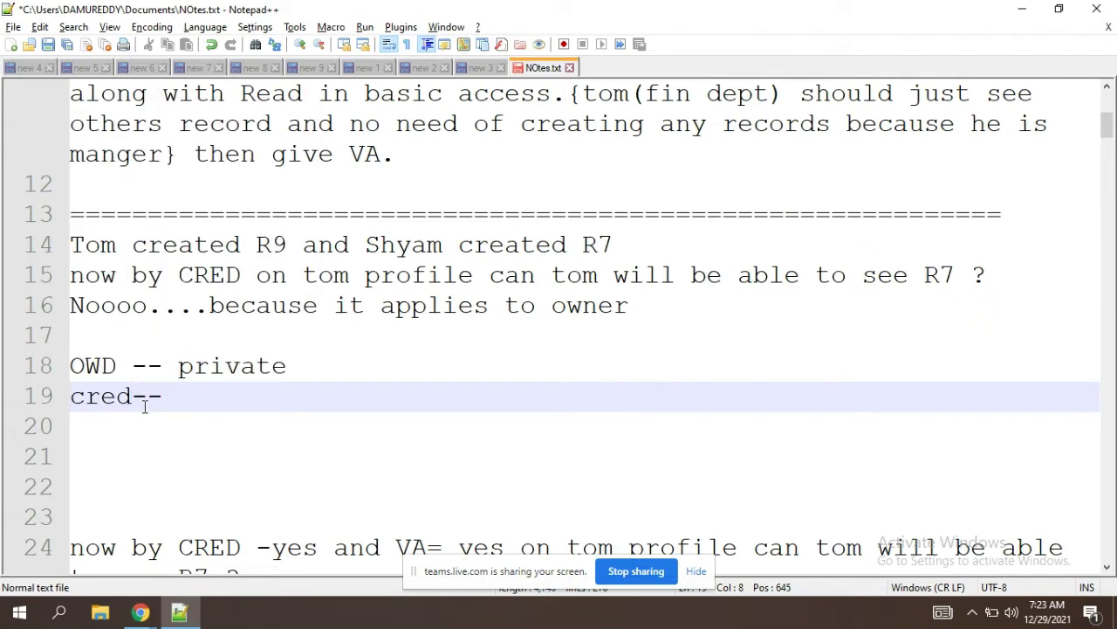
type("i")
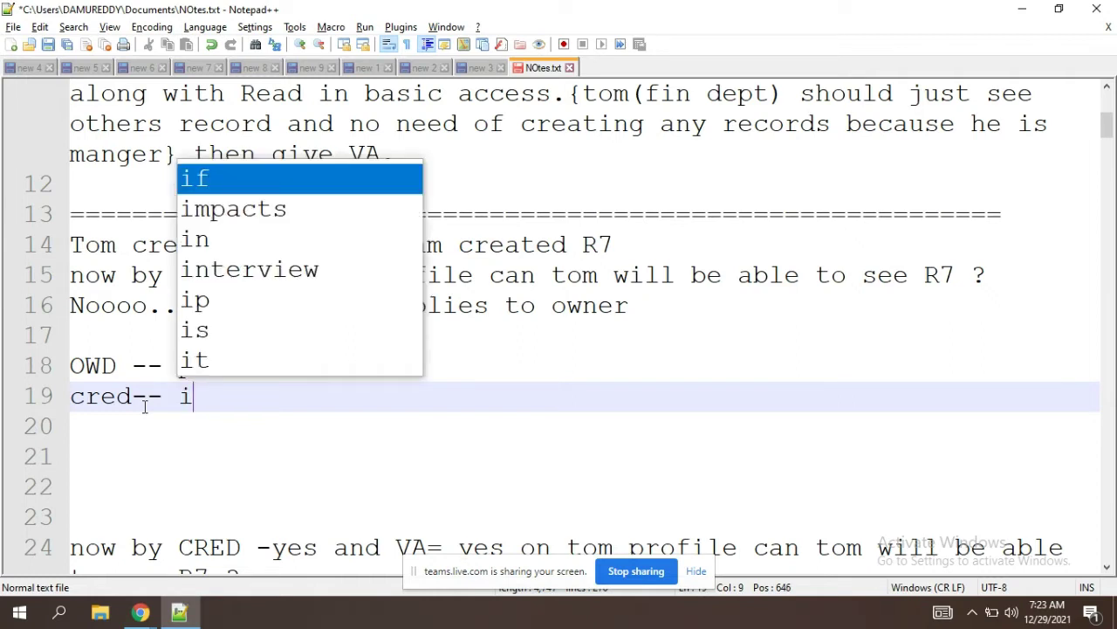
key("BackSpace")
type("yes")
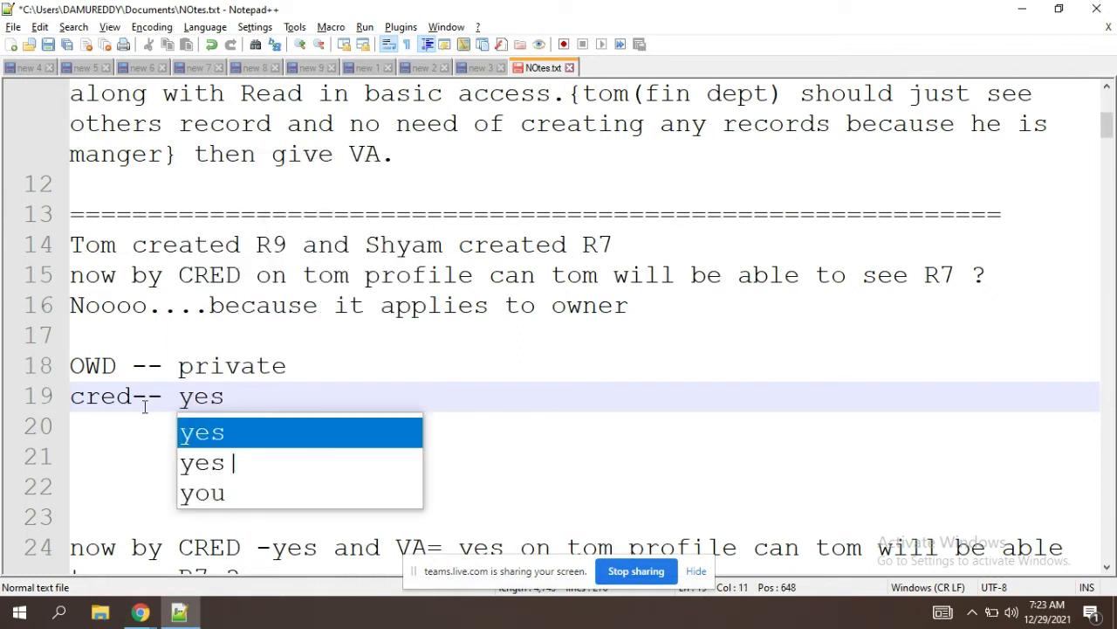
key("Escape")
key("Return")
key("Return")
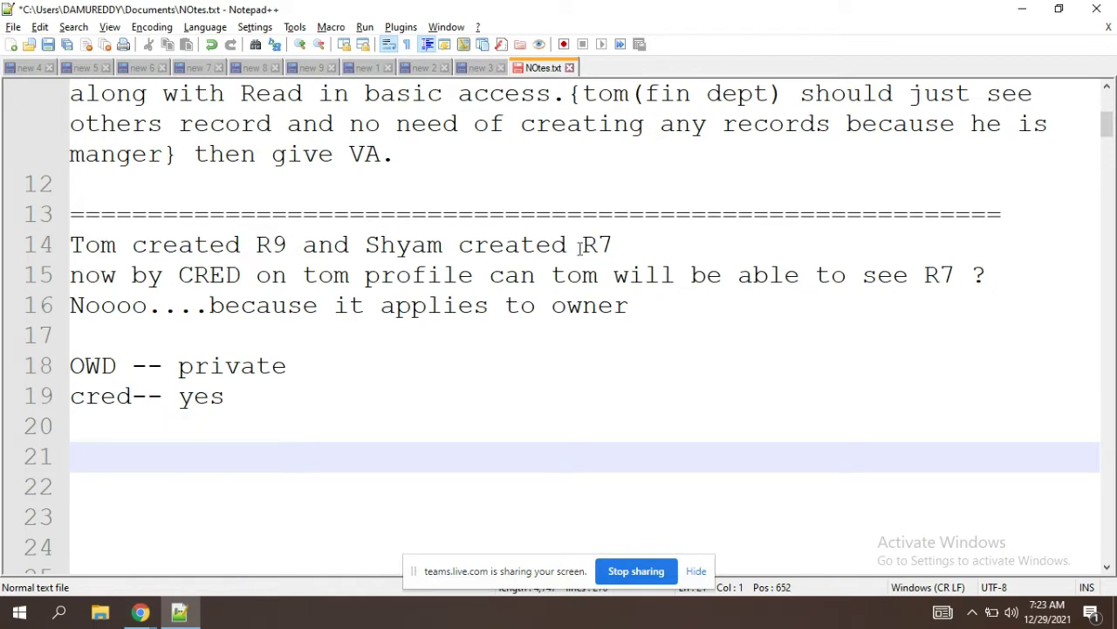
type("n")
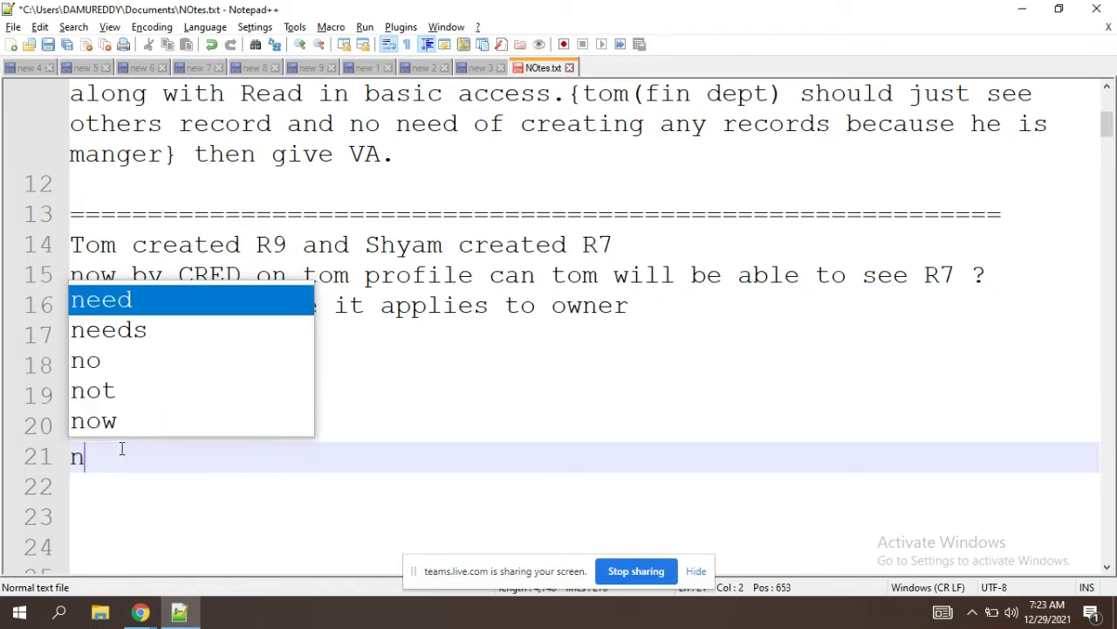
type("o")
key("BackSpace")
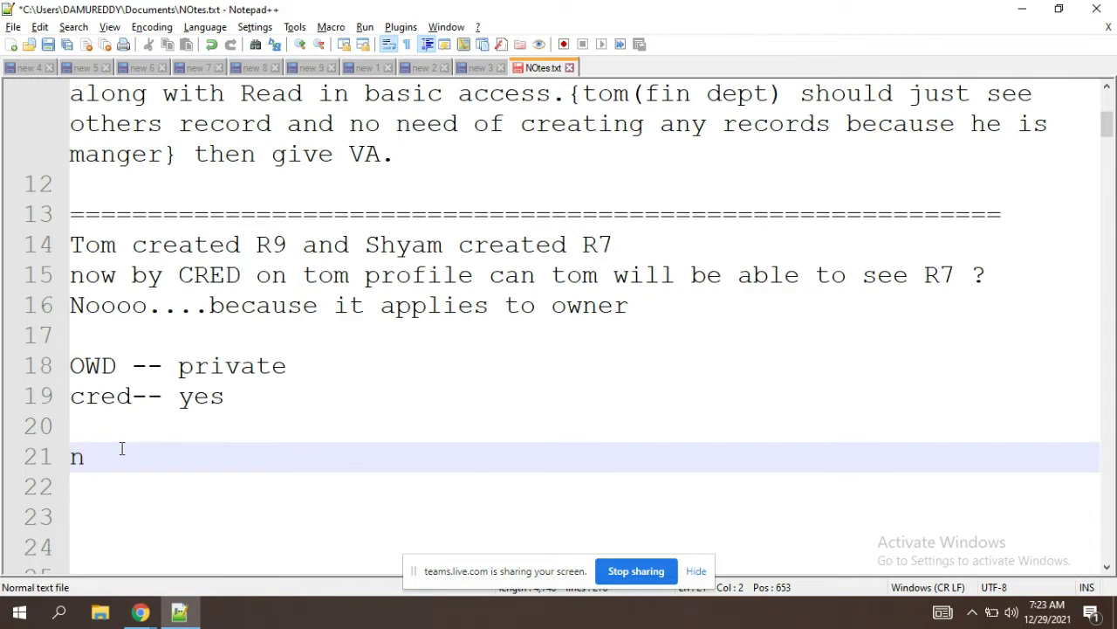
key("BackSpace")
Step: Change 'private' on the OWD line (line 18) to 'PRO'
left_click(201, 404)
left_click_drag(309, 365, 172, 363)
type("PRO")
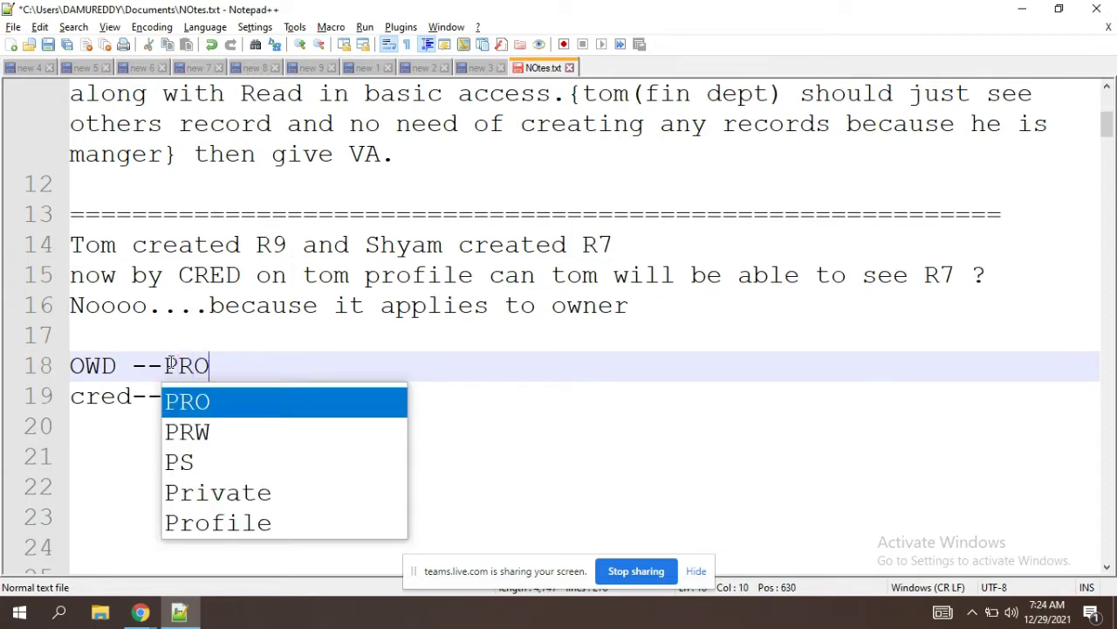
left_click(414, 359)
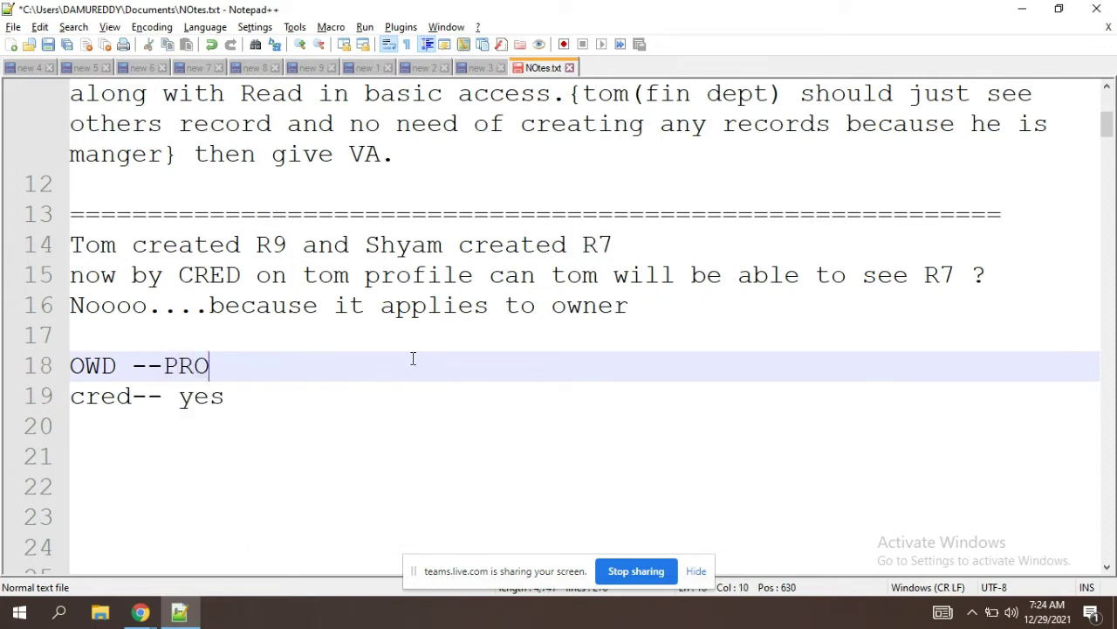
Step: Append 'va/ma no' to the cred line on line 19
left_click(241, 395)
type("va")
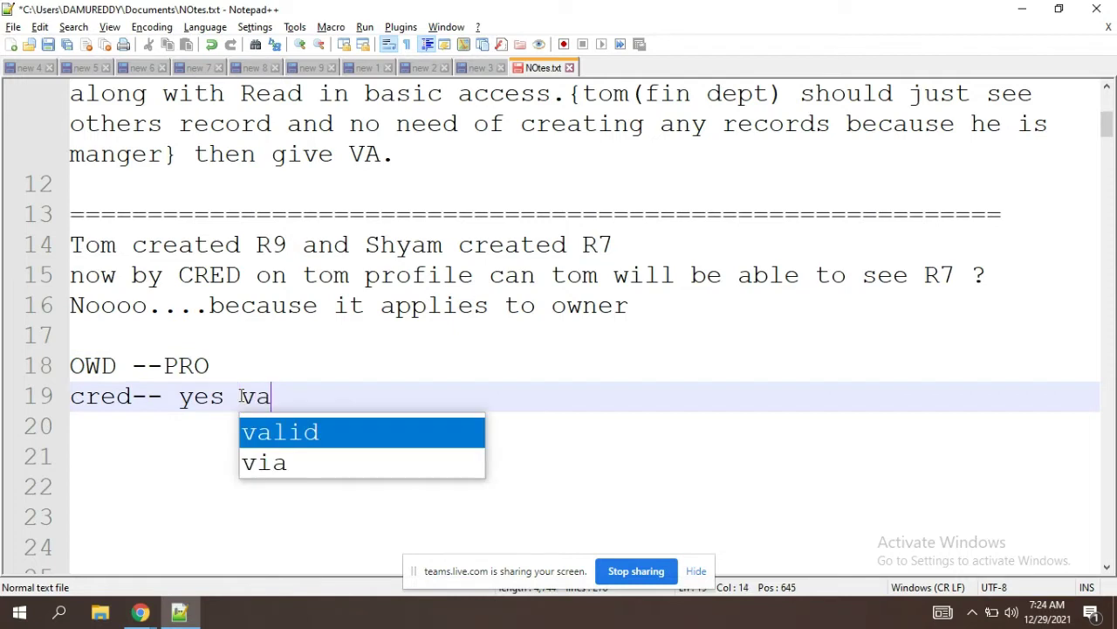
type("/ma ")
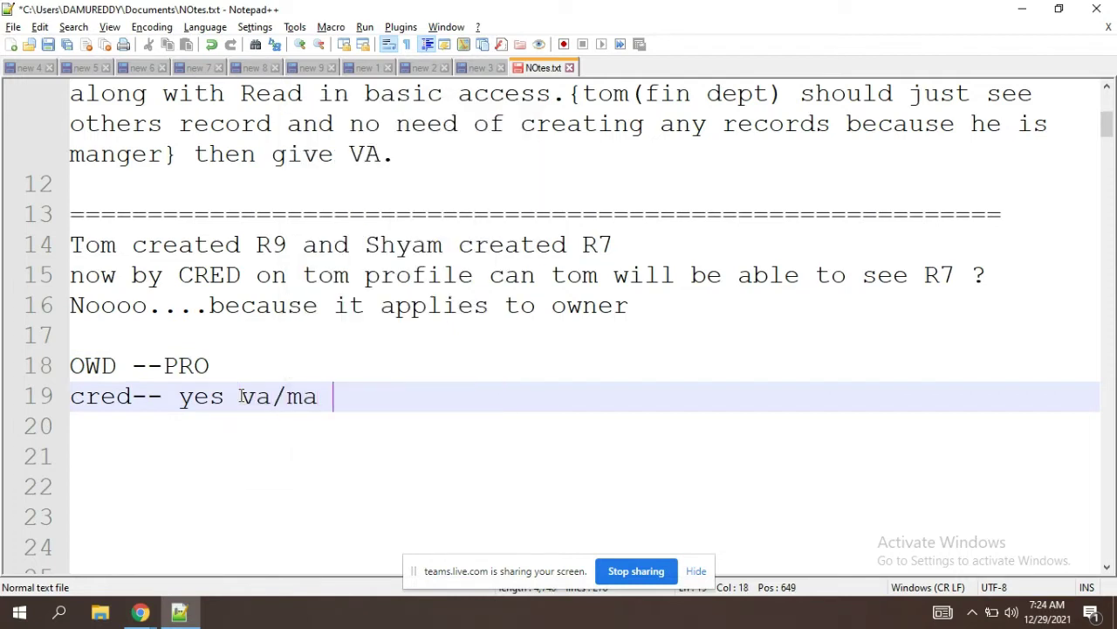
type("no")
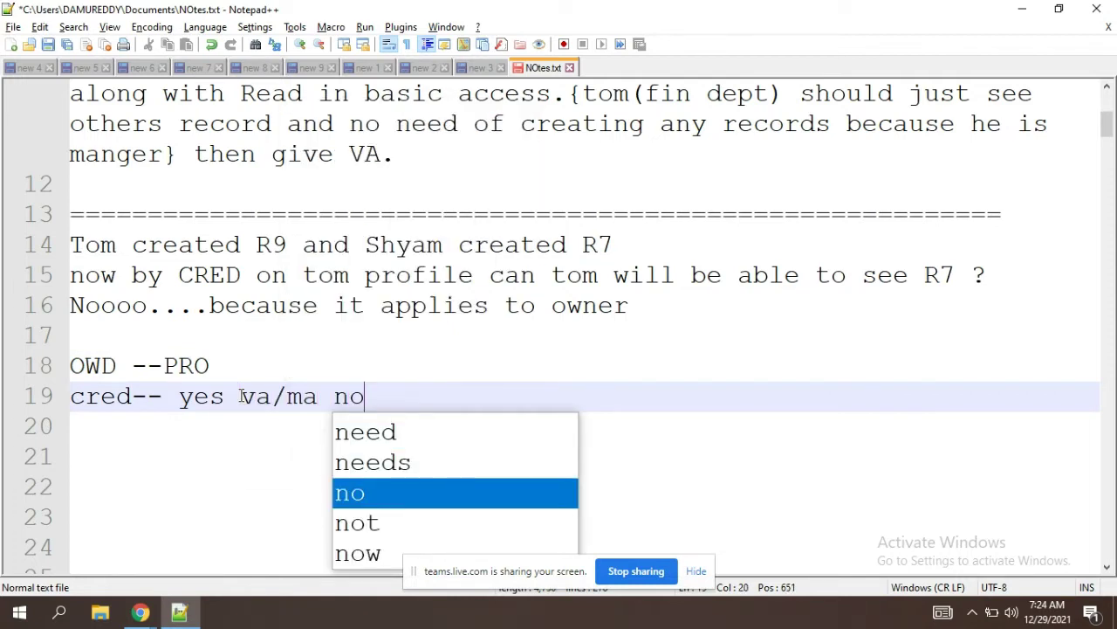
key("Escape")
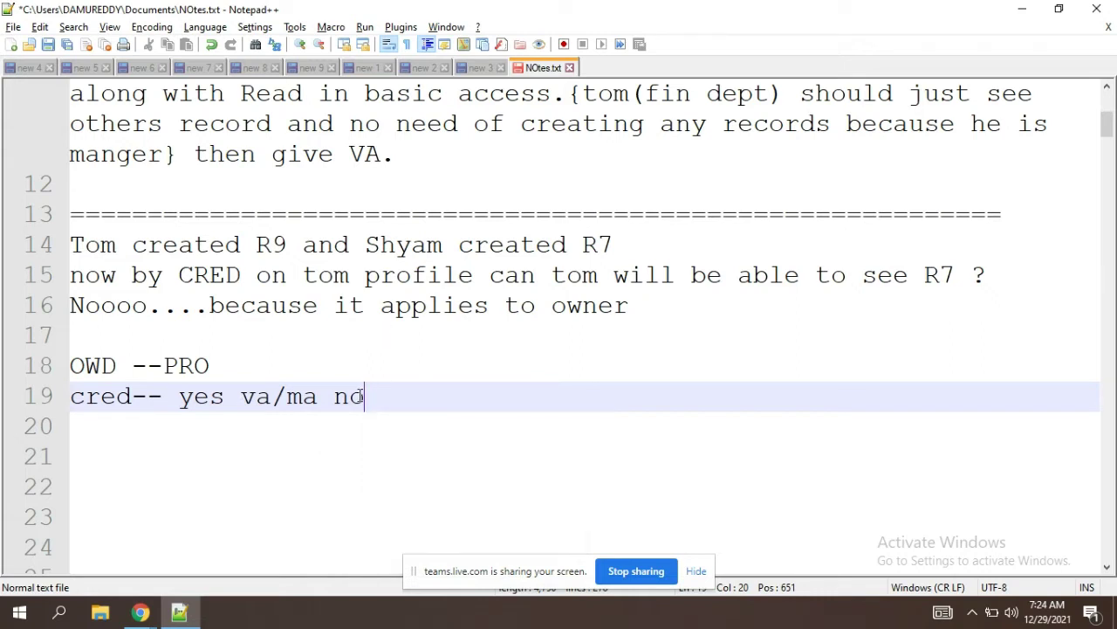
left_click(211, 368)
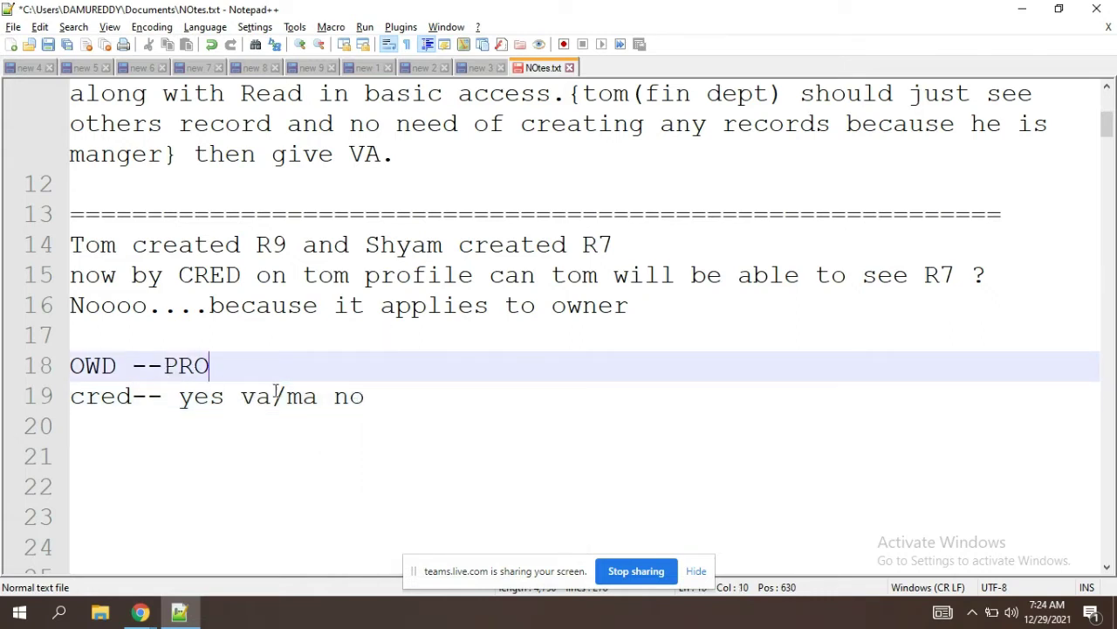
left_click(208, 398)
double_click(208, 398)
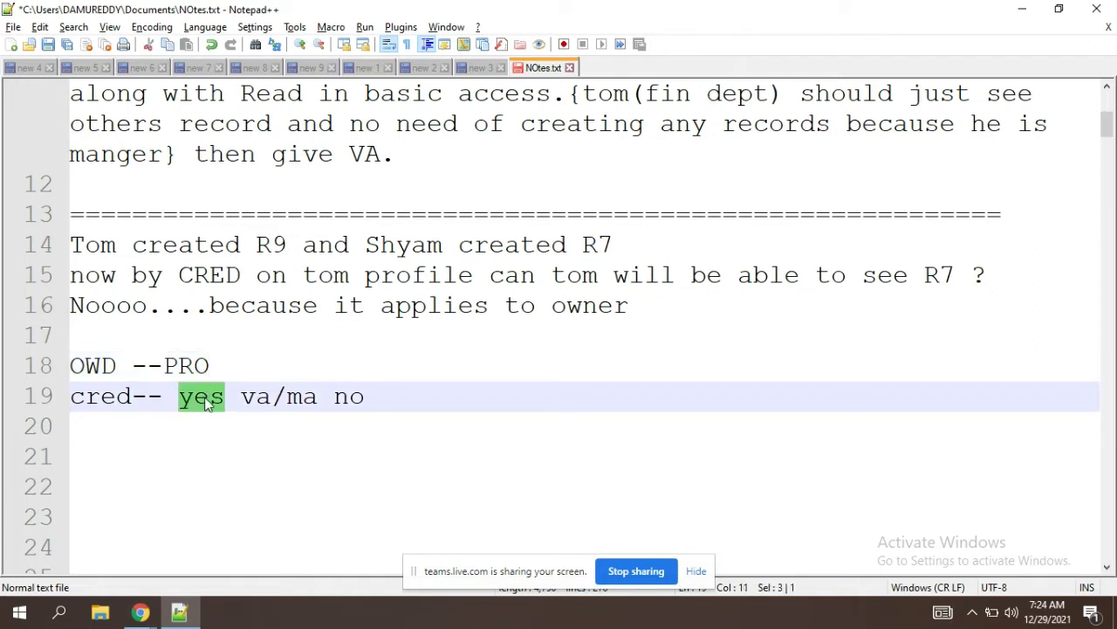
left_click(194, 359)
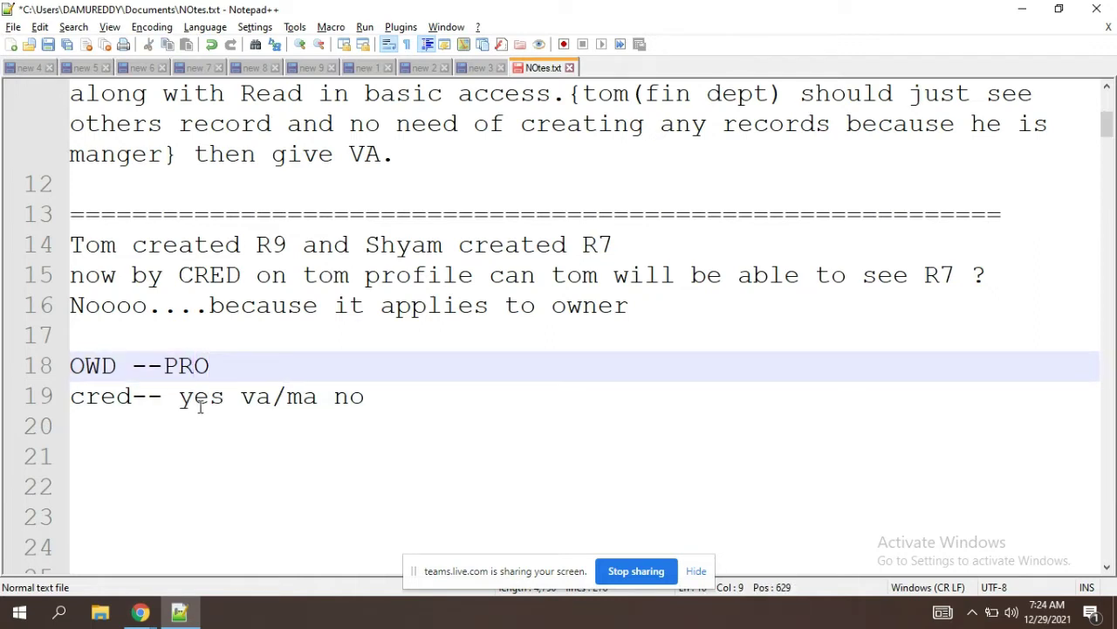
double_click(200, 404)
left_click(407, 395)
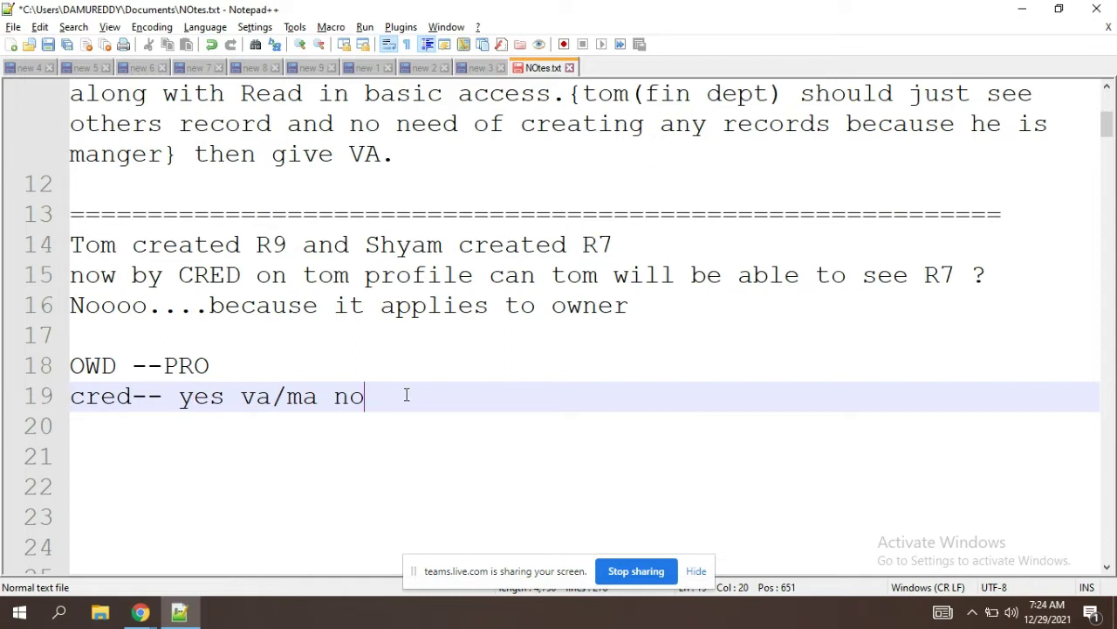
left_click(140, 445)
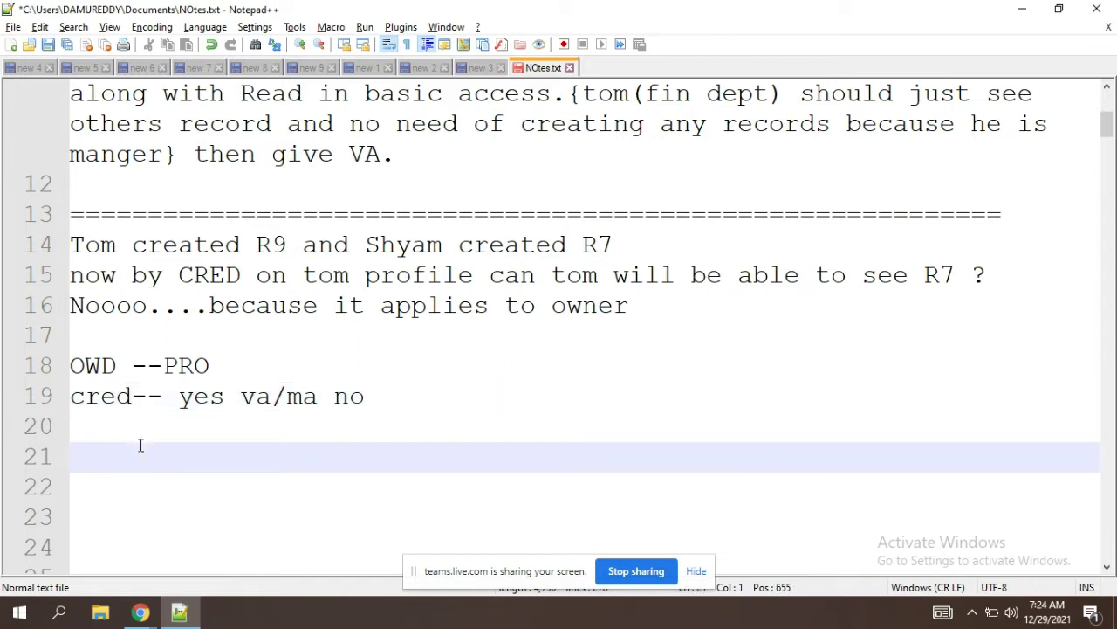
Step: Type 'yes' on the empty line 20 of the notes
type("r")
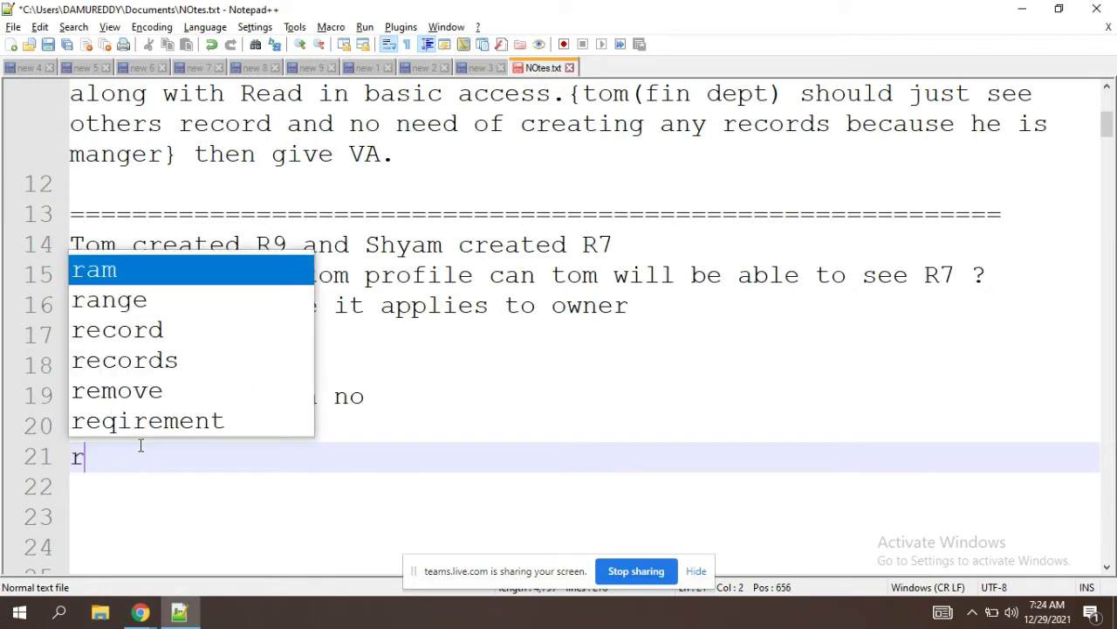
key("BackSpace")
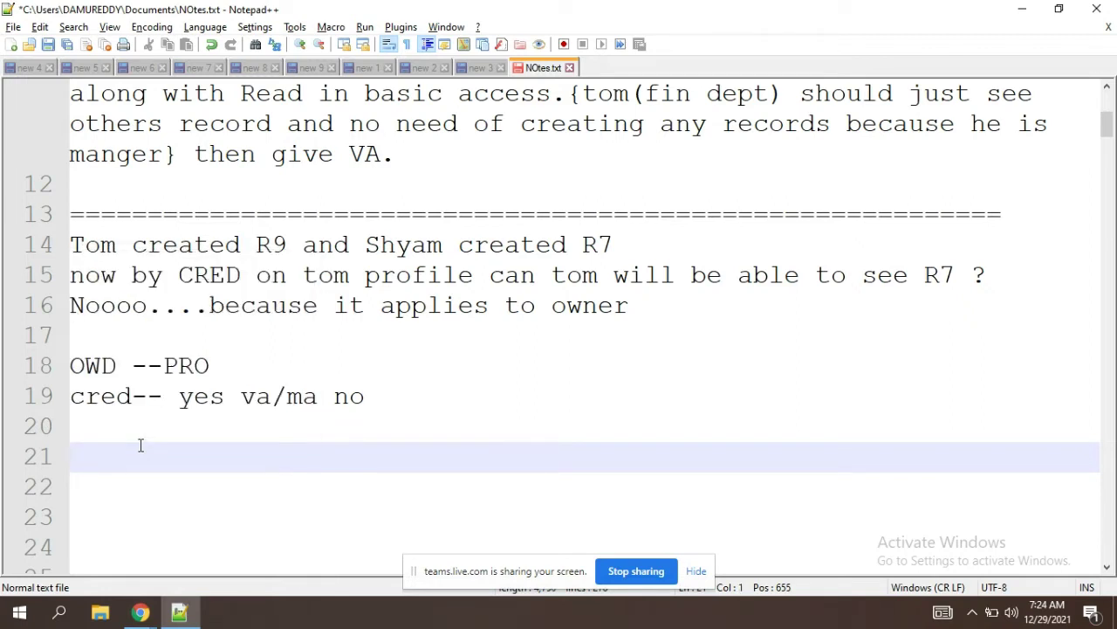
left_click(88, 426)
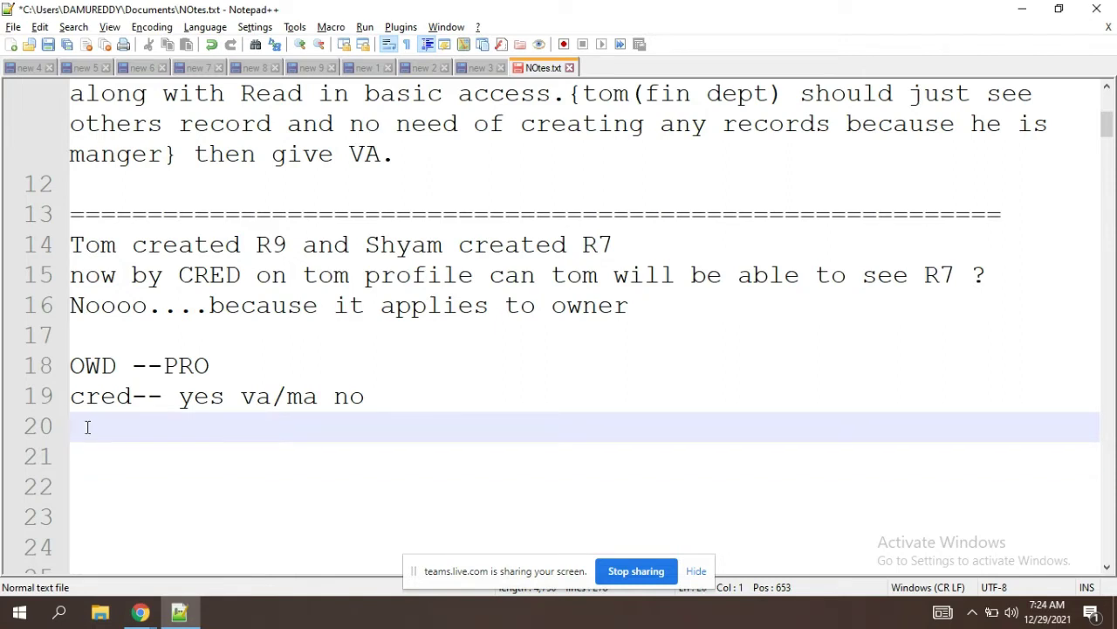
type("yes")
Step: Append '--- others' after PRO on the OWD line
left_click_drag(225, 399, 178, 400)
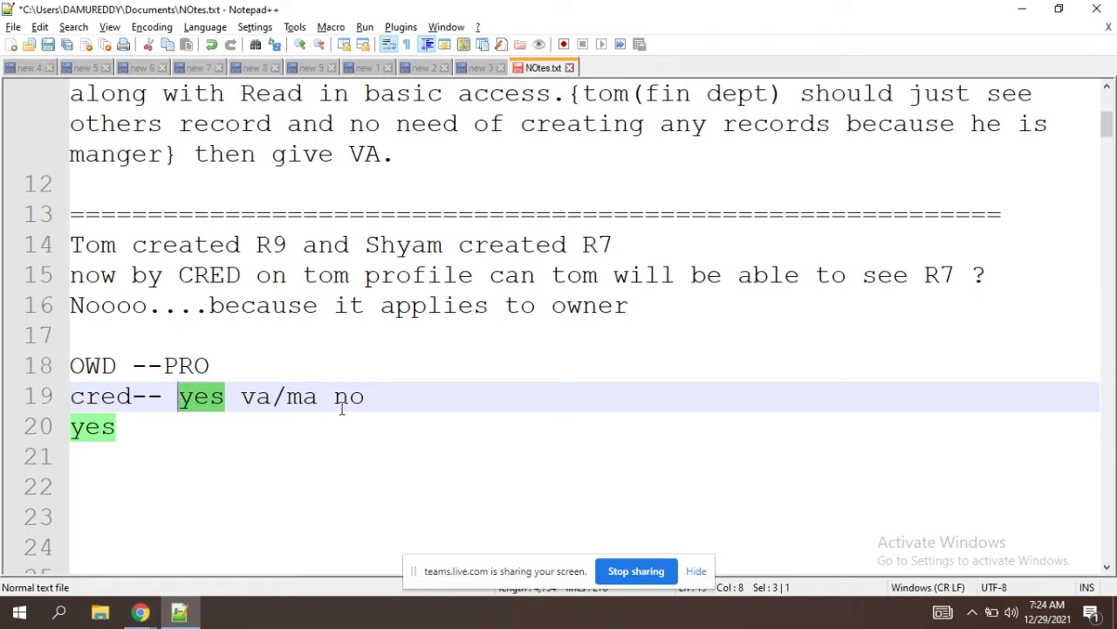
left_click_drag(318, 395, 168, 370)
left_click(216, 366)
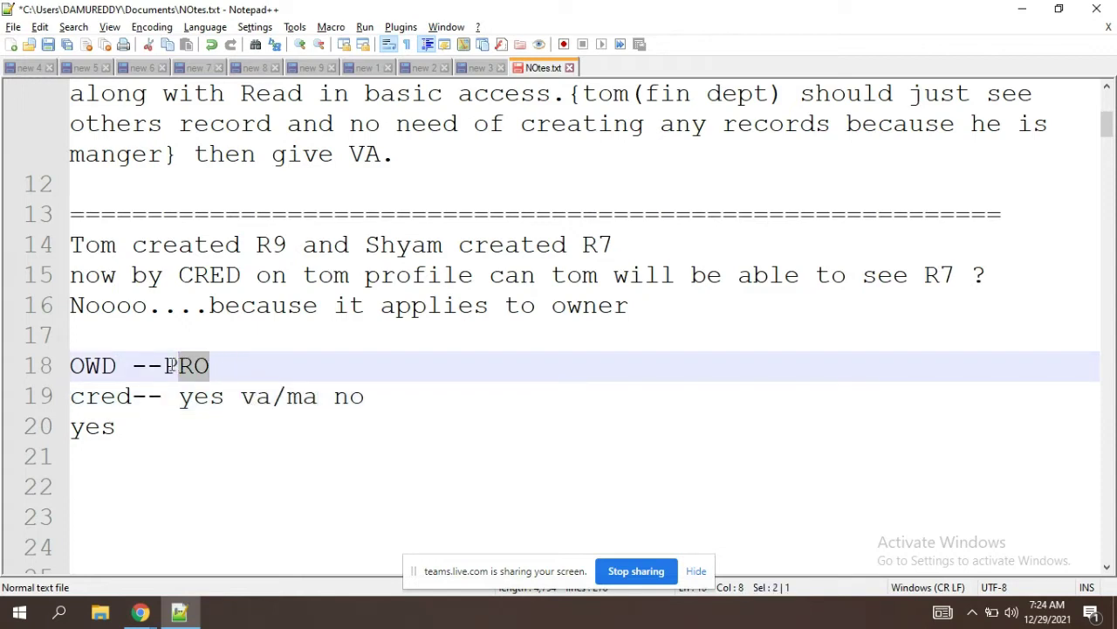
left_click(226, 367)
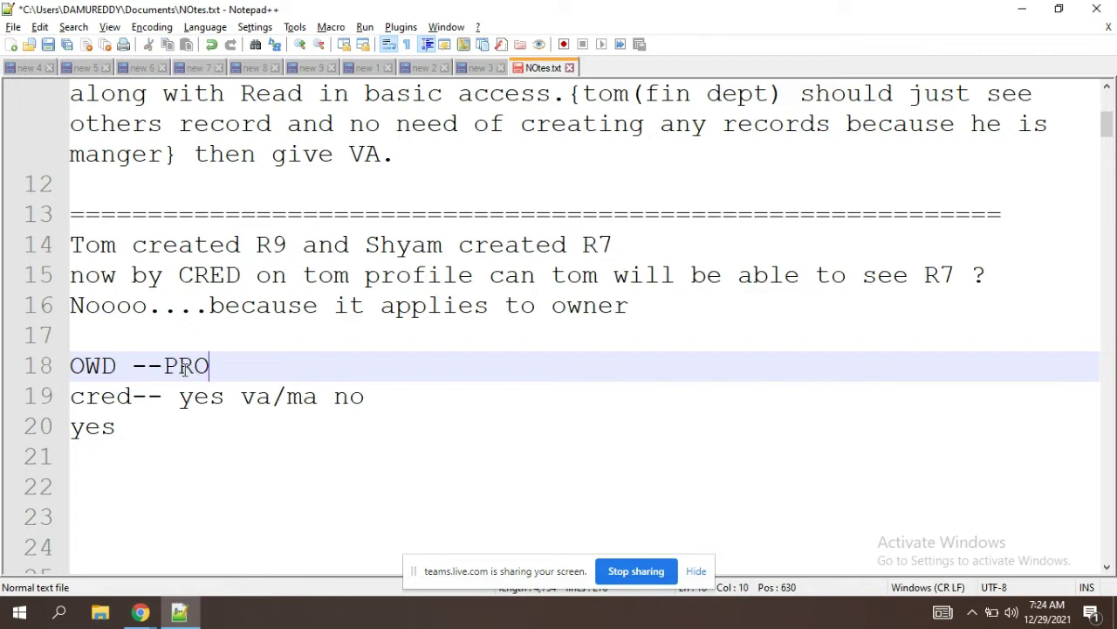
left_click_drag(181, 367, 214, 368)
double_click(214, 367)
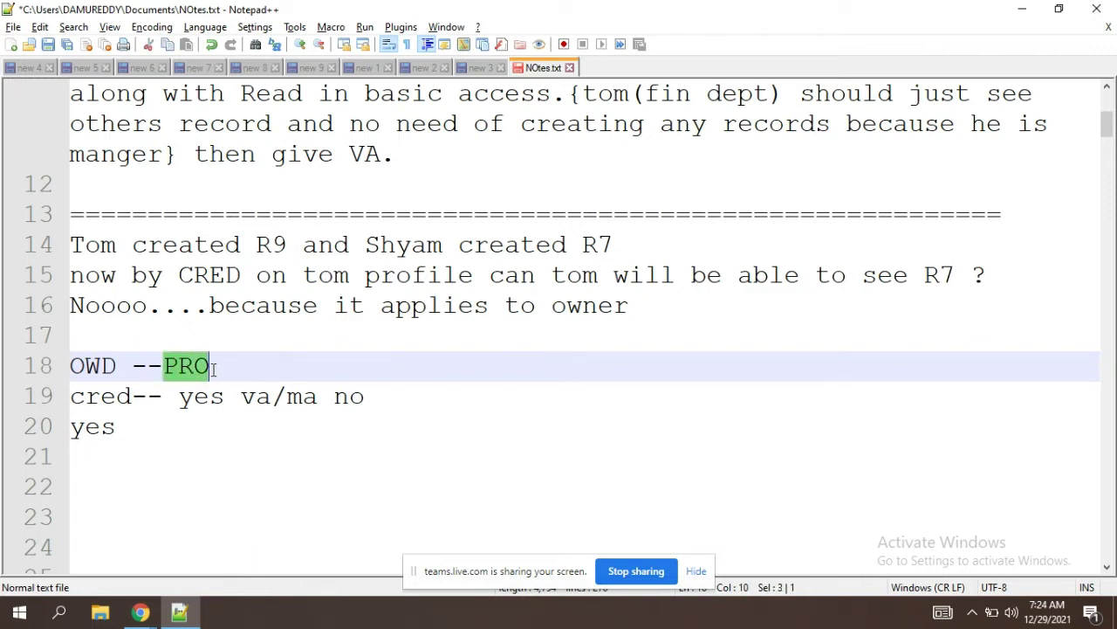
left_click(267, 366)
type("-")
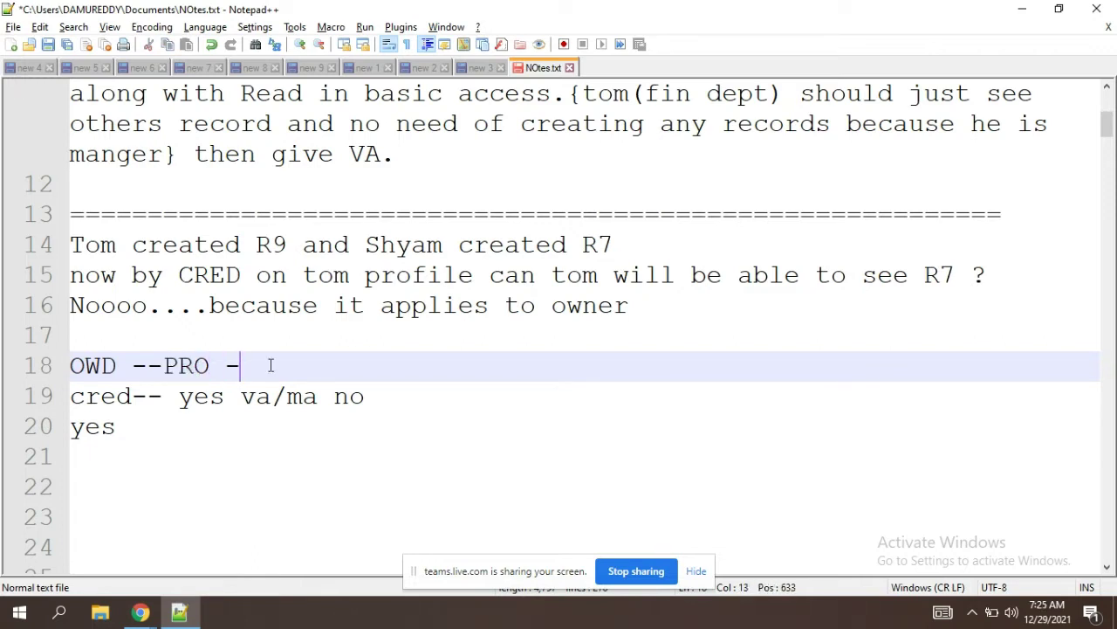
type("-- others")
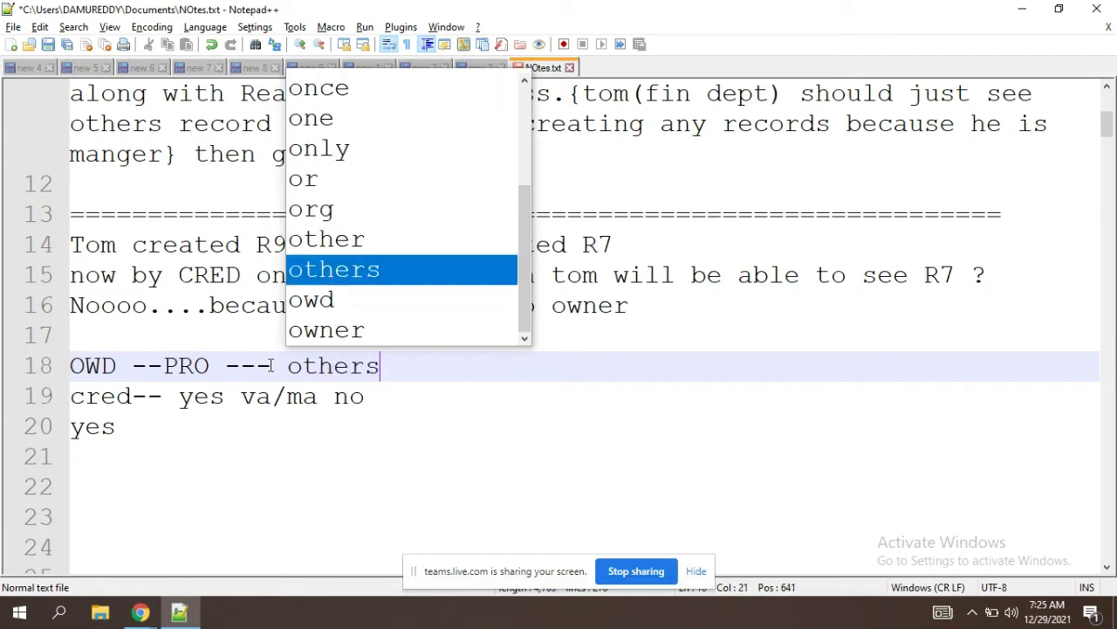
Step: Continue line 20 so it reads 'yes just read others records.'
left_click(428, 396)
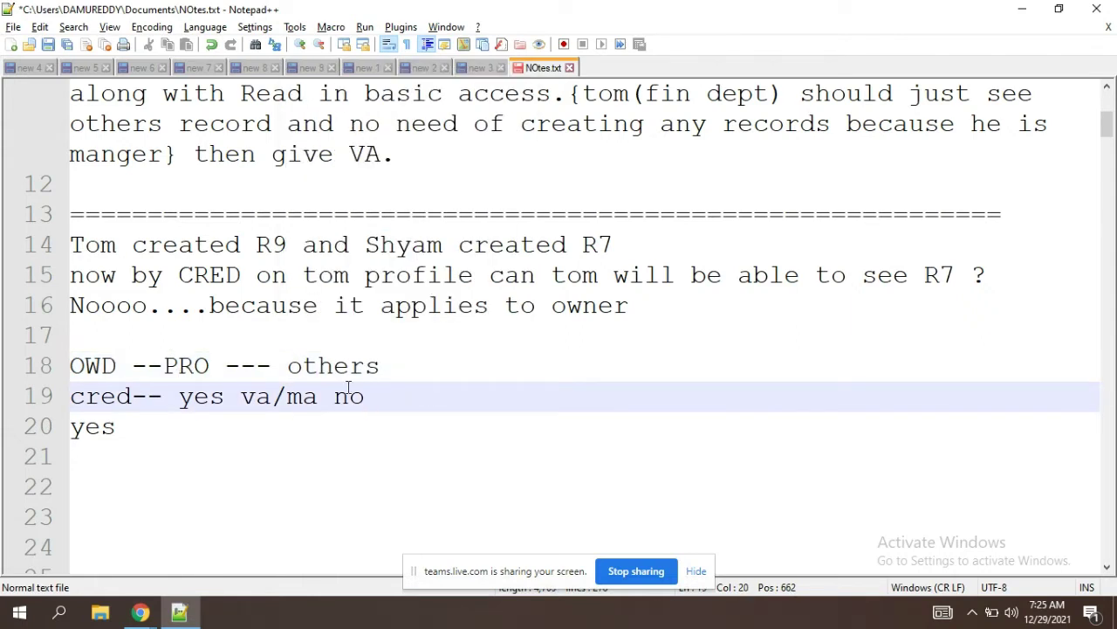
left_click(135, 426)
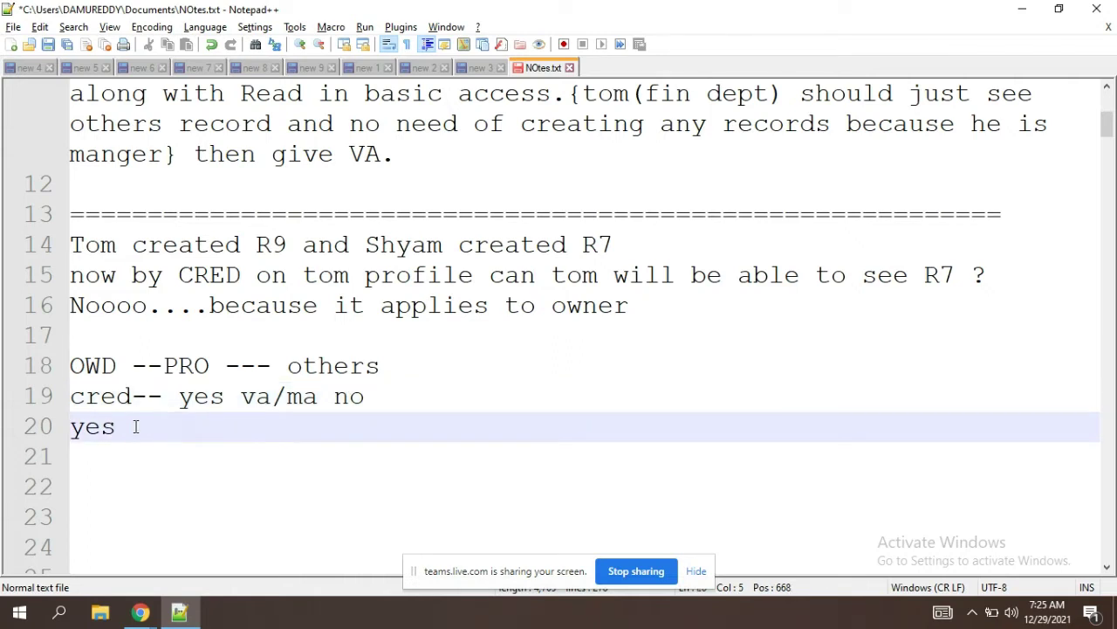
type("just read ")
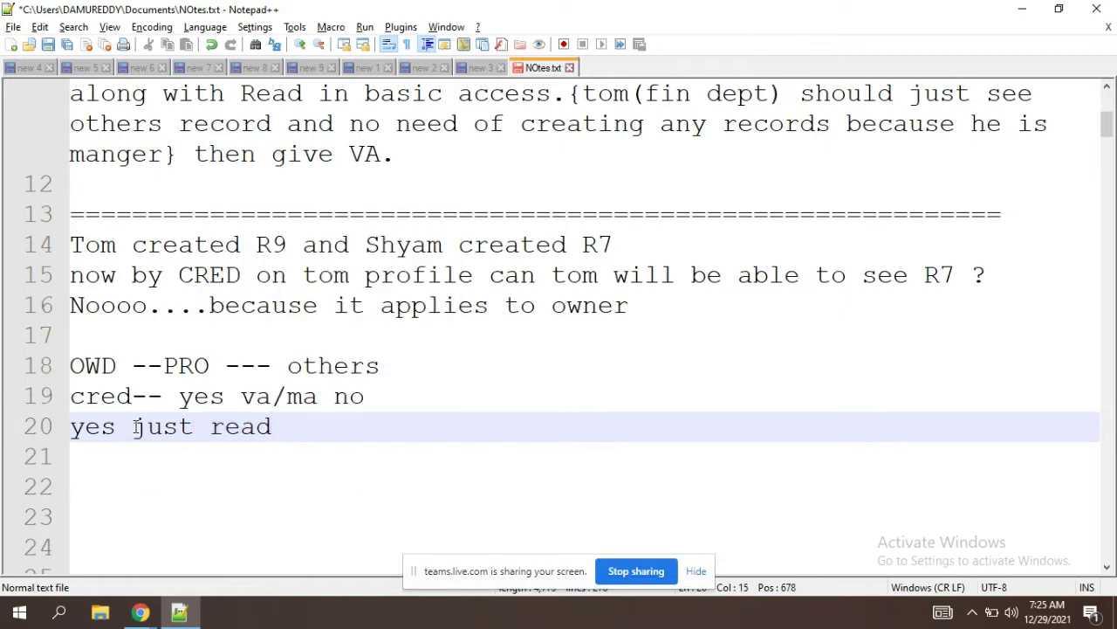
type("other")
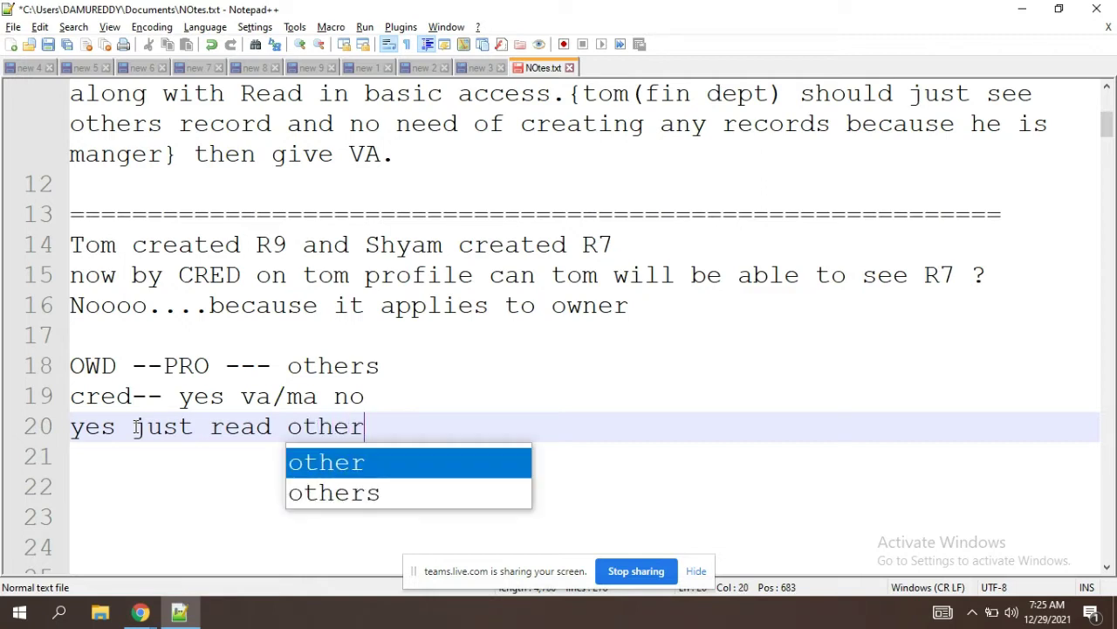
type("s records.")
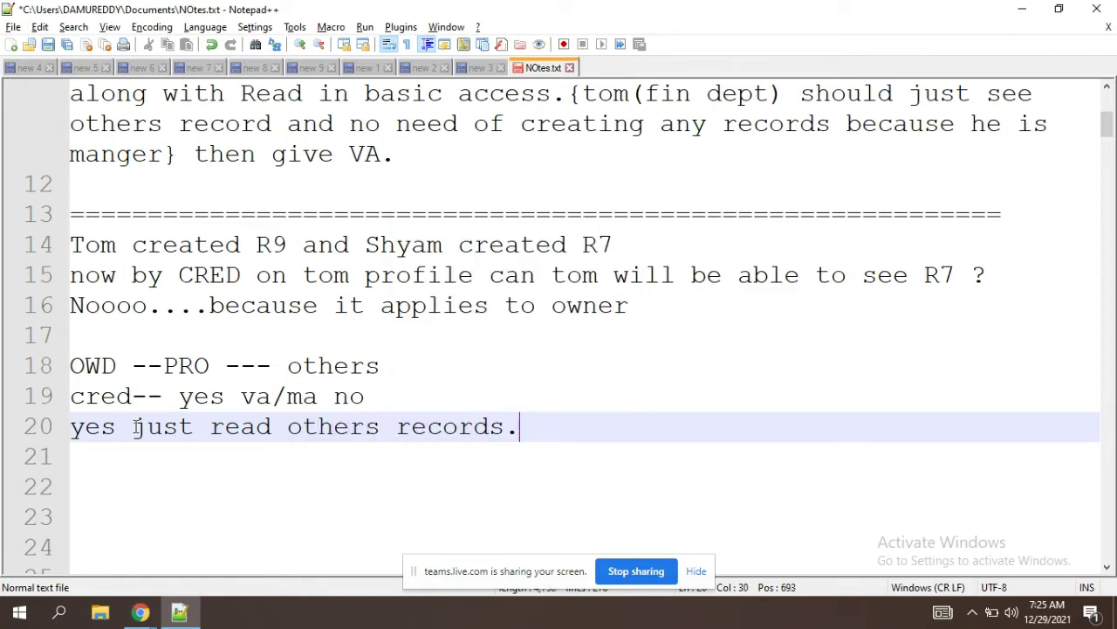
key("Return")
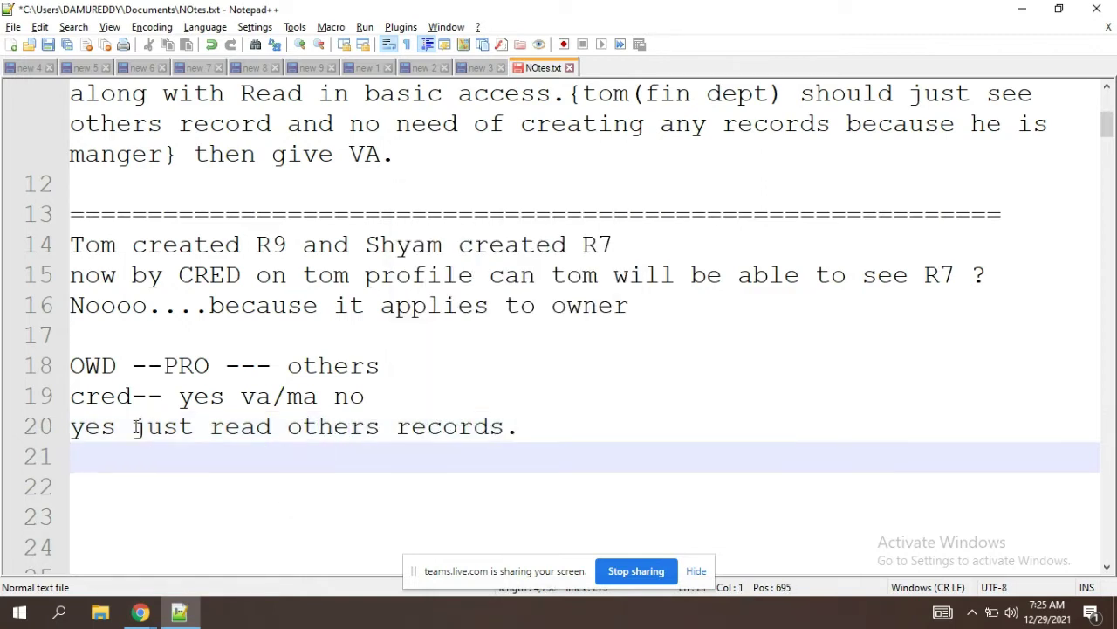
Step: Change 'PRO' to 'PRW' on the OWD line
left_click(211, 365)
key("BackSpace")
type("w")
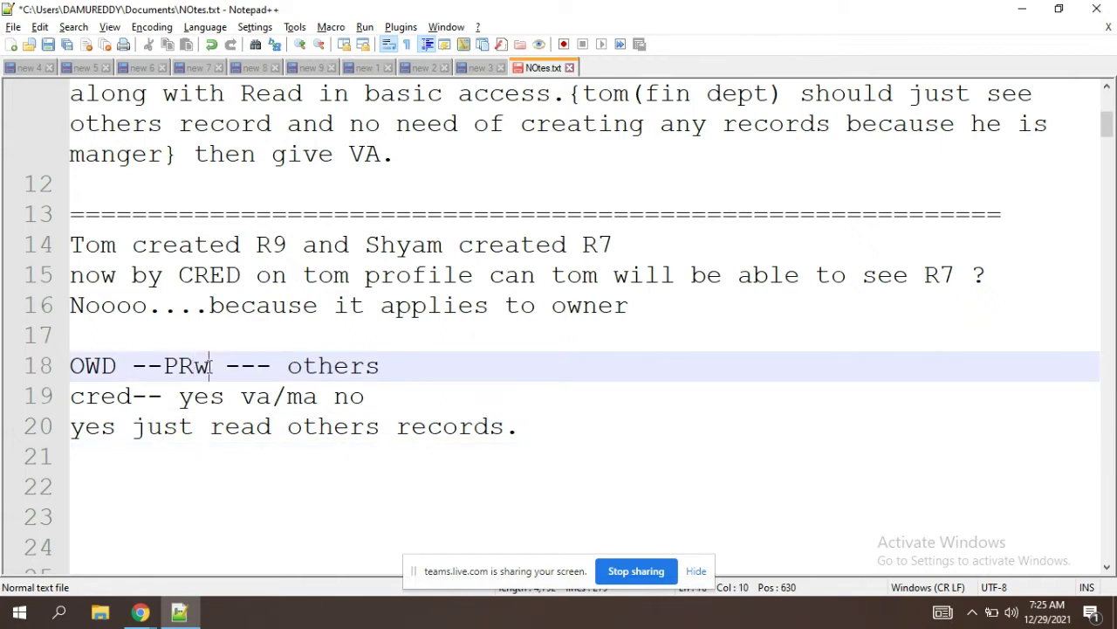
key("BackSpace")
type("W")
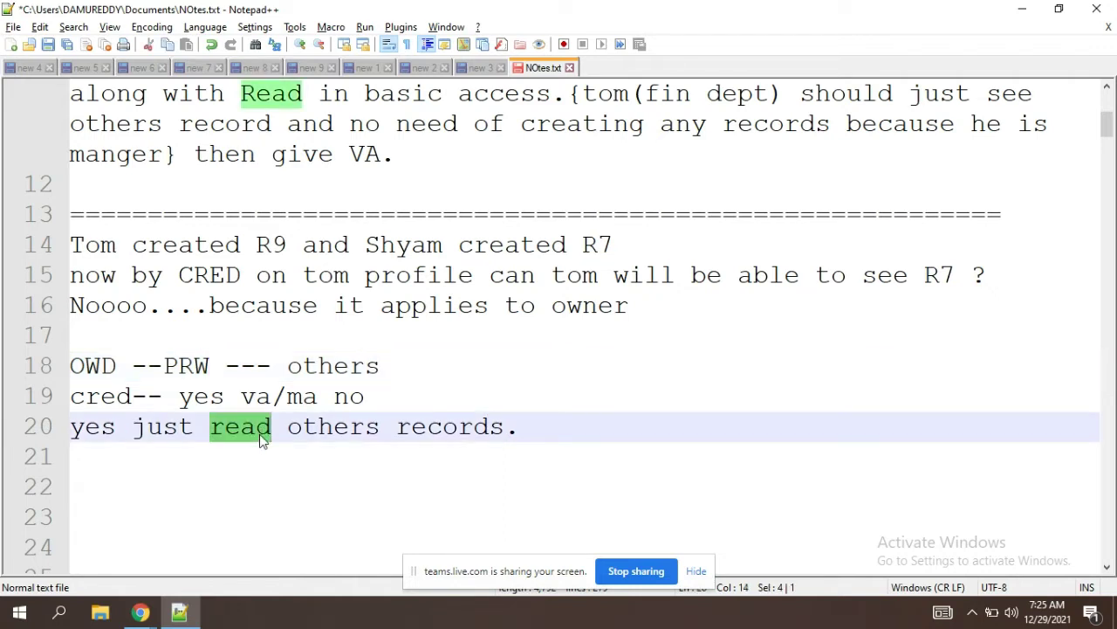
Step: Make line 20 read 'yes just Edit others records.'
type("Edit")
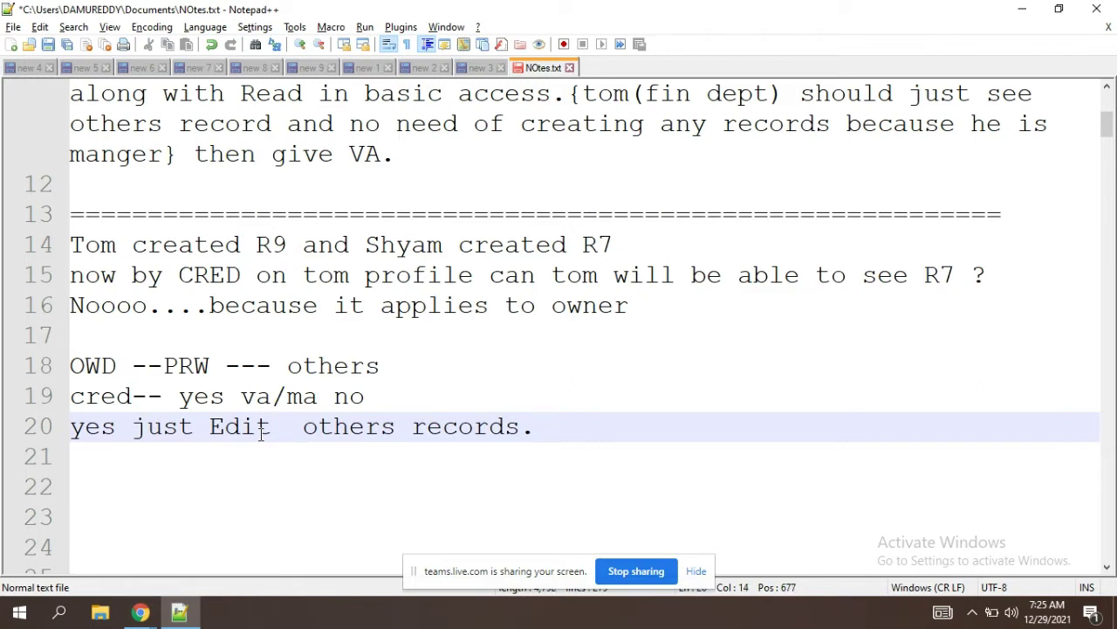
key("BackSpace")
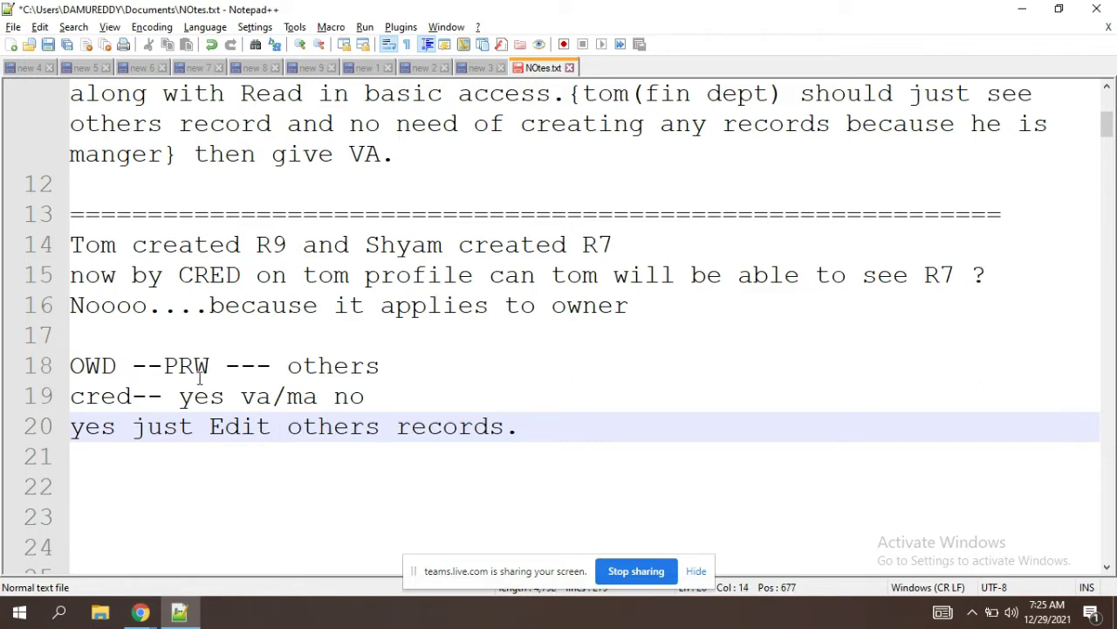
left_click_drag(211, 365, 164, 365)
left_click(212, 366)
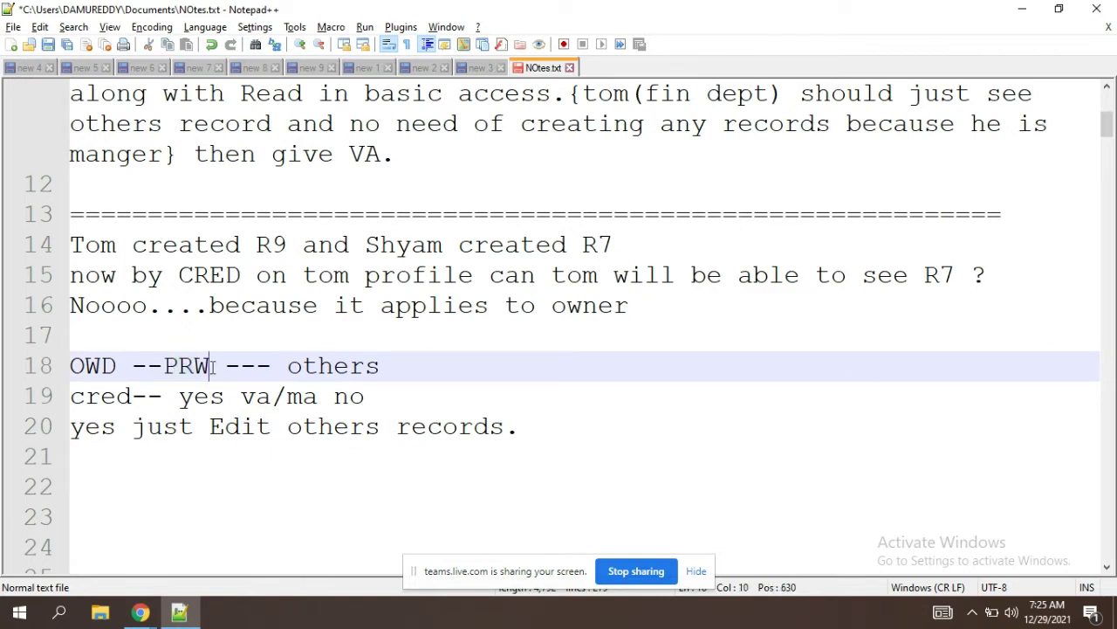
left_click(275, 427)
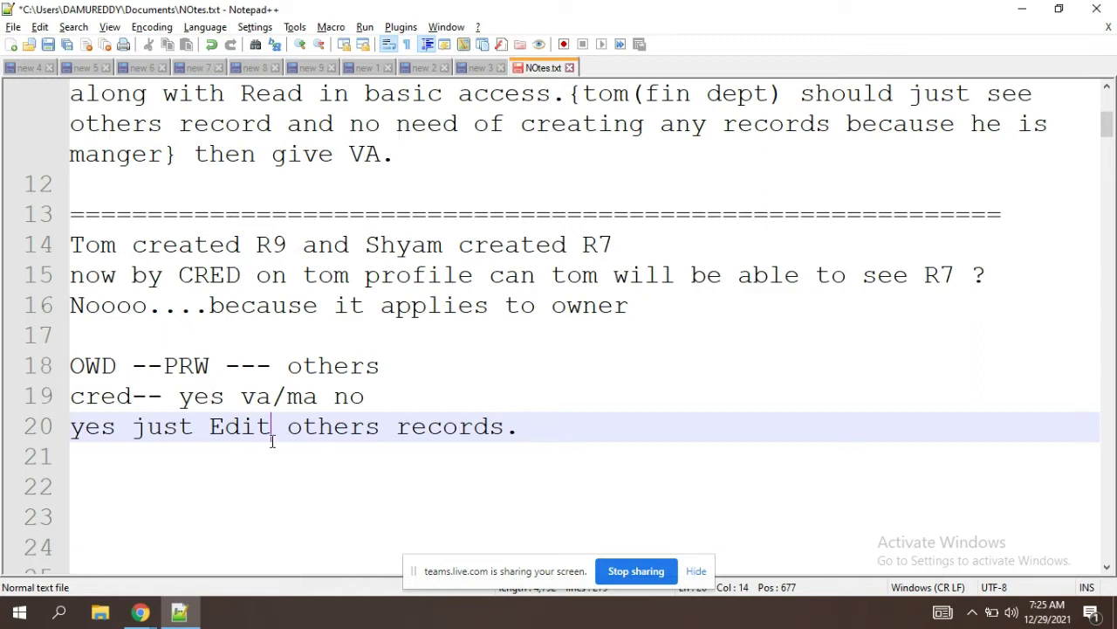
left_click(532, 433)
left_click_drag(533, 433, 72, 442)
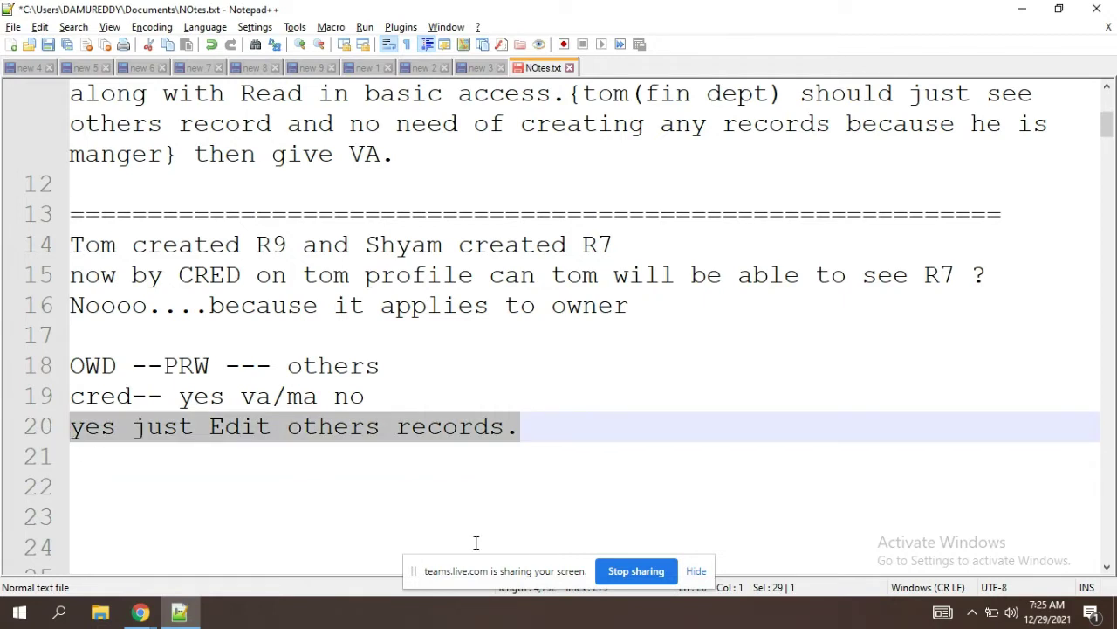
left_click(553, 421)
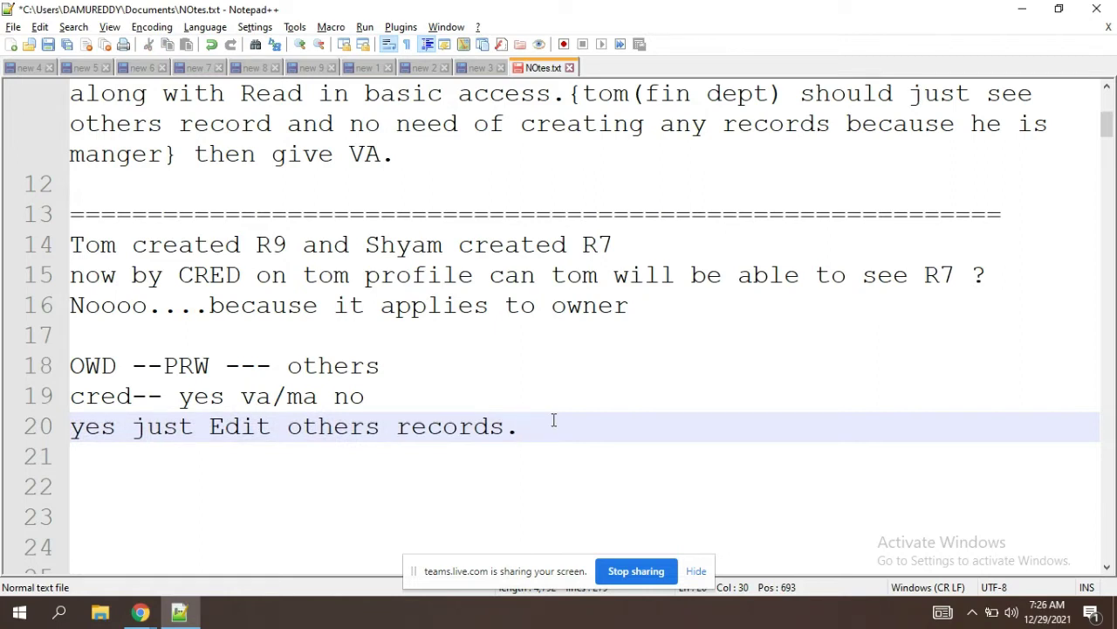
left_click(371, 396)
left_click_drag(379, 367, 162, 367)
Step: Retype the OWD value as 'private' and rewrite line 19's ending as 'yes ma no'
type("private")
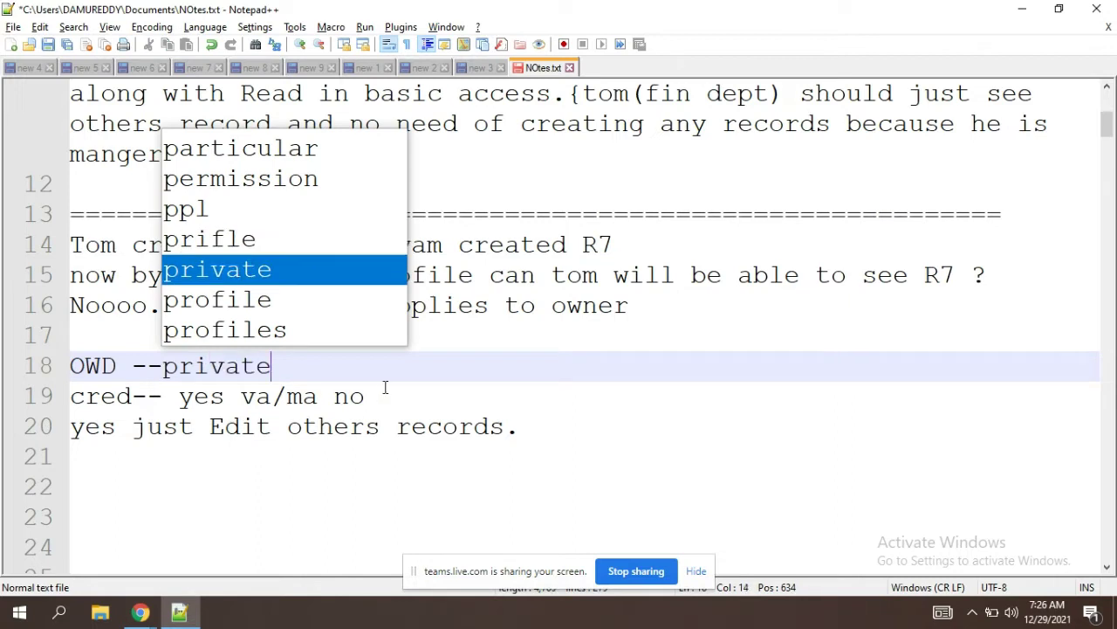
left_click_drag(370, 395, 330, 397)
key("BackSpace")
key("BackSpace")
key("BackSpace")
key("BackSpace")
key("BackSpace")
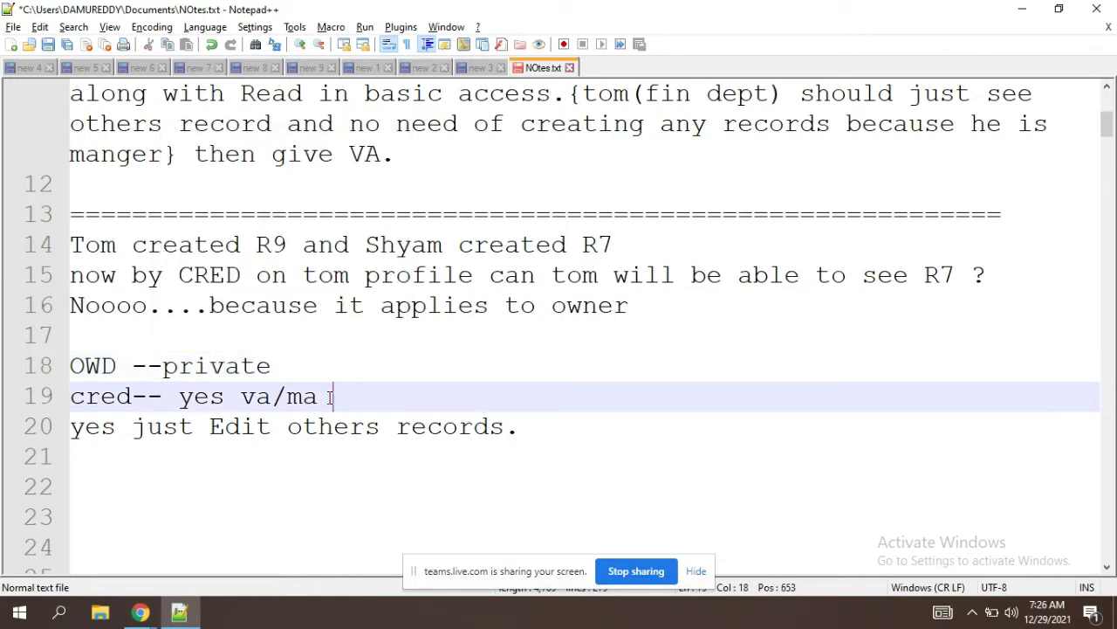
type("yes ma no")
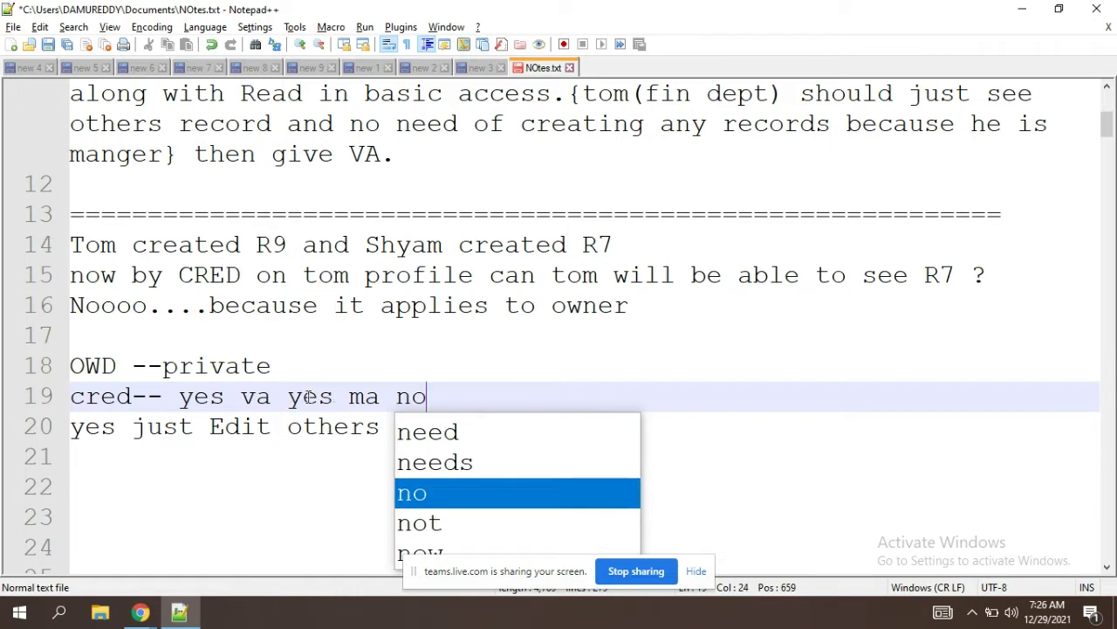
Step: Add a dash after va, a '|' before ma, and a dash in 'ma-no'
left_click(277, 398)
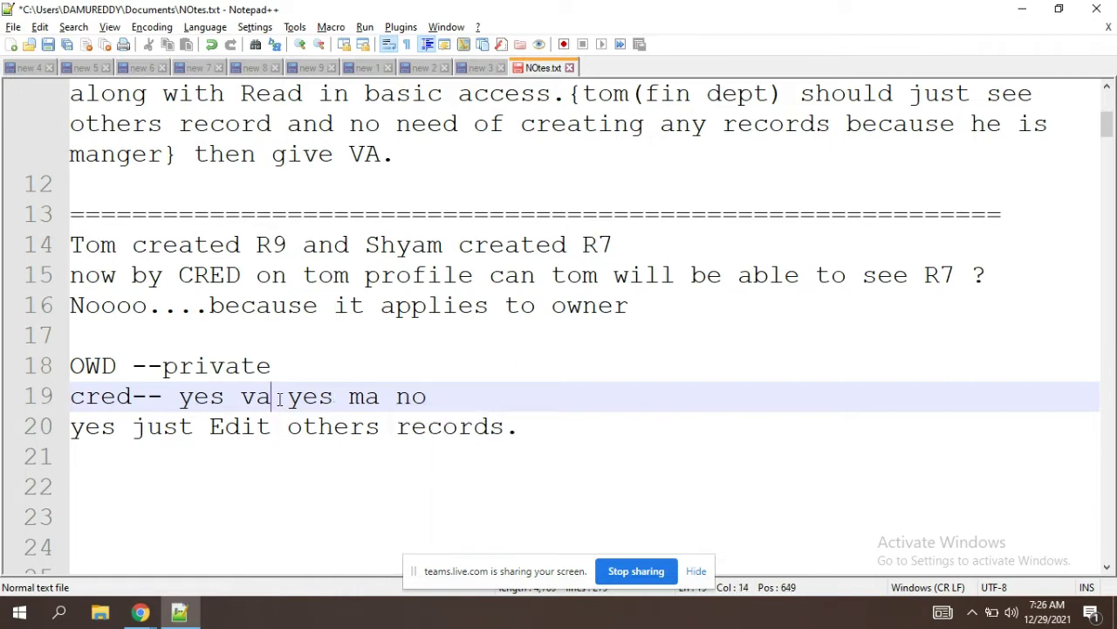
type("-")
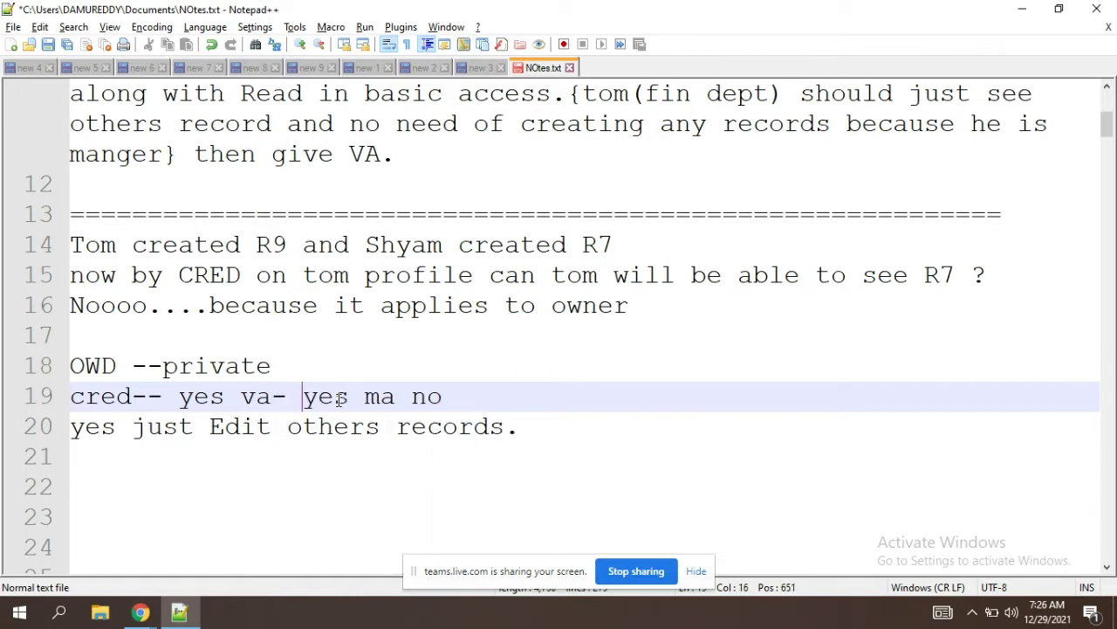
key("Delete")
left_click(348, 398)
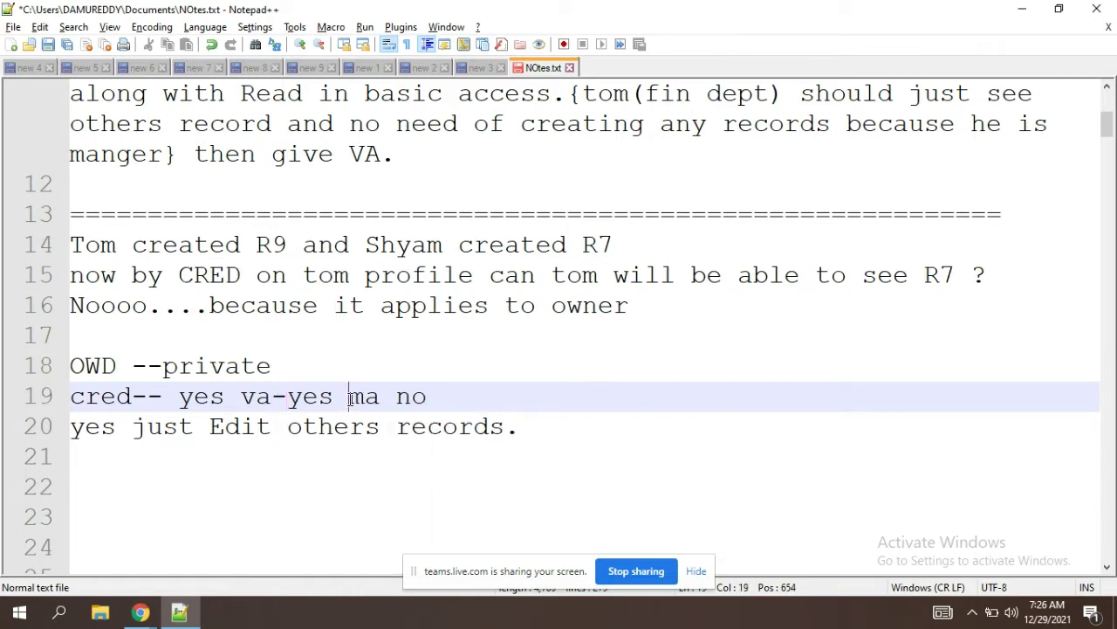
type("|")
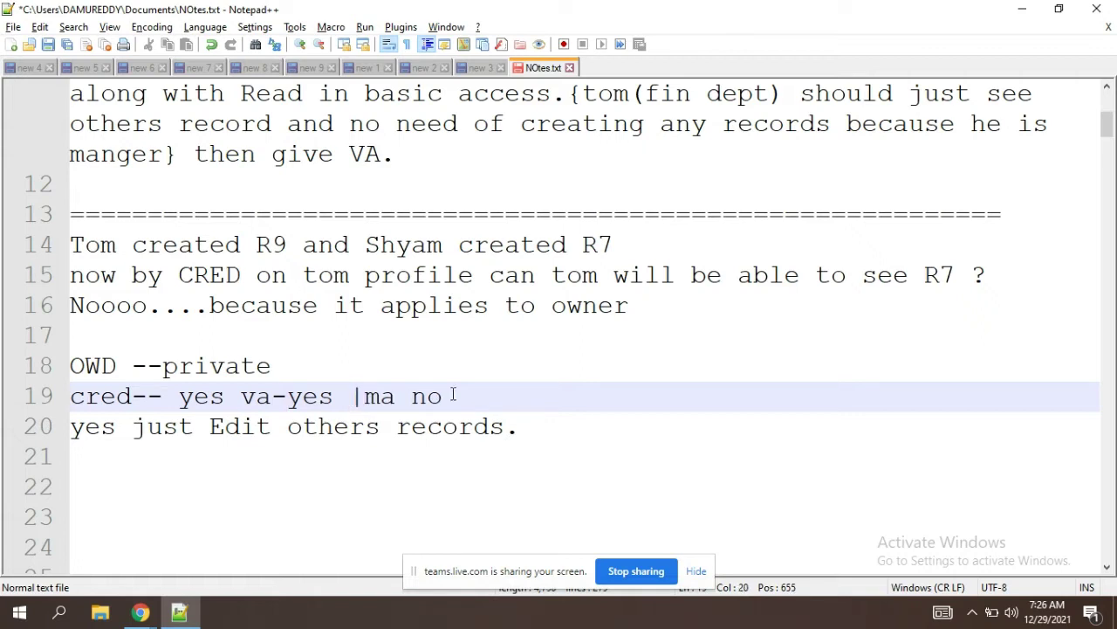
left_click(412, 397)
key("BackSpace")
type("-")
left_click(458, 390)
double_click(119, 410)
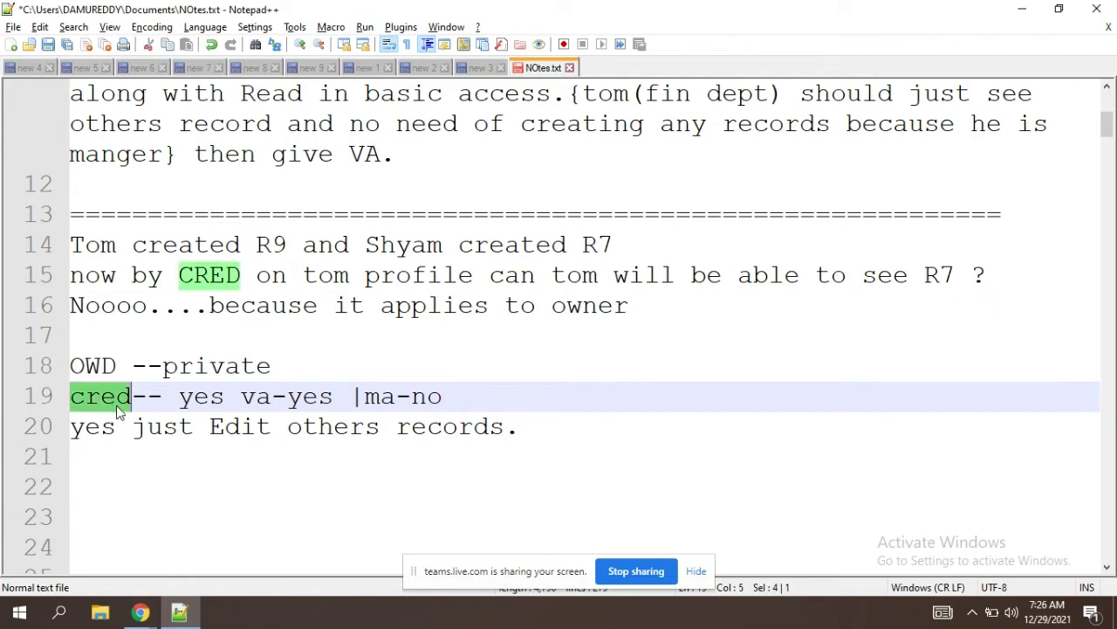
double_click(216, 408)
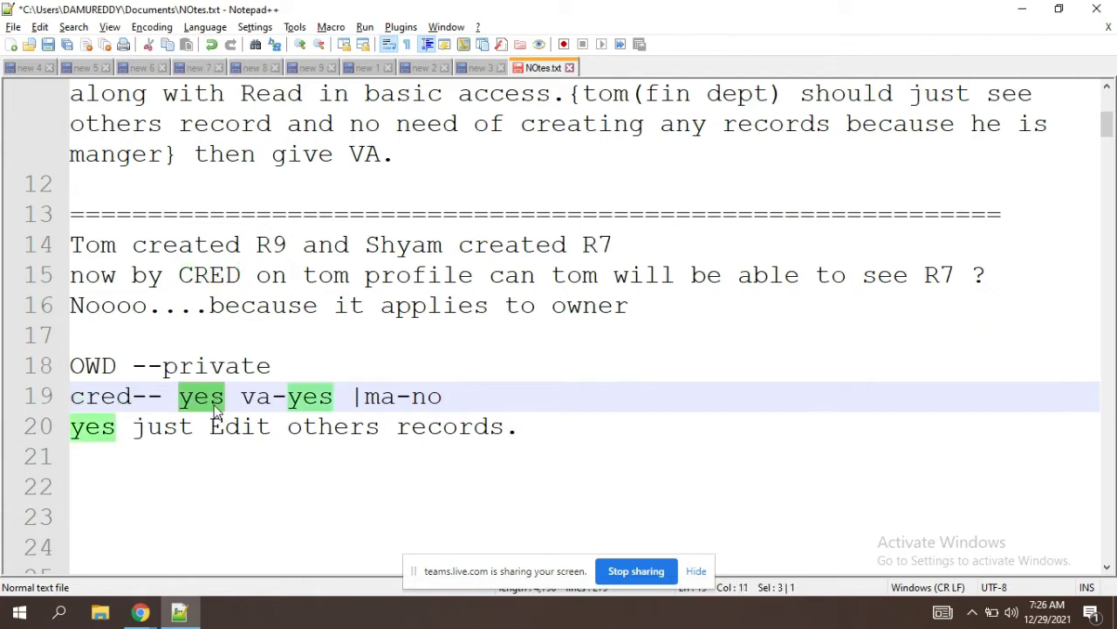
left_click(302, 400)
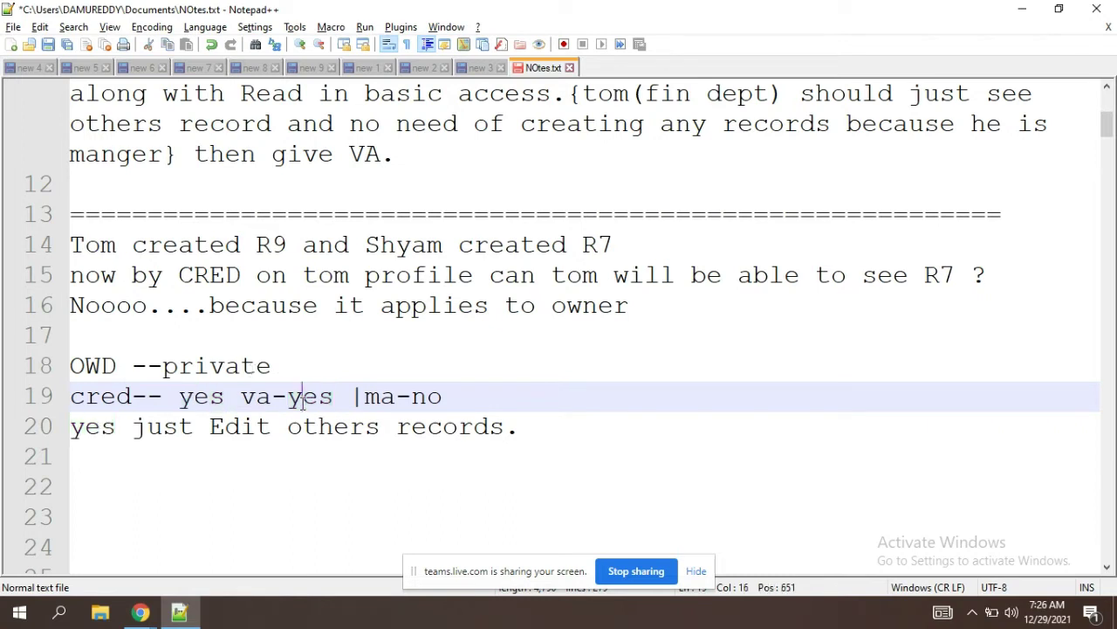
double_click(254, 371)
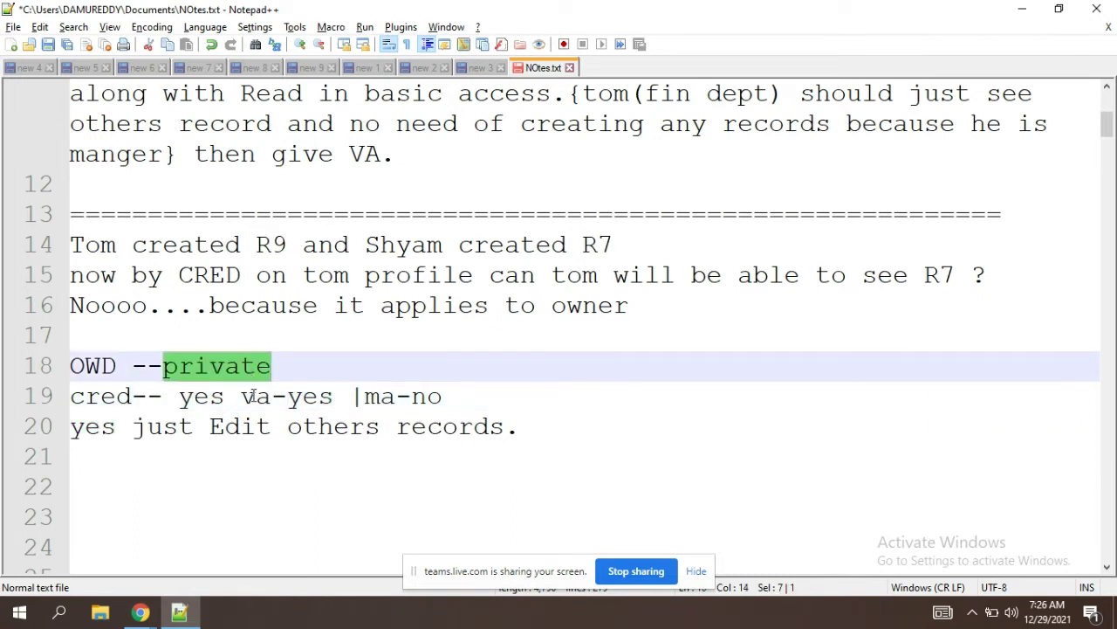
left_click_drag(246, 399, 502, 400)
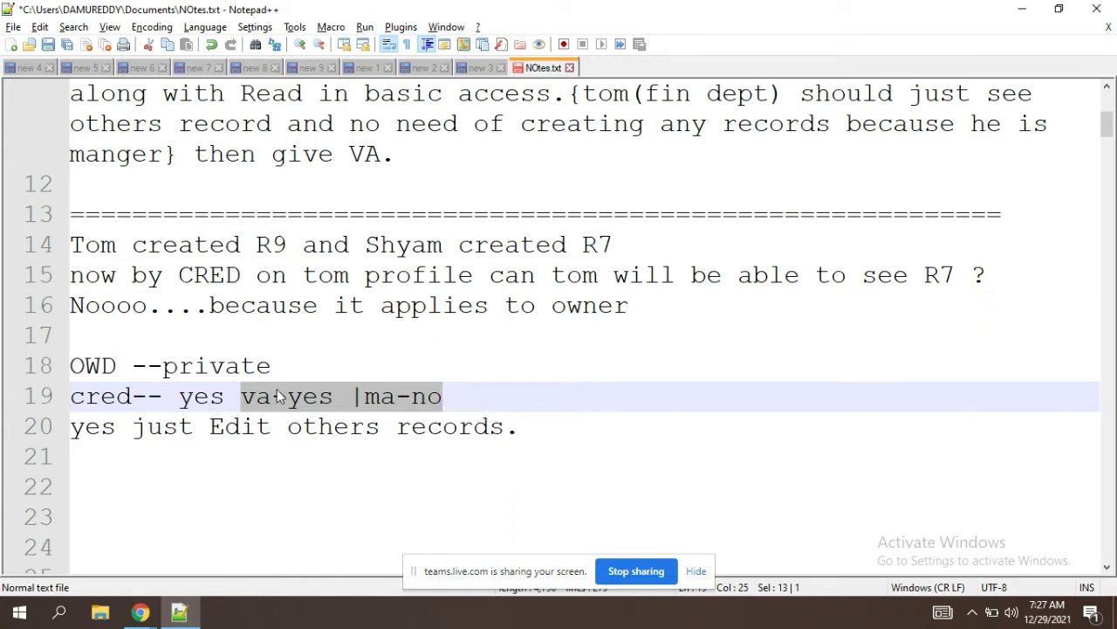
left_click(457, 395)
type("--")
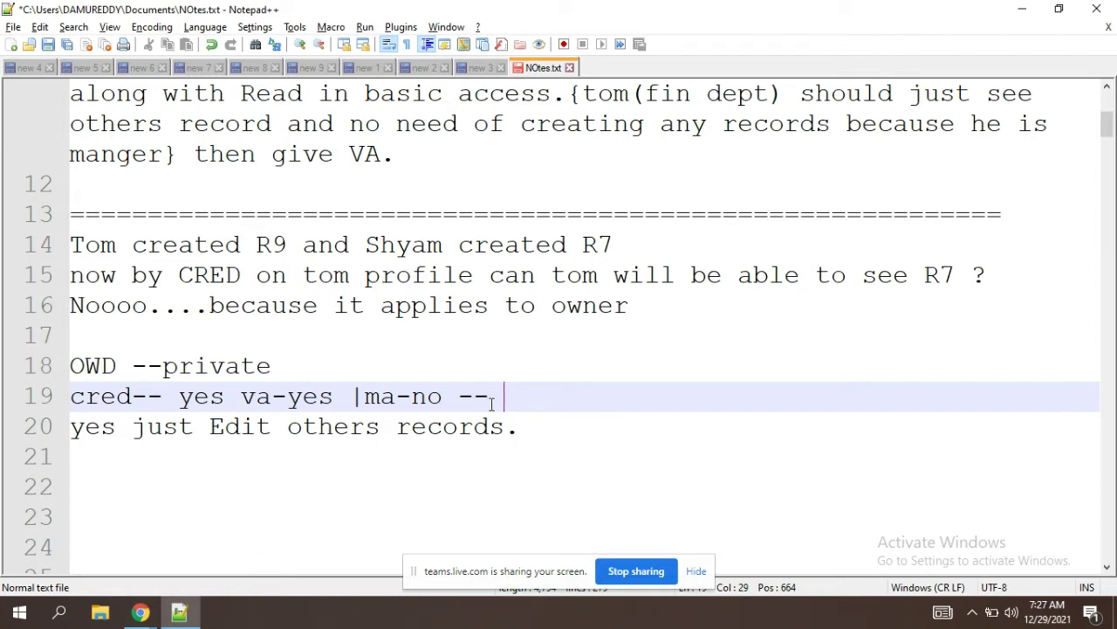
type("ei")
key("BackSpace")
key("BackSpace")
key("BackSpace")
type("others")
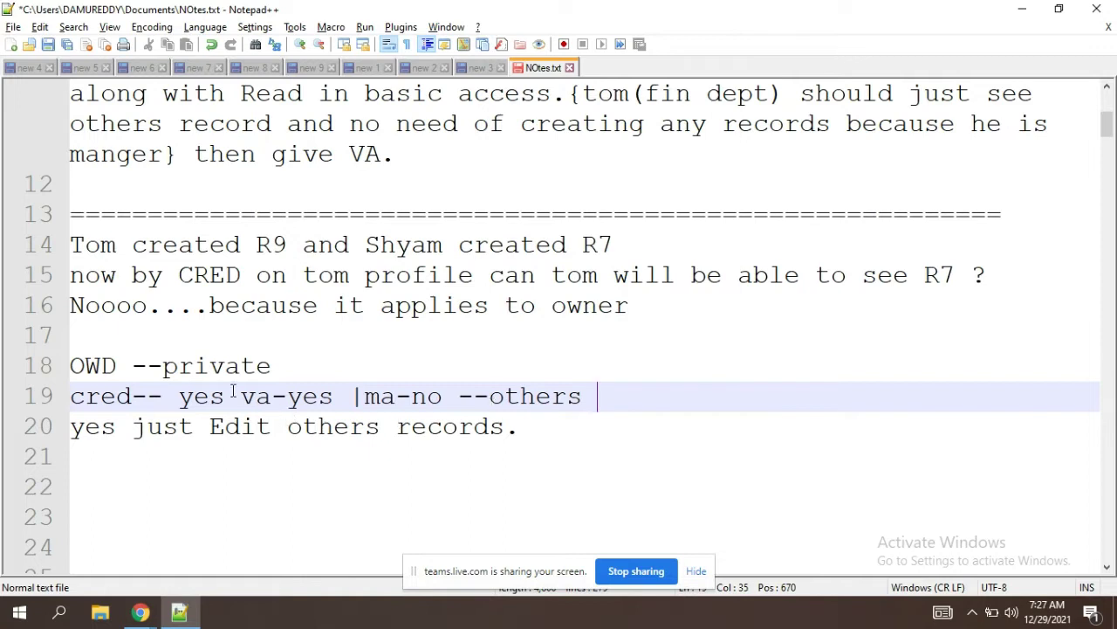
left_click_drag(240, 396, 442, 398)
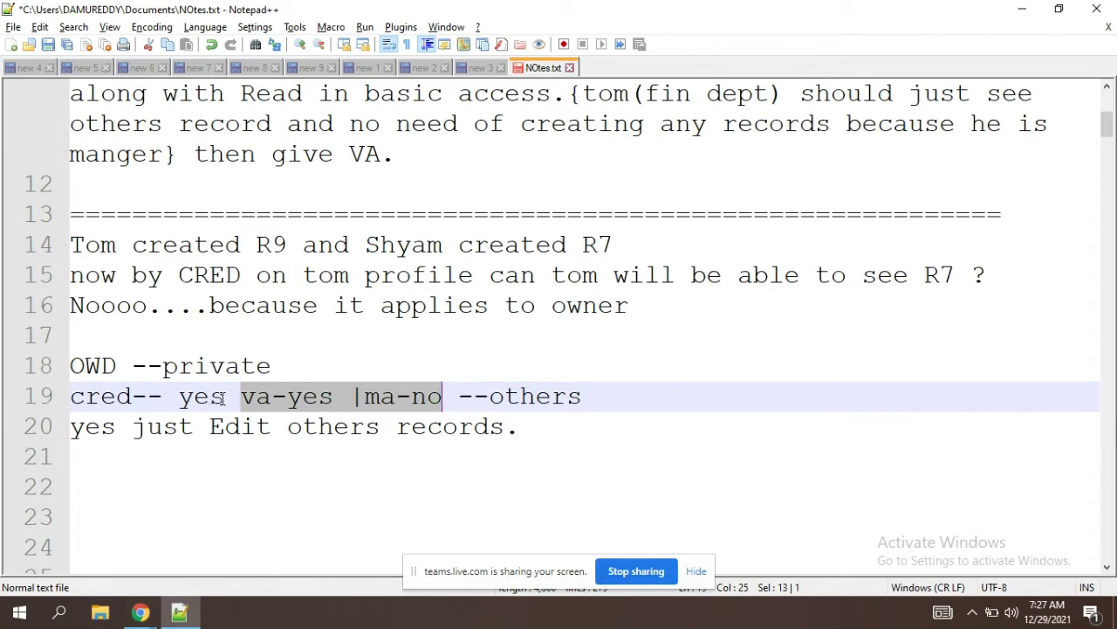
left_click_drag(224, 397, 179, 397)
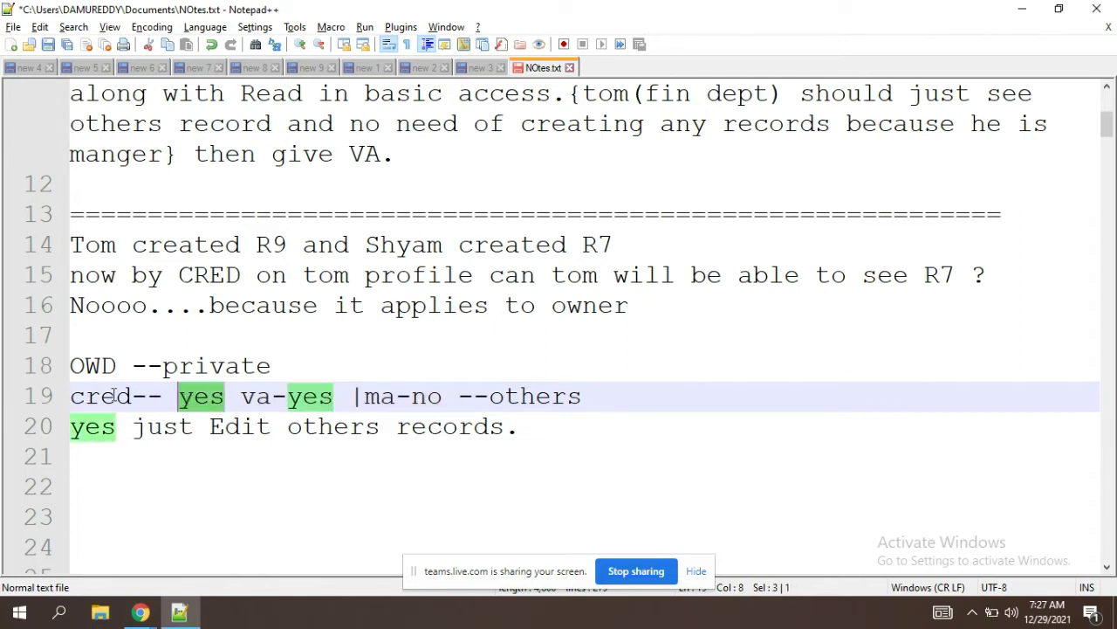
left_click_drag(273, 400, 244, 412)
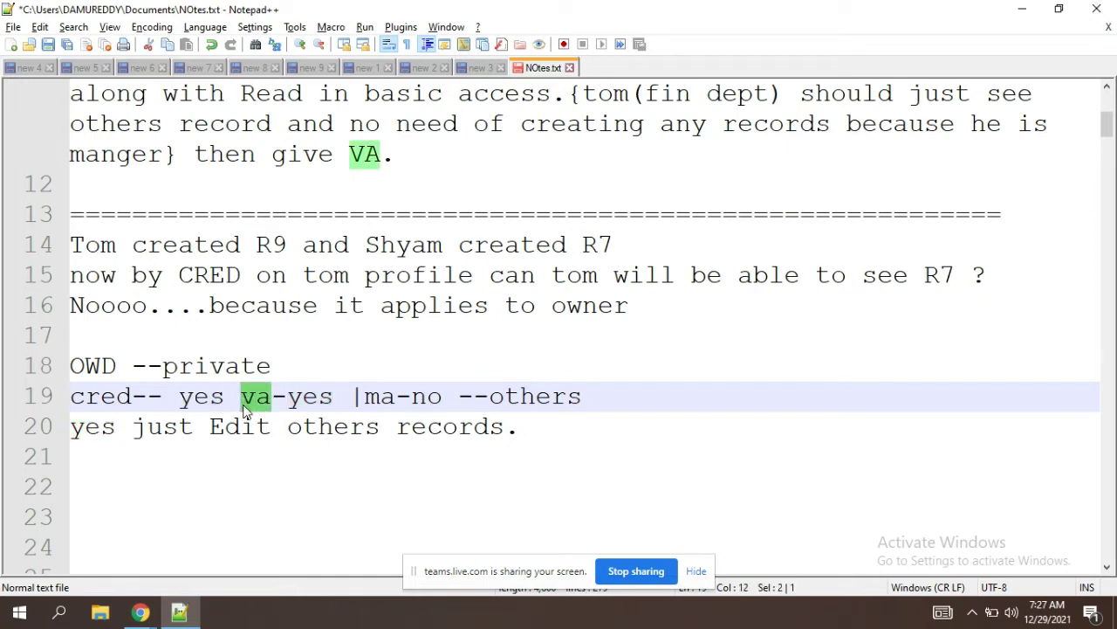
key("alt+Tab")
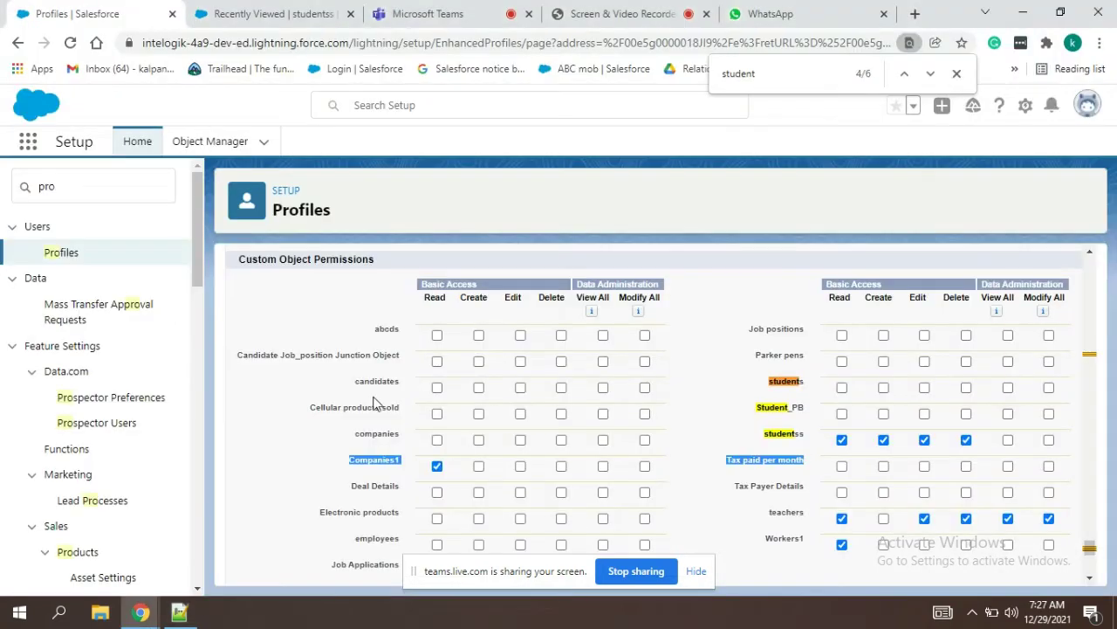
Step: Clear studentss' Create, Edit and Delete and grant View All, keeping Read
left_click(844, 442)
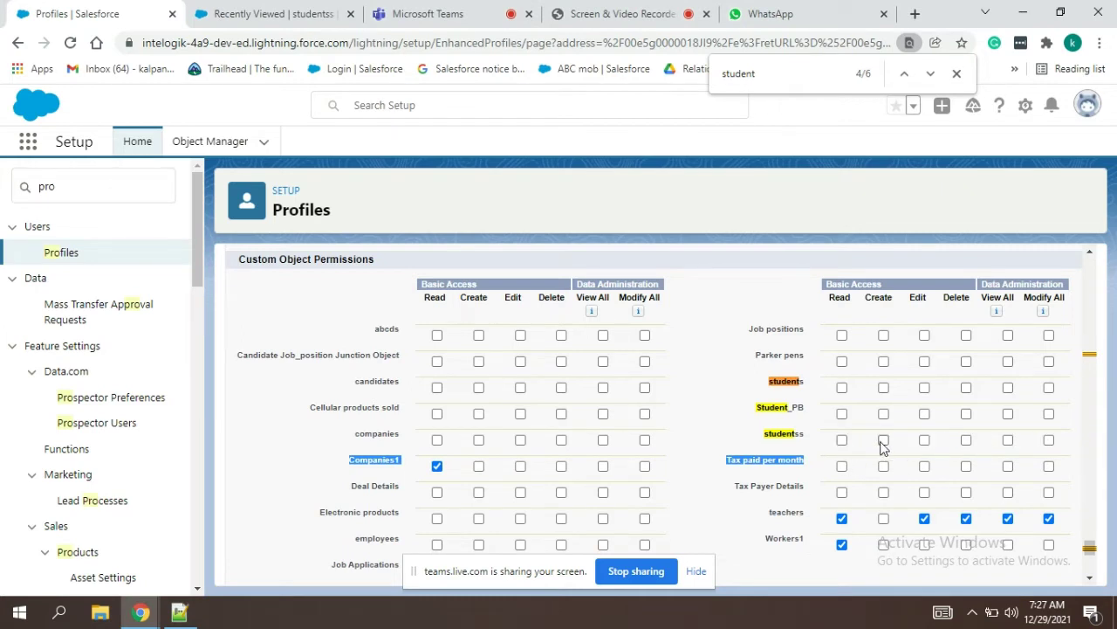
left_click(1009, 440)
key("alt+Tab")
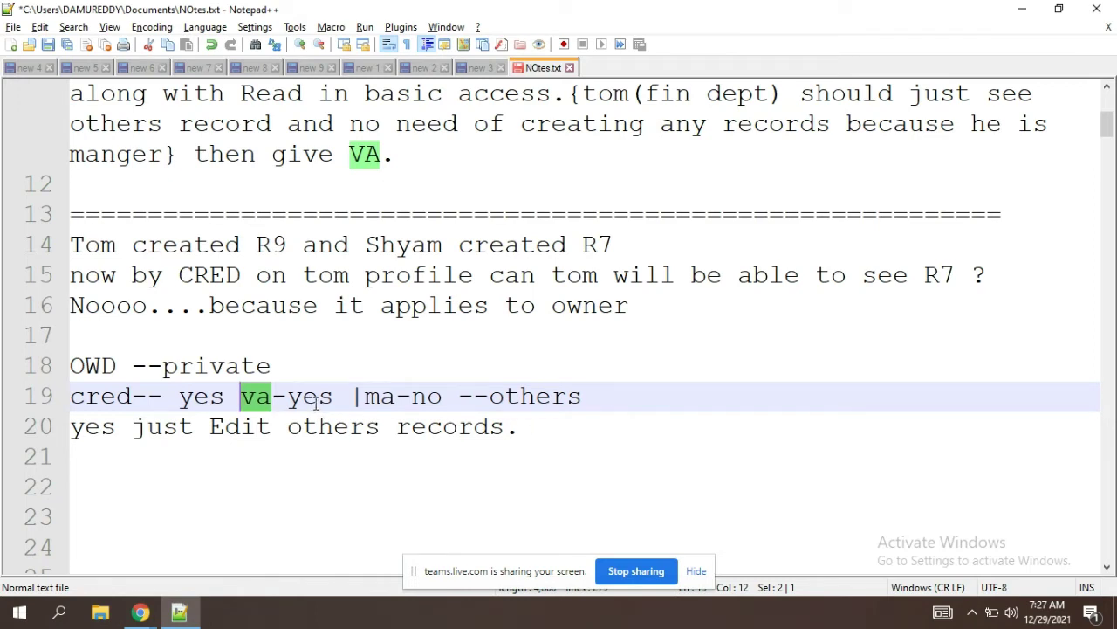
double_click(315, 402)
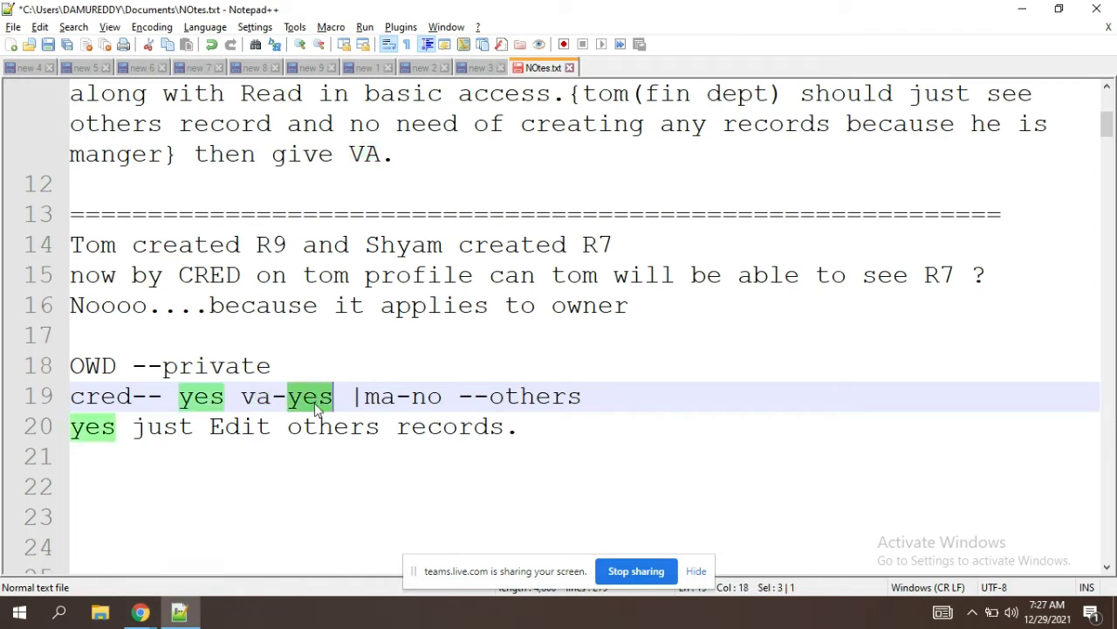
left_click(131, 398)
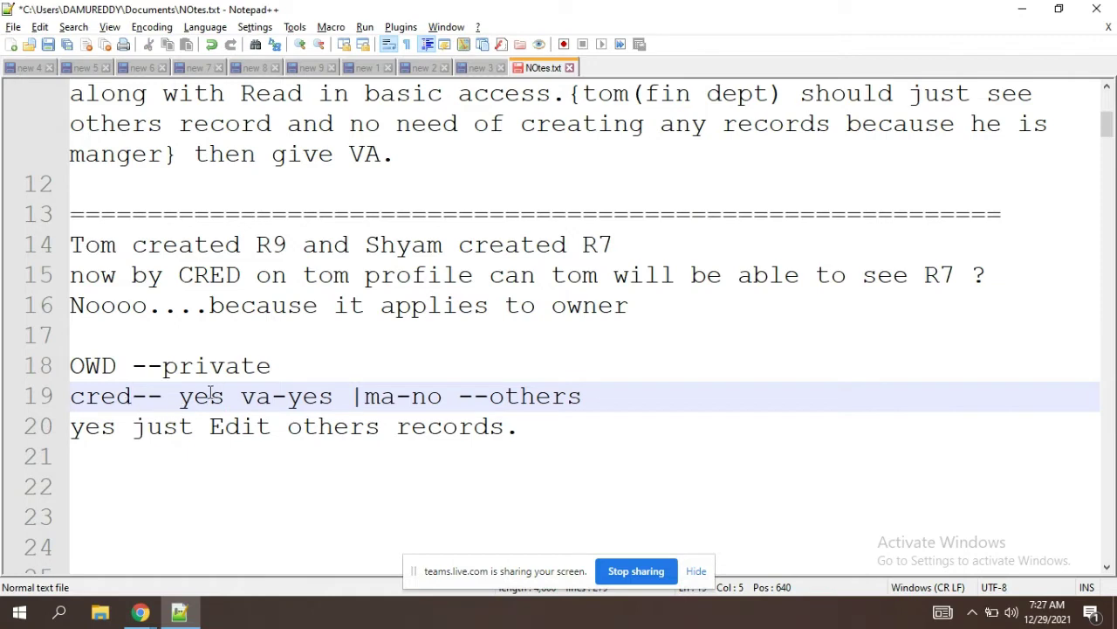
double_click(208, 398)
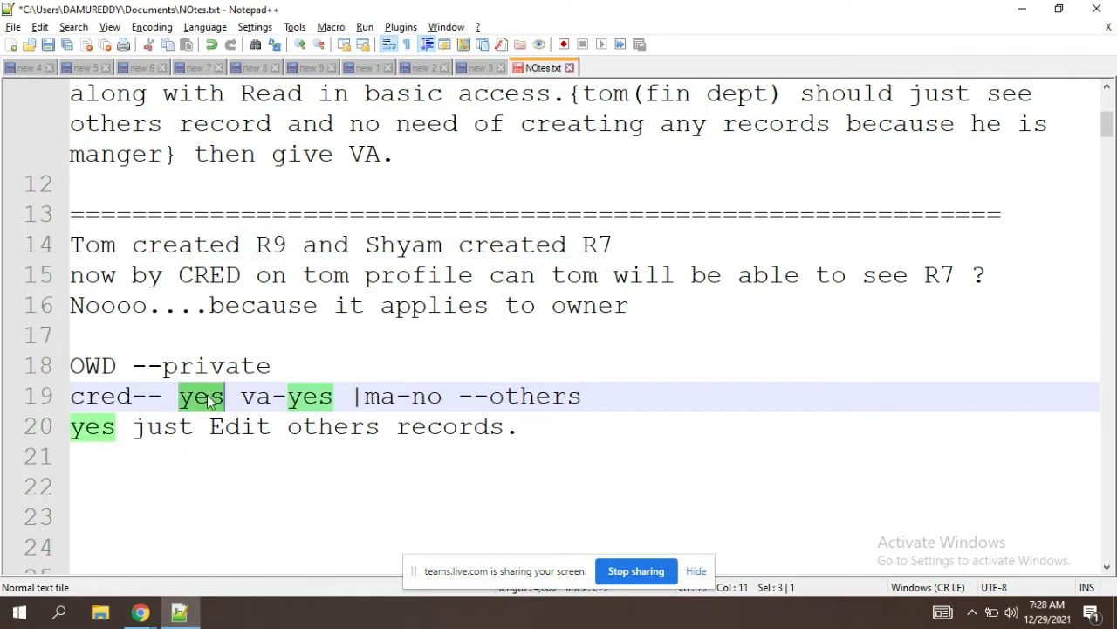
double_click(321, 402)
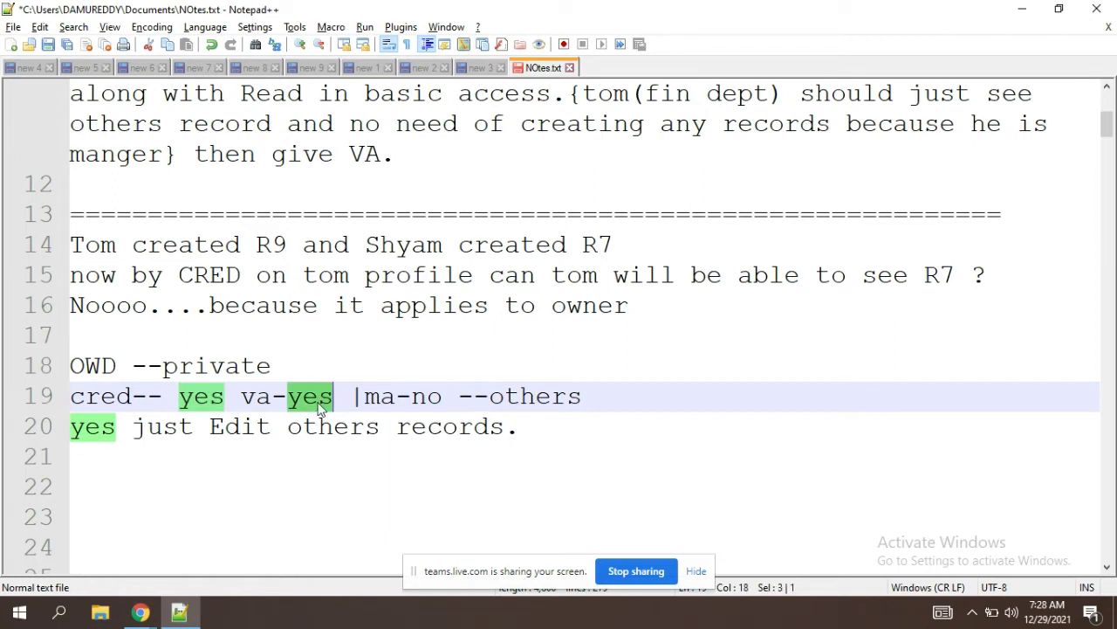
double_click(259, 397)
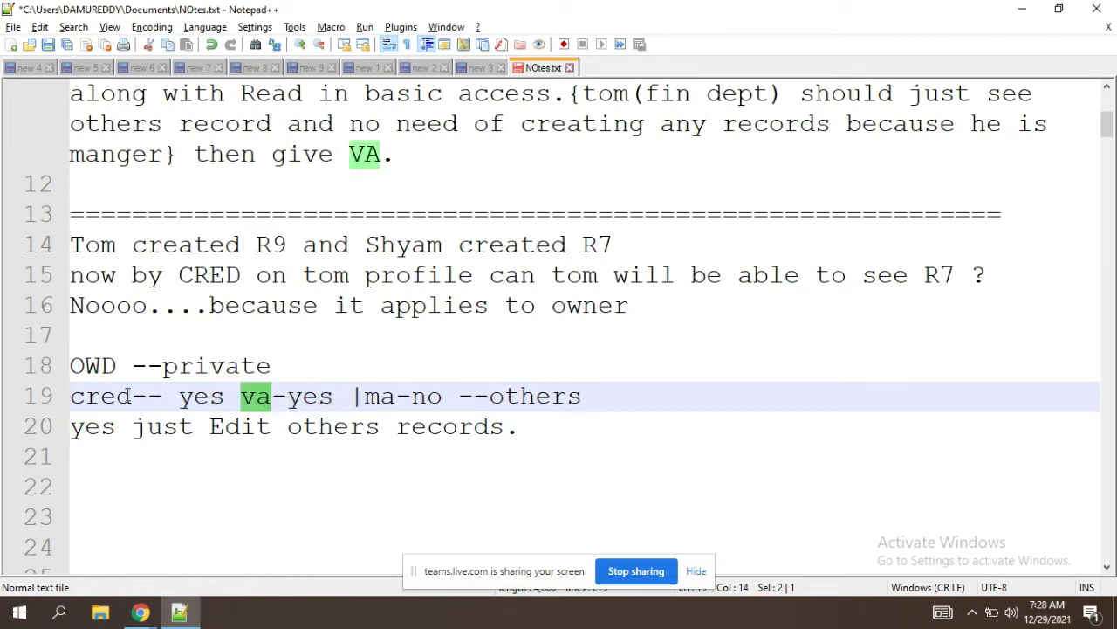
left_click(91, 399)
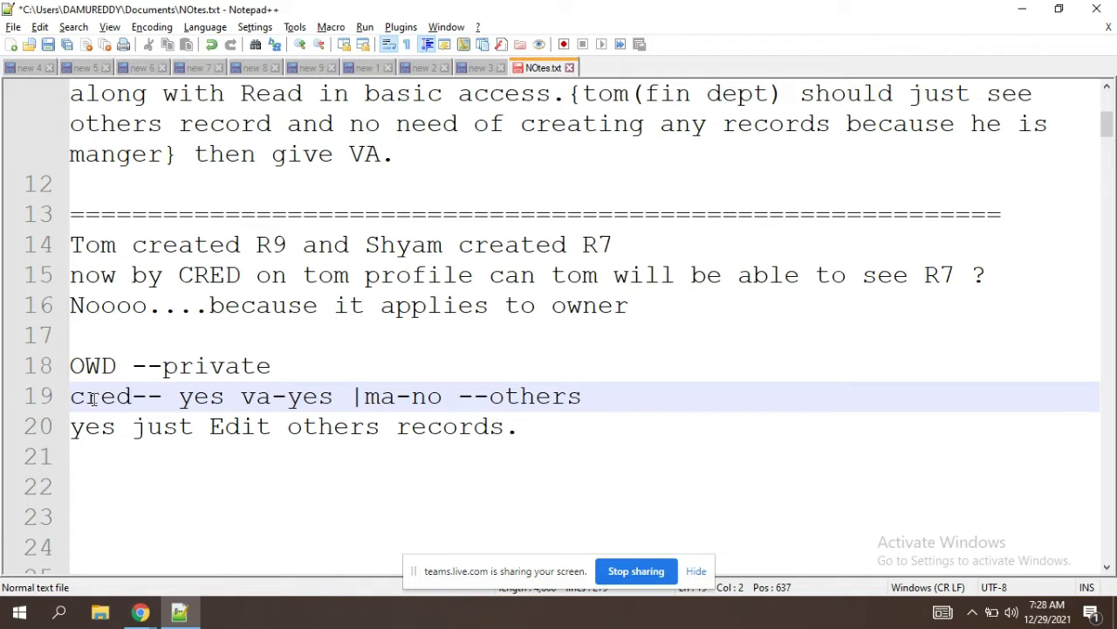
left_click_drag(91, 399, 96, 399)
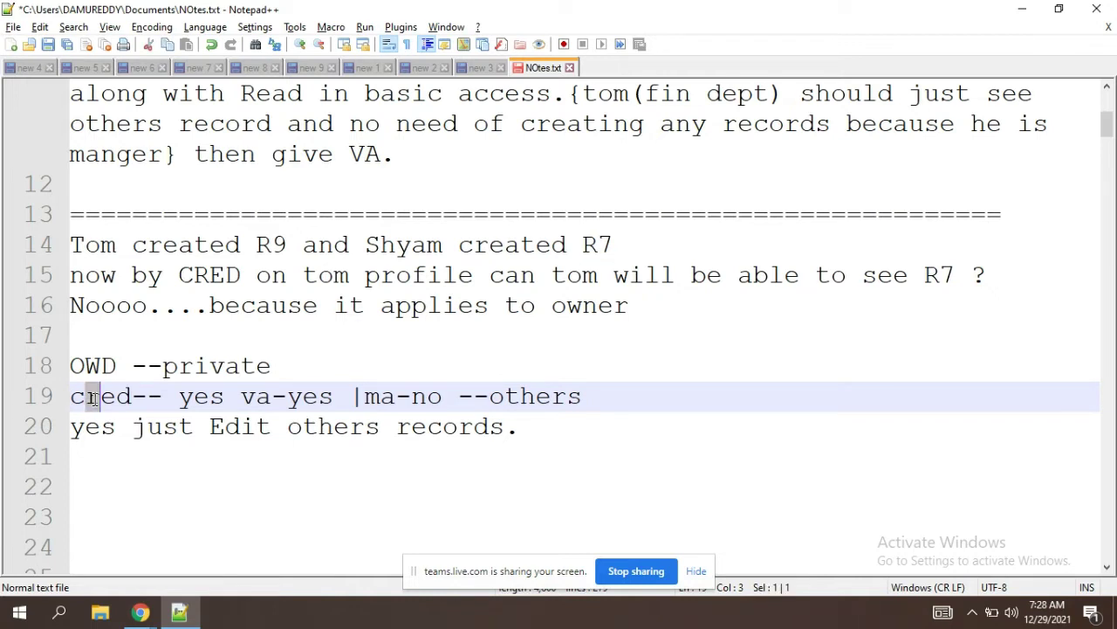
left_click(95, 399)
left_click_drag(336, 399, 41, 413)
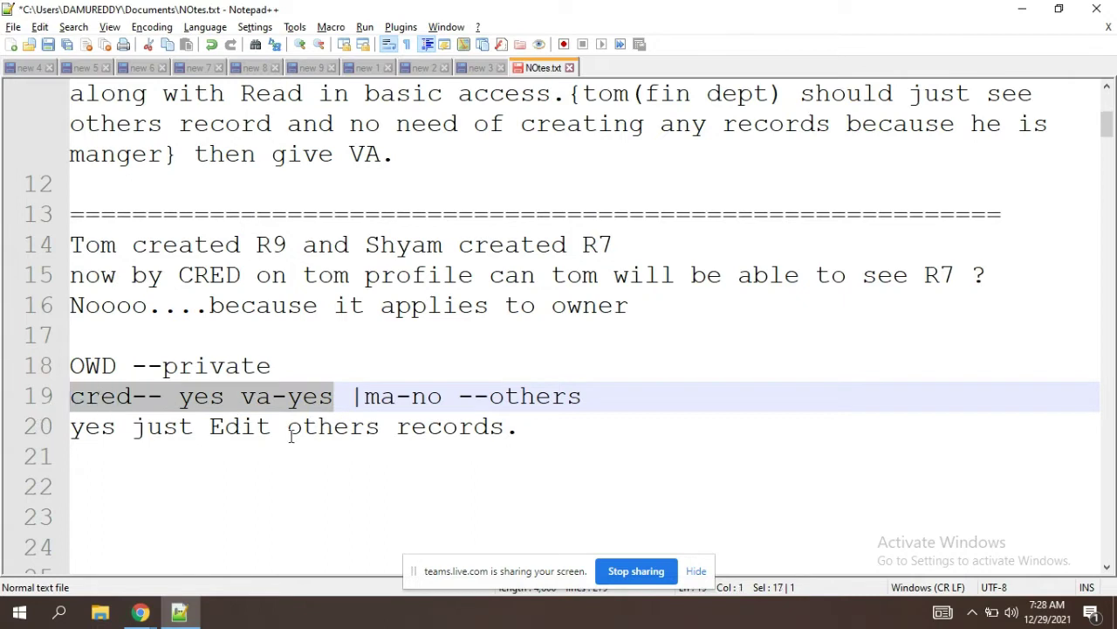
left_click(349, 399)
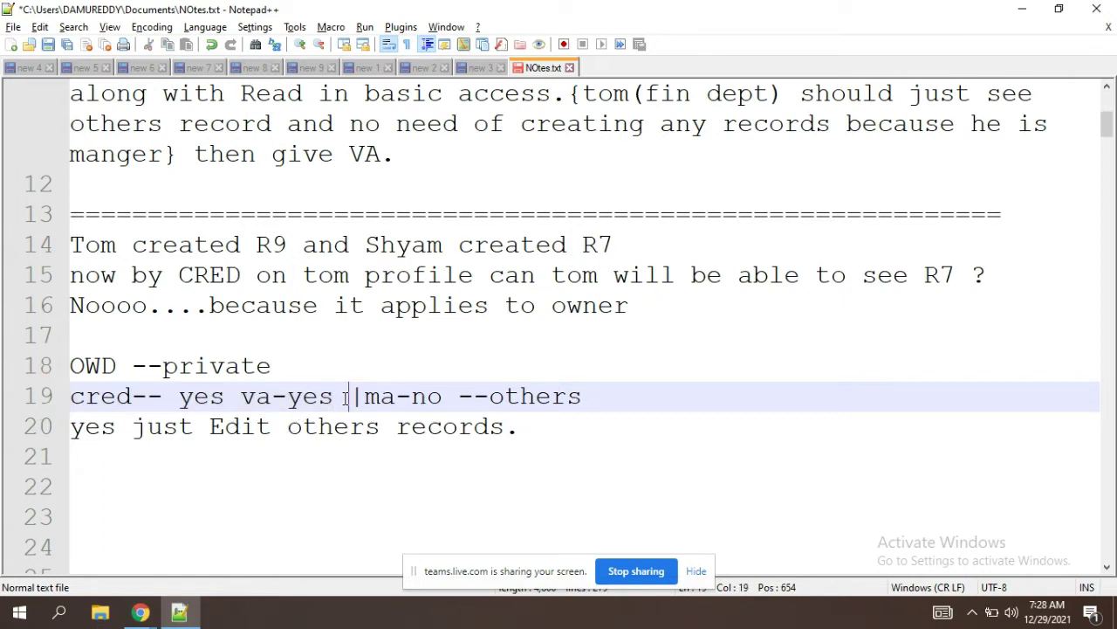
Step: Replace 'Edit' with 'view' on line 20 of the notes
double_click(254, 427)
type("view")
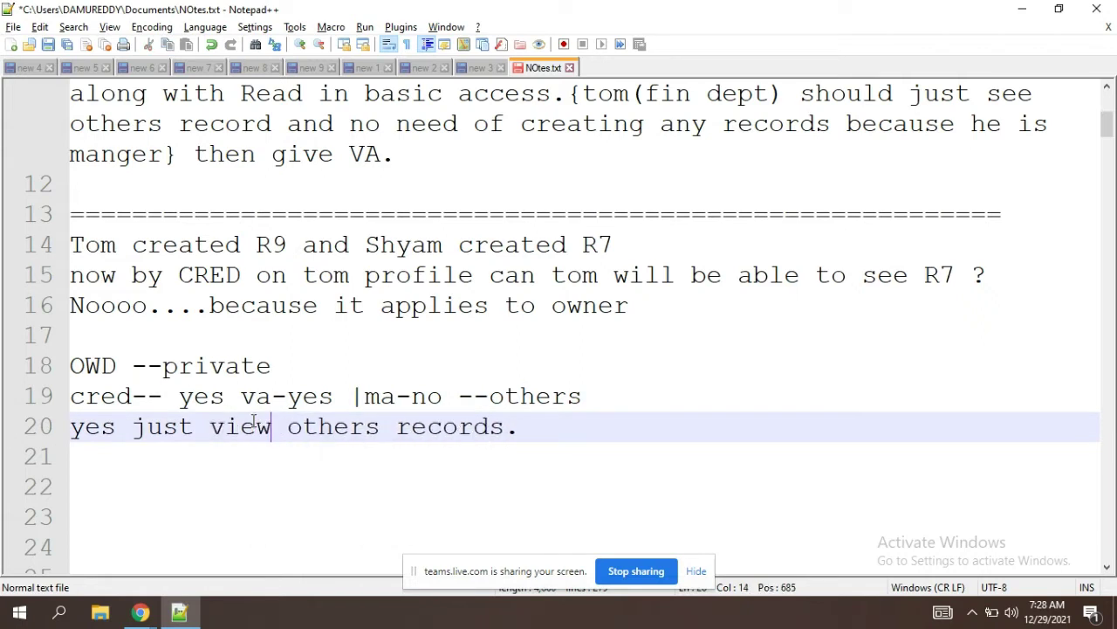
left_click_drag(442, 395, 366, 397)
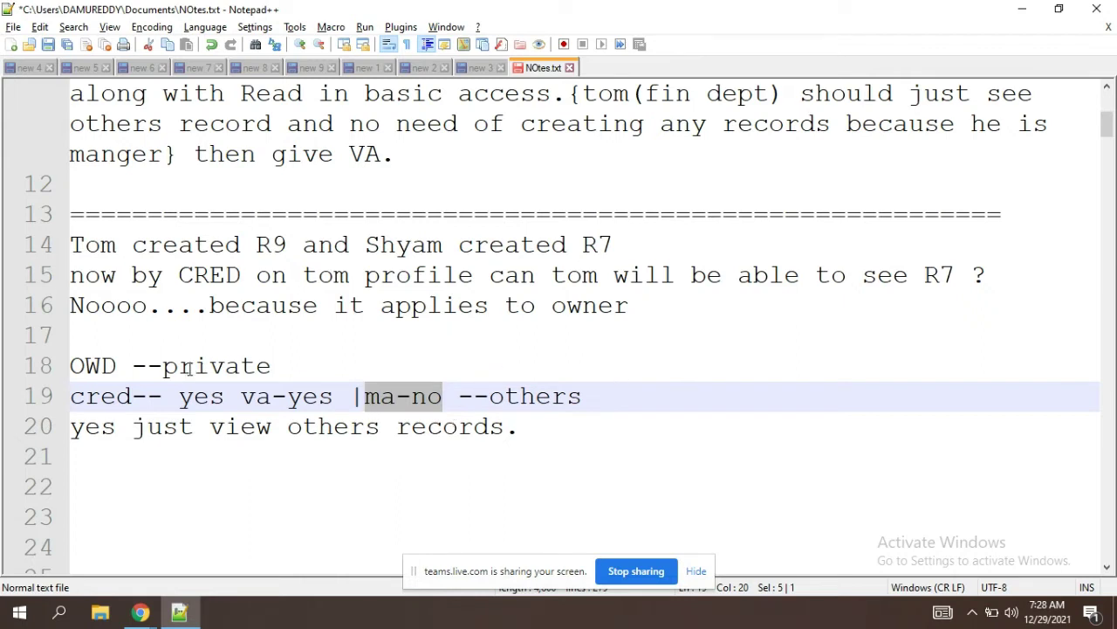
left_click_drag(133, 396, 68, 398)
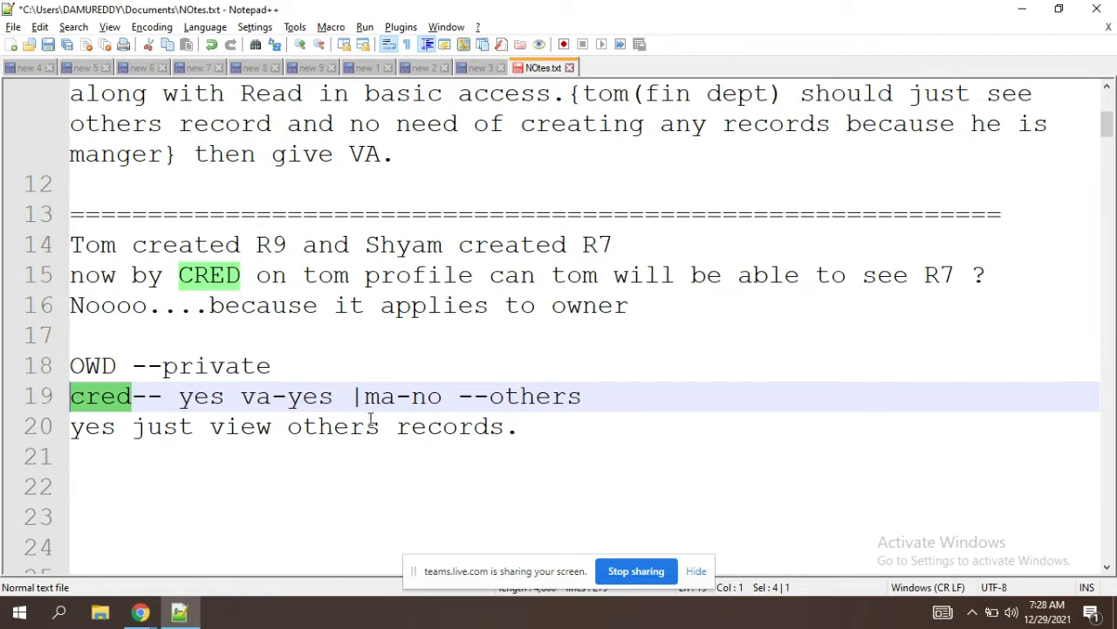
left_click(444, 398)
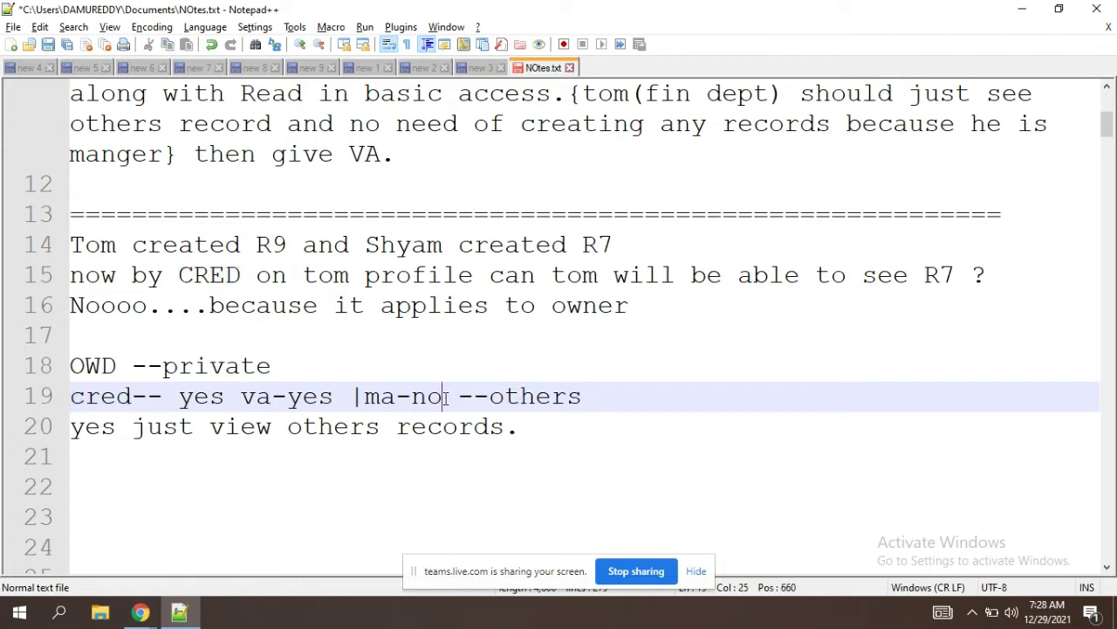
Step: Change 'private' to 'pro' on the OWD line
left_click(302, 397)
left_click_drag(275, 367, 167, 373)
type("pro")
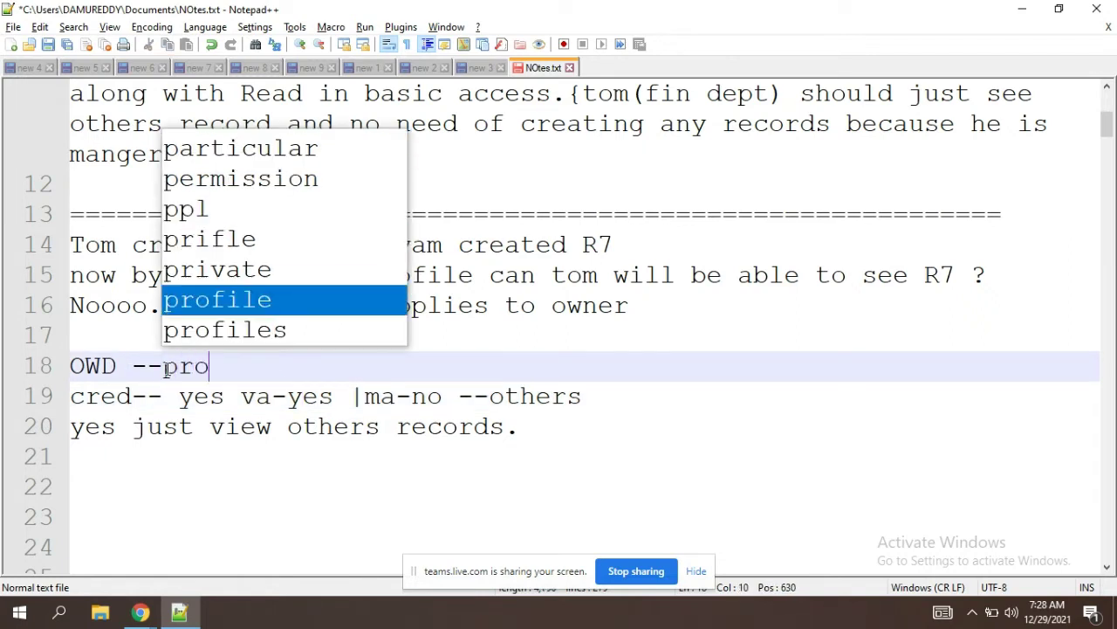
left_click(289, 427)
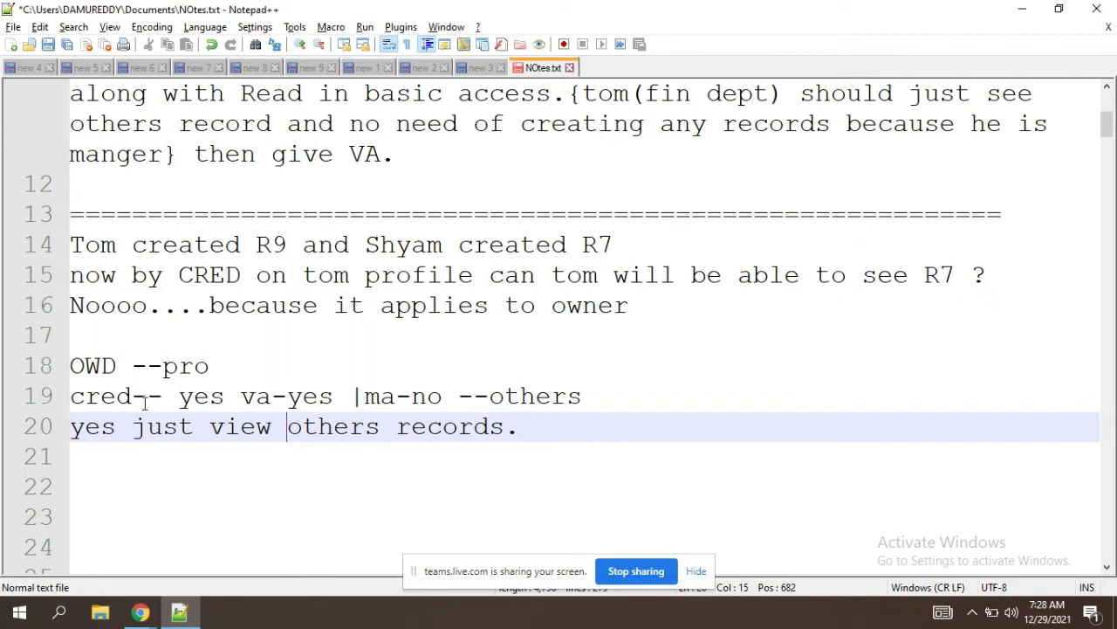
Step: Highlight the OWD --pro line and the 'yes just view others' note to review them
left_click(136, 401)
left_click(229, 405)
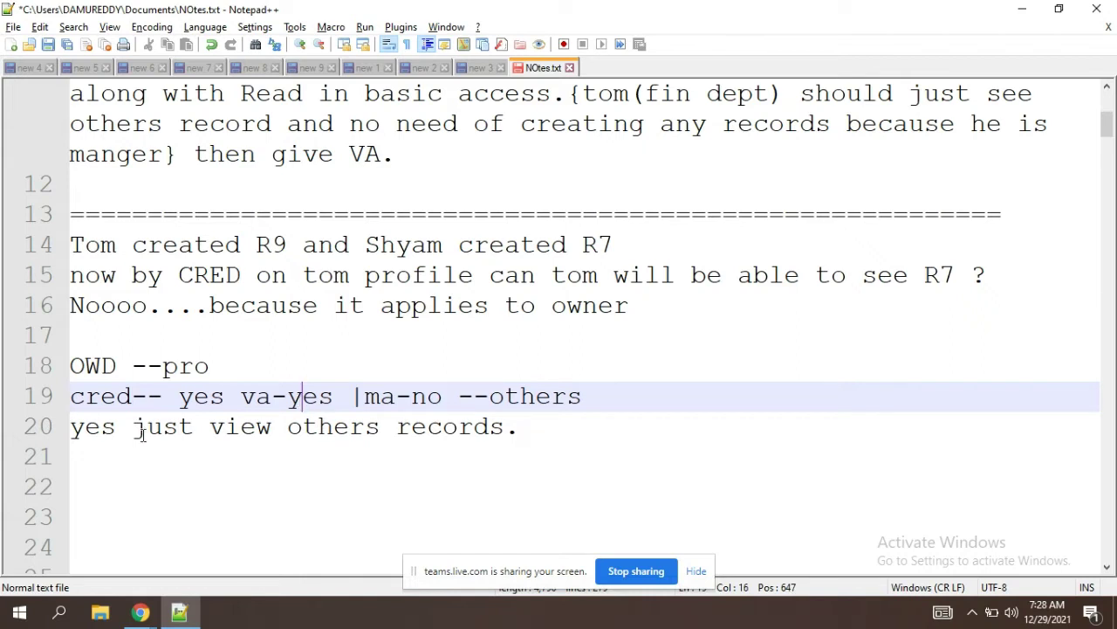
left_click_drag(72, 428, 461, 444)
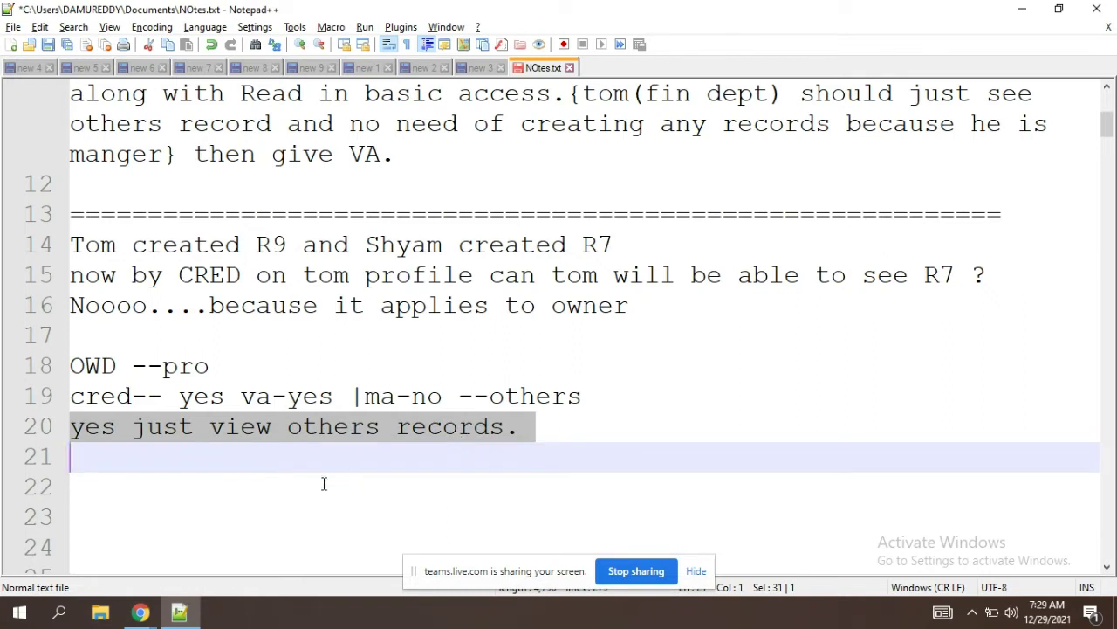
left_click(324, 483)
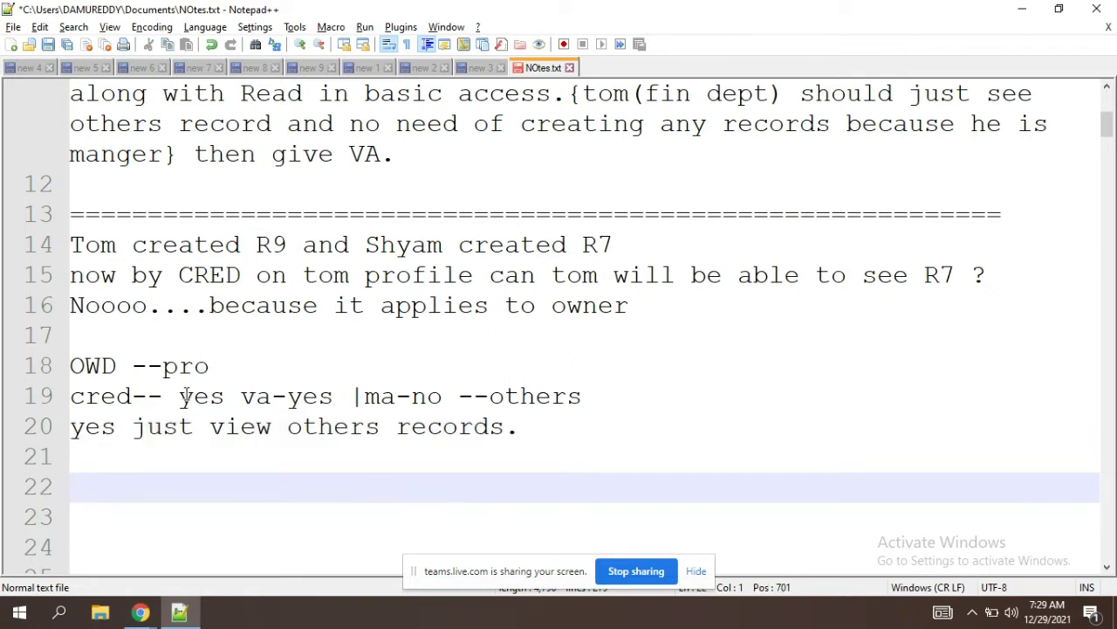
left_click_drag(219, 370, 57, 375)
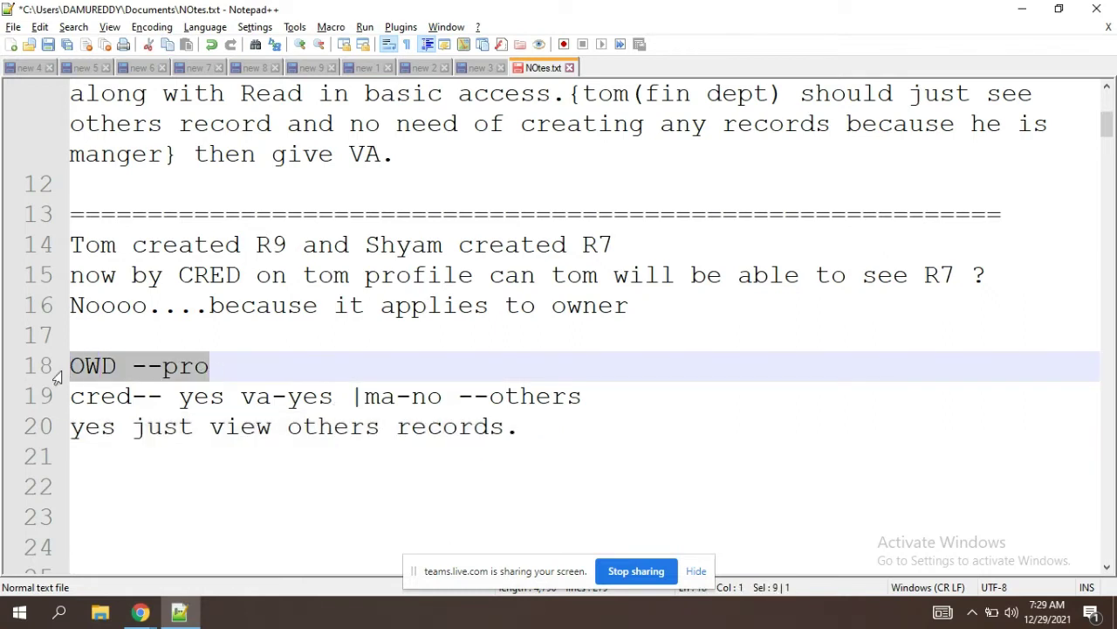
left_click(244, 376)
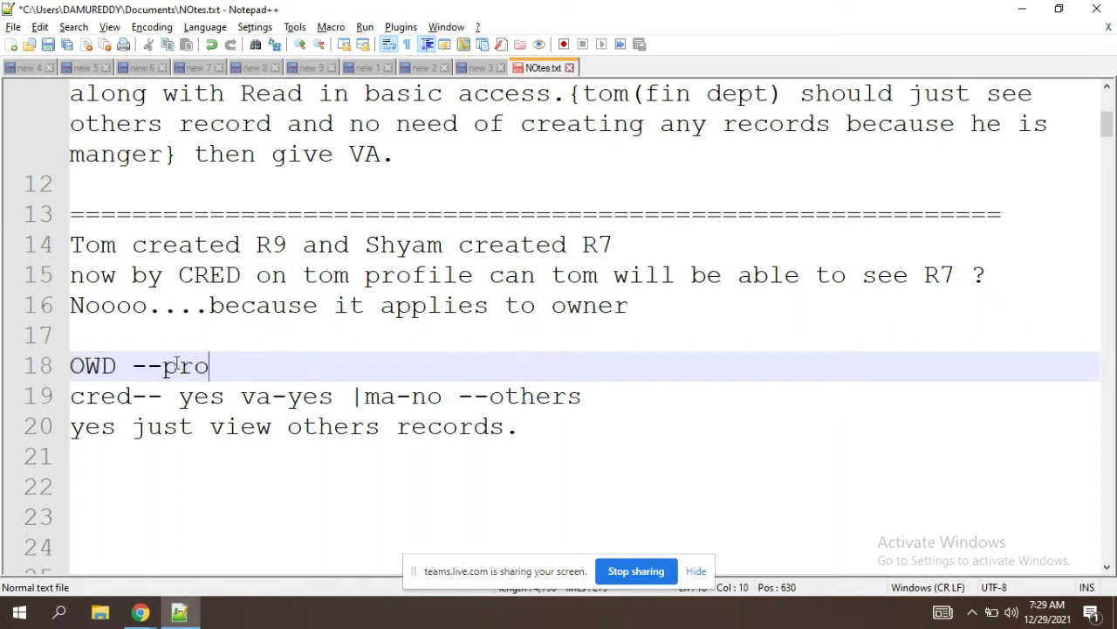
left_click_drag(163, 367, 299, 373)
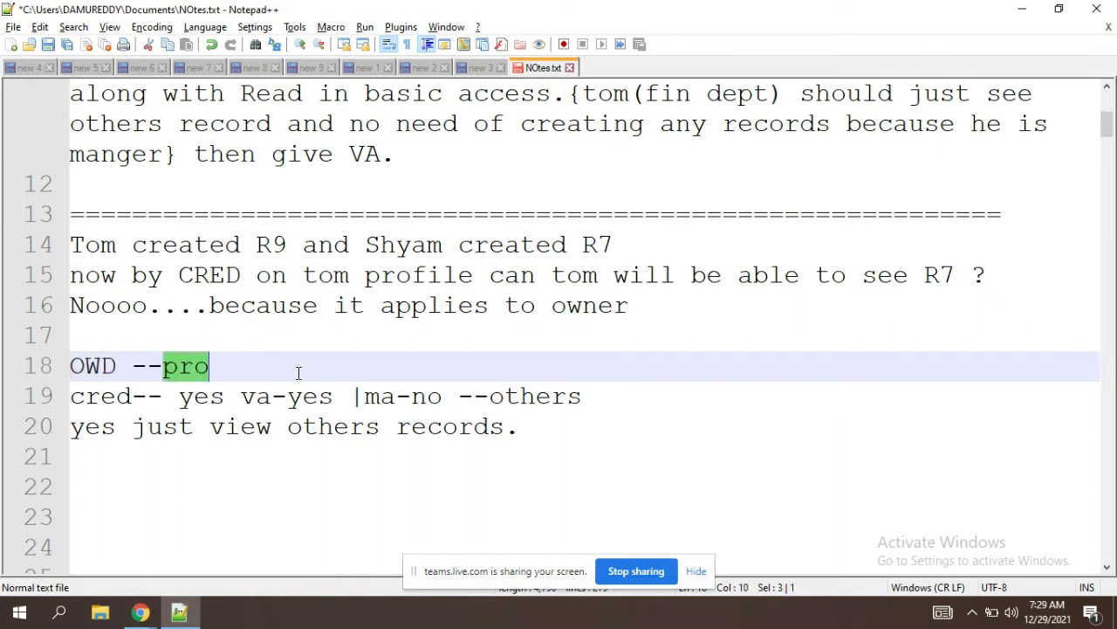
left_click_drag(298, 374, 381, 432)
left_click(216, 435)
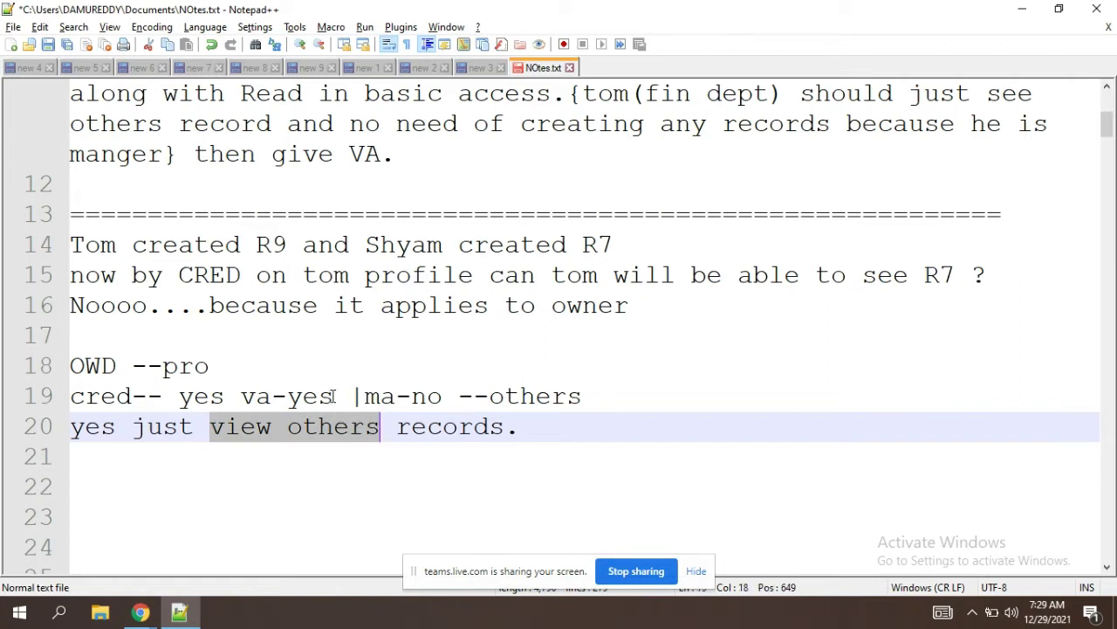
Step: Highlight the cred/va answers on line 19 and the OWD line while reviewing
left_click_drag(333, 395, 77, 399)
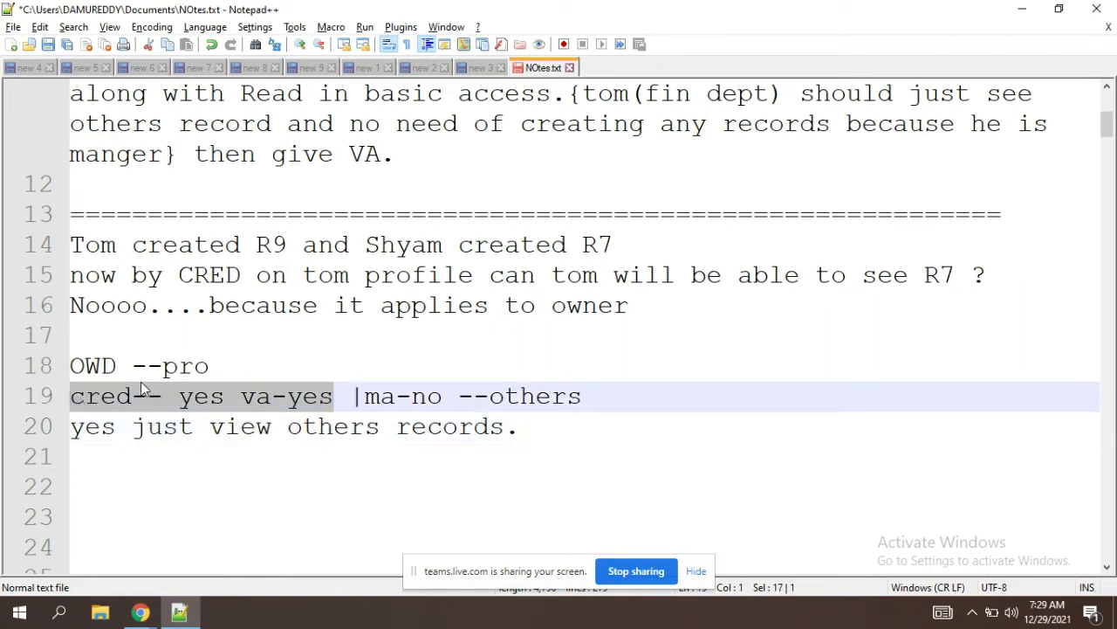
left_click(223, 368)
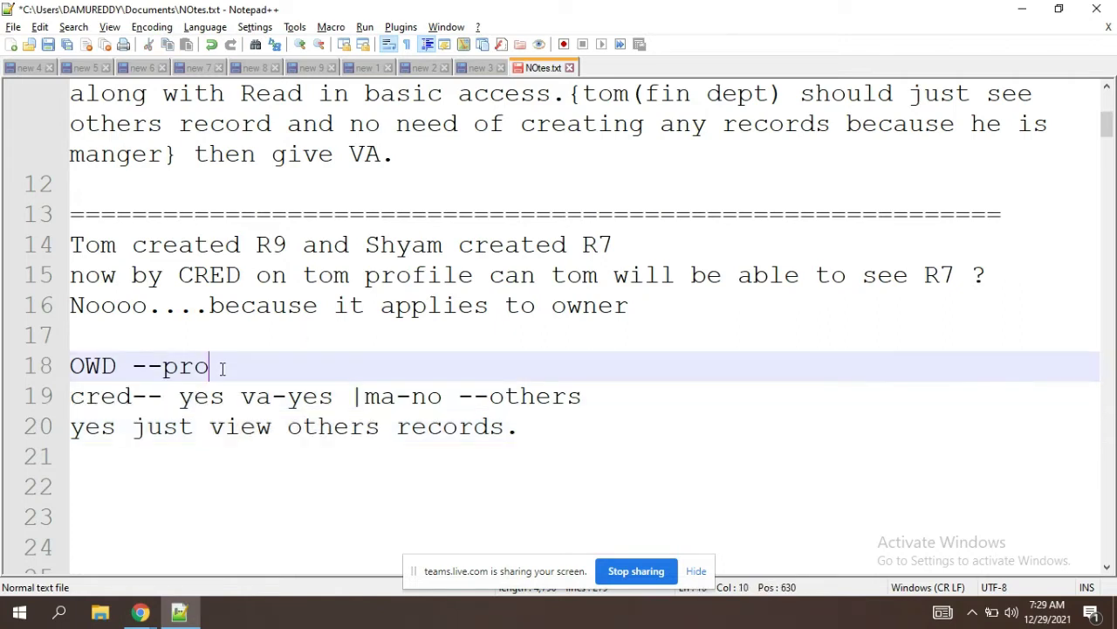
double_click(260, 400)
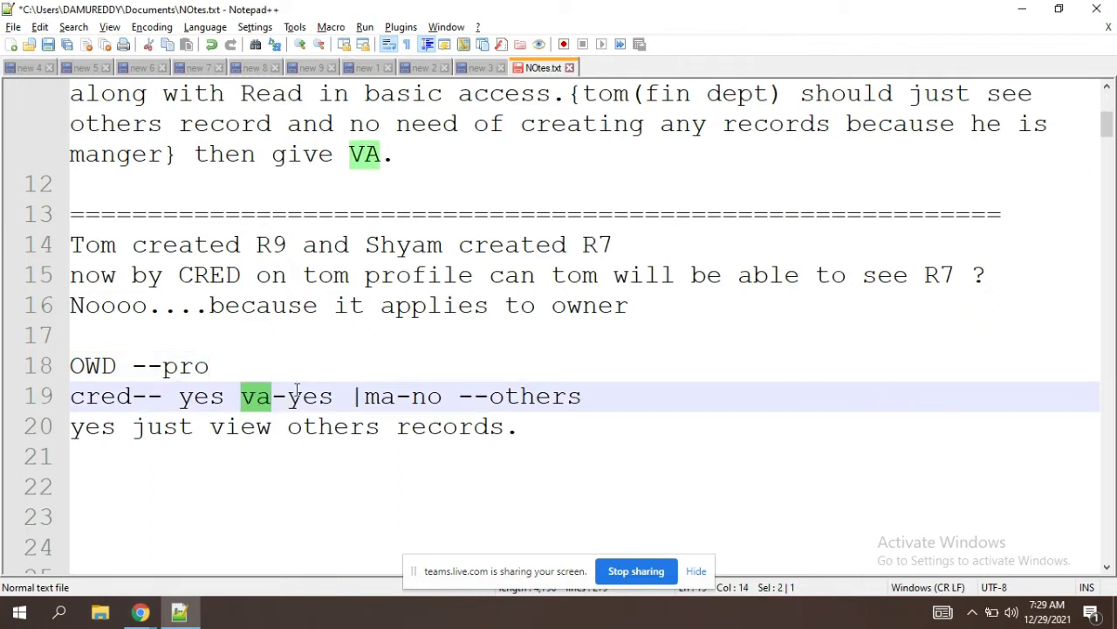
left_click(299, 386)
left_click(543, 434)
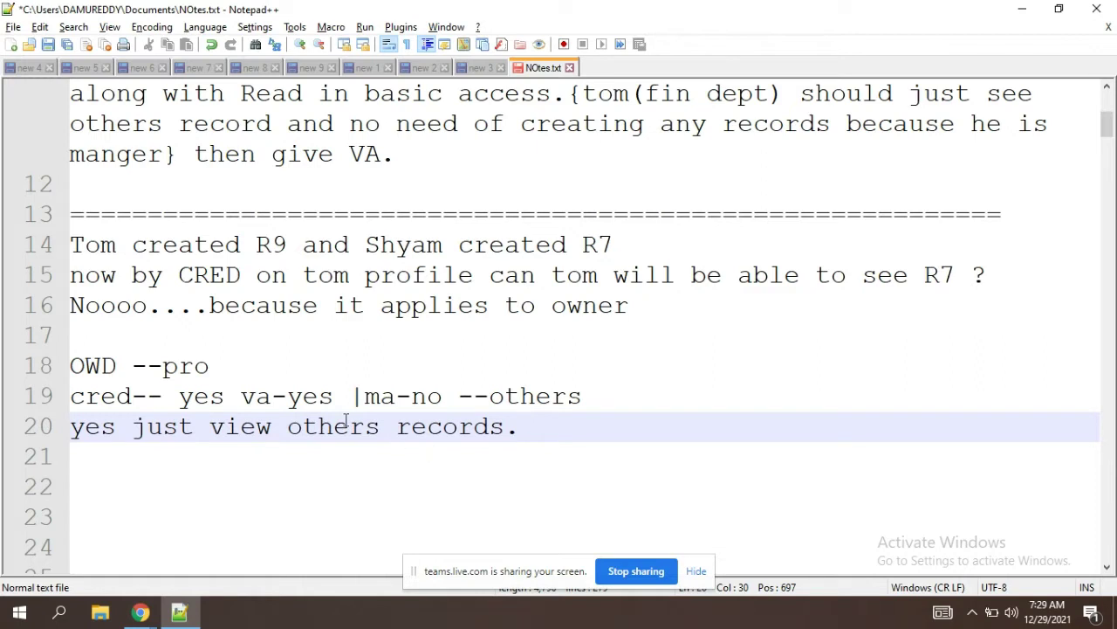
double_click(320, 406)
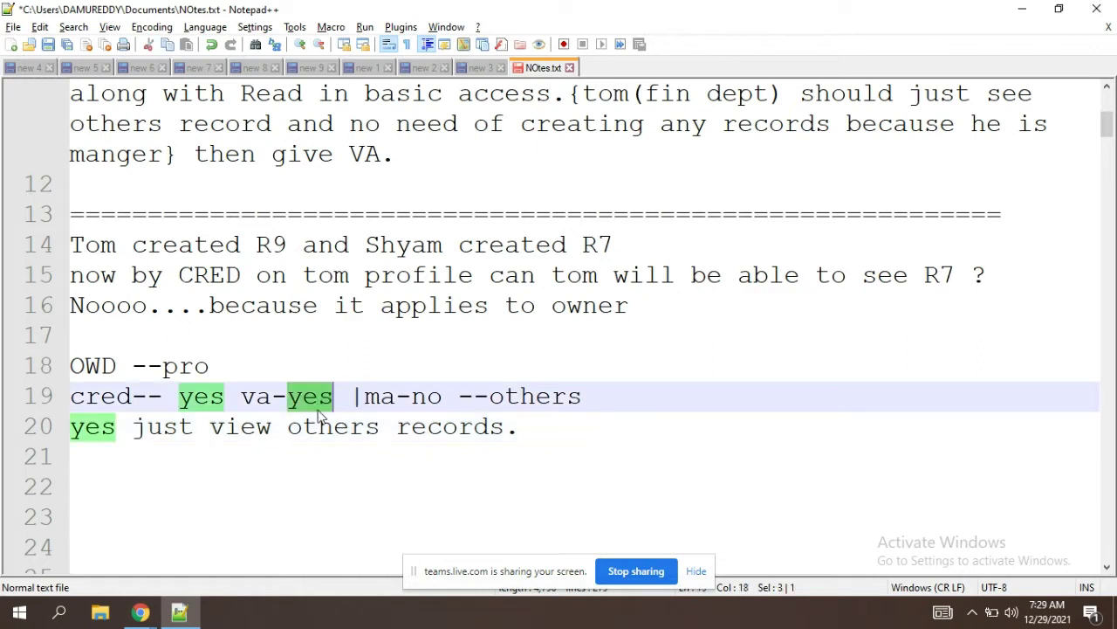
left_click(231, 366)
key("shift+Home")
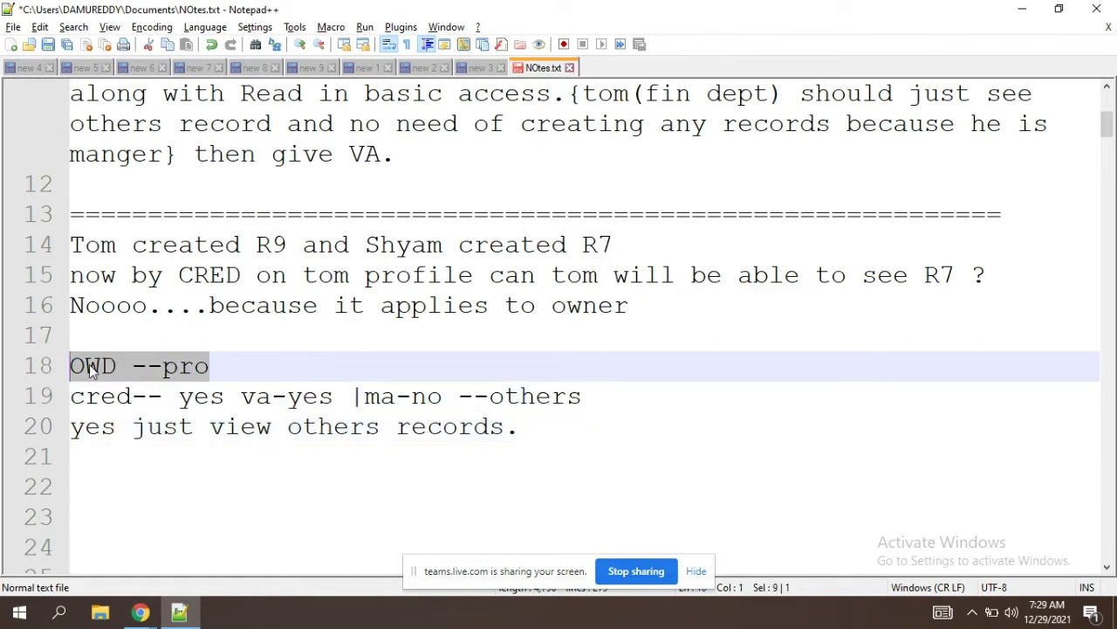
left_click(233, 377)
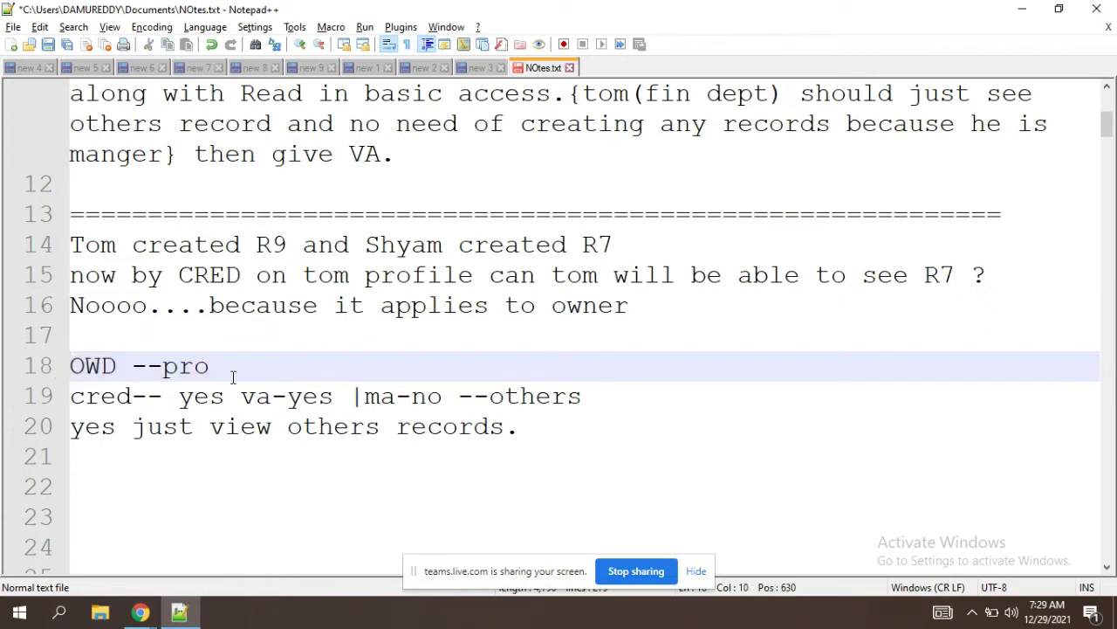
key("BackSpace")
type("w")
double_click(107, 407)
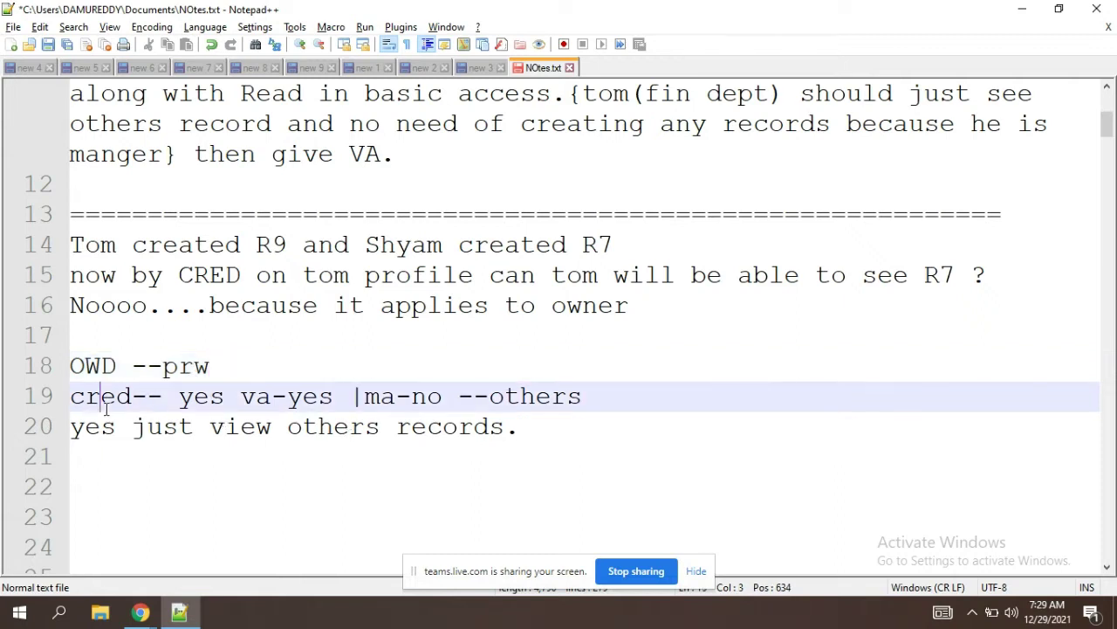
left_click(211, 417)
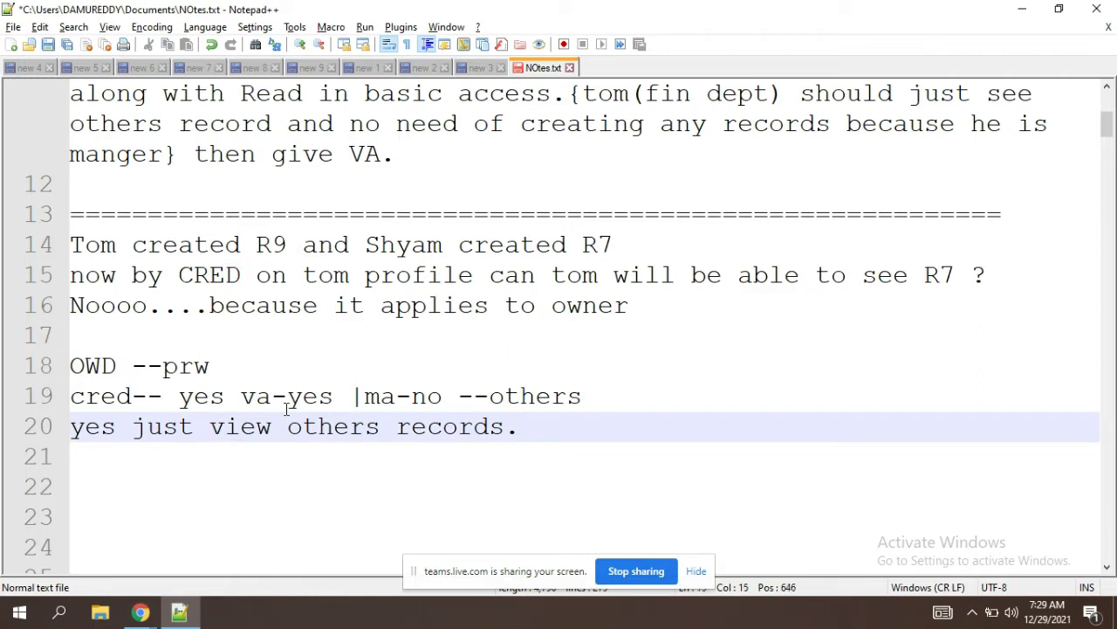
left_click_drag(279, 406, 288, 414)
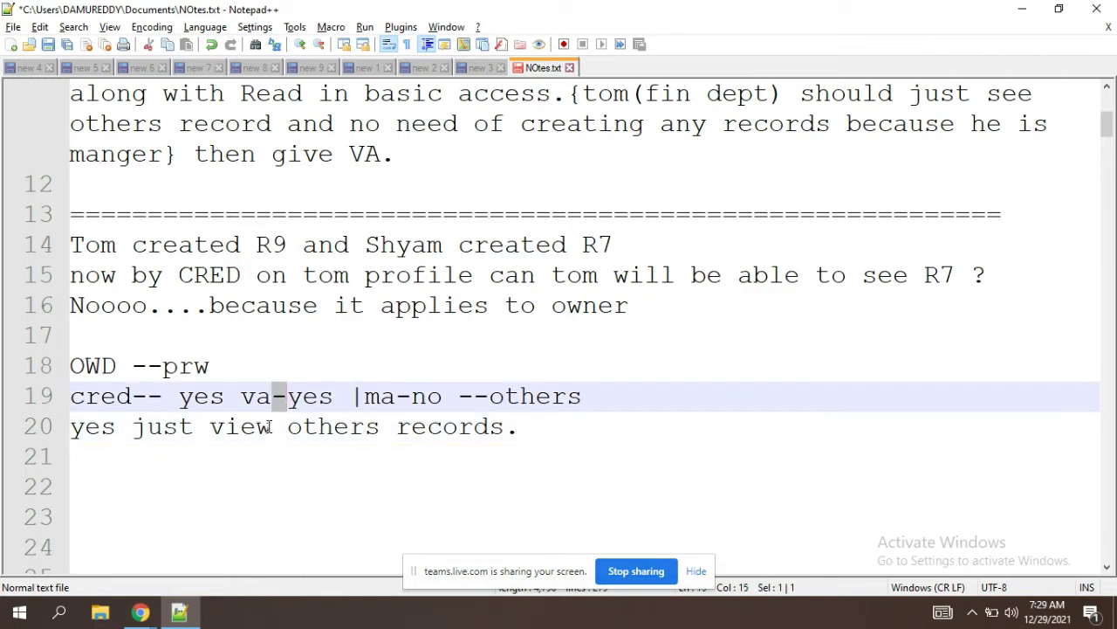
double_click(270, 427)
double_click(381, 400)
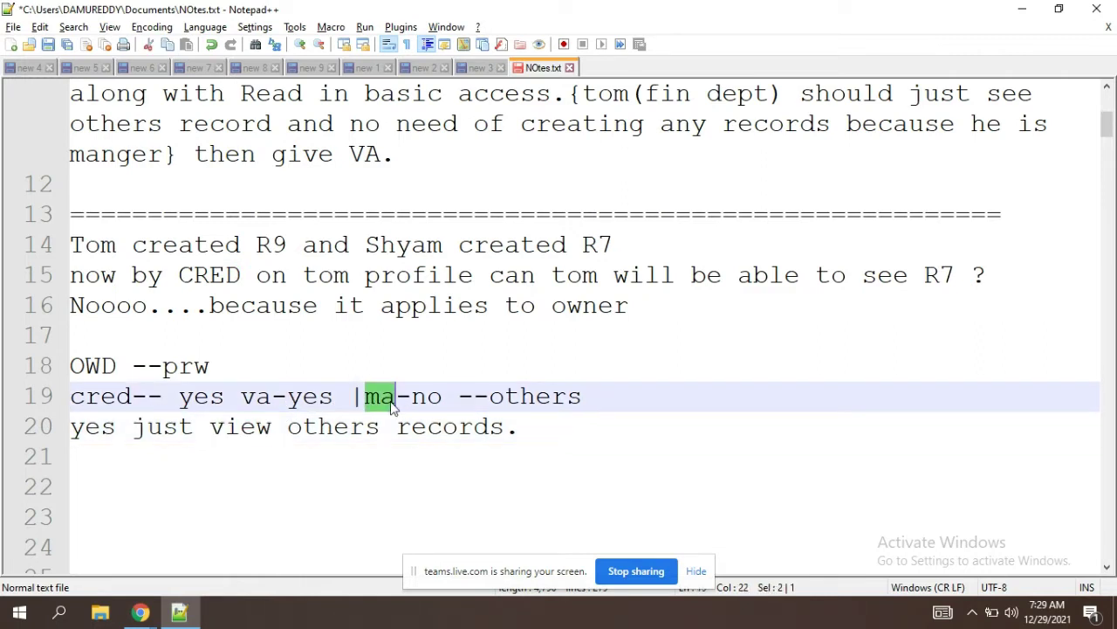
double_click(423, 398)
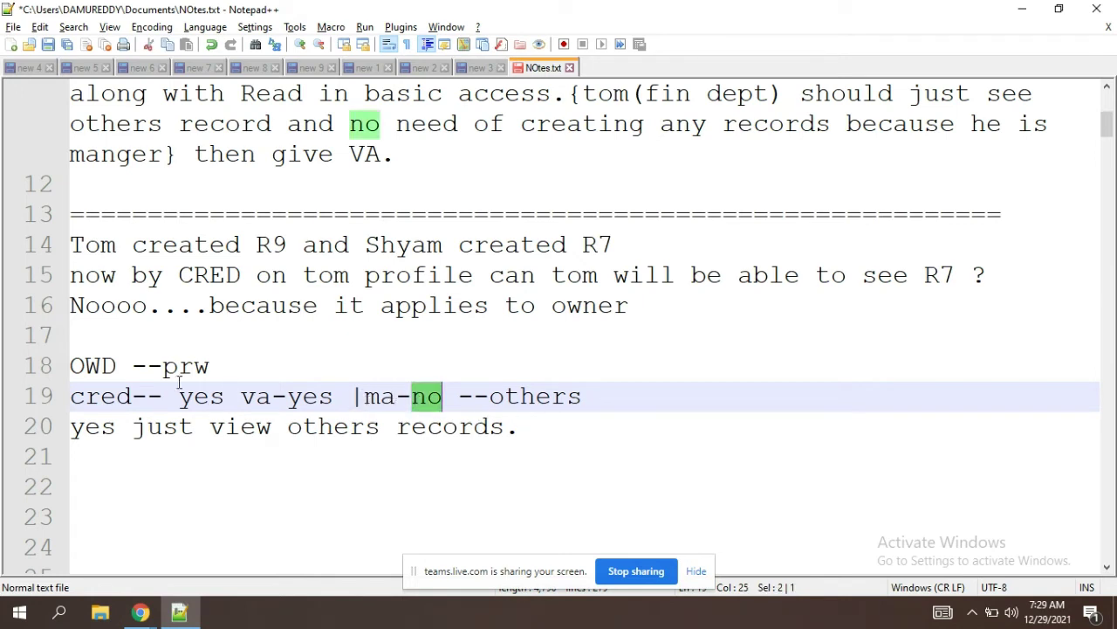
left_click(275, 367)
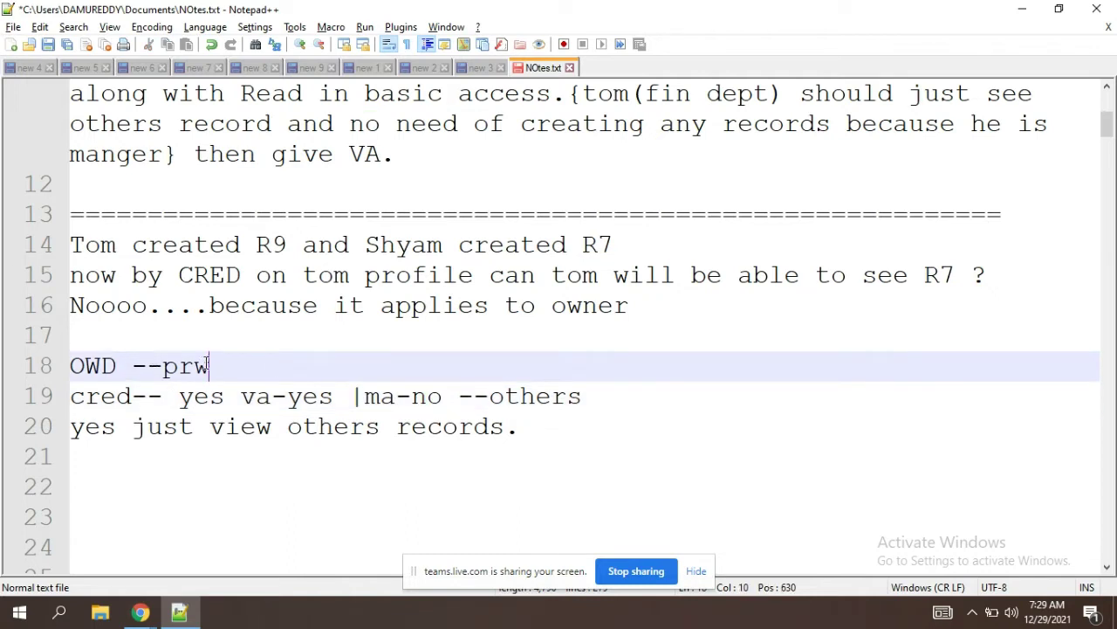
left_click_drag(208, 368, 160, 373)
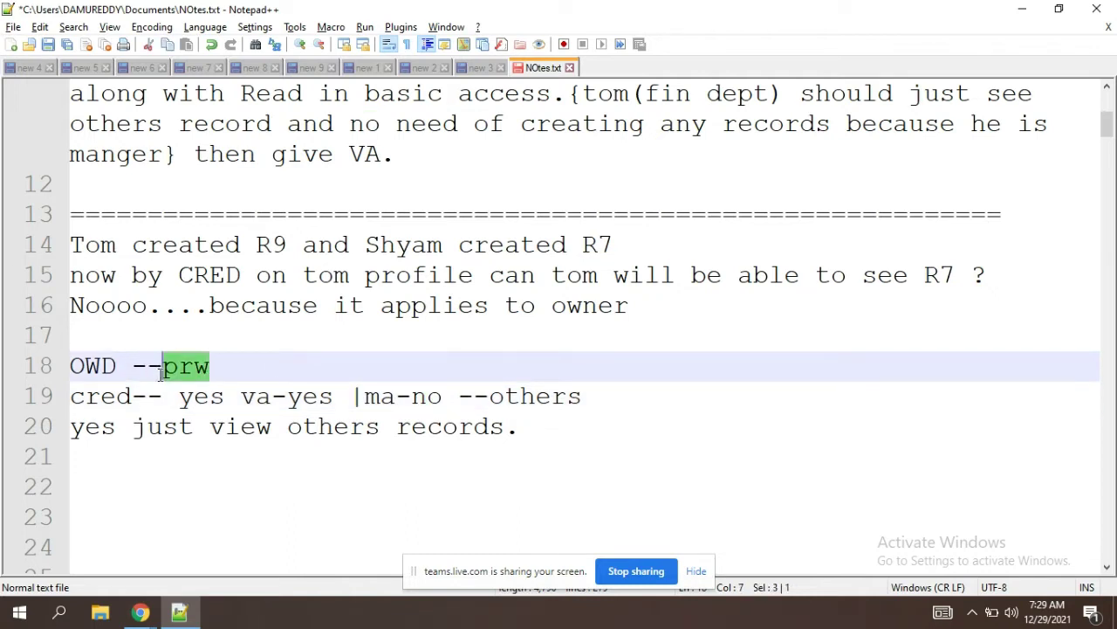
left_click(222, 379)
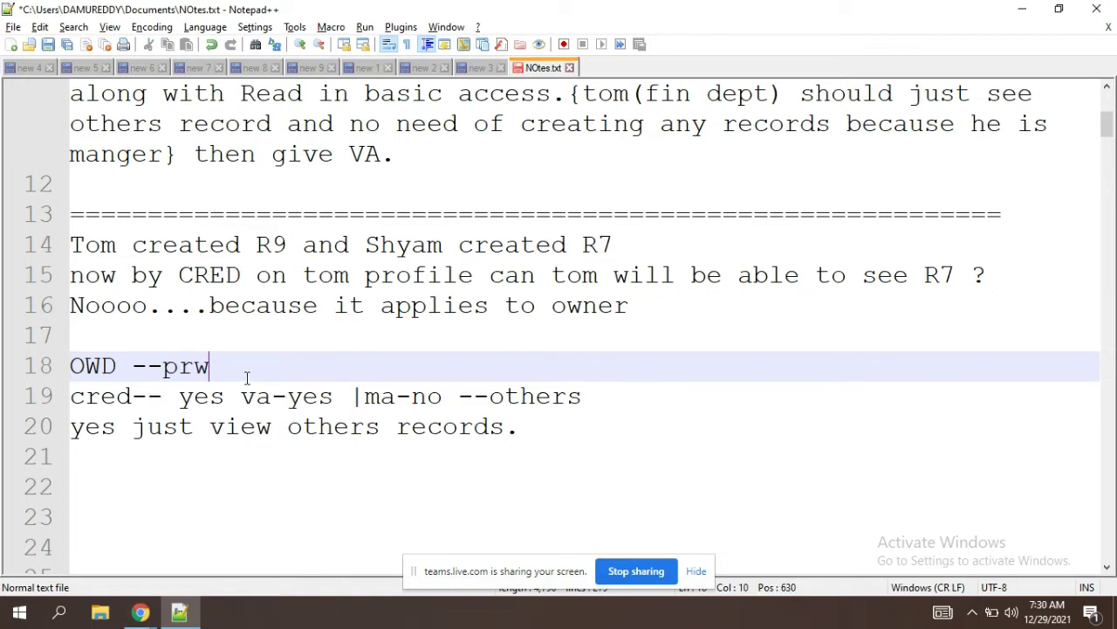
left_click(329, 402)
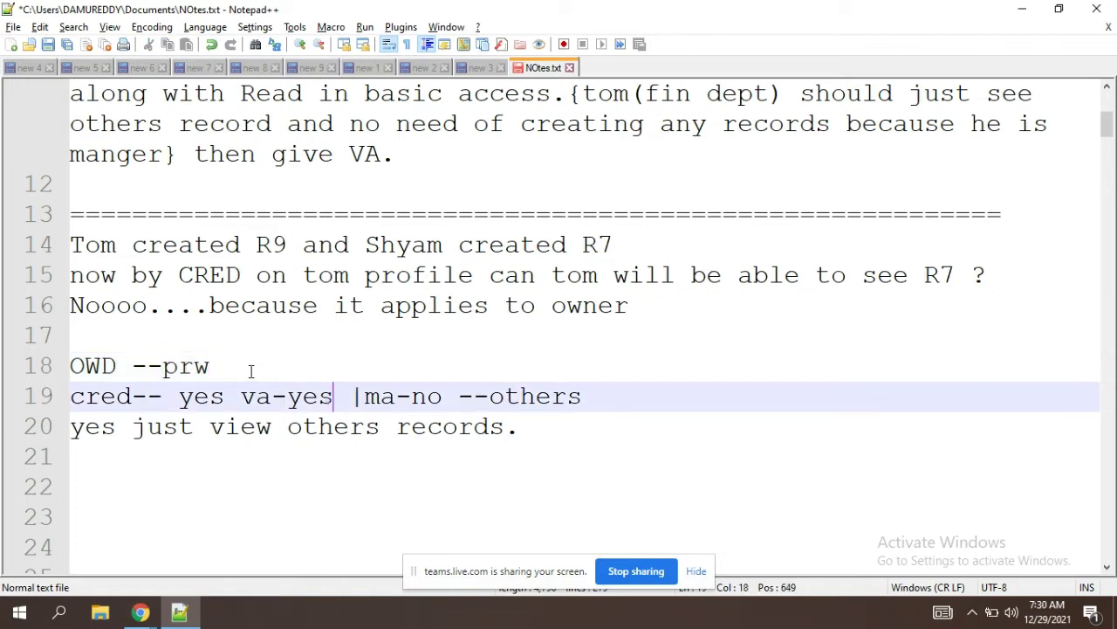
left_click(222, 365)
key("ctrl+shift+Left")
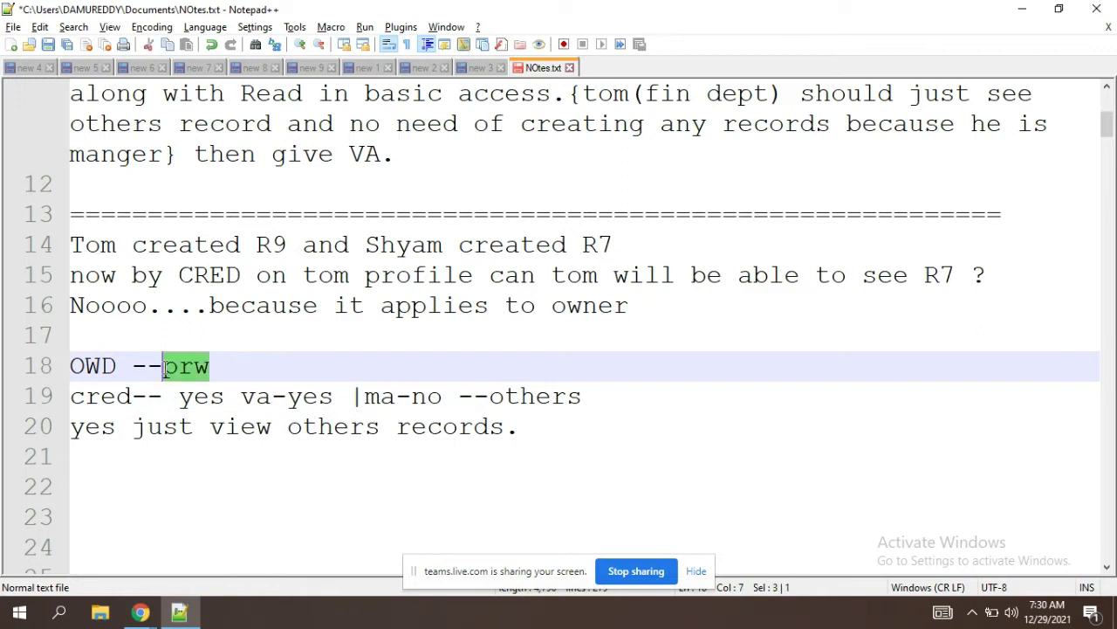
left_click(226, 377)
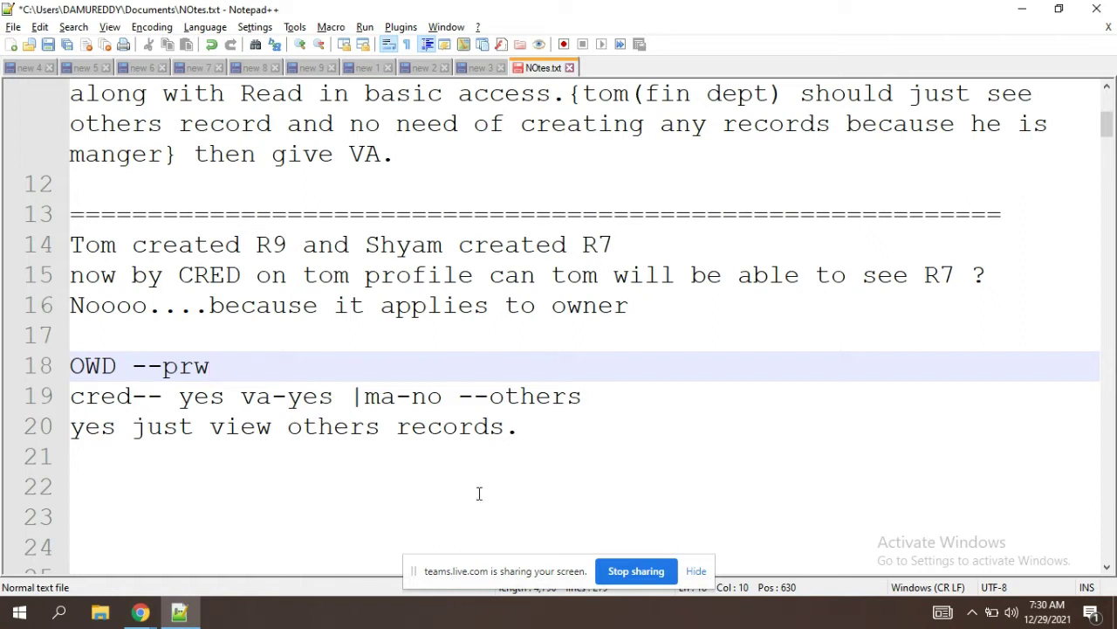
Step: Change 'view' to 'edit' on line 20
double_click(234, 428)
type("edit")
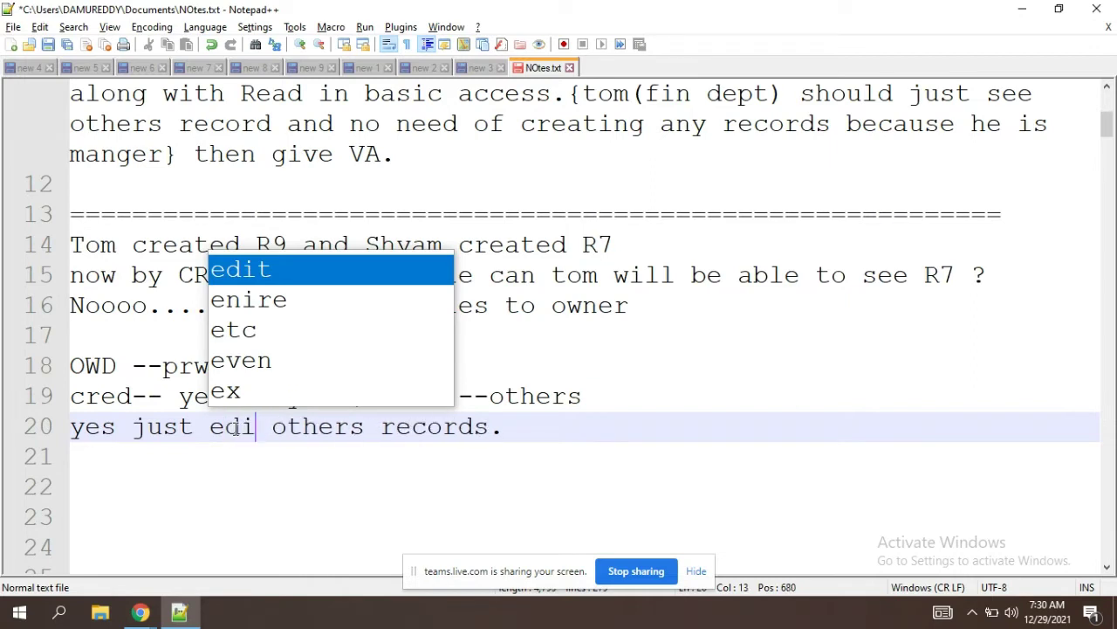
key("Escape")
left_click(327, 457)
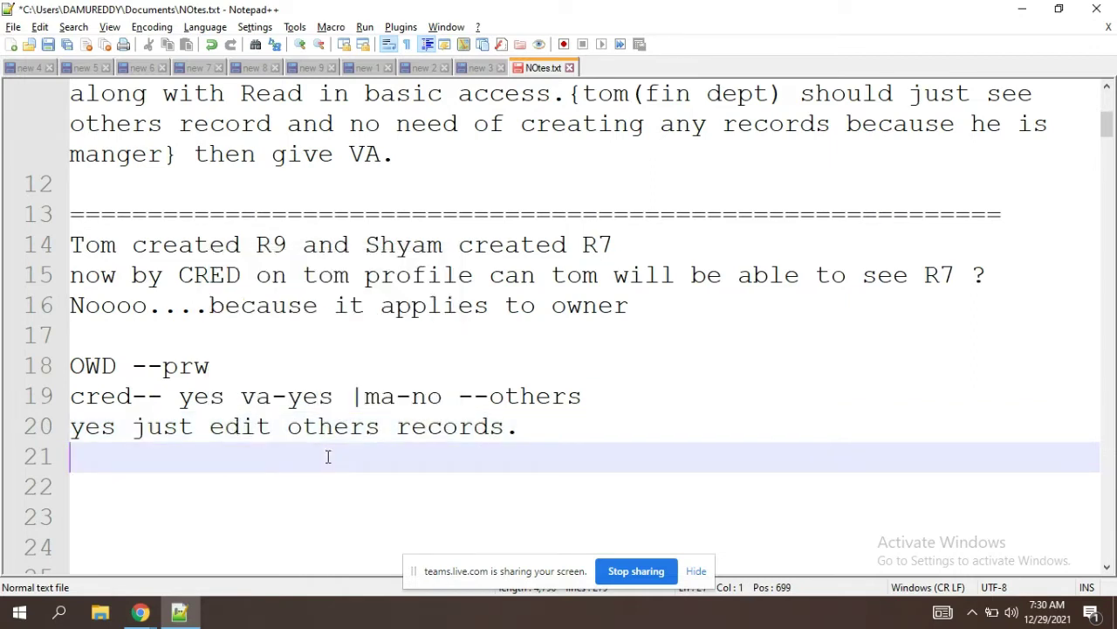
Step: Bookmark line 20, 'yes just edit others records.'
left_click(60, 426)
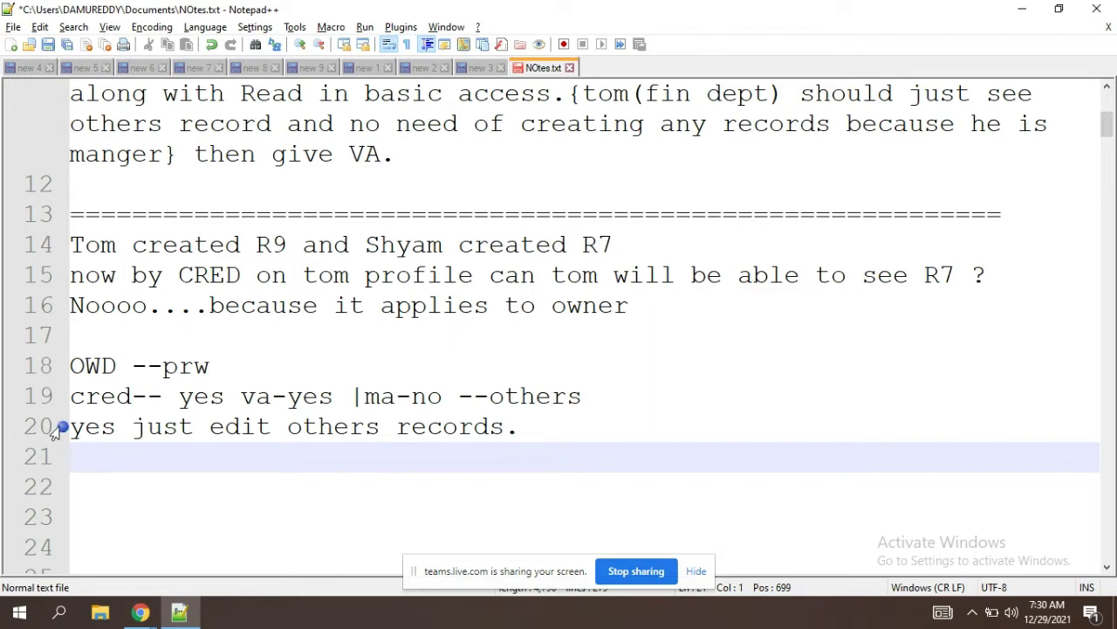
left_click(548, 418)
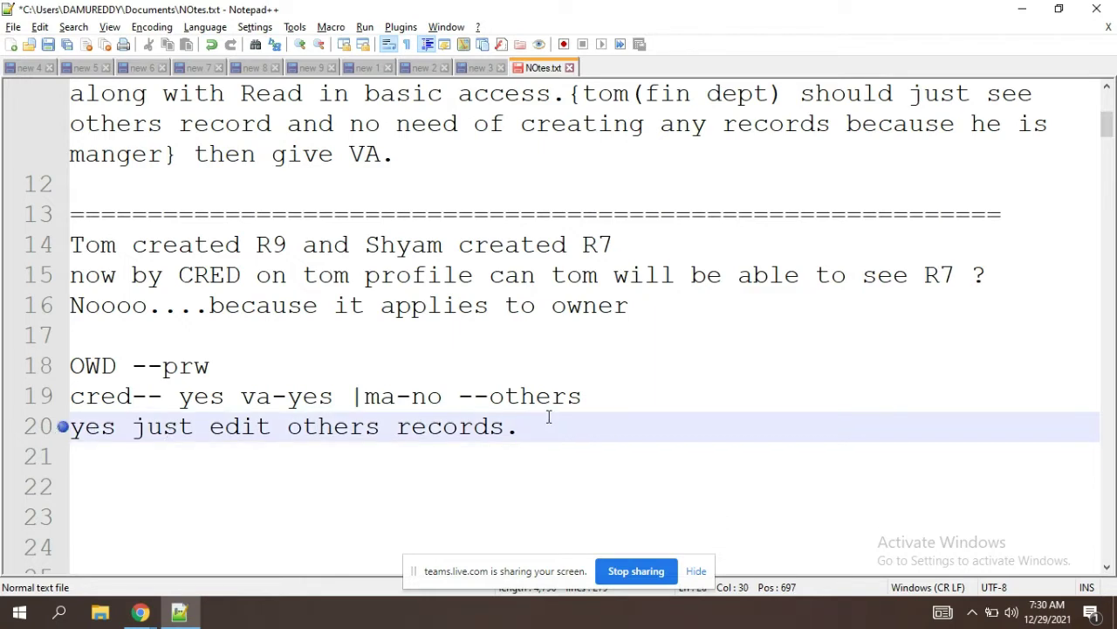
left_click_drag(549, 417, 45, 427)
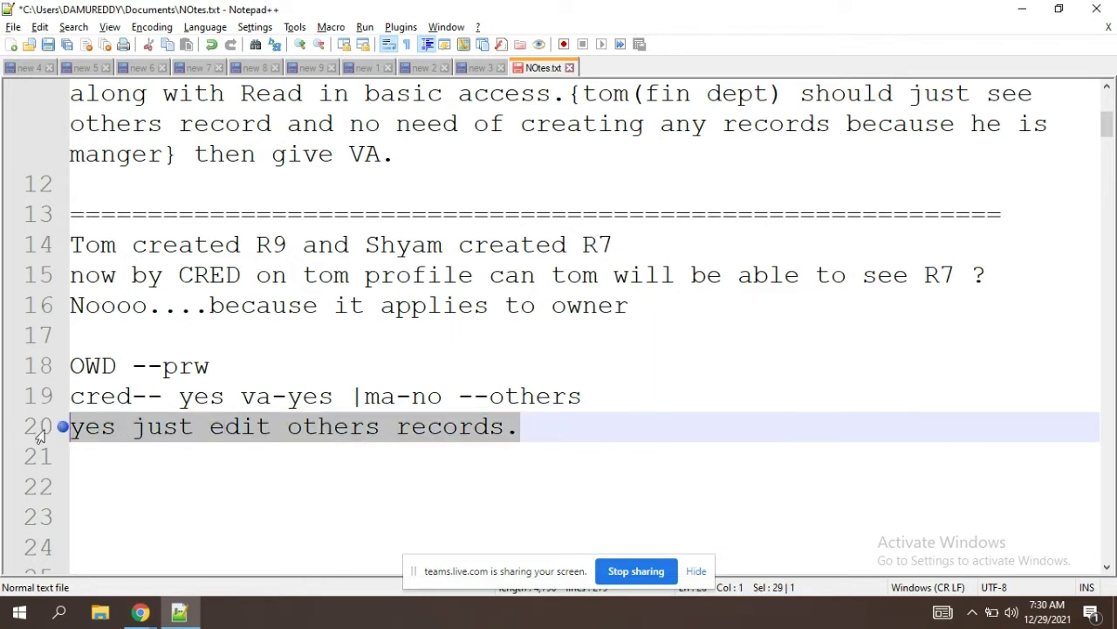
left_click(91, 458)
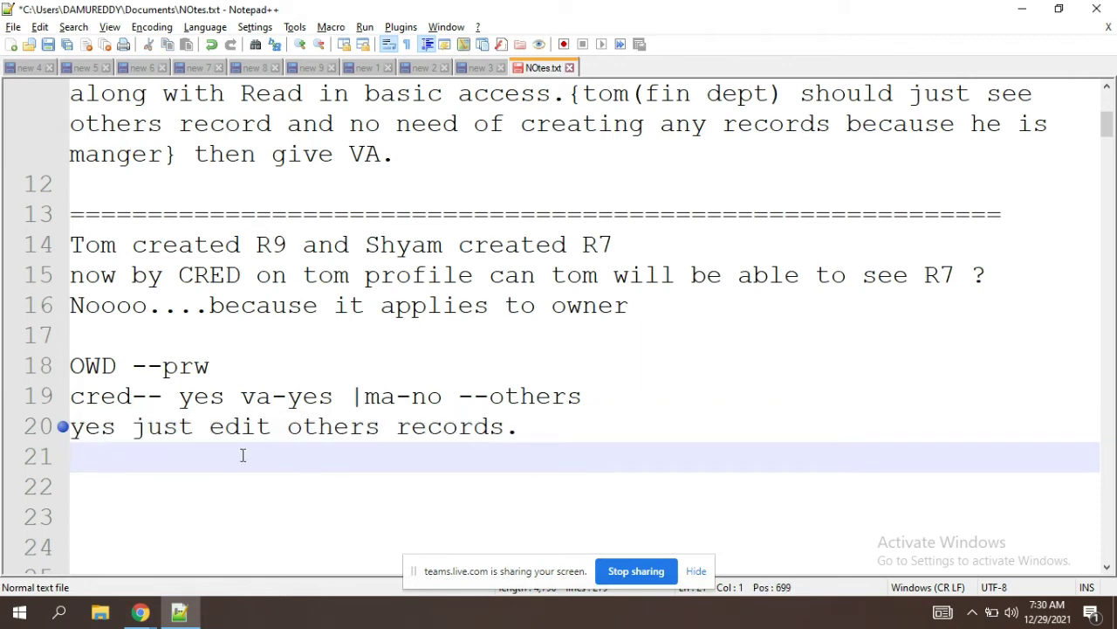
Step: Change OWD from 'prw' to 'private' and 'ma-no' to 'ma-yes' in the notes
left_click_drag(220, 366, 166, 371)
type("private")
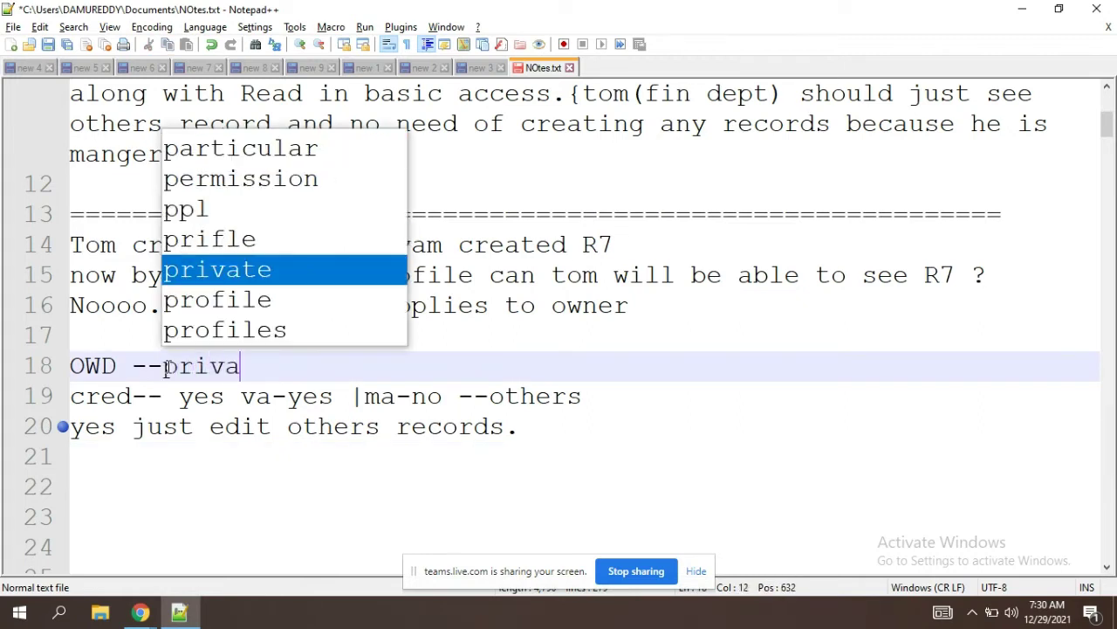
left_click(444, 398)
key("BackSpace")
key("BackSpace")
type("va")
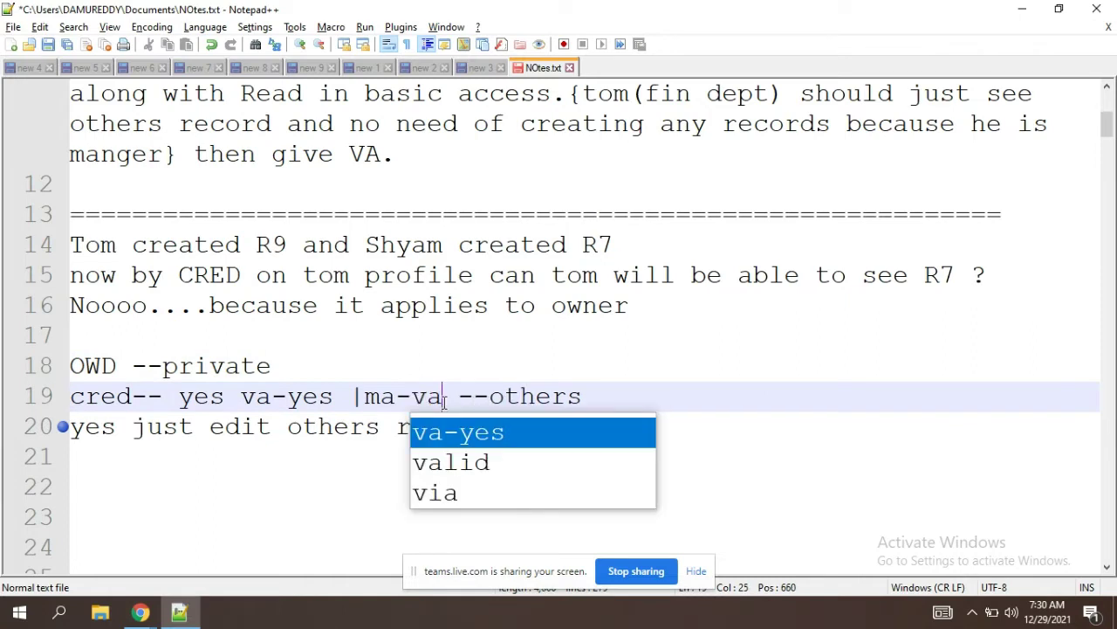
key("BackSpace")
key("BackSpace")
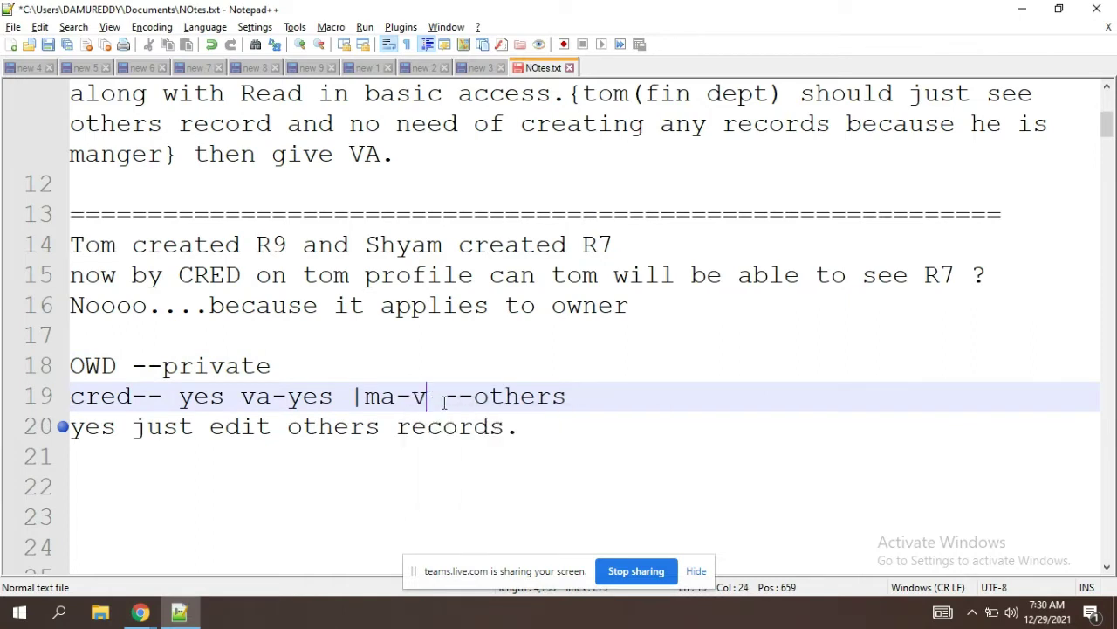
type("yes")
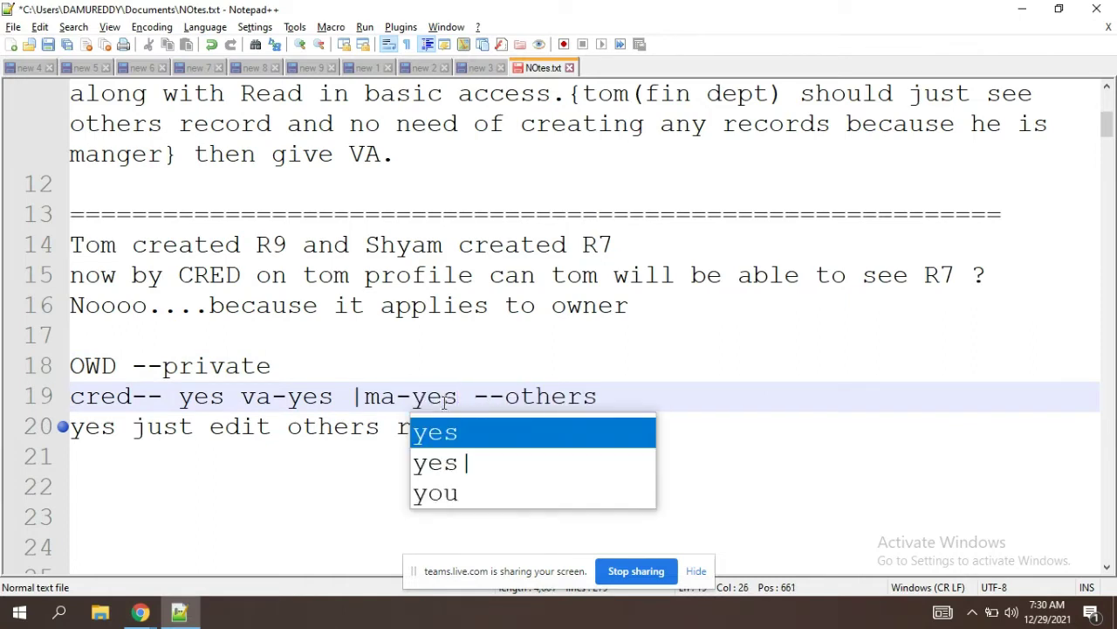
left_click(314, 452)
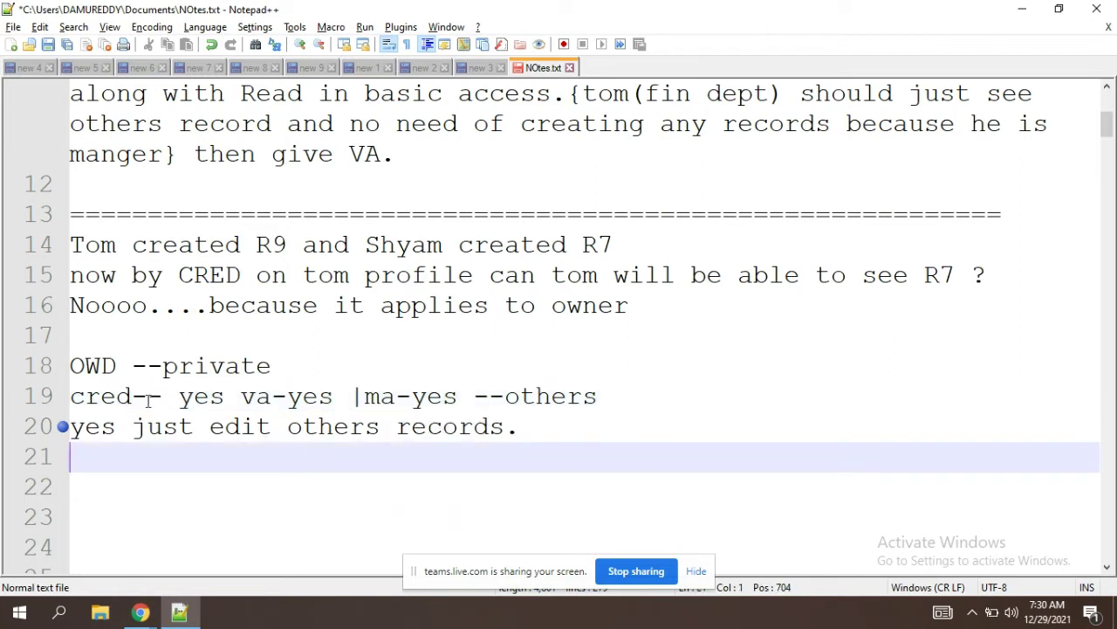
left_click_drag(71, 397, 524, 426)
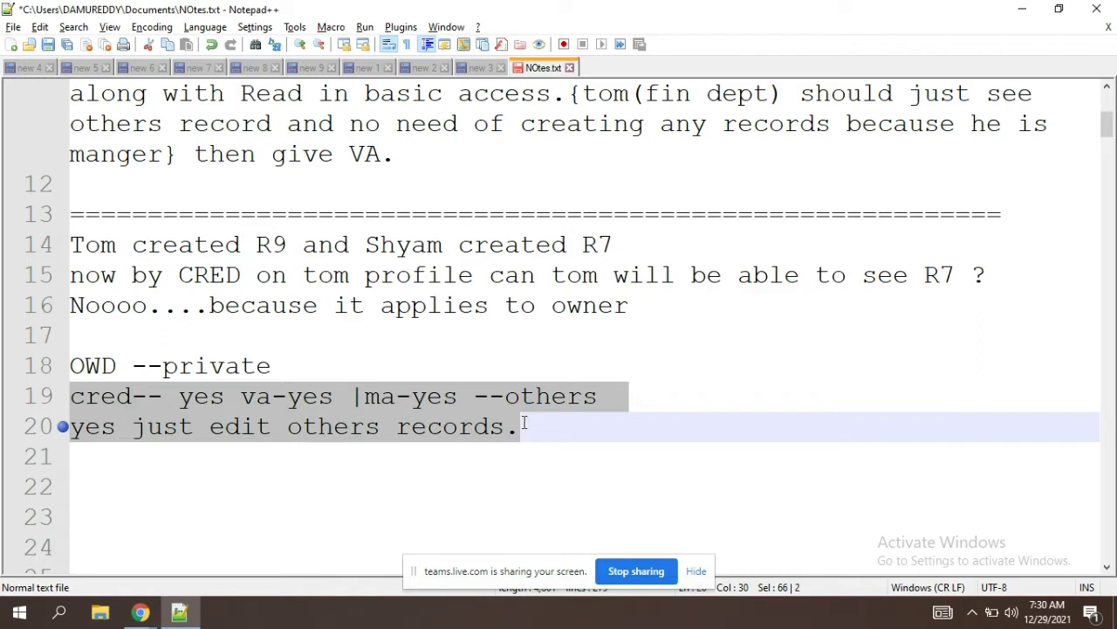
left_click(470, 397)
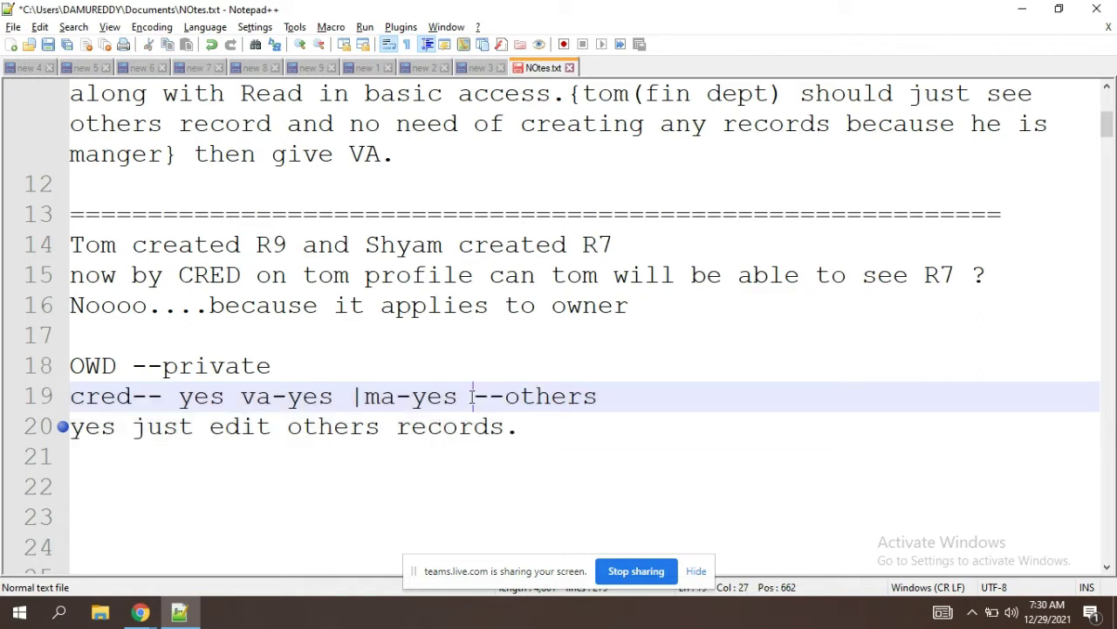
Step: In Salesforce, grant studentss Modify All along with Read, Edit, Delete and View All
key("alt+Tab")
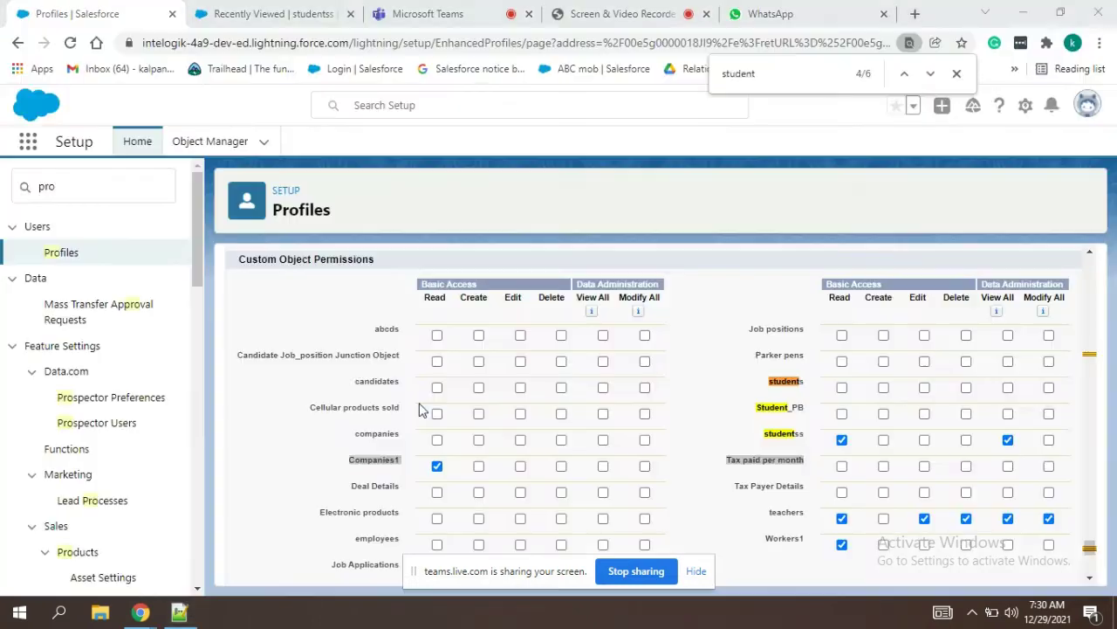
left_click(842, 440)
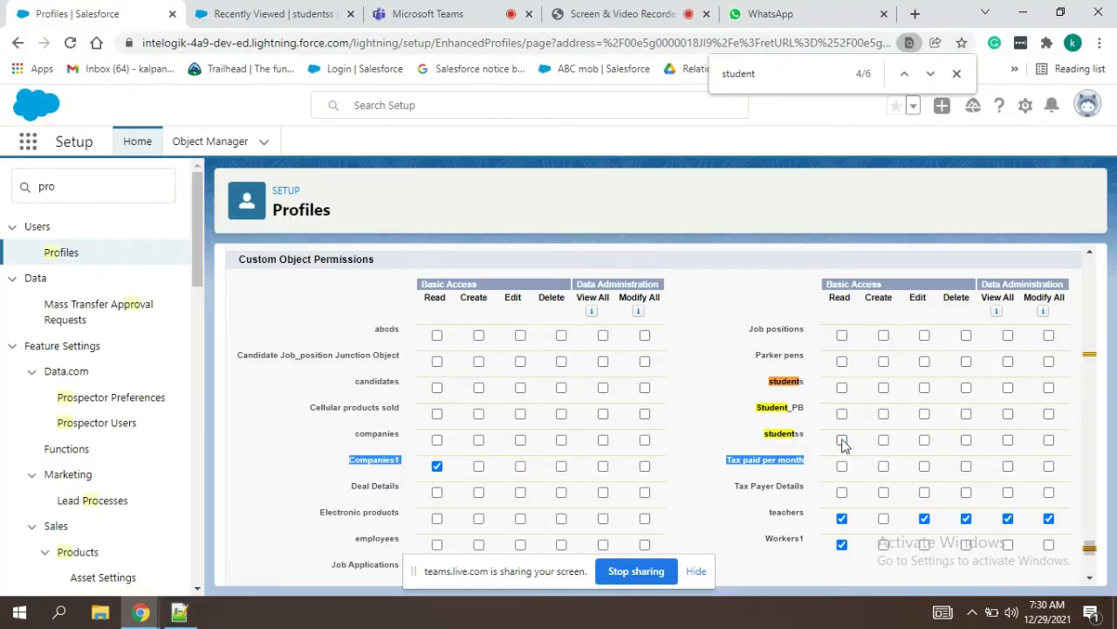
left_click(1048, 440)
key("alt+Tab")
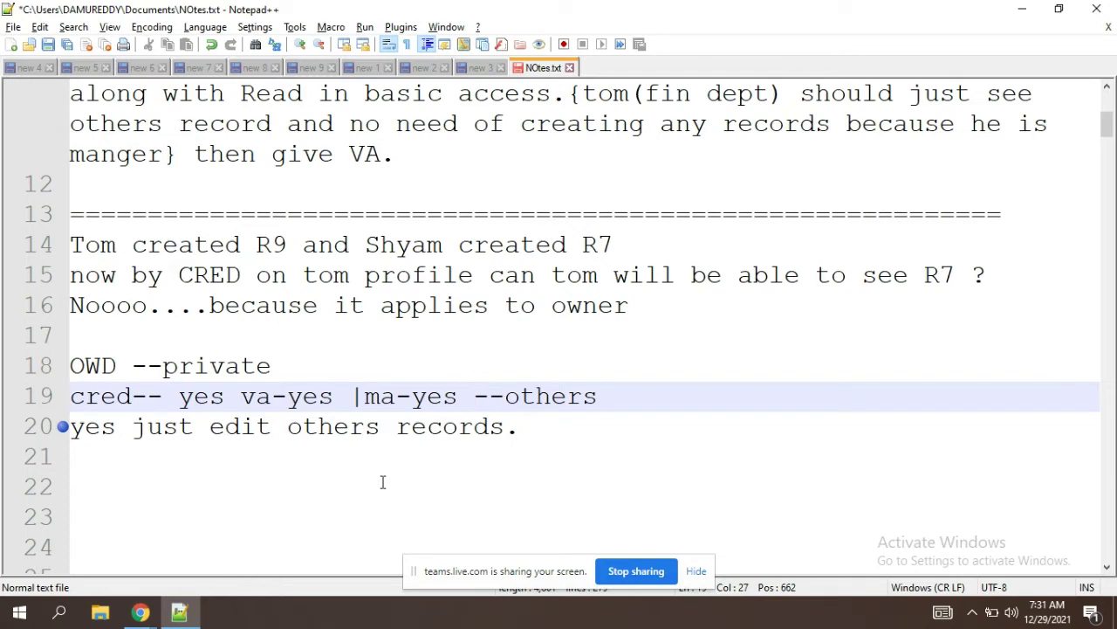
key("alt+Tab")
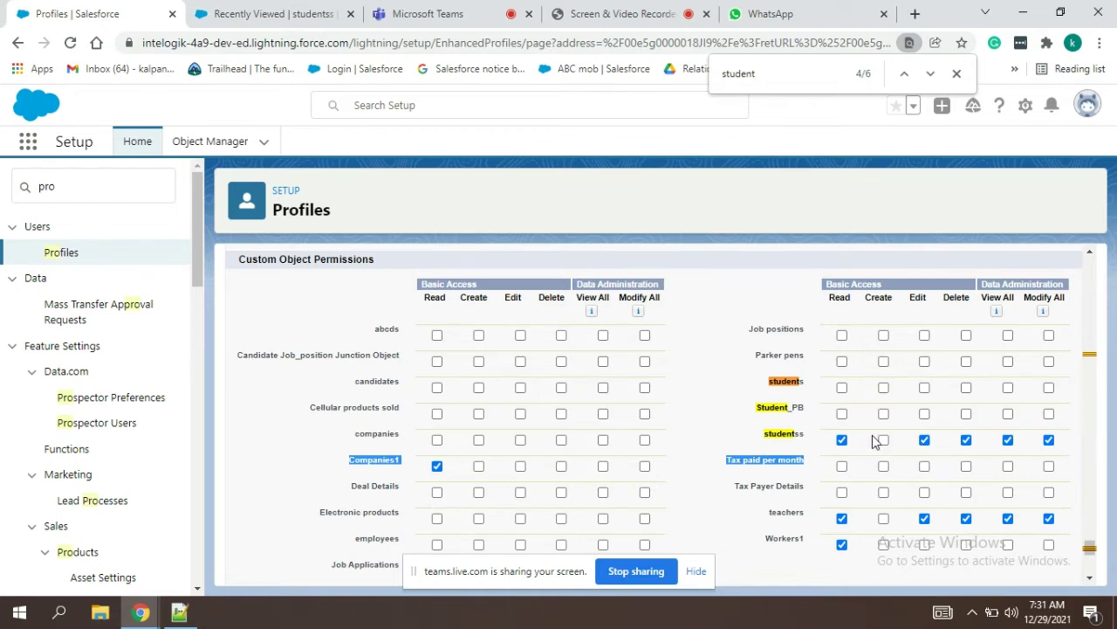
key("alt+Tab")
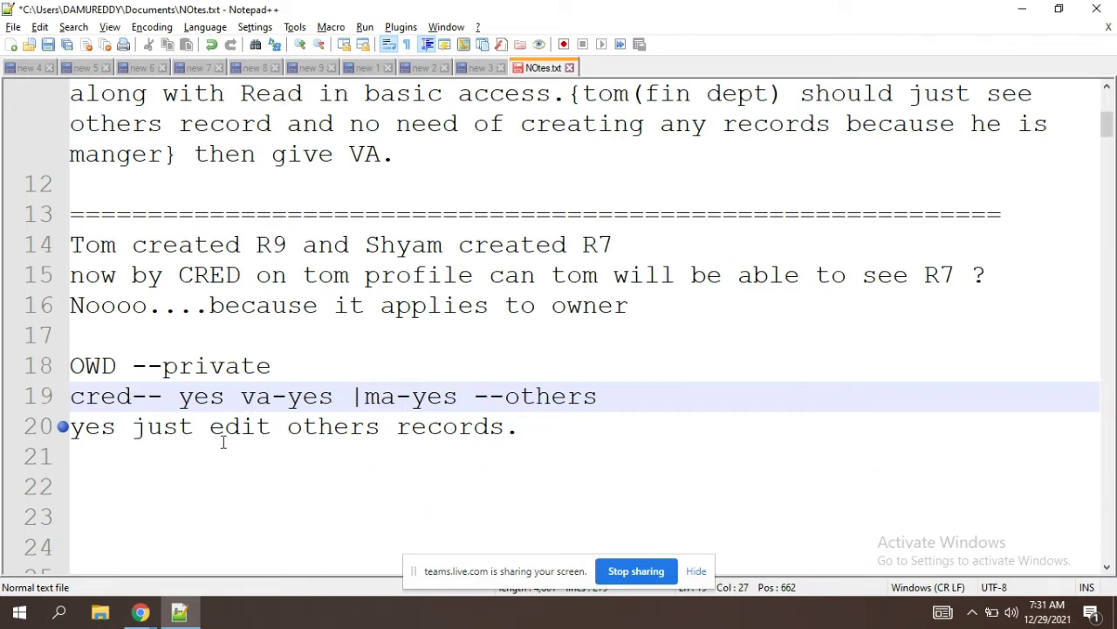
Step: Replace 'edit' on line 20 with 'modify..' and review line 19's 'va-yes |ma-yes'
double_click(251, 428)
type("modify")
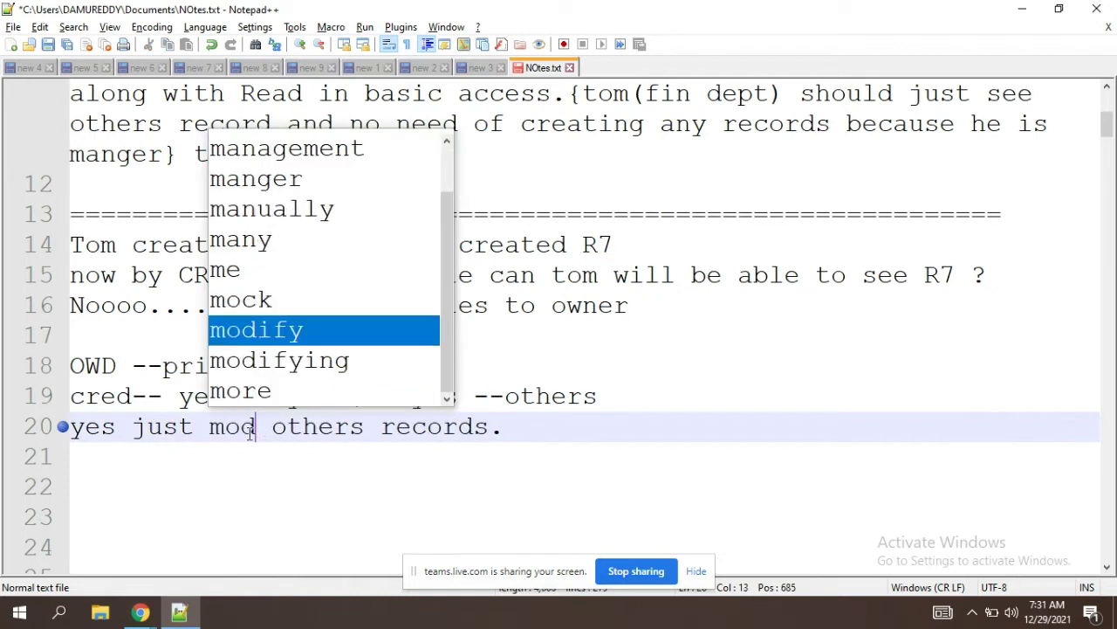
type("..")
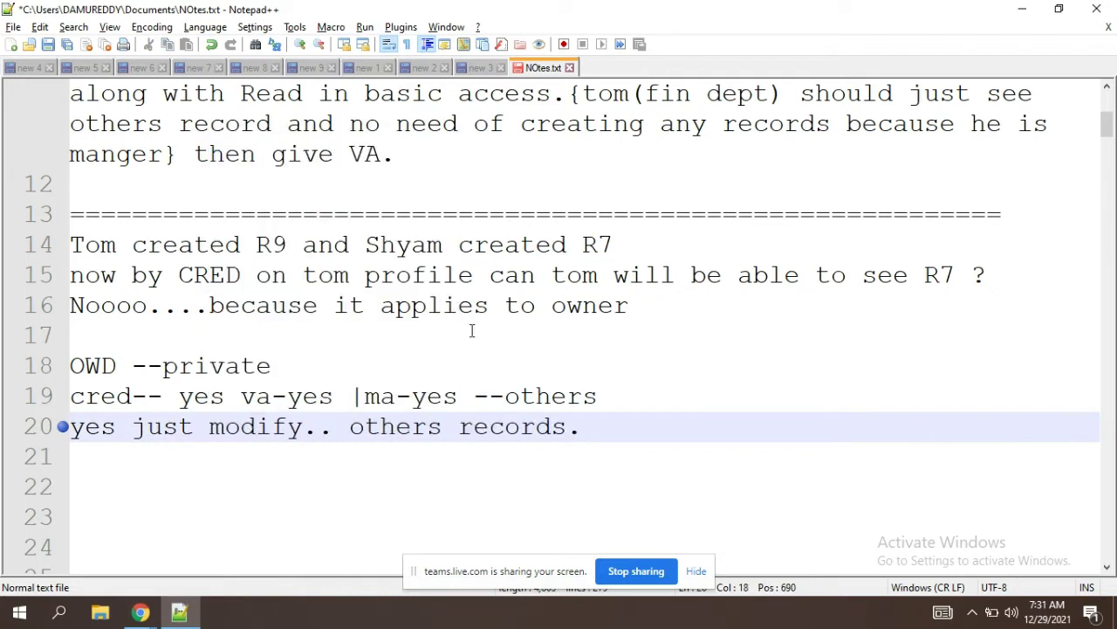
left_click(288, 366)
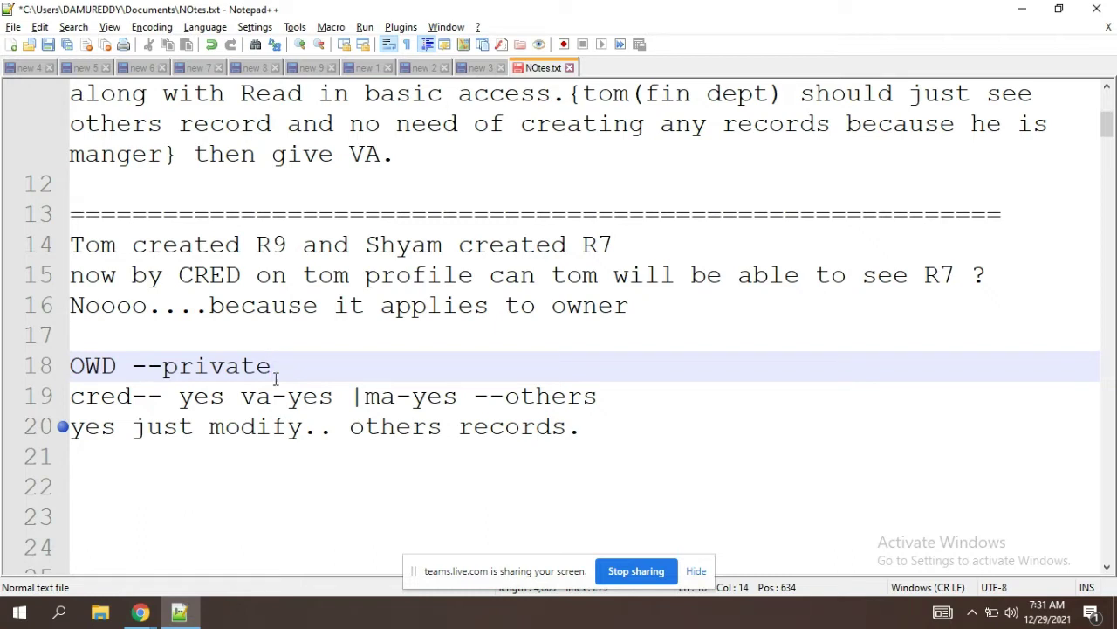
left_click_drag(467, 399, 237, 393)
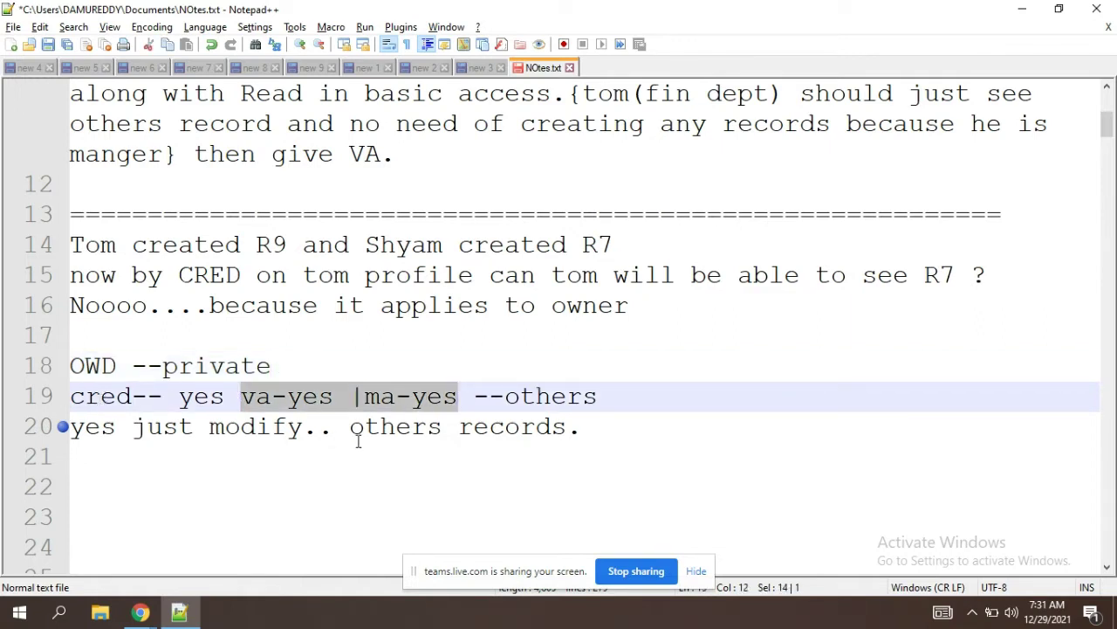
left_click(463, 399)
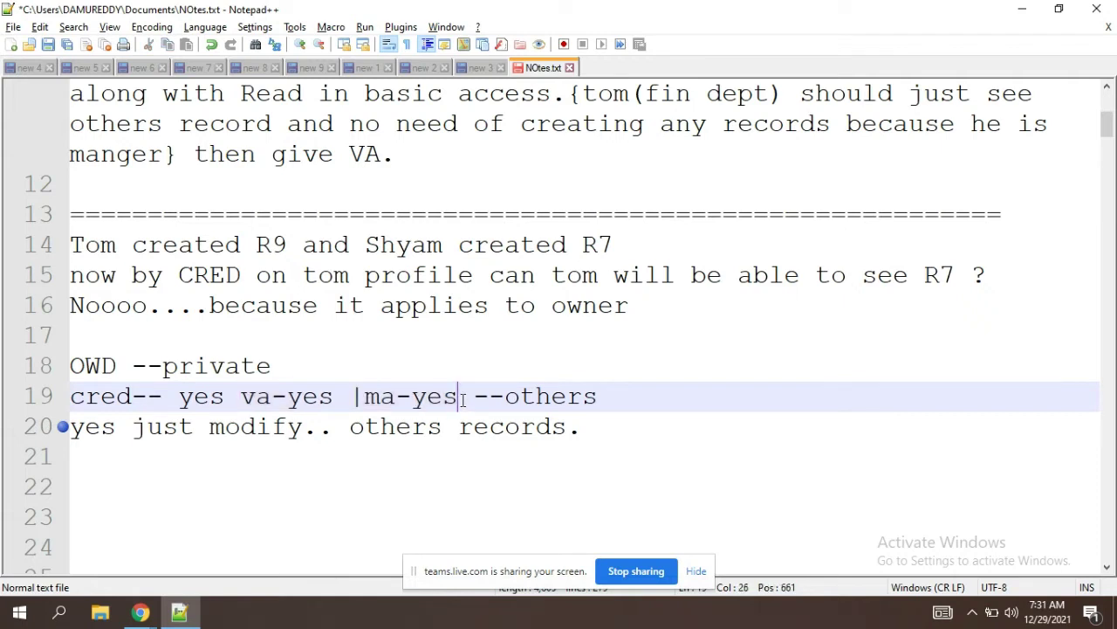
Step: Shorten the OWD value on line 18 from 'private' to 'prw'
left_click(296, 368)
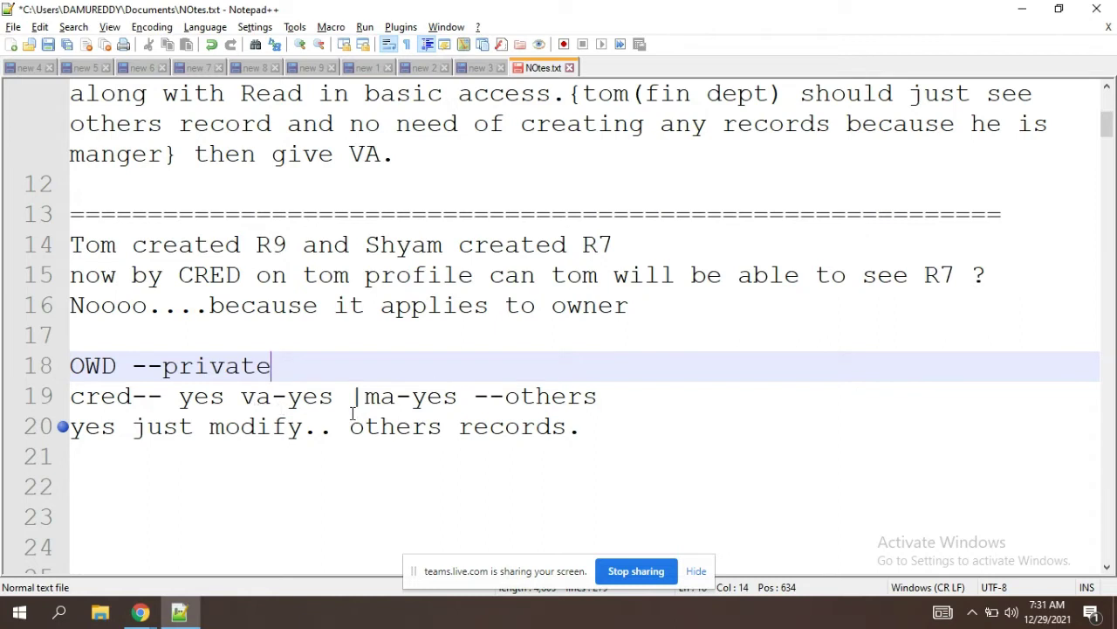
key("shift+Left")
key("shift+Left")
key("shift+Left")
key("shift+Left")
key("shift+Left")
key("shift+Left")
key("shift+Left")
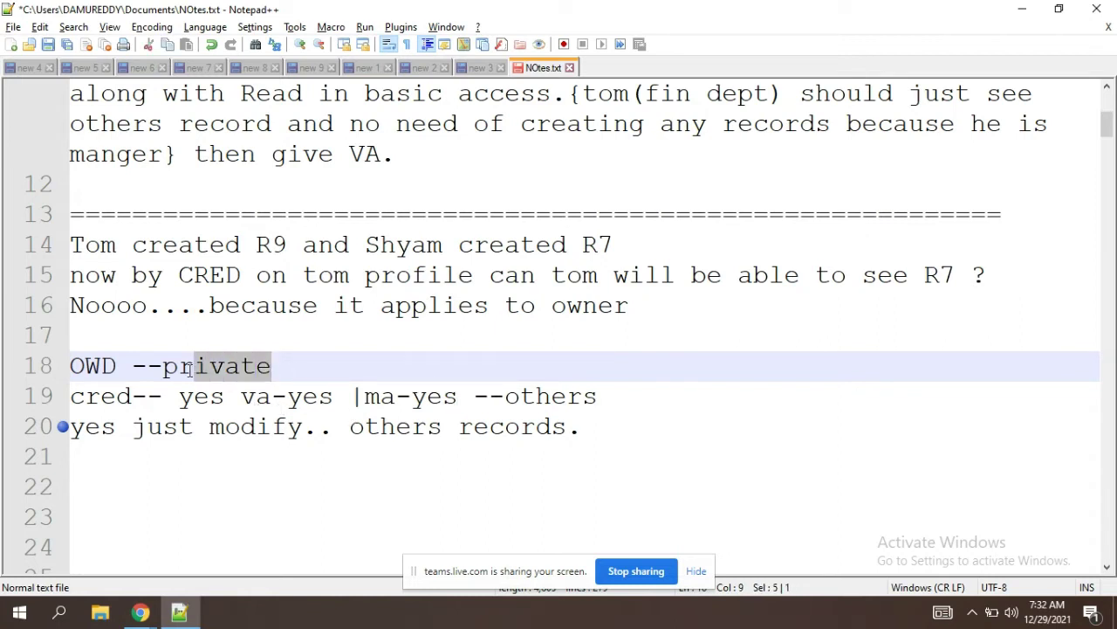
key("Right")
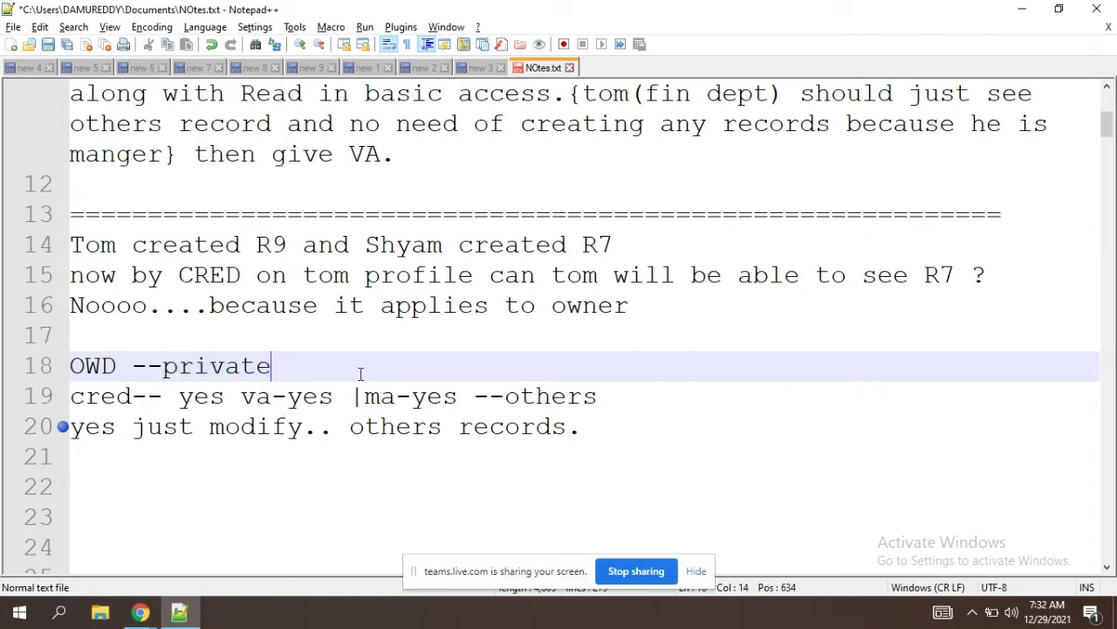
key("BackSpace")
key("BackSpace")
key("BackSpace")
key("BackSpace")
key("BackSpace")
type("o")
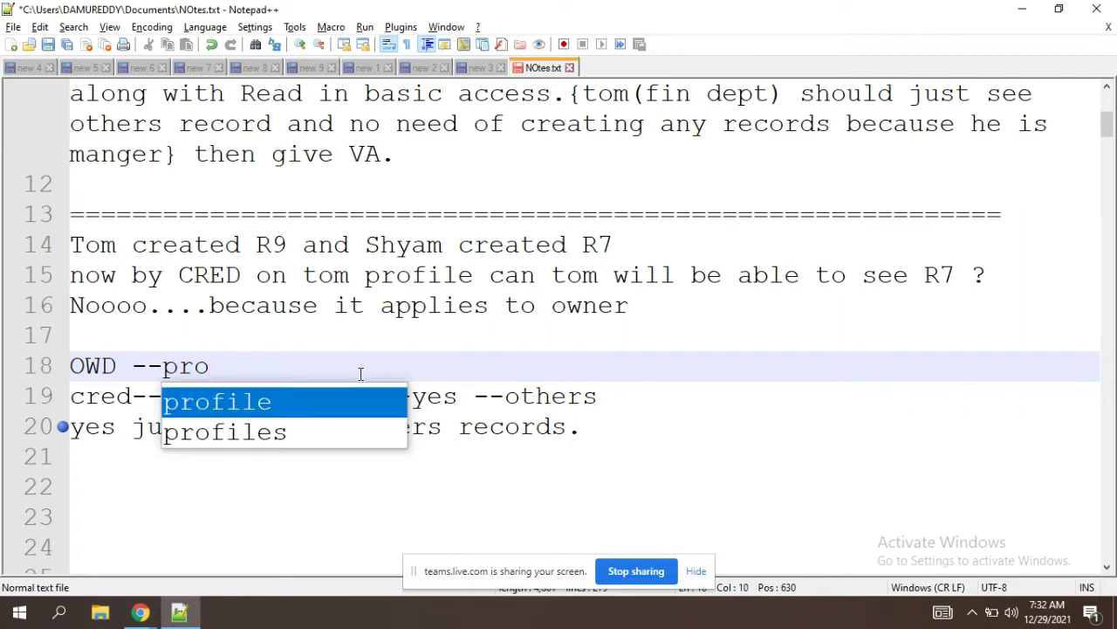
key("Escape")
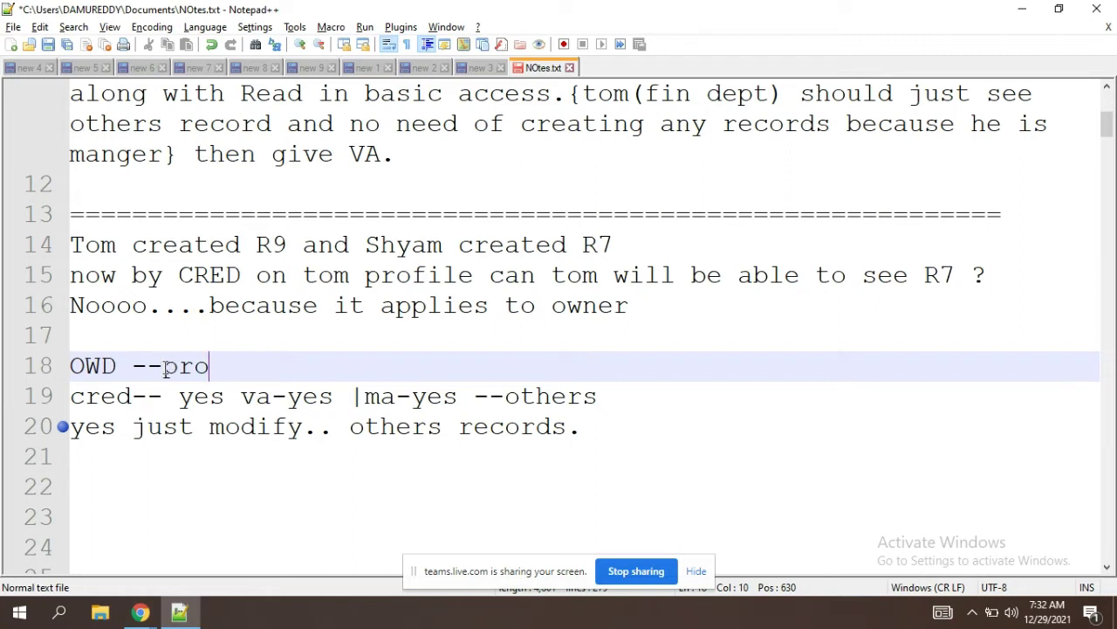
left_click_drag(162, 366, 224, 372)
left_click(228, 373)
key("BackSpace")
type("w")
left_click_drag(227, 373, 166, 373)
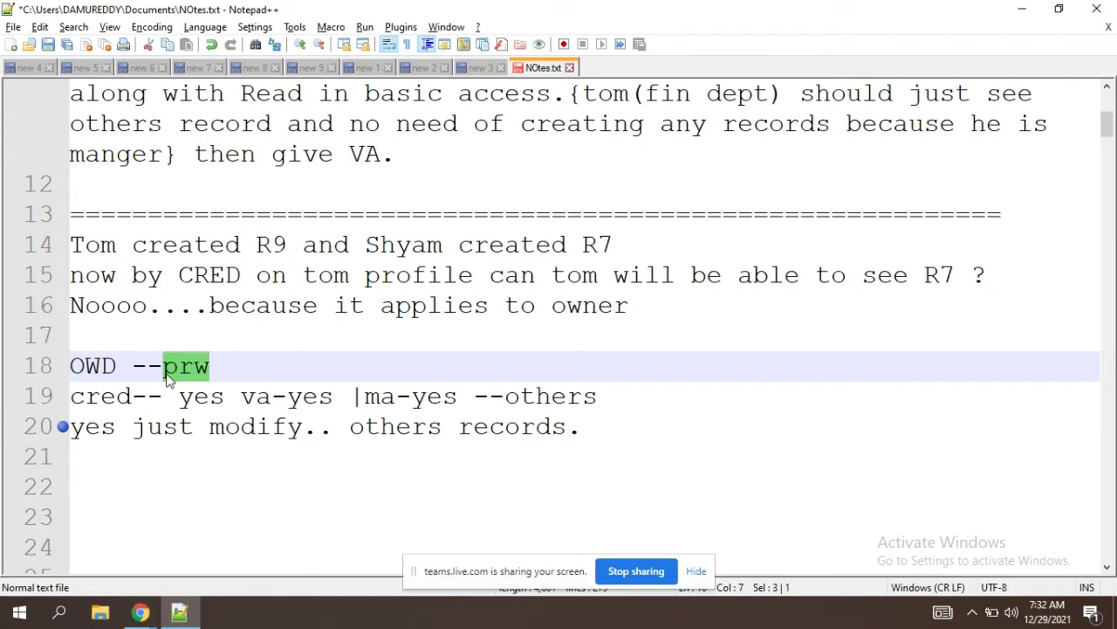
Step: Trim line 20 to 'yes just.. others records.' and select lines 18–20
double_click(234, 426)
type("prw ")
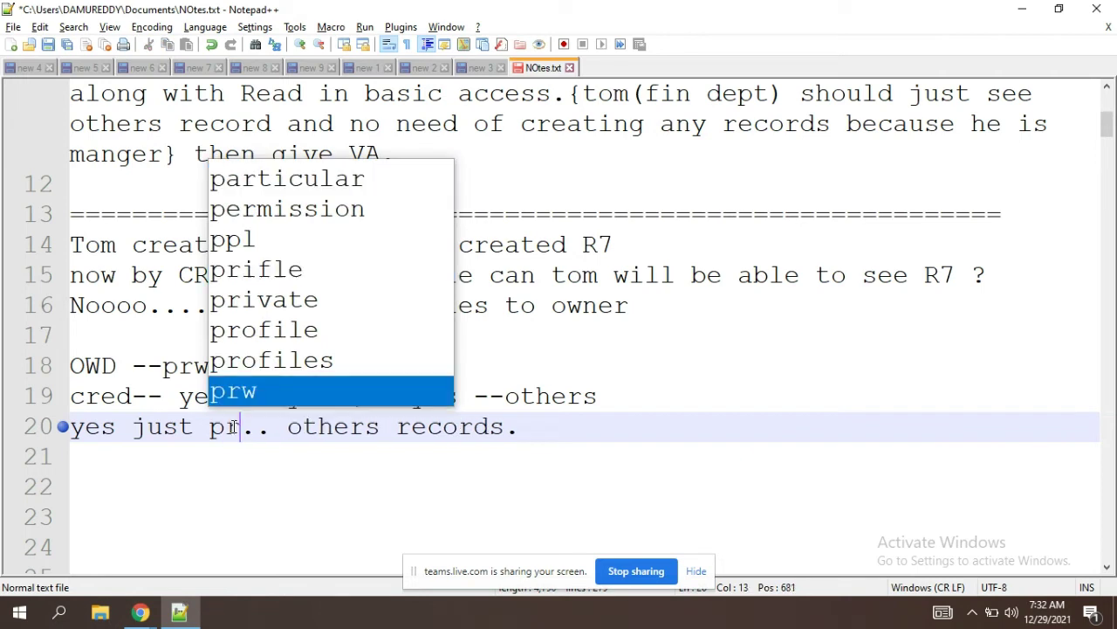
type("and D")
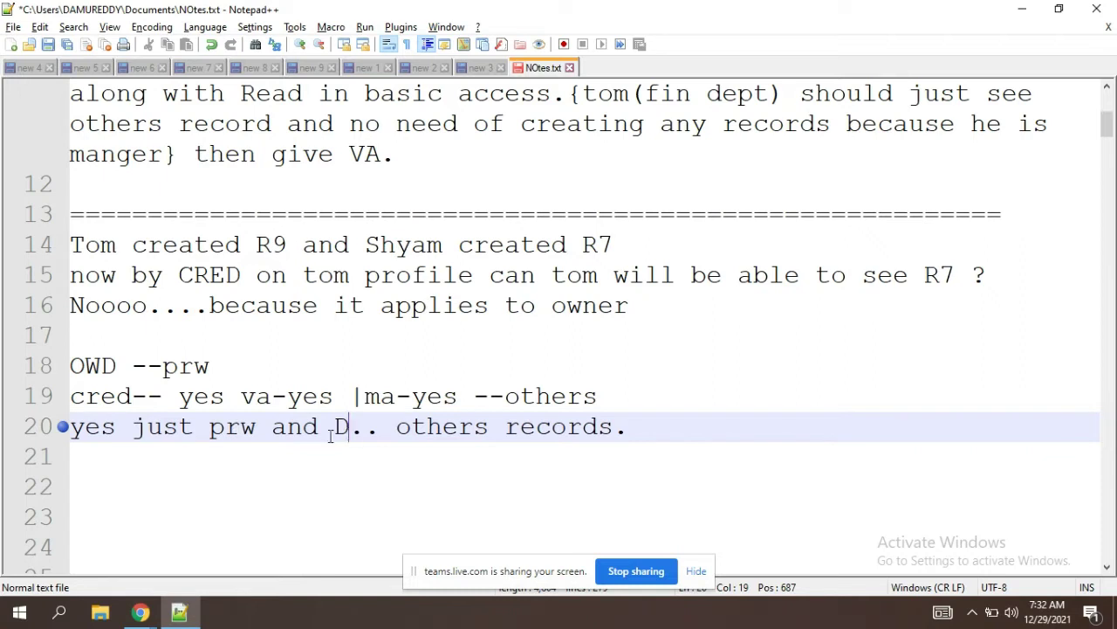
left_click(211, 441, "shift")
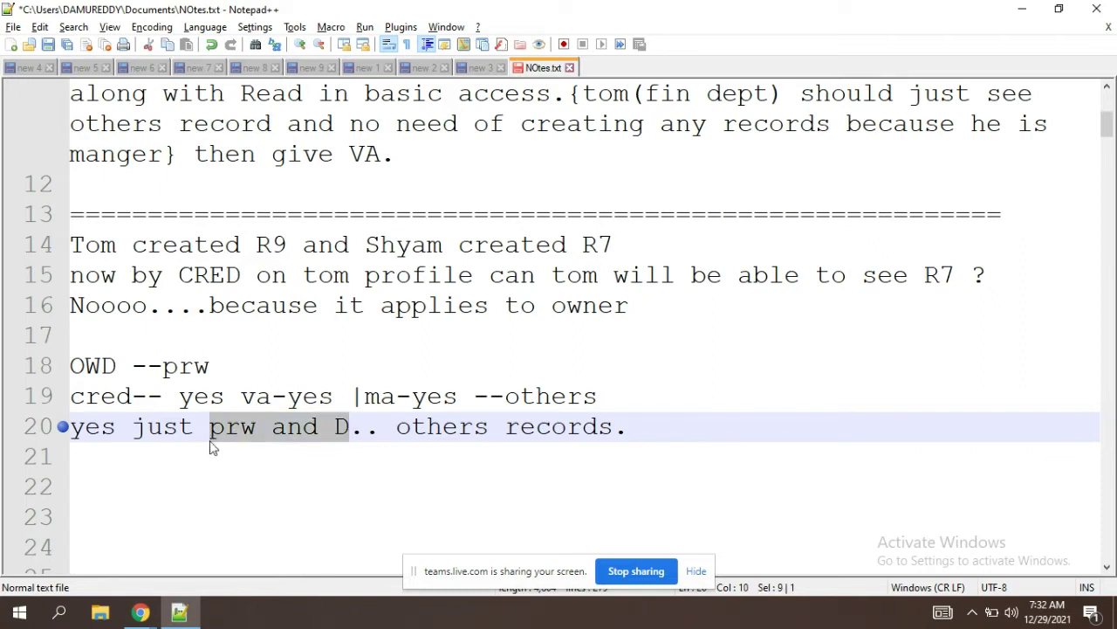
key("Delete")
key("BackSpace")
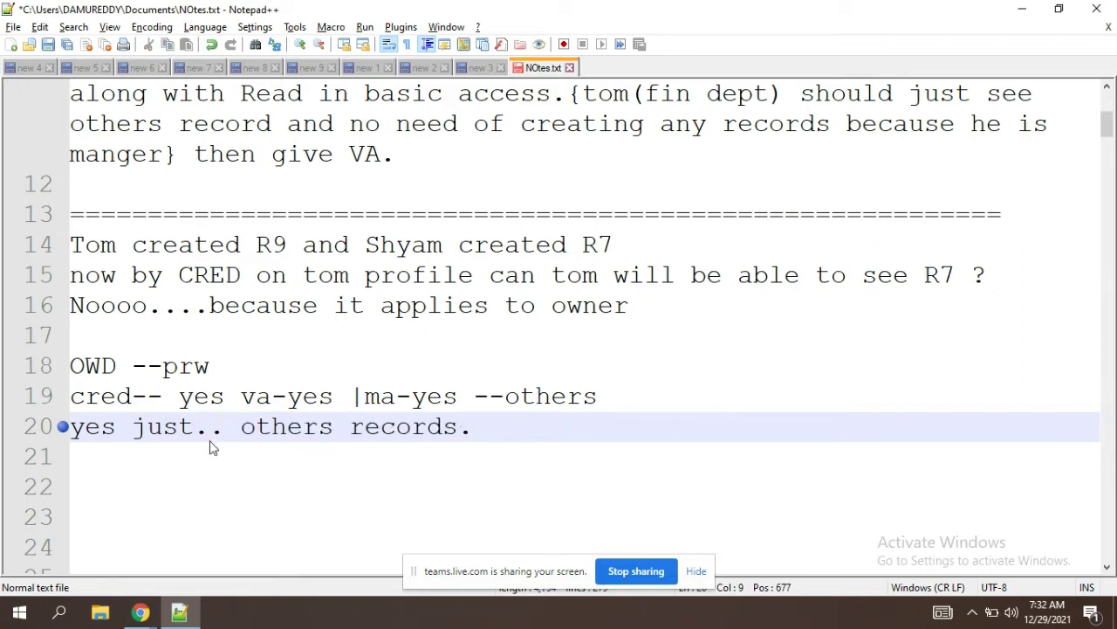
left_click(519, 414)
left_click_drag(491, 433, 39, 371)
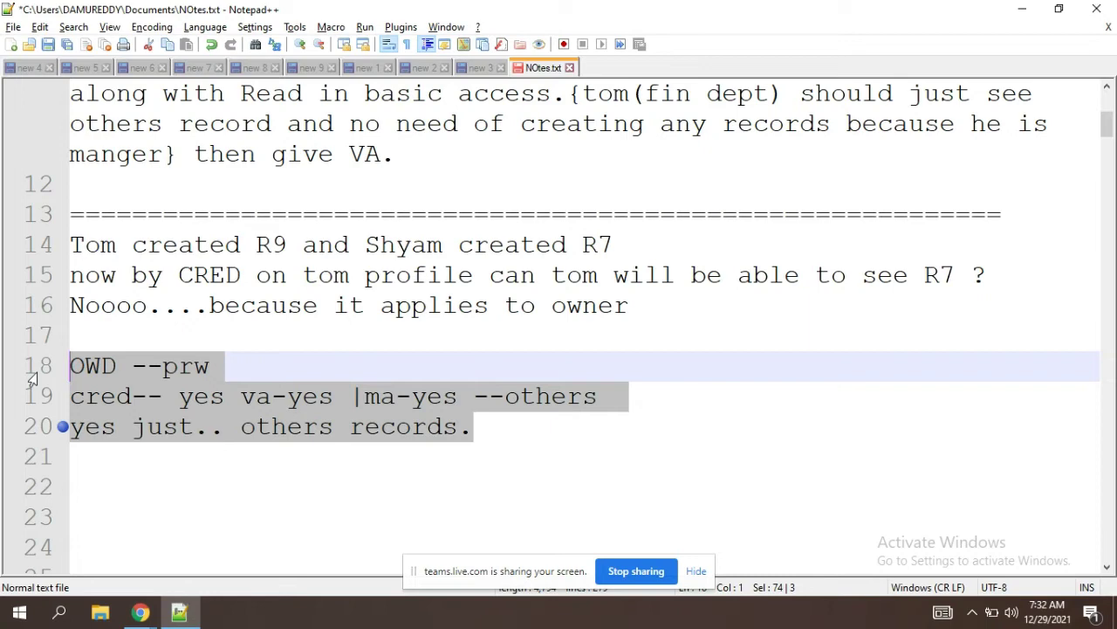
Step: On the profile, tick Create and clear View All and Modify All for studentss
key("alt+Tab")
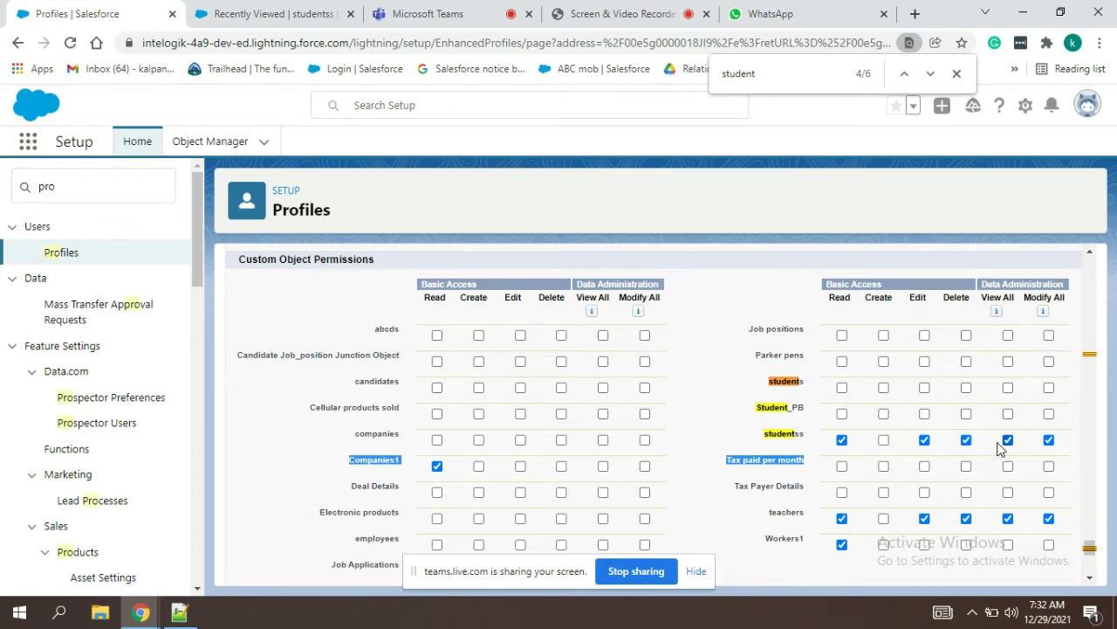
left_click(694, 575)
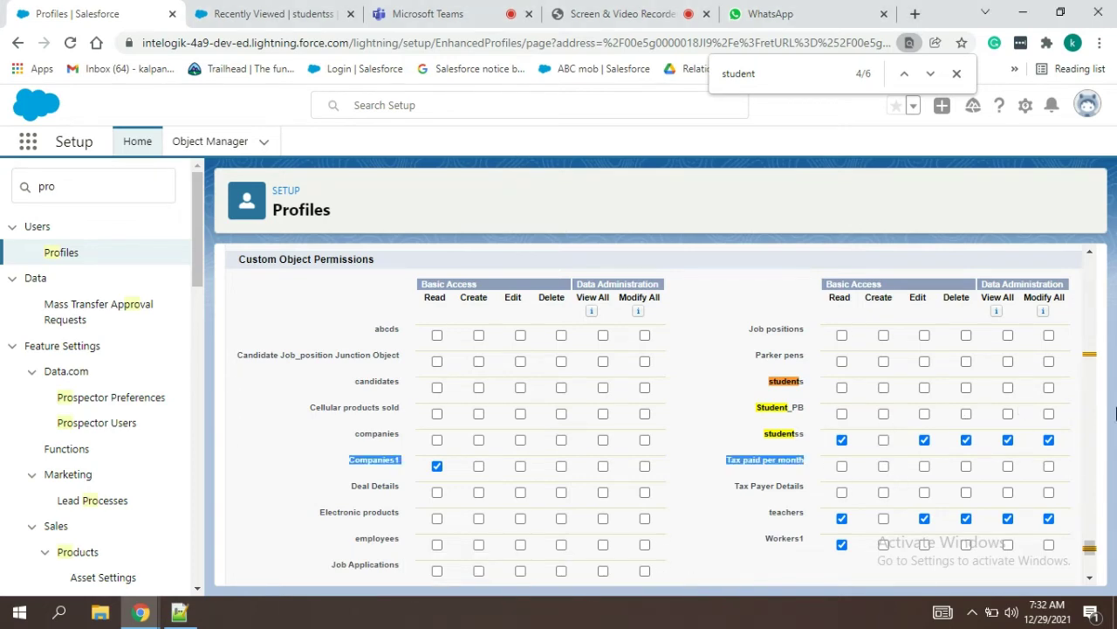
left_click(883, 440)
left_click(1009, 440)
mouse_move(1090, 548)
left_mouse_down()
mouse_move(1090, 417)
mouse_move(1090, 563)
left_mouse_up()
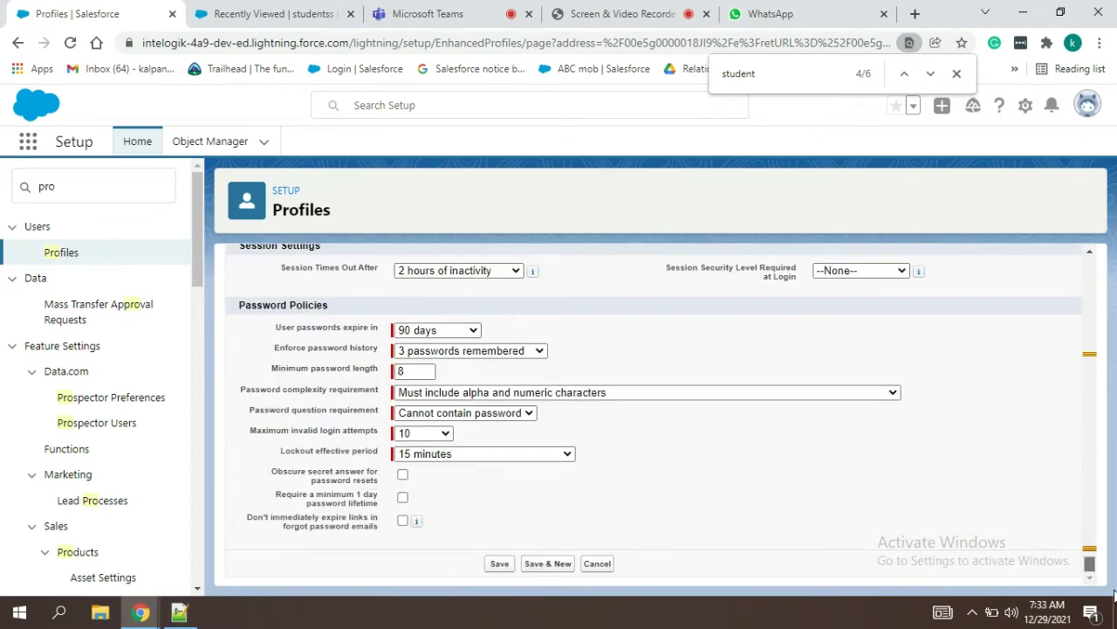
key("alt+Tab")
key("alt+Tab")
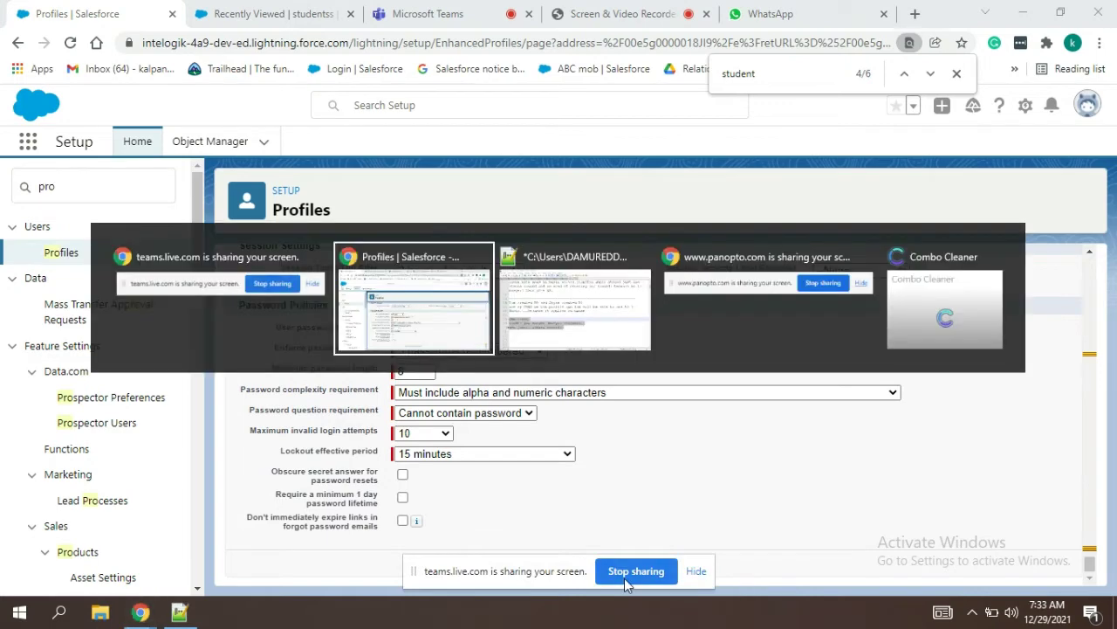
key("alt+Tab")
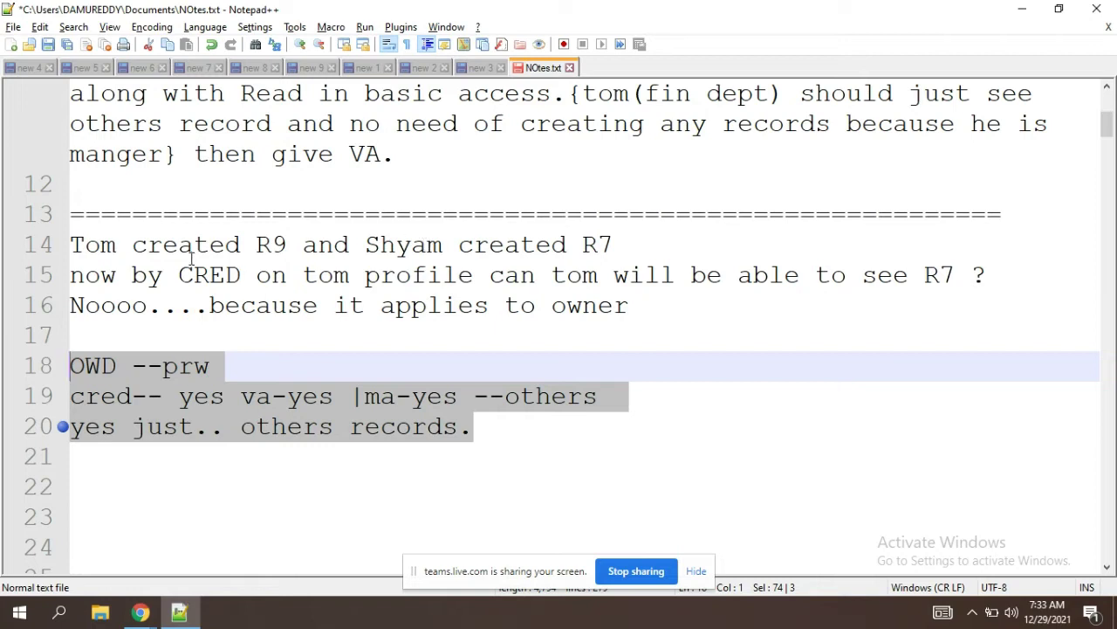
Step: Highlight the second creator's name on line 14 while discussing record ownership
left_click(436, 247)
double_click(435, 246)
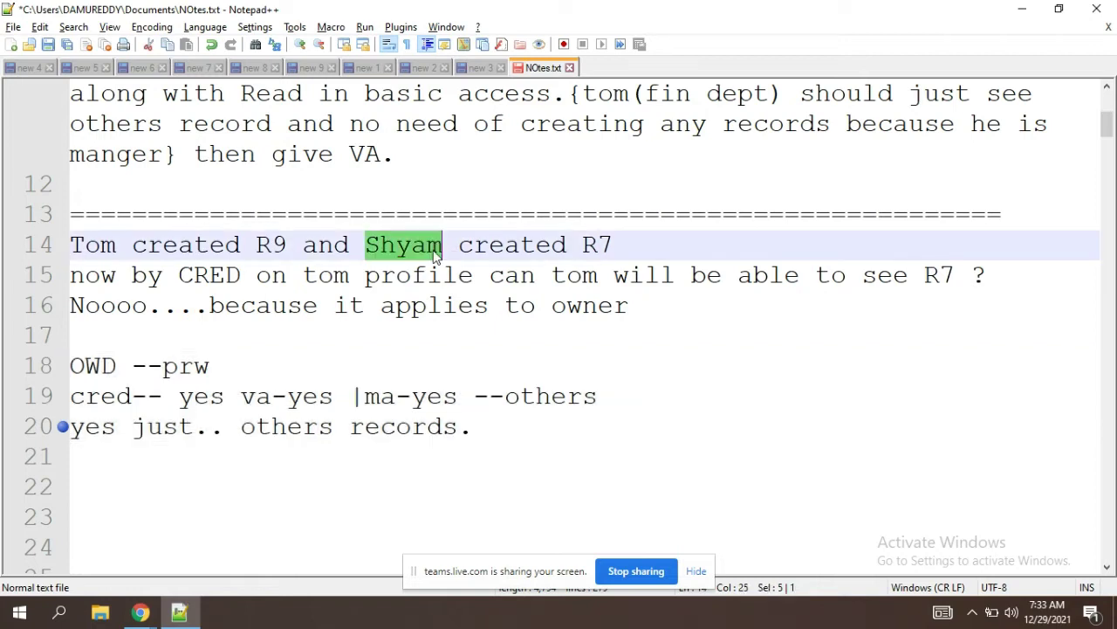
left_click(632, 248)
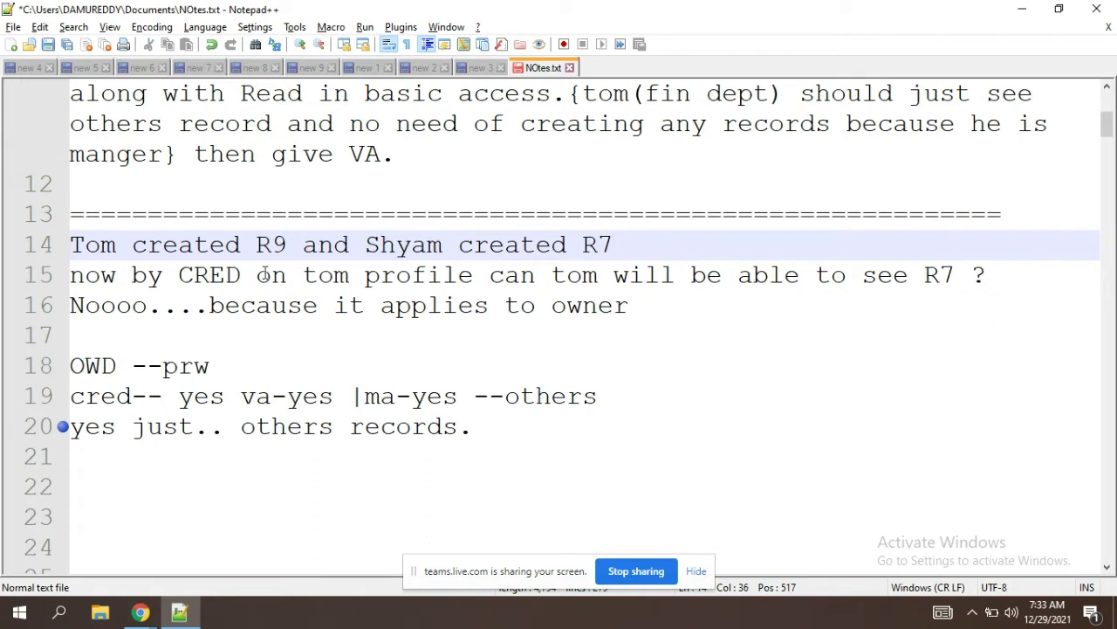
left_click(297, 245)
double_click(388, 248)
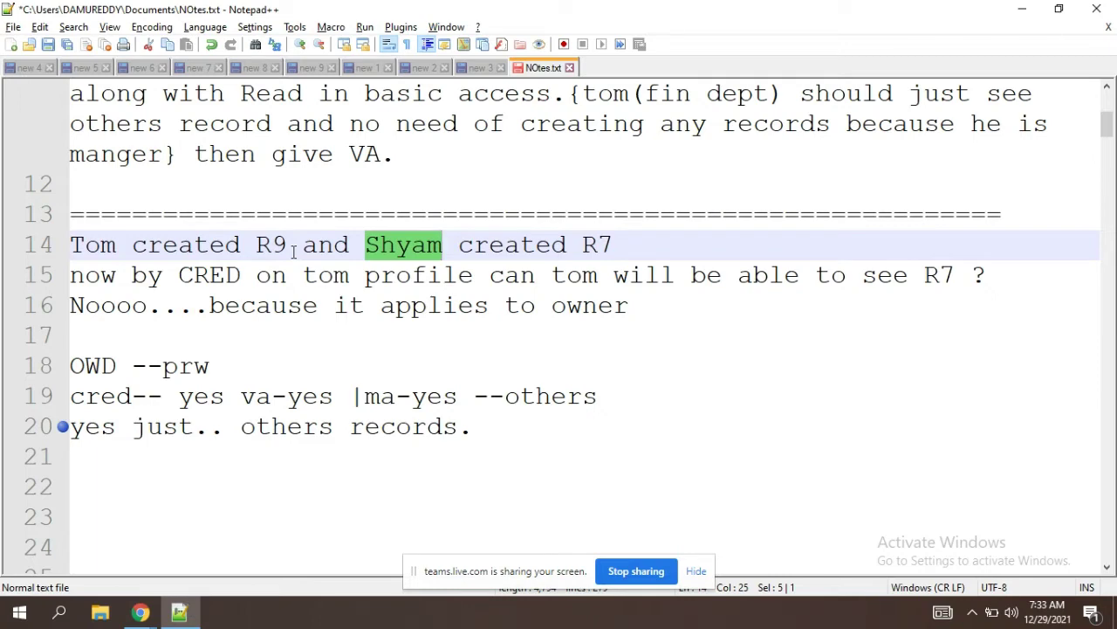
key("alt+Tab")
key("alt+Tab")
key("alt+Tab")
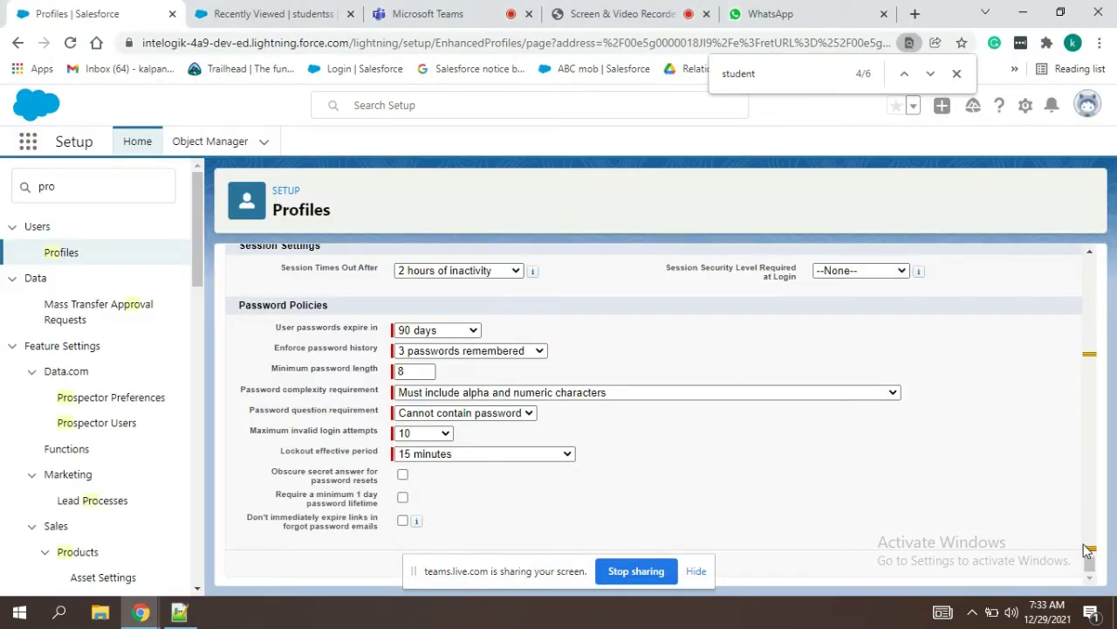
Step: Scroll to the top of the Fin Dept (Dec) profile edit page and save it
scroll(1089, 558, "up", 3)
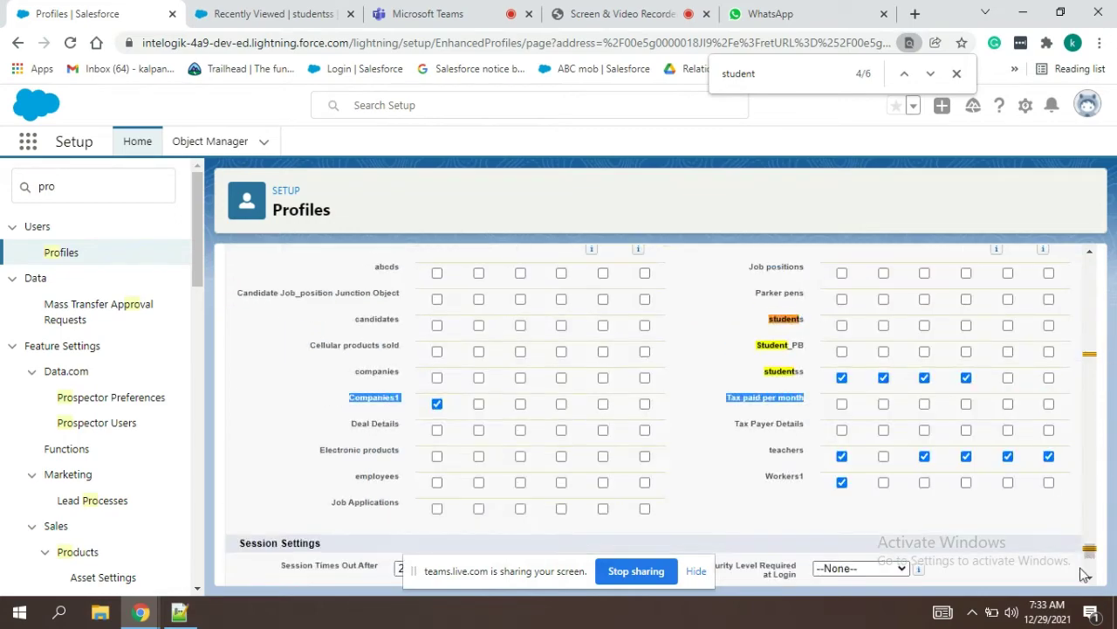
left_click_drag(1089, 550, 1104, 246)
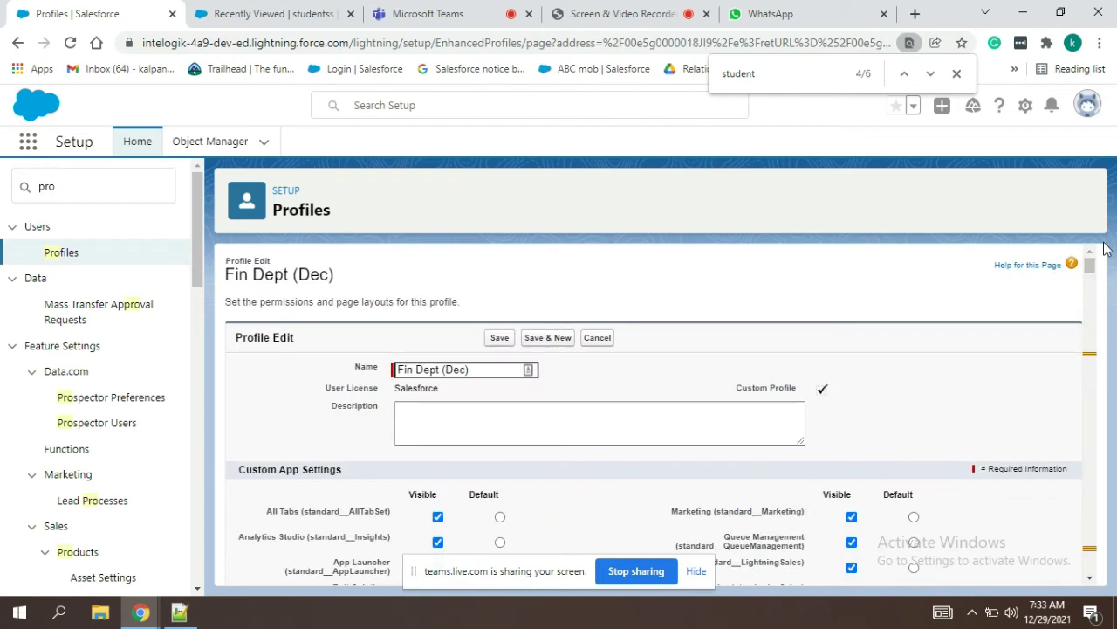
left_click(495, 339)
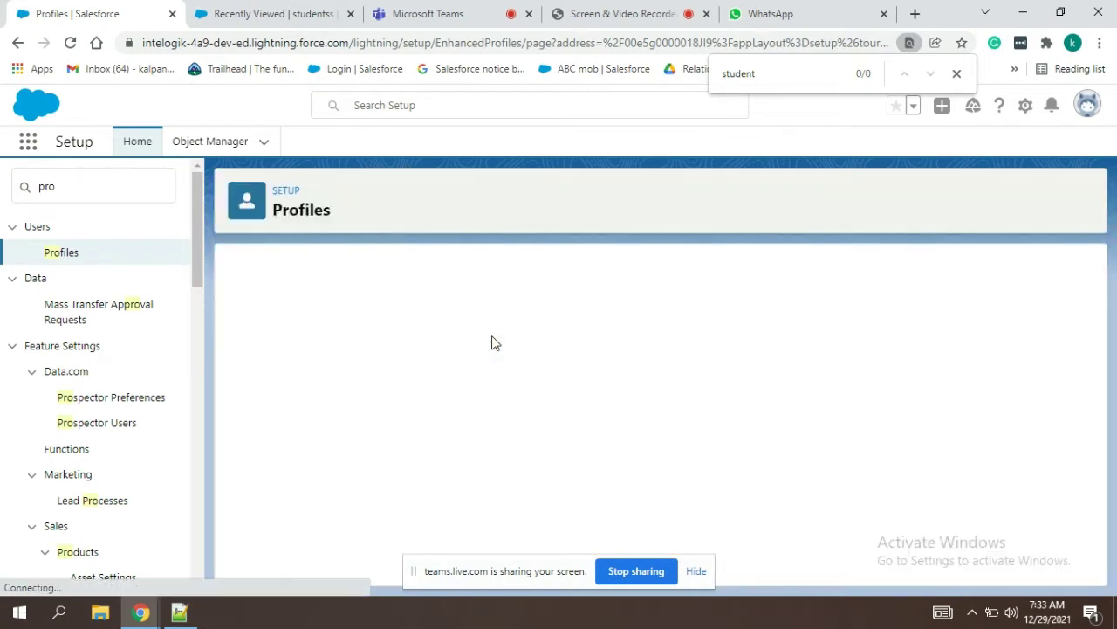
left_click_drag(66, 185, 2, 185)
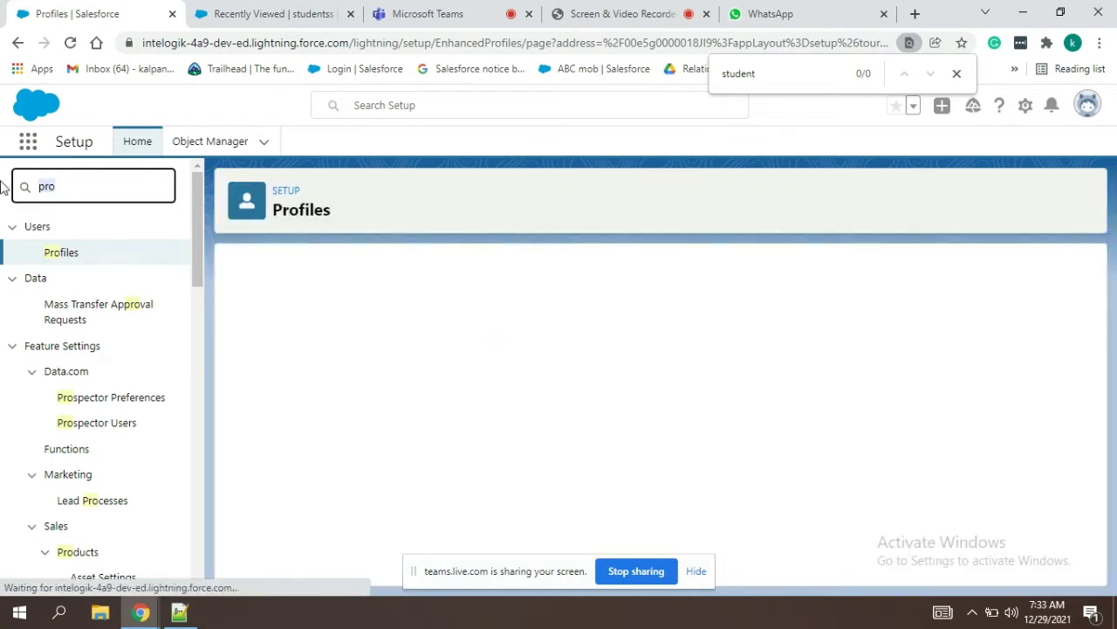
Step: Search Setup Quick Find for 'sharing' and open Sharing Settings
type("d")
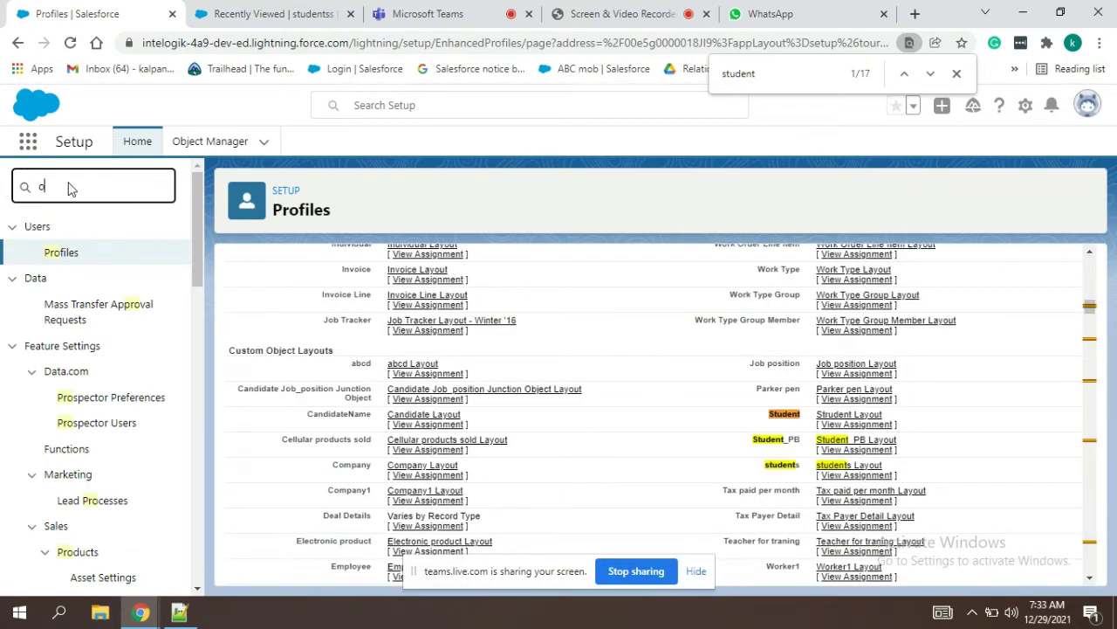
key("BackSpace")
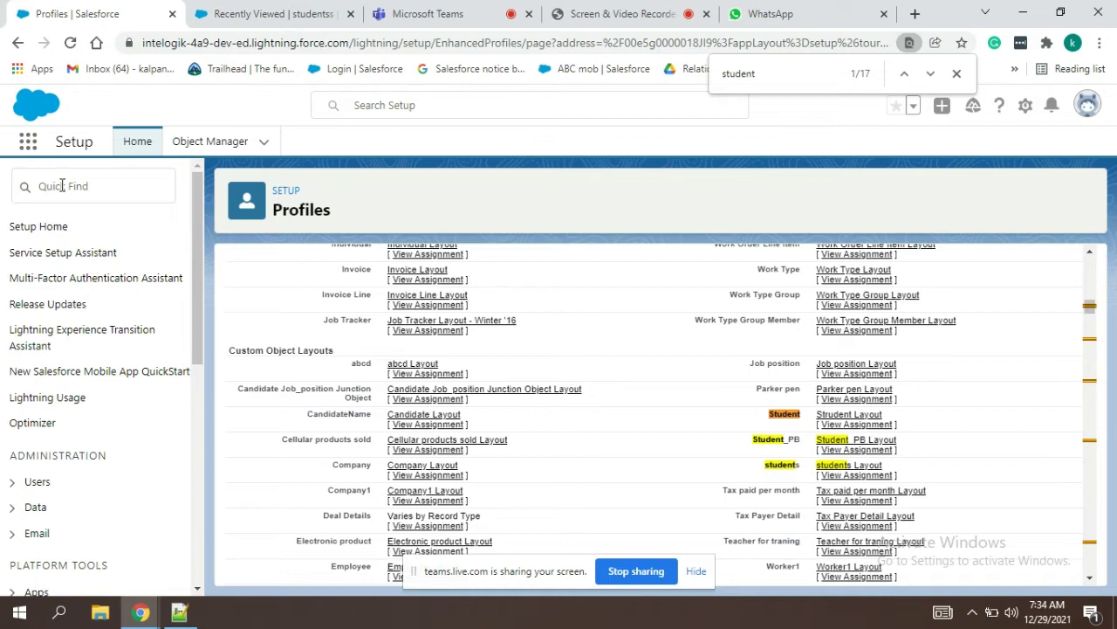
left_click(696, 572)
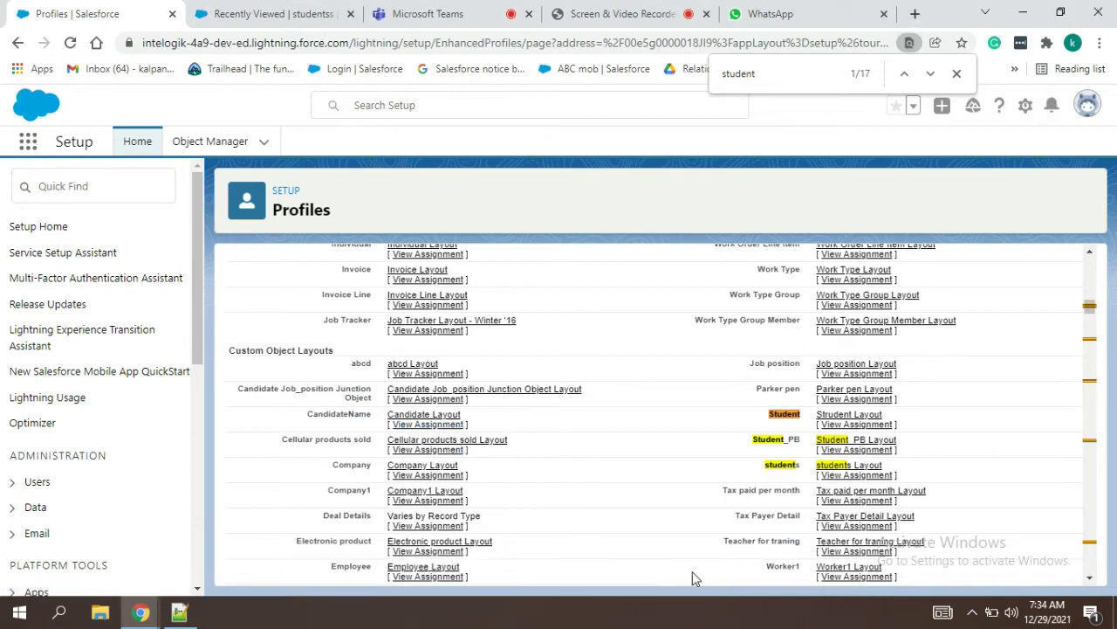
left_click(80, 193)
type("sharing")
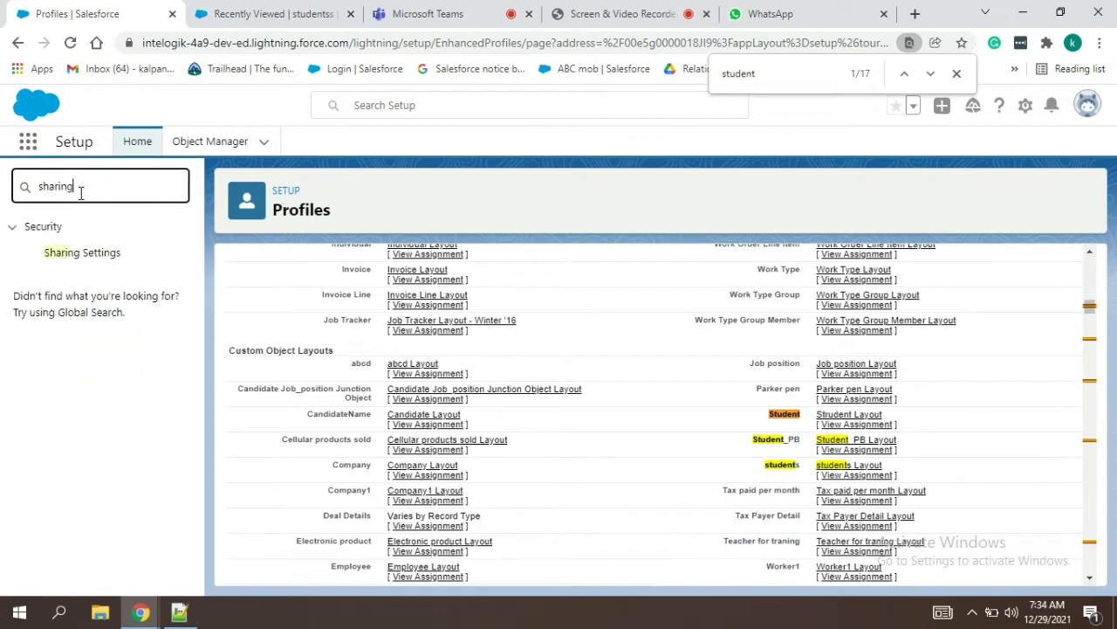
left_click(97, 255)
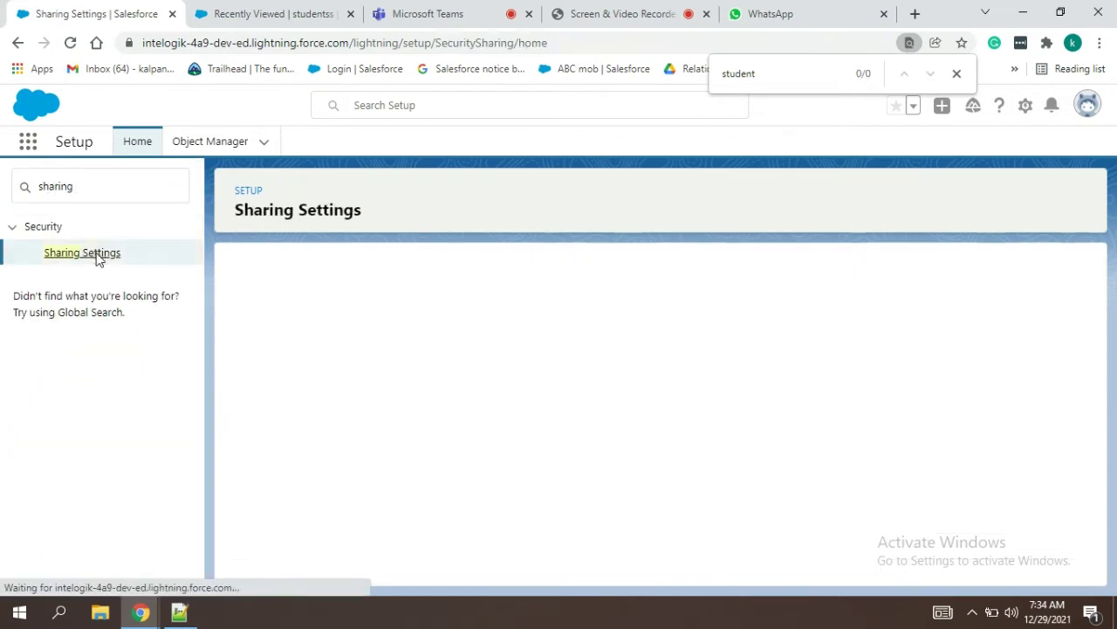
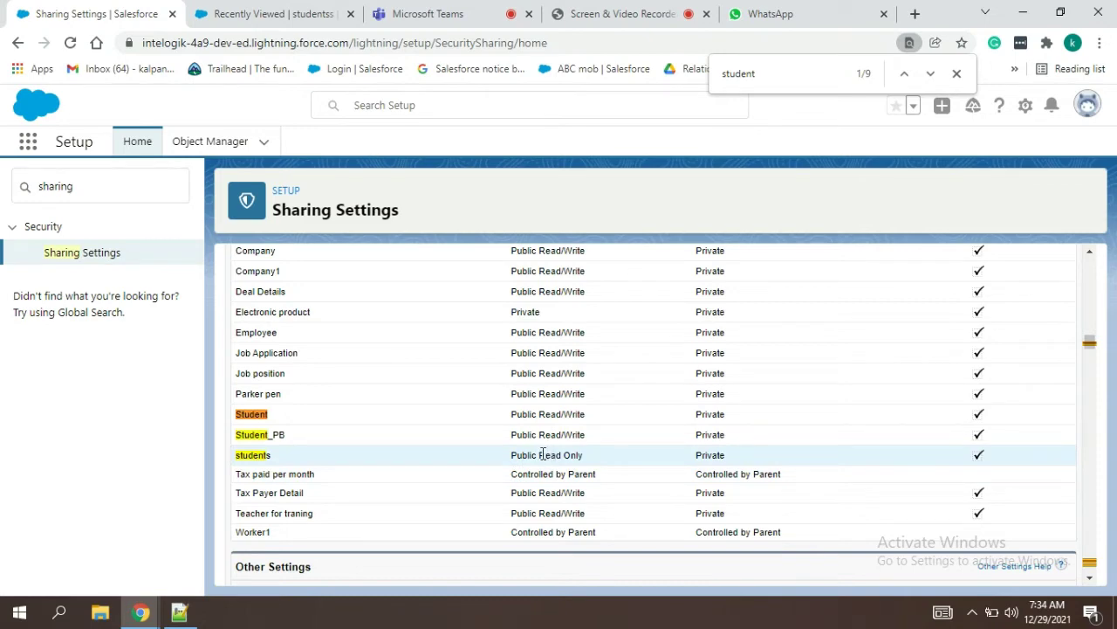
Step: Point out the students object's Public Read Only access, then start editing the Organization-Wide Defaults
left_click_drag(540, 454, 599, 464)
left_click(599, 464)
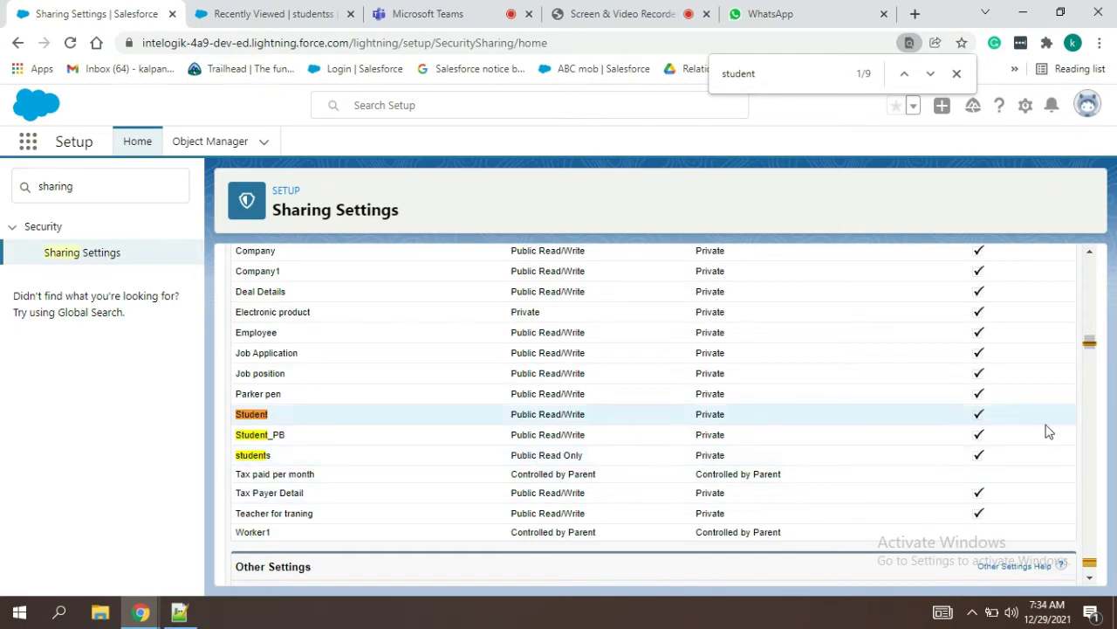
left_click(1090, 578)
left_click(1089, 577)
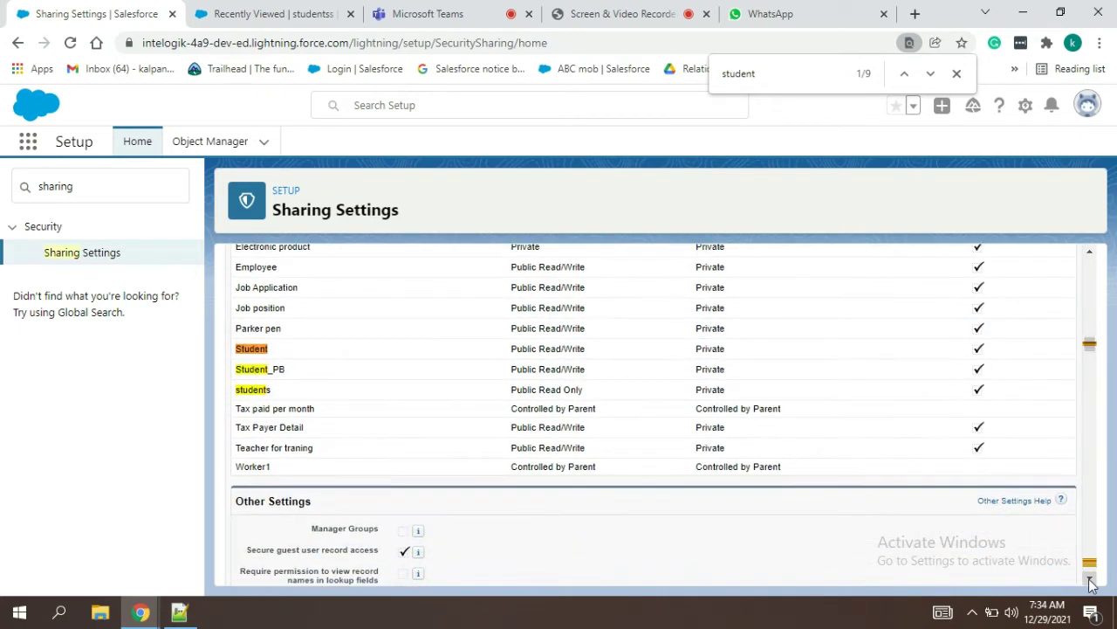
left_click_drag(1090, 347, 1103, 202)
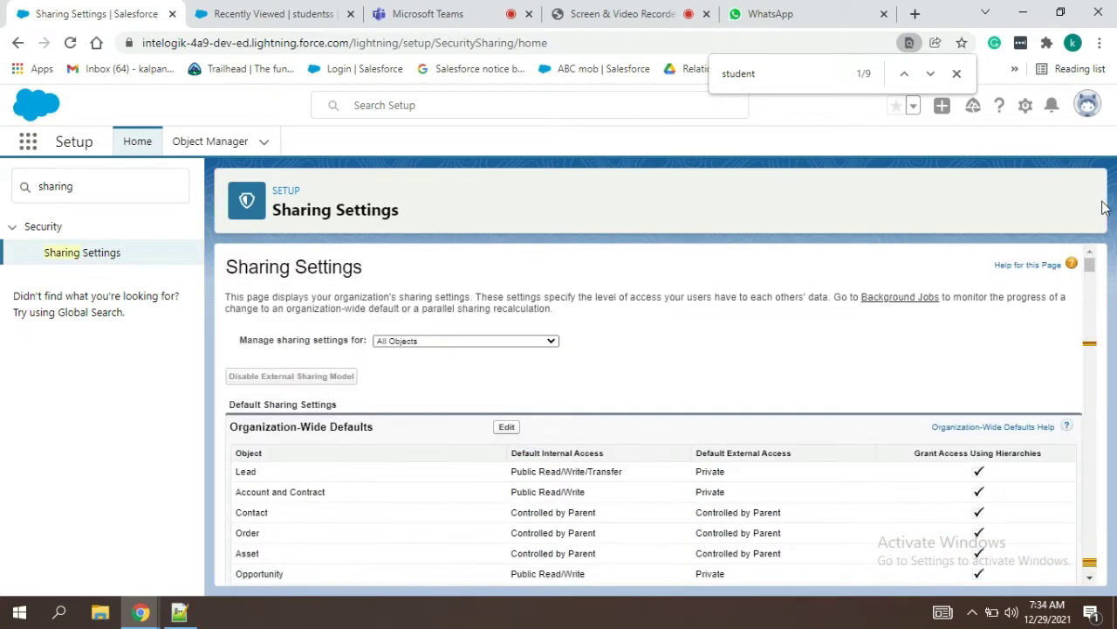
left_click(508, 426)
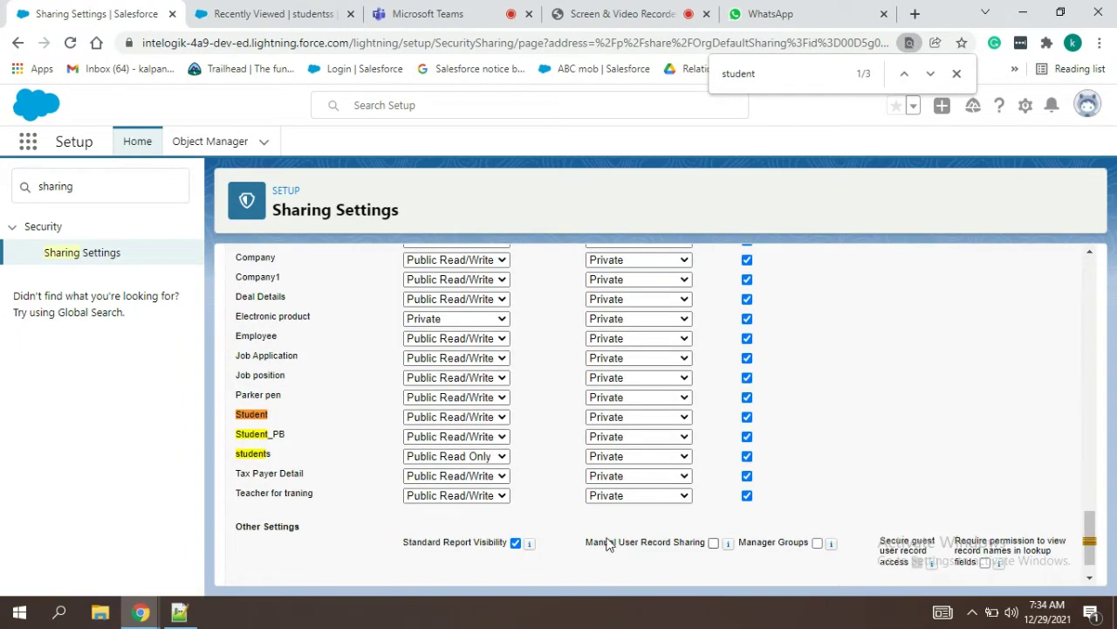
Step: Change the students object's Default Internal Access to Private and save the defaults
left_click(470, 460)
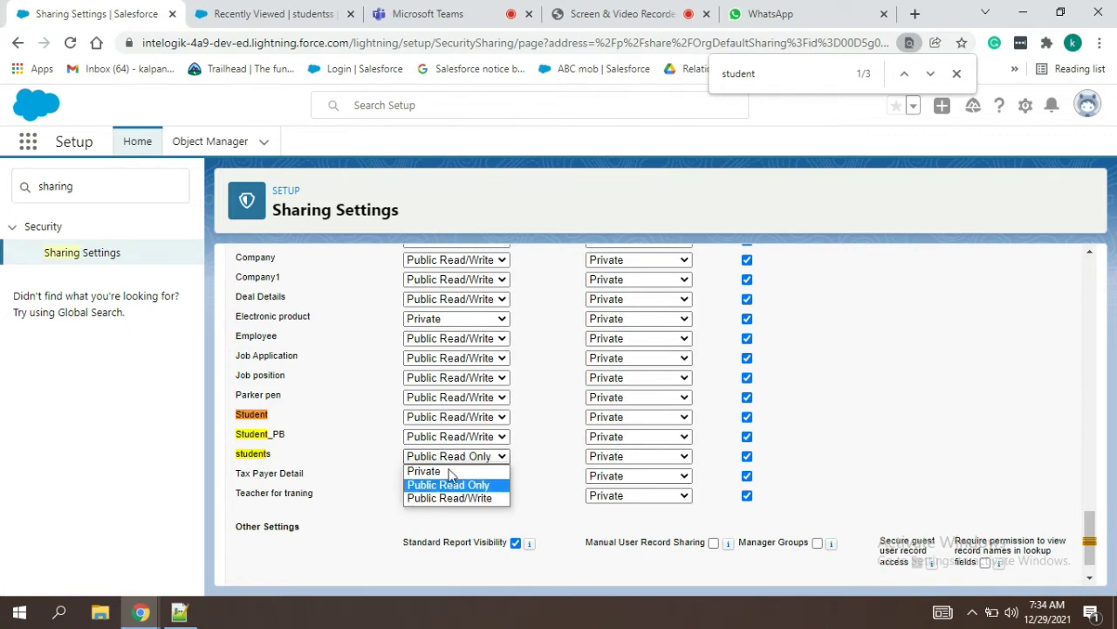
left_click(449, 467)
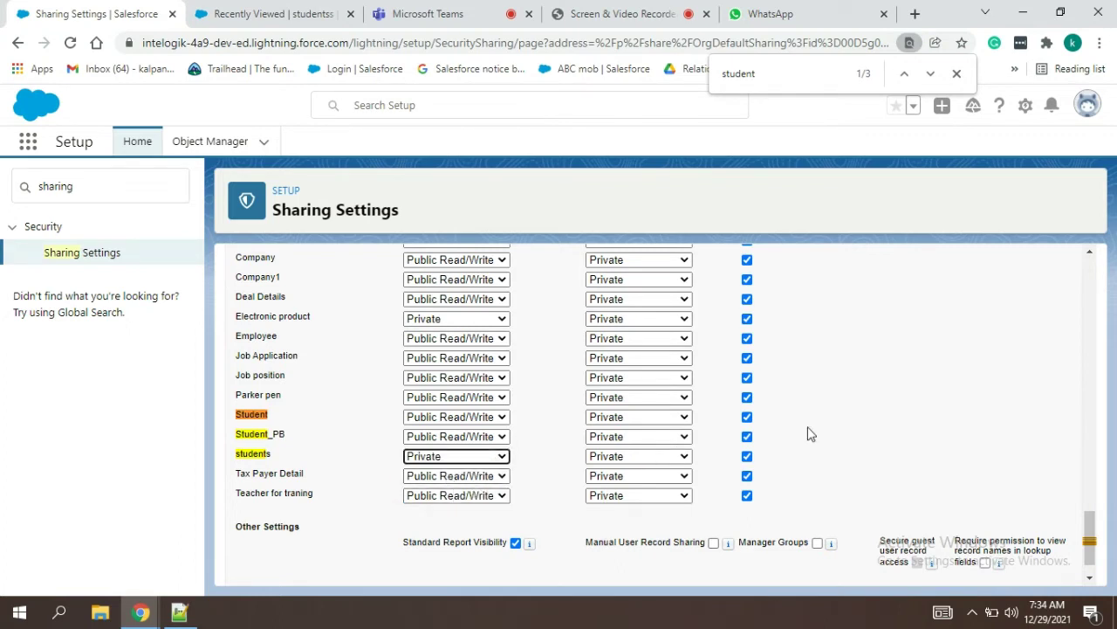
left_click_drag(1096, 522, 1091, 387)
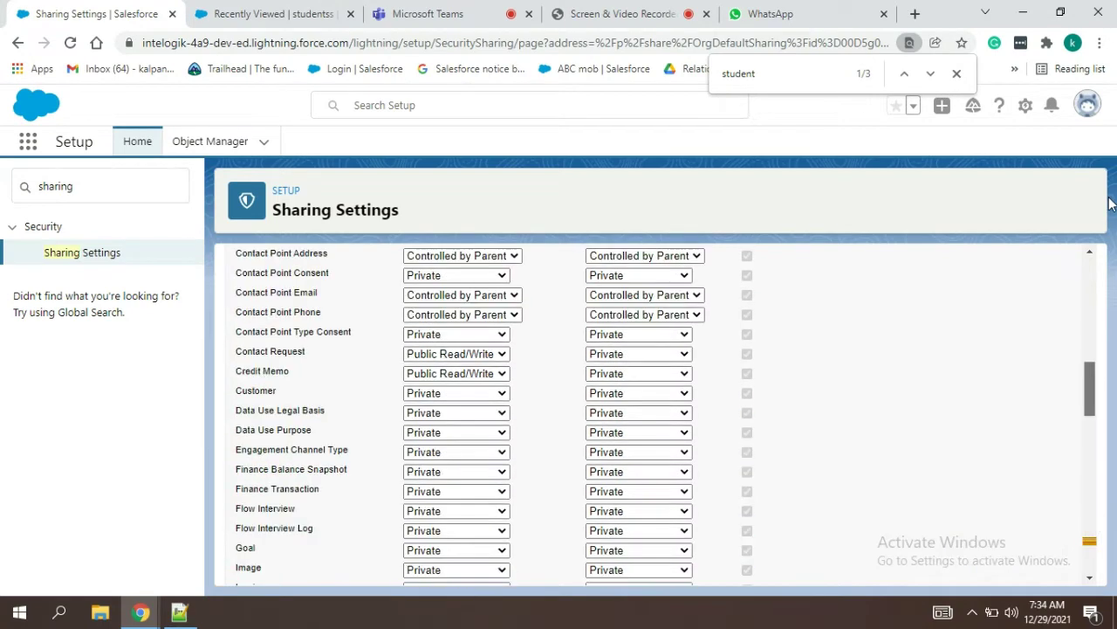
scroll(1090, 325, "up", 10)
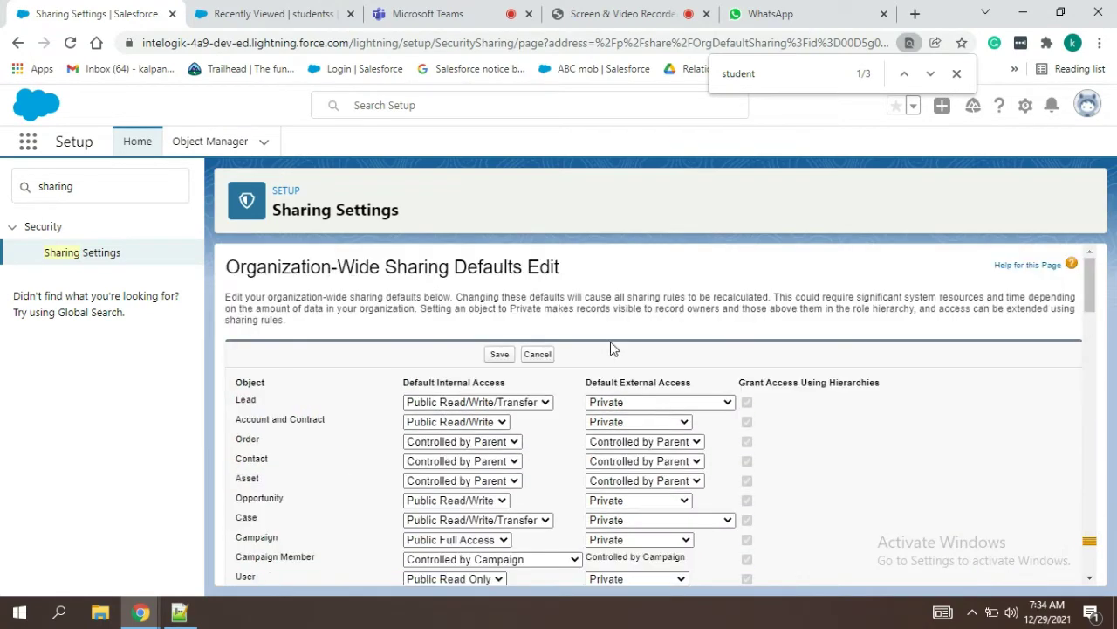
left_click(499, 354)
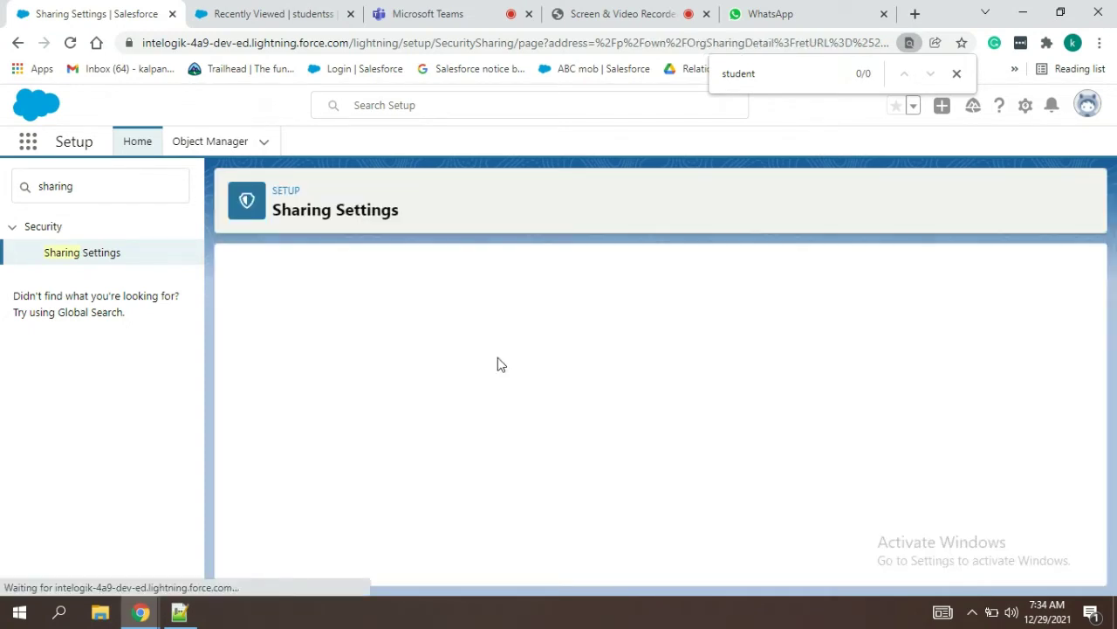
Step: Close the find bar and select, then deselect, the 'sharing' Quick Find text
left_click(957, 77)
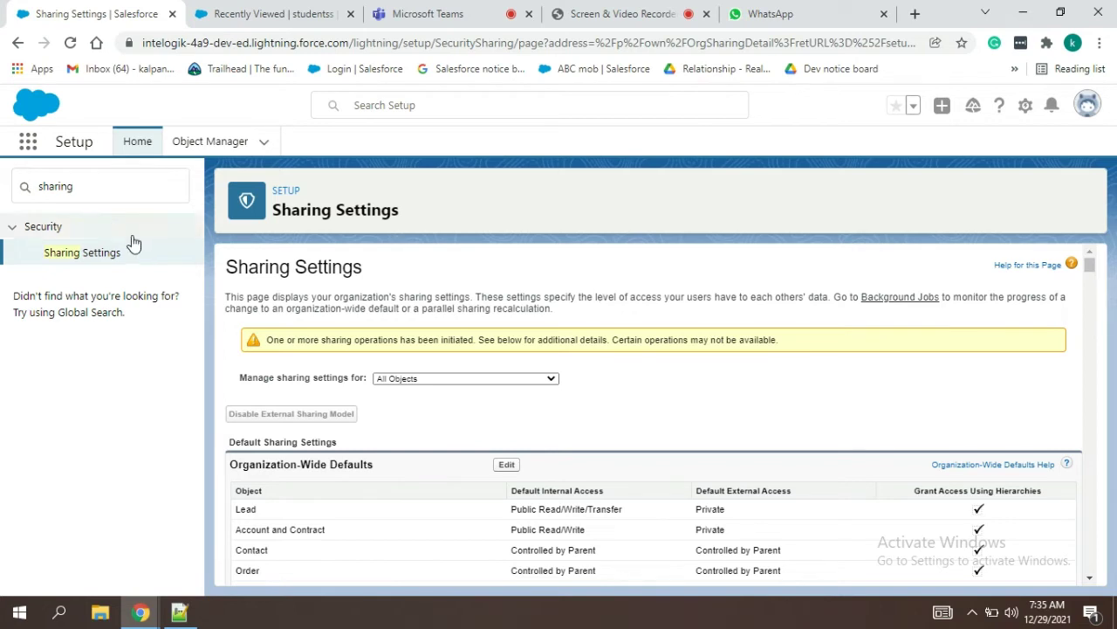
left_click_drag(100, 192, 4, 191)
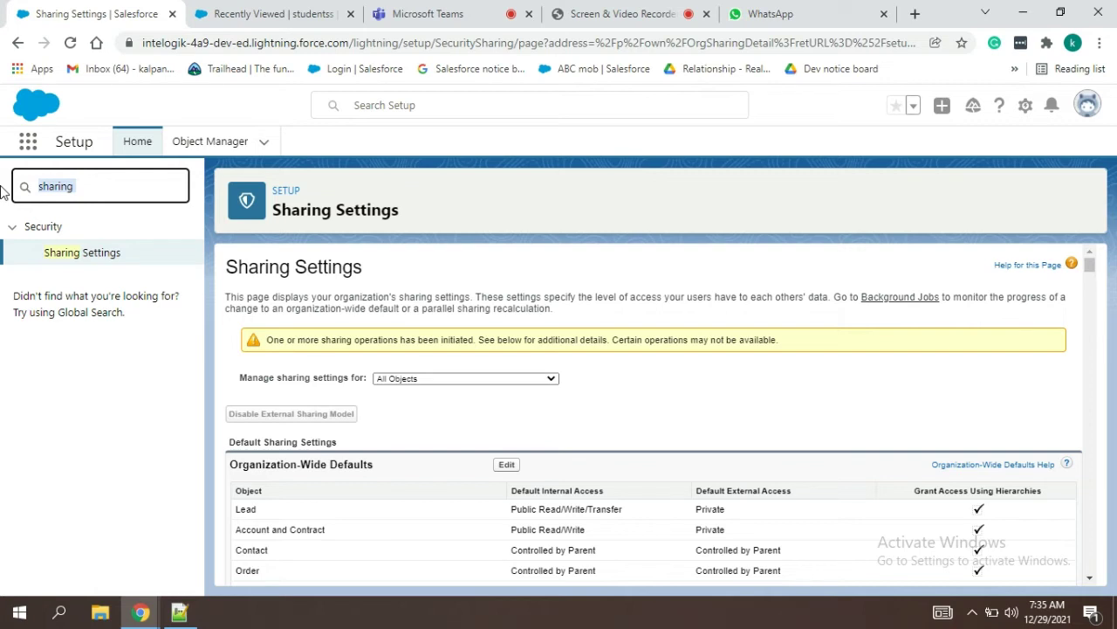
left_click(447, 276)
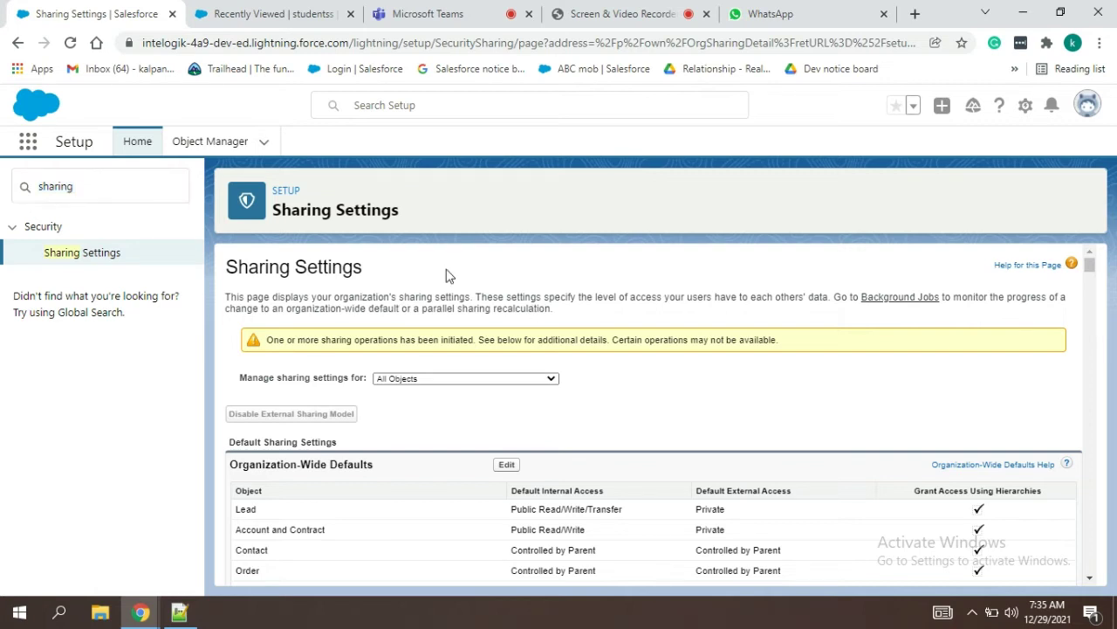
Step: In the notes file, change the OWD line to 'OWD --private'
mouse_move(185, 616)
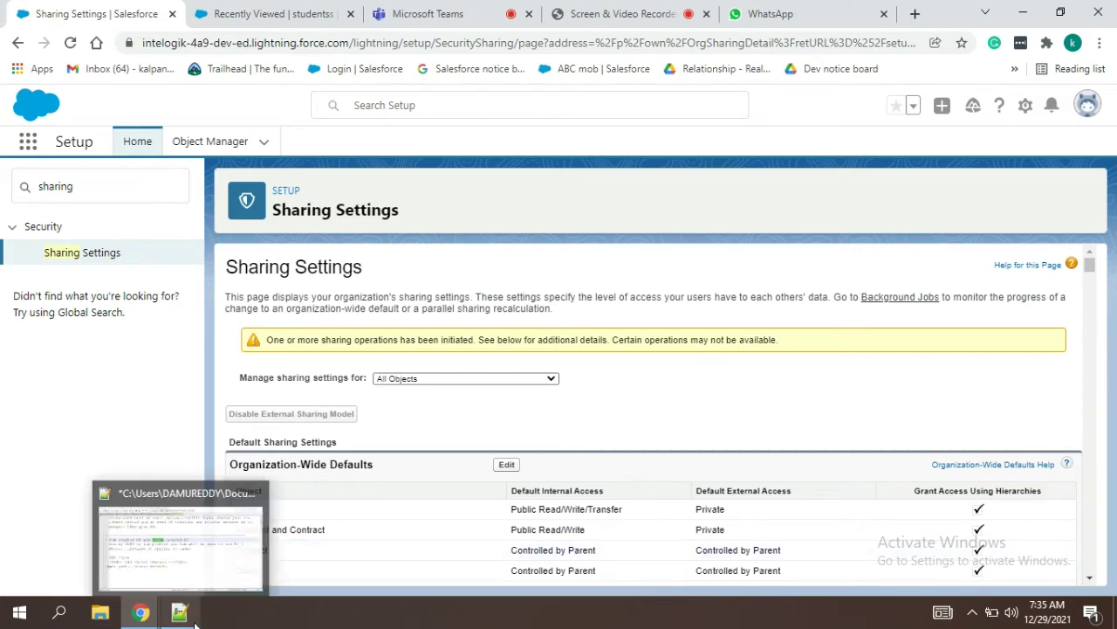
left_click(193, 625)
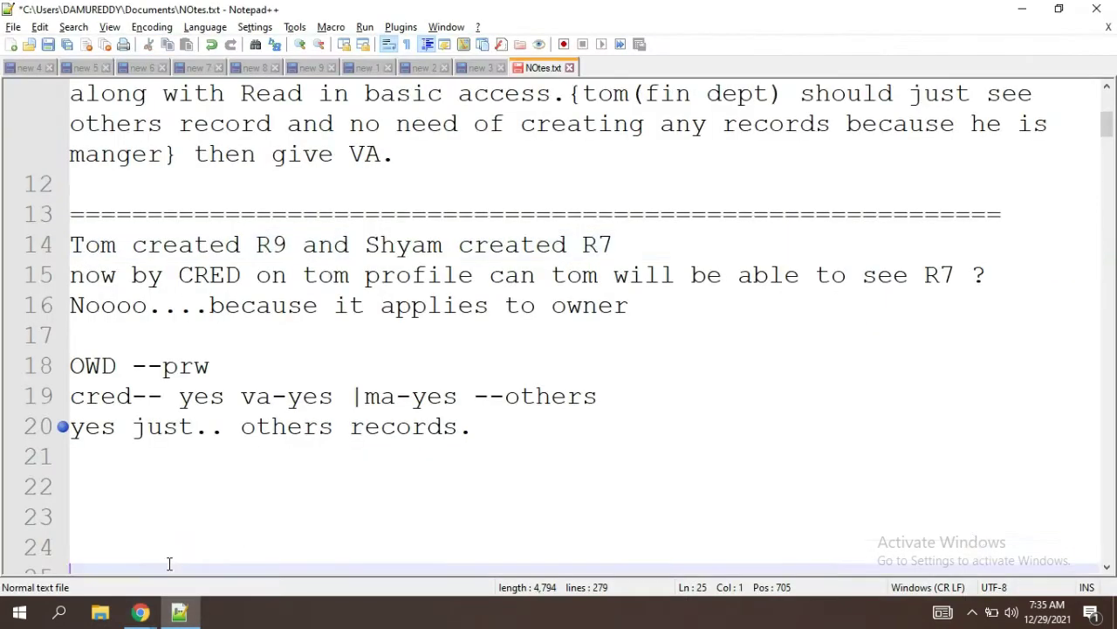
left_click(167, 564)
left_click(216, 343)
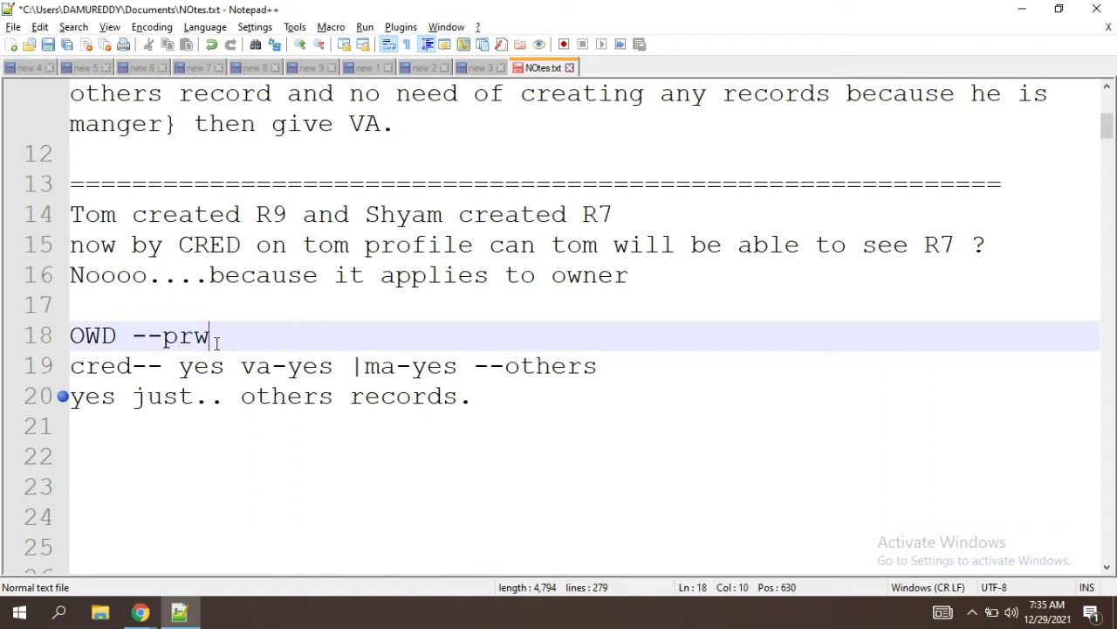
key("BackSpace")
key("BackSpace")
type("rivate")
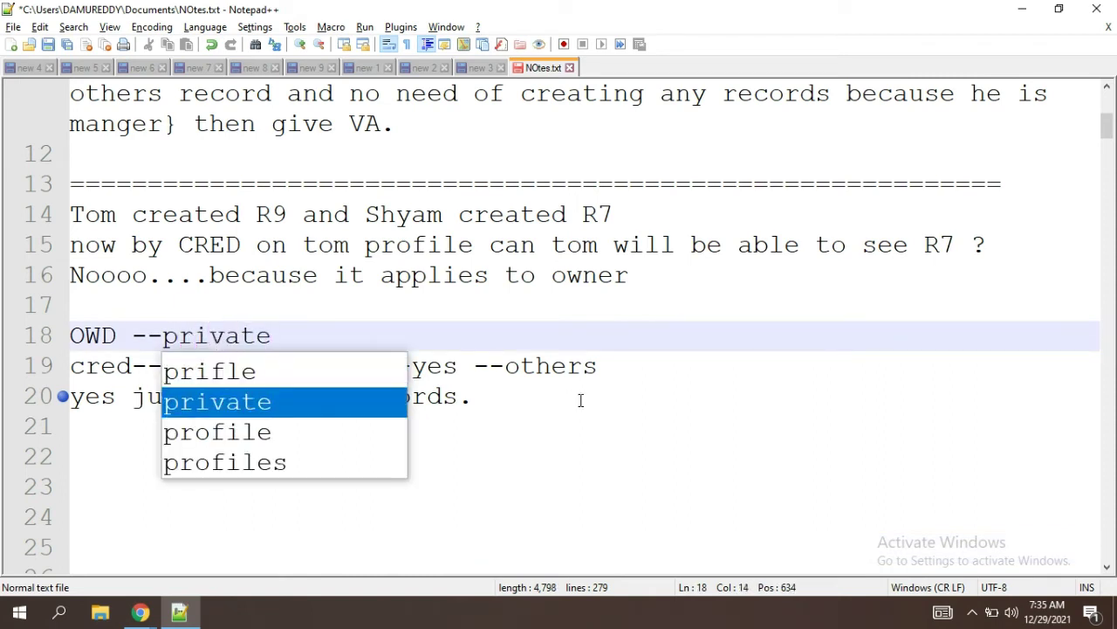
left_click(581, 400)
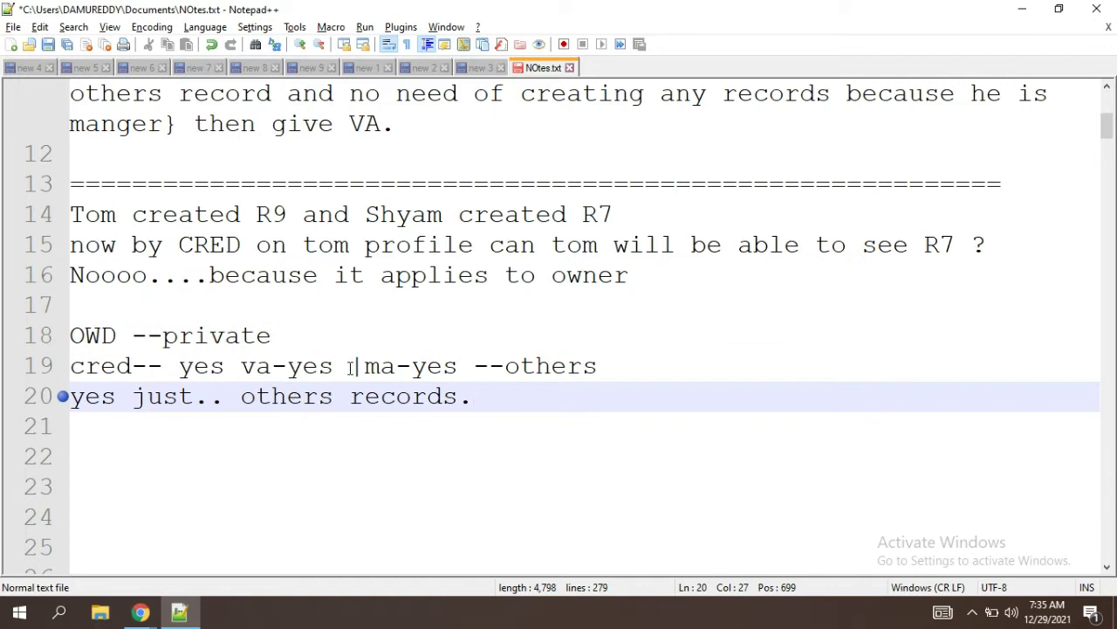
Step: Change va-yes and ma-yes to va-no and ma-no on line 19
left_click(349, 367)
key("BackSpace")
key("BackSpace")
key("BackSpace")
key("BackSpace")
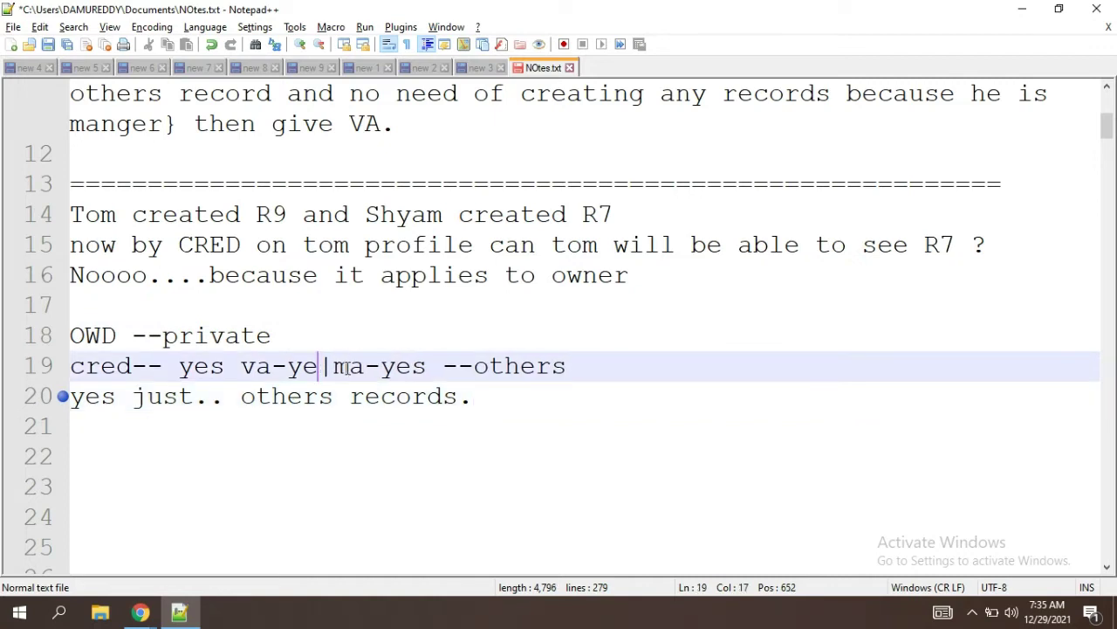
type("no")
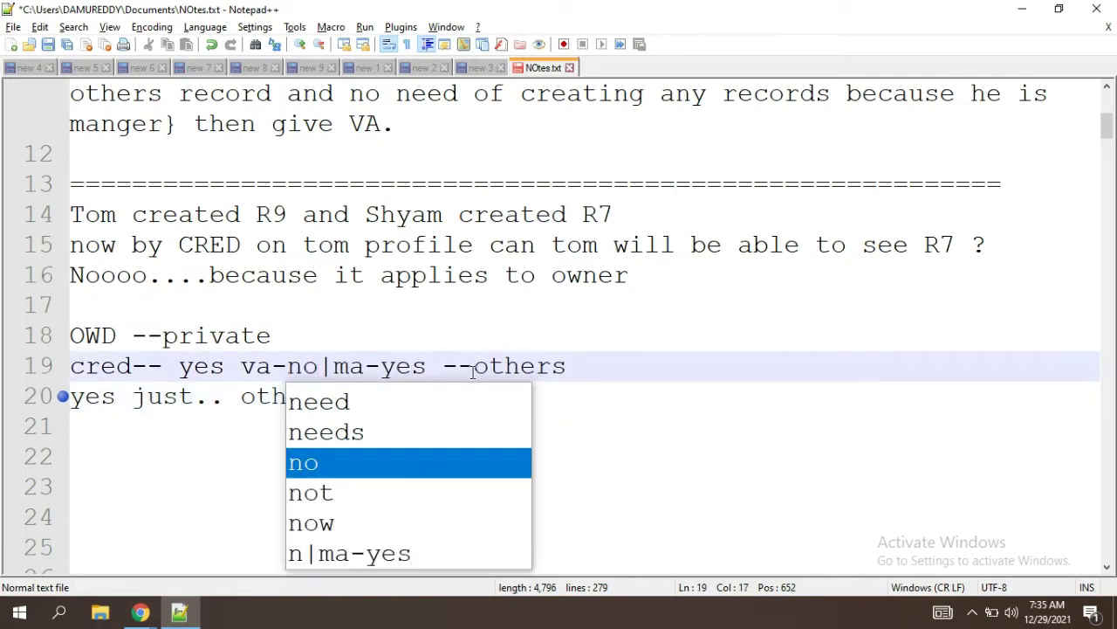
left_click(442, 367)
key("BackSpace")
key("BackSpace")
key("BackSpace")
key("BackSpace")
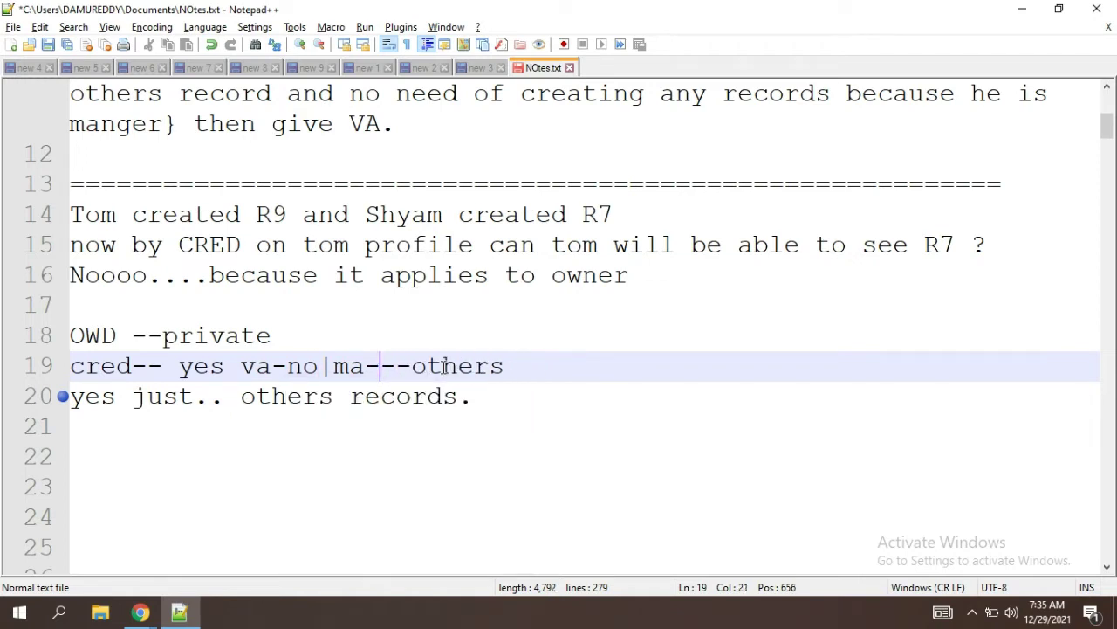
type("no")
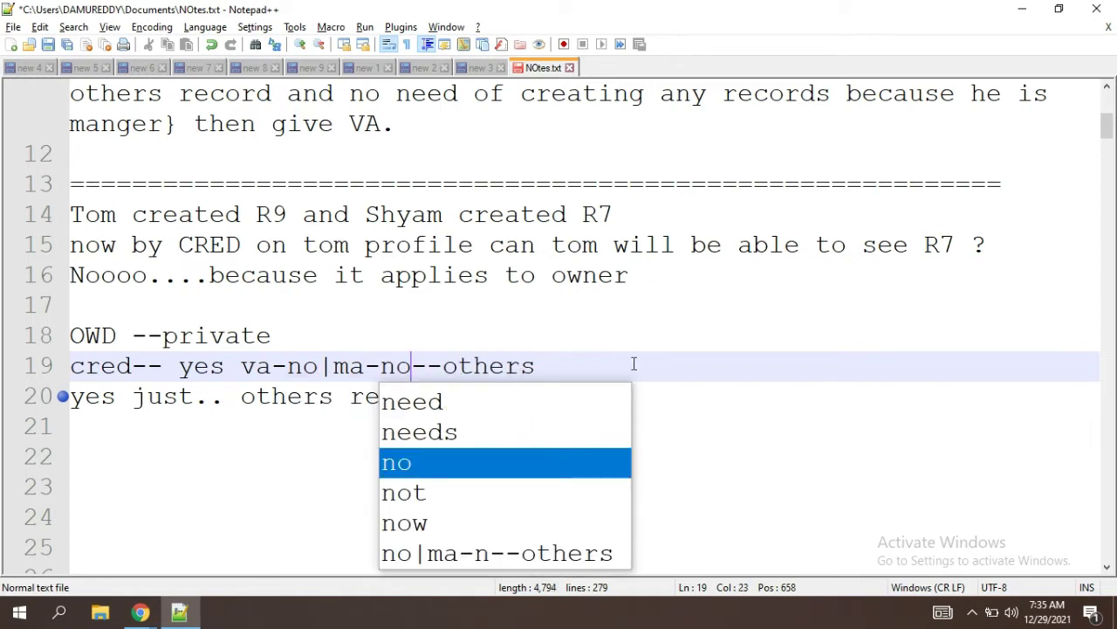
left_click(633, 364)
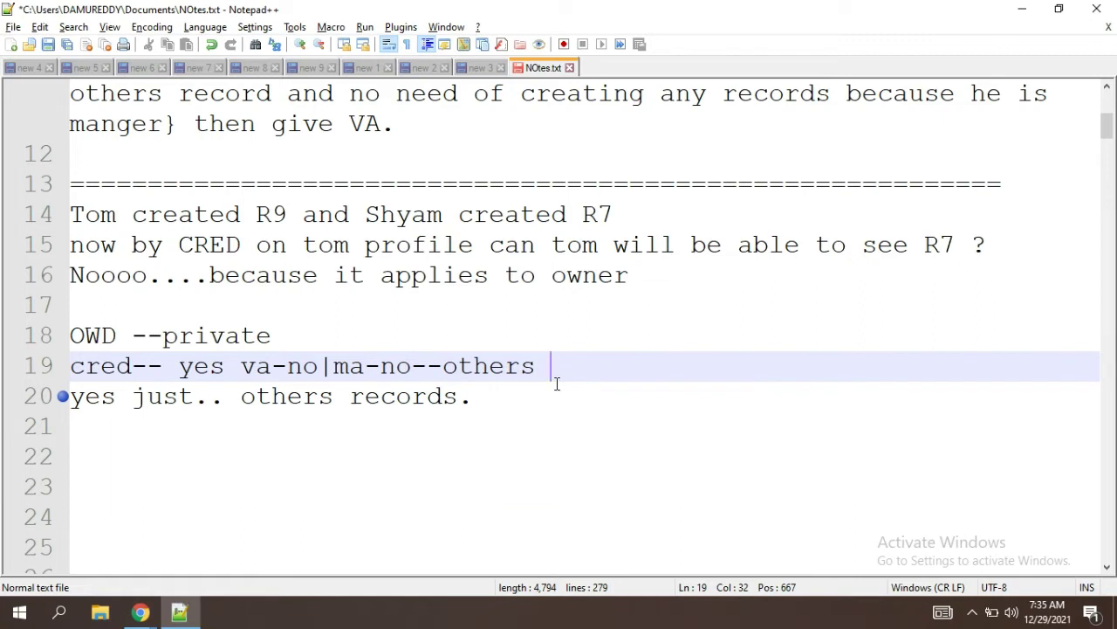
Step: Delete the 'yes just.. others records.' line and return to the Salesforce browser
left_click_drag(488, 397, 69, 398)
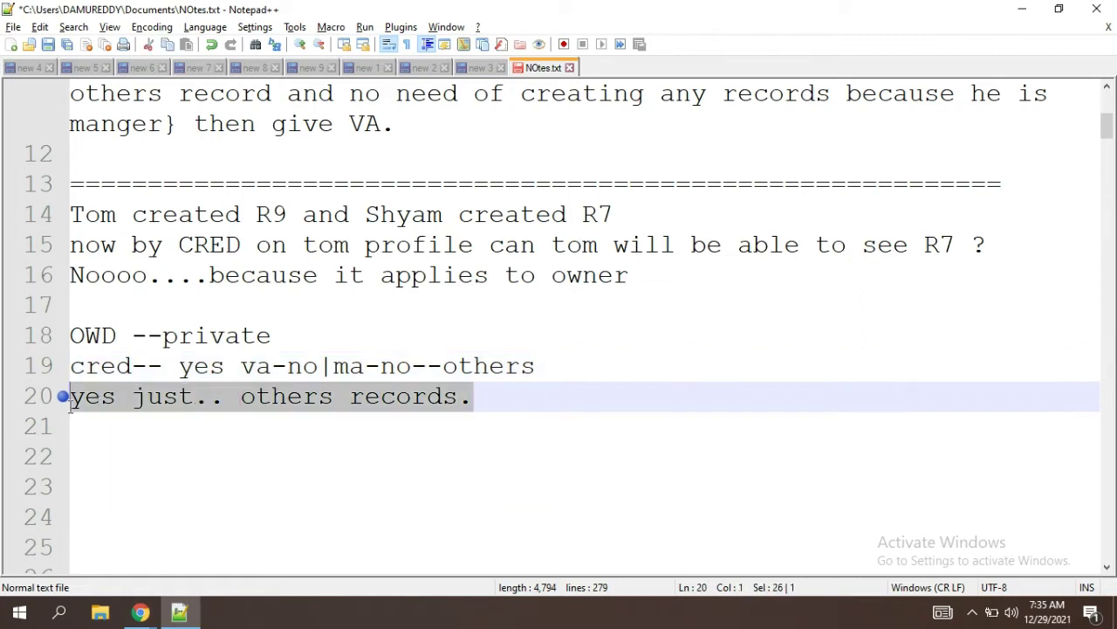
key("BackSpace")
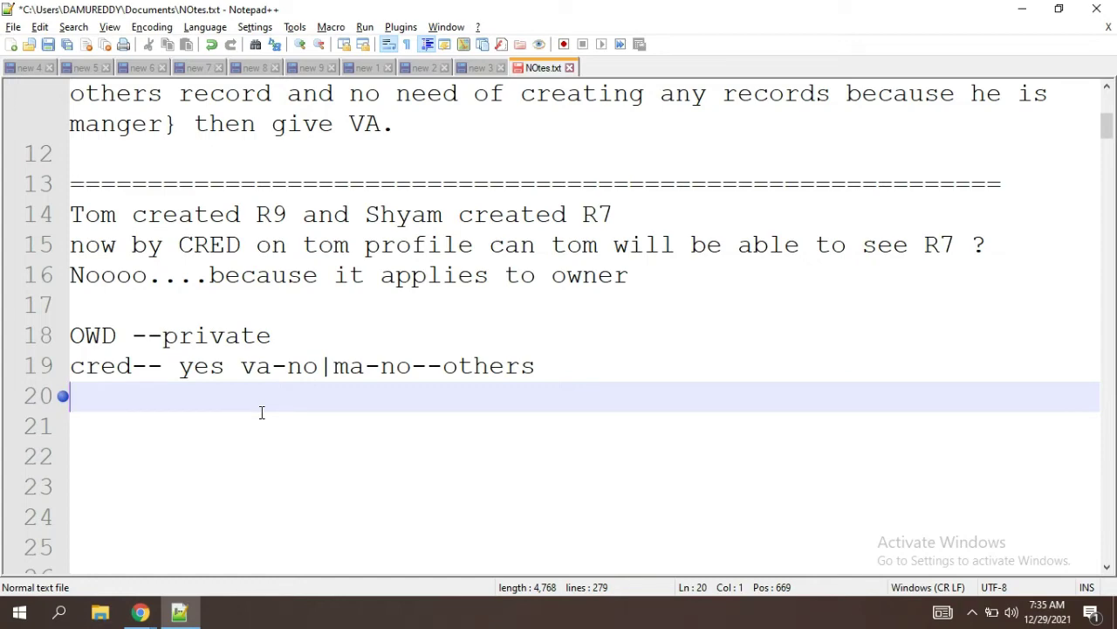
key("alt+Tab")
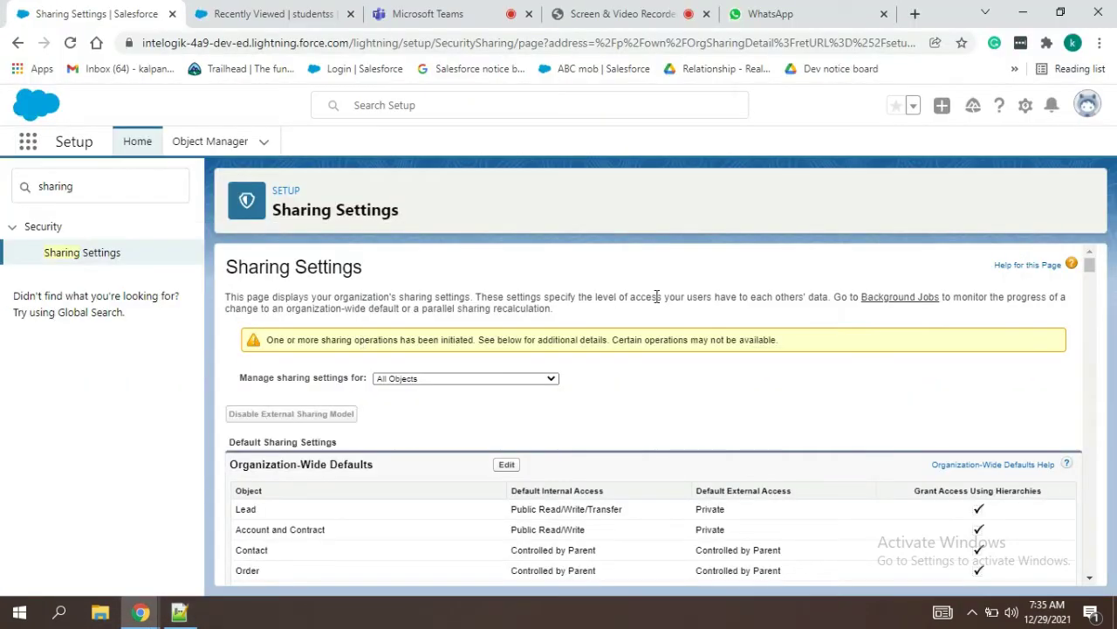
Step: Return to Sharing Settings, reload it and duplicate it in another tab
left_click(273, 9)
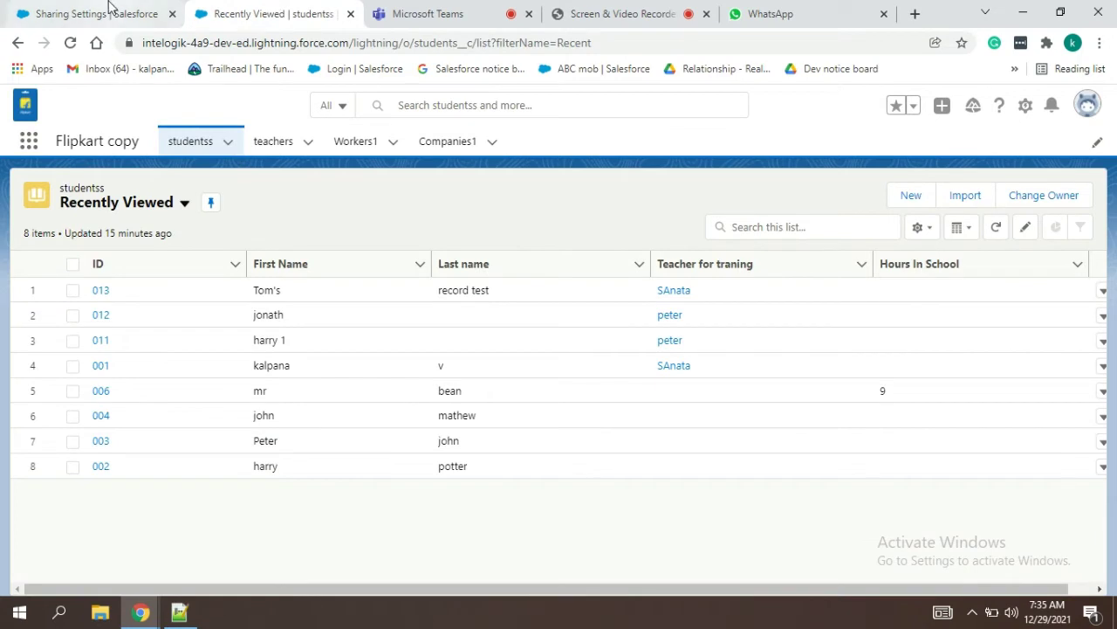
left_click(110, 9)
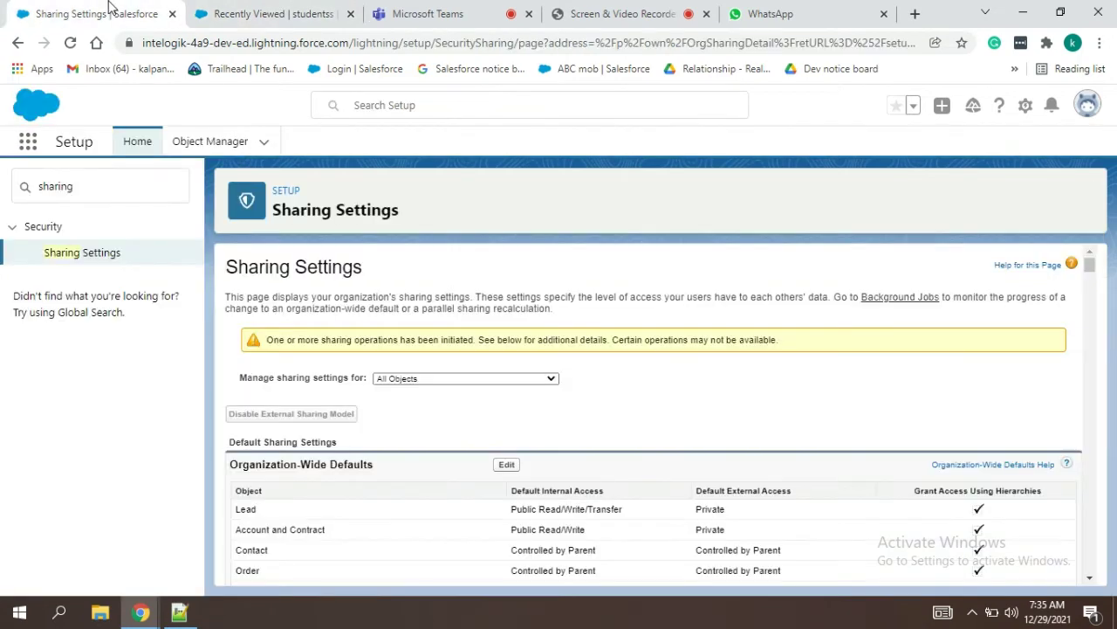
double_click(83, 186)
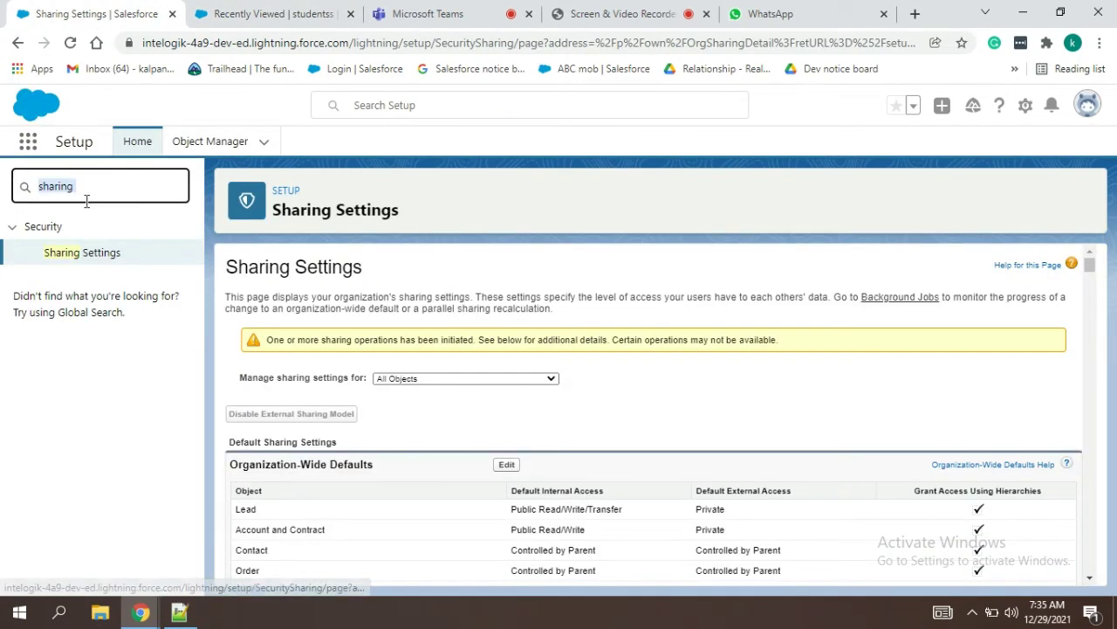
left_click(72, 44)
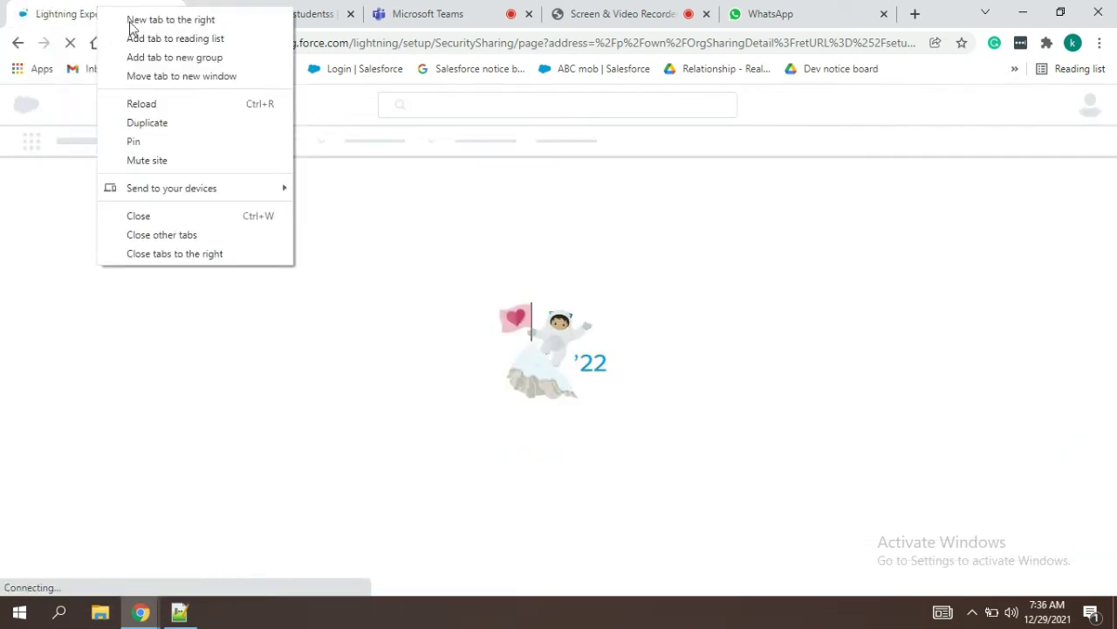
left_click(160, 121)
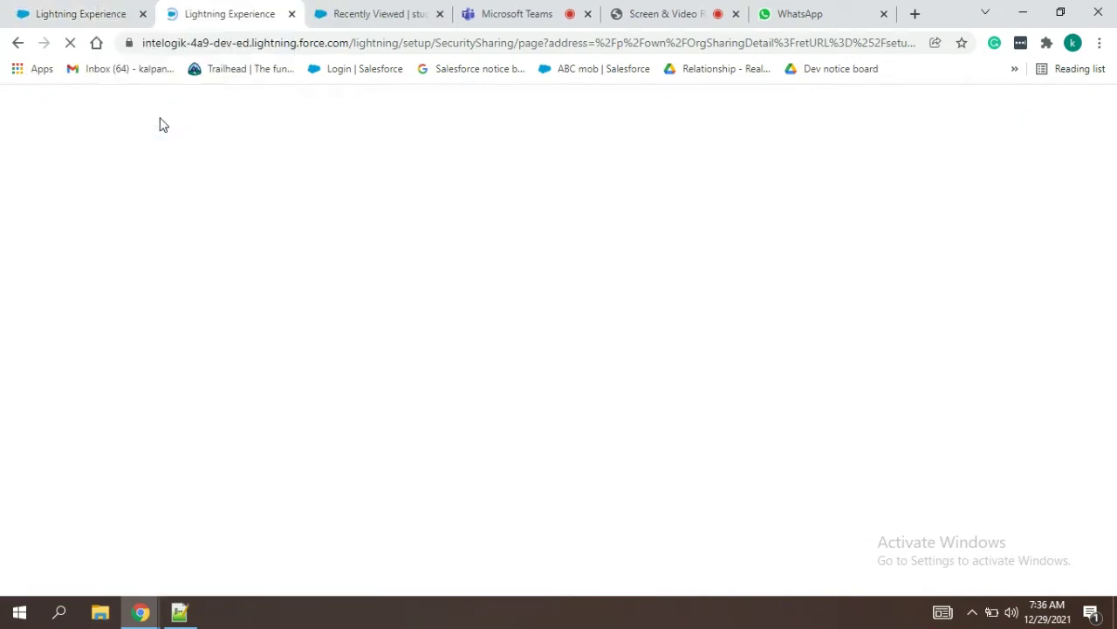
Step: Check the other Salesforce tabs and the notes, then come back to the Sharing Settings Quick Find
left_click(92, 9)
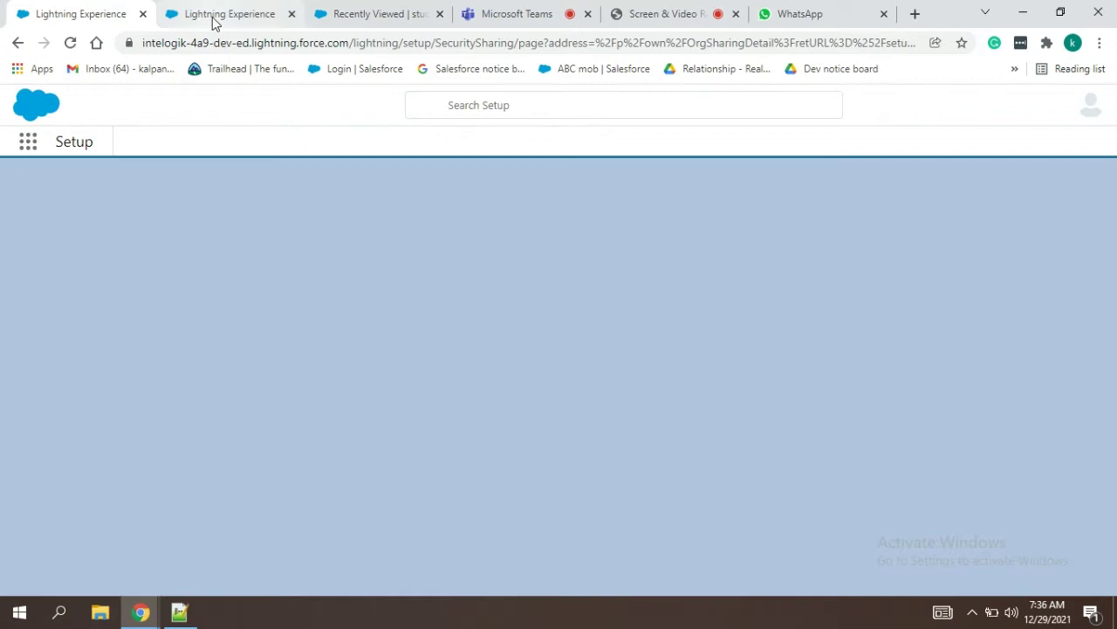
left_click(214, 22)
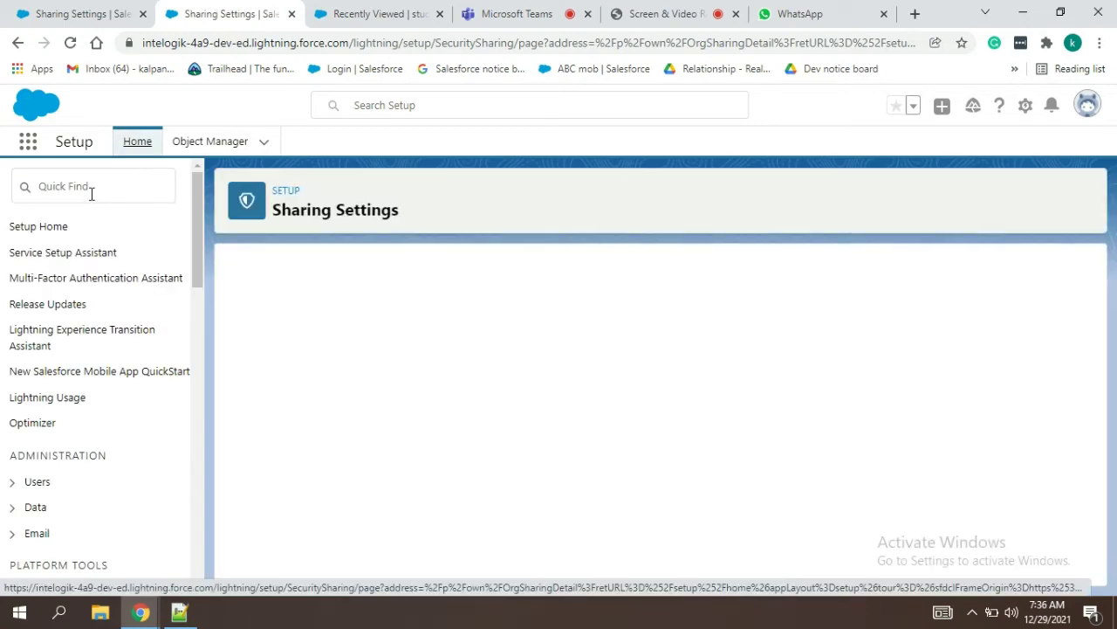
key("alt+Tab")
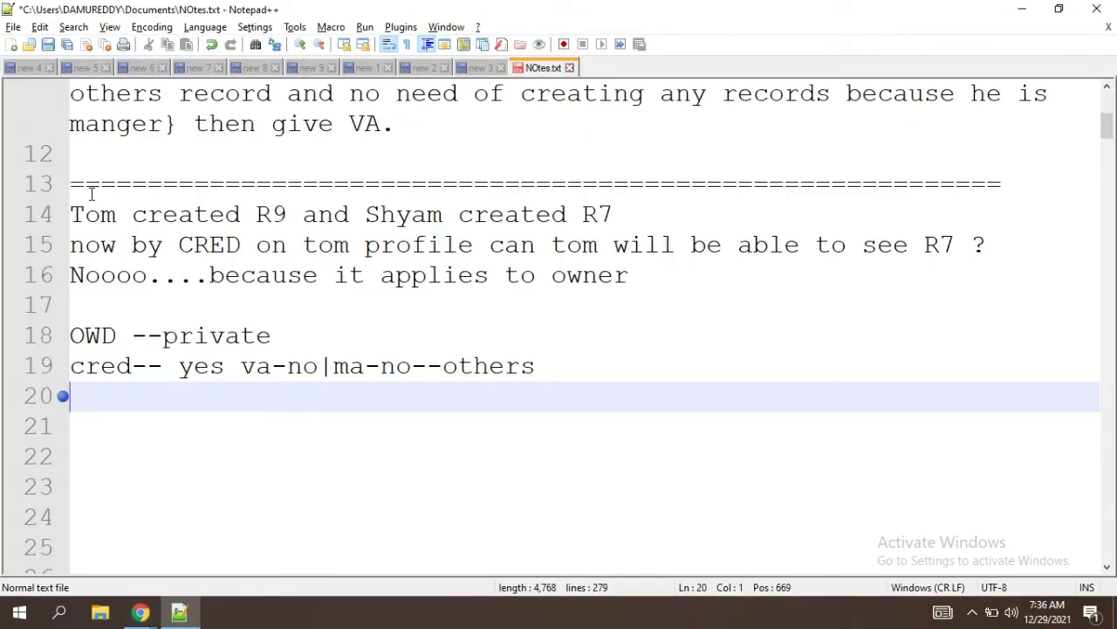
key("alt+Tab")
left_click(91, 193)
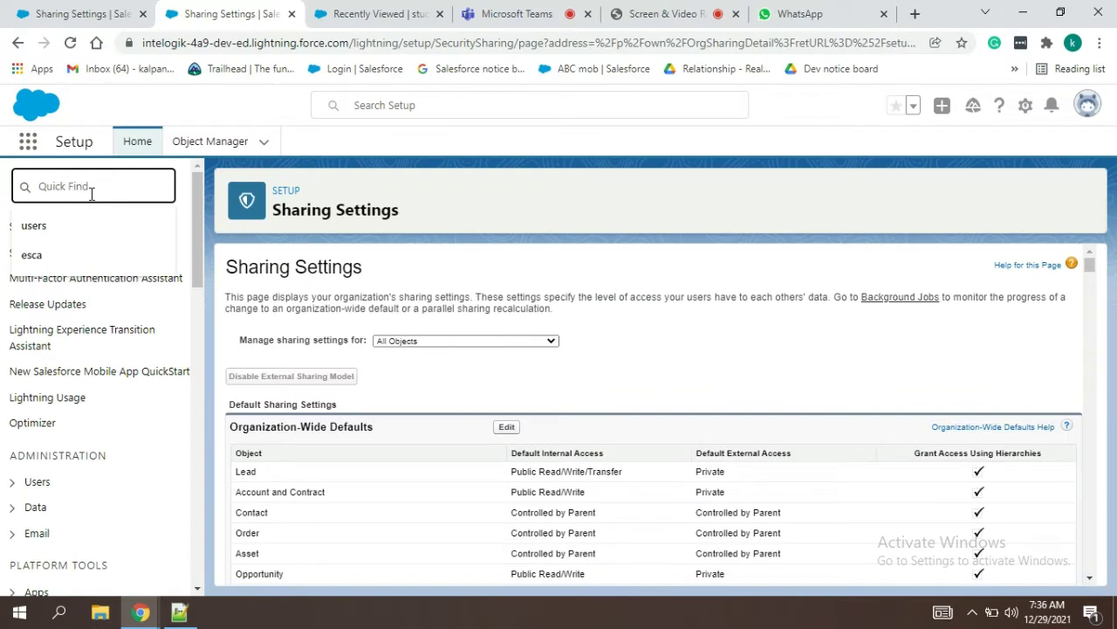
Step: Find Users through Quick Find and log in as the Fin Dept (Dec) test user
left_click(47, 229)
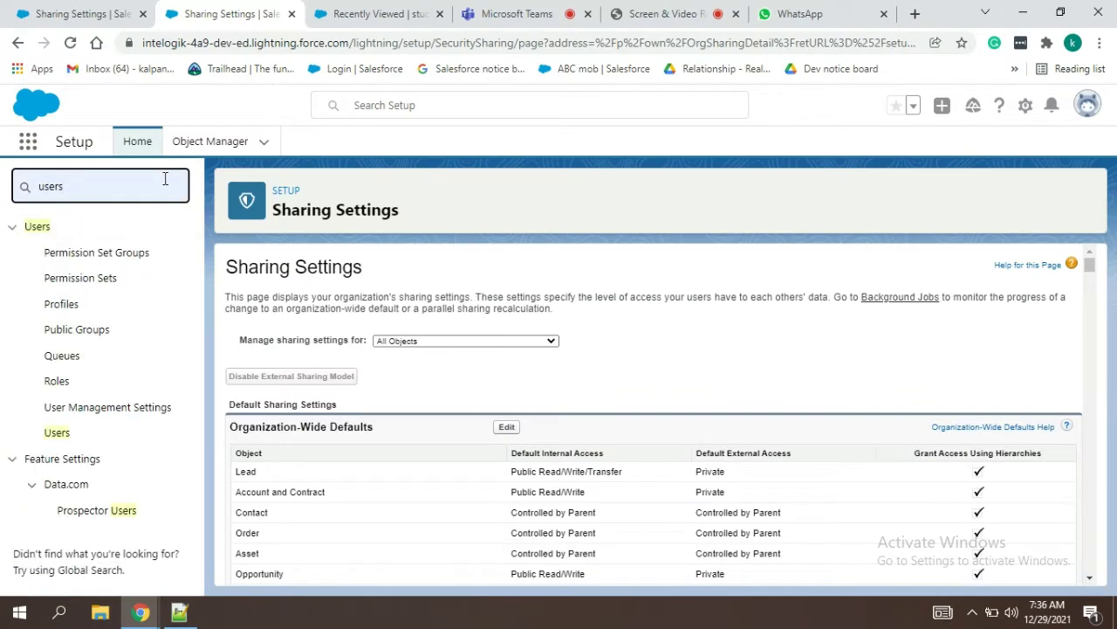
left_click(61, 433)
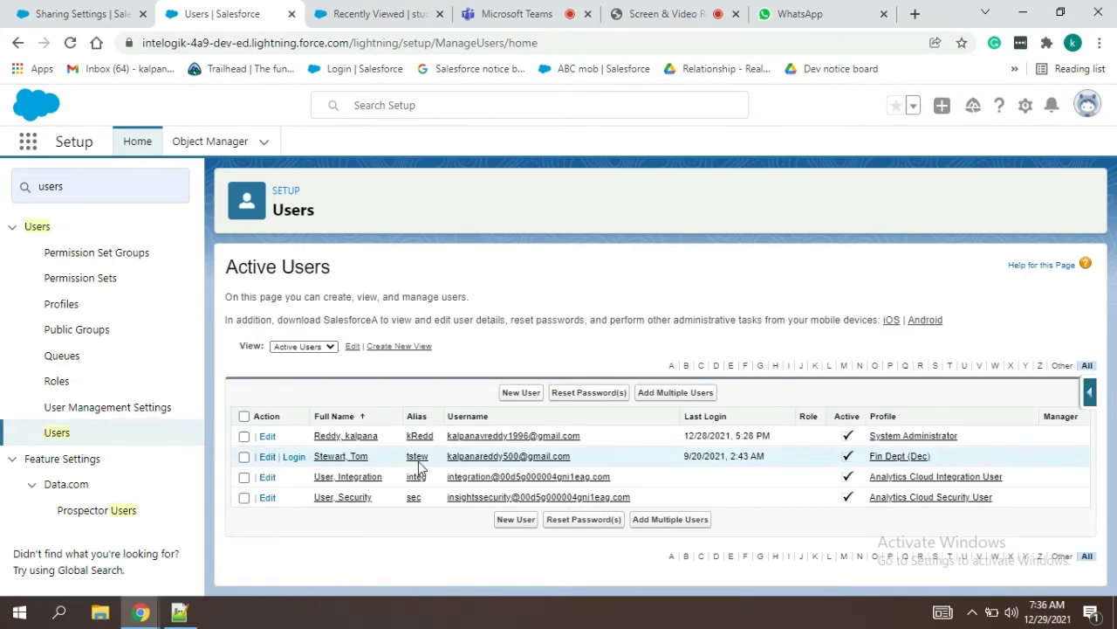
left_click(293, 457)
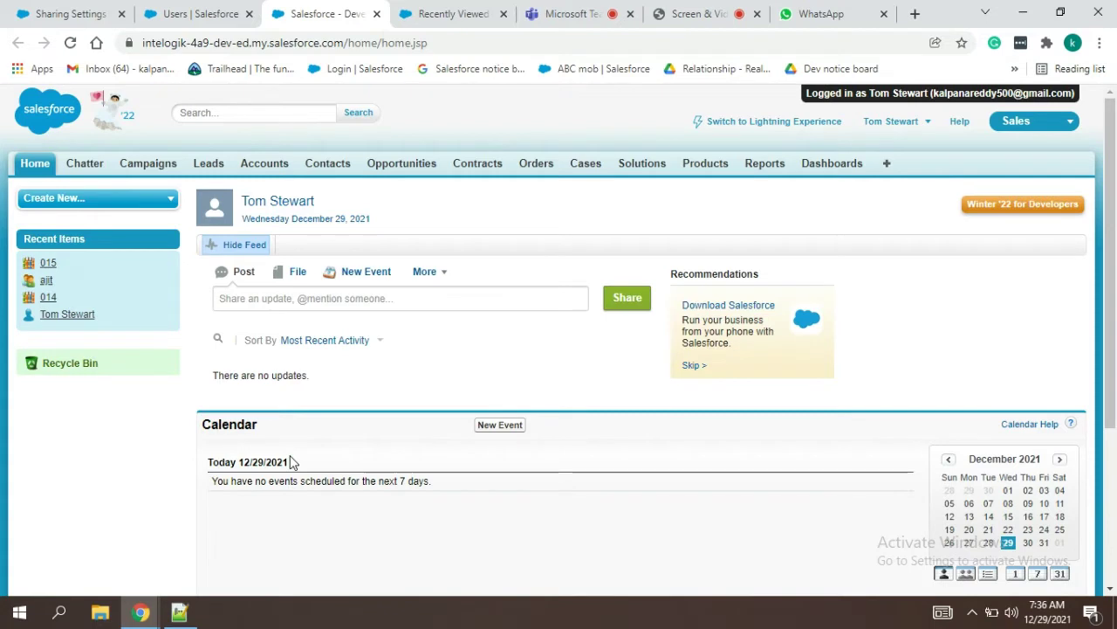
Step: Switch to Lightning Experience and open studentss record 014 from the All list view
left_click(744, 125)
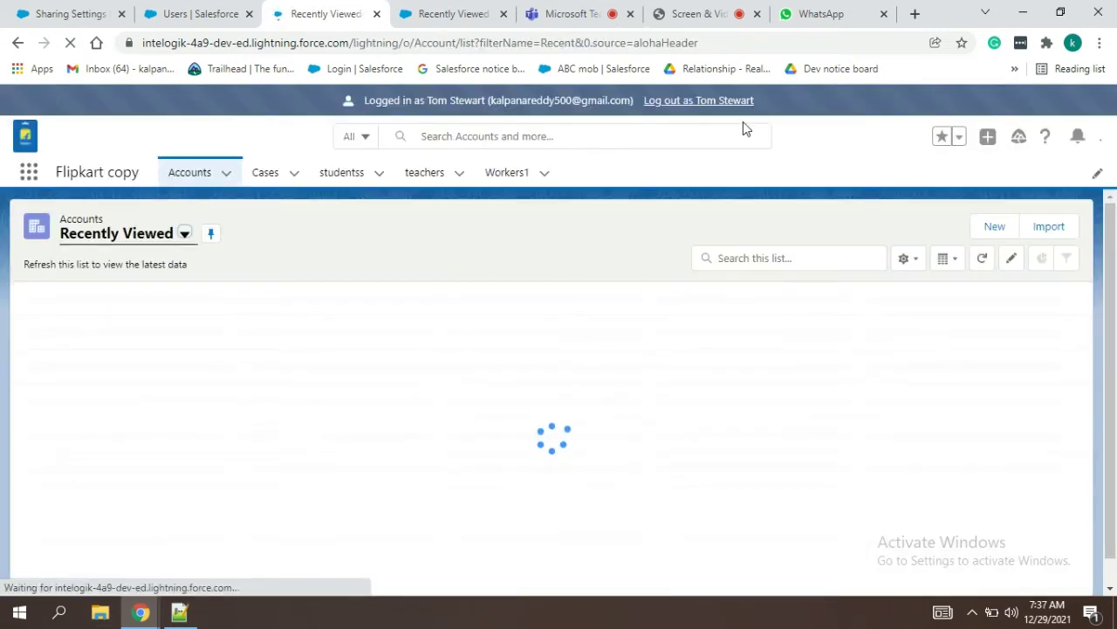
left_click(125, 244)
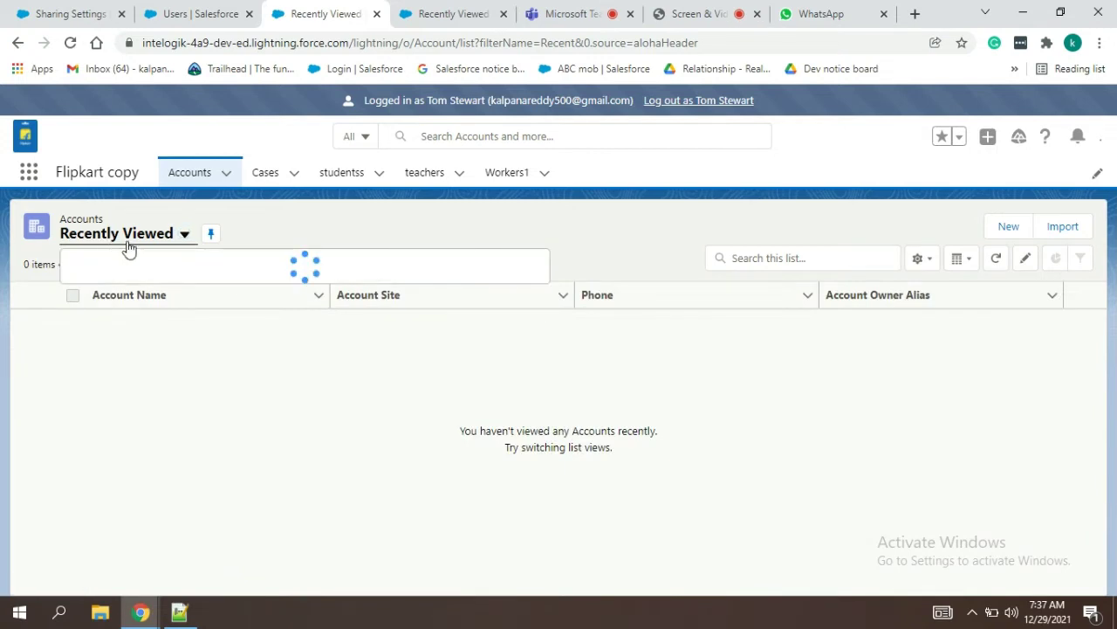
left_click(344, 173)
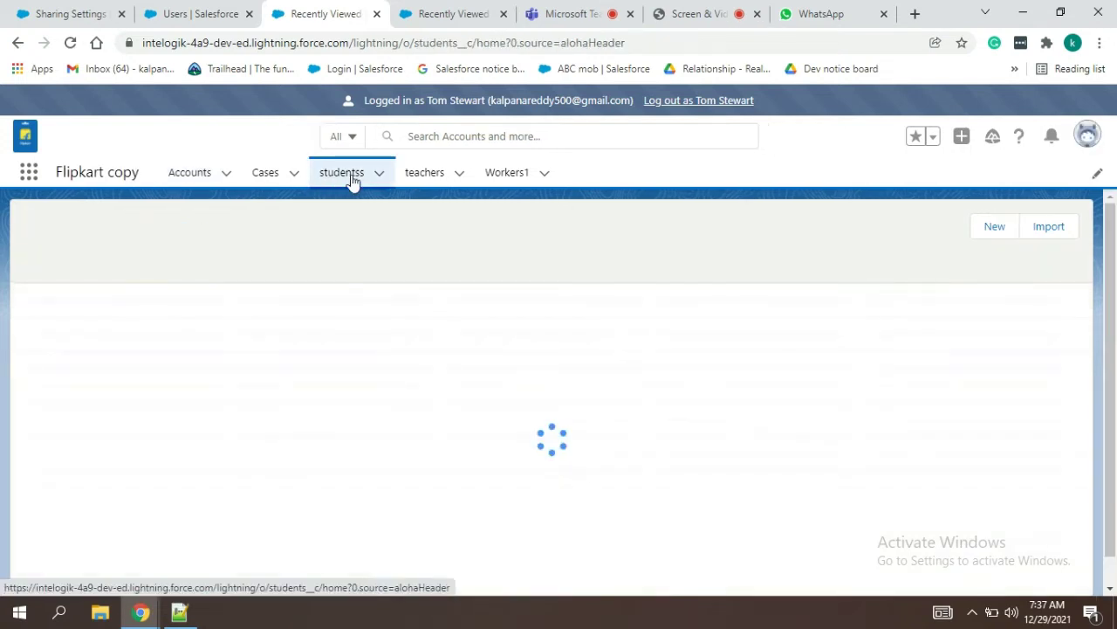
left_click(122, 233)
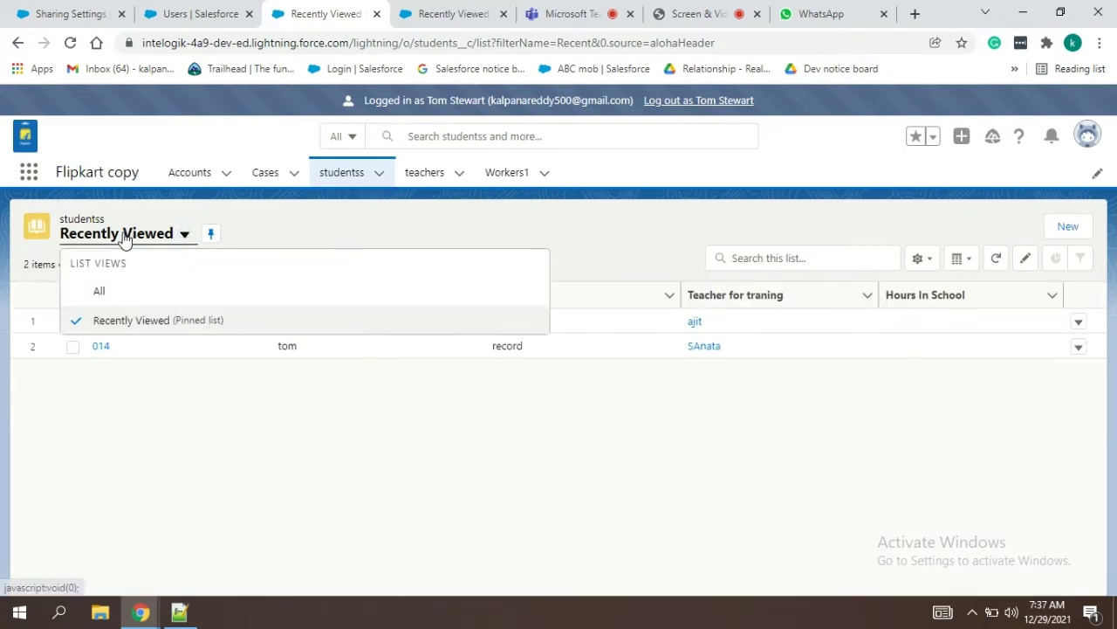
left_click(100, 292)
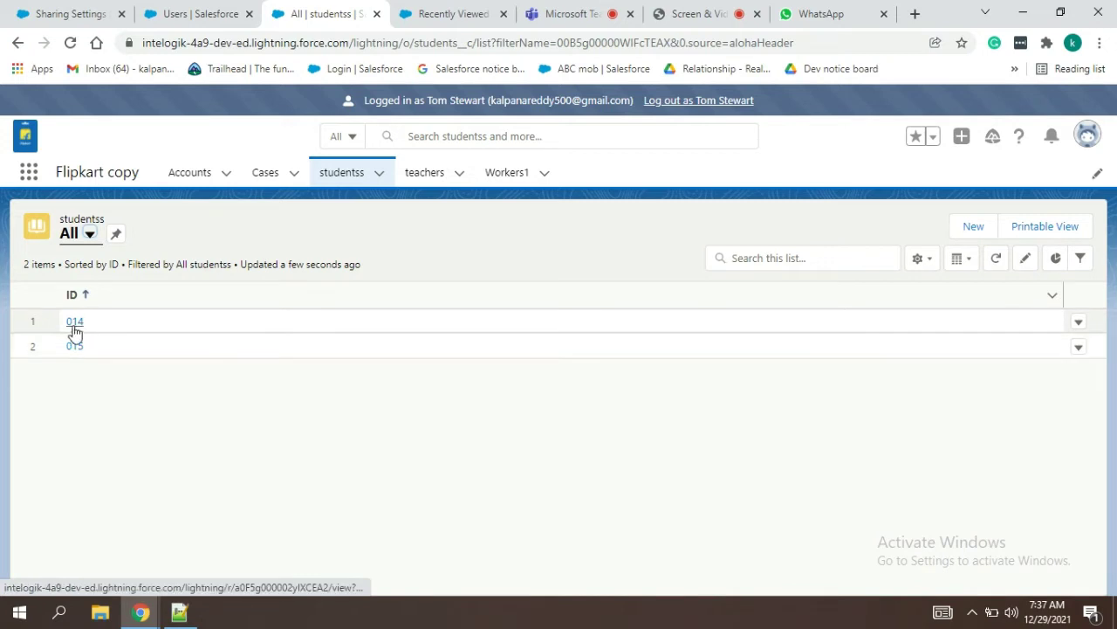
left_click(74, 322)
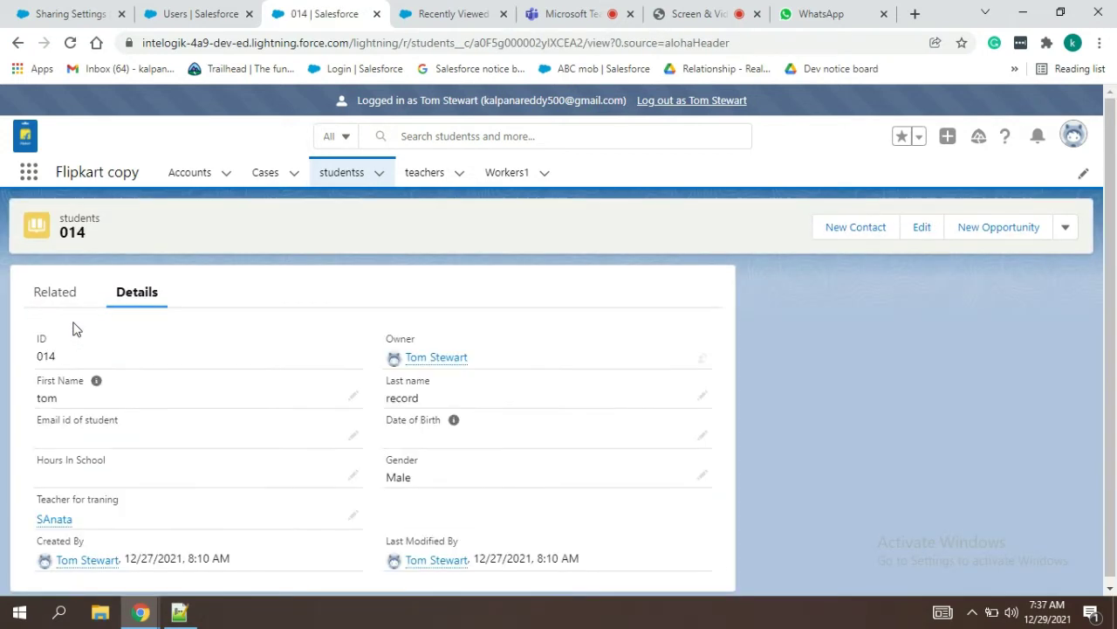
left_click_drag(1115, 230, 1115, 350)
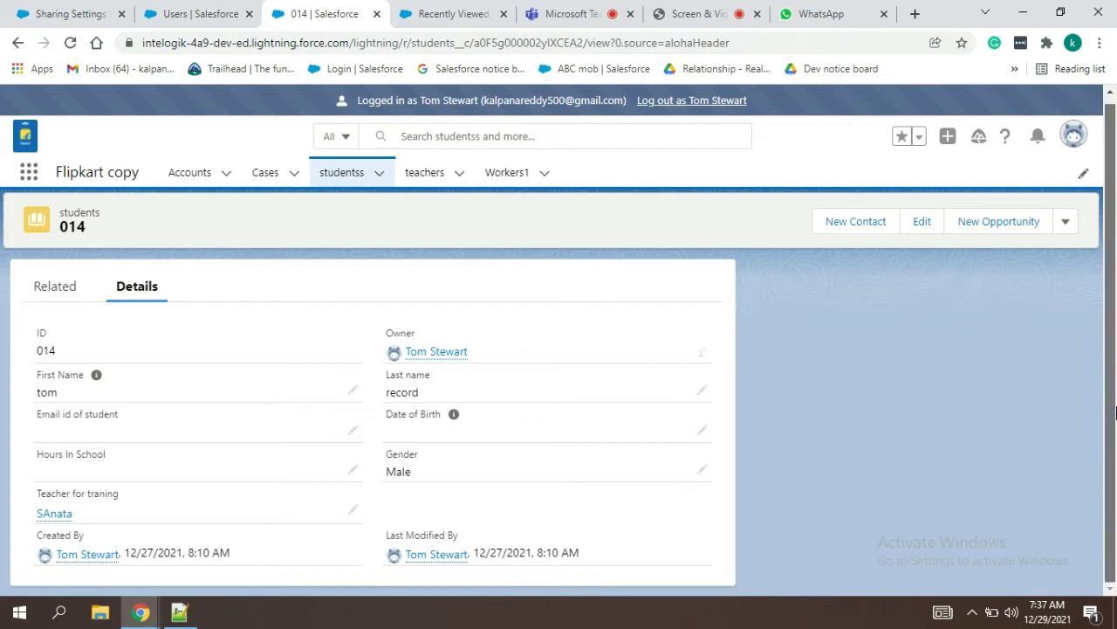
scroll(1115, 411, "up", 1)
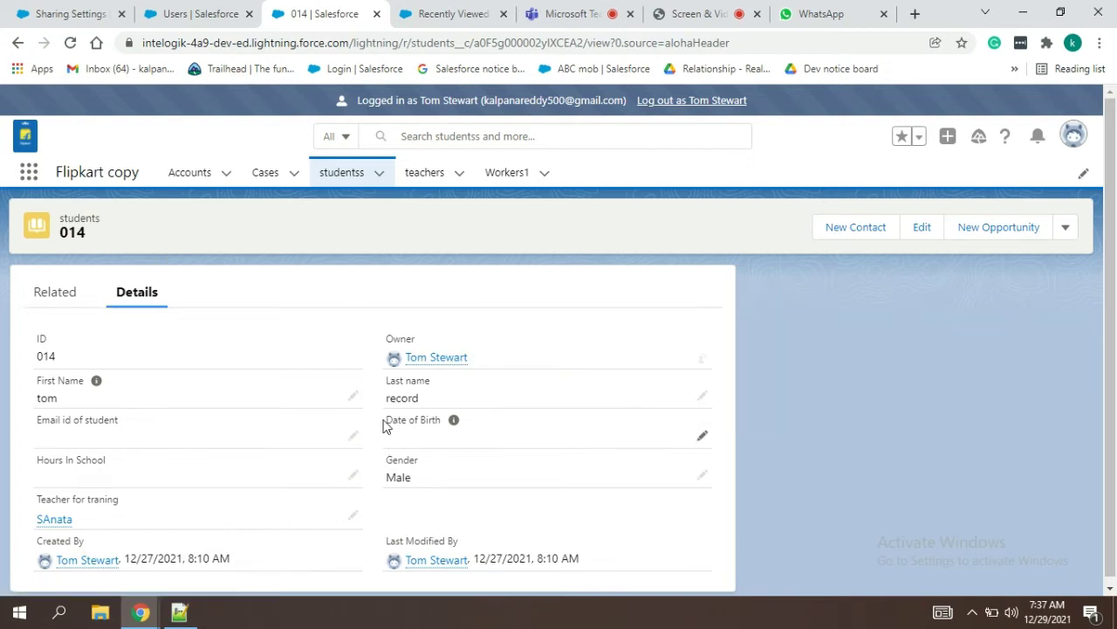
scroll(1110, 366, "down", 1)
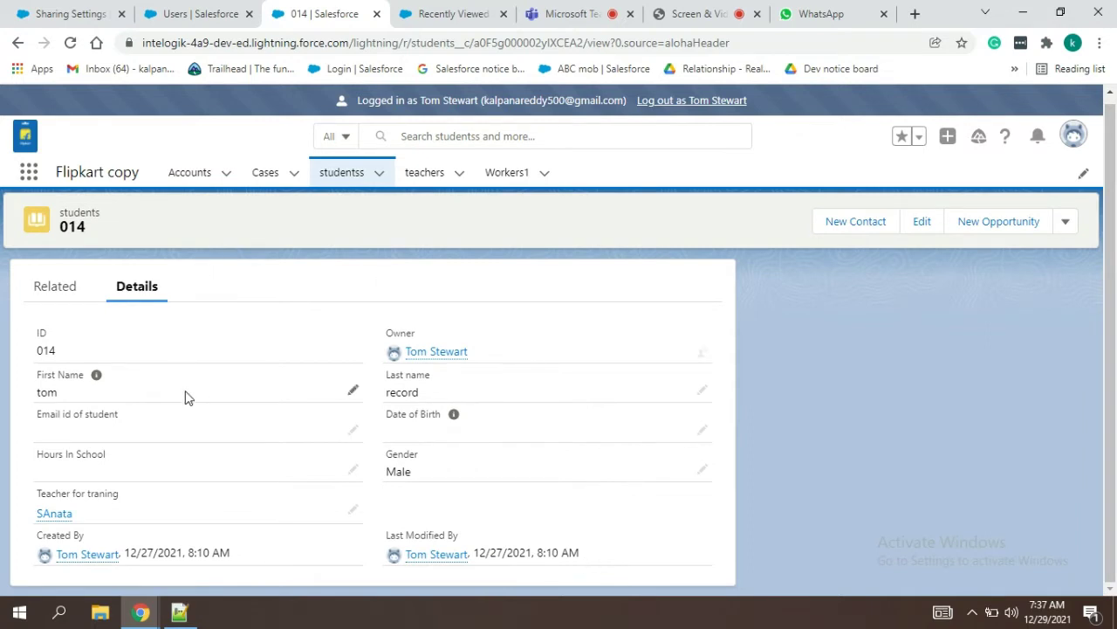
Step: Delete studentss record 014, dismiss the confirmation toast, and open record 015
left_click(1066, 223)
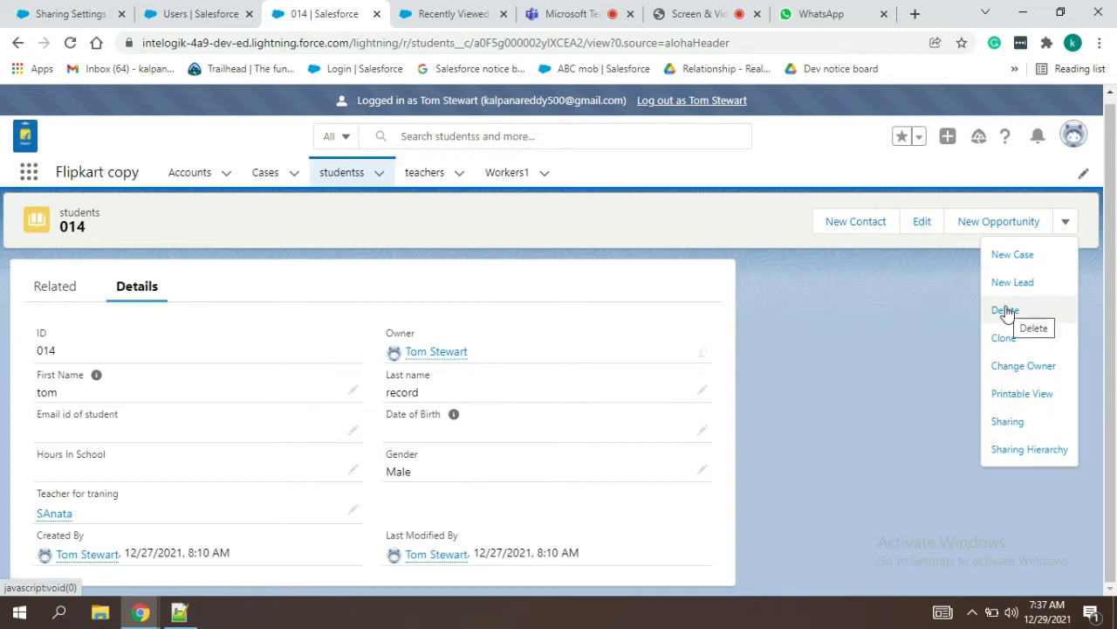
left_click(1006, 310)
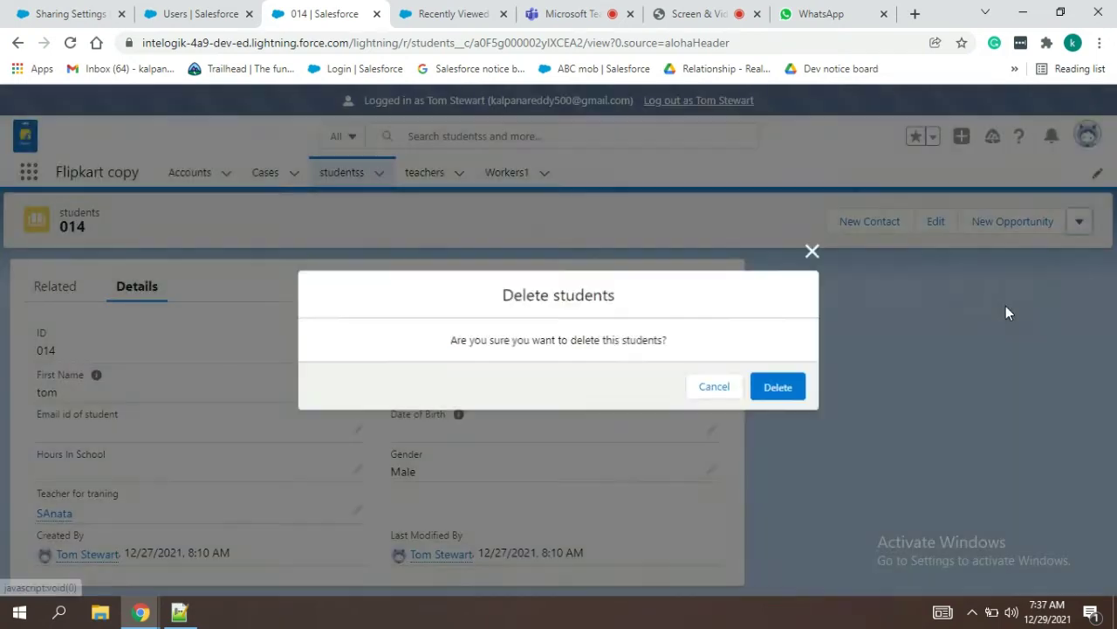
left_click(780, 392)
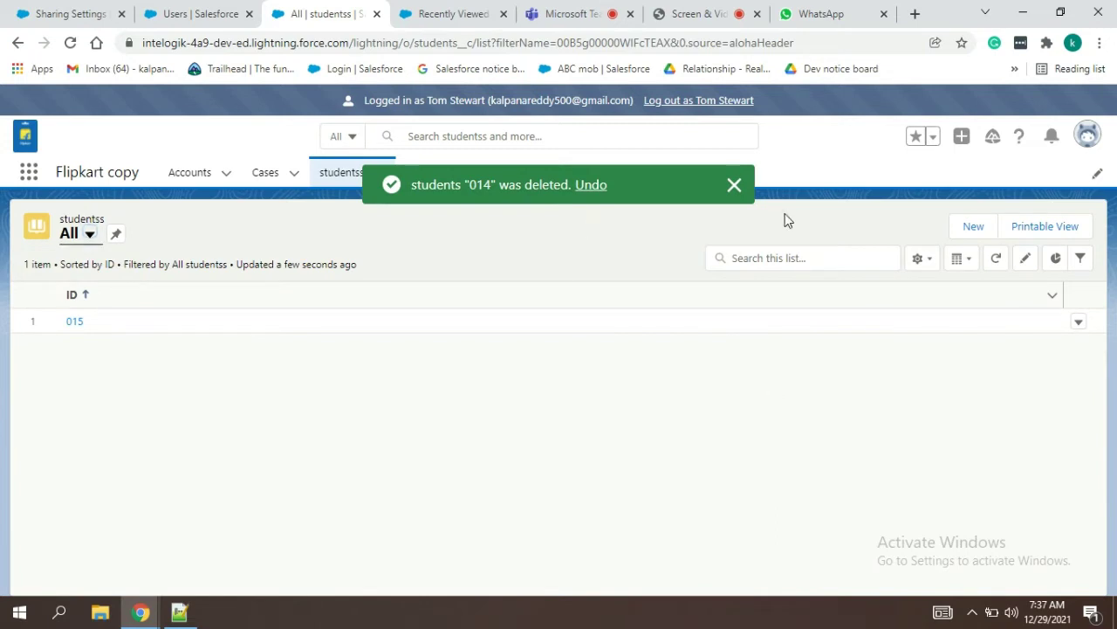
left_click(732, 187)
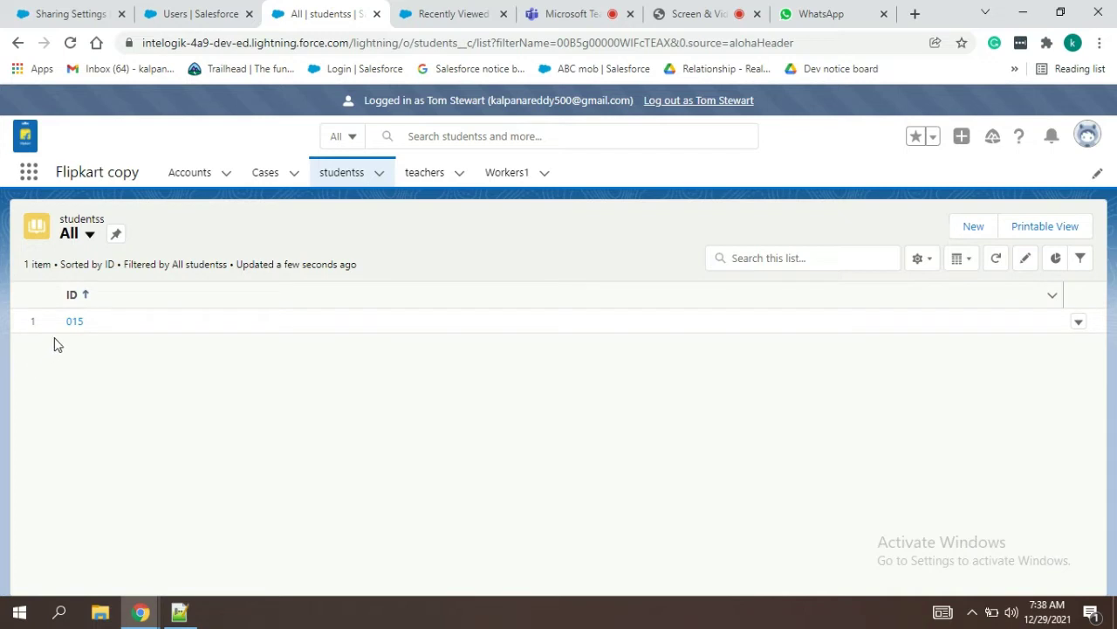
left_click(77, 323)
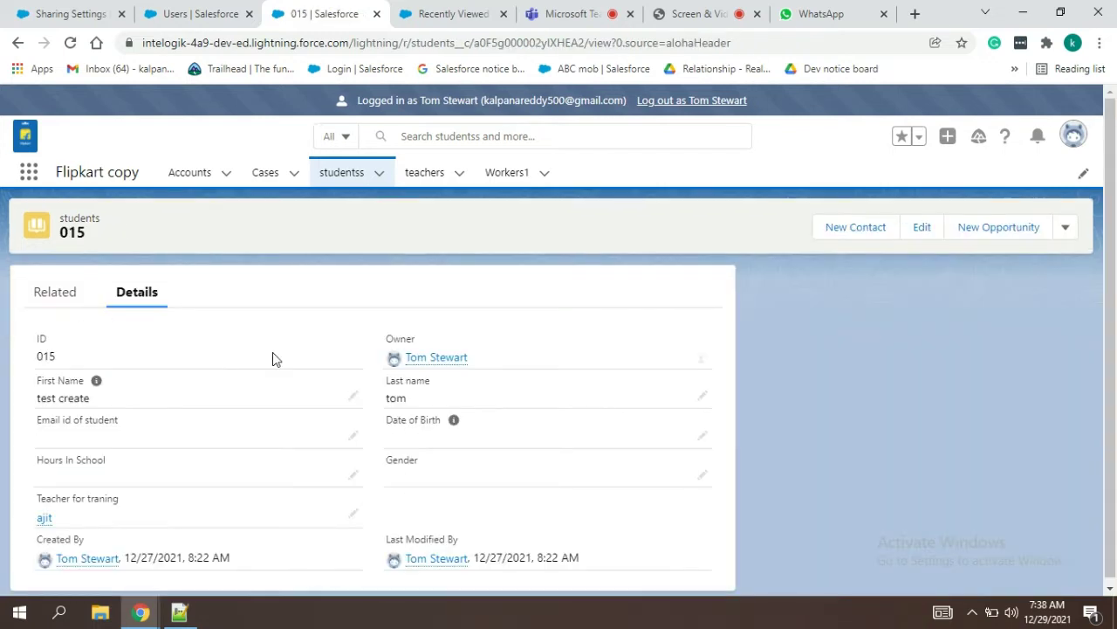
Step: Enter an email address on record 015, save it, and log out as the test user
left_click(354, 437)
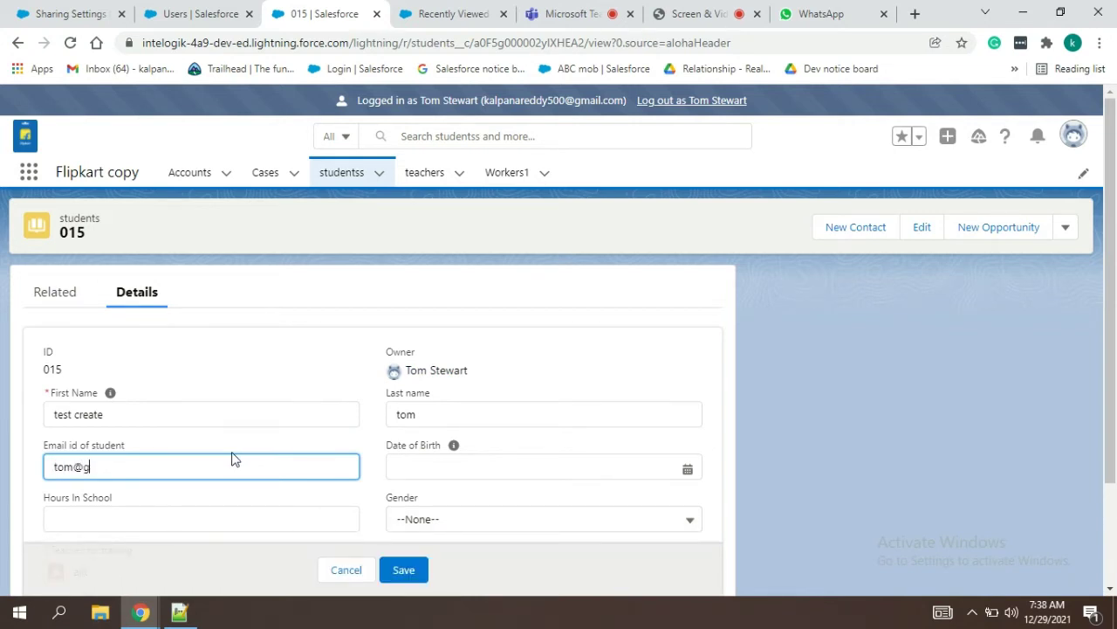
left_click(416, 568)
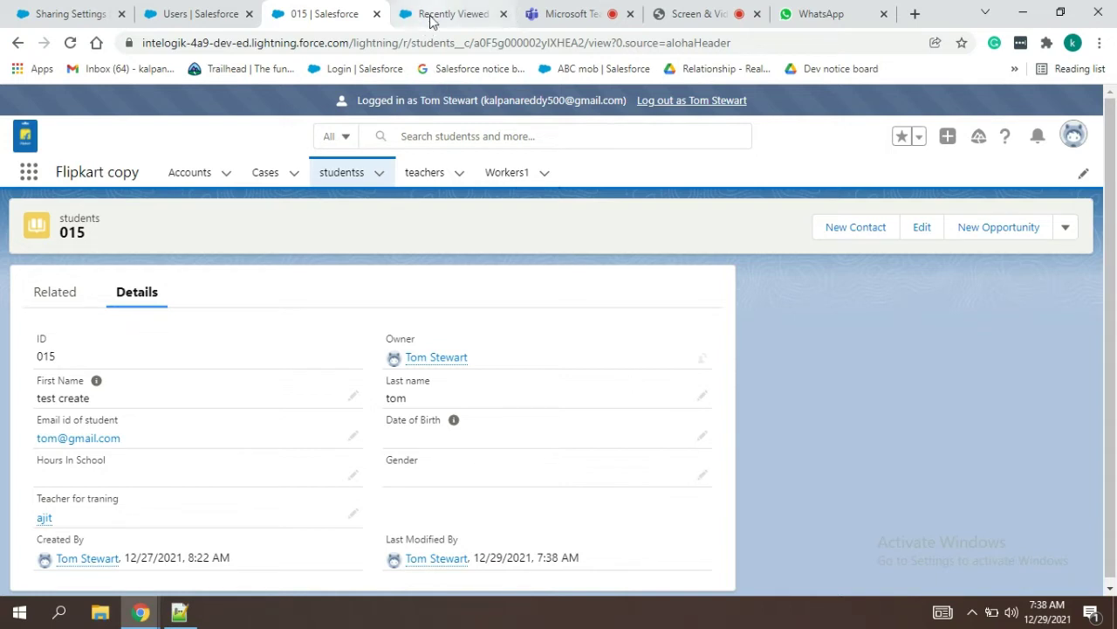
left_click(673, 101)
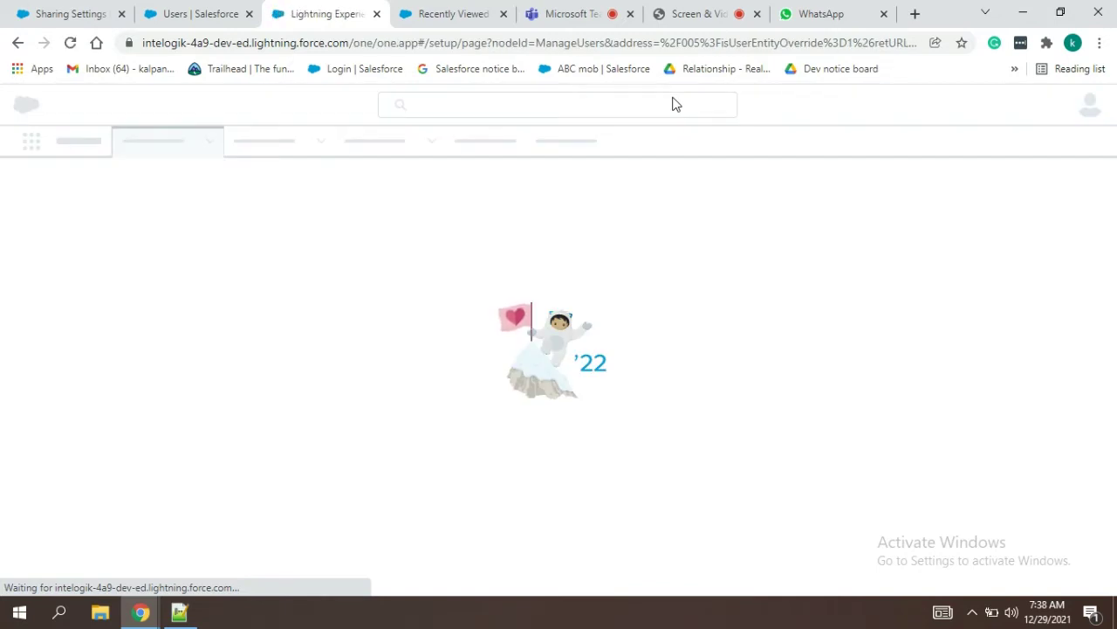
Step: Reload Sharing Settings and search the page for 'students' to find its row
left_click(65, 12)
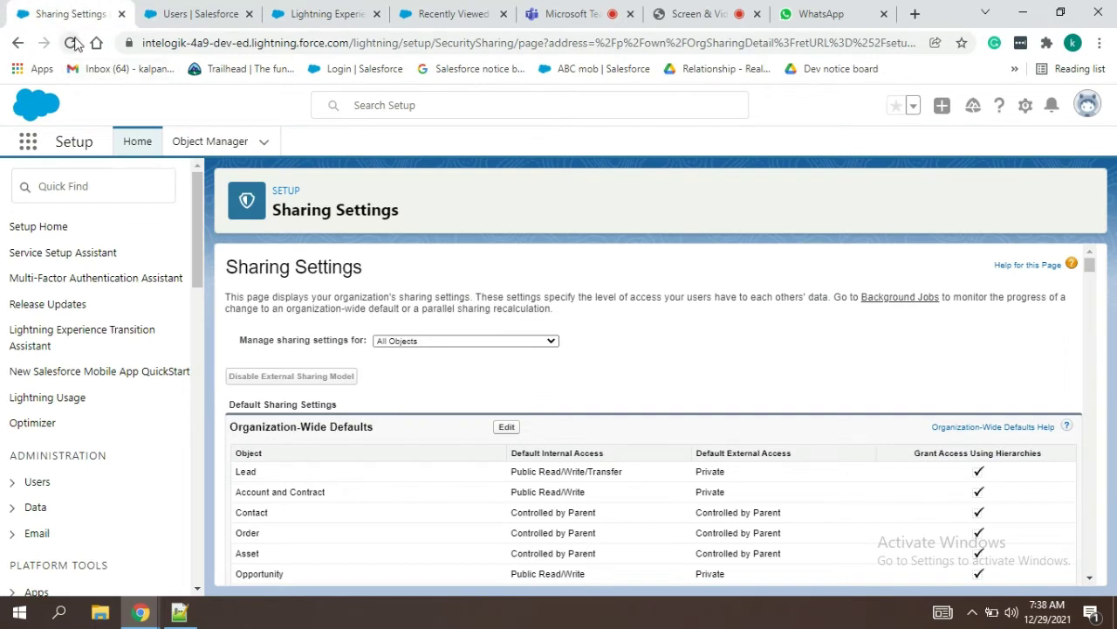
left_click(72, 43)
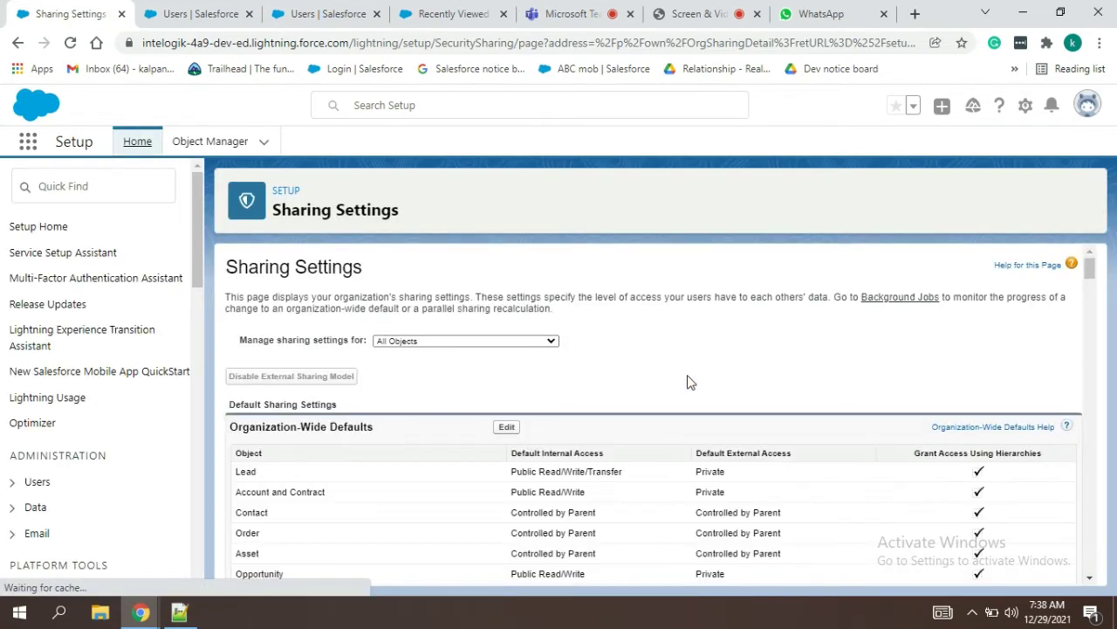
key("ctrl+f")
type("pro")
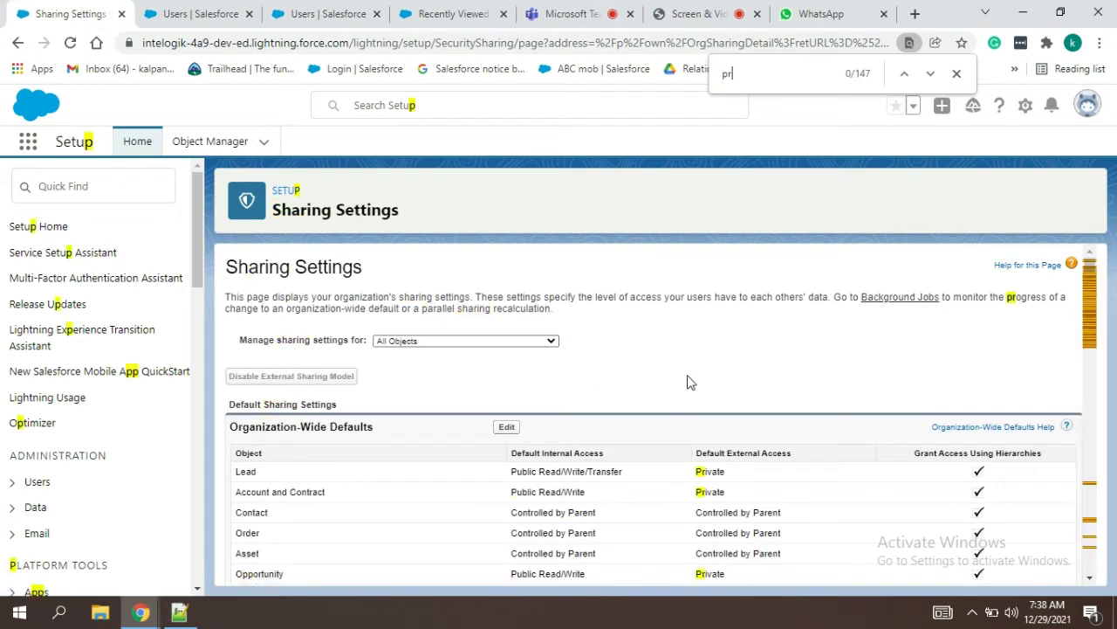
key("BackSpace")
key("BackSpace")
key("BackSpace")
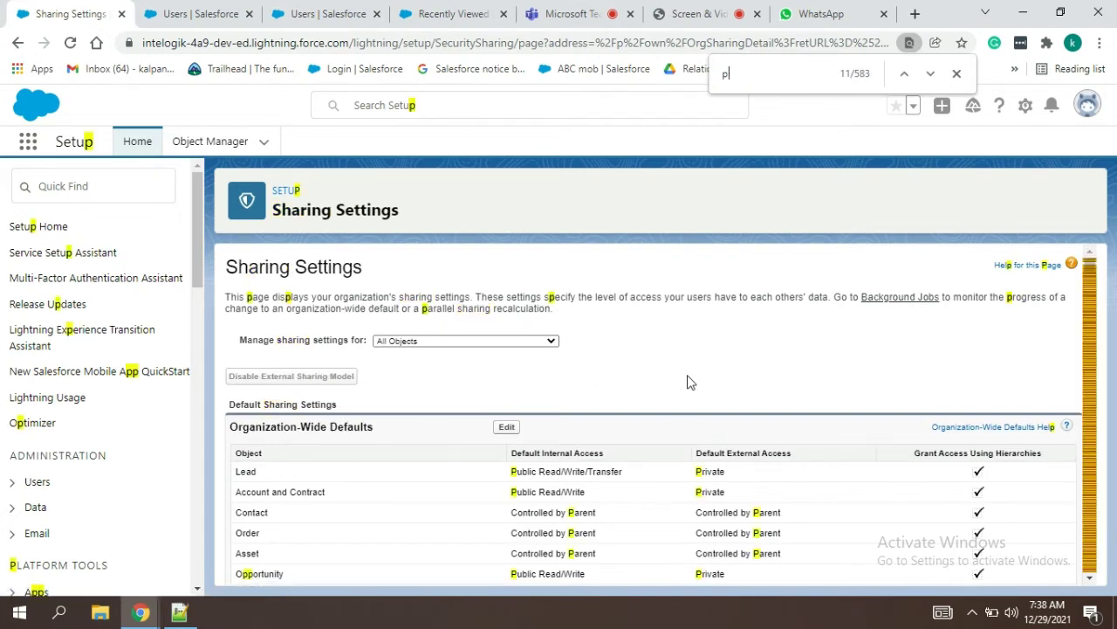
type("students")
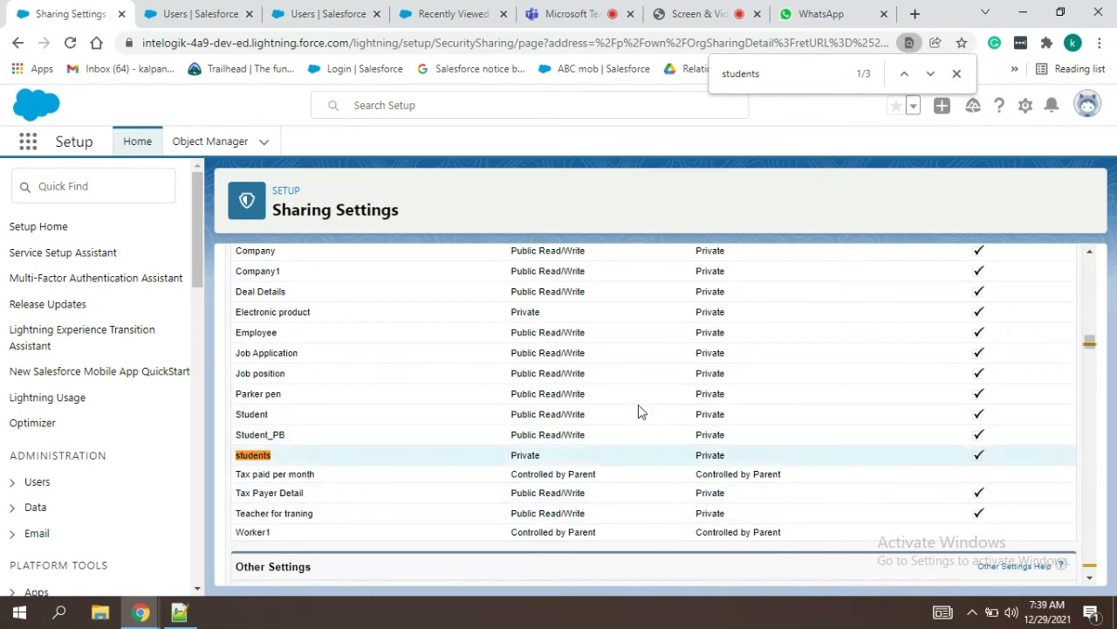
left_click_drag(833, 449, 1090, 221)
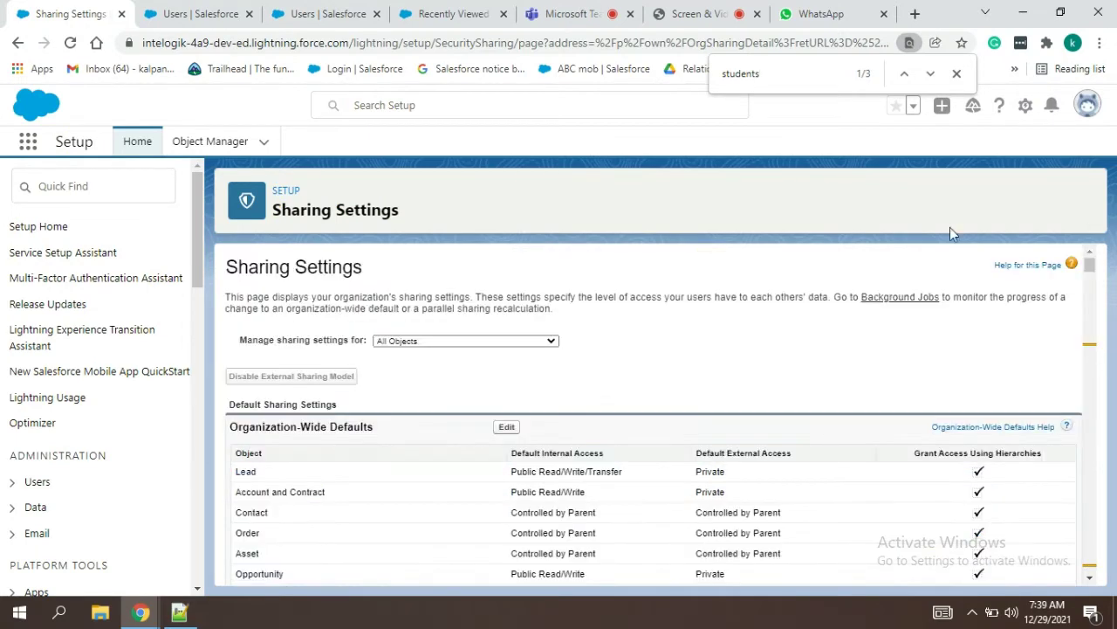
Step: Set students Default Internal Access back to Public Read Only and save the sharing settings
left_click(509, 430)
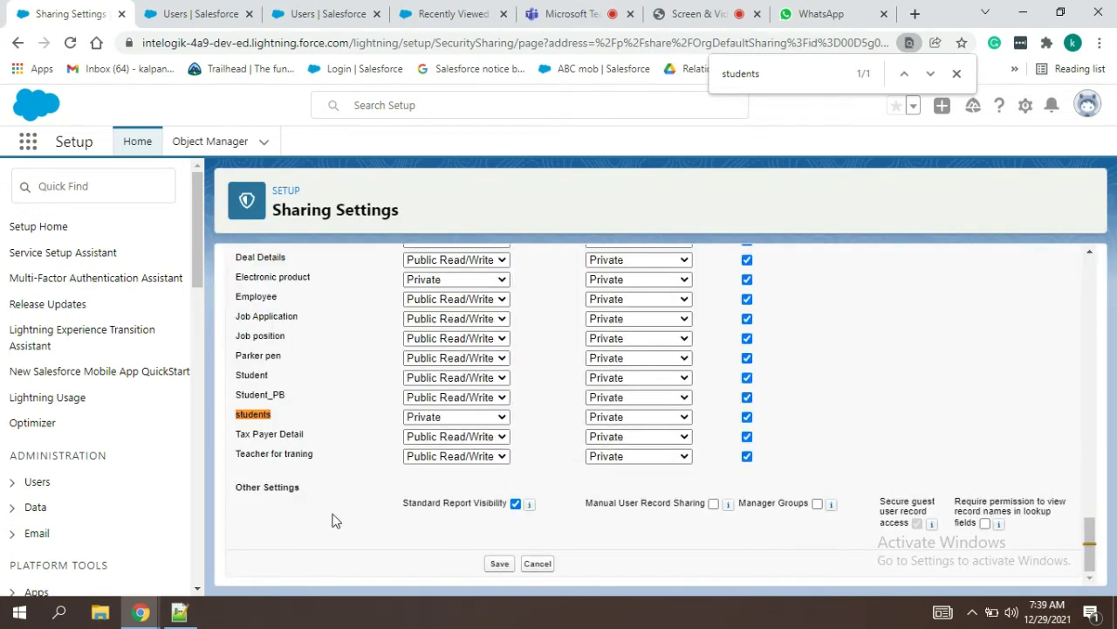
left_click(424, 420)
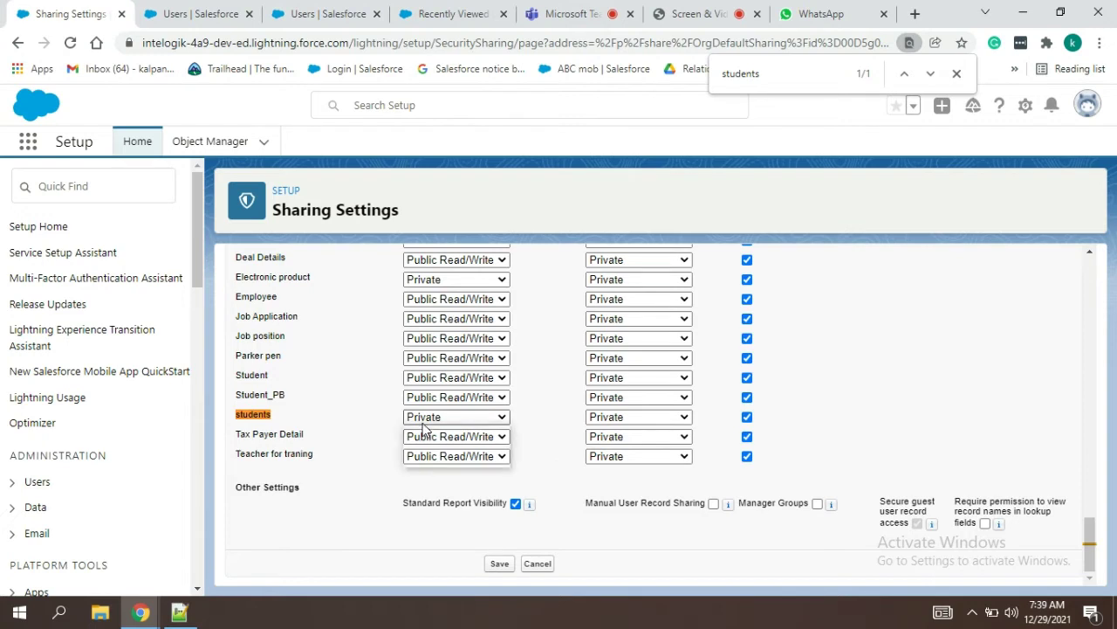
left_click(448, 445)
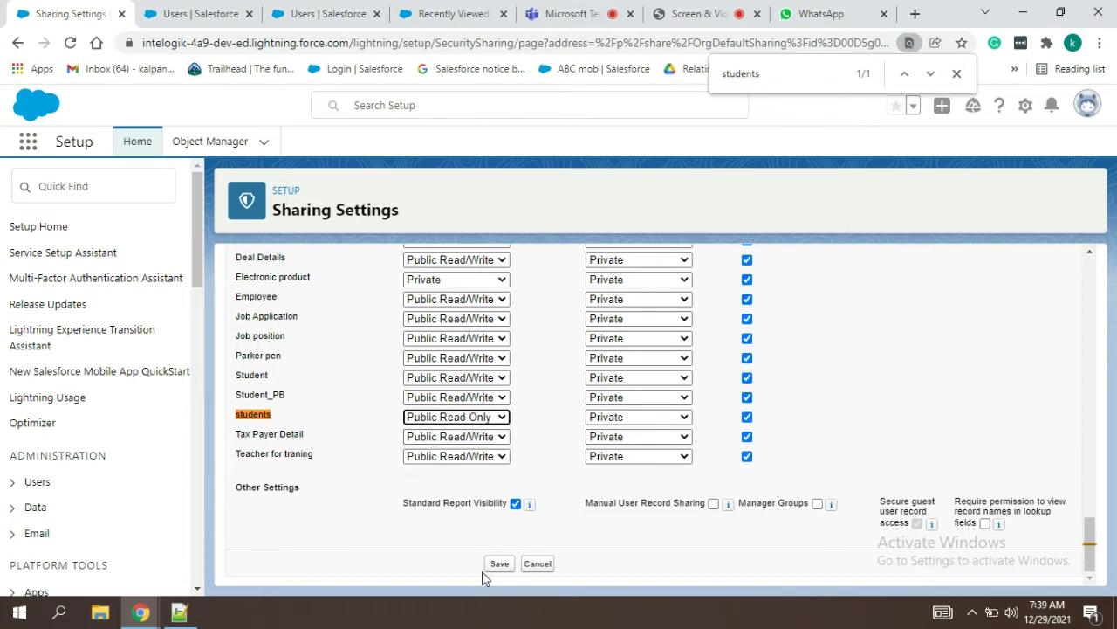
left_click(497, 565)
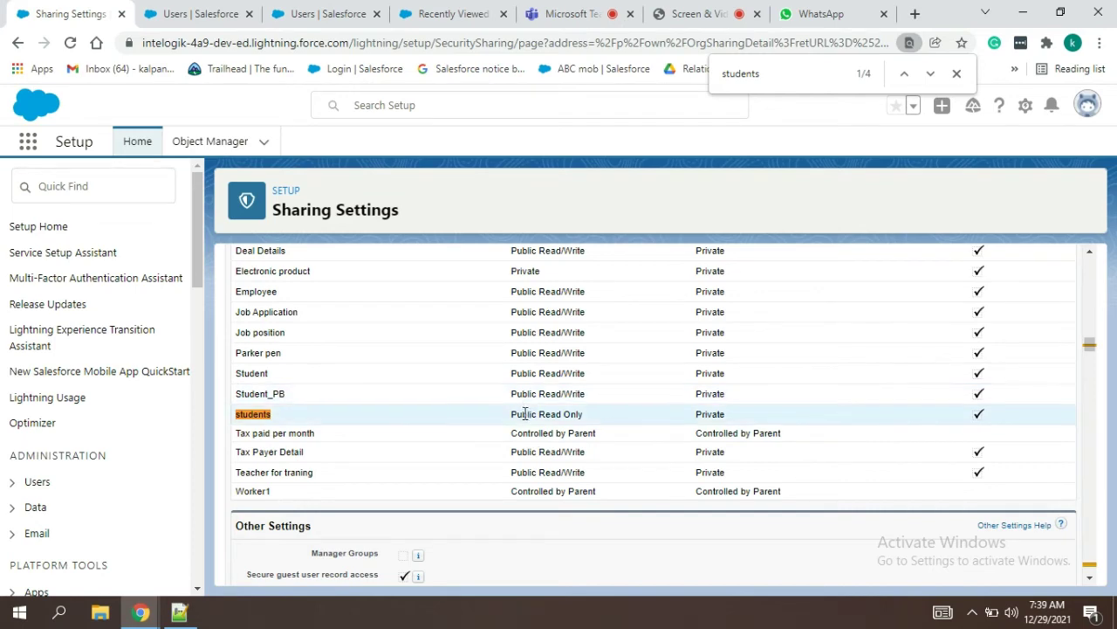
left_click_drag(583, 415, 494, 423)
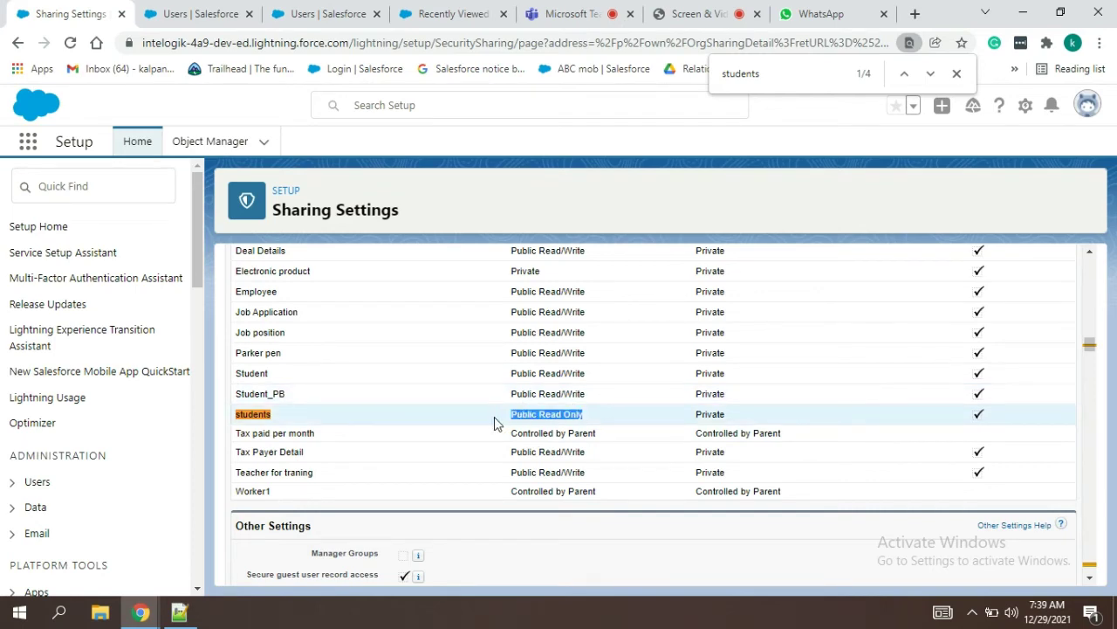
left_click(180, 613)
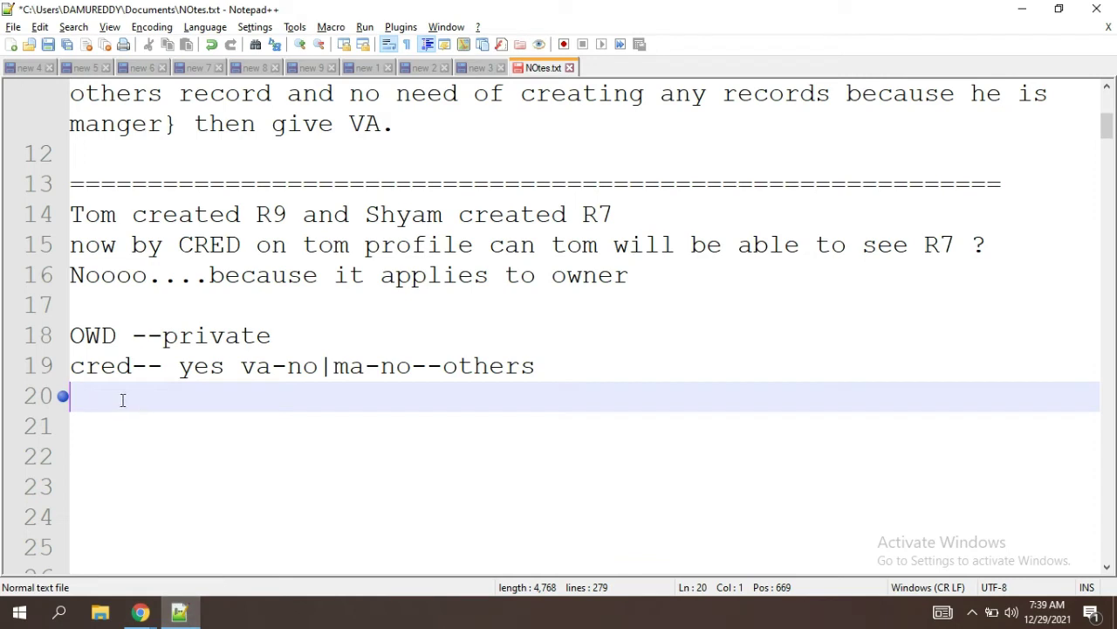
Step: Add the note lines 'his records:modify..' and 'others records:seee', then return to Salesforce
type("o")
key("BackSpace")
type("his re")
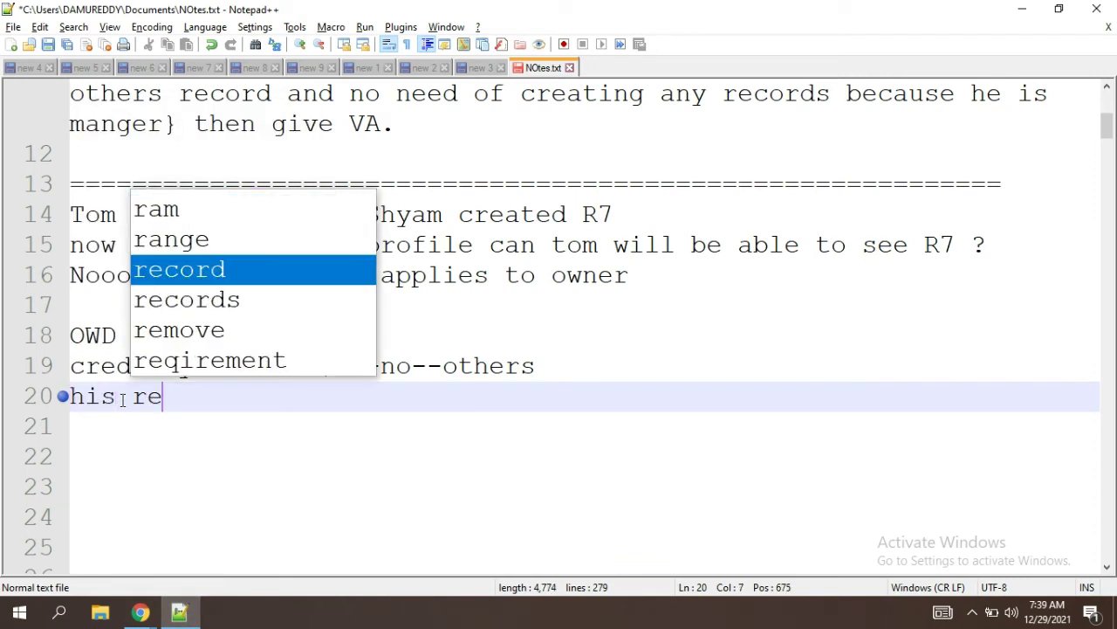
type("cords:")
key("Return")
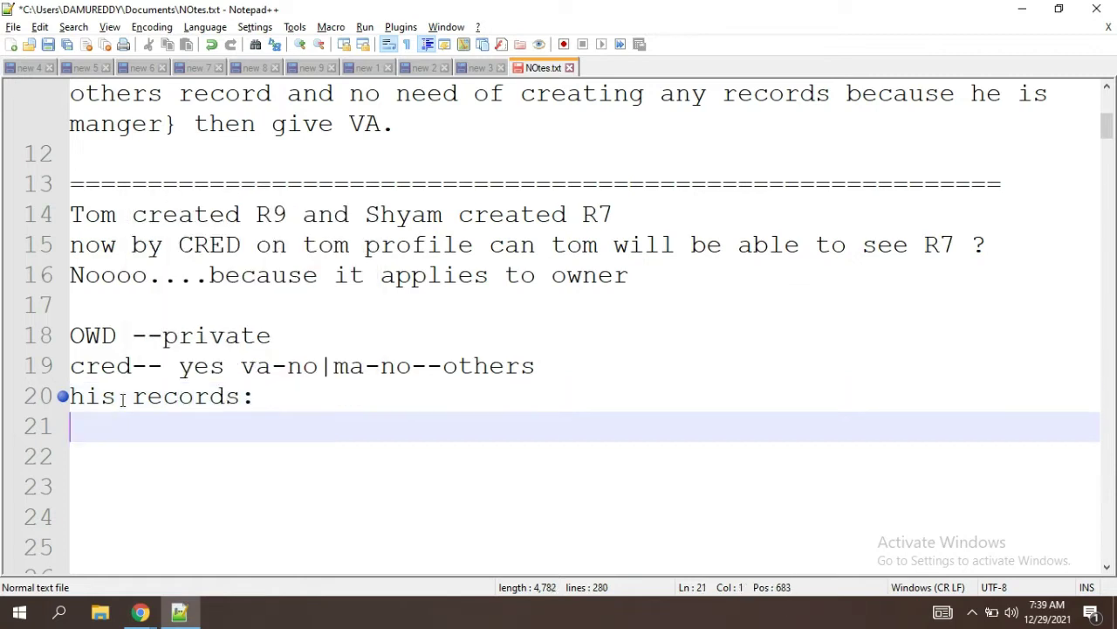
type("othe")
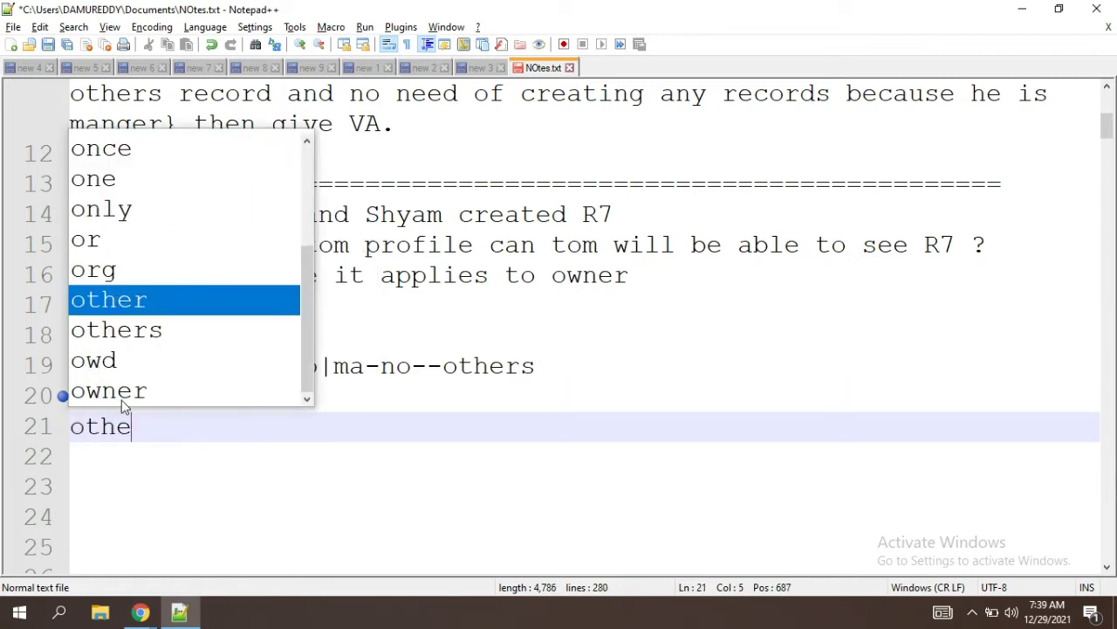
type("rs ")
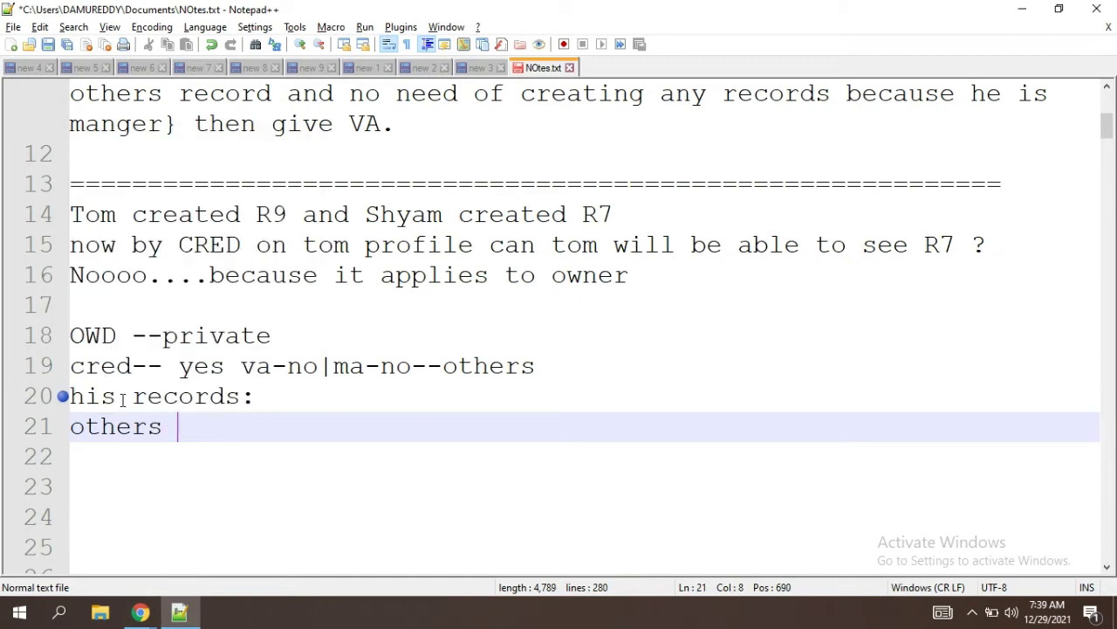
type("records:")
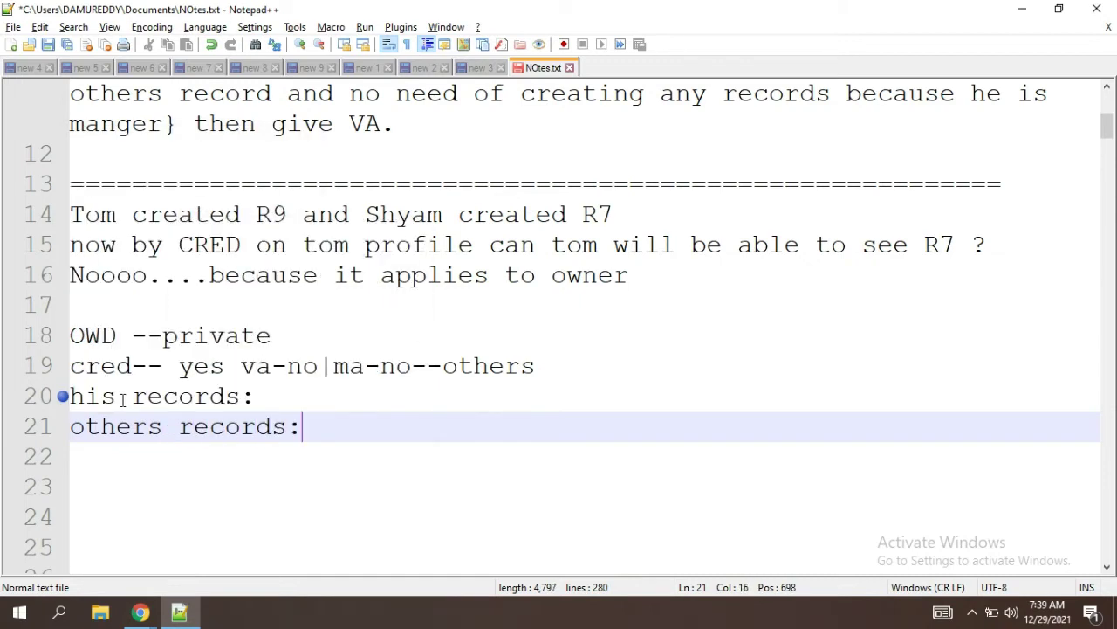
left_click(306, 396)
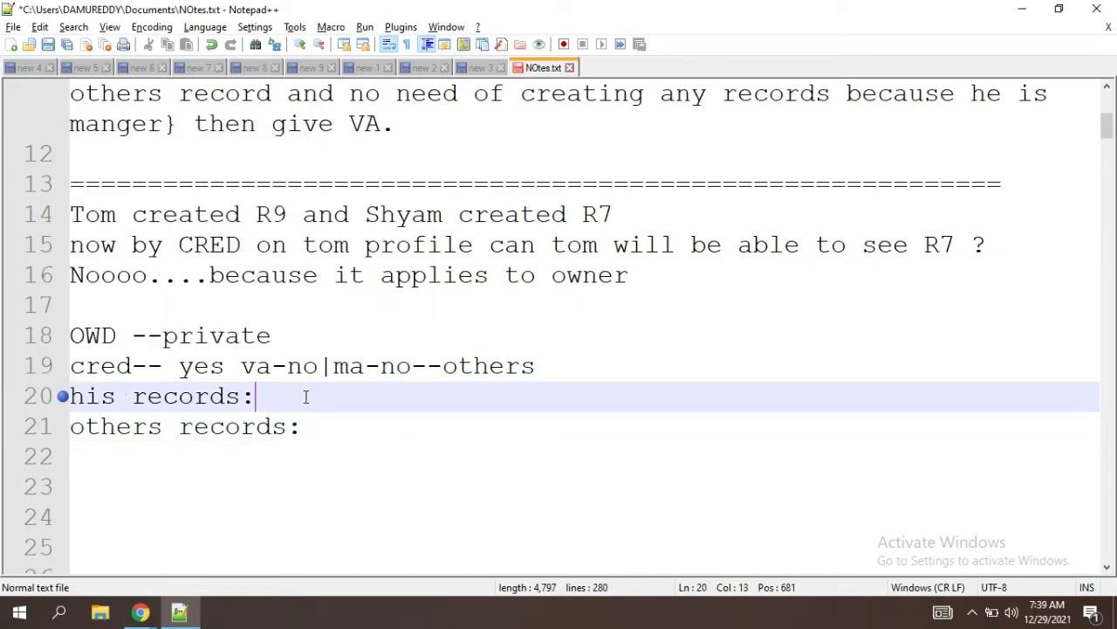
left_click(310, 426)
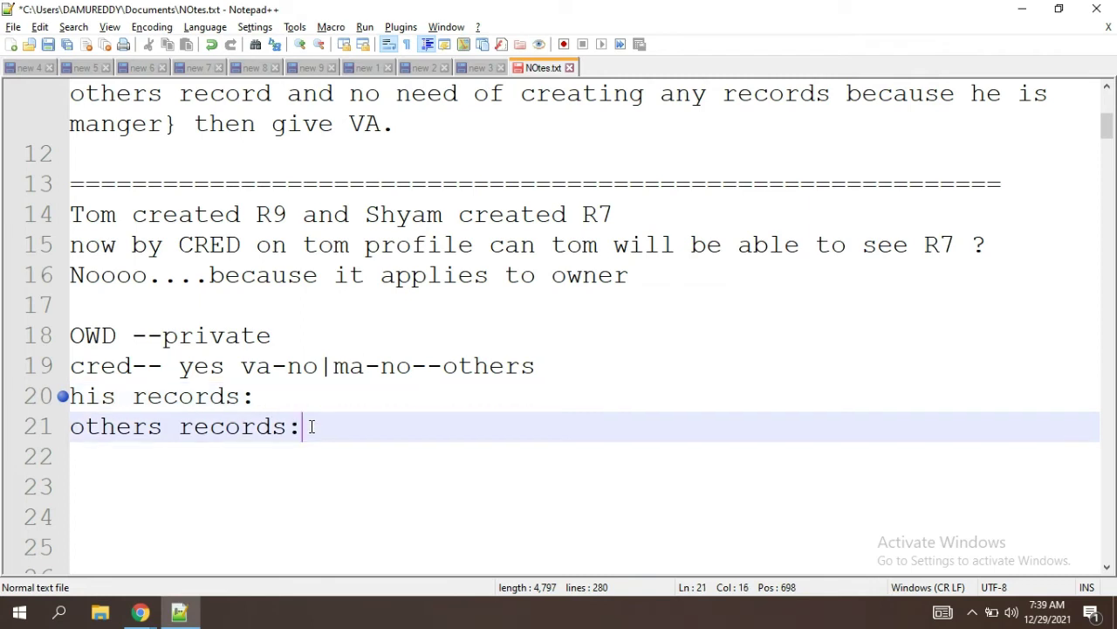
type("seee")
left_click(273, 394)
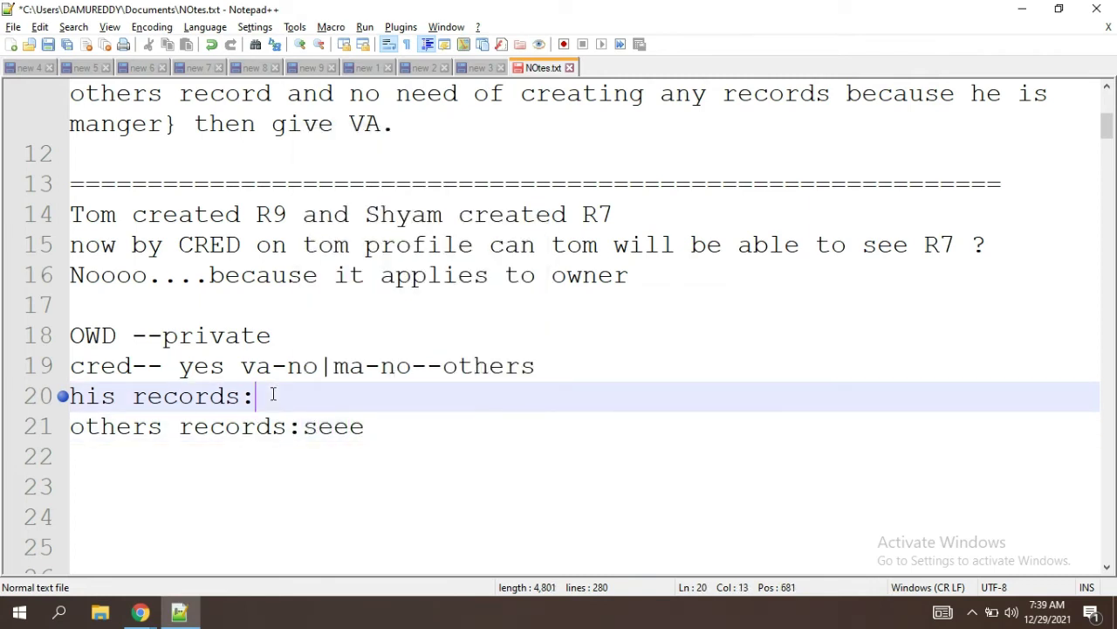
type("m")
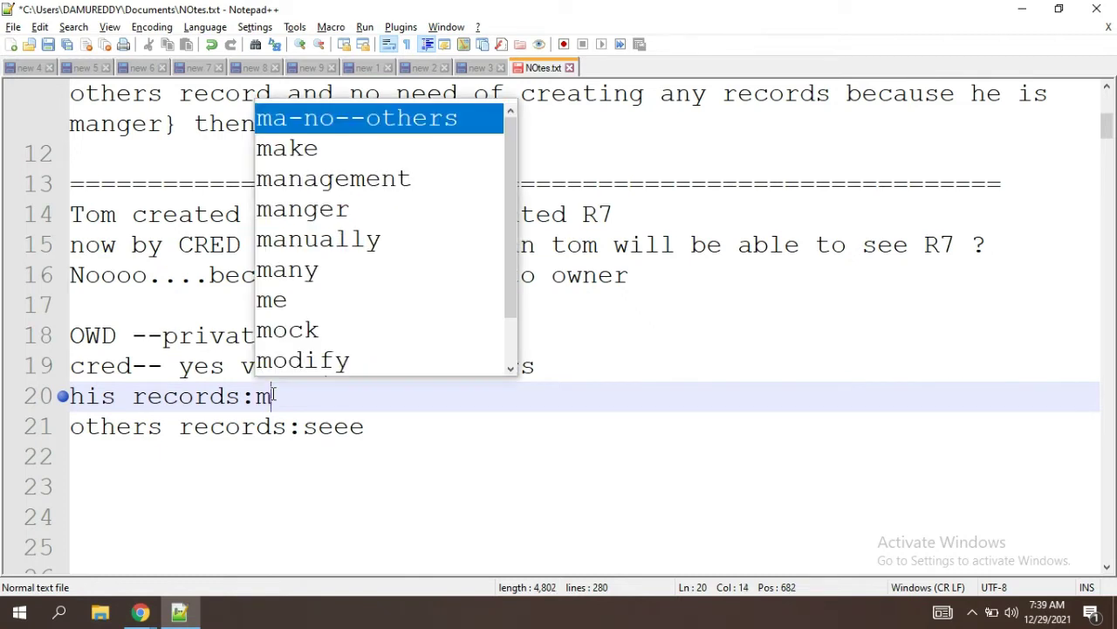
type("odi")
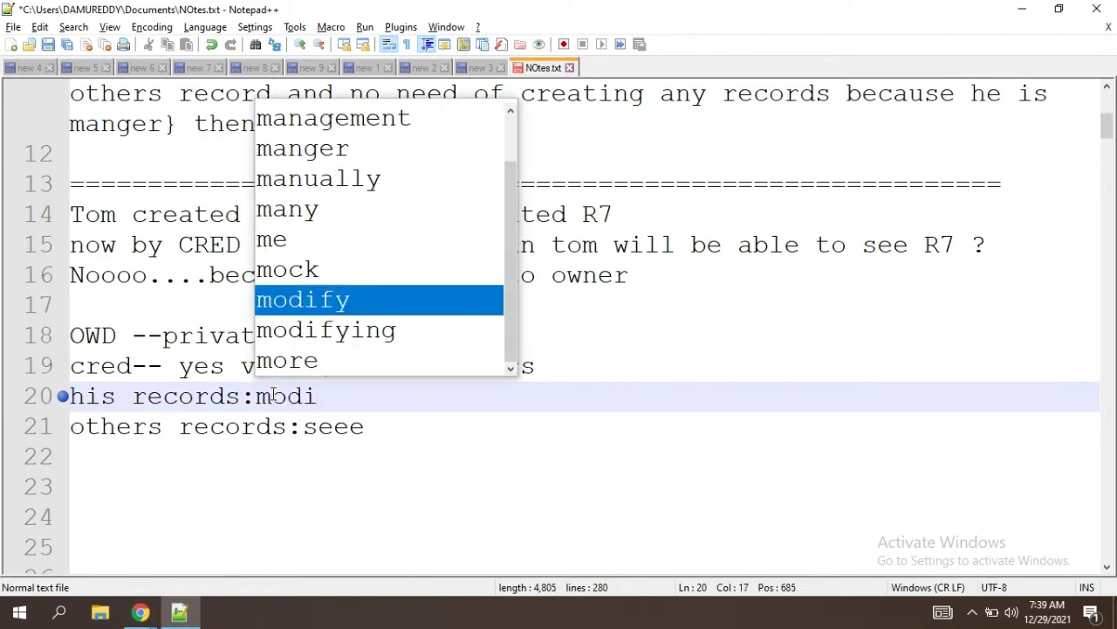
type("fy.")
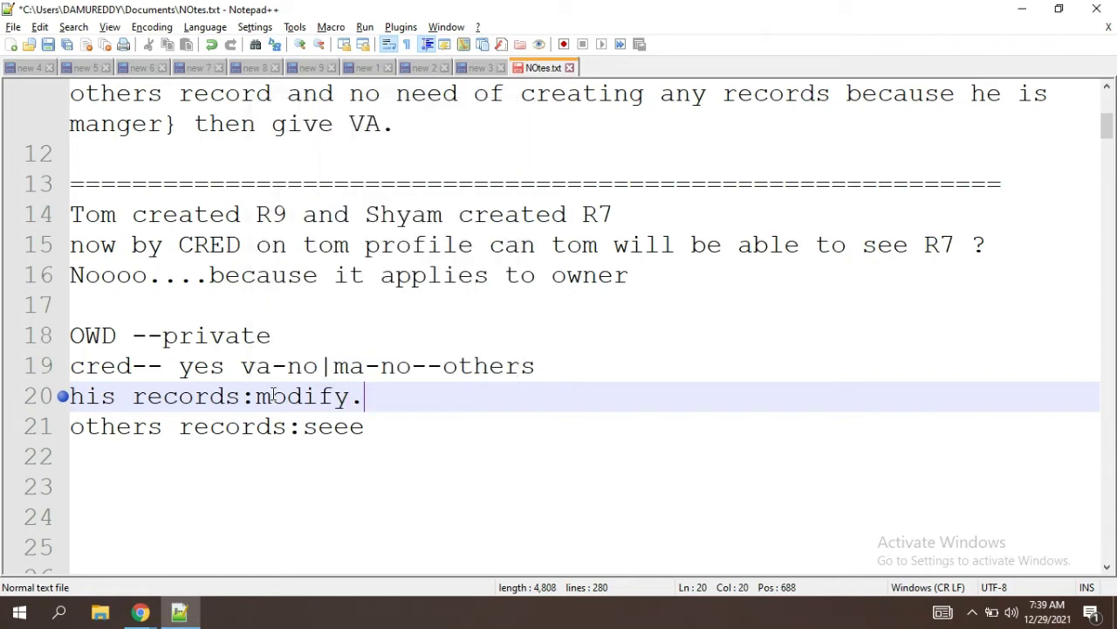
type(".")
left_click(398, 448)
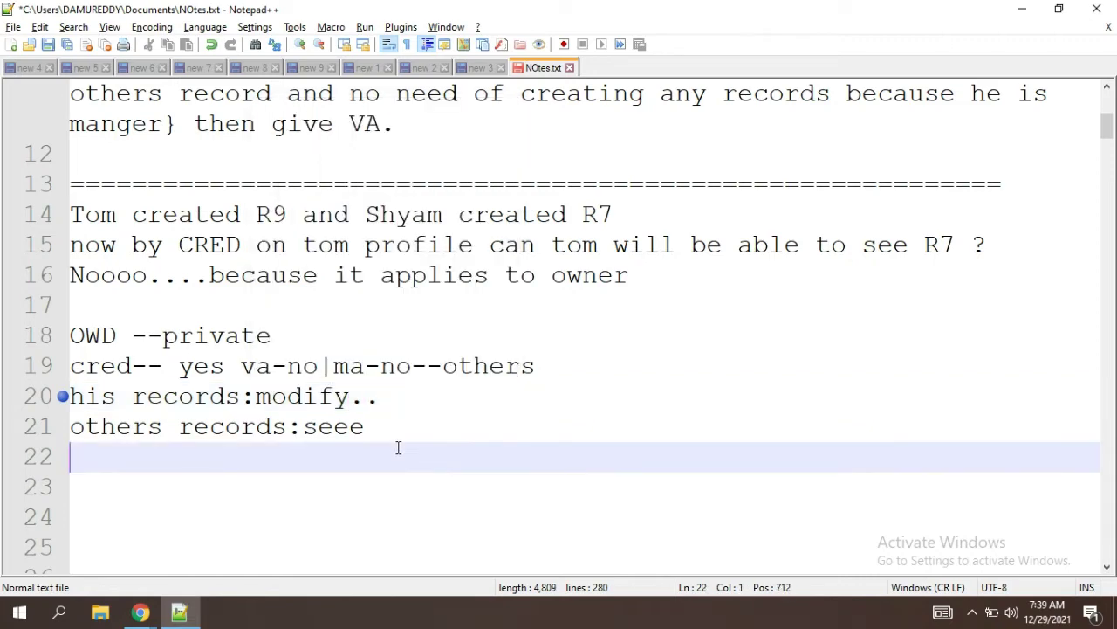
key("alt+Tab")
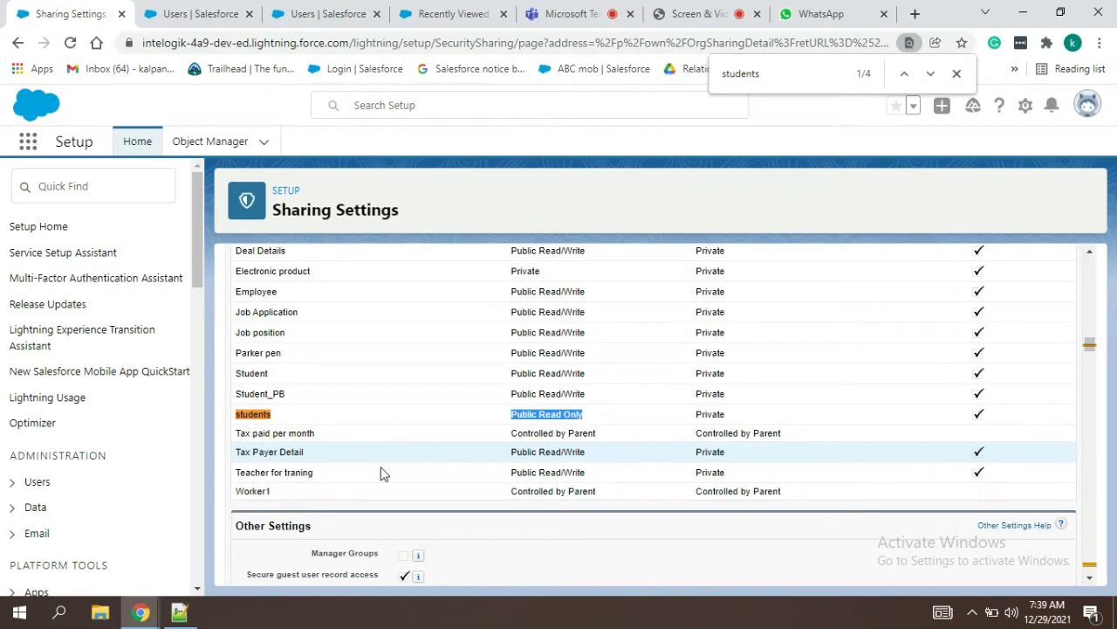
Step: Log in as the Fin Dept (Dec) user and open students record 001 from the All list
left_click(223, 8)
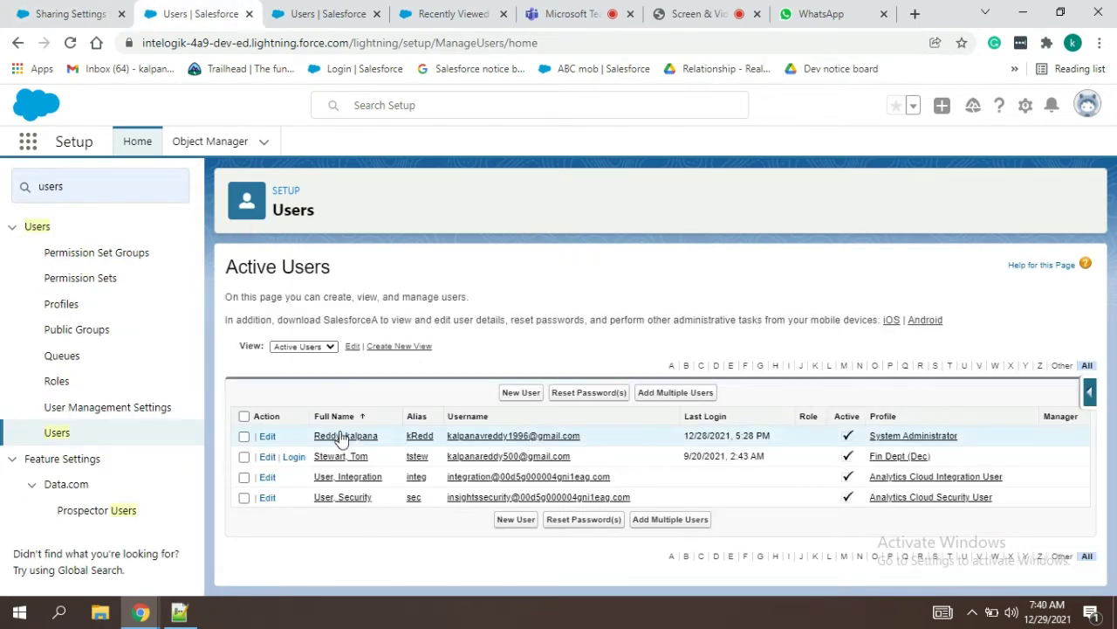
left_click(295, 457)
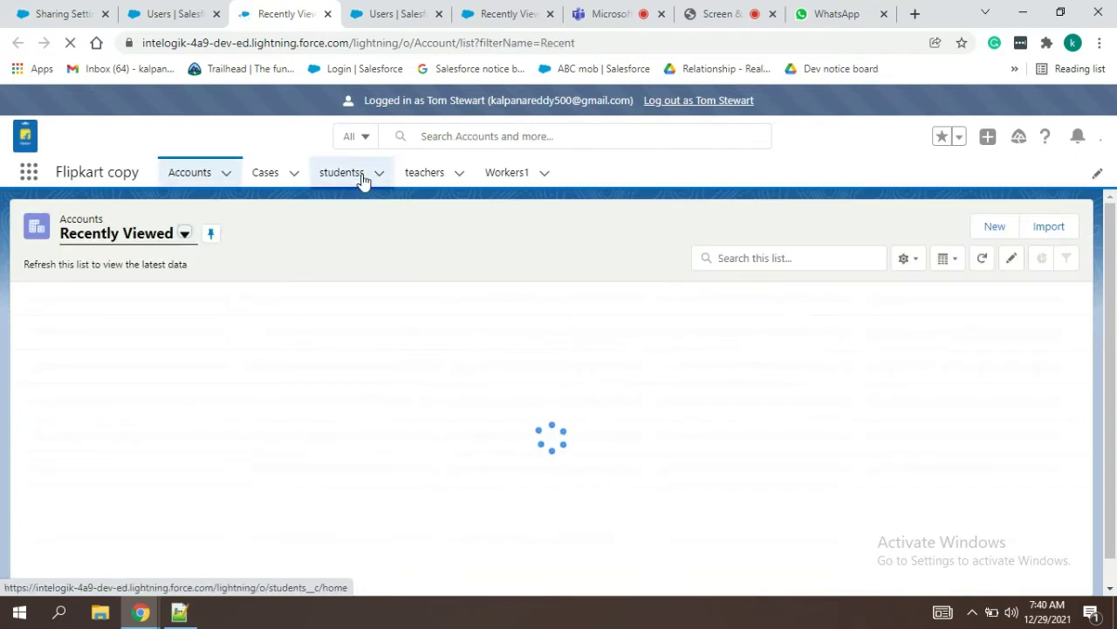
left_click(361, 177)
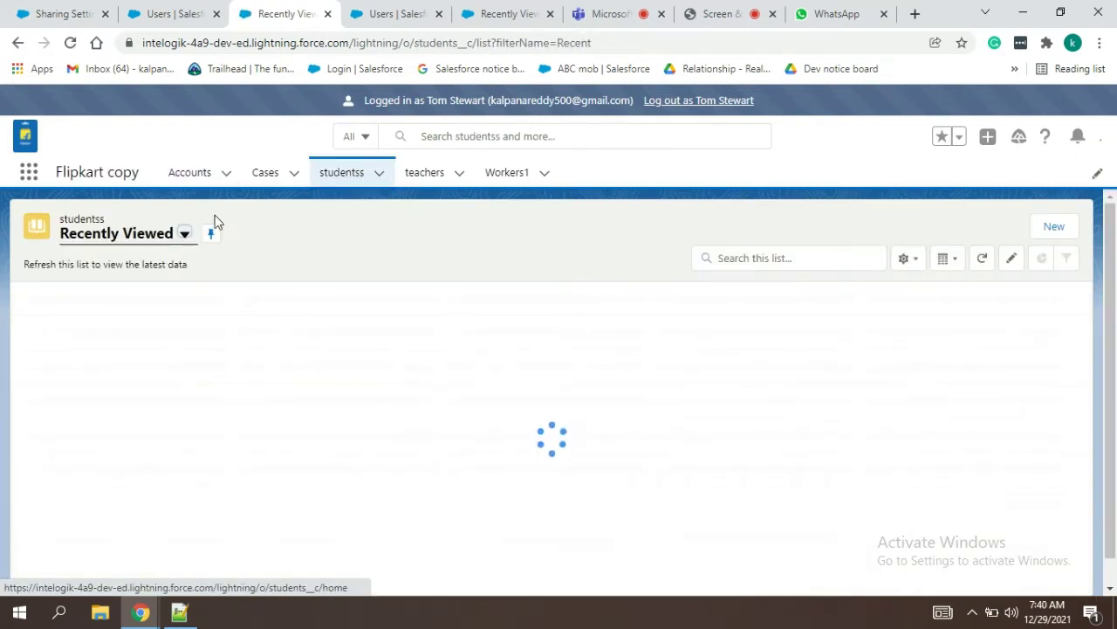
left_click(147, 233)
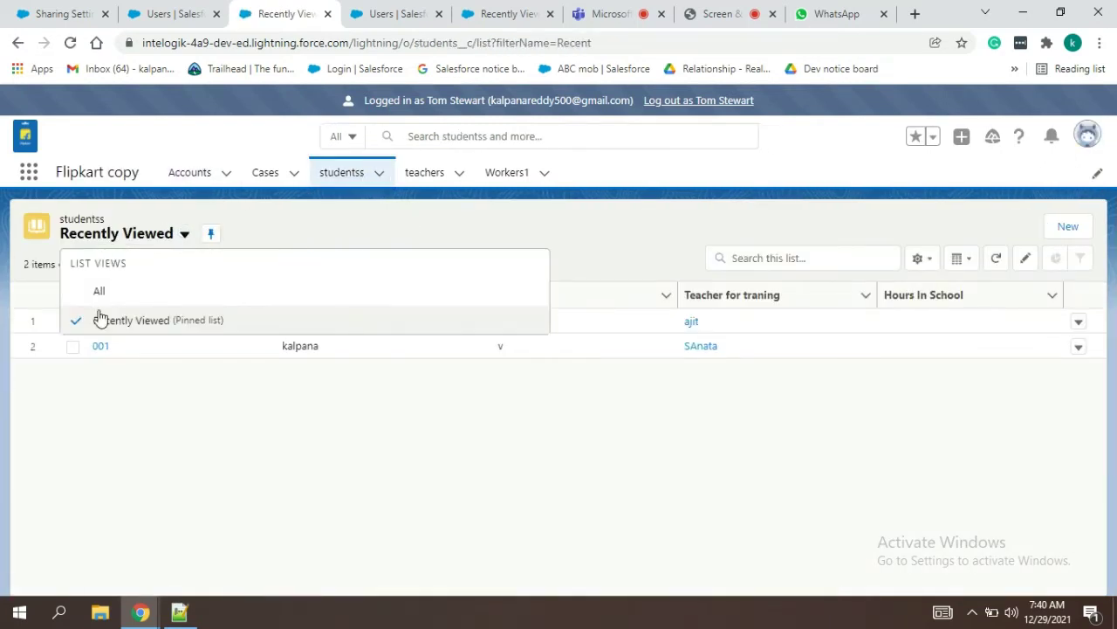
left_click(101, 297)
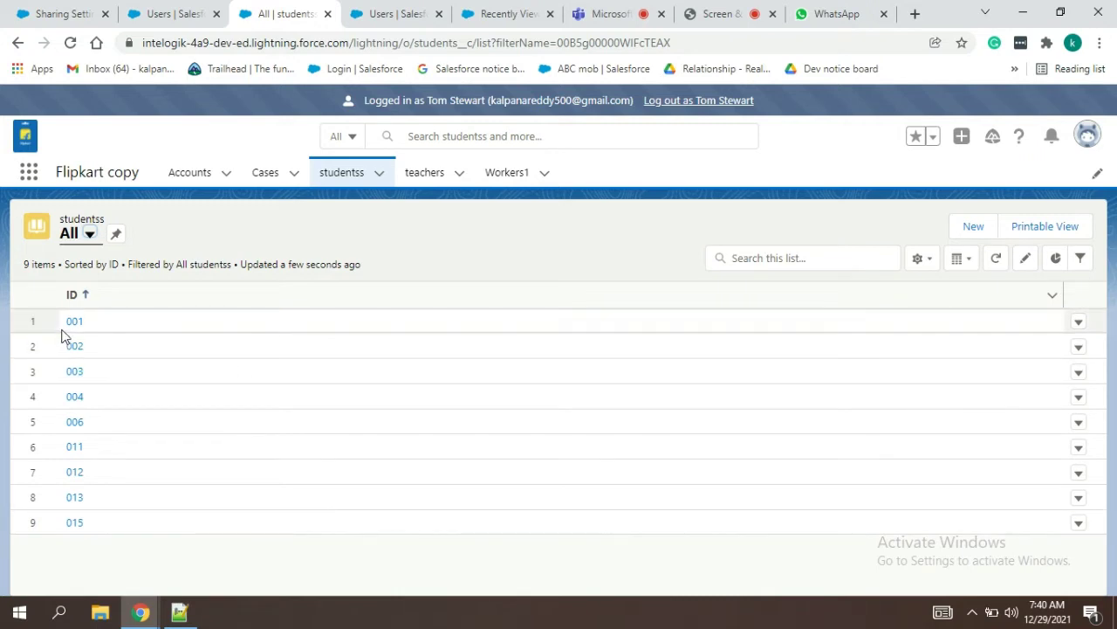
left_click(73, 323)
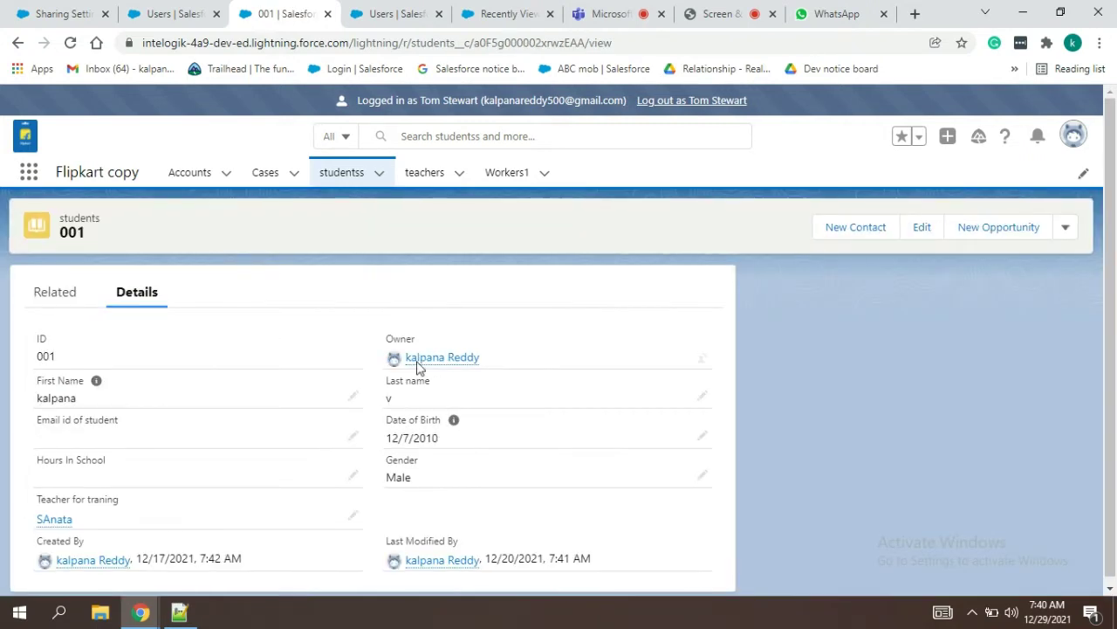
Step: Try saving record 001 with a saved email address and note the insufficient privileges error
left_click(927, 231)
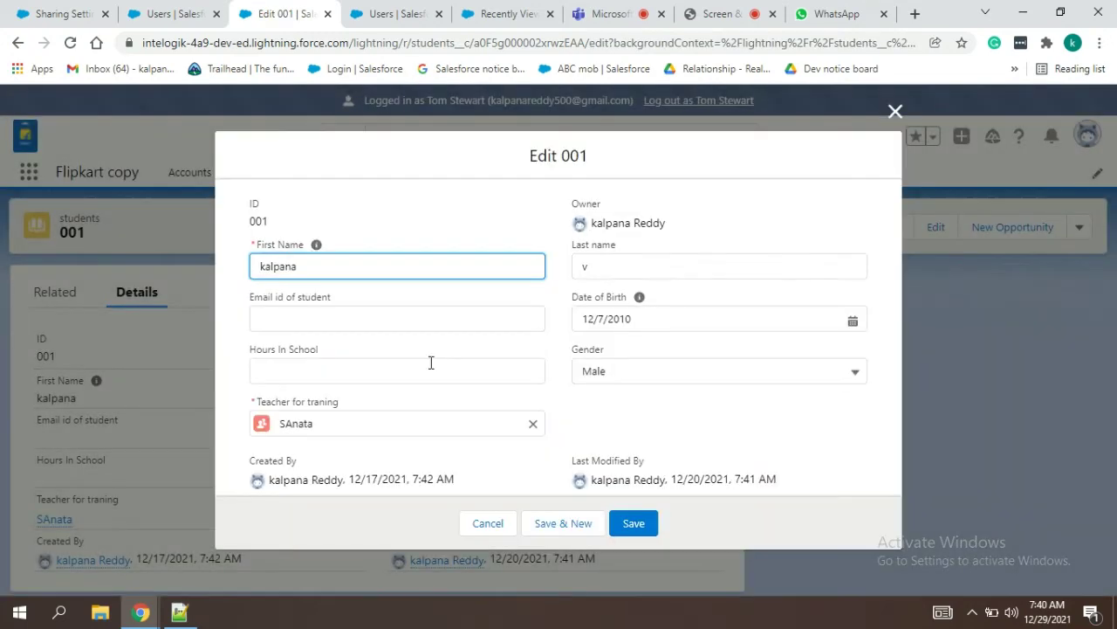
left_click(350, 326)
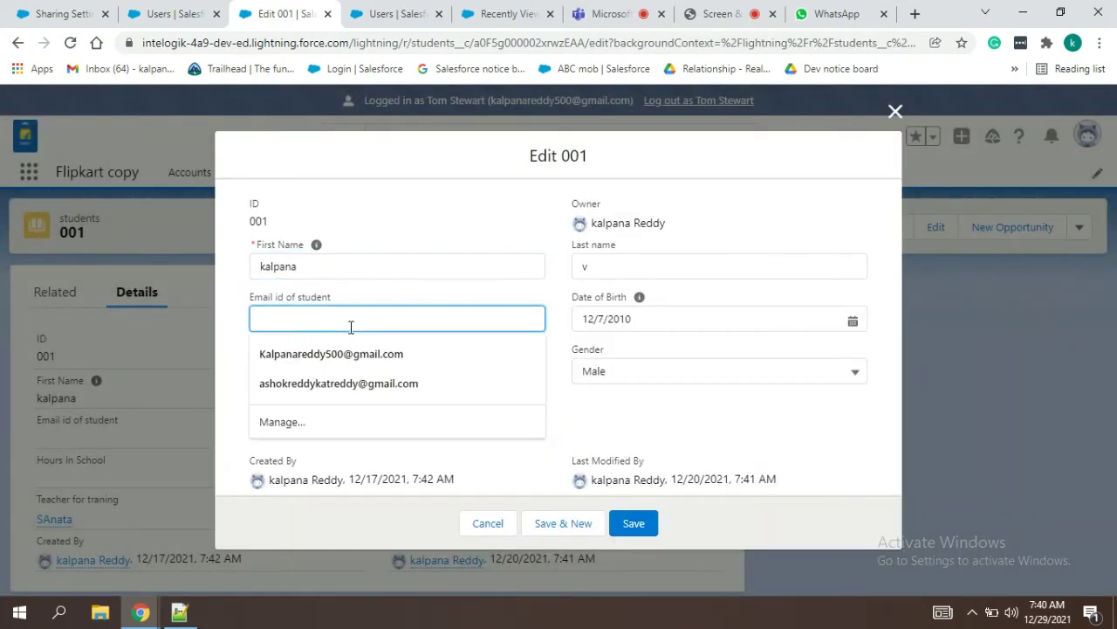
left_click(346, 362)
left_click(634, 523)
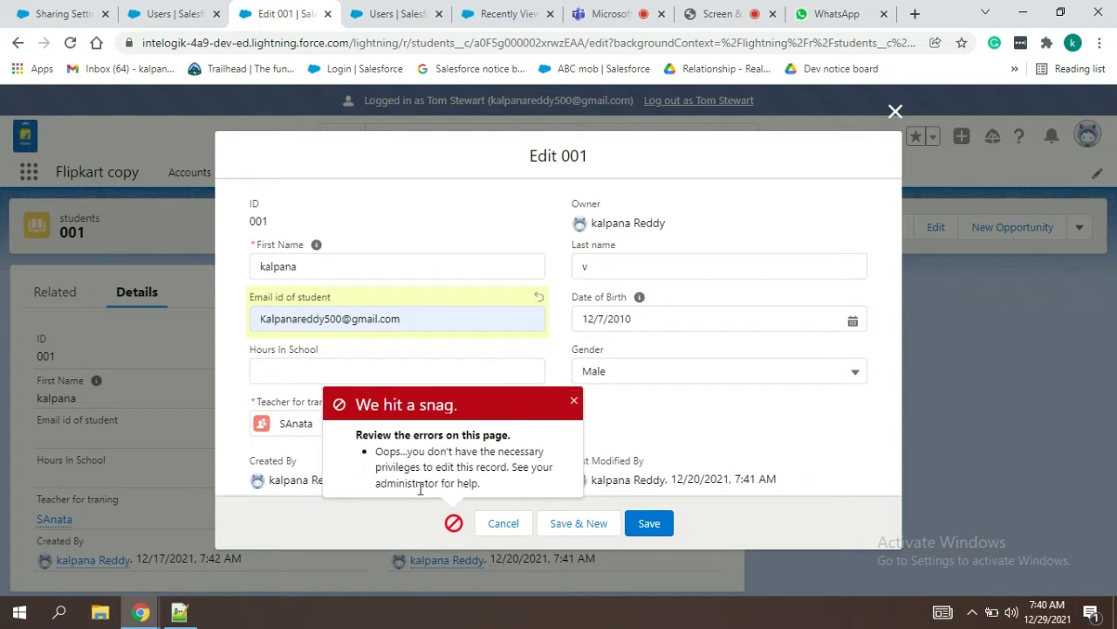
left_click_drag(378, 448, 480, 486)
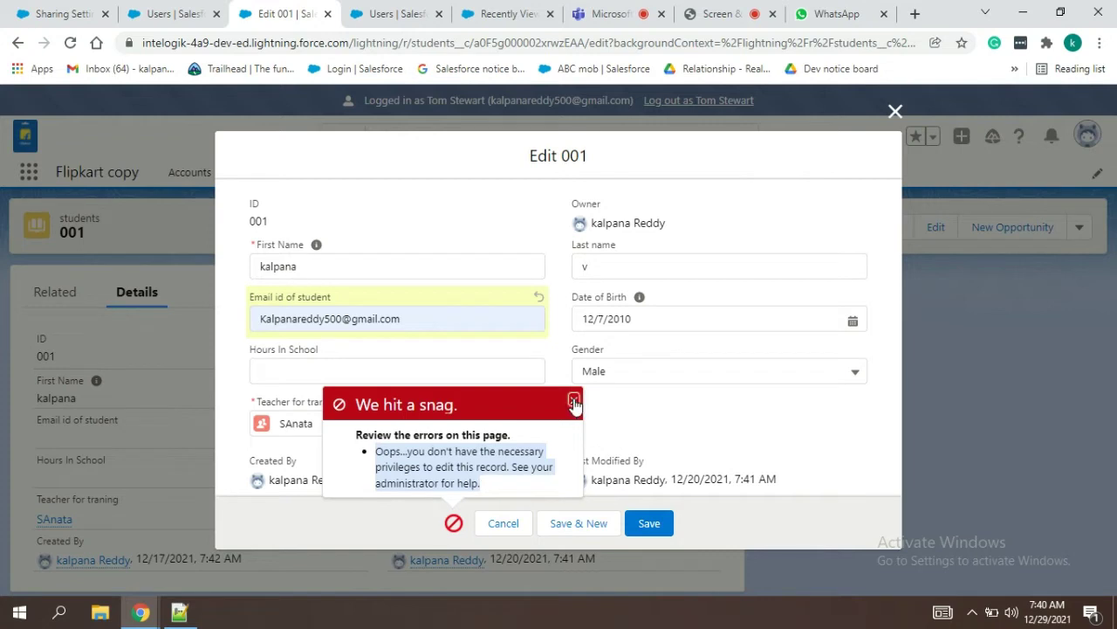
left_click(574, 401)
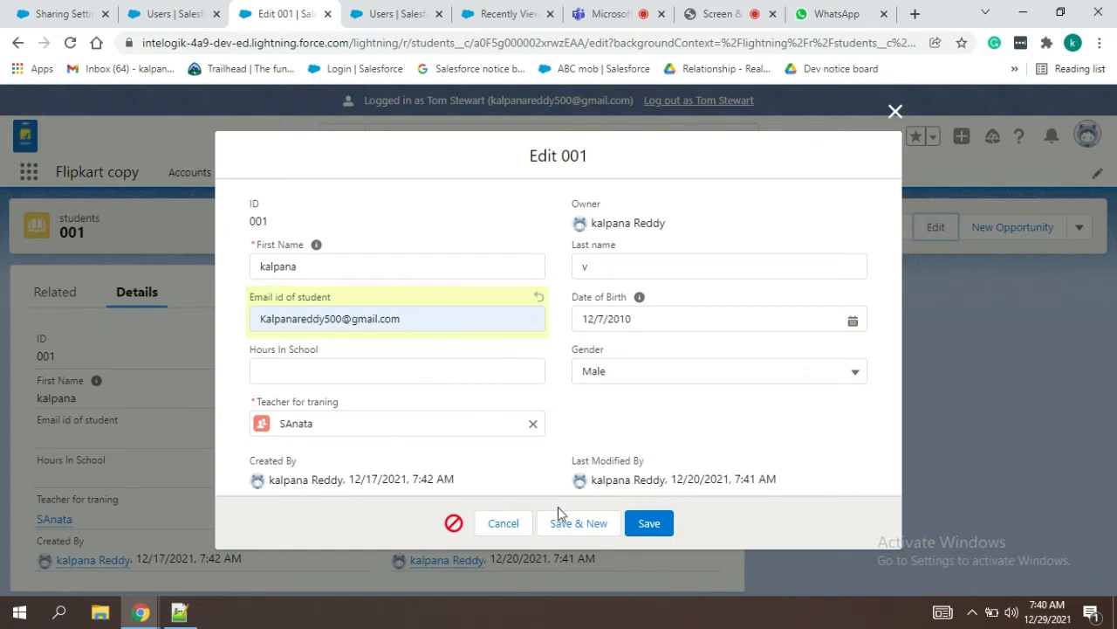
Step: Retry the save, dismiss the same privileges error, and cancel the edit without saving
left_click(644, 529)
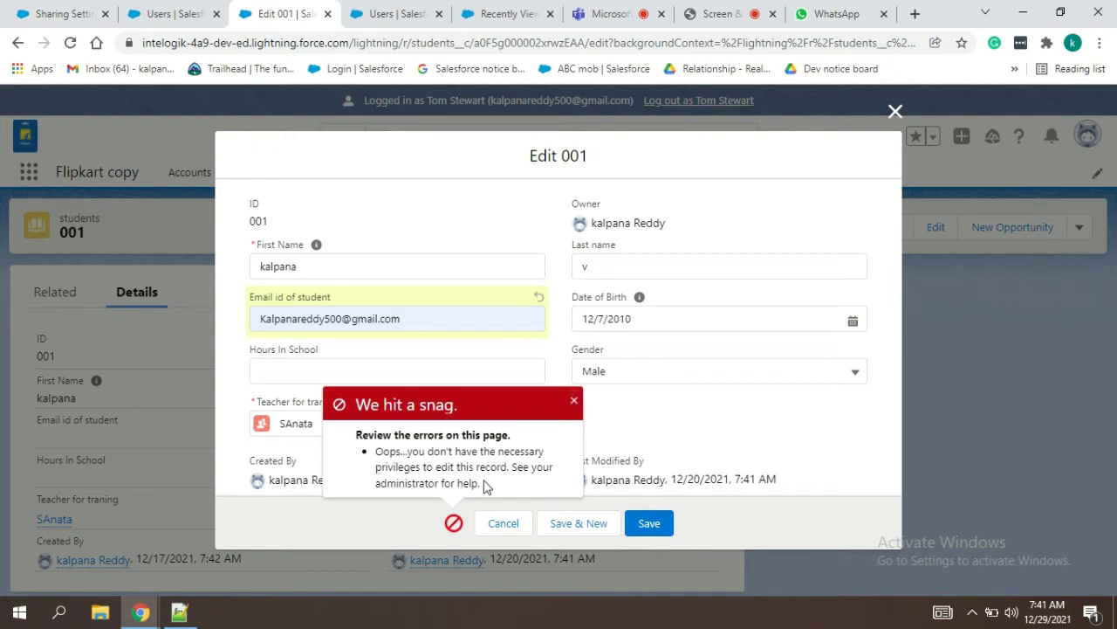
left_click_drag(487, 485, 374, 457)
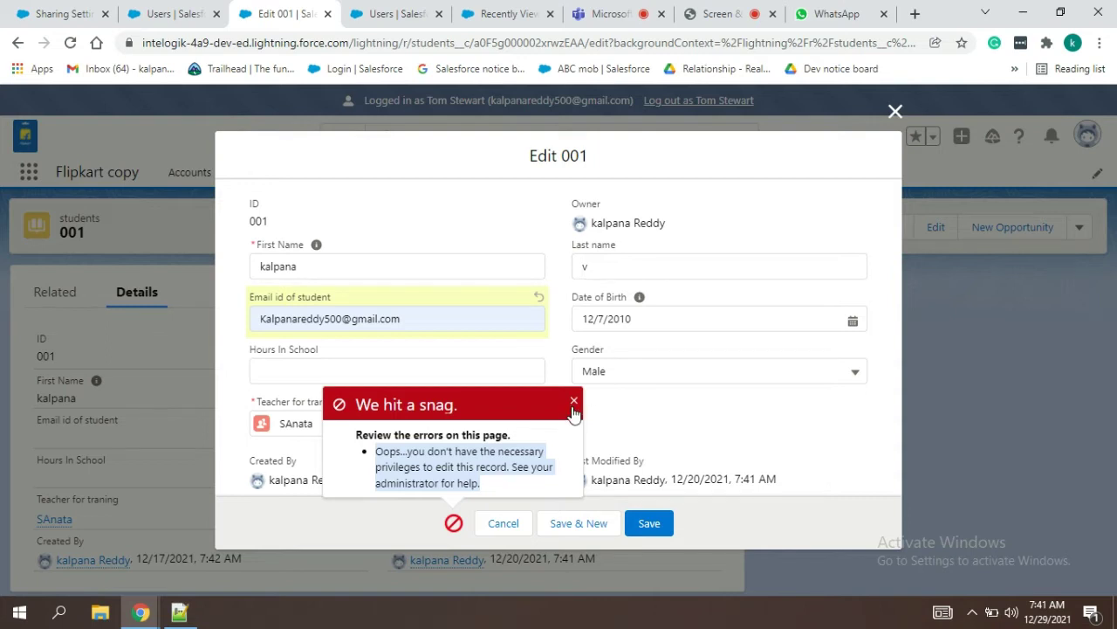
left_click(574, 401)
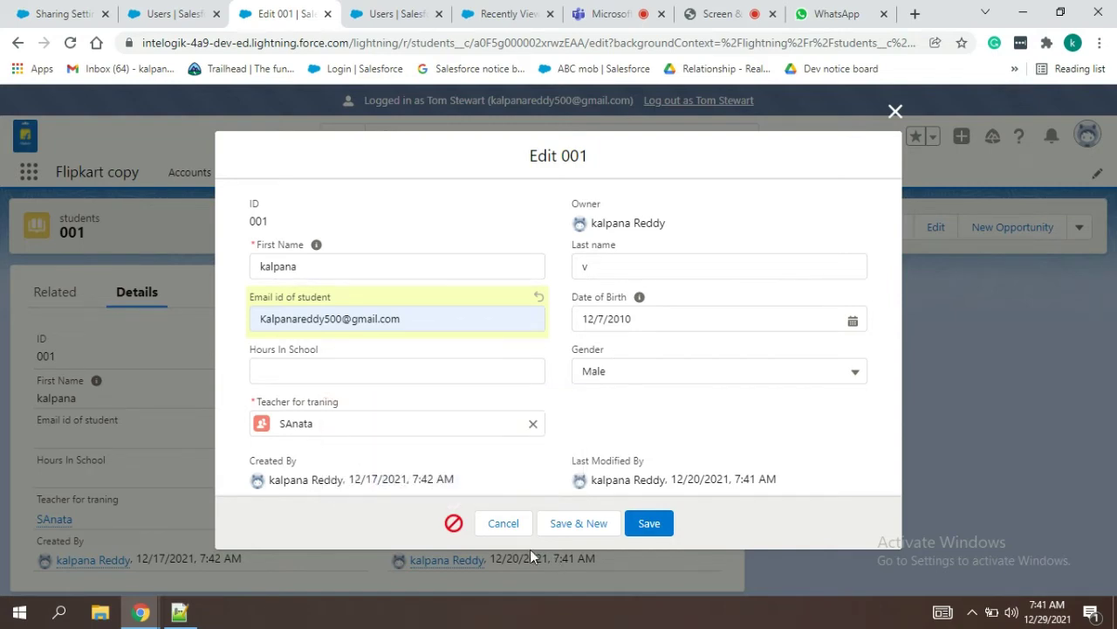
left_click(517, 529)
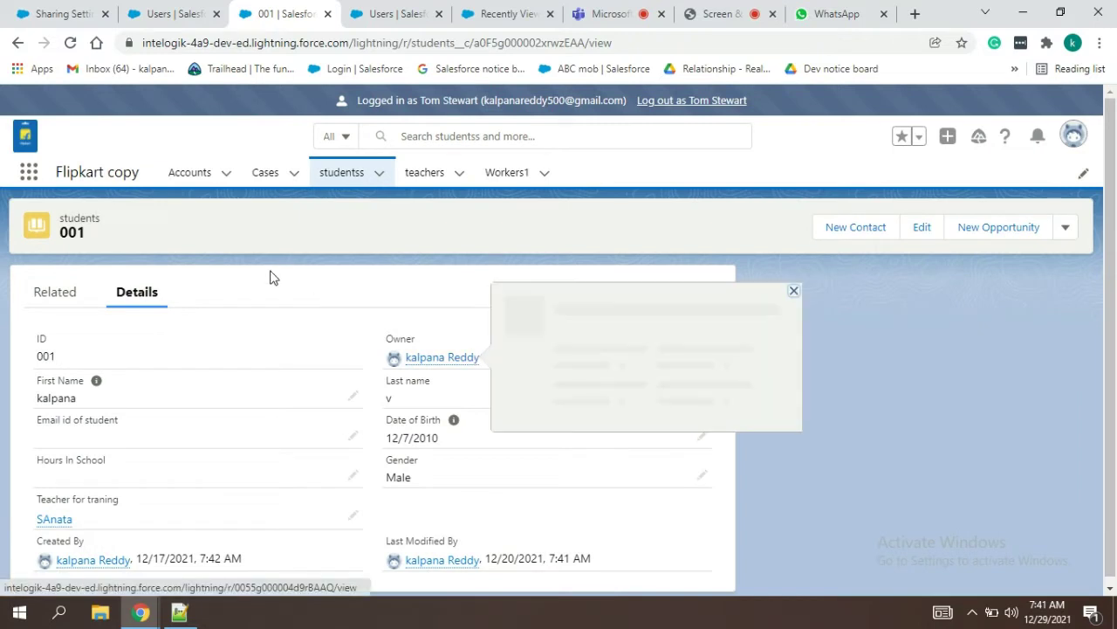
Step: View the user's own student record 015, return to the studentss list, and log out as the user
left_click(356, 174)
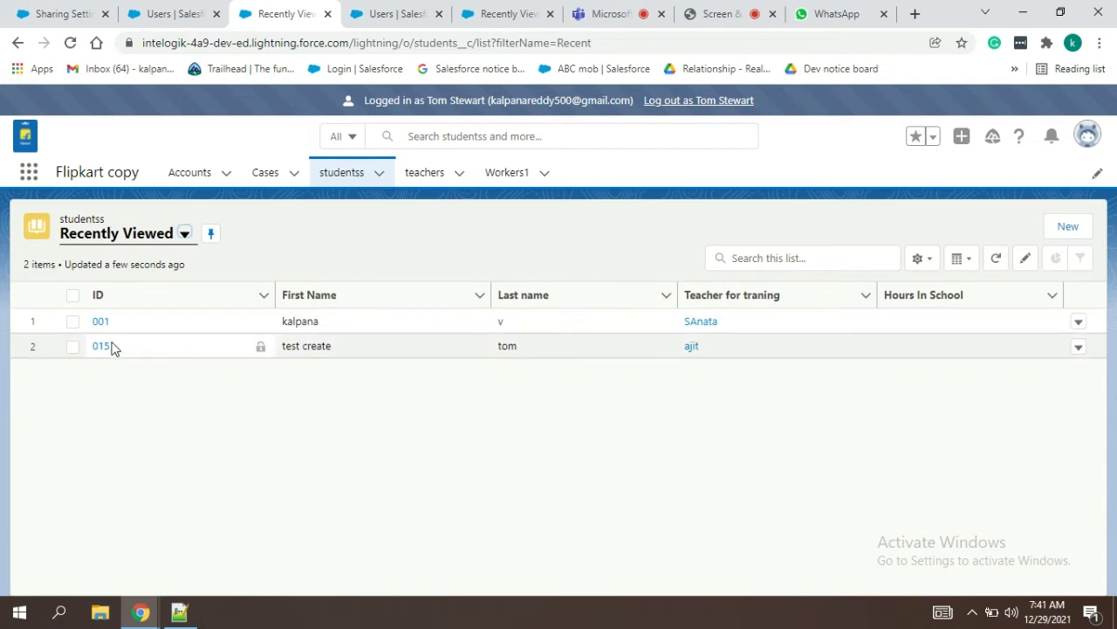
left_click(101, 349)
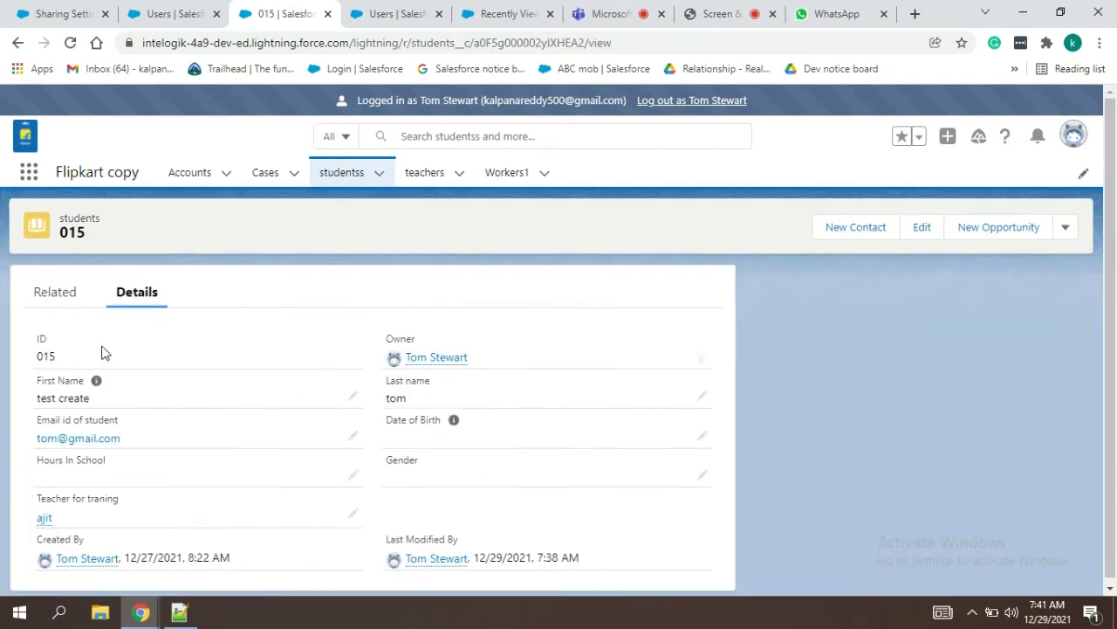
mouse_move(441, 367)
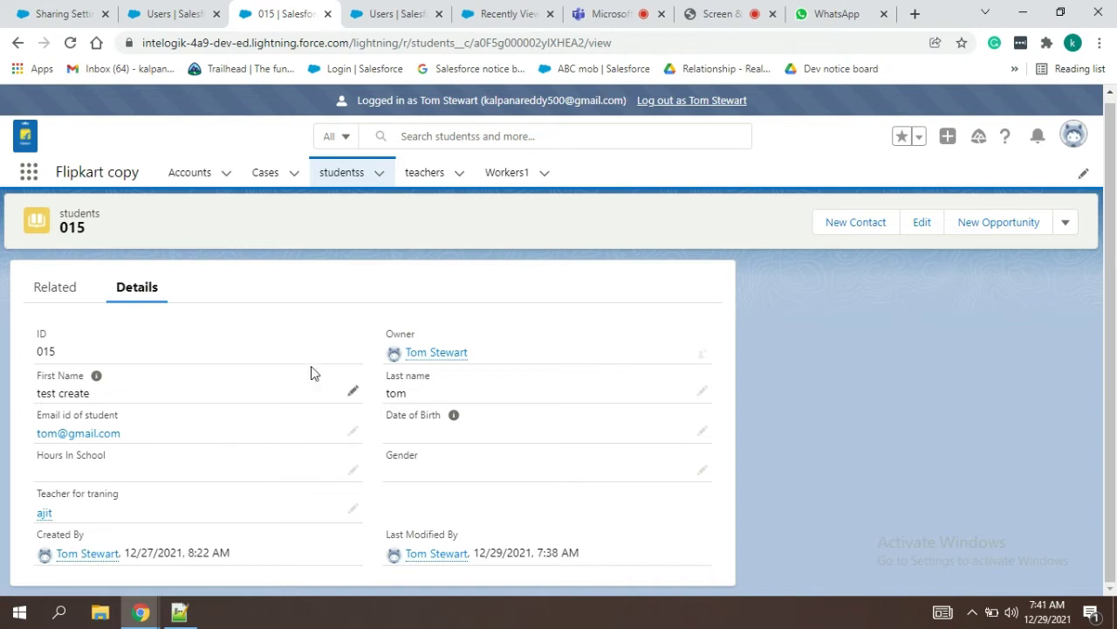
left_click(354, 174)
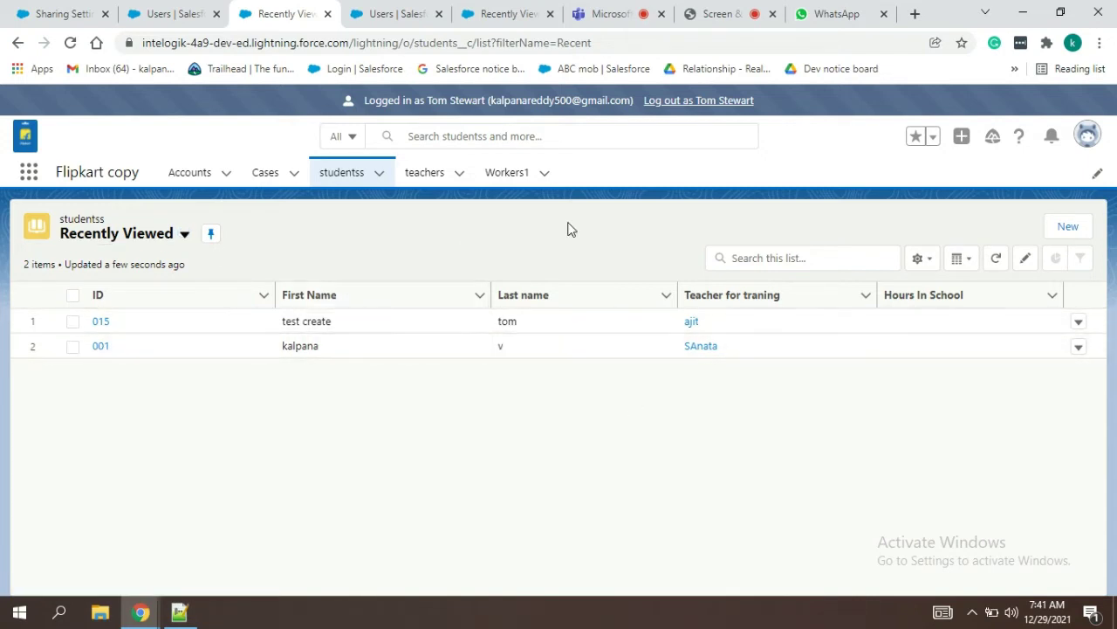
left_click(707, 103)
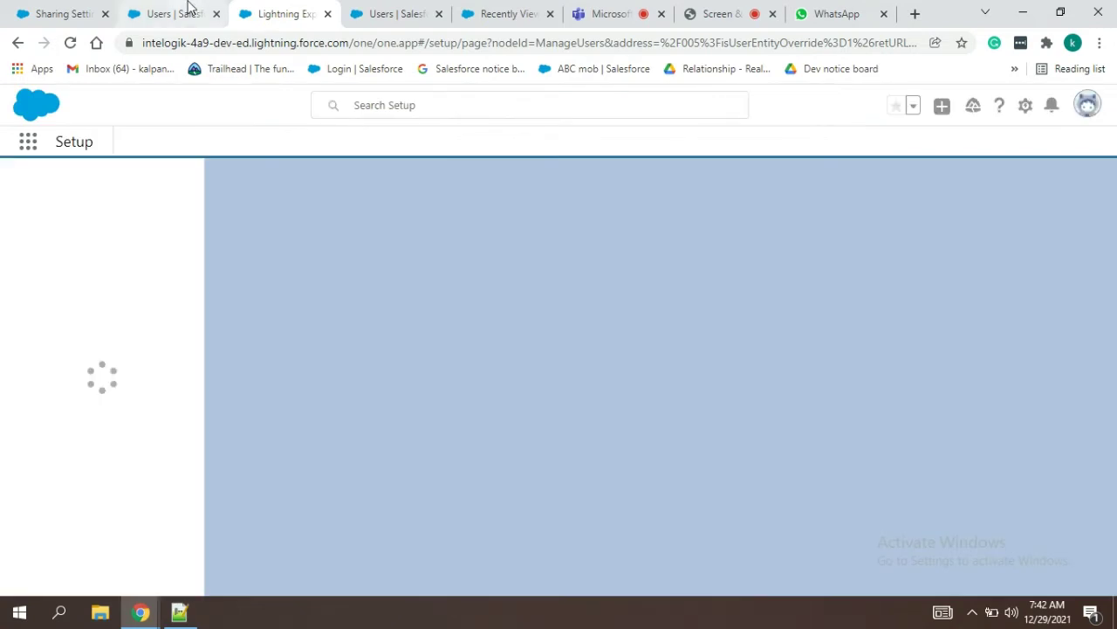
Step: In Sharing Settings, set the students organization-wide default to Public Read/Write and save
left_click(54, 11)
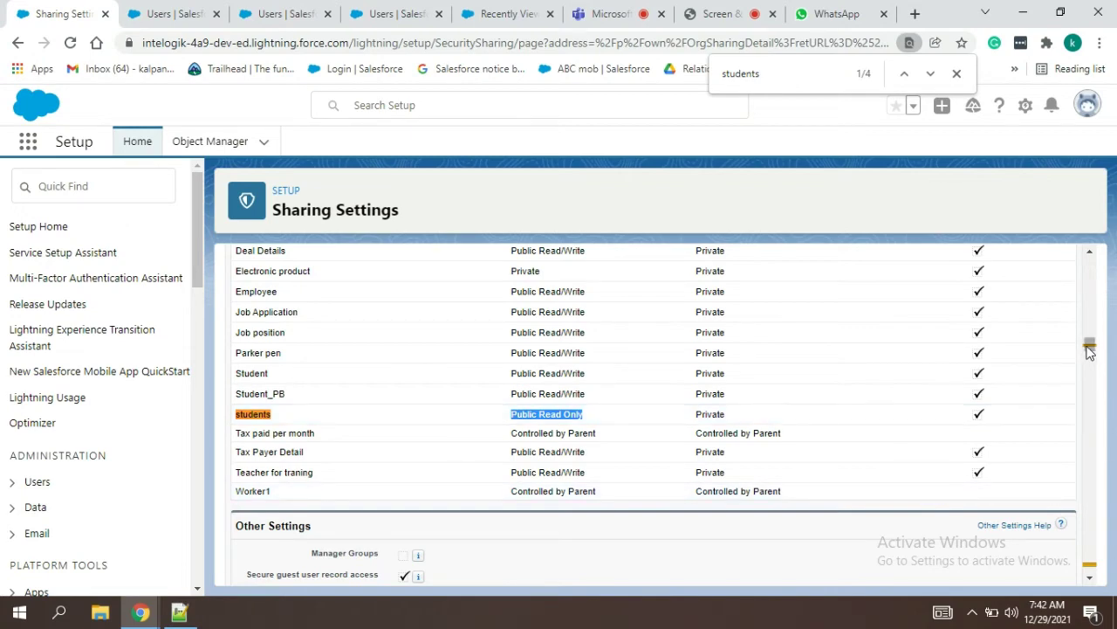
left_click_drag(1089, 349, 980, 282)
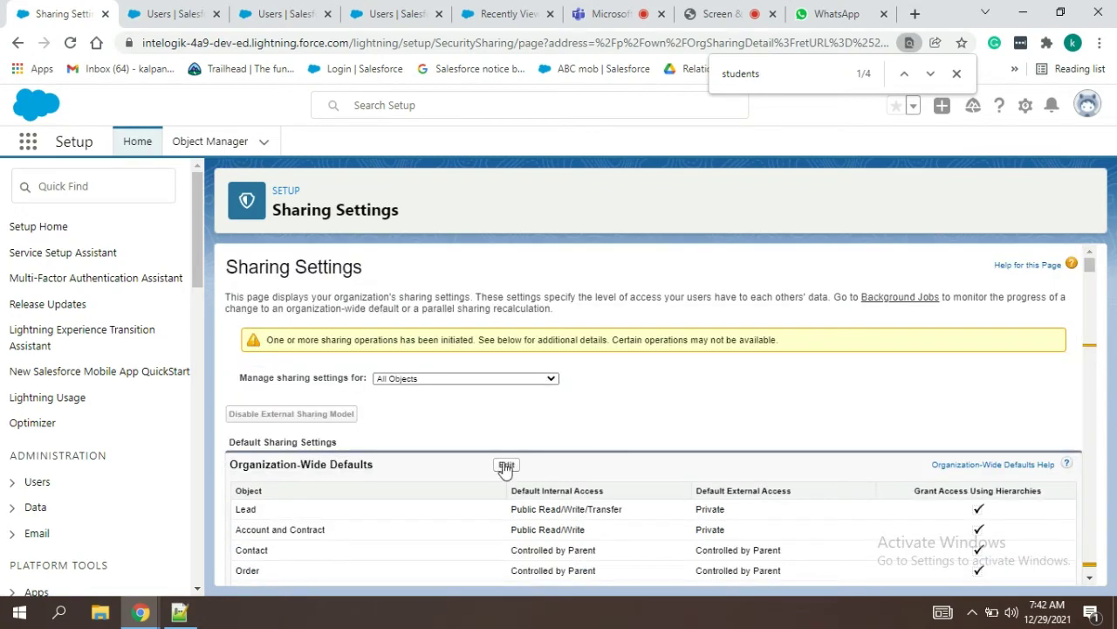
left_click(505, 465)
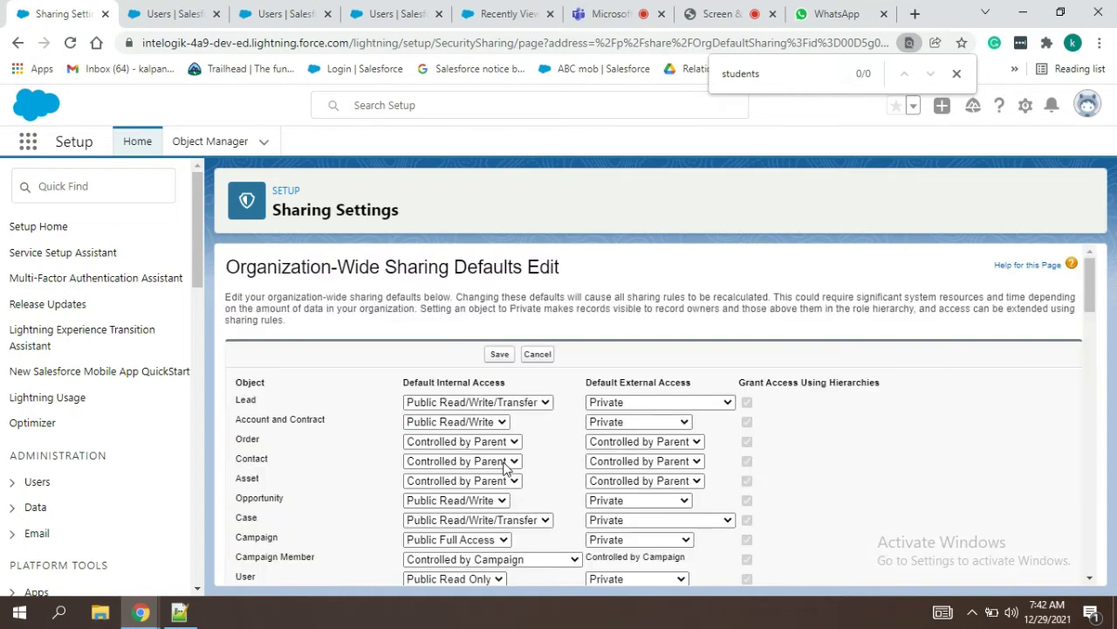
left_click(494, 420)
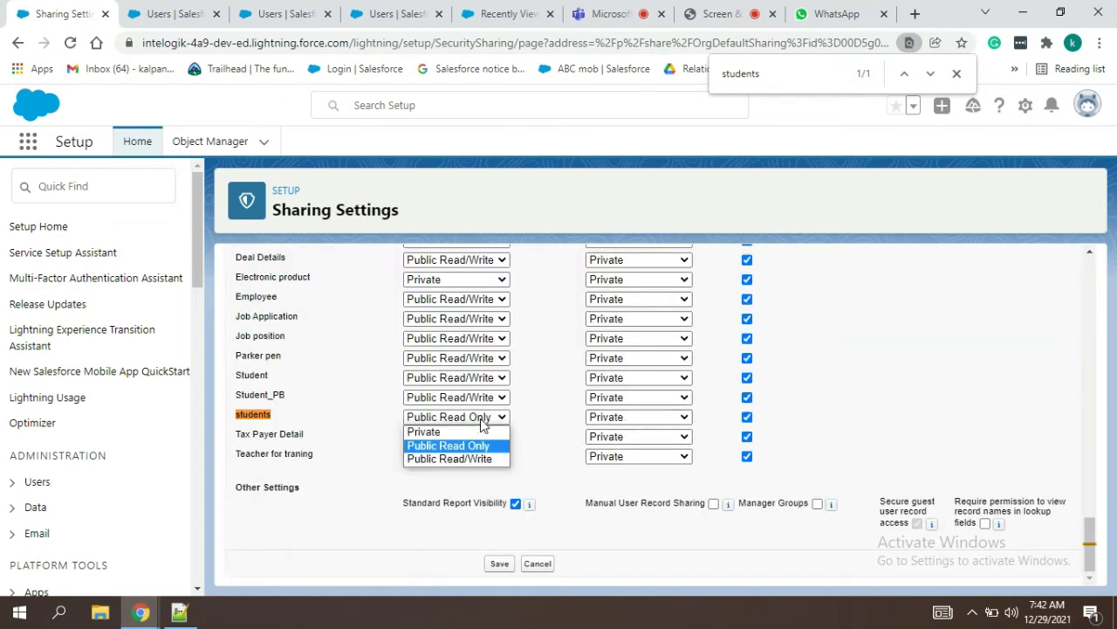
left_click(463, 459)
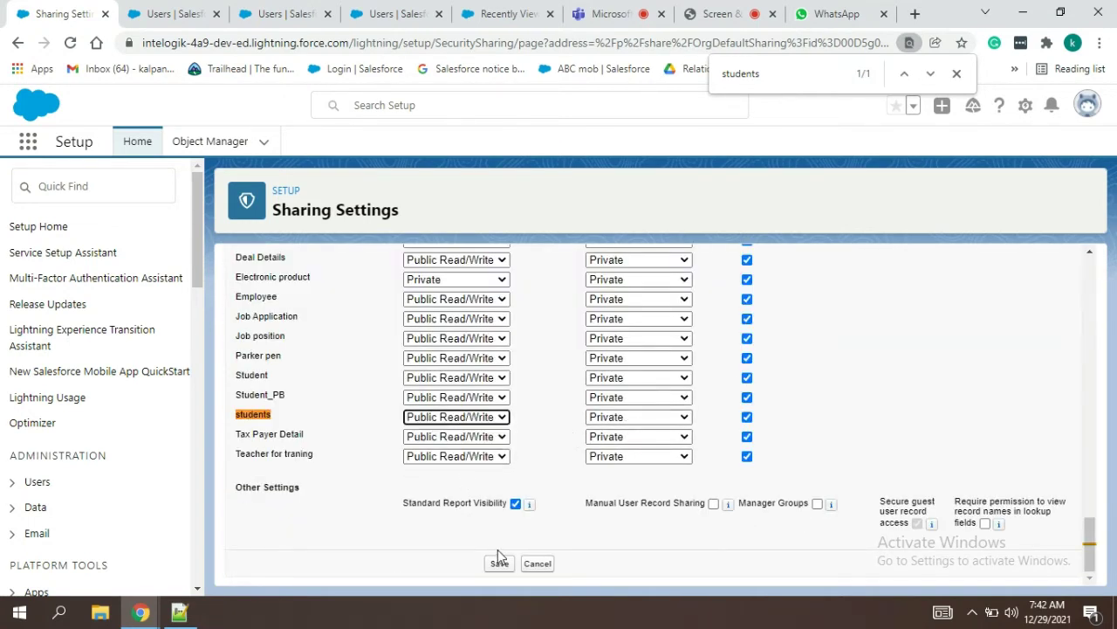
left_click(499, 563)
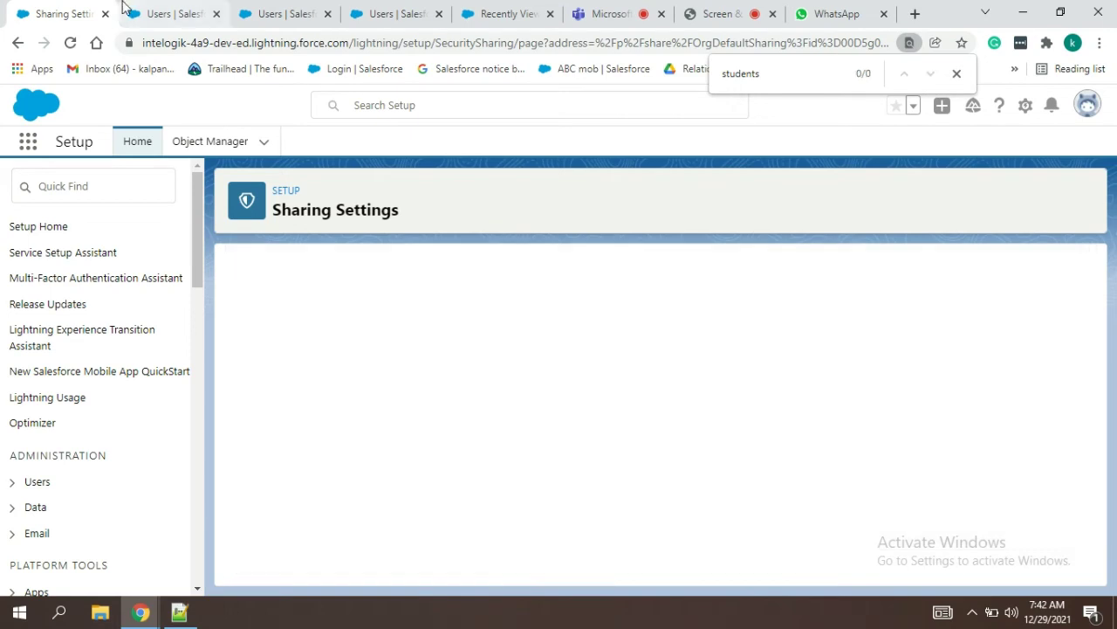
left_click(181, 10)
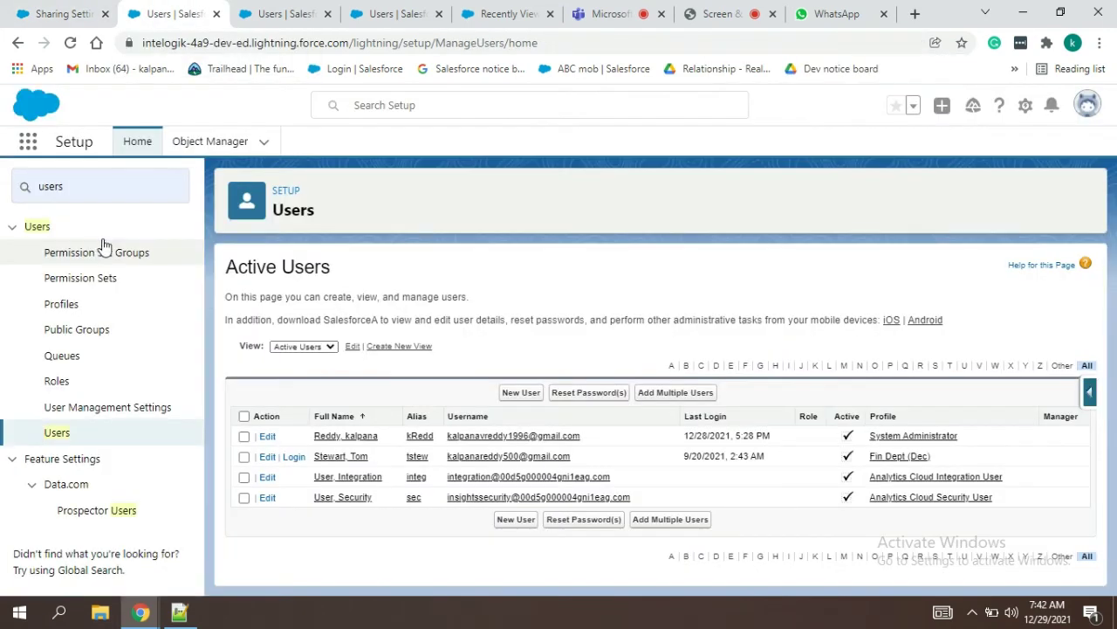
Step: Uncheck Delete on studentss in the Fin Dept (Dec) profile and save it
left_click(899, 456)
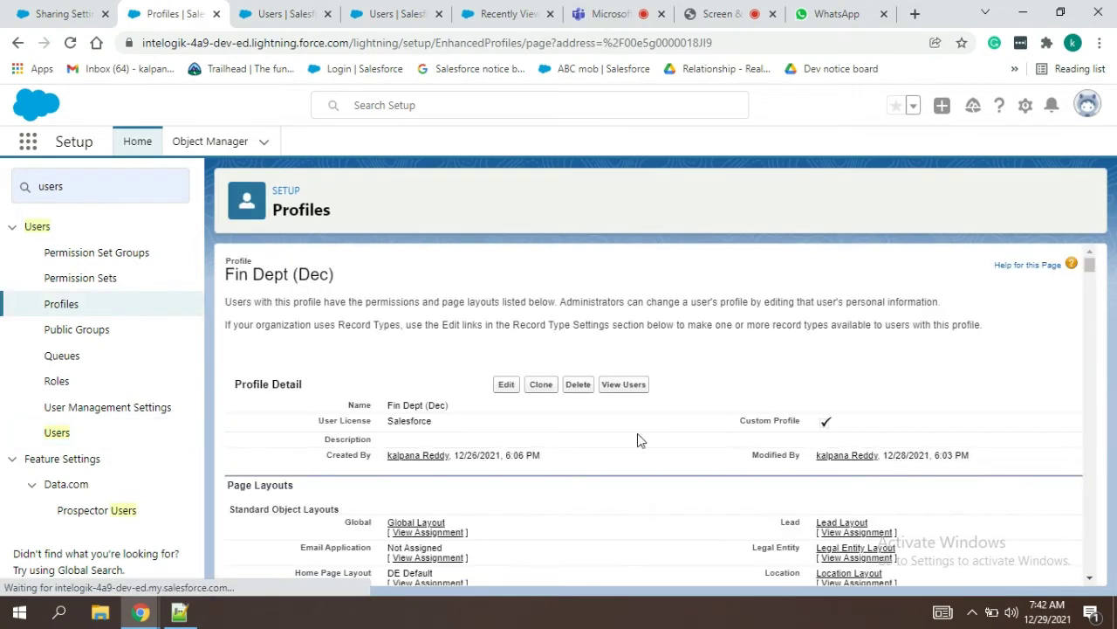
left_click(508, 398)
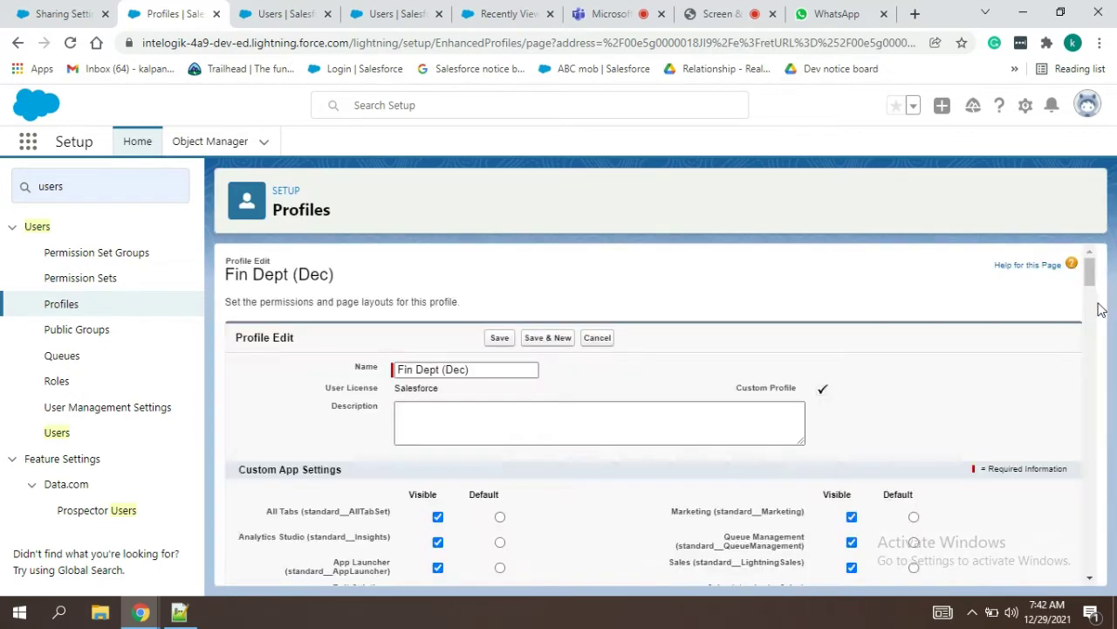
left_click_drag(1088, 262, 1102, 563)
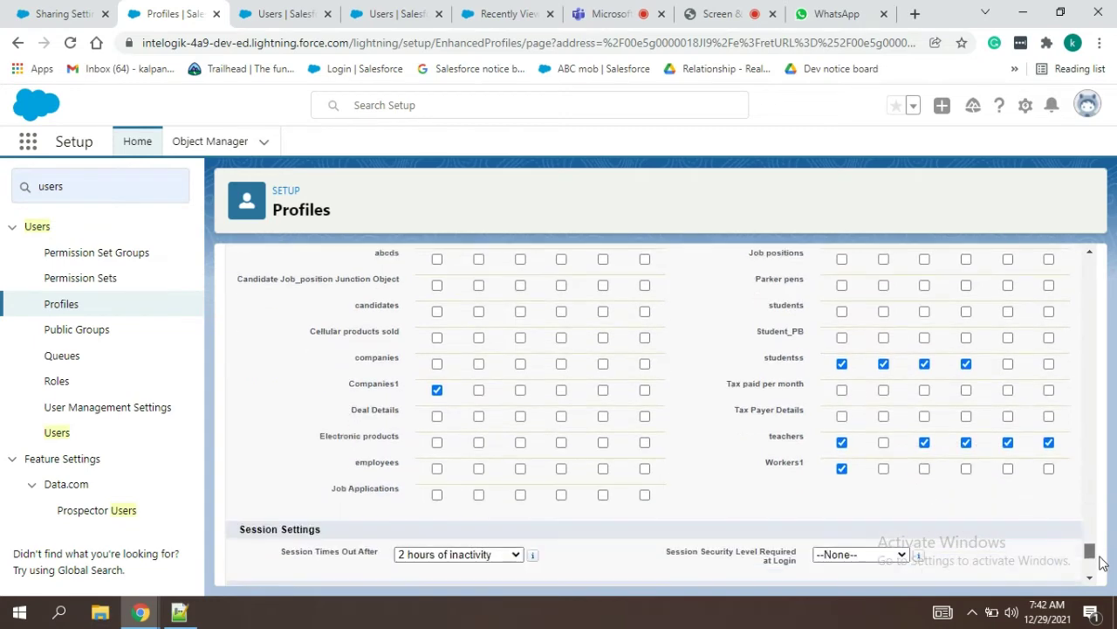
left_click(967, 364)
left_click_drag(1090, 552, 1099, 228)
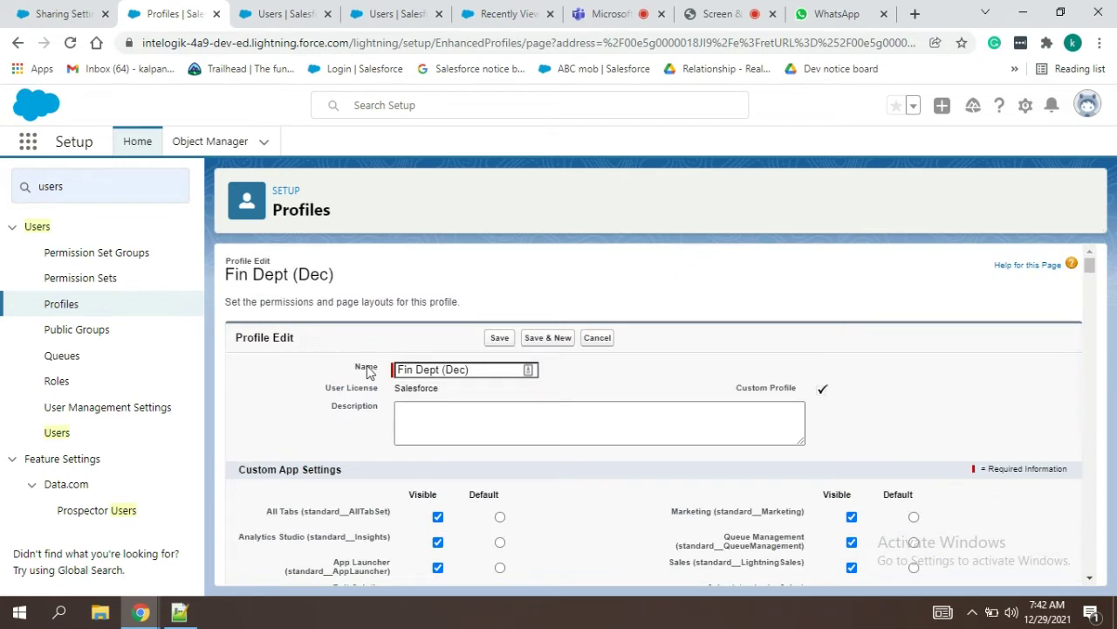
left_click(496, 340)
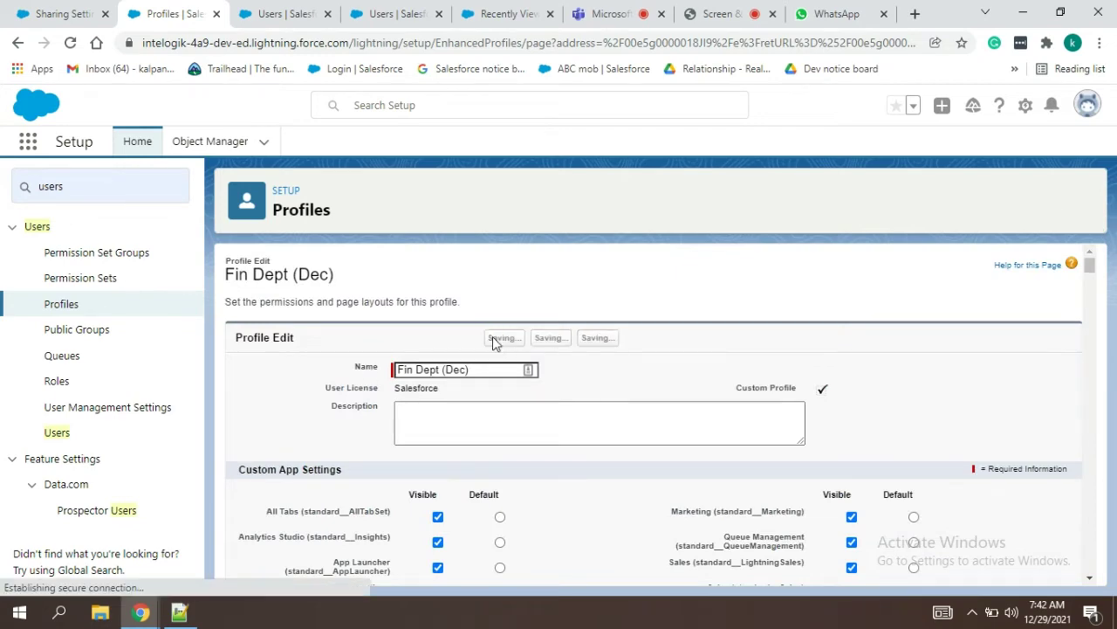
Step: Check the saved profile, then log in again as the Fin Dept user
left_click(306, 13)
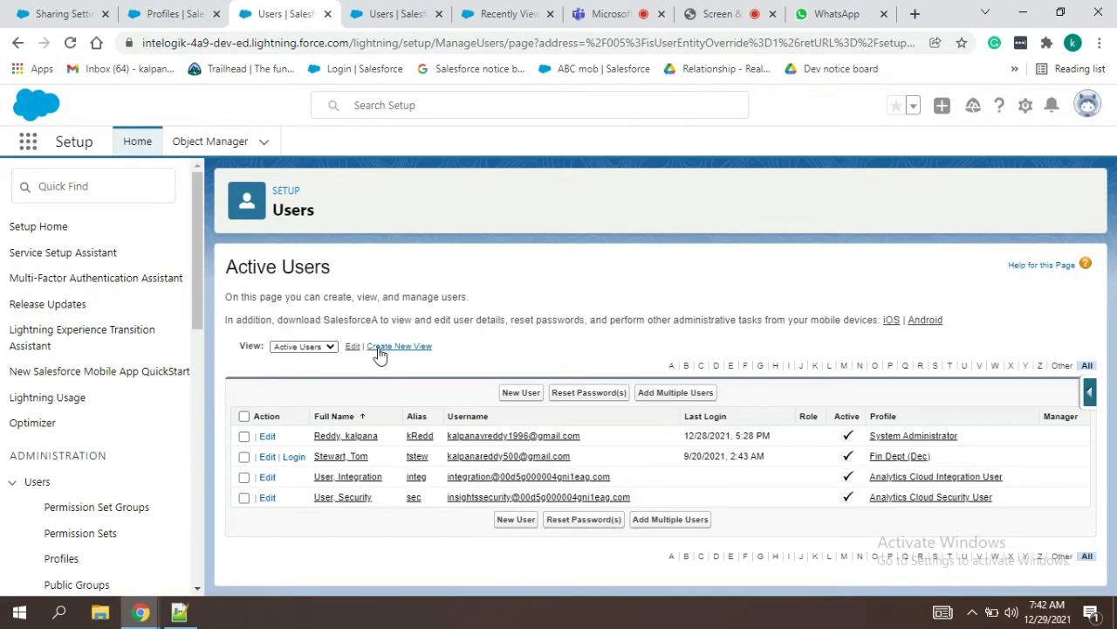
left_click(199, 8)
left_click(270, 9)
left_click(297, 456)
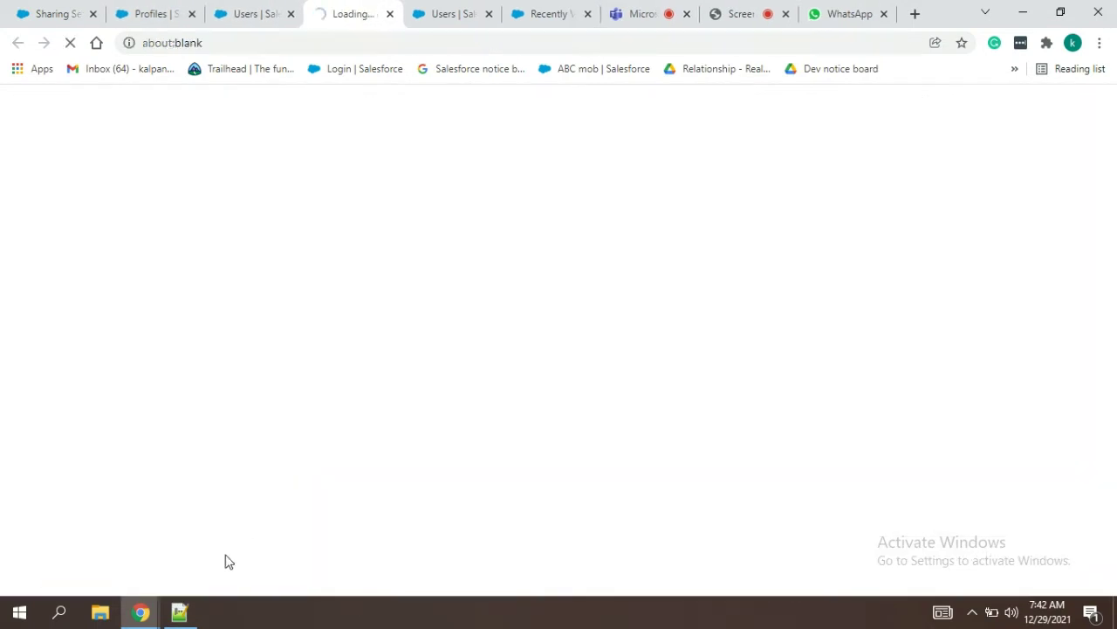
left_click(179, 612)
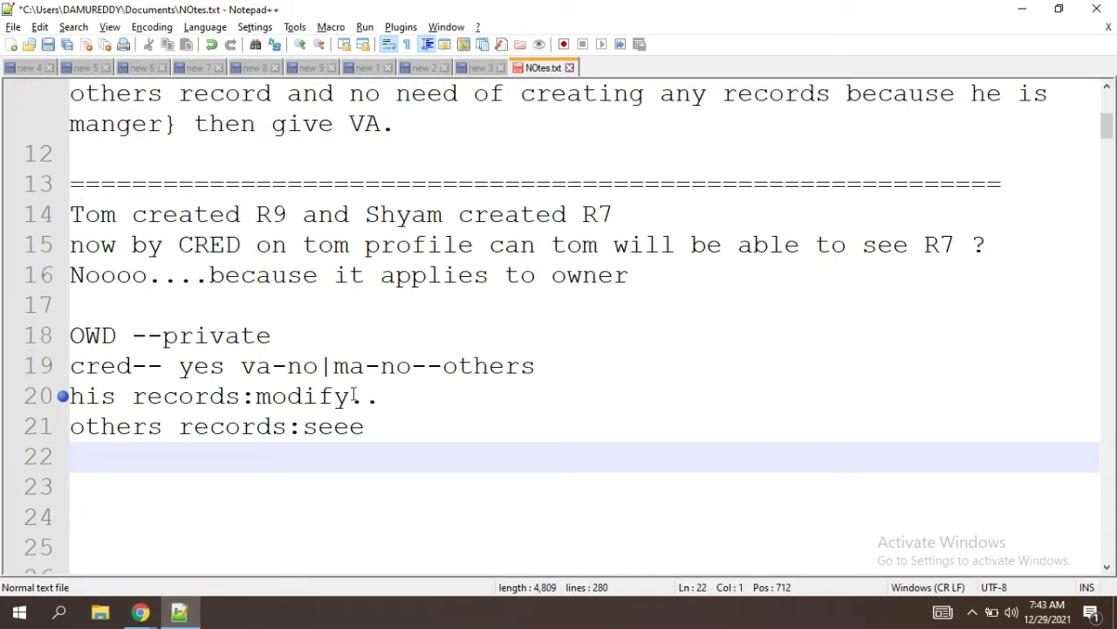
Step: Trim 'cred' to 'cre', add 'd-no', and change the OWD line to 'OWD --prw'
left_click_drag(229, 368, 158, 374)
left_click(135, 367)
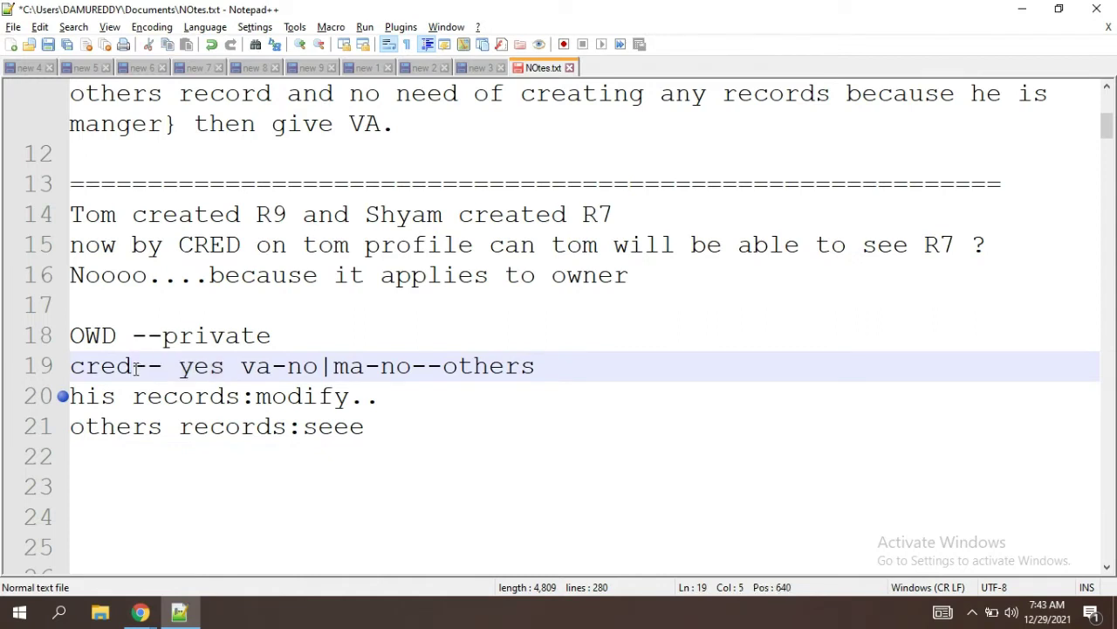
key("BackSpace")
left_click(215, 369)
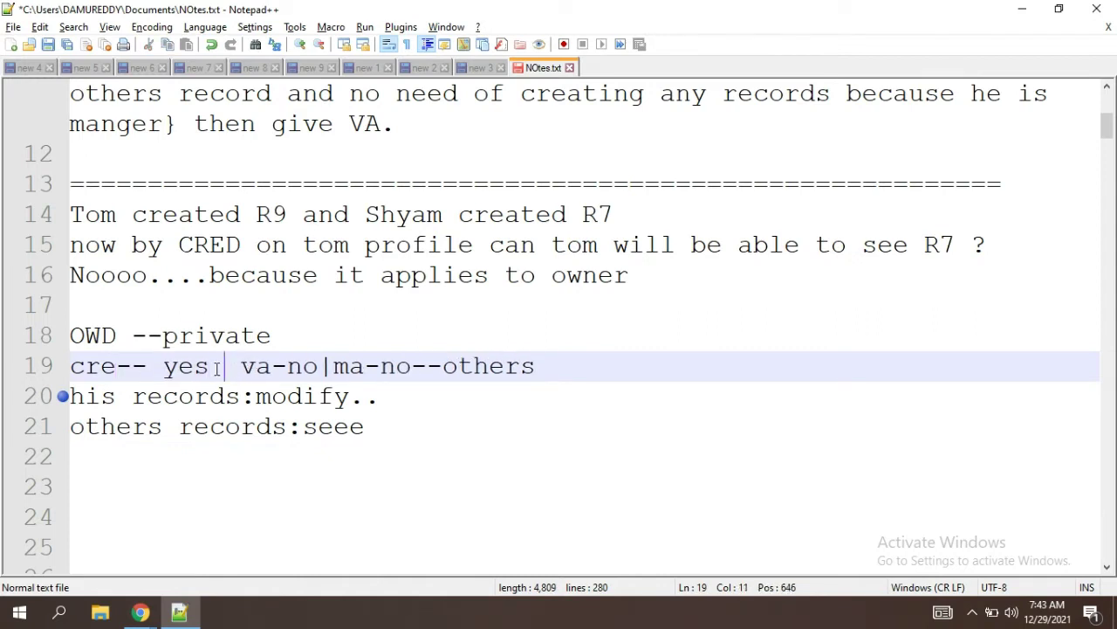
type("d")
type("-no")
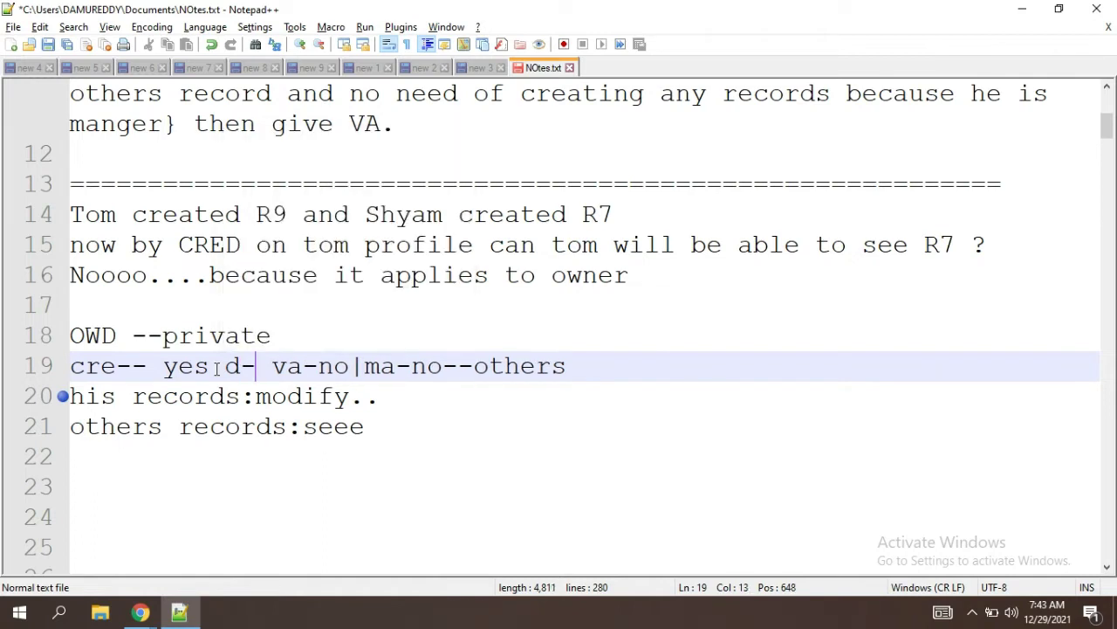
left_click(190, 325)
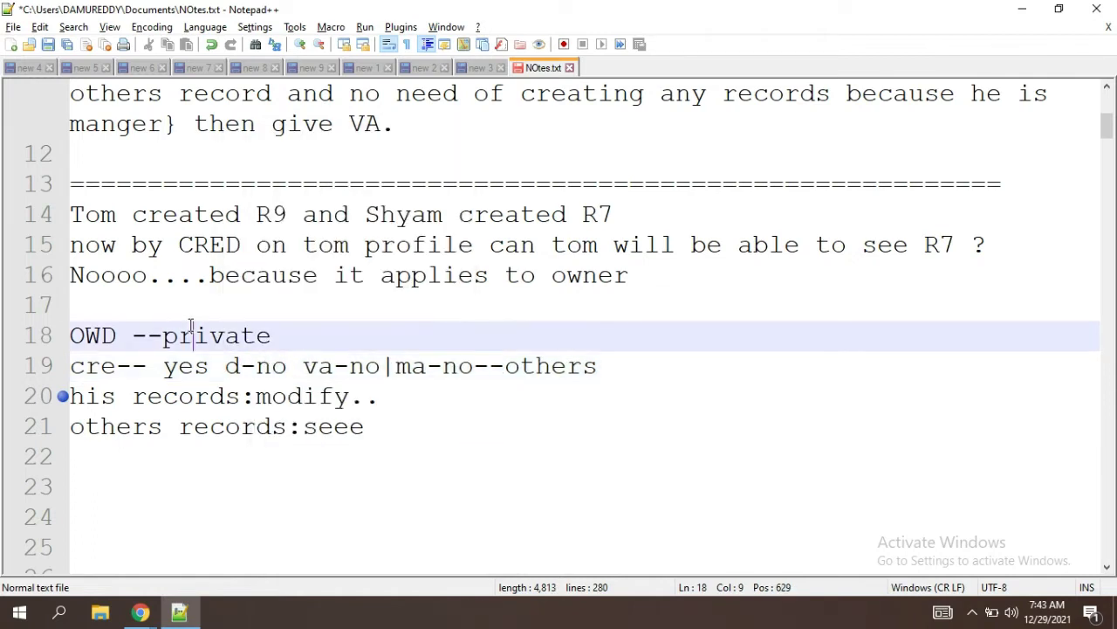
left_click_drag(275, 337, 181, 338)
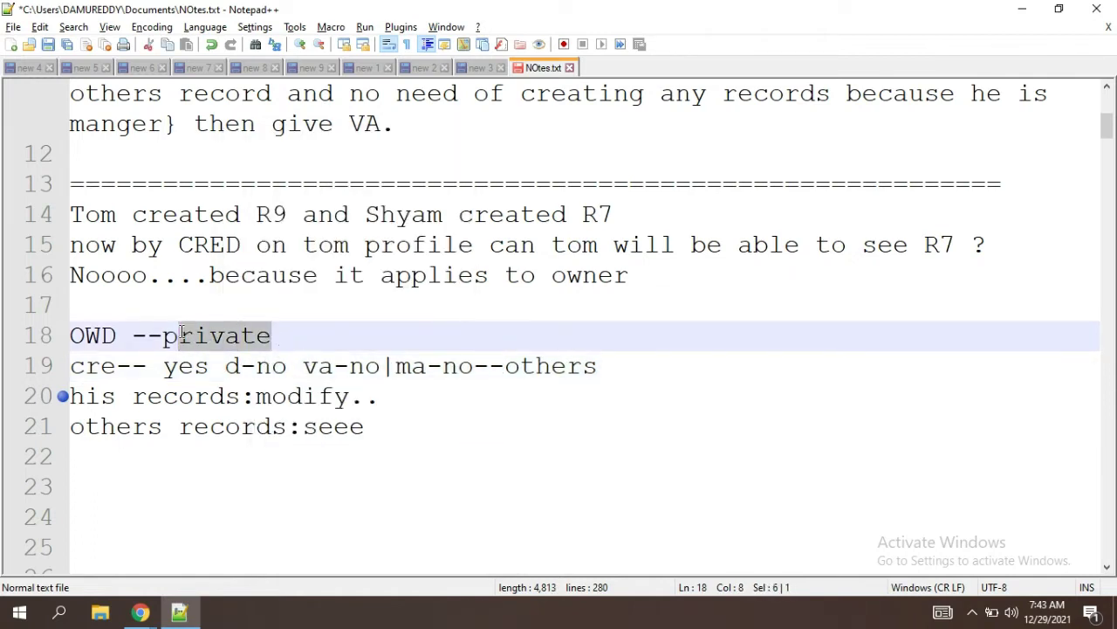
key("BackSpace")
type("rw")
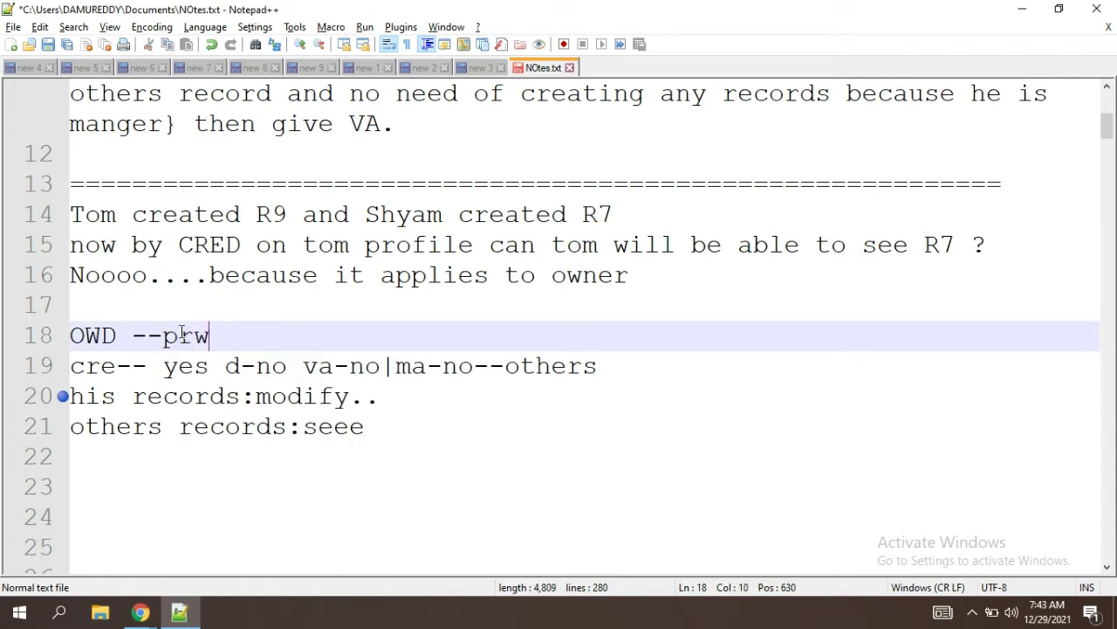
Step: Replace 'seee' on line 21 with 'edit,', then erase it again
left_click(381, 428)
left_click_drag(379, 396, 286, 395)
left_click(349, 395)
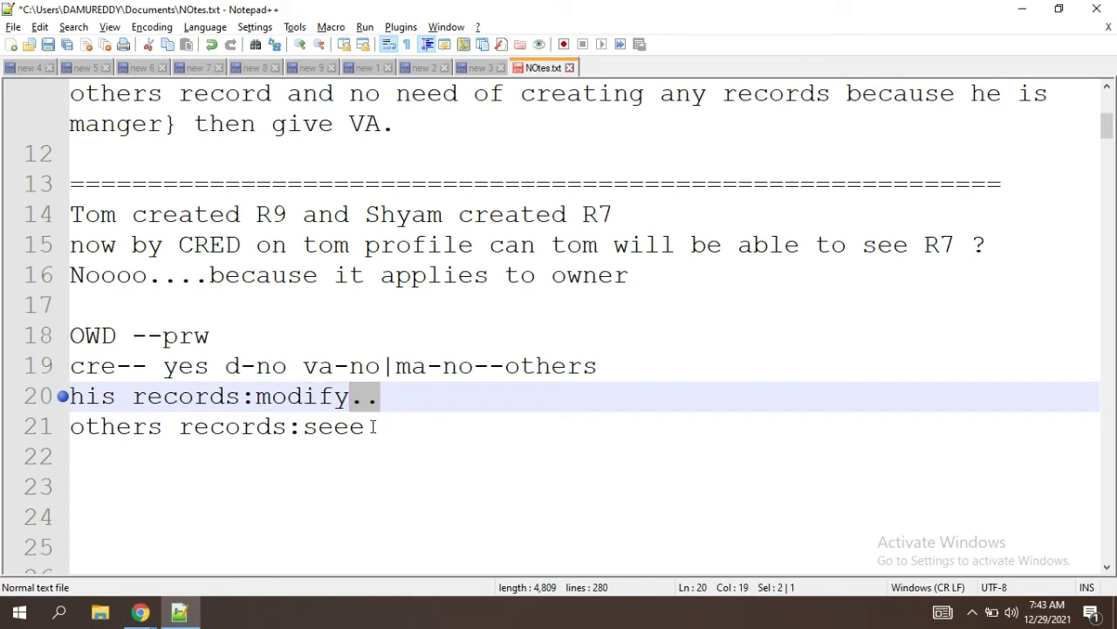
left_click_drag(365, 427, 304, 426)
type("ediyt")
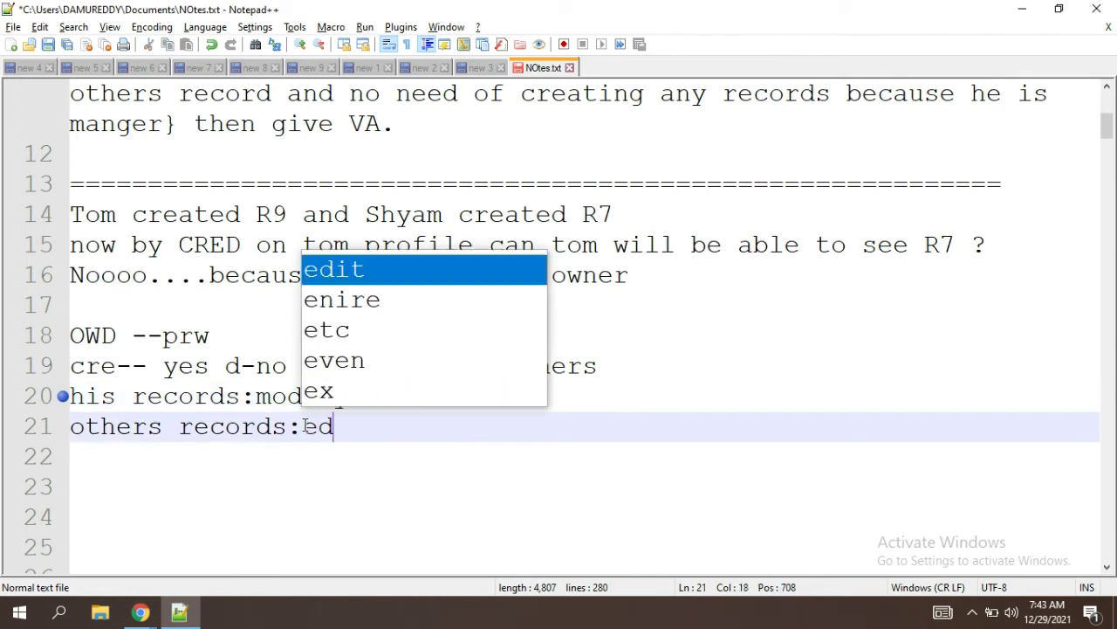
key("BackSpace")
key("BackSpace")
key("BackSpace")
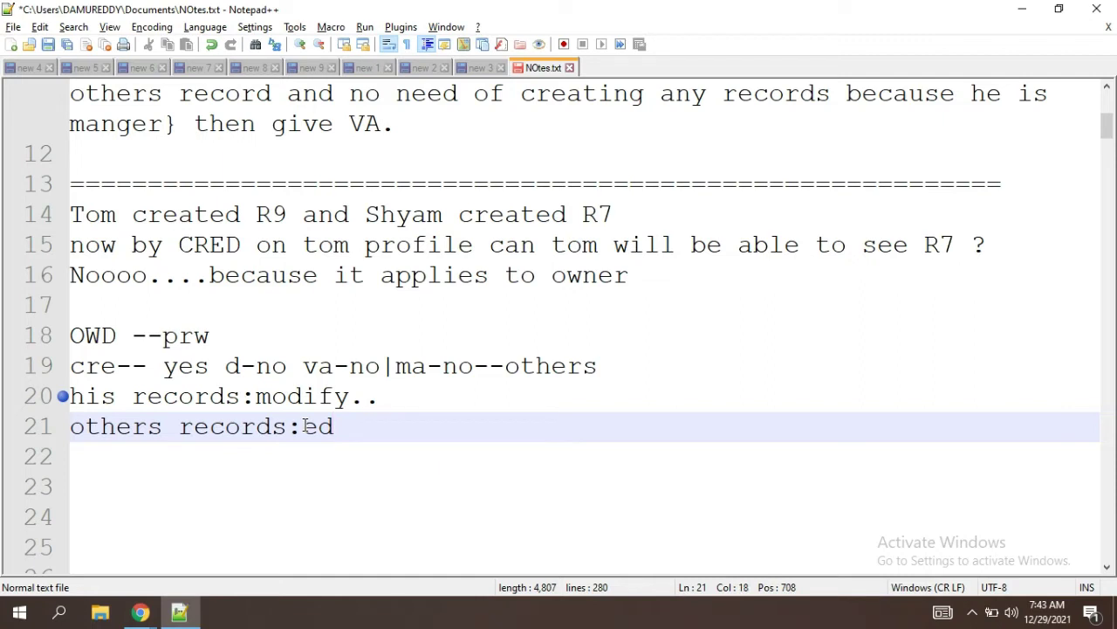
type("it,")
left_click(305, 426)
left_click(387, 422)
key("BackSpace")
key("BackSpace")
key("BackSpace")
key("BackSpace")
key("BackSpace")
Step: Retype the others-records permissions on line 21 as 'read, edit,'
left_click(192, 339)
left_click(303, 425)
type("read ")
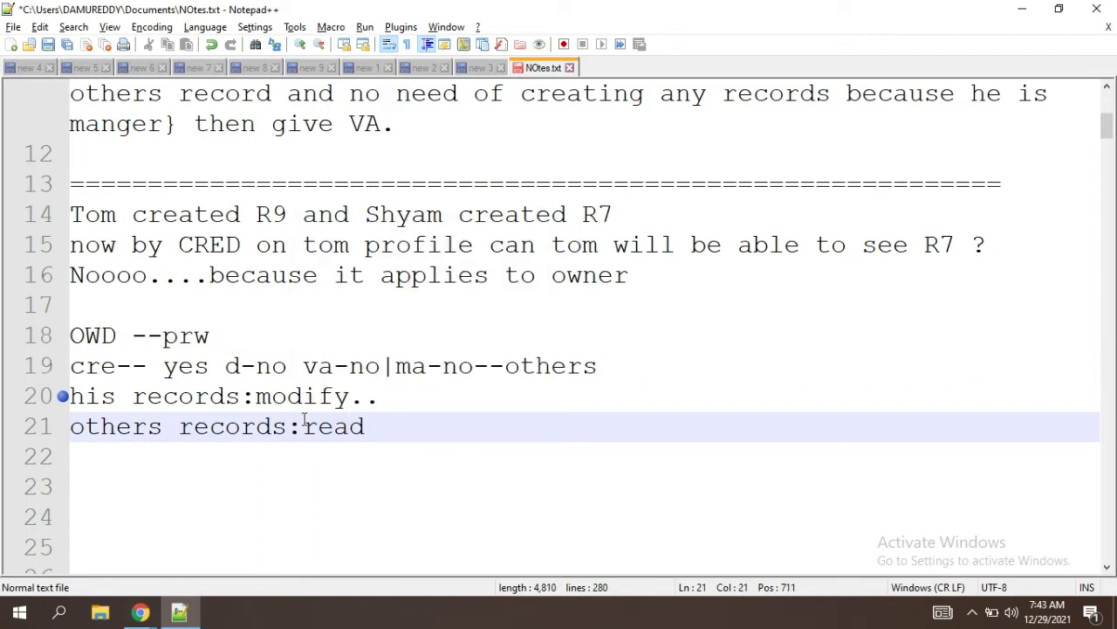
type("q")
key("BackSpace")
type("wite")
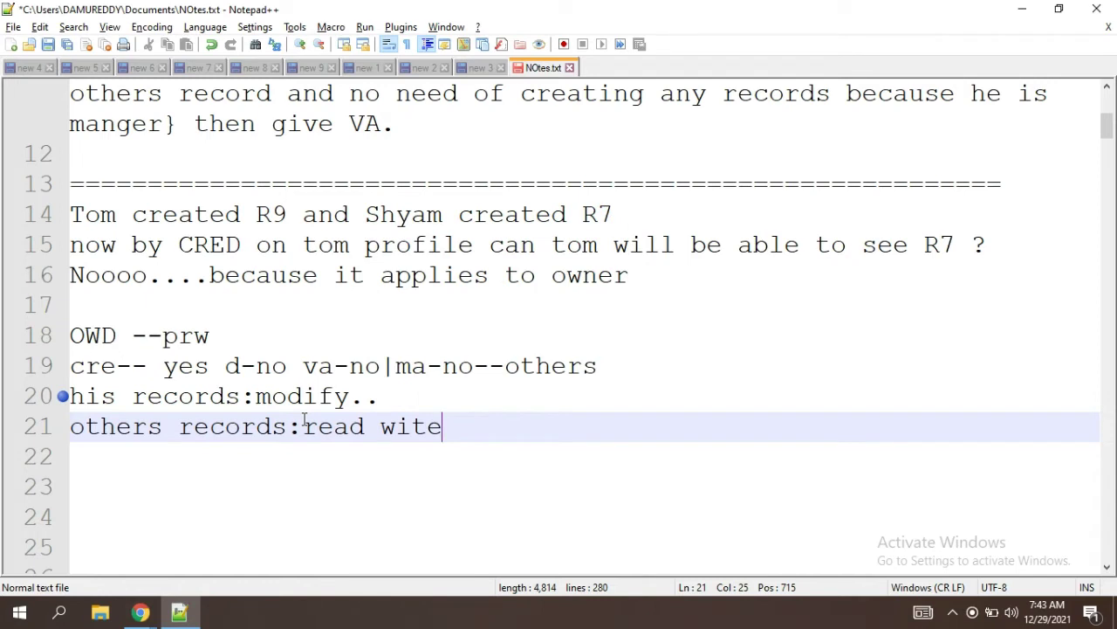
key("BackSpace")
key("BackSpace")
key("BackSpace")
key("BackSpace")
type("edit")
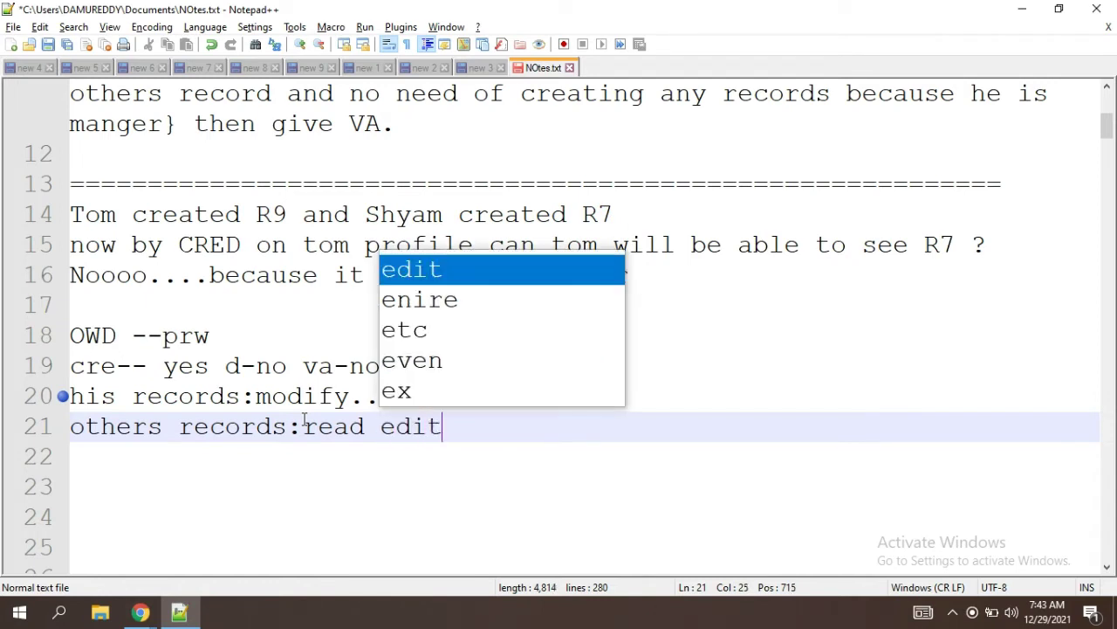
left_click(471, 432)
type(",")
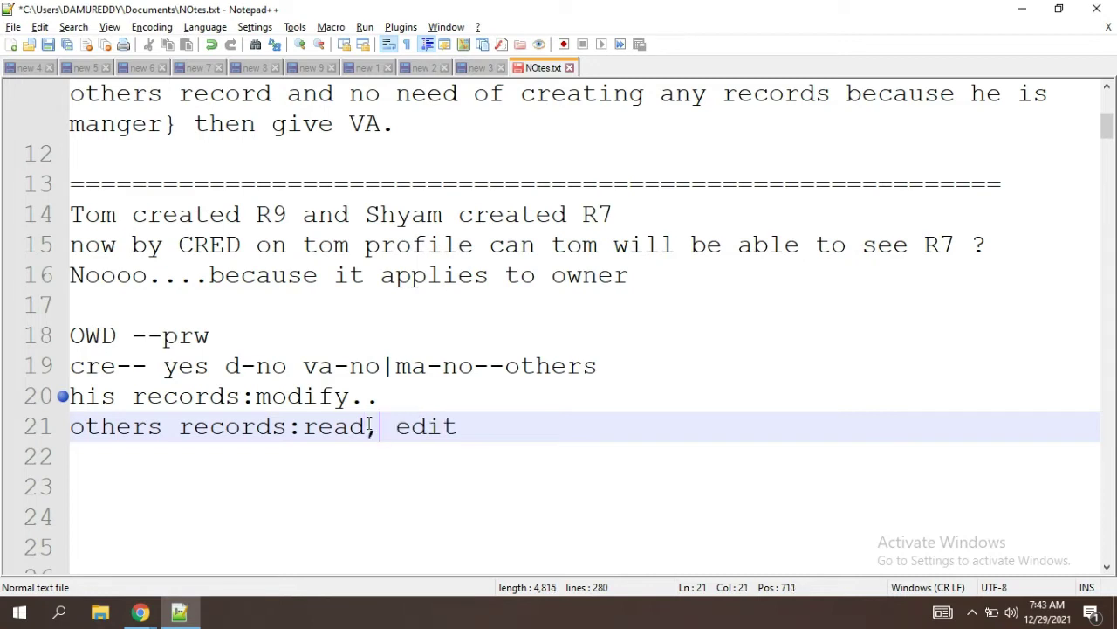
Step: Replace 'modify..' on line 20 with 'cre' so his records read 'cre'
left_click(390, 401)
left_click_drag(390, 400, 256, 398)
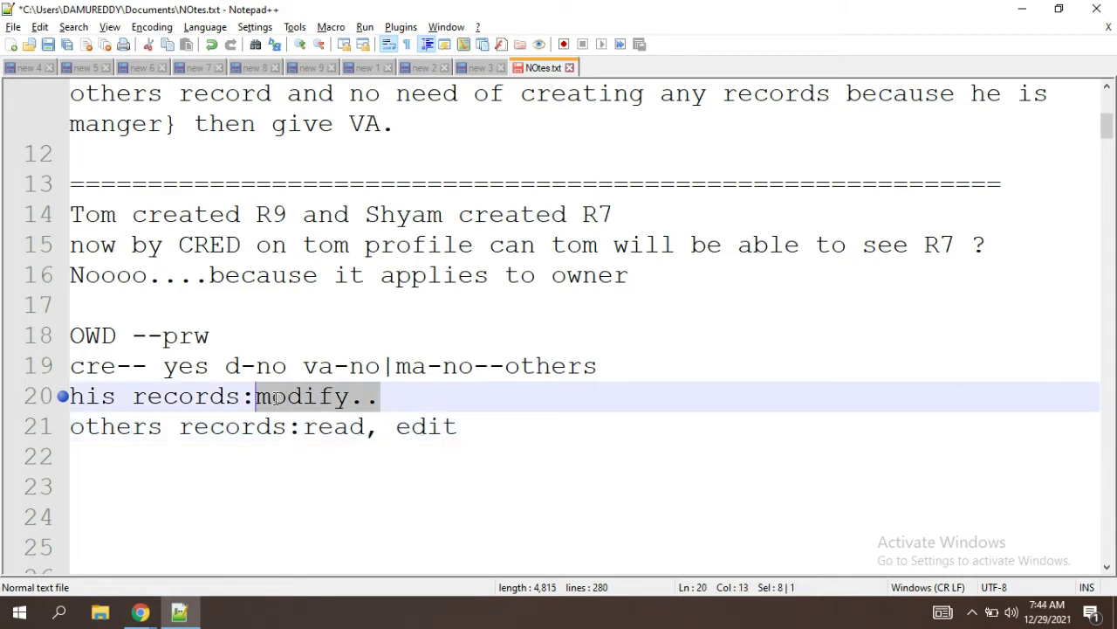
key("BackSpace")
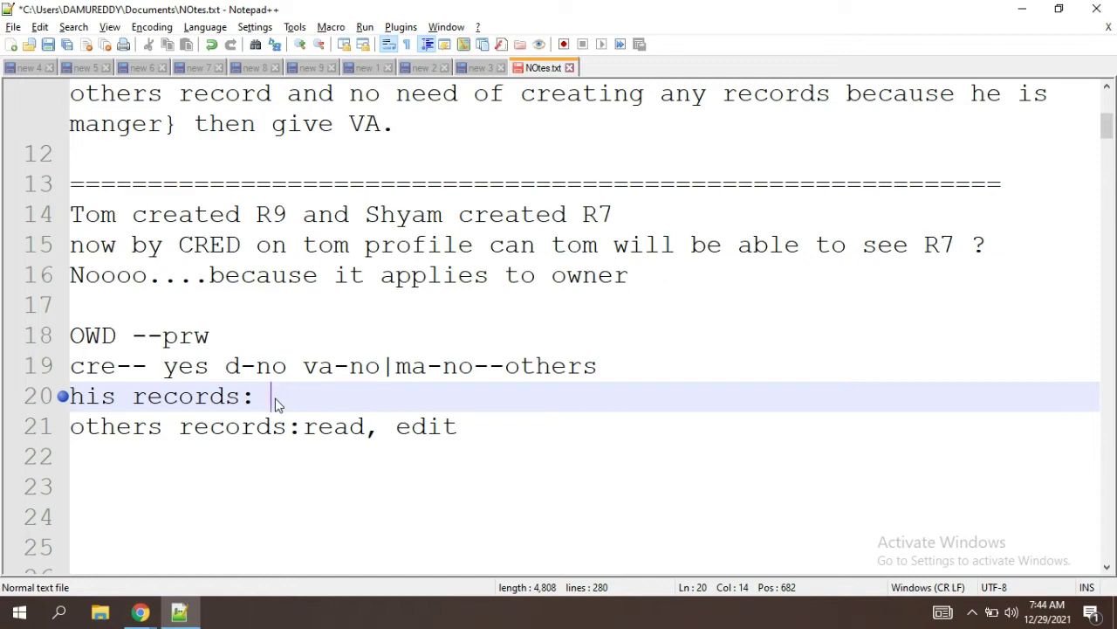
type("cre")
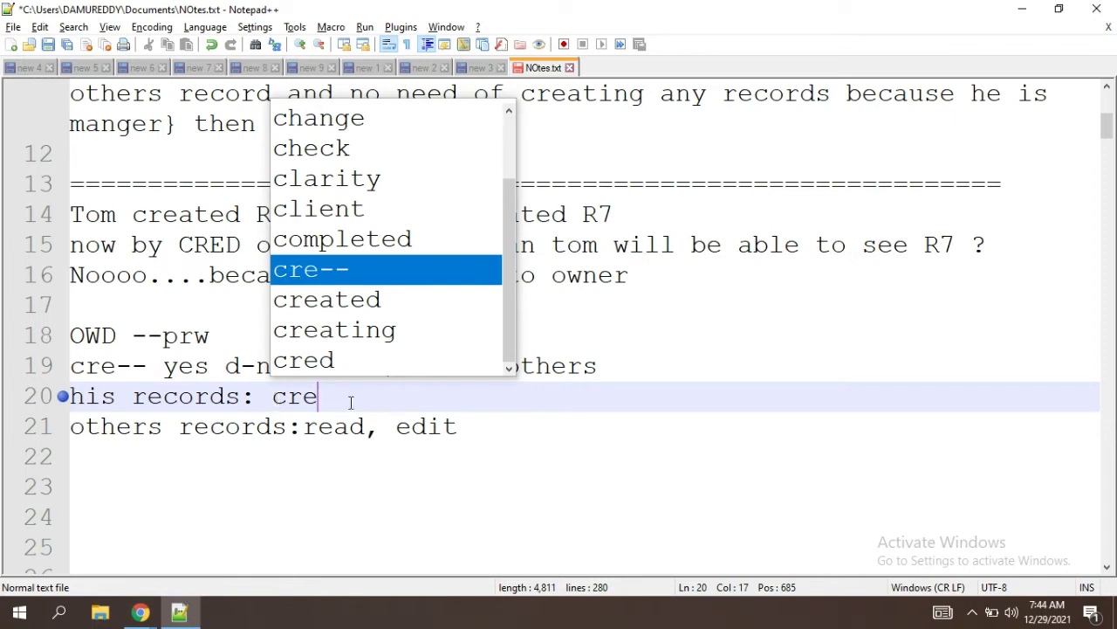
left_click(350, 402)
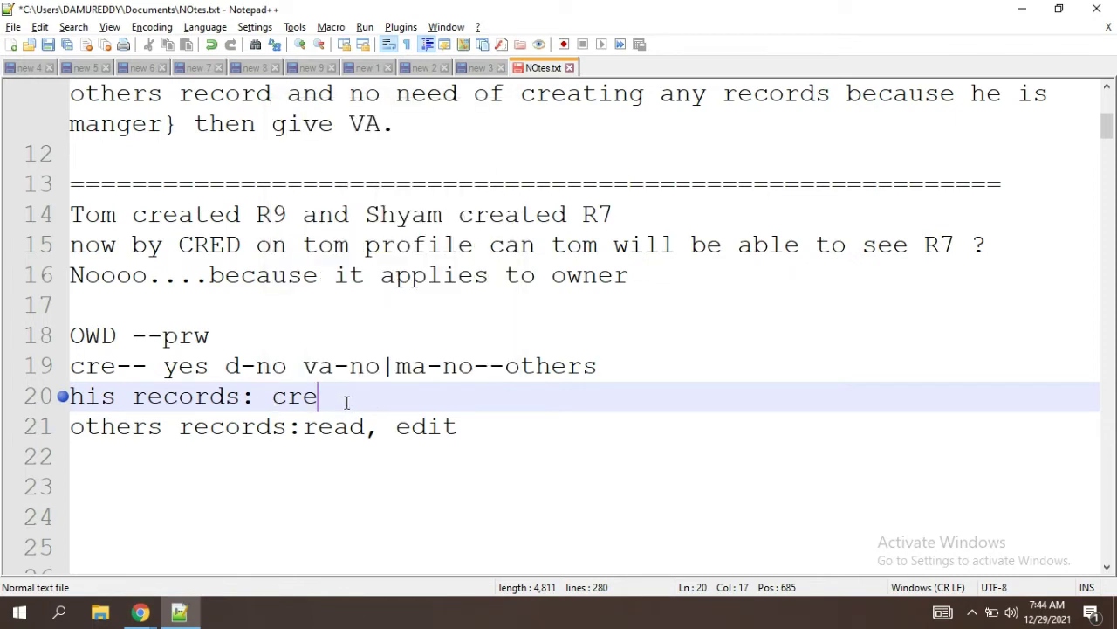
left_click_drag(462, 426, 307, 431)
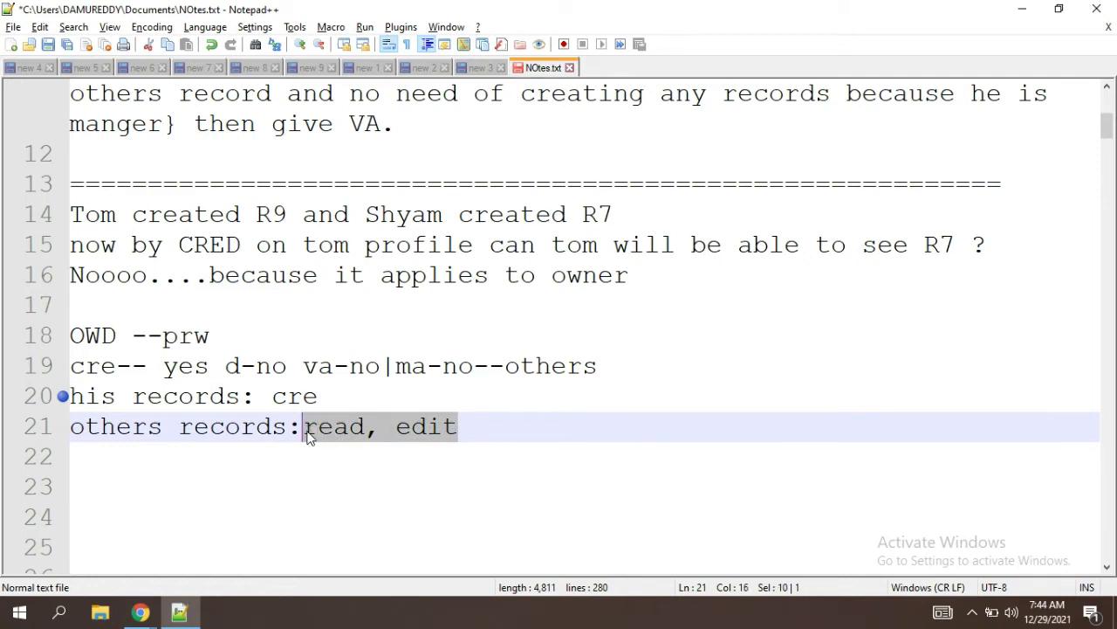
left_click(495, 457)
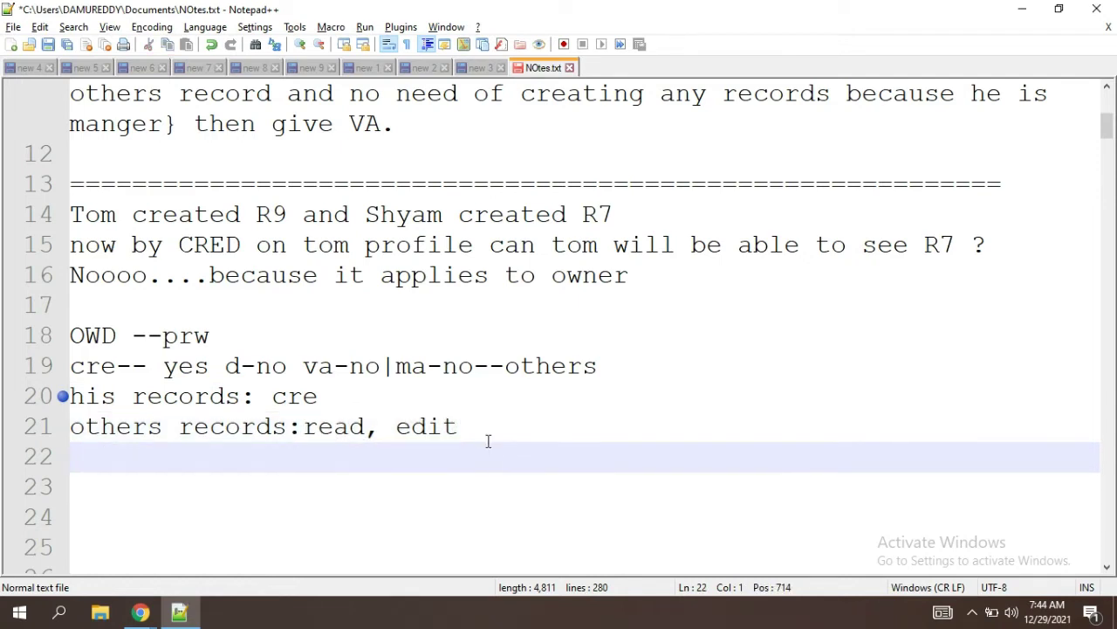
left_click(488, 441)
key("alt+Tab")
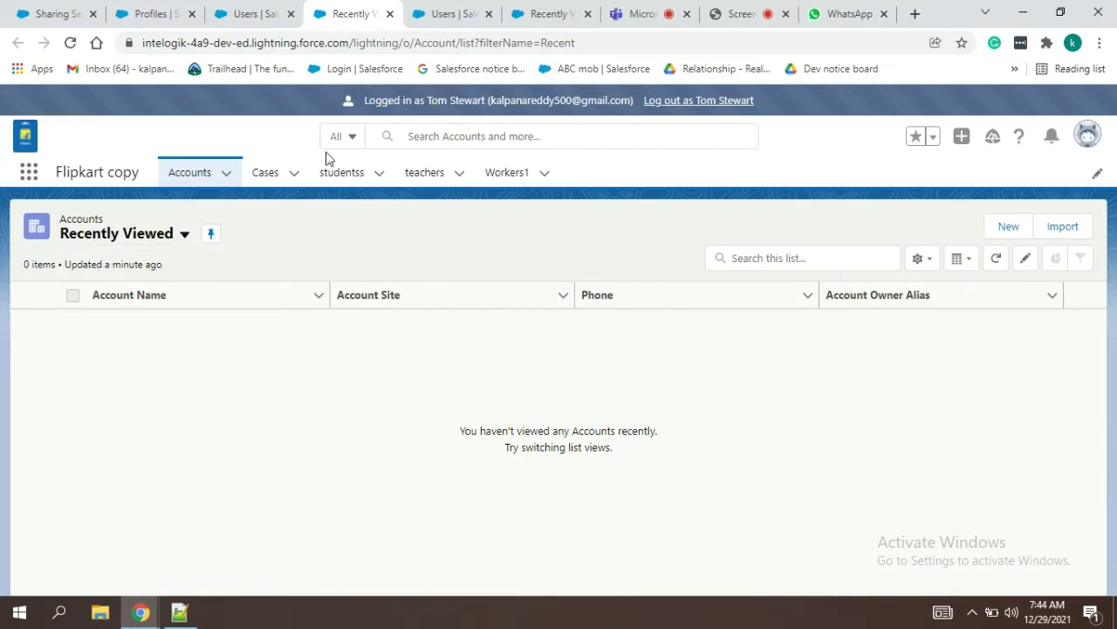
Step: On the studentss tab, switch from Recently Viewed to the All list and open record 001
left_click(341, 181)
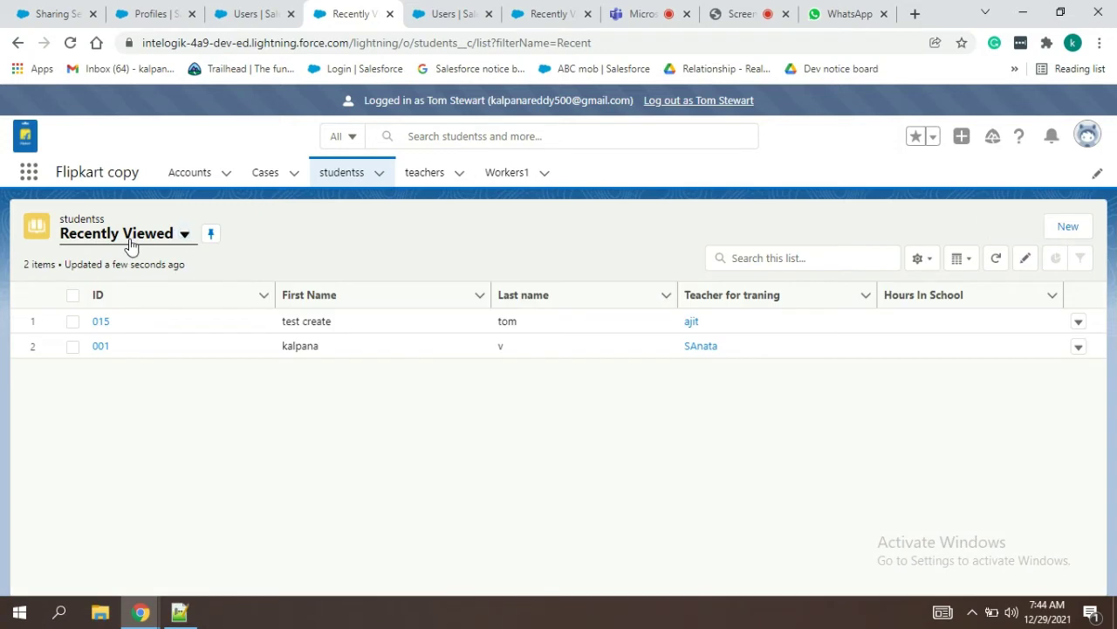
left_click(131, 244)
left_click(119, 299)
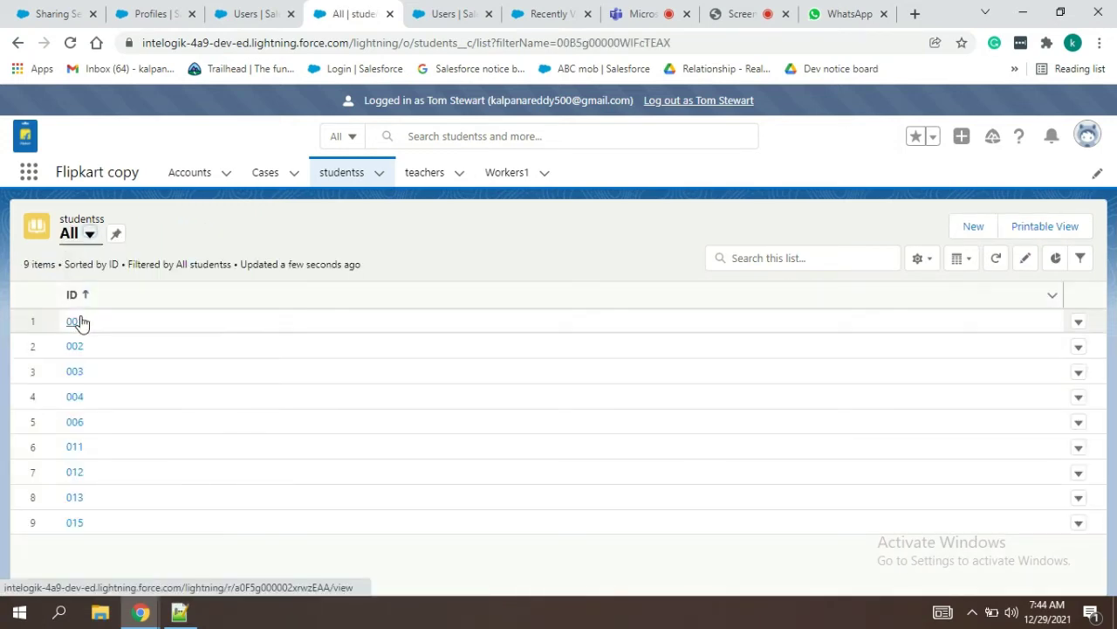
left_click(75, 321)
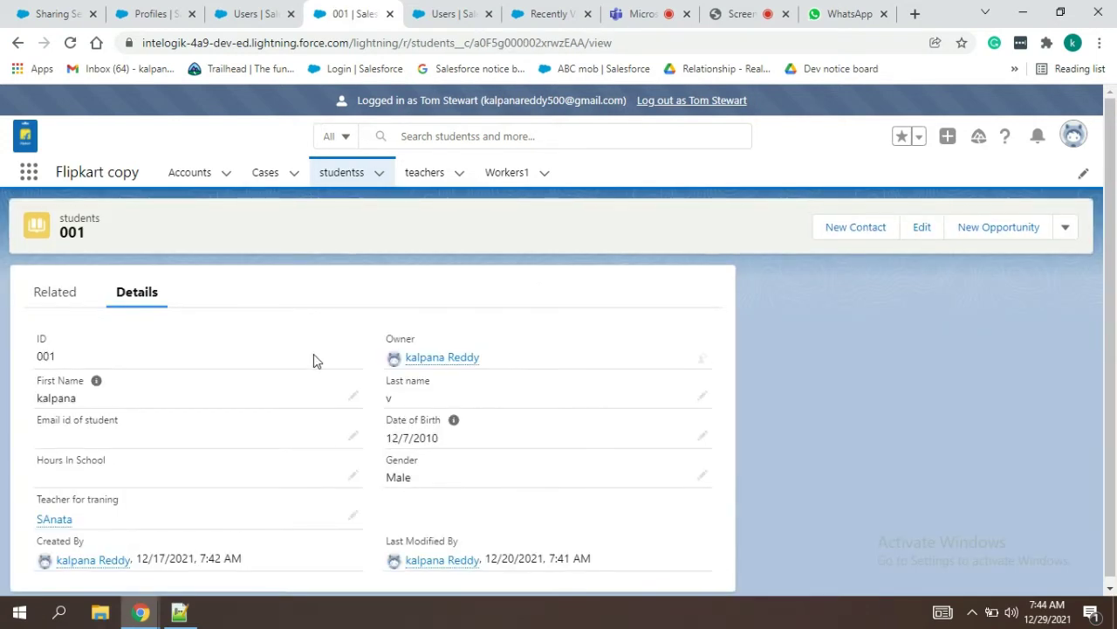
Step: Try deleting students record 001 and select the permission error that blocks it
left_click(1066, 232)
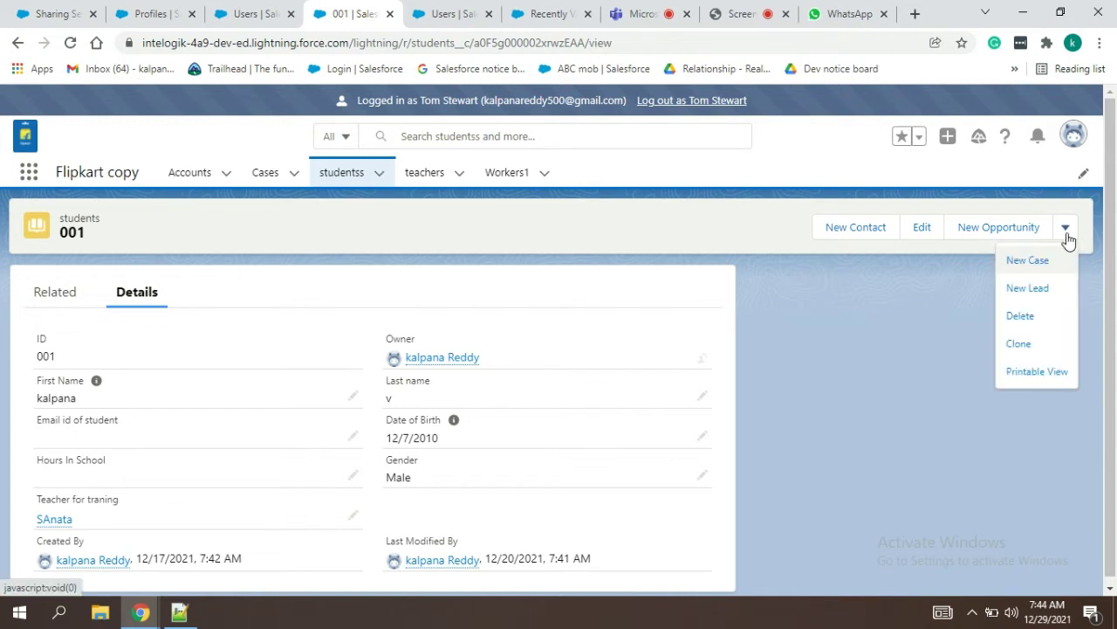
left_click(1029, 317)
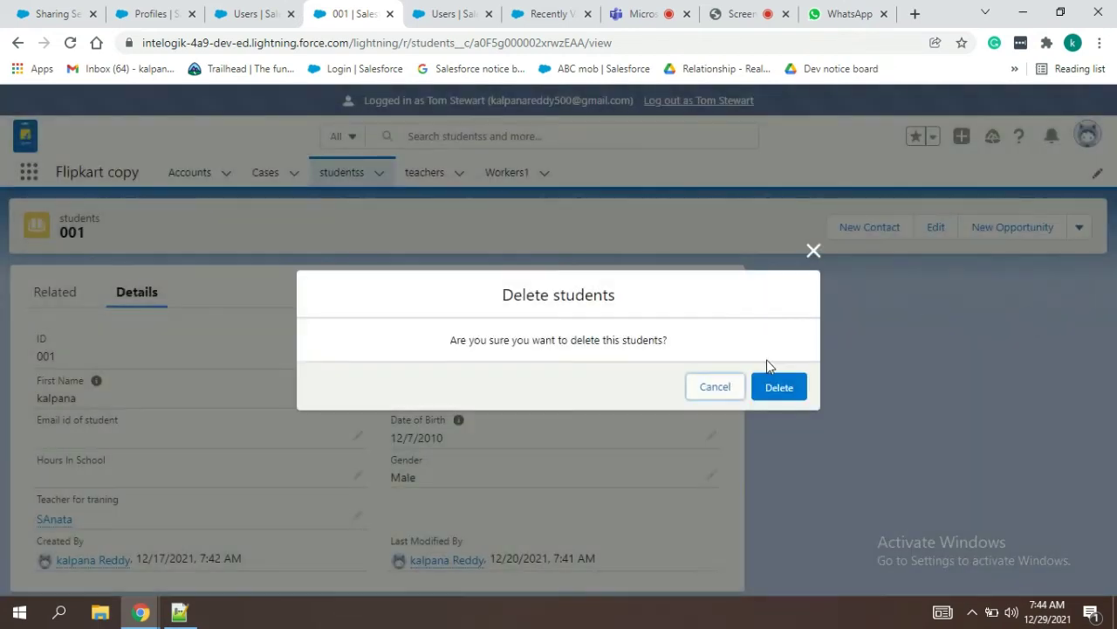
left_click(768, 390)
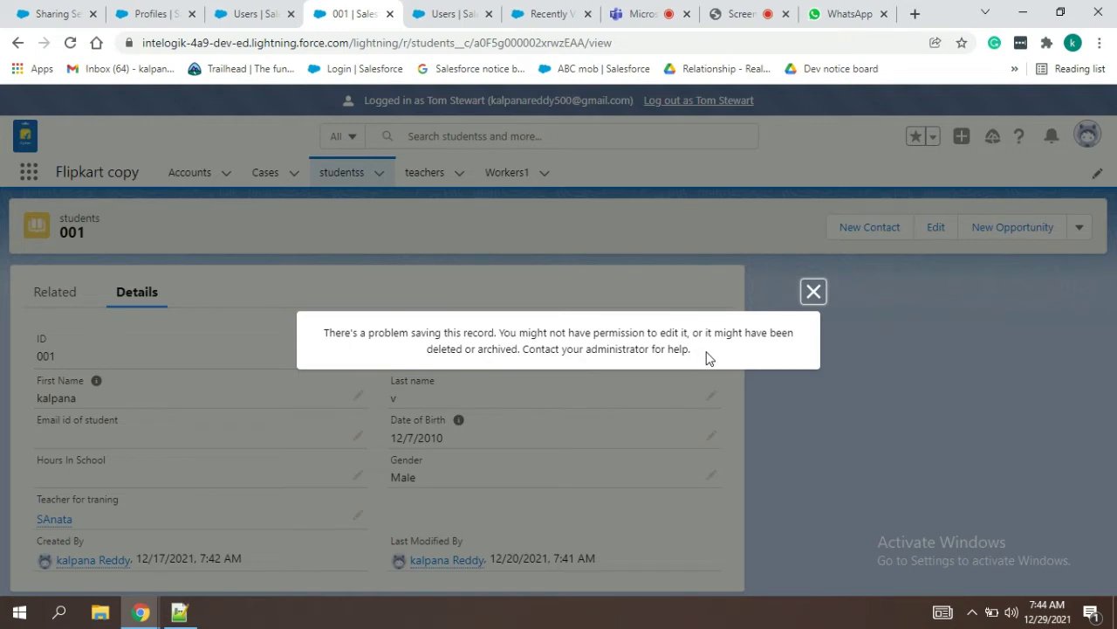
left_click_drag(707, 356, 325, 332)
key("ctrl+c")
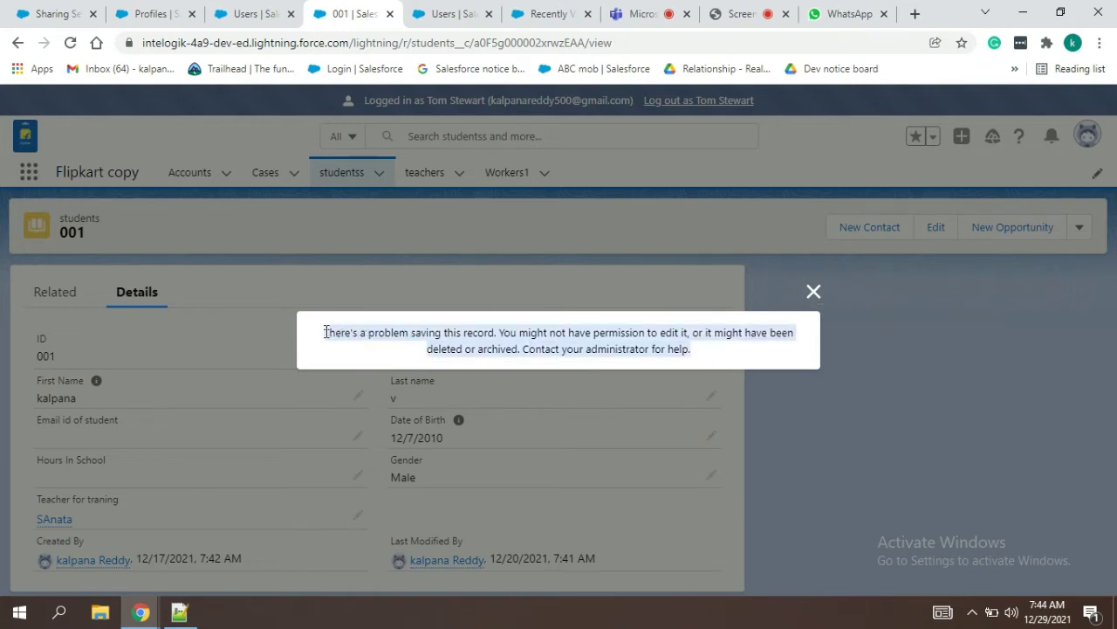
left_click(324, 332)
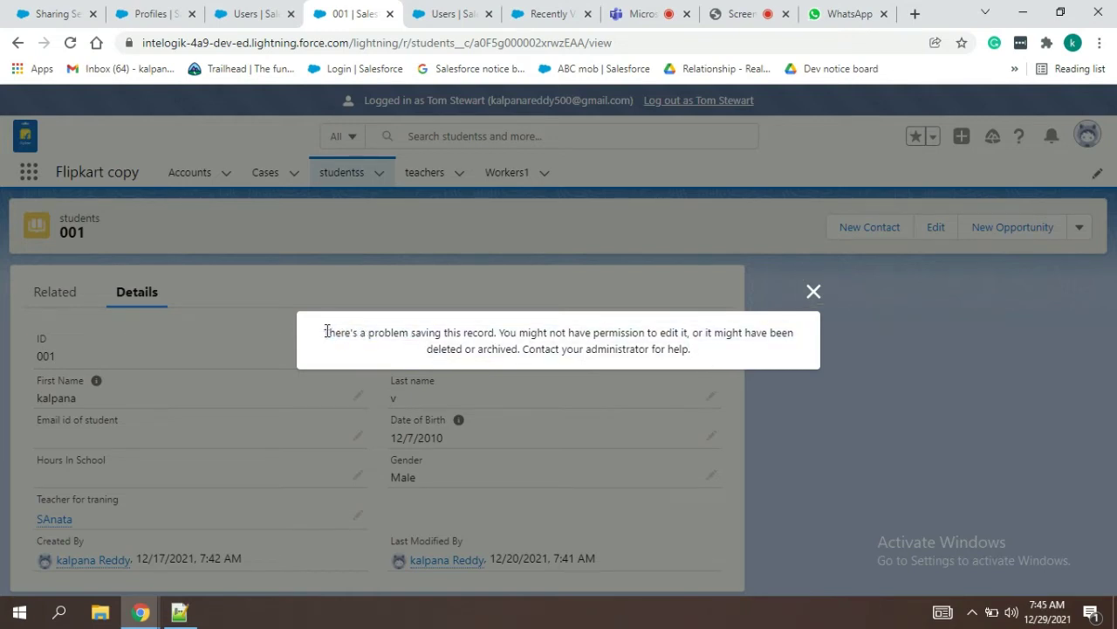
Step: Paste the delete error on a new line in the notes, prefixed with 'error:'
left_click(197, 619)
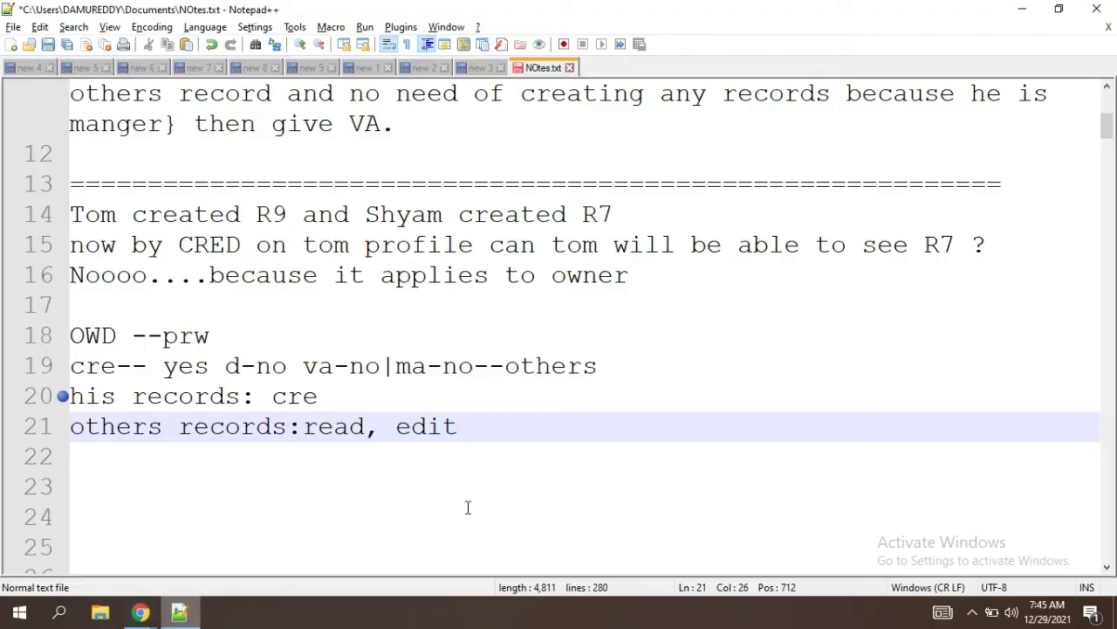
key("Return")
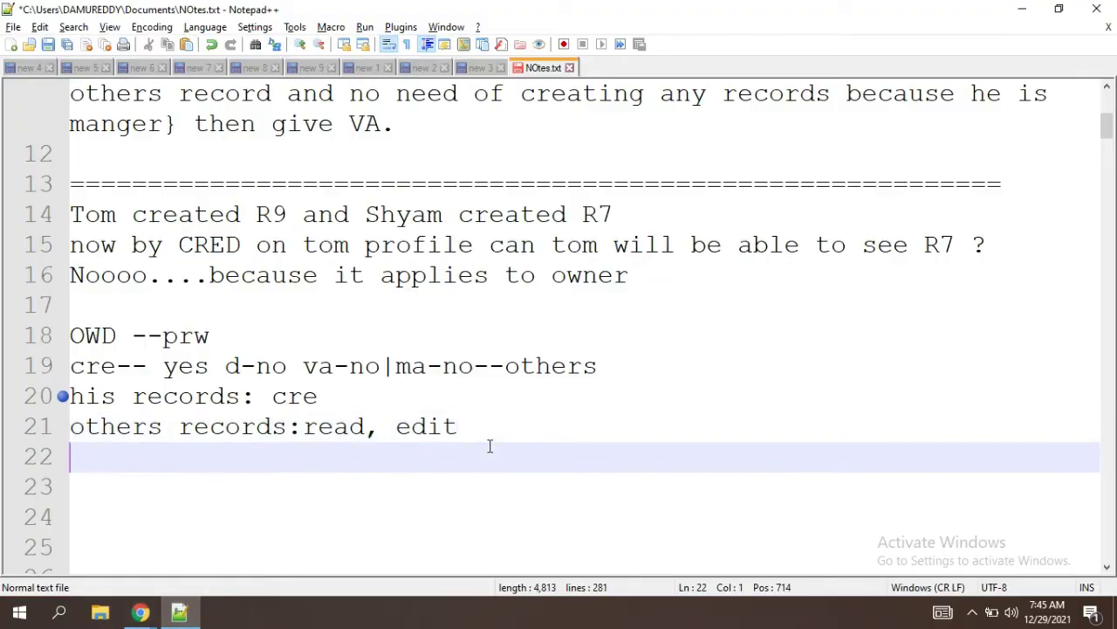
key("ctrl+v")
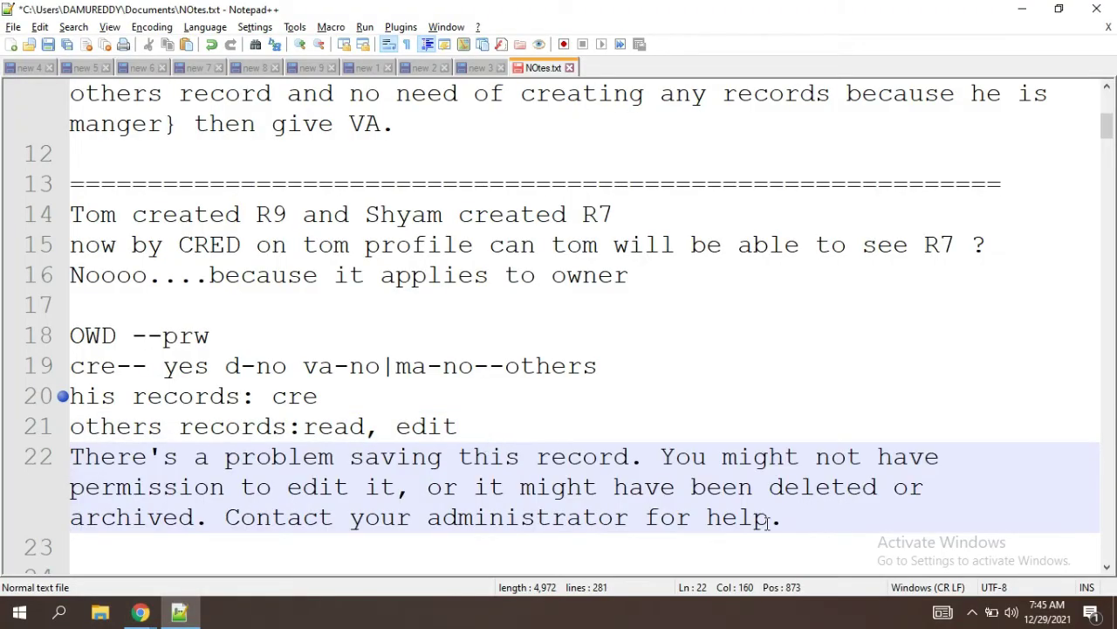
left_click(74, 457)
type("error")
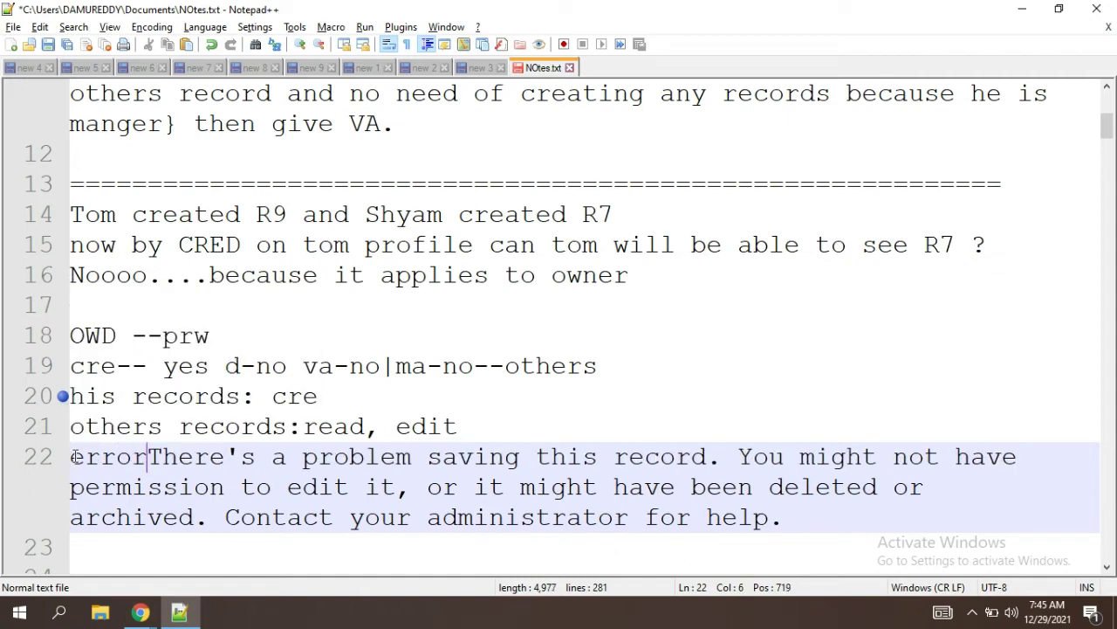
type(":")
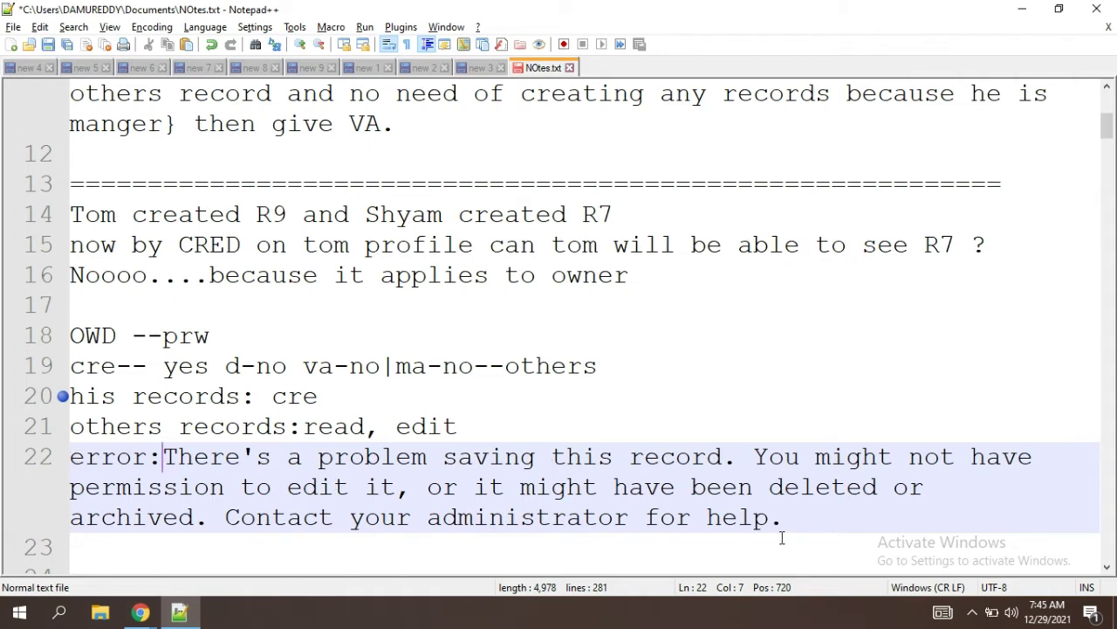
Step: Duplicate the OWD --prw notes block (lines 18–21) below the error line
left_click_drag(461, 428, 73, 340)
key("ctrl+c")
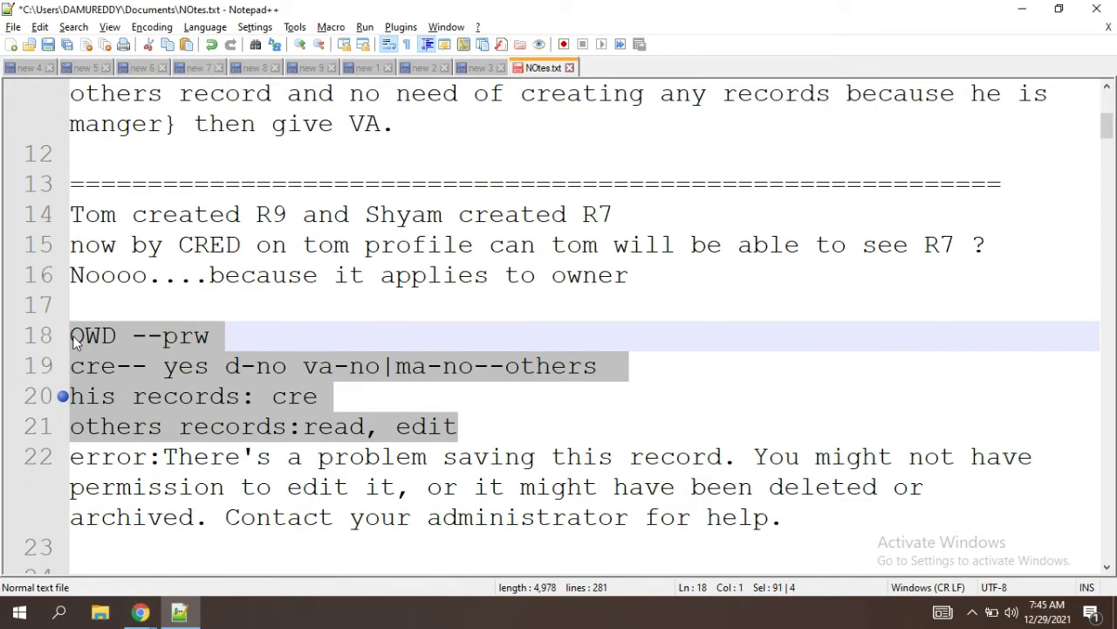
left_click(807, 525)
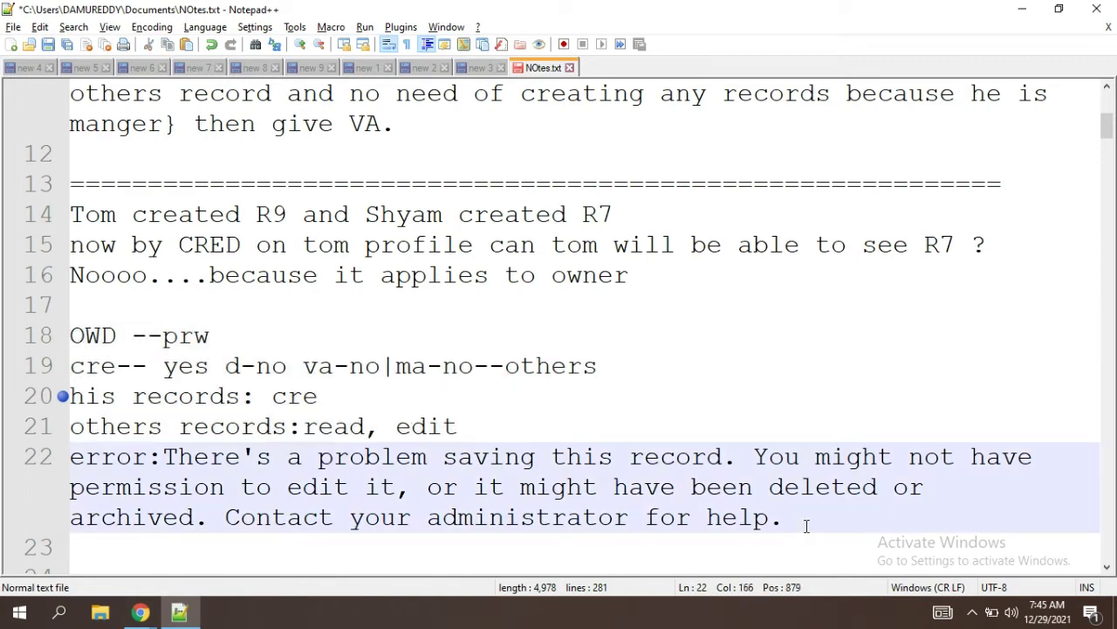
key("Return")
key("Return")
key("ctrl+v")
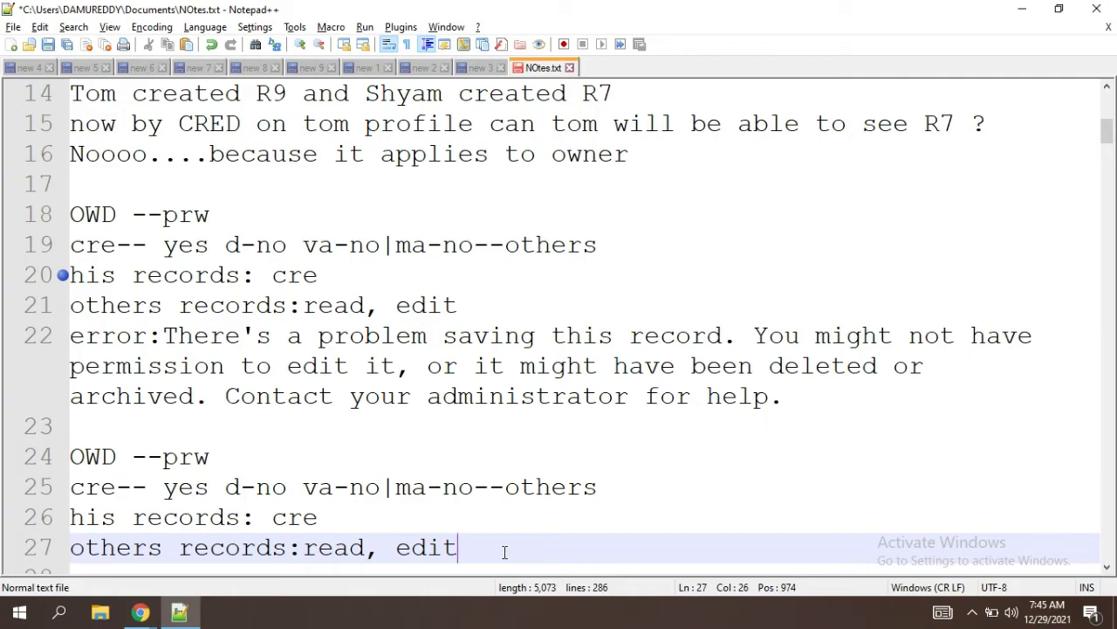
key("alt+Tab")
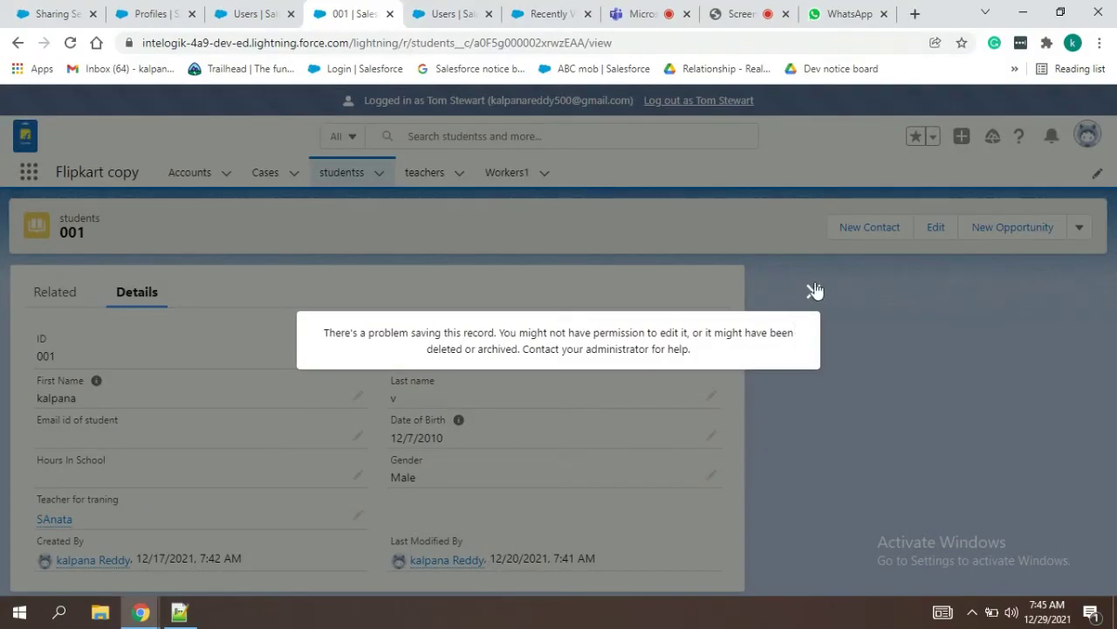
Step: Try reassigning record 001 to the test user without a notification email; permission is refused
left_click(813, 290)
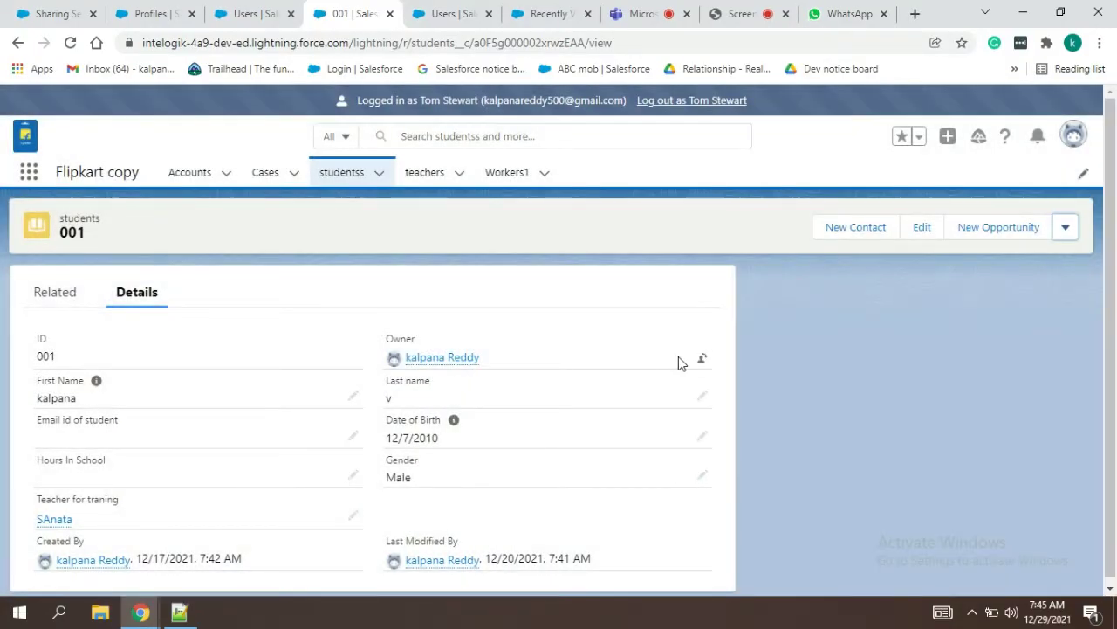
left_click(702, 359)
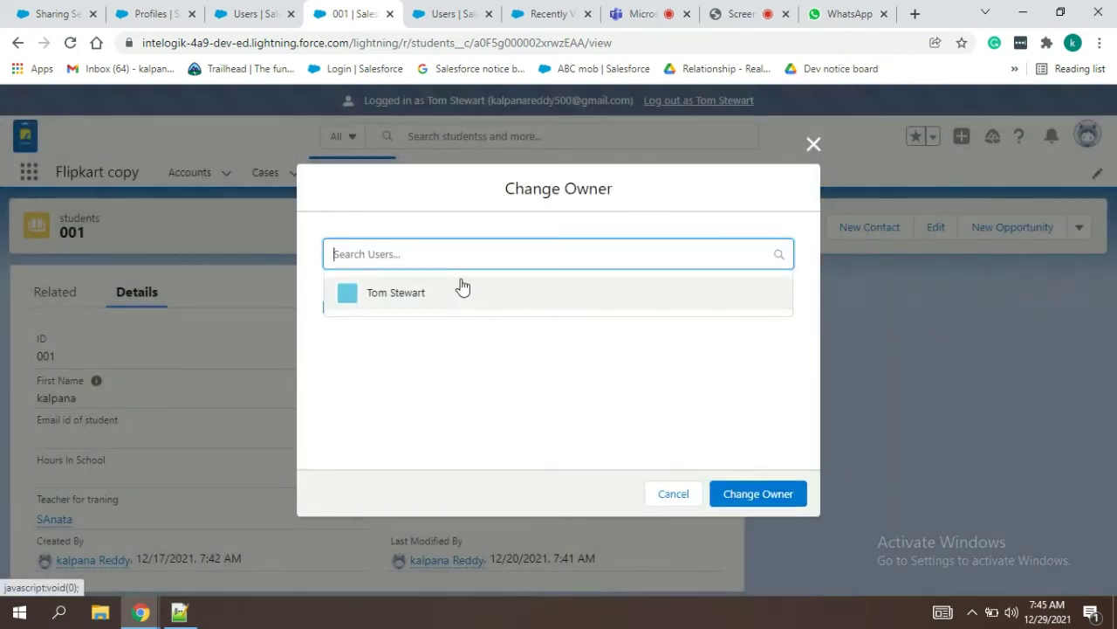
left_click(448, 297)
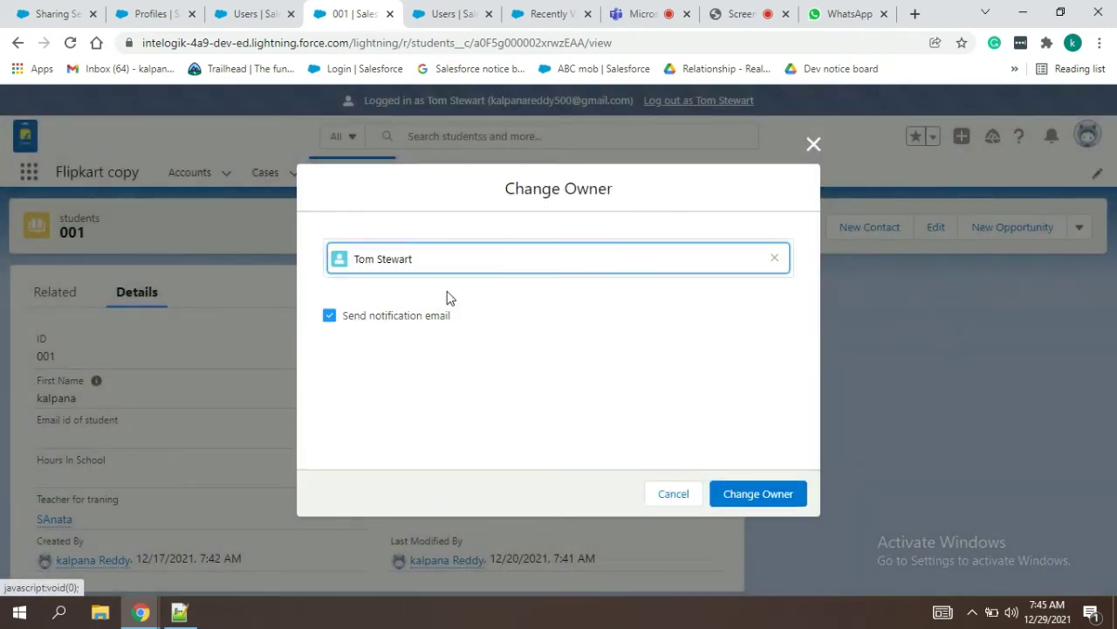
left_click(332, 318)
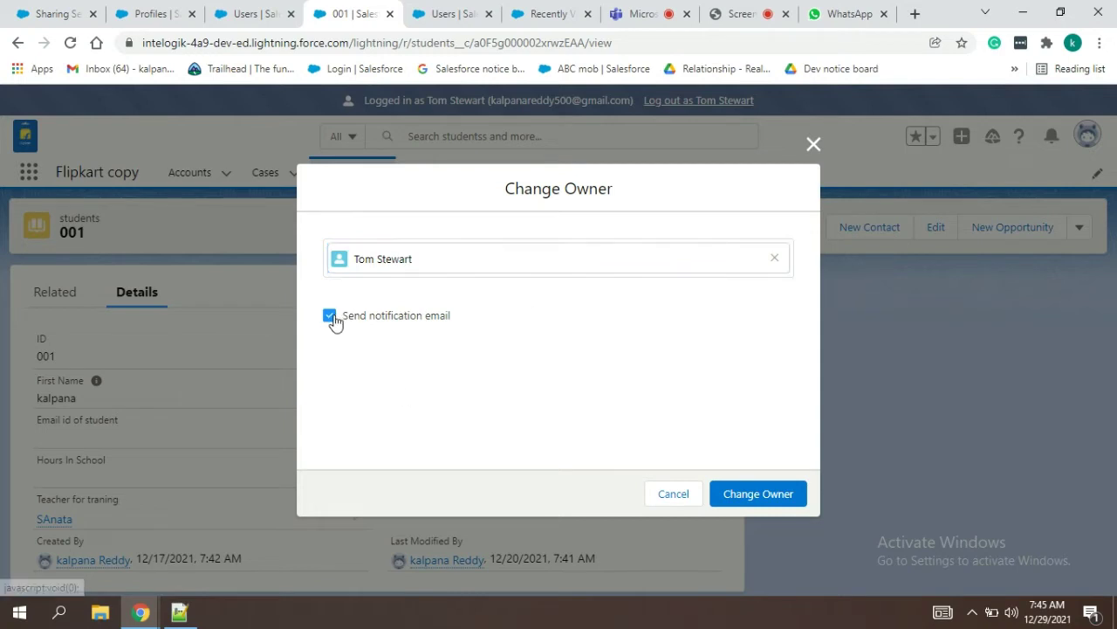
left_click(740, 494)
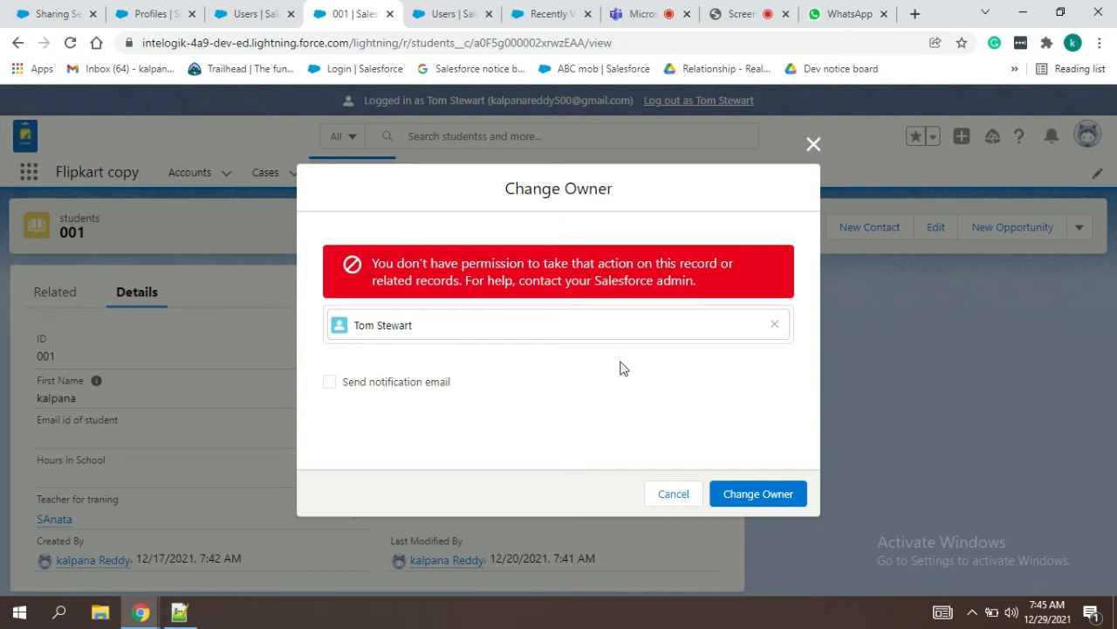
key("alt+Tab")
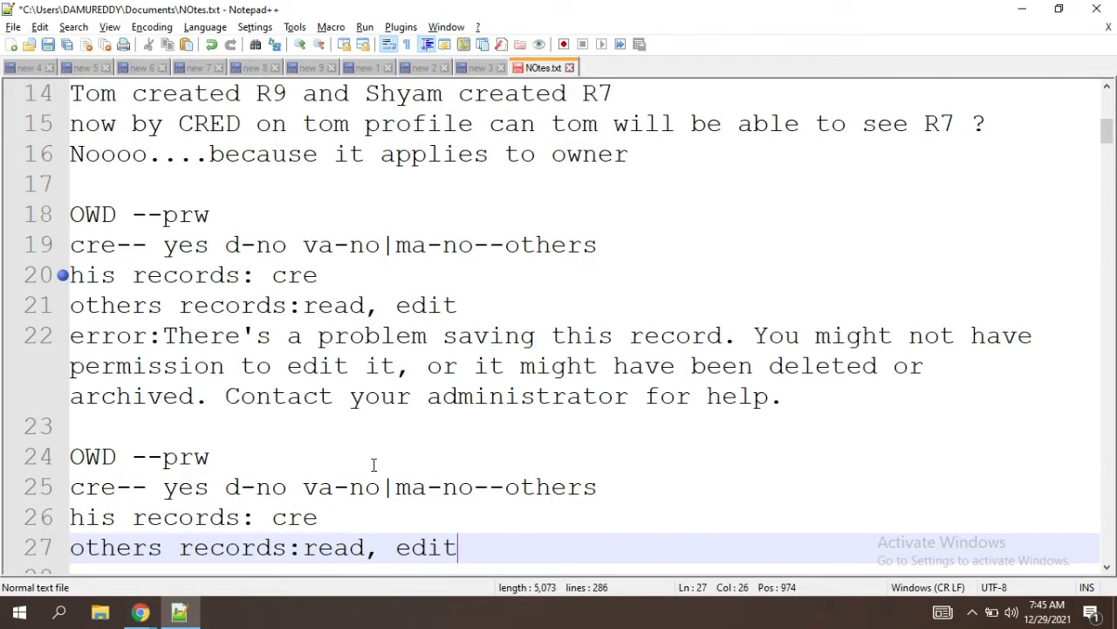
Step: Append a '/ T' note after OWD --prw on line 18 and go back to Chrome
left_click(220, 214)
type("// TR")
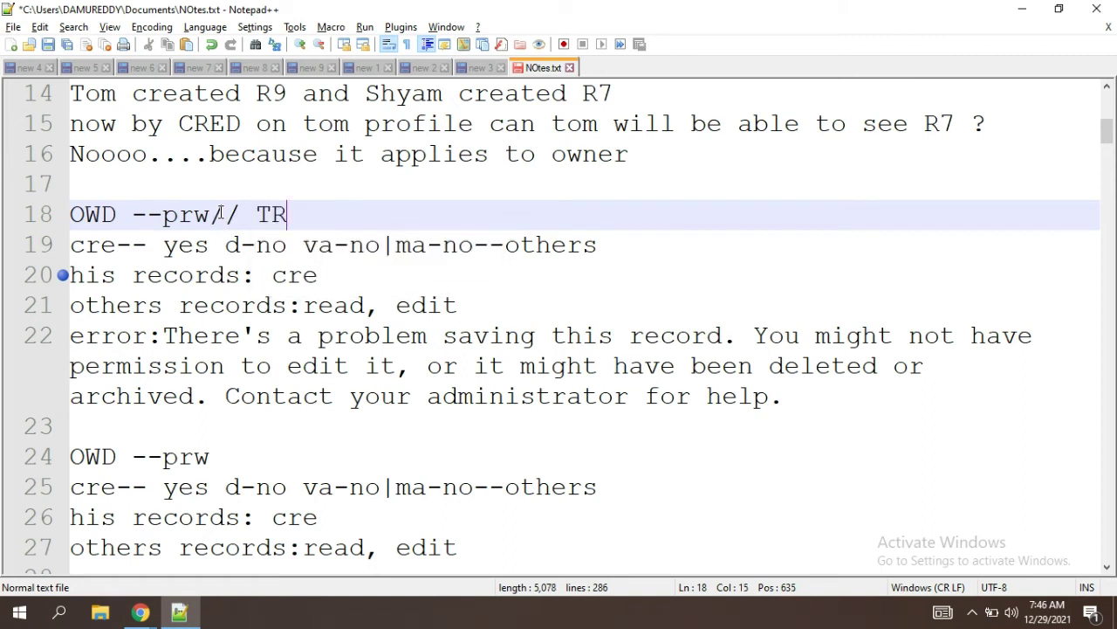
key("BackSpace")
key("alt+Tab")
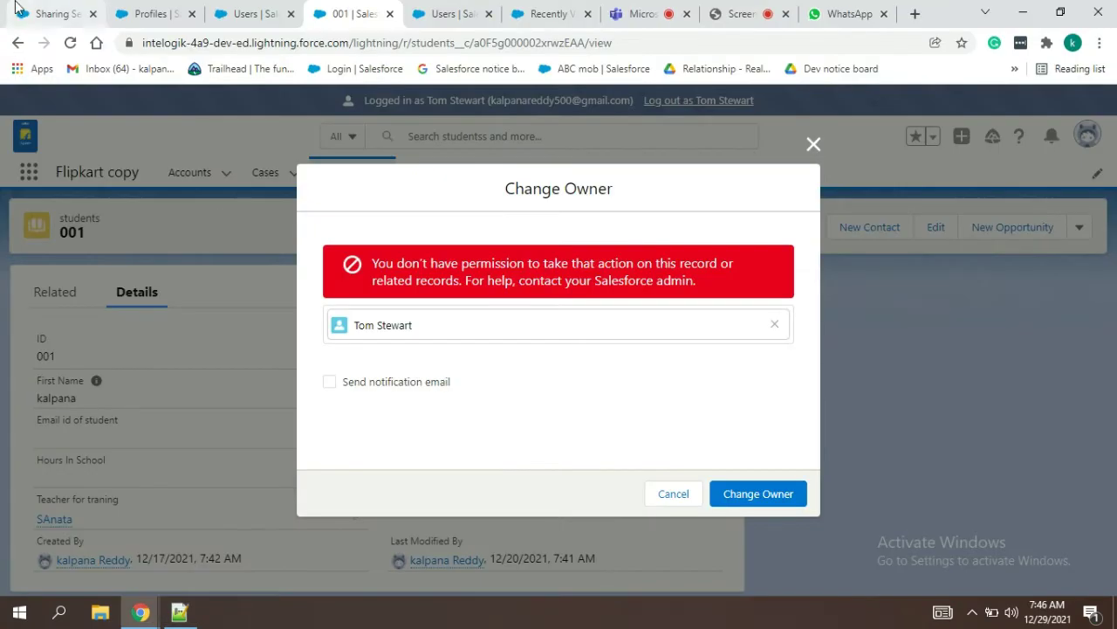
left_click(18, 11)
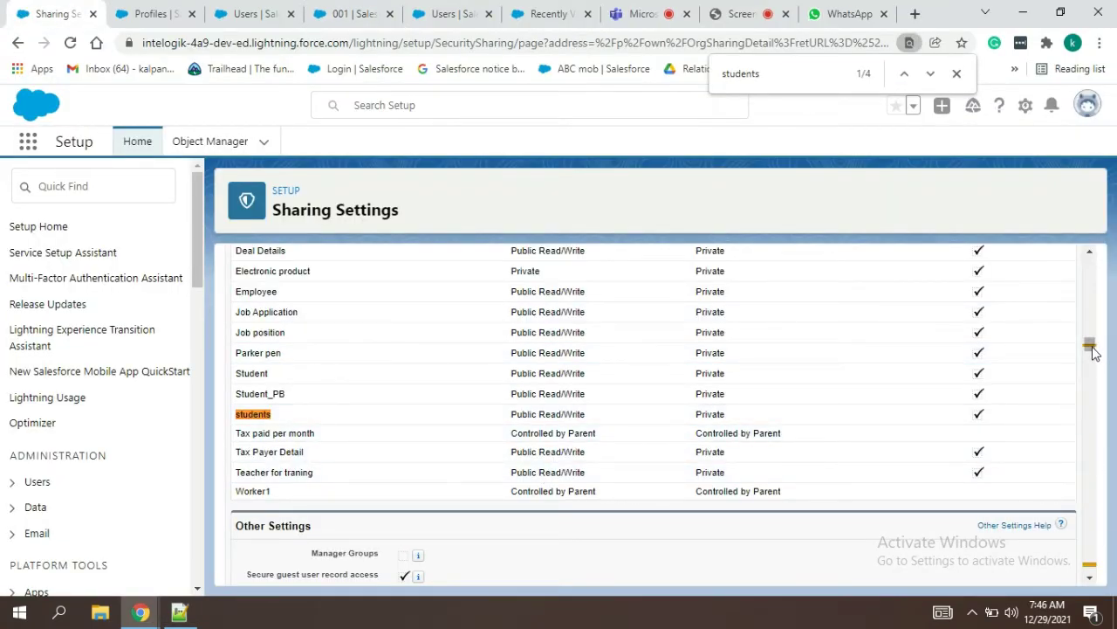
left_click_drag(1089, 344, 1089, 267)
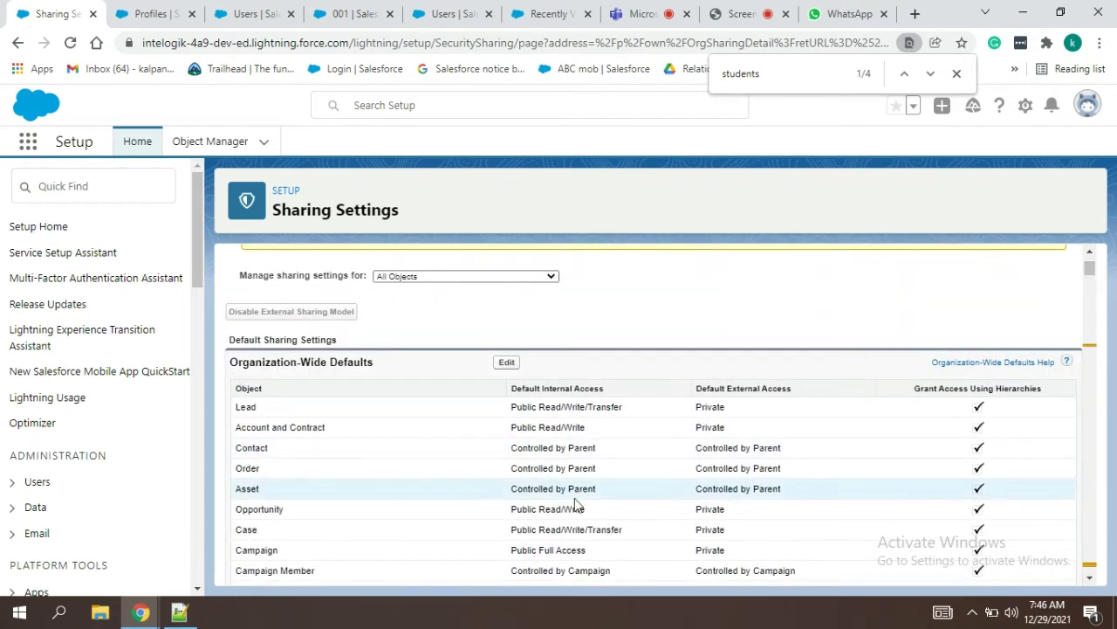
double_click(616, 407)
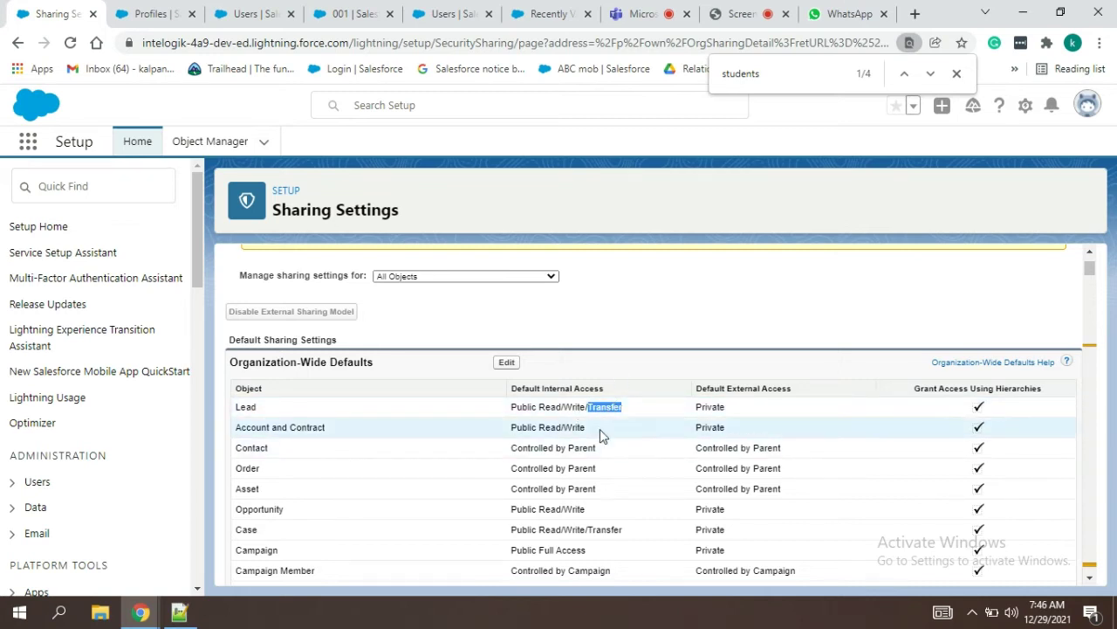
left_click(699, 345)
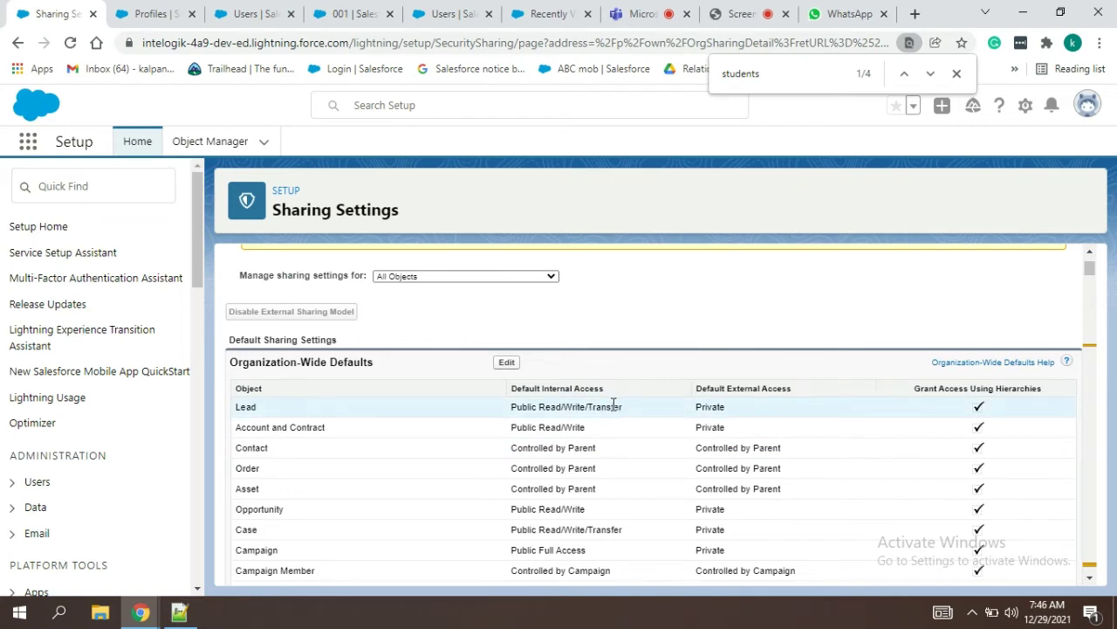
double_click(614, 404)
left_click(679, 320)
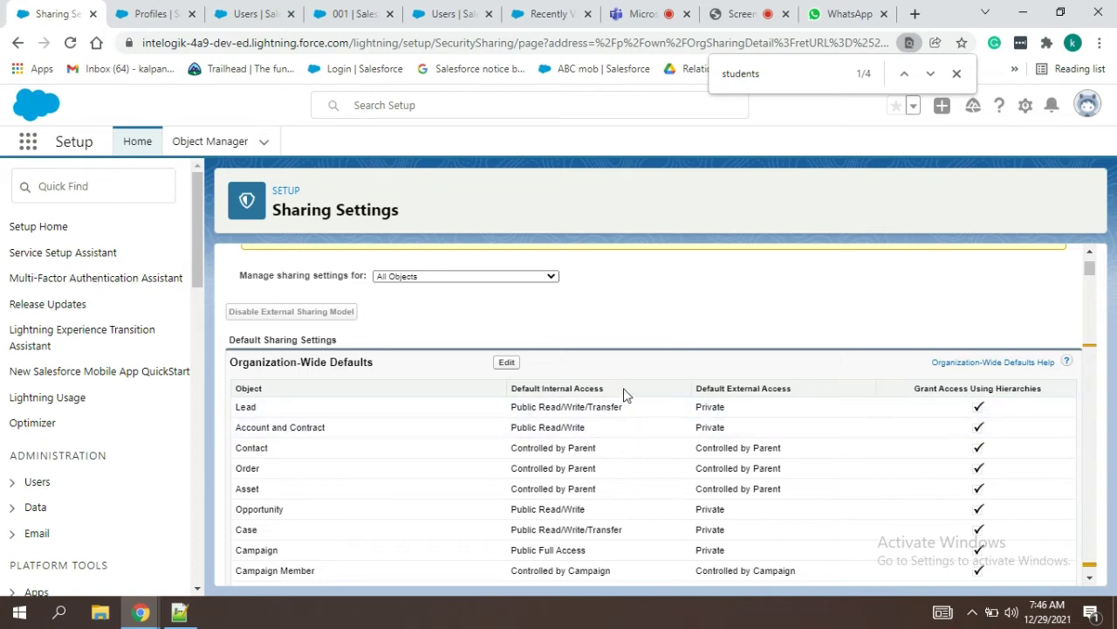
double_click(609, 407)
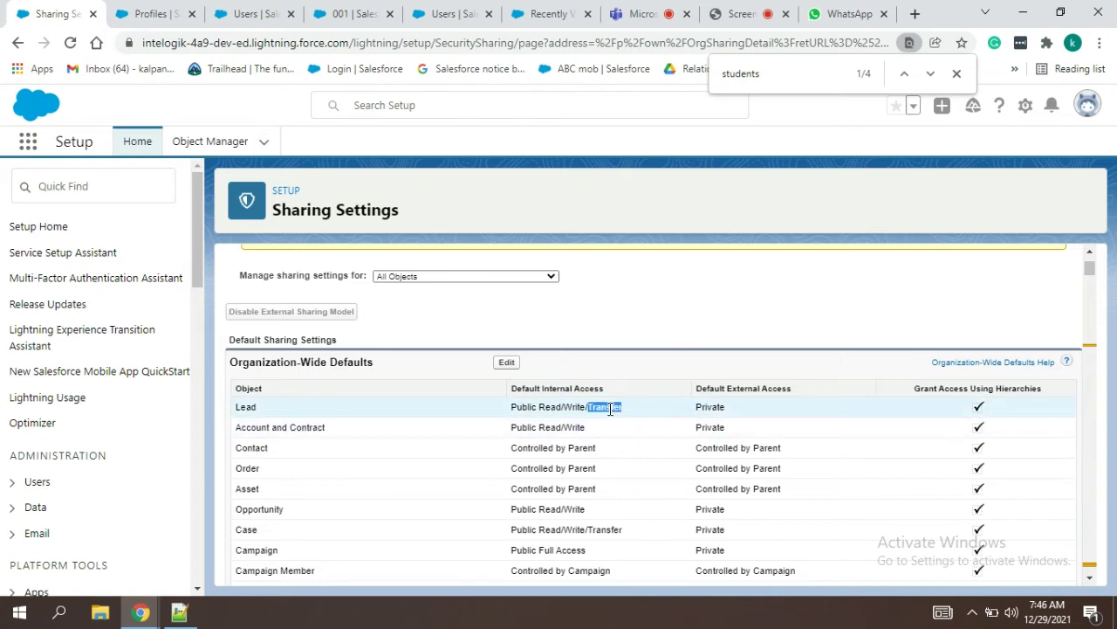
left_click(619, 340)
left_click(354, 12)
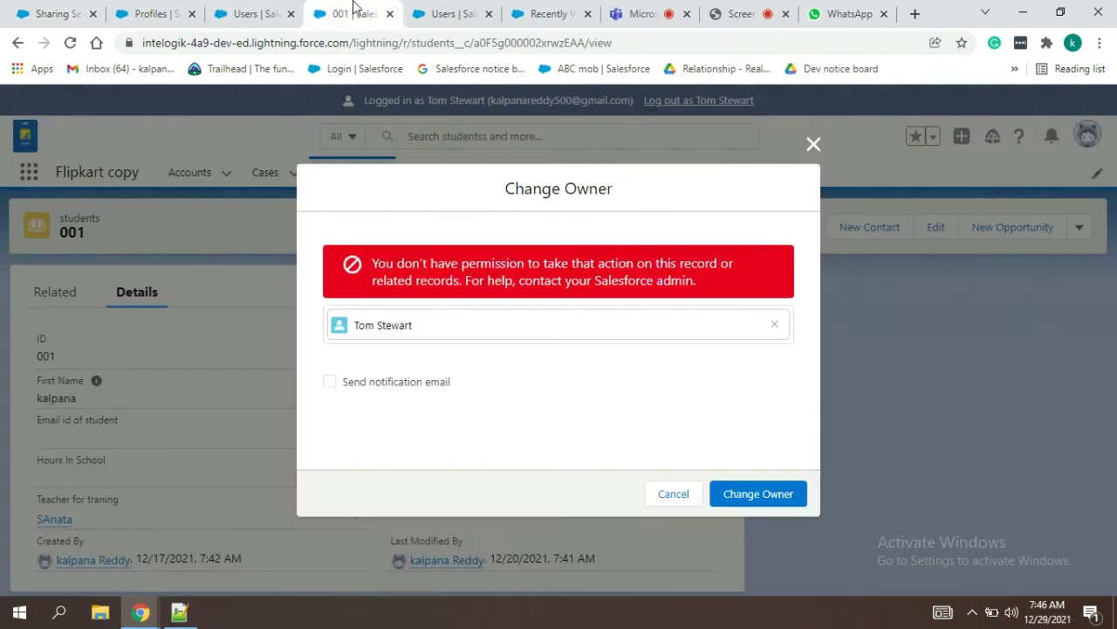
Step: Cancel the failed owner change, review record 001's actions and owner, and log out as the test user
left_click(686, 492)
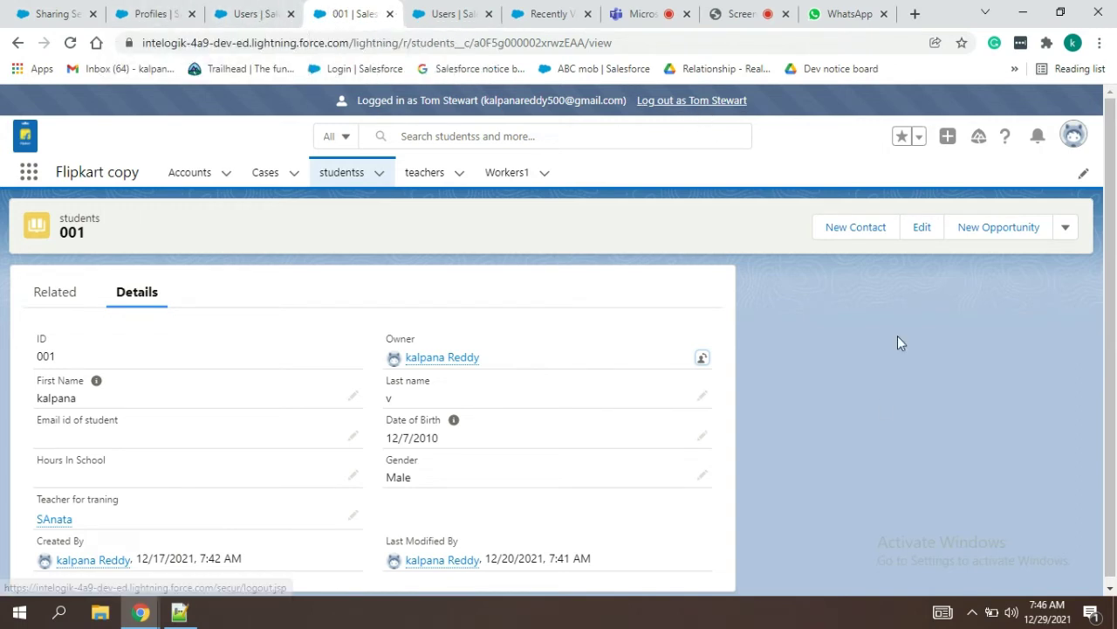
left_click(1065, 227)
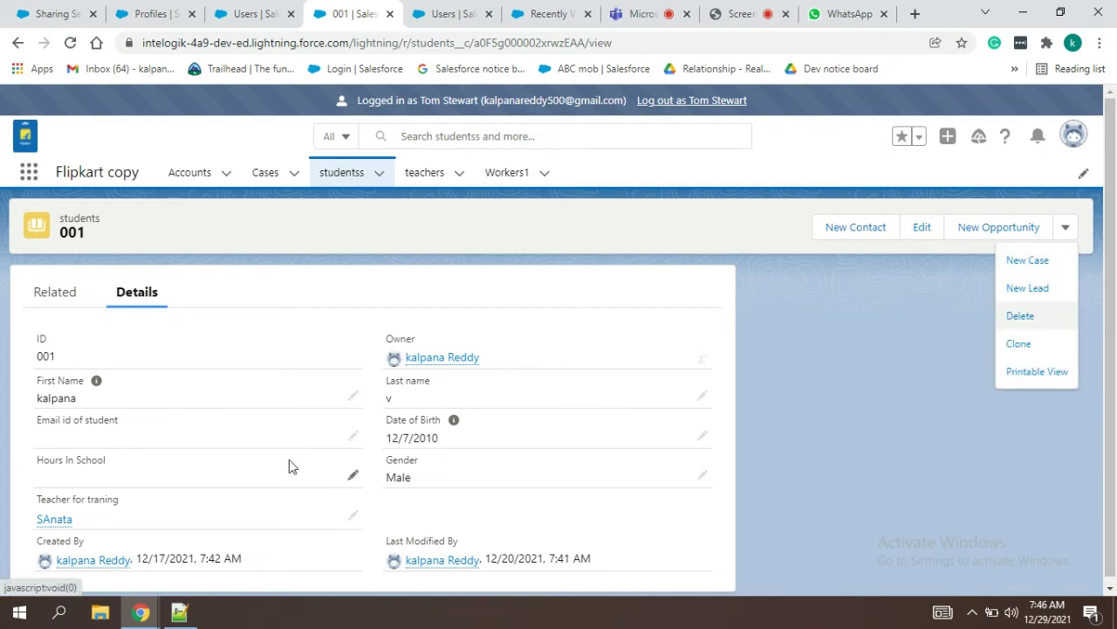
mouse_move(419, 371)
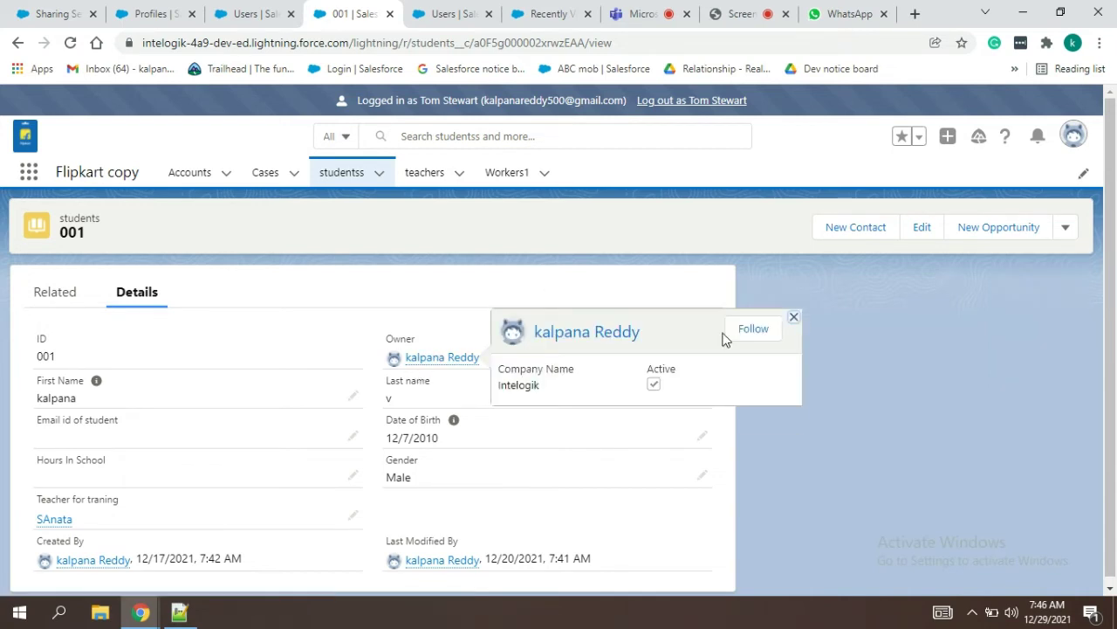
left_click(794, 318)
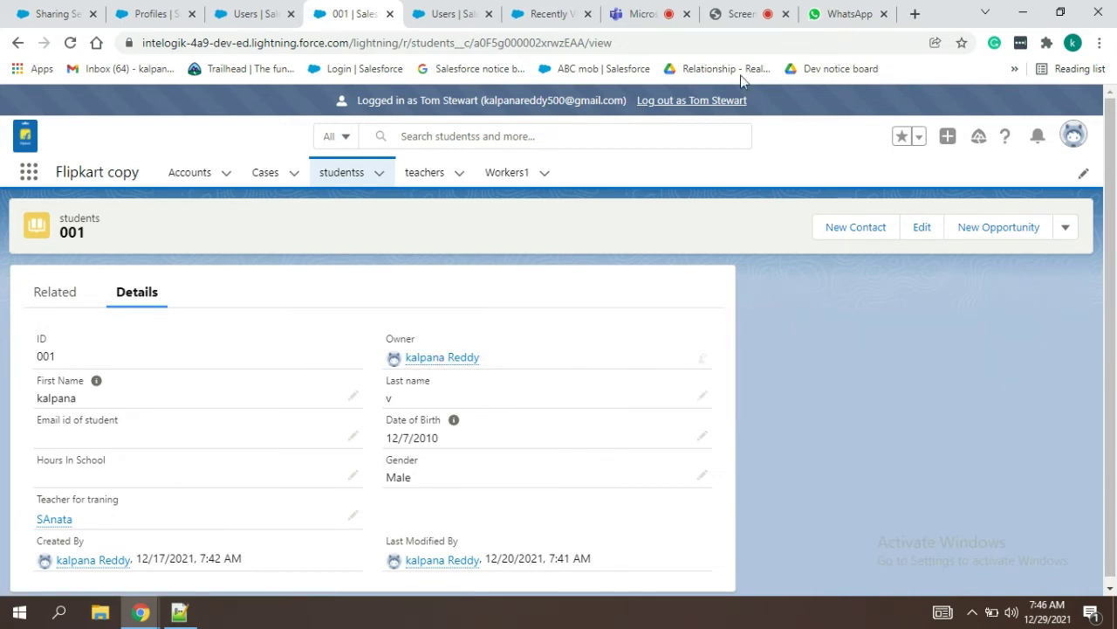
left_click(719, 103)
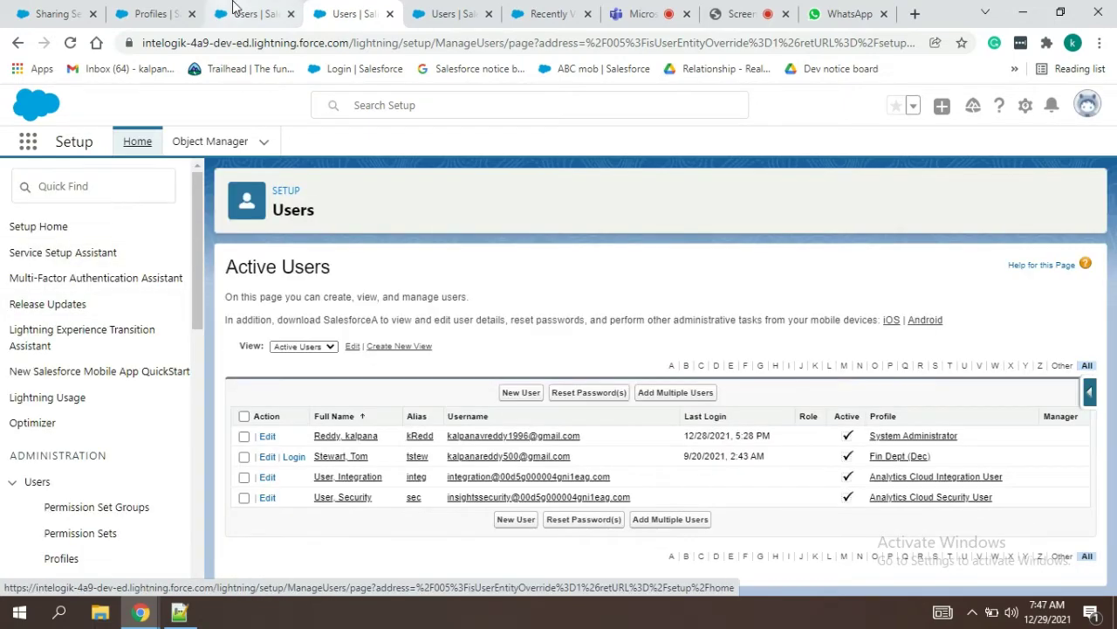
Step: Edit the Fin Dept (Dec) profile and tick Modify All on the studentss row
left_click(141, 12)
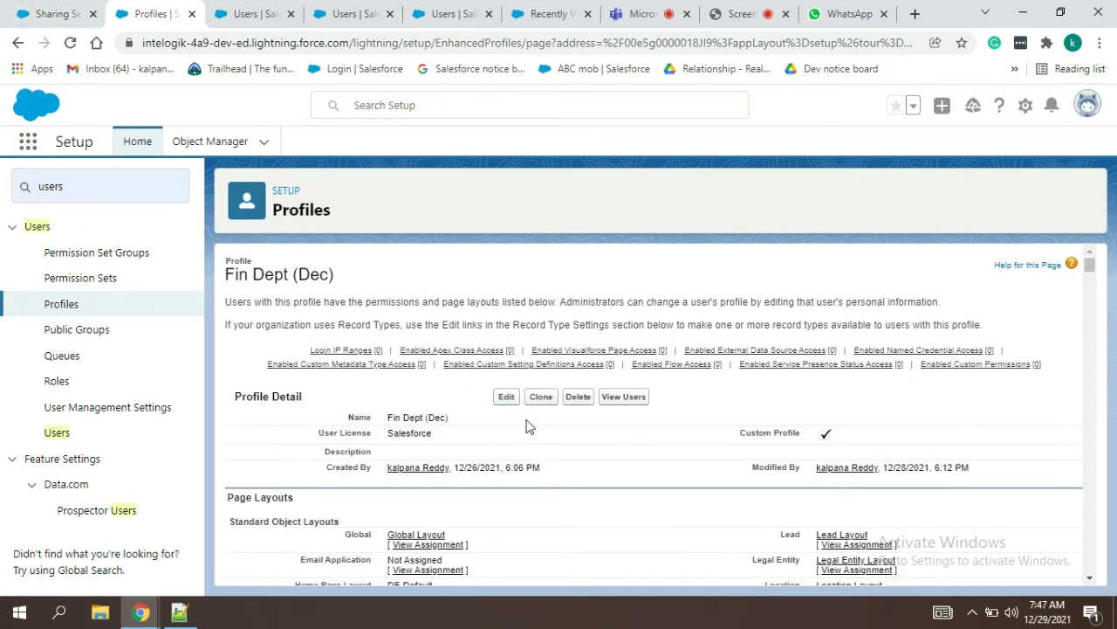
left_click(514, 400)
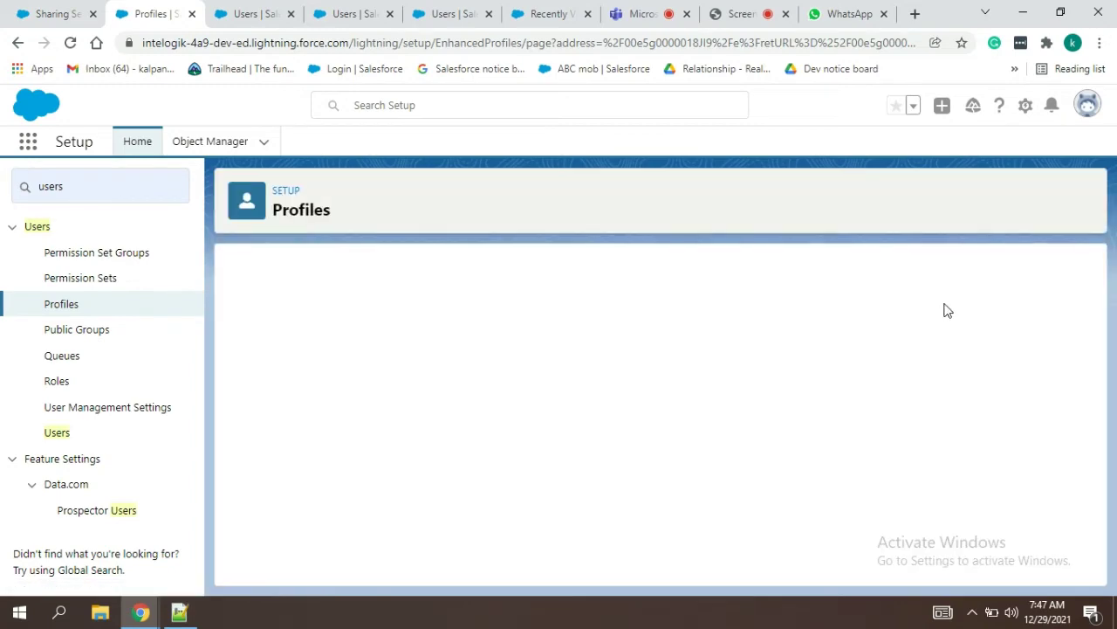
key("ctrl+f")
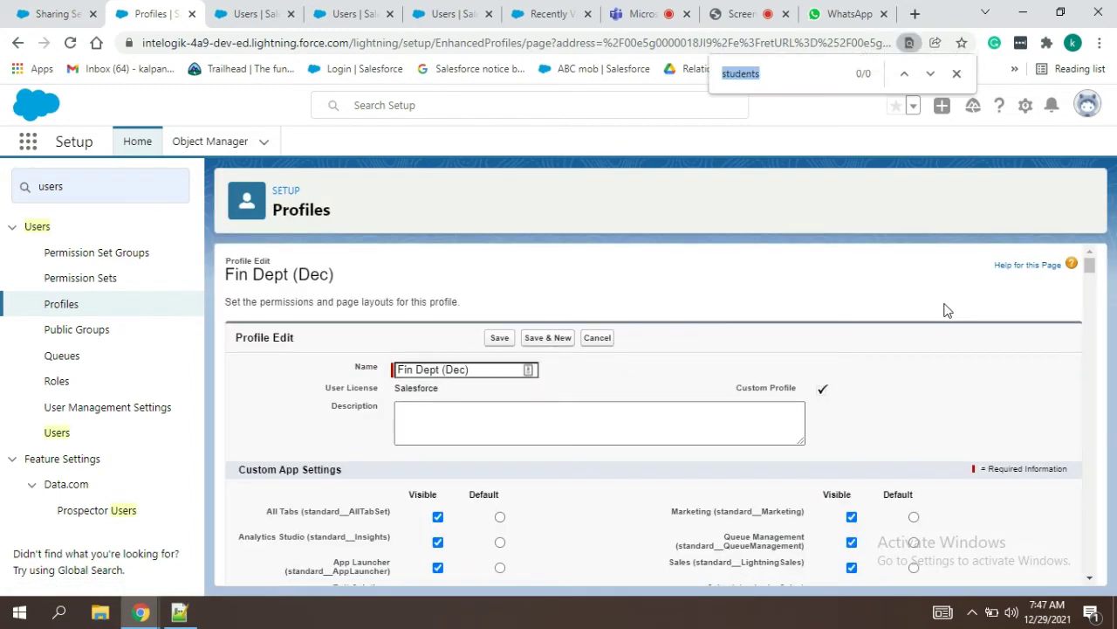
key("Return")
key("Return")
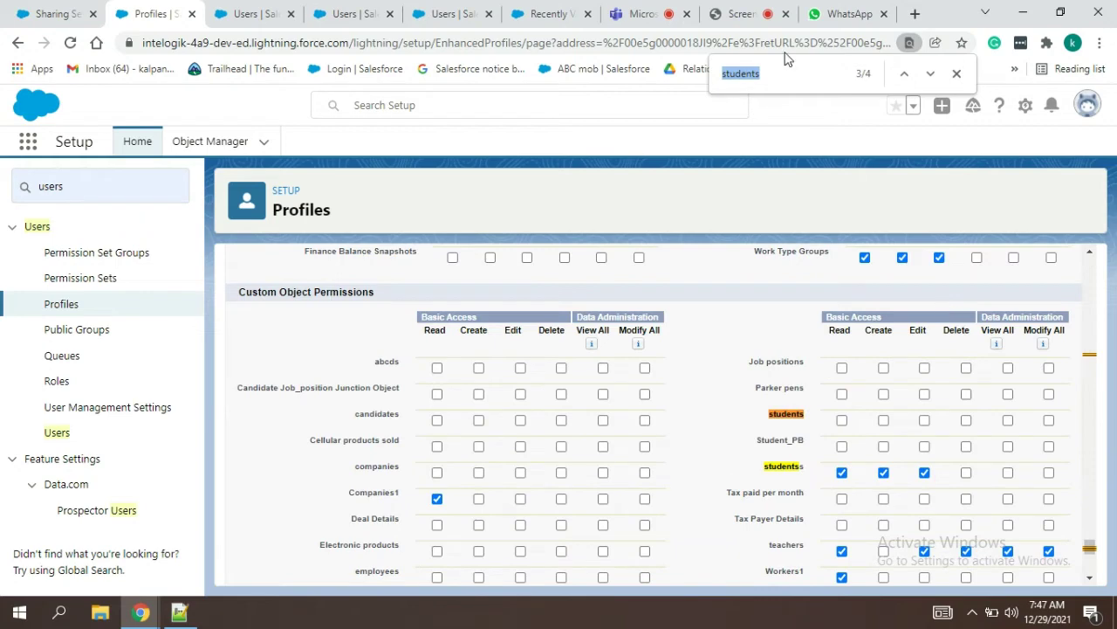
left_click(776, 74)
type("s")
key("Return")
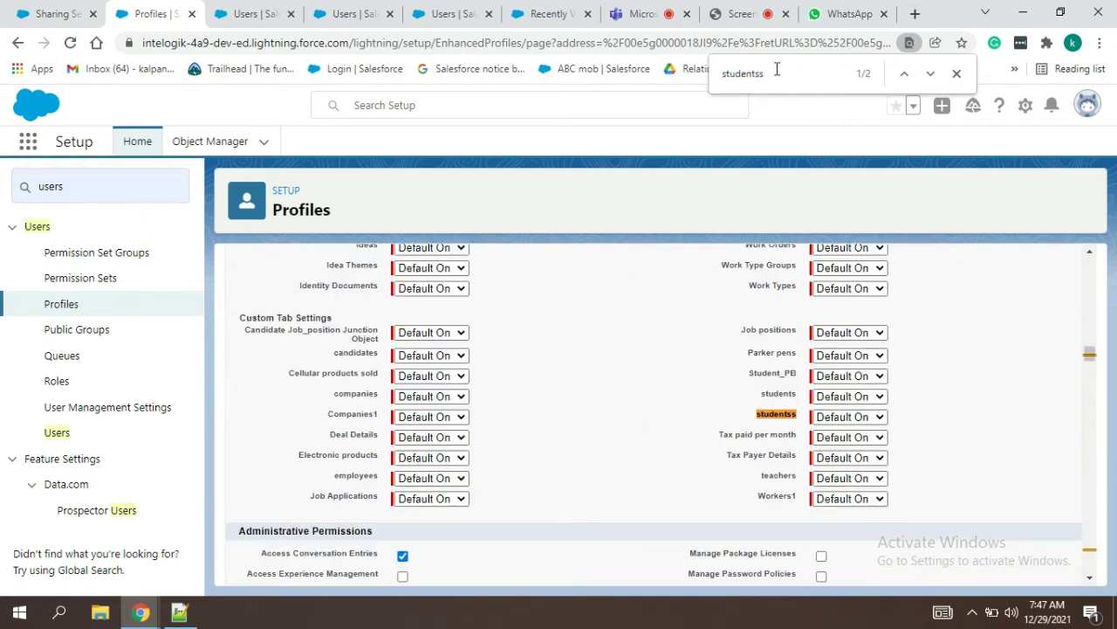
key("Return")
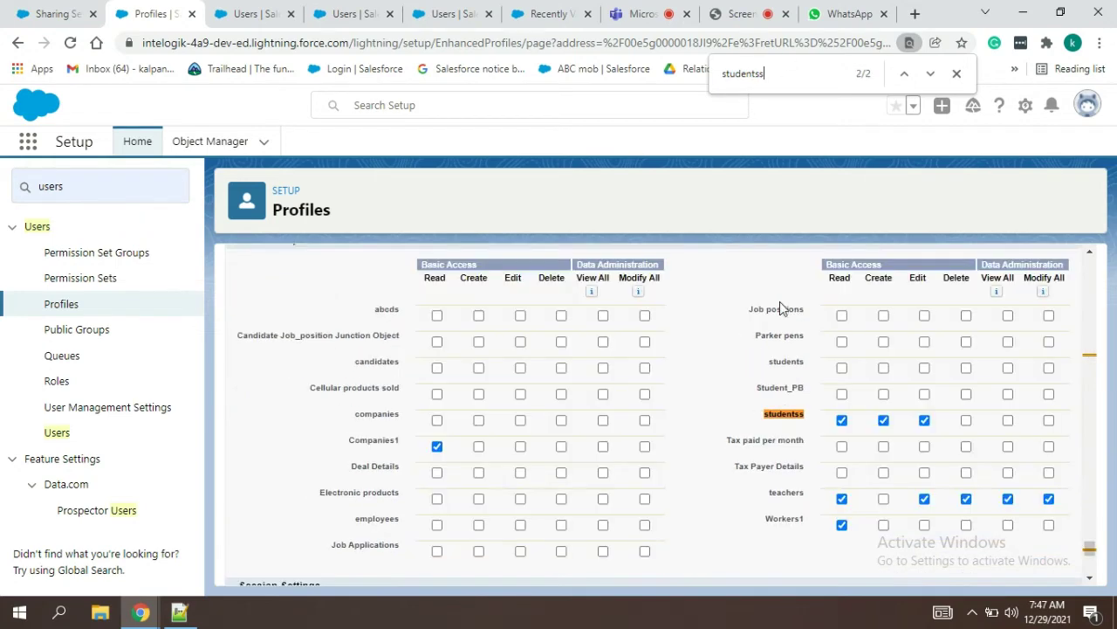
left_click(1049, 421)
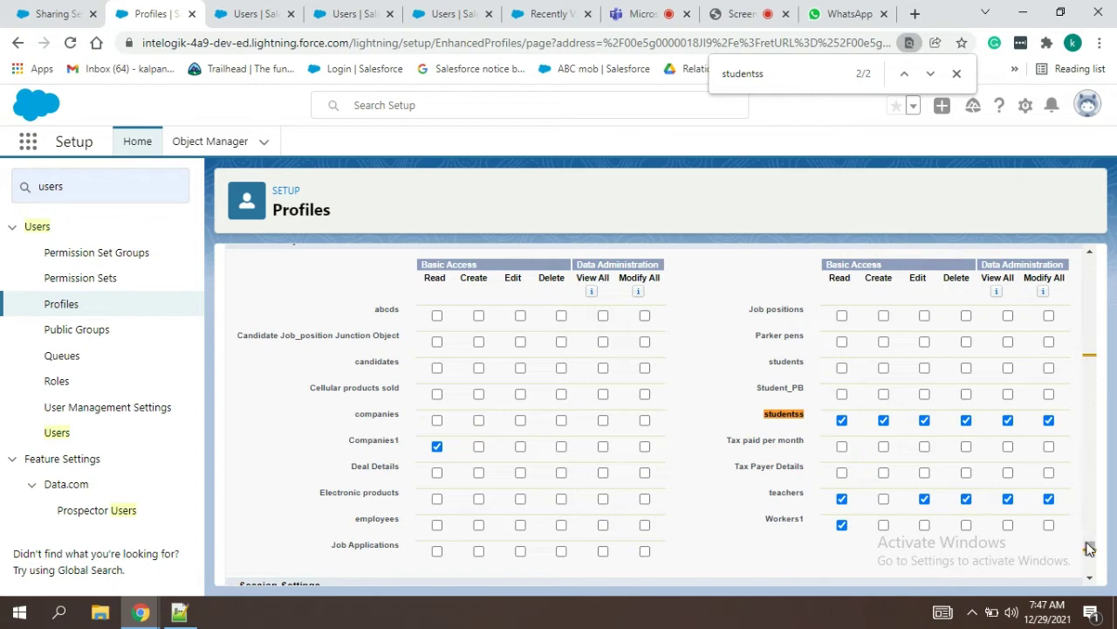
Step: Save the Fin Dept (Dec) profile changes and return to Sharing Settings
left_click_drag(1090, 548, 1095, 229)
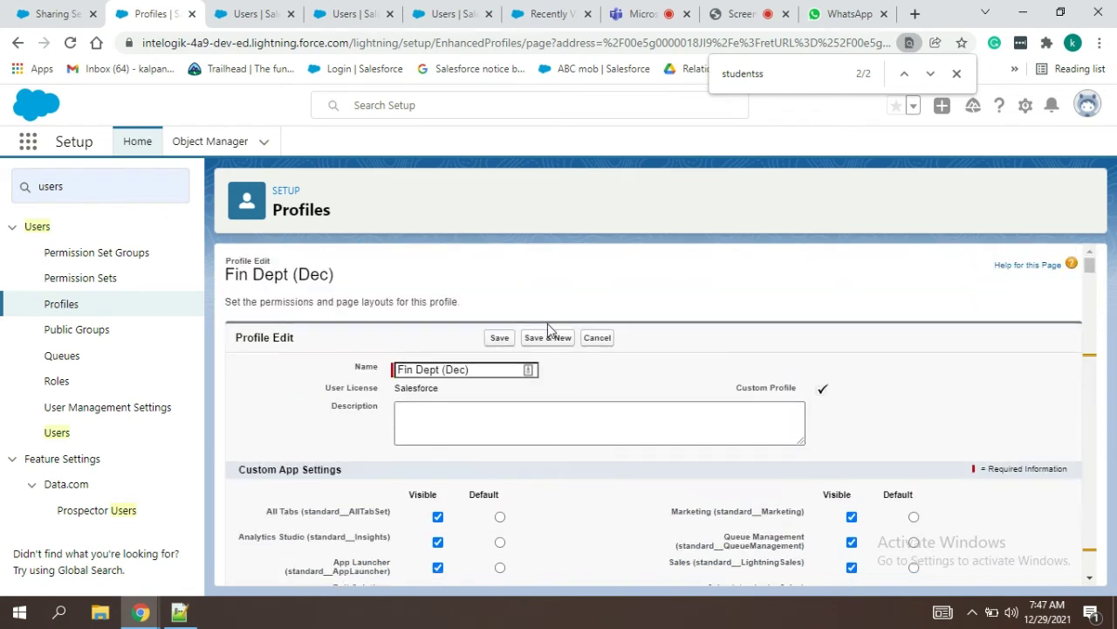
left_click(501, 338)
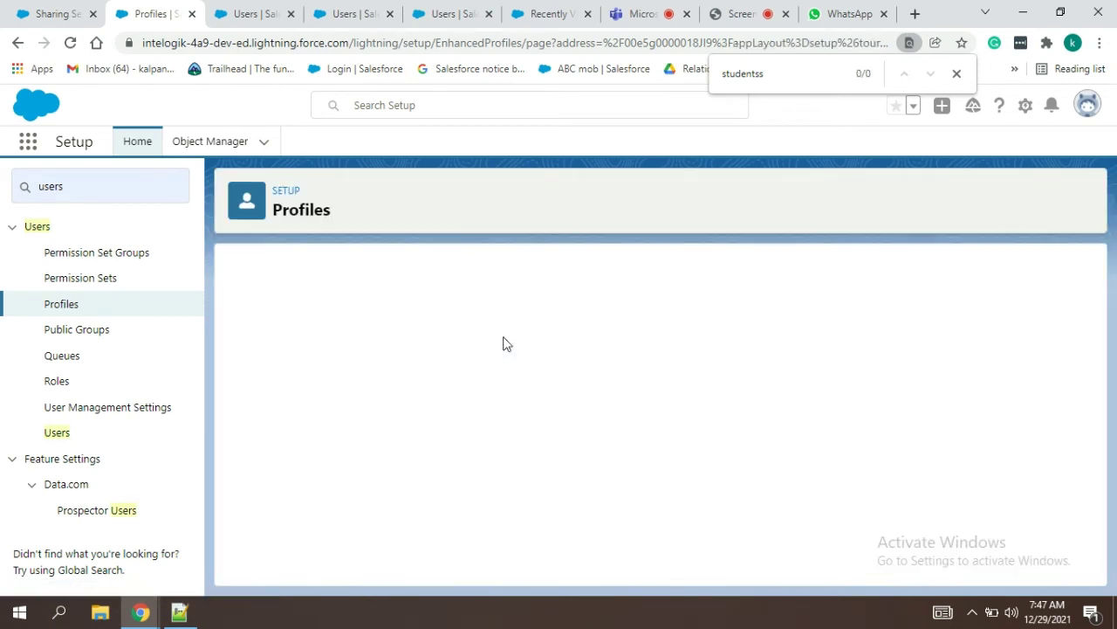
left_click(52, 13)
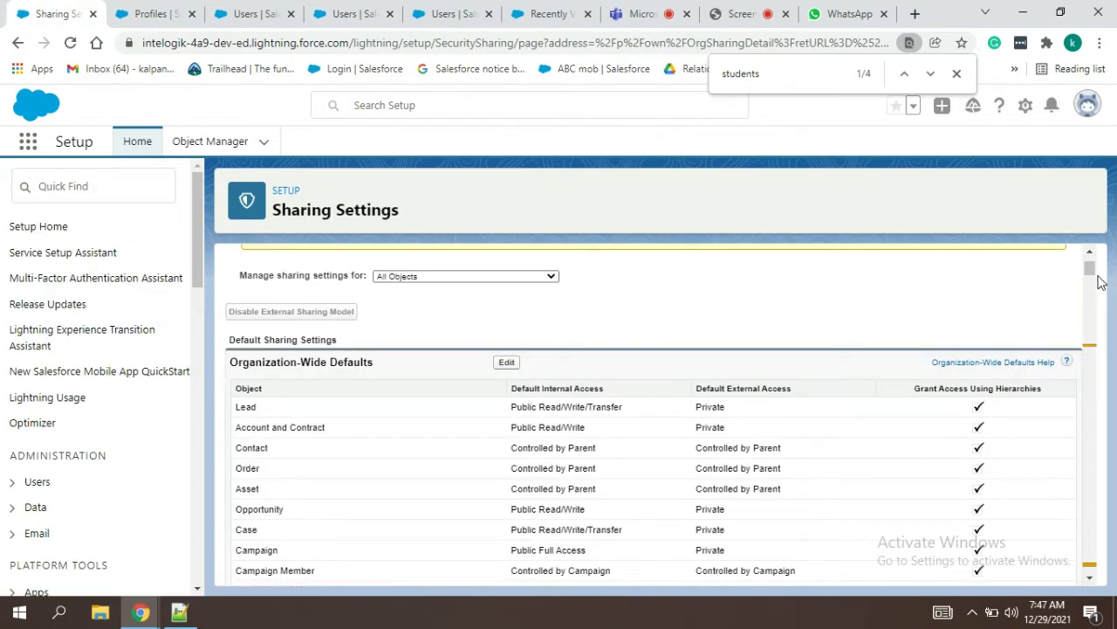
Step: Change the students default internal access to Private in Organization-Wide Defaults and save
left_click(507, 362)
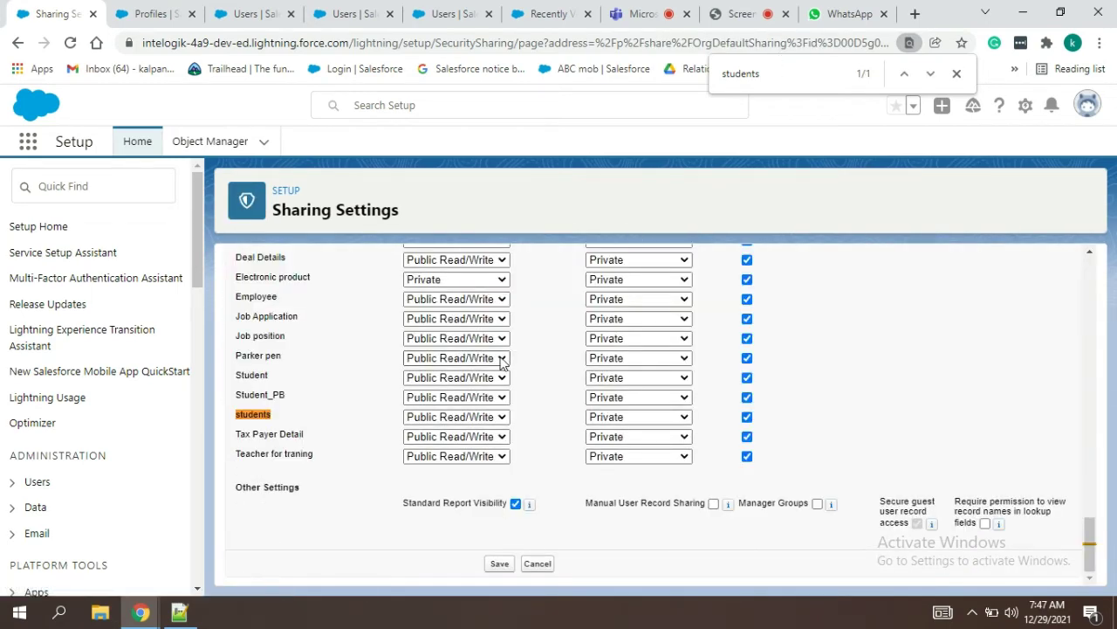
left_click(493, 417)
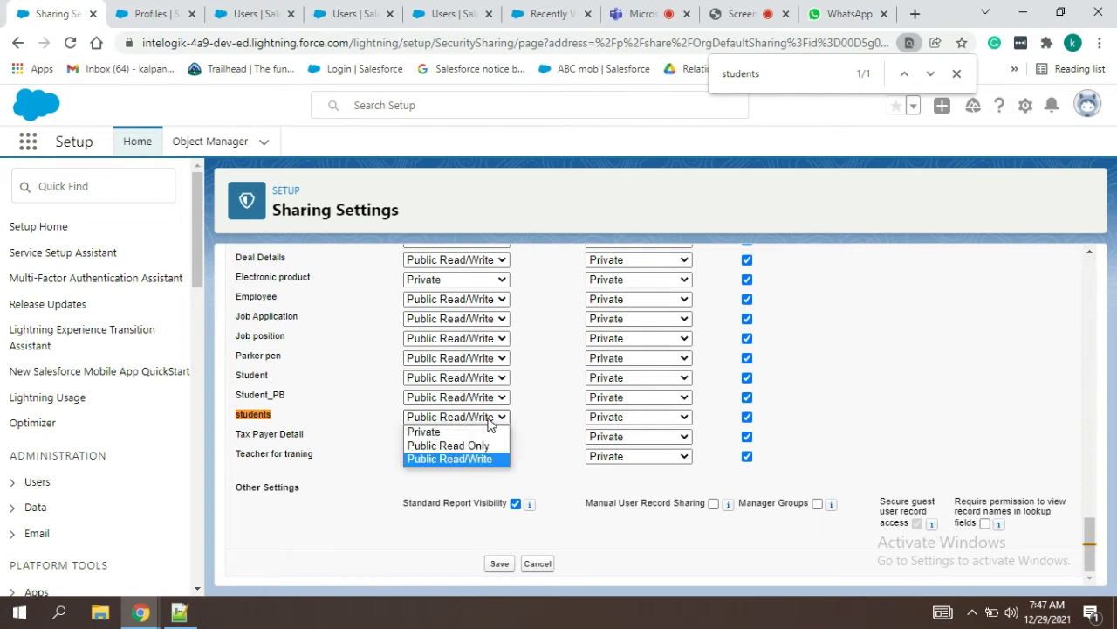
left_click(433, 435)
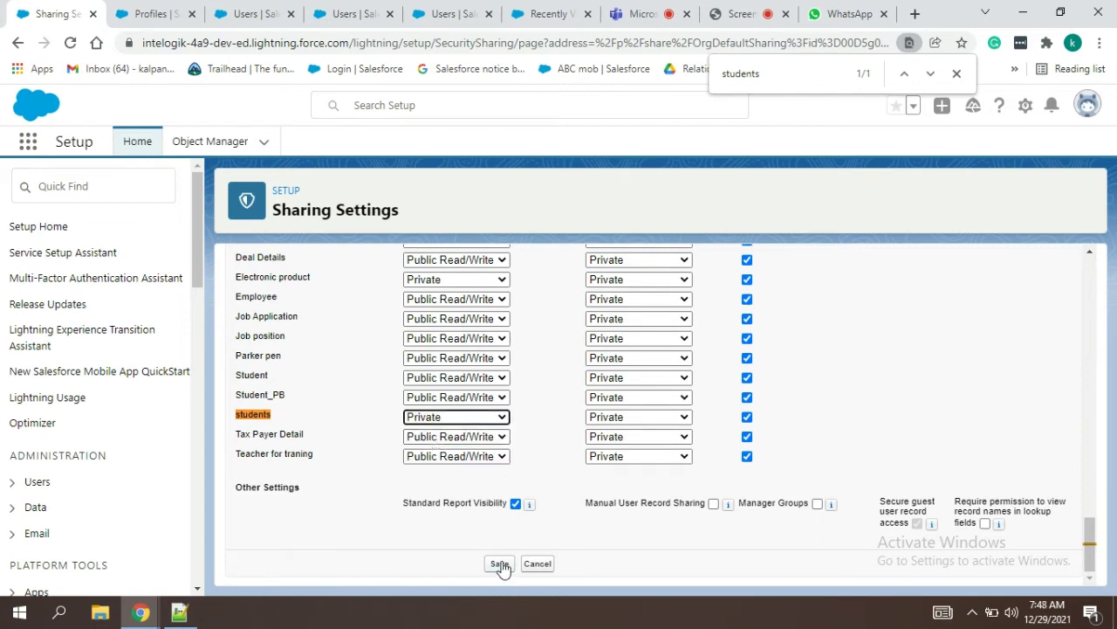
left_click(501, 566)
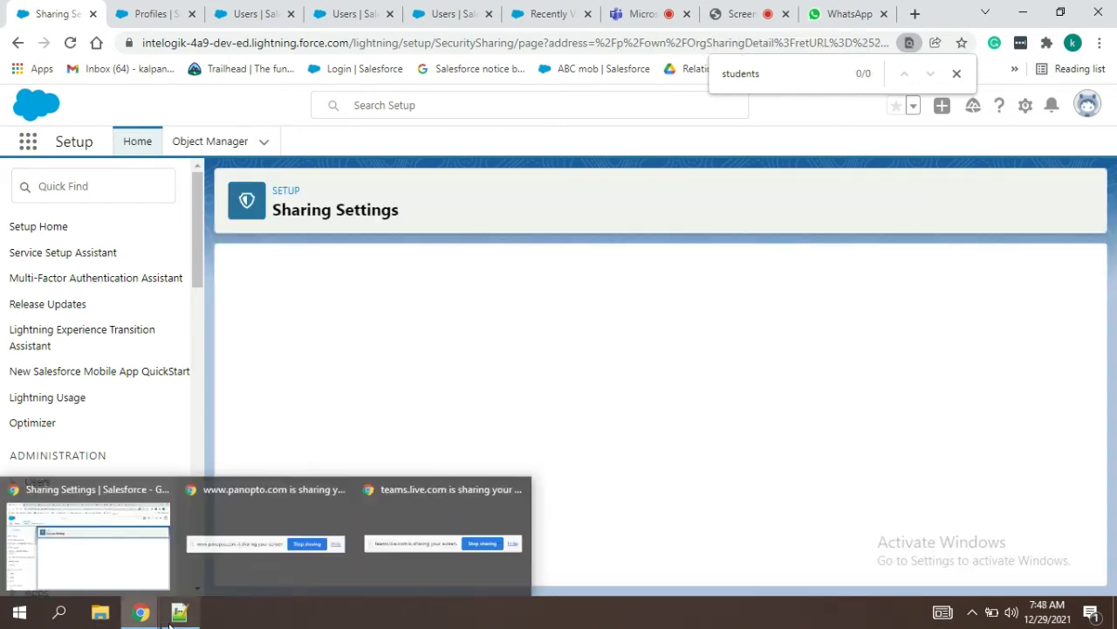
left_click(179, 612)
Step: Change 'OWD --prw' to 'OWD --private' and set va and ma to yes on line 25
left_click(223, 469)
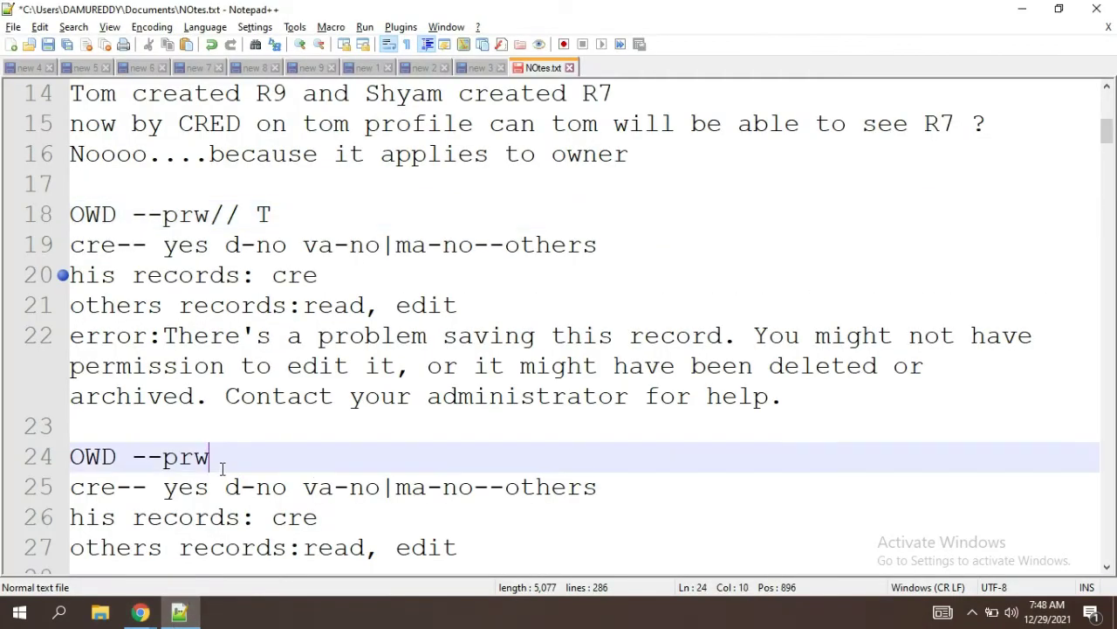
key("BackSpace")
type("ivate")
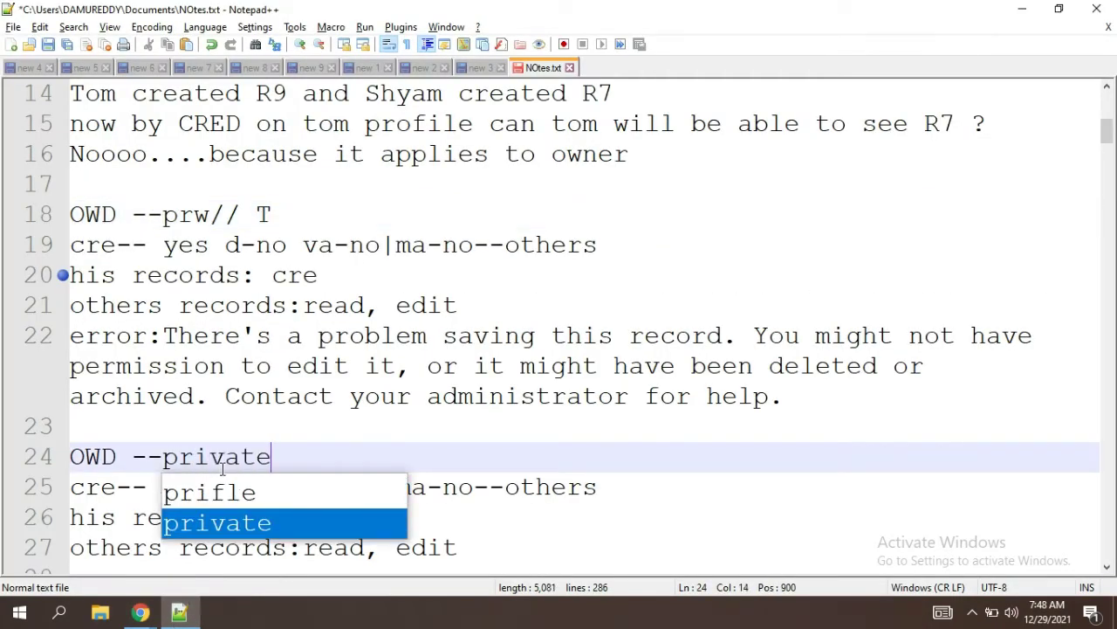
left_click(503, 487)
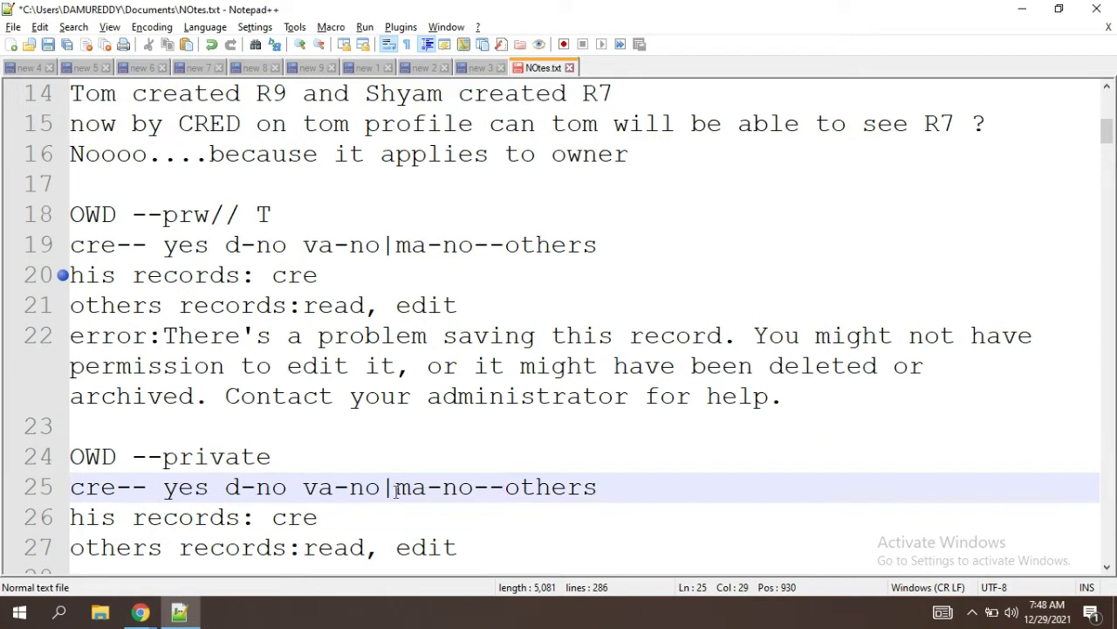
left_click(473, 487)
key("BackSpace")
key("BackSpace")
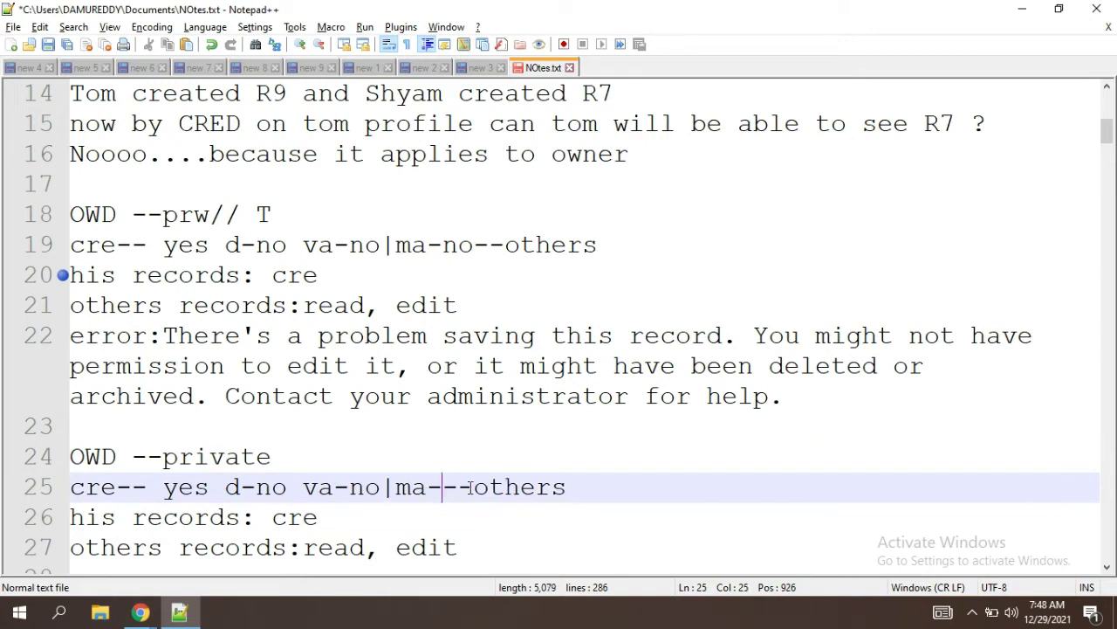
type("yes")
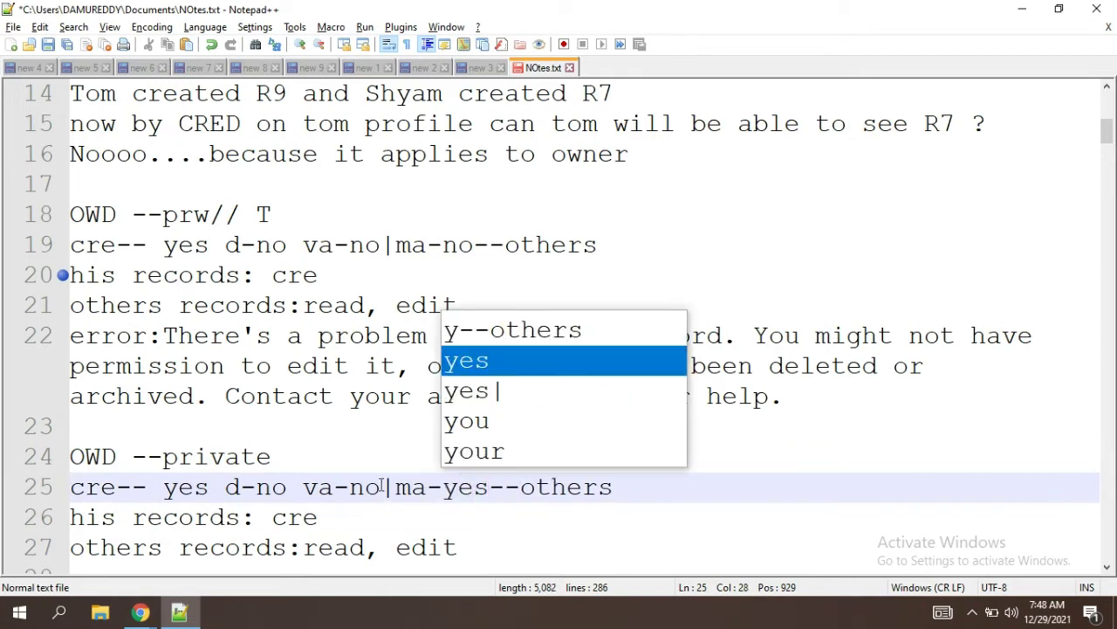
left_click(381, 487)
key("BackSpace")
key("BackSpace")
type("yes")
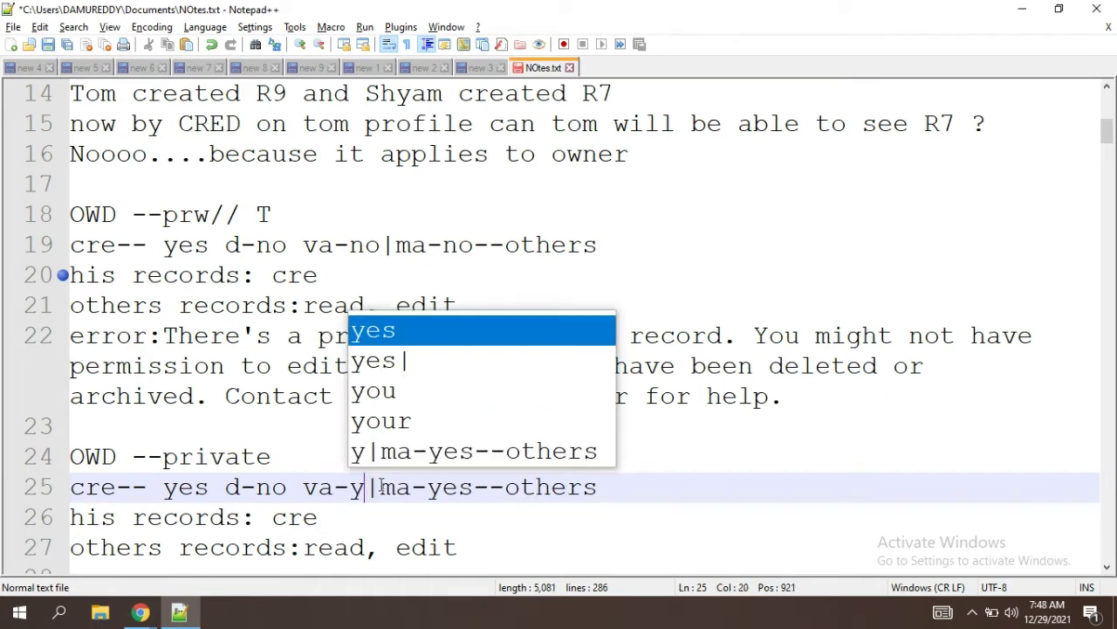
Step: Delete the d-no entry and change cre to cred on line 25
left_click(407, 530)
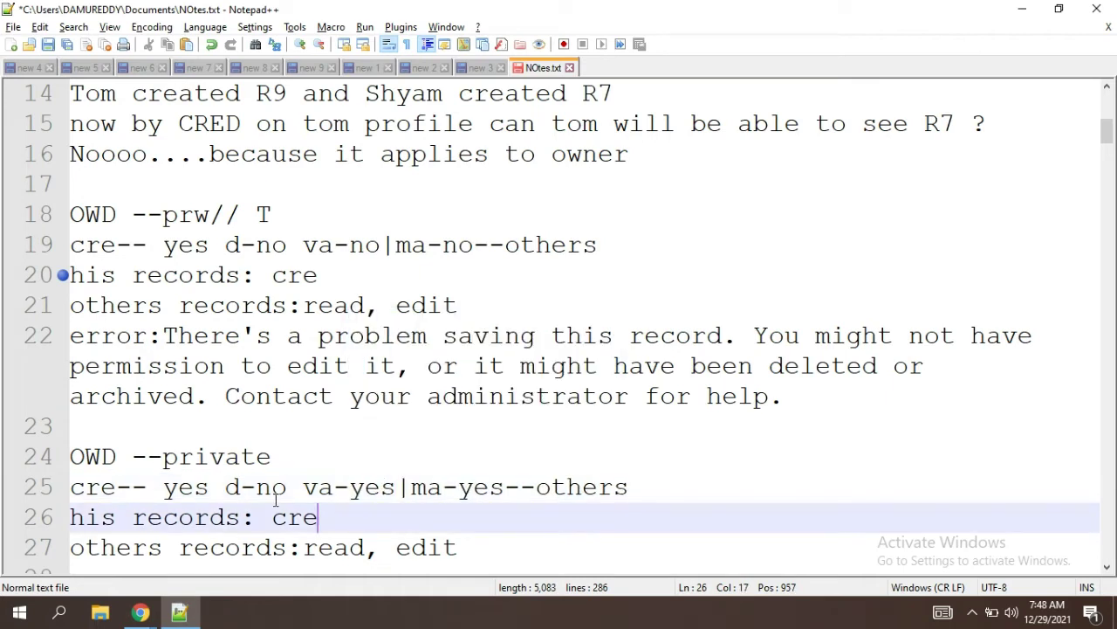
left_click_drag(288, 489, 210, 488)
key("BackSpace")
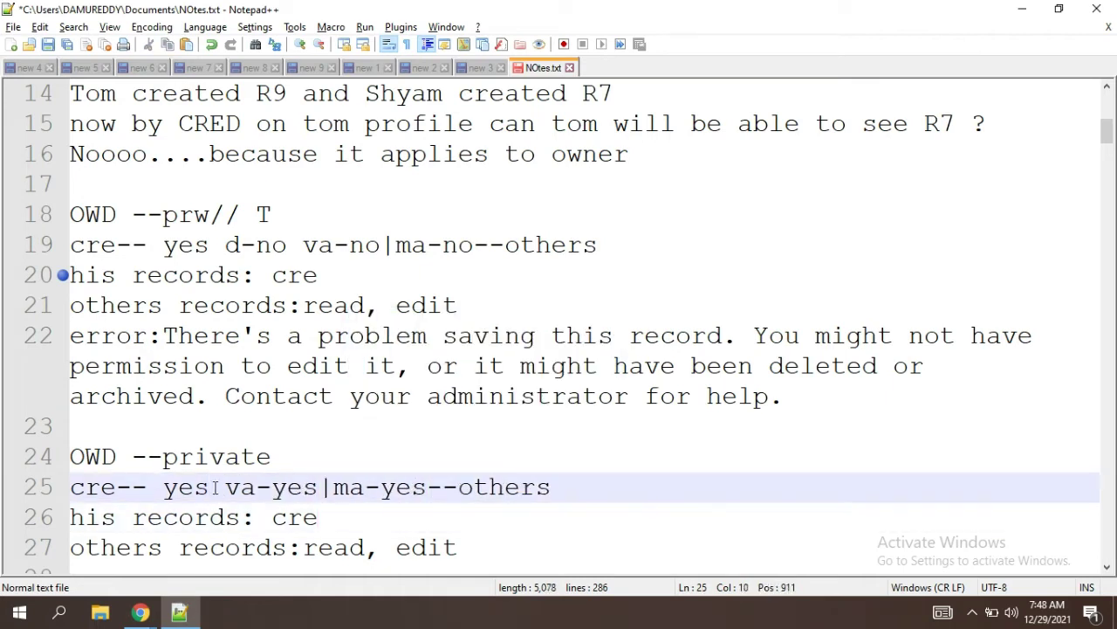
left_click(118, 487)
type("d")
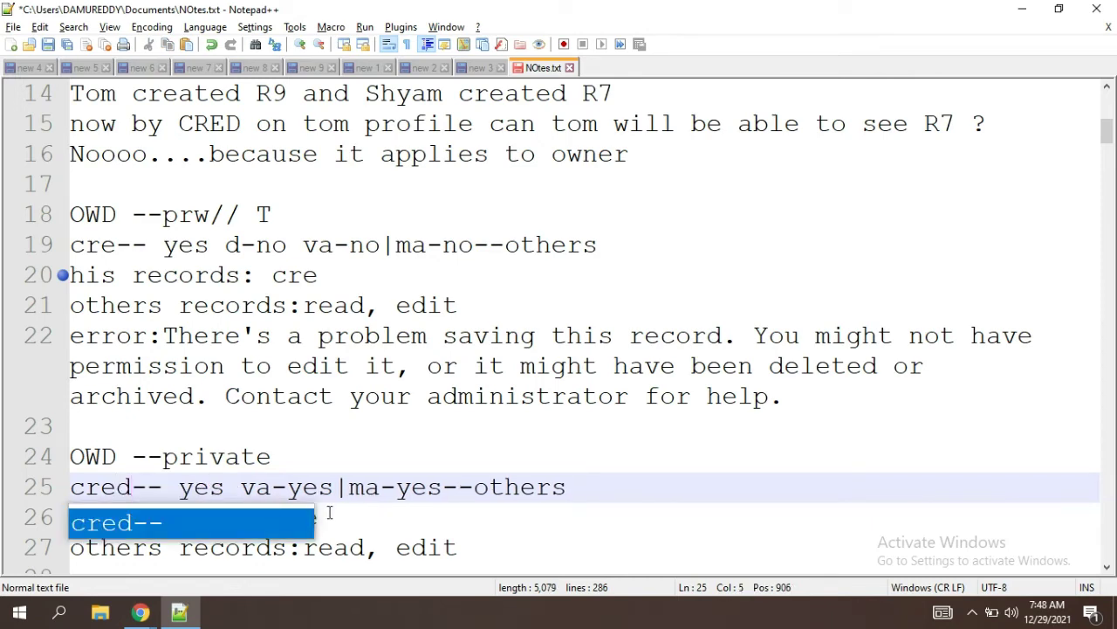
left_click_drag(364, 488, 442, 487)
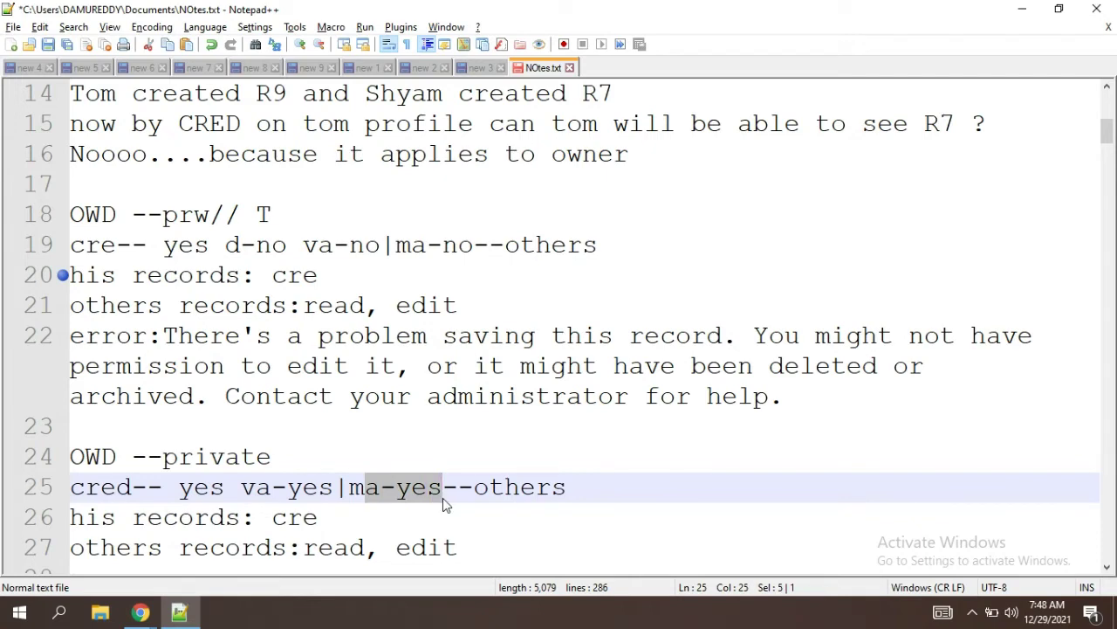
left_click_drag(135, 487, 70, 487)
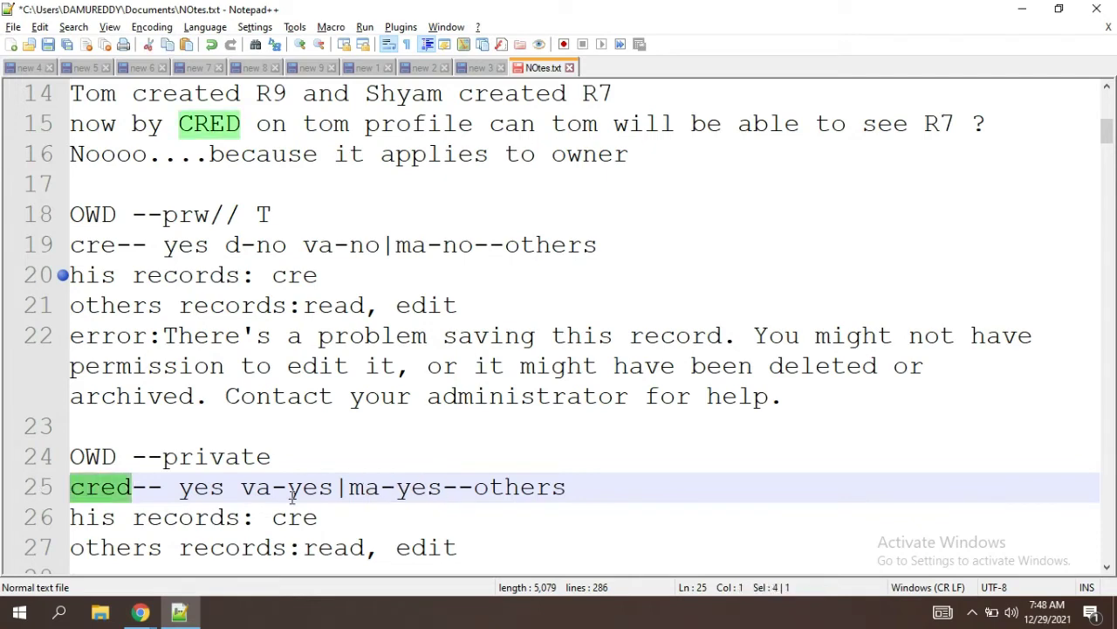
Step: Make line 26 read 'his records: cred,' and go back to the browser
left_click(328, 519)
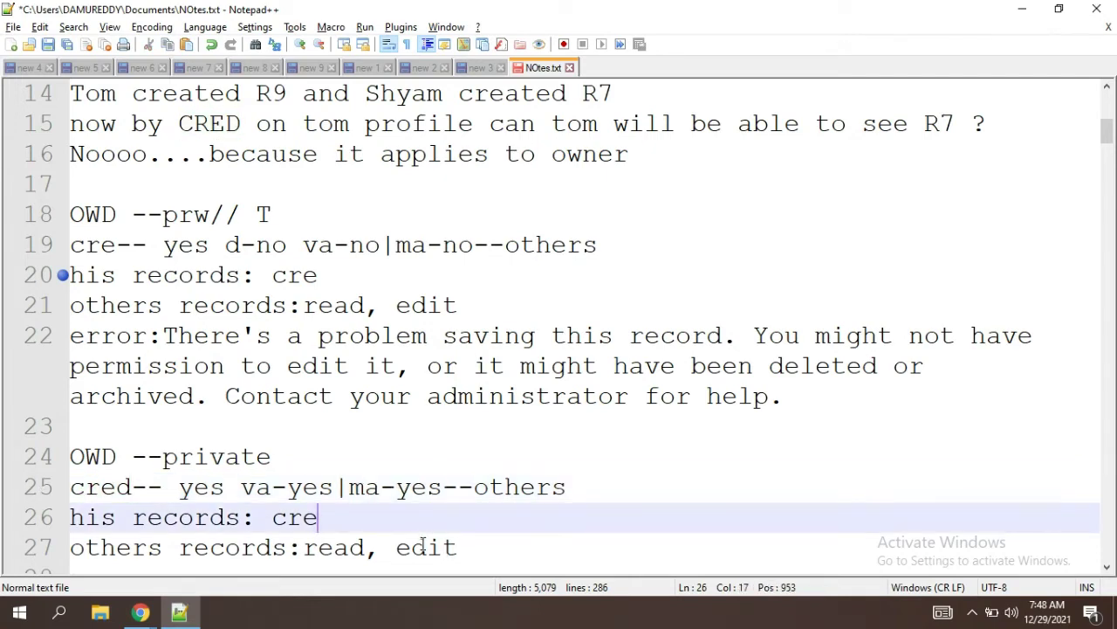
left_click(467, 548)
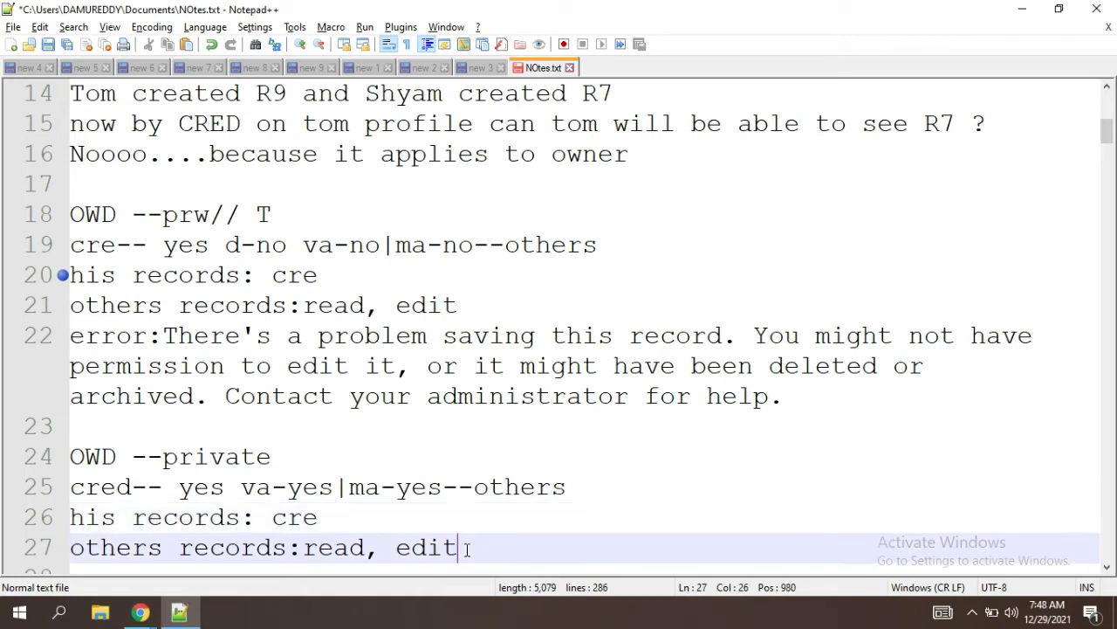
left_click(333, 520)
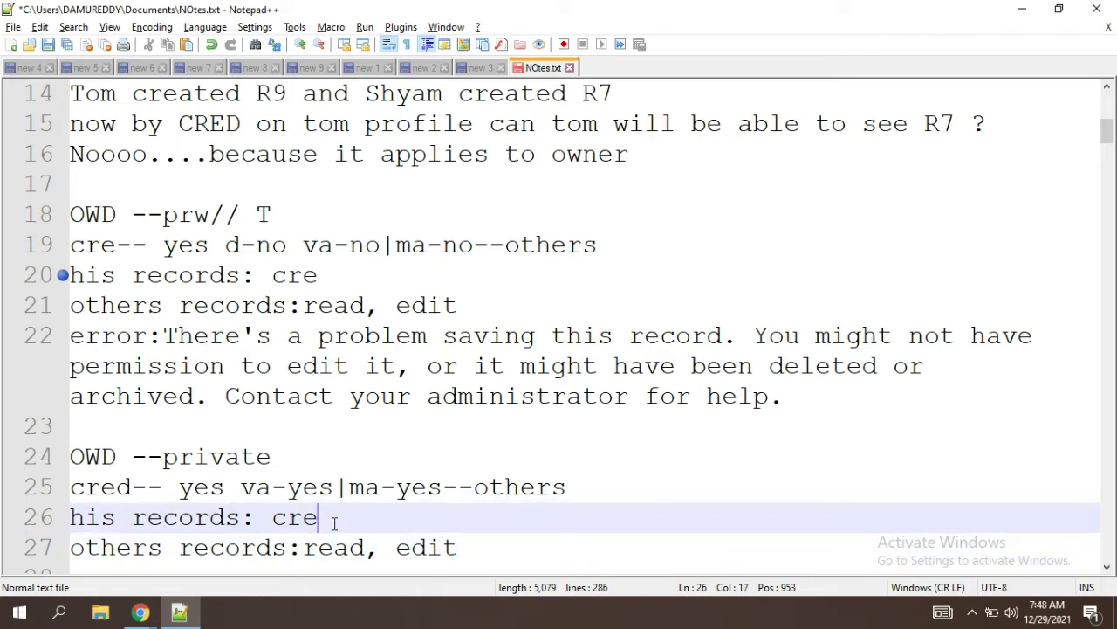
type("d")
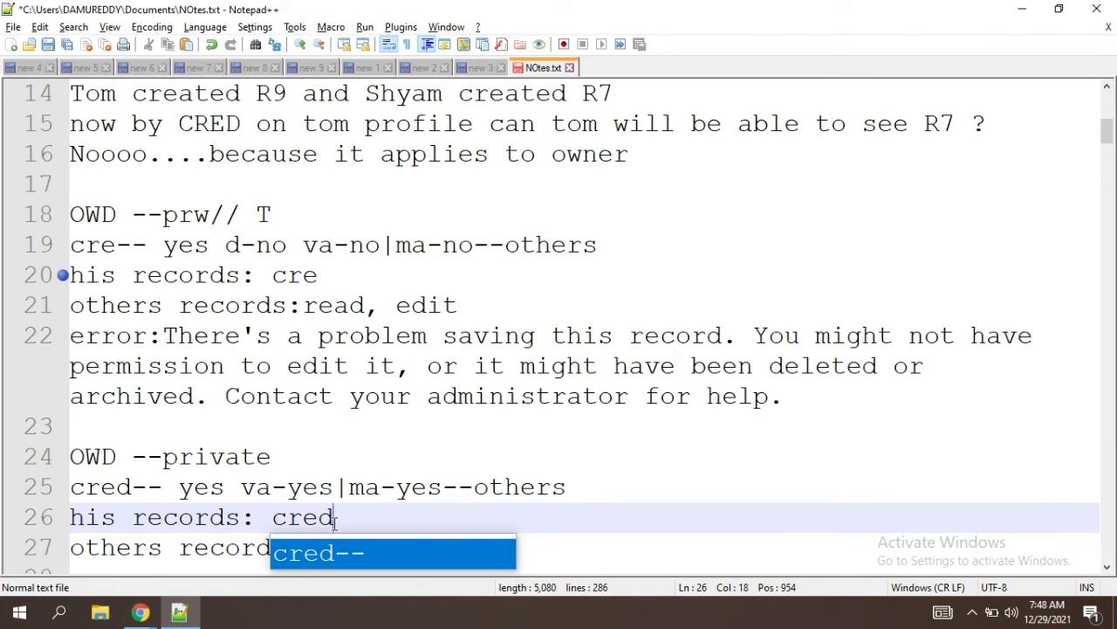
type(",")
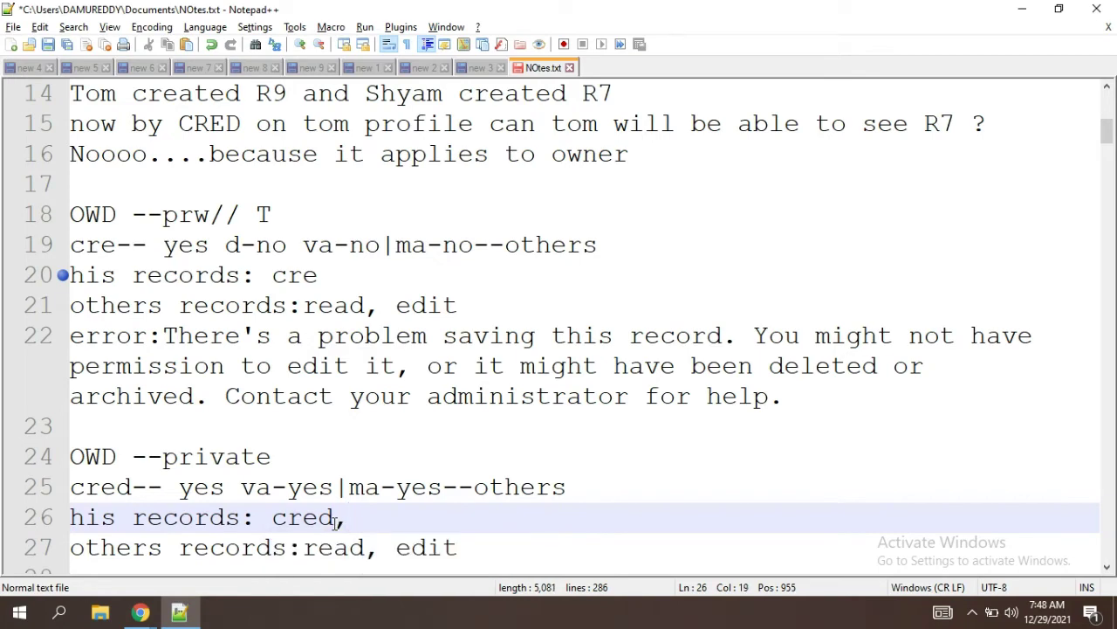
key("alt+Tab")
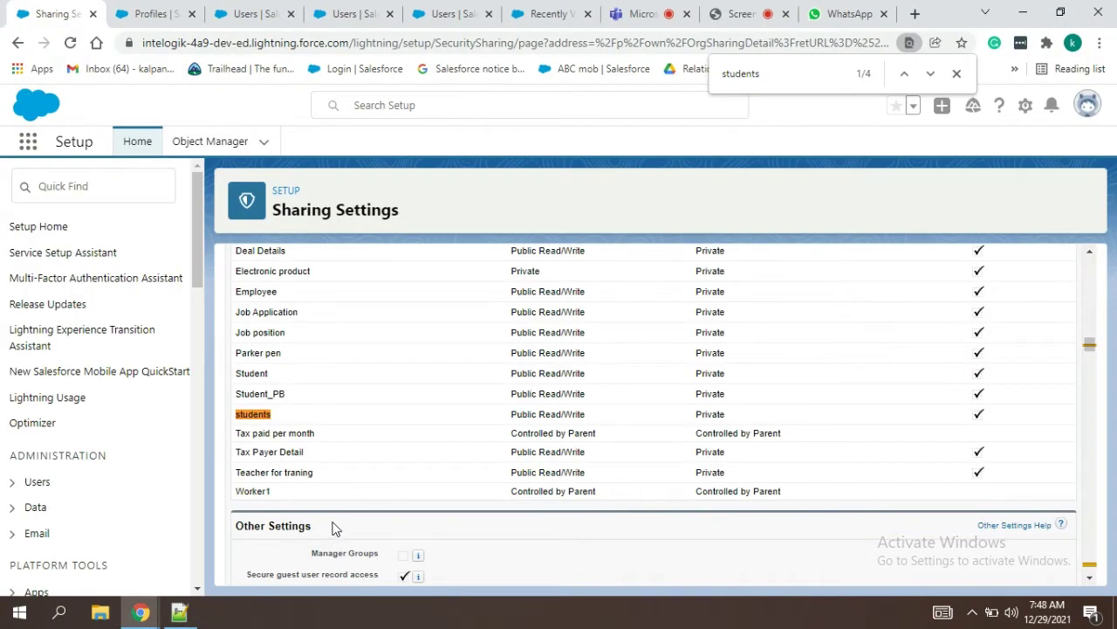
Step: Log in as the Fin Dept (Dec) test user and open the All studentss list view
left_click(220, 12)
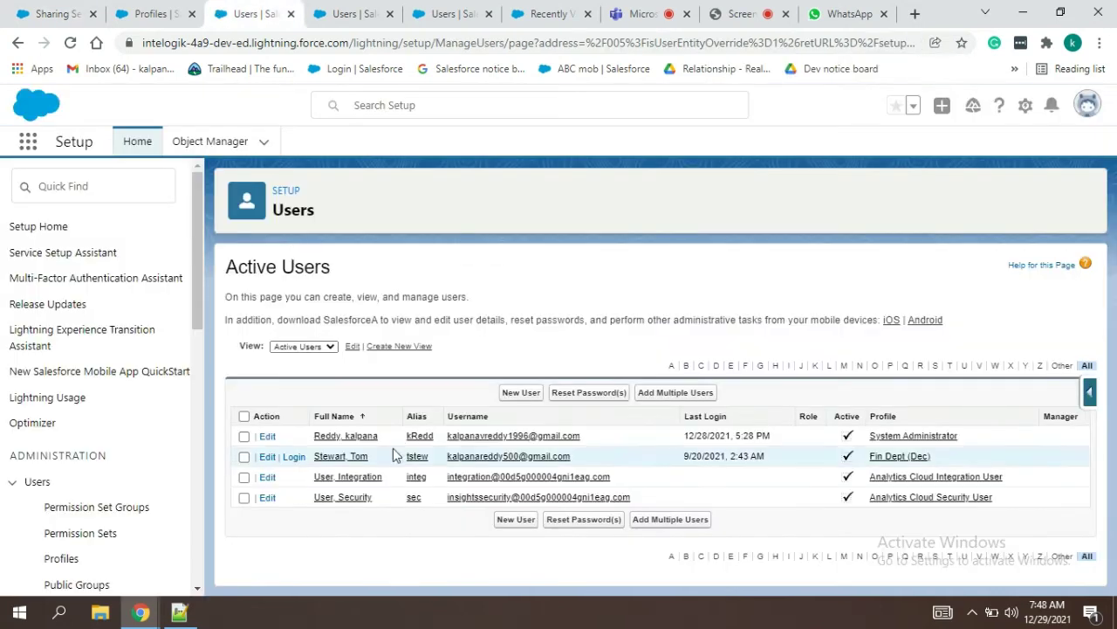
left_click(295, 456)
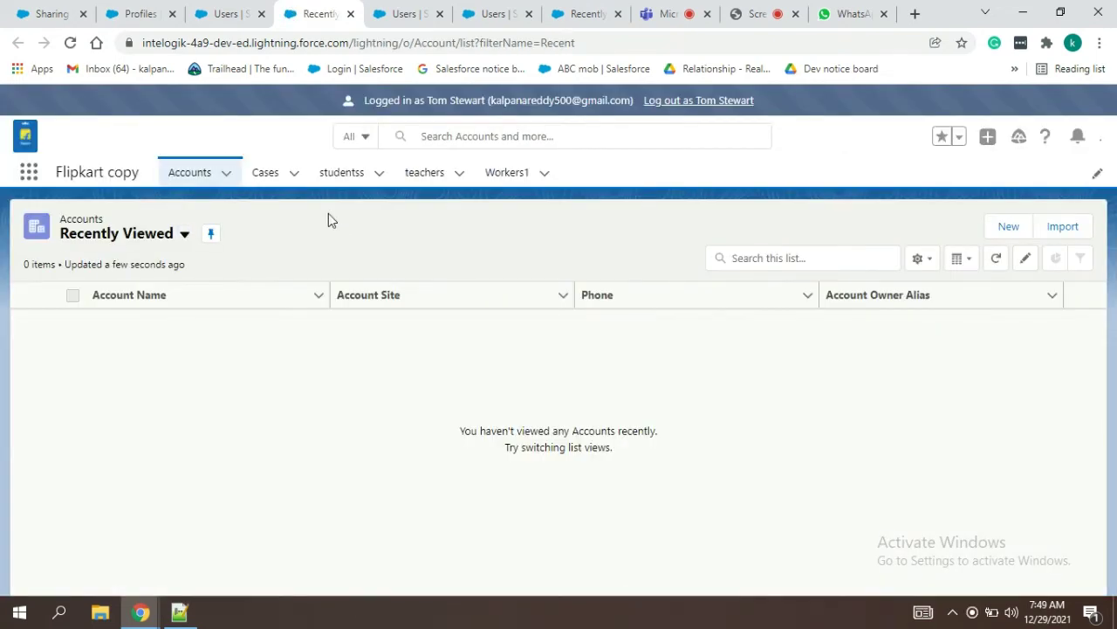
left_click(348, 172)
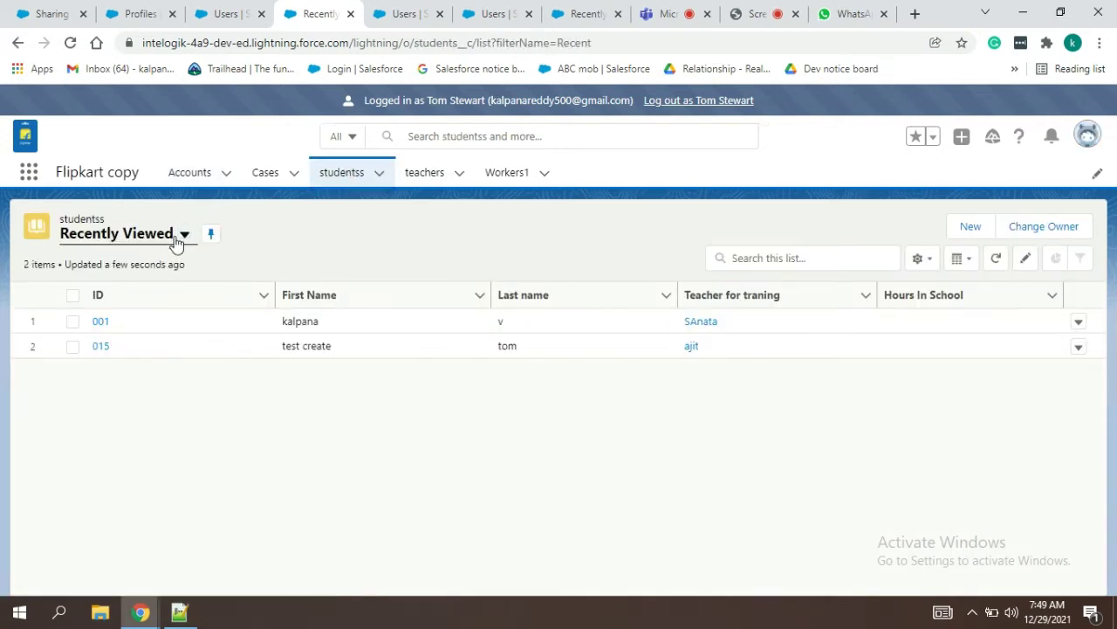
left_click(178, 237)
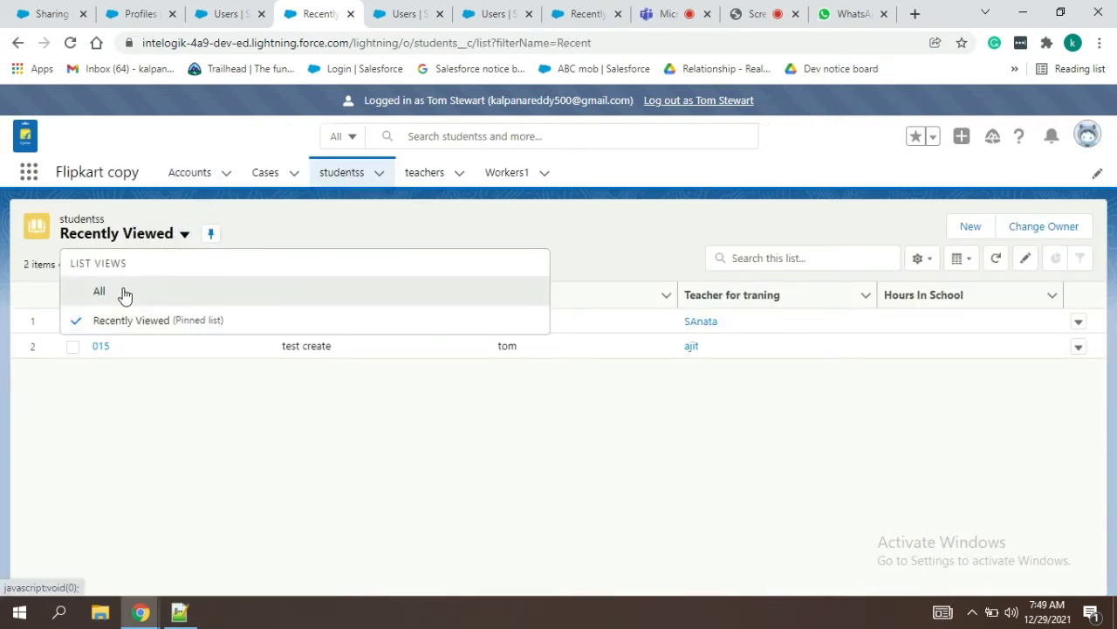
left_click(99, 292)
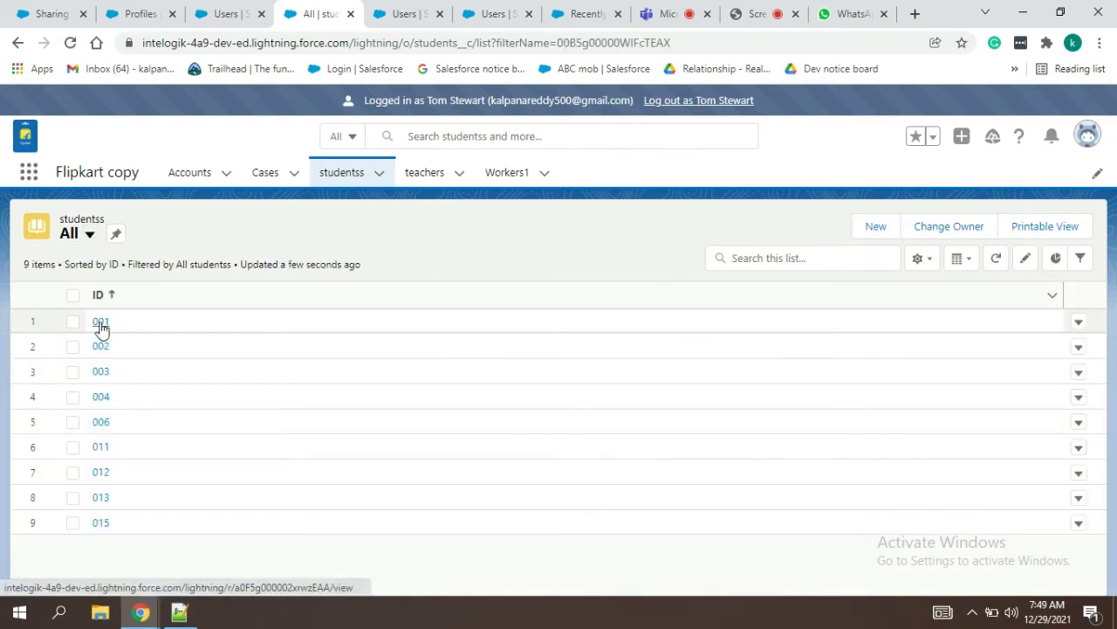
Step: Open record 001 and transfer ownership to the test user with notification email turned off
left_click(100, 322)
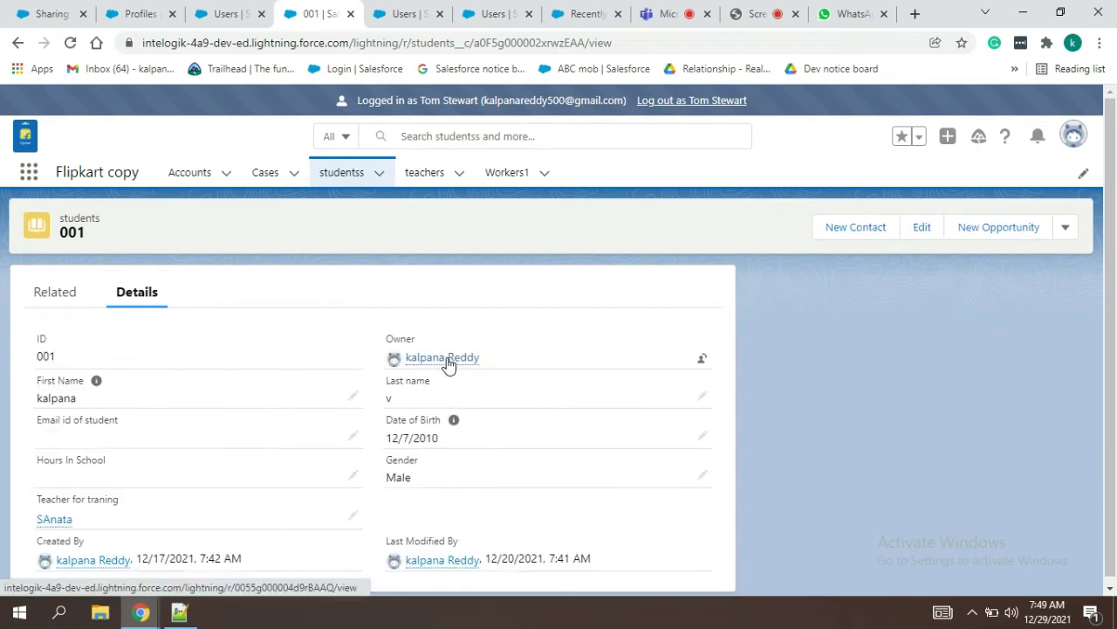
mouse_move(444, 358)
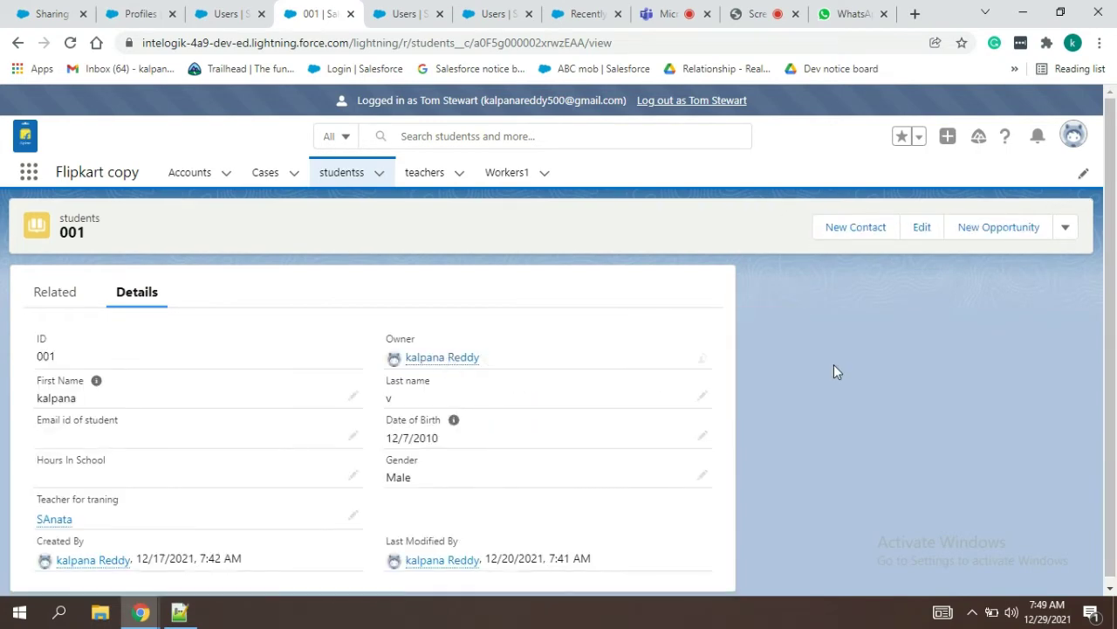
left_click(702, 361)
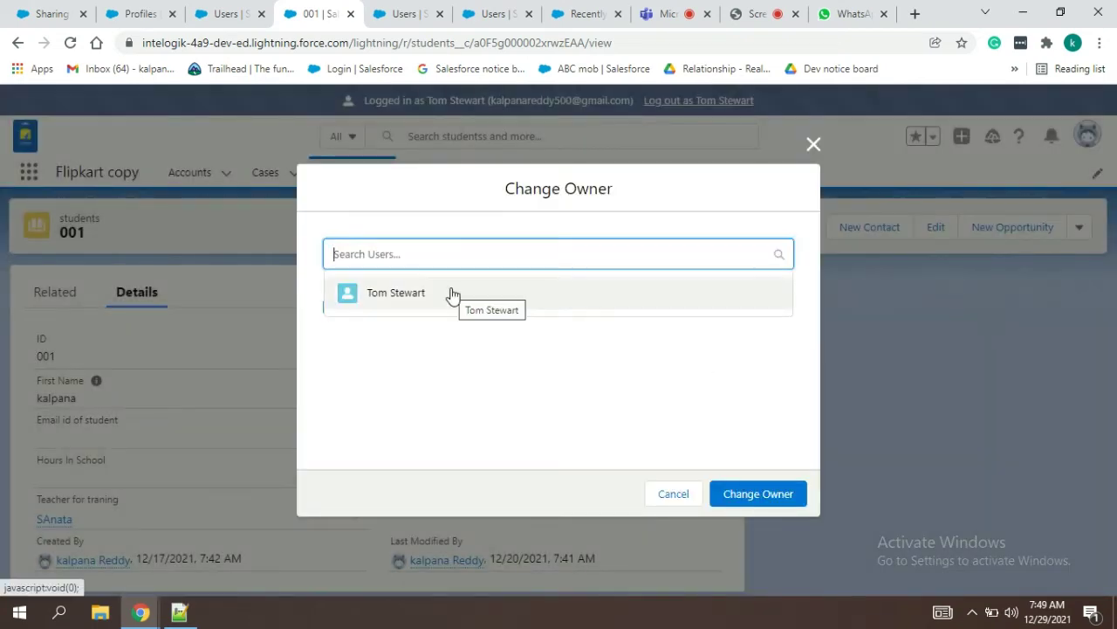
left_click(450, 294)
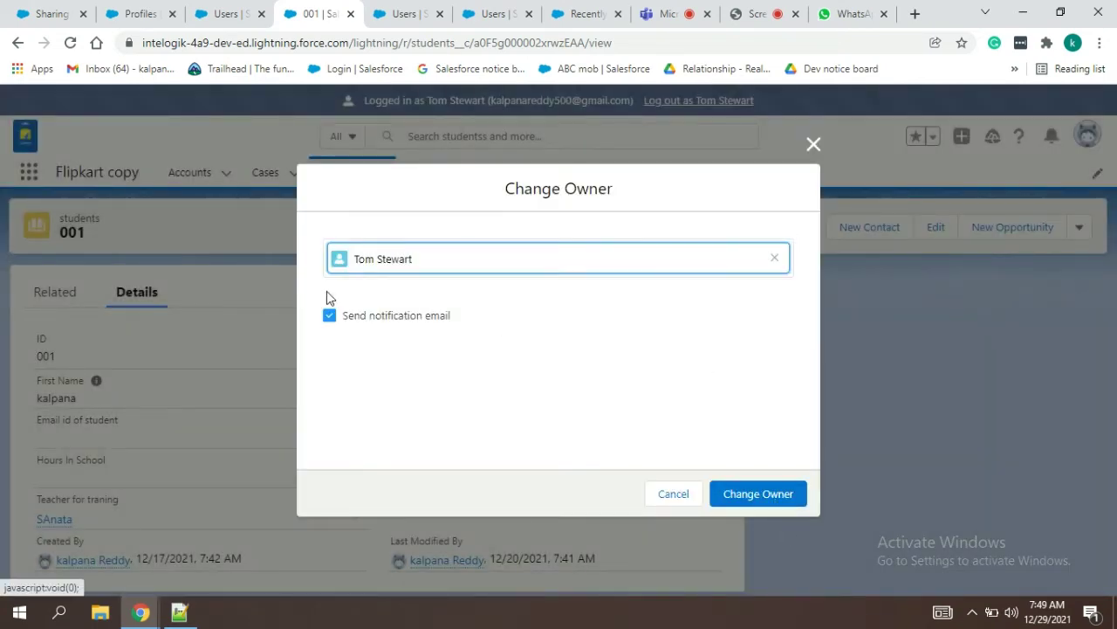
left_click(329, 315)
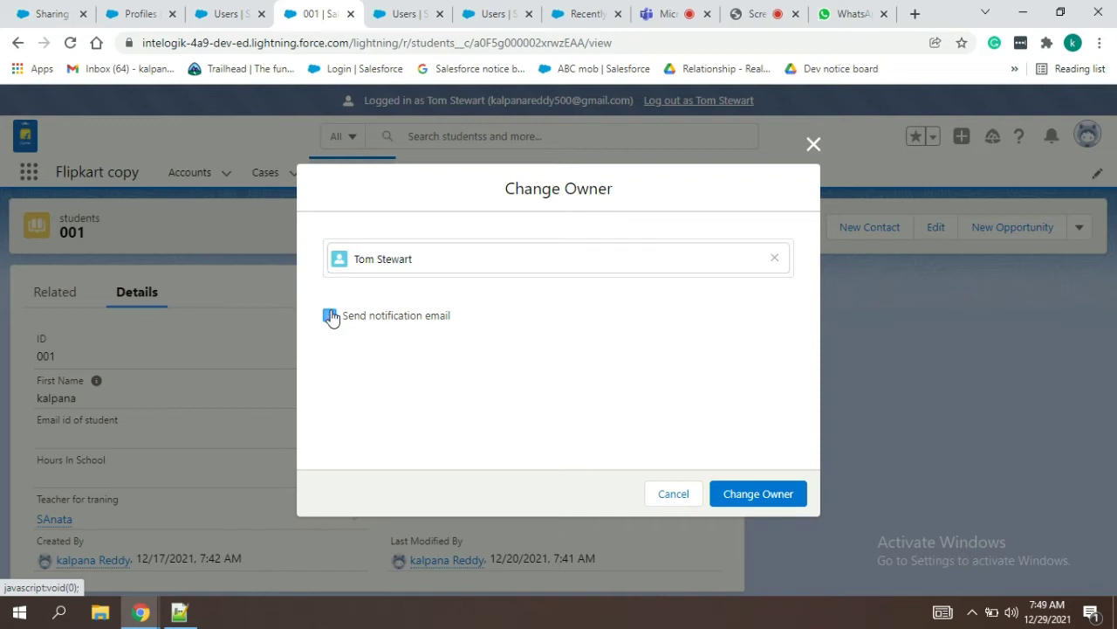
left_click(739, 494)
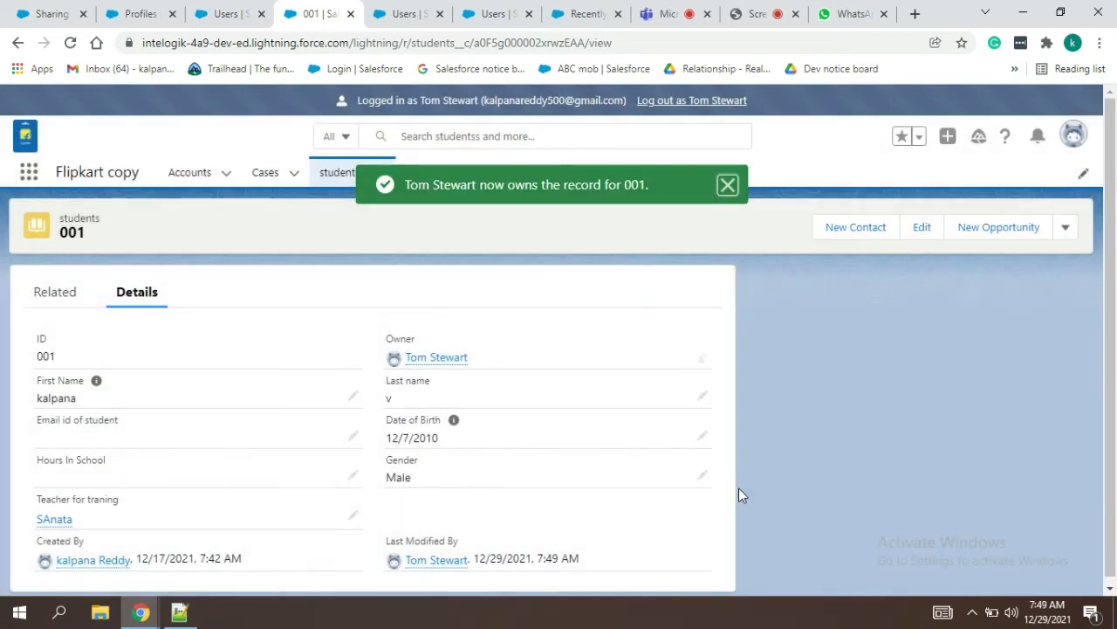
Step: Give record 001 back to its original owner without sending a notification email
left_click(704, 360)
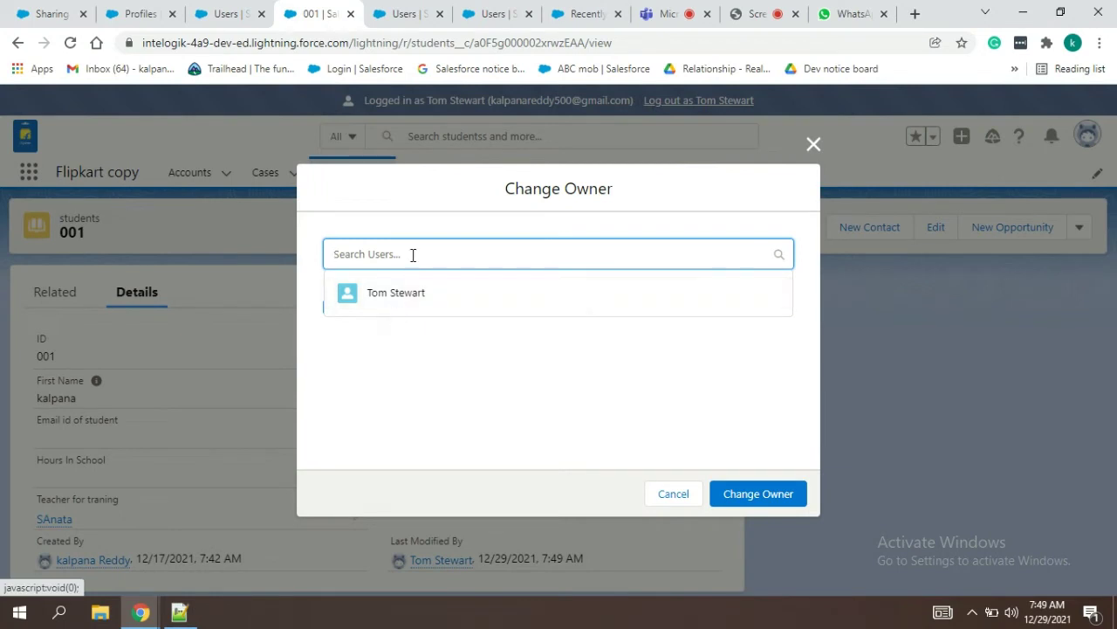
type("kalp")
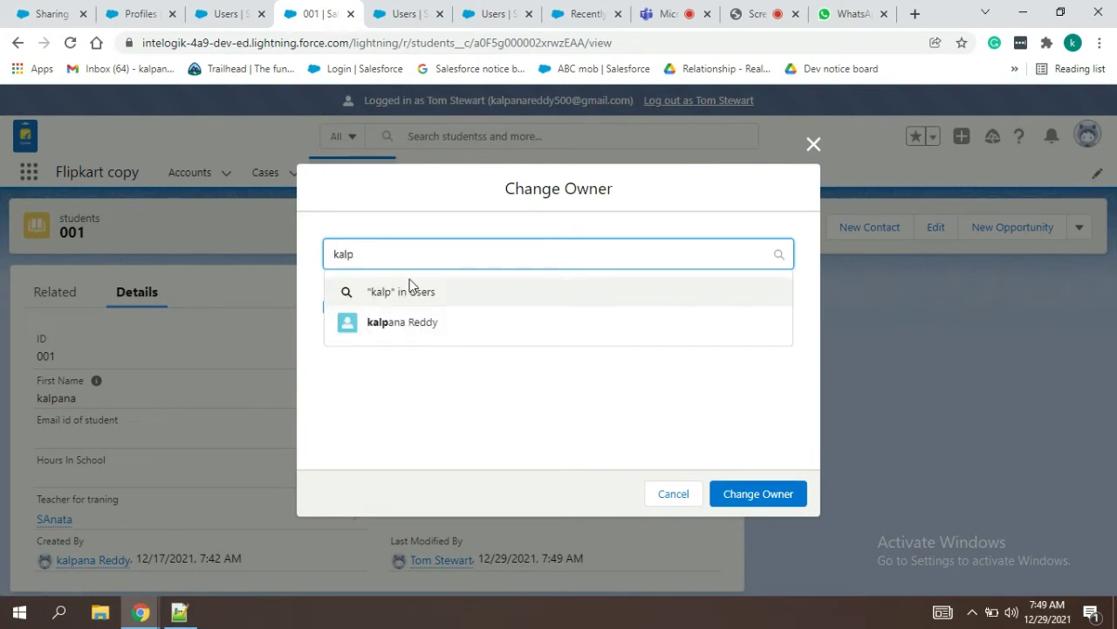
left_click(402, 332)
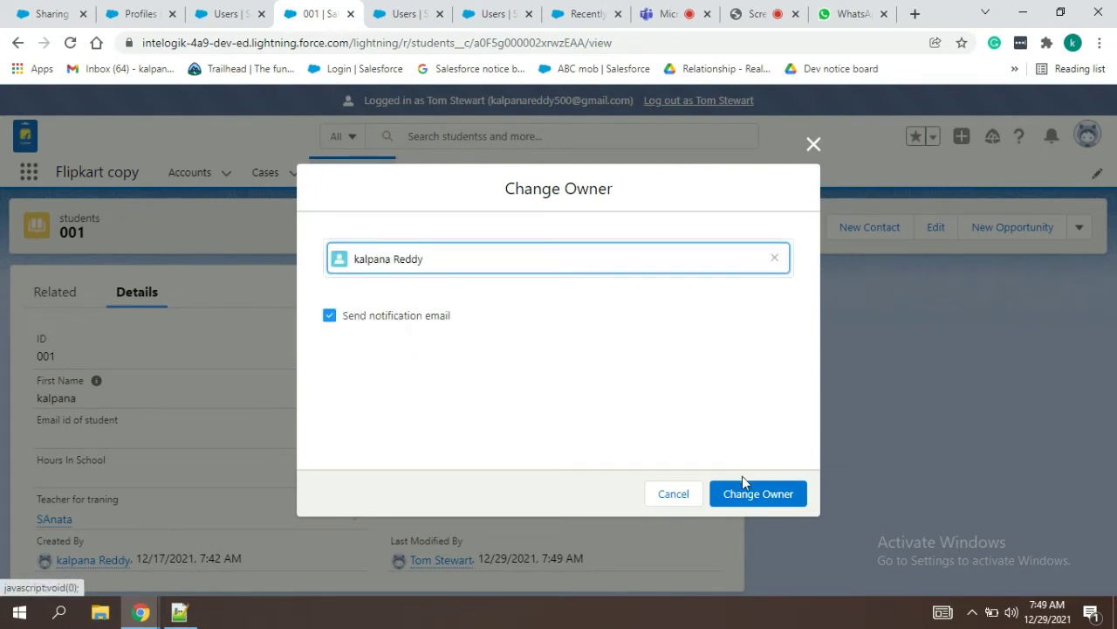
left_click(335, 325)
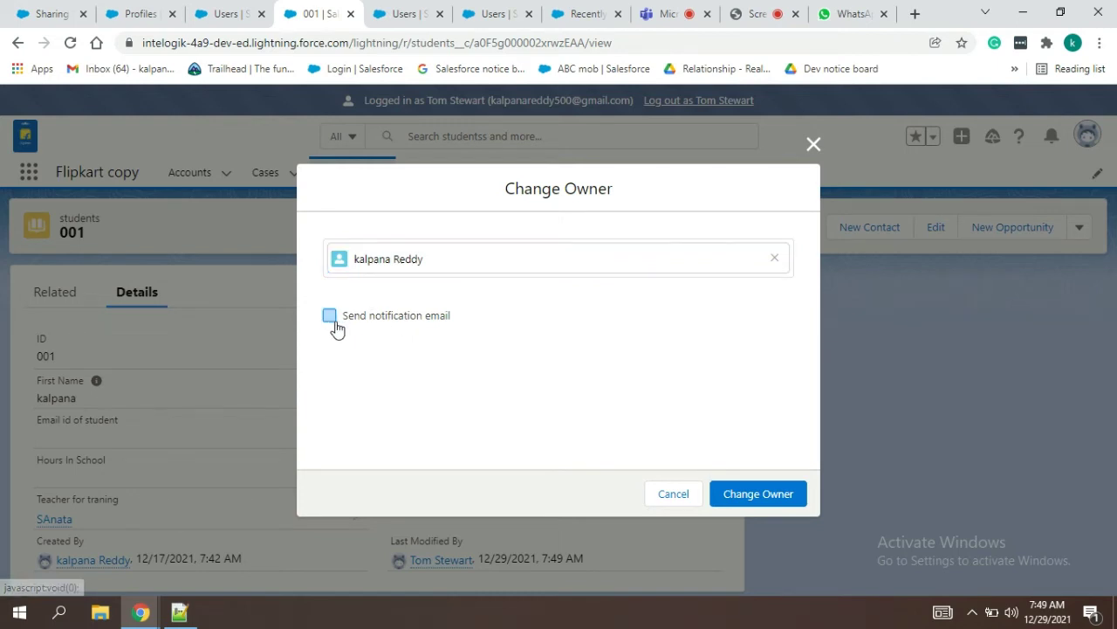
left_click(741, 494)
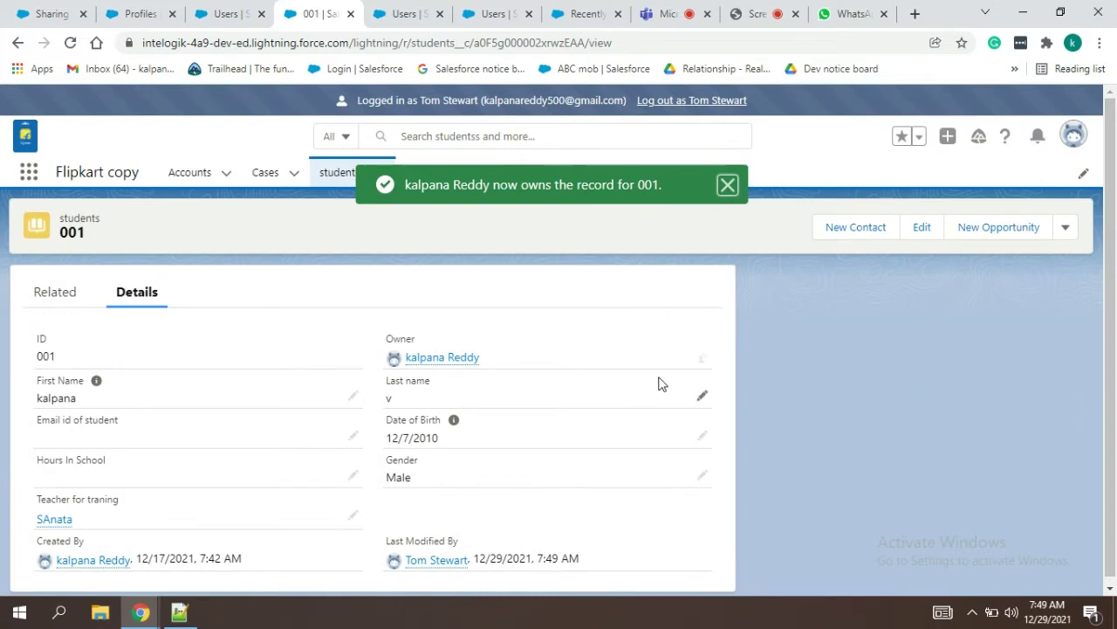
Step: Begin another owner change to a different user, then close the dialog without saving
left_click(704, 360)
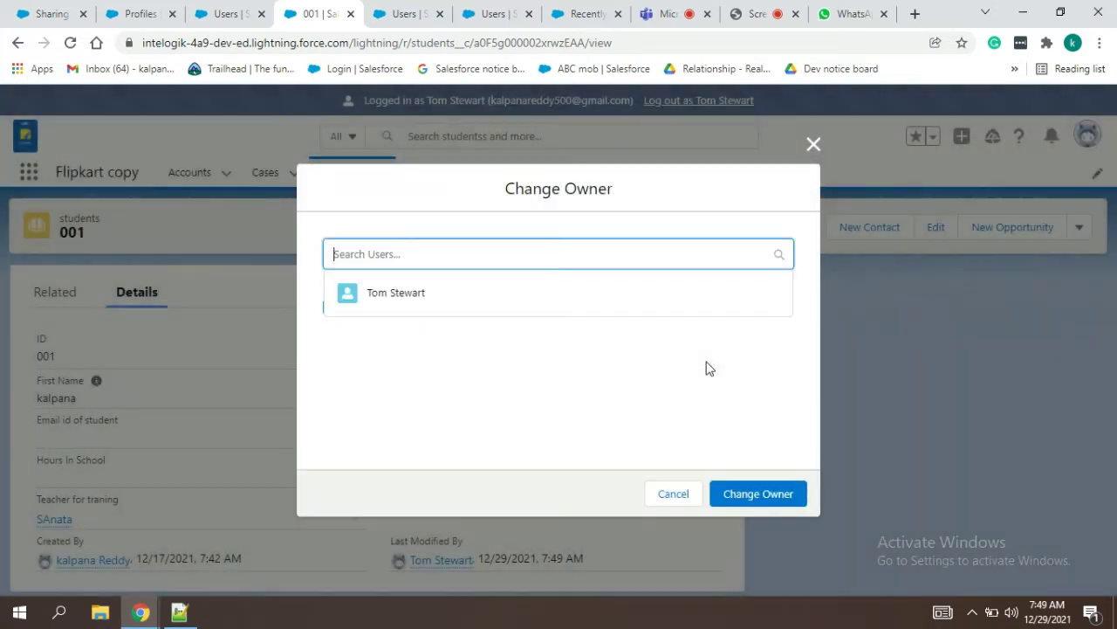
left_click(367, 293)
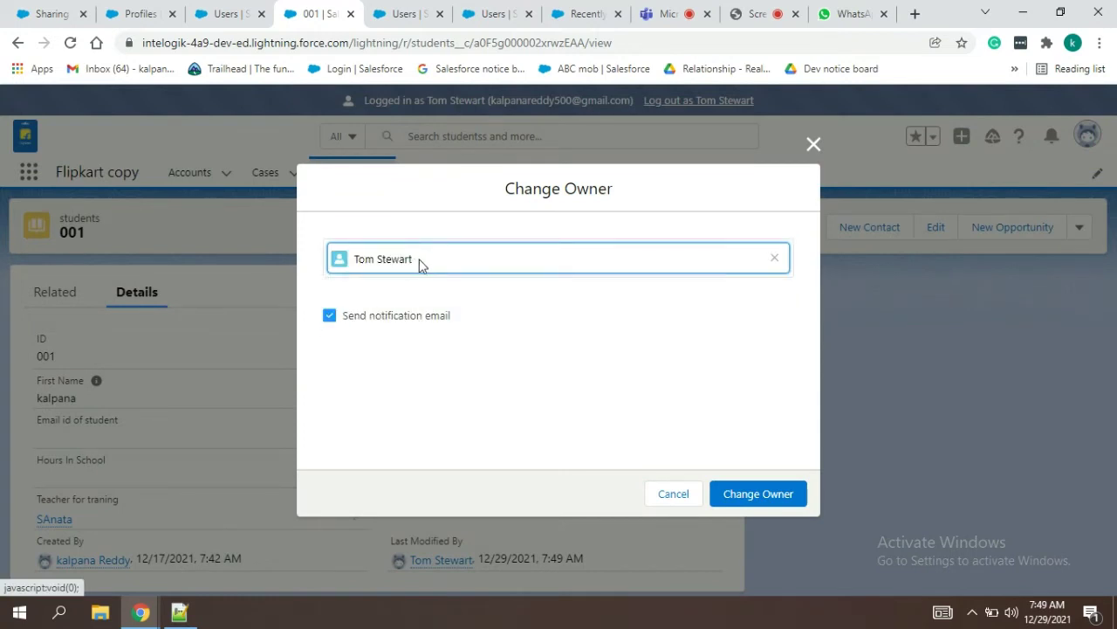
left_click(813, 145)
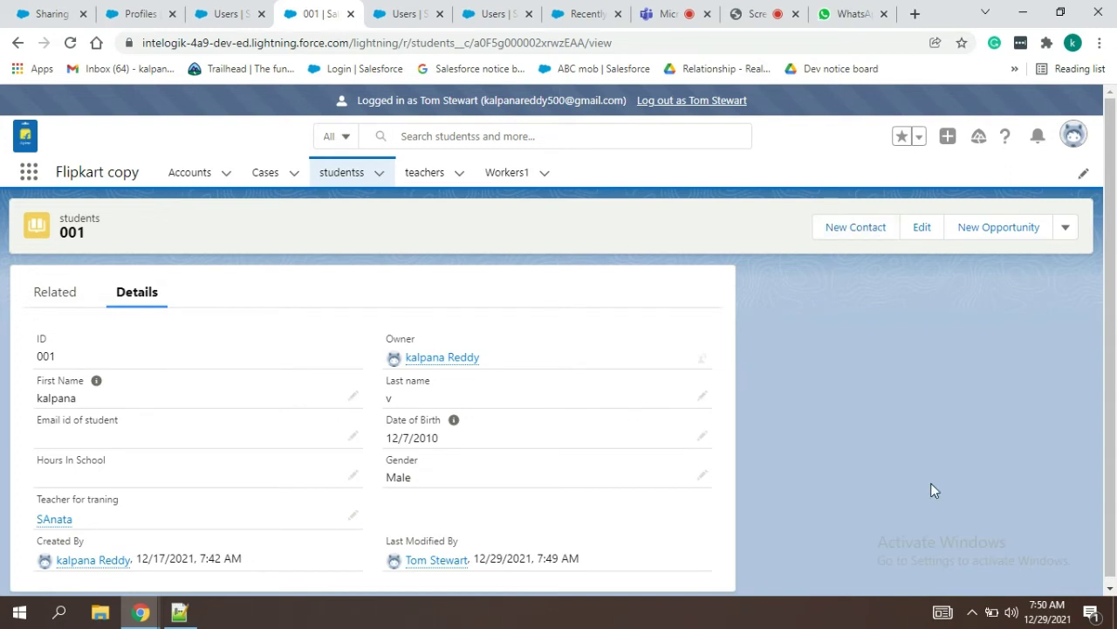
Step: Edit the end of the OWD --private line 24 in the notes
key("alt+Tab")
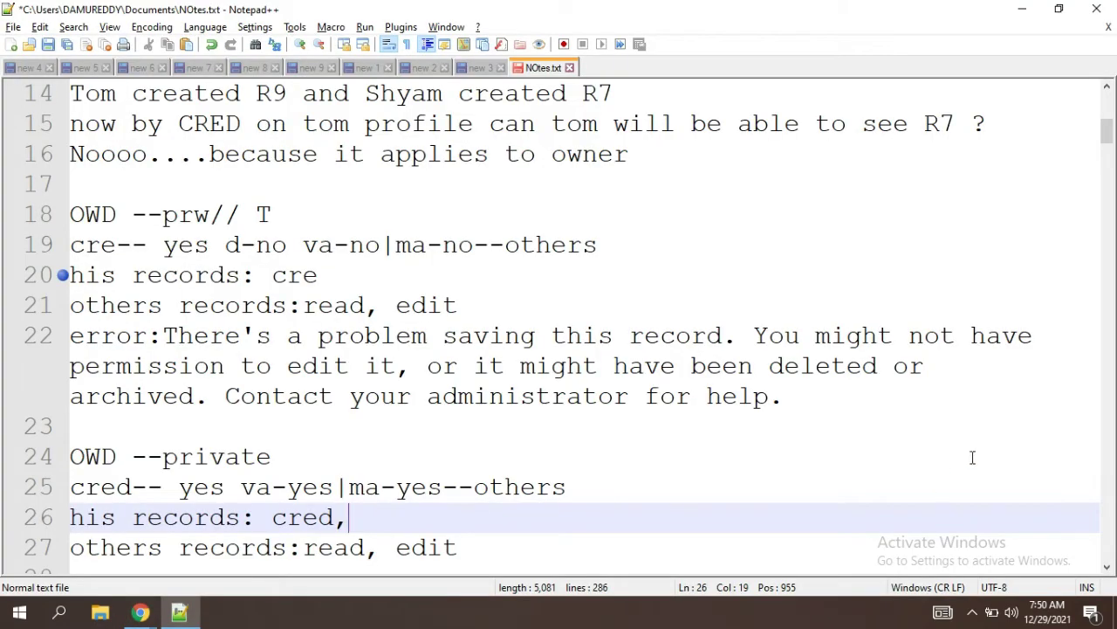
left_click(935, 467)
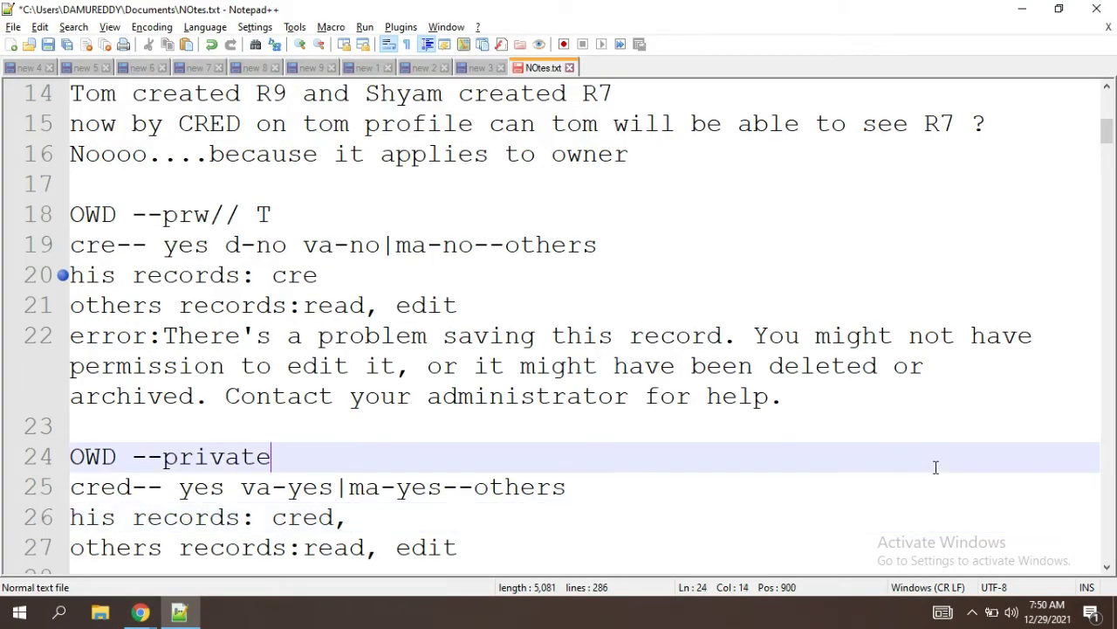
type("owner")
key("BackSpace")
key("BackSpace")
key("BackSpace")
key("BackSpace")
key("BackSpace")
key("BackSpace")
type("e")
Step: Add 'transfer...' after 'cred,' on the his records line
left_click(367, 514)
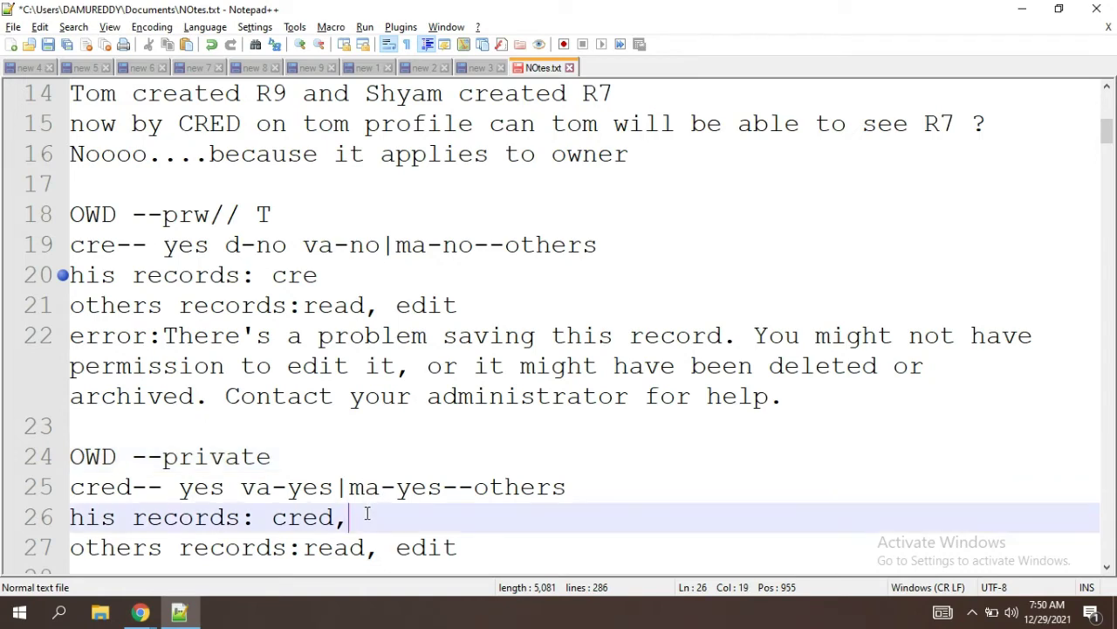
type("tranfer")
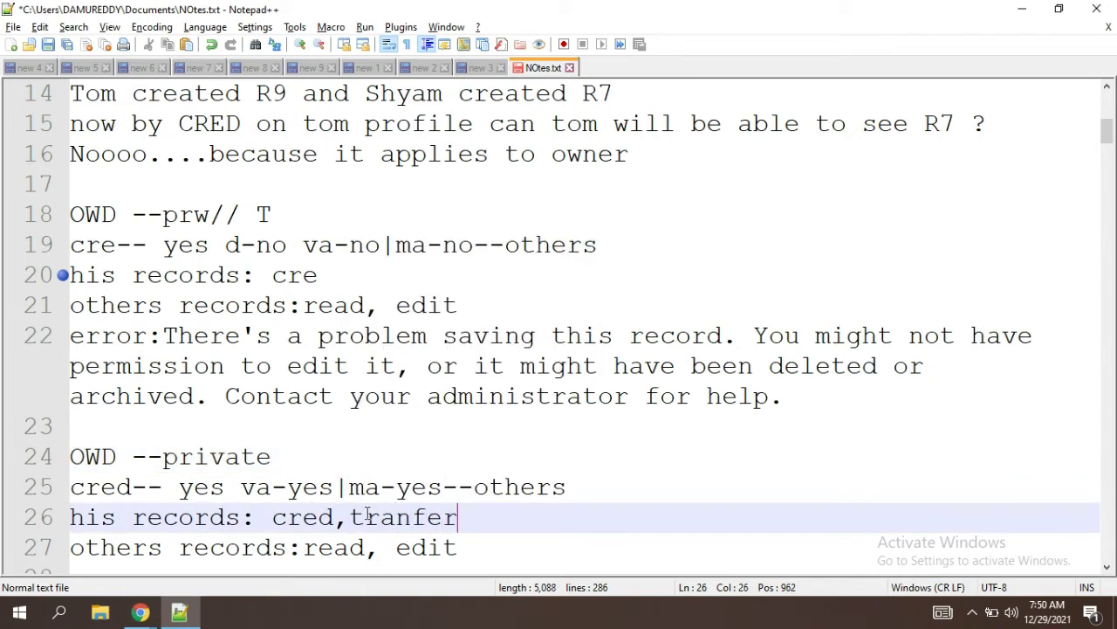
left_click(415, 517)
type("s")
left_click(514, 524)
type("...")
Step: Add '... transfer..' after 'edit' on the others records line
left_click(463, 549)
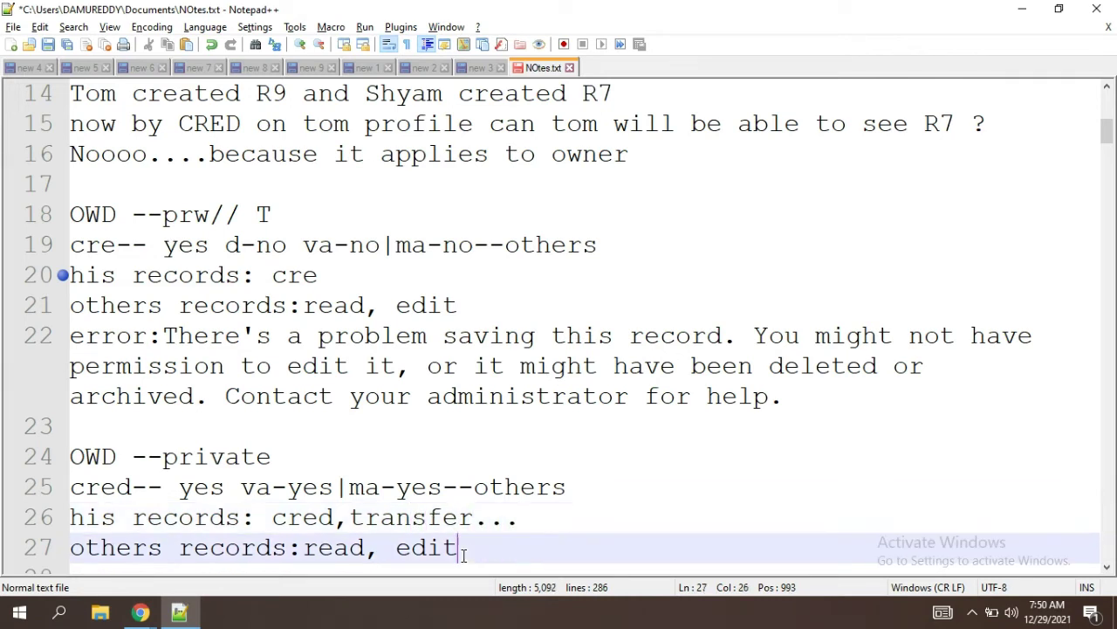
type("...")
key("alt+Tab")
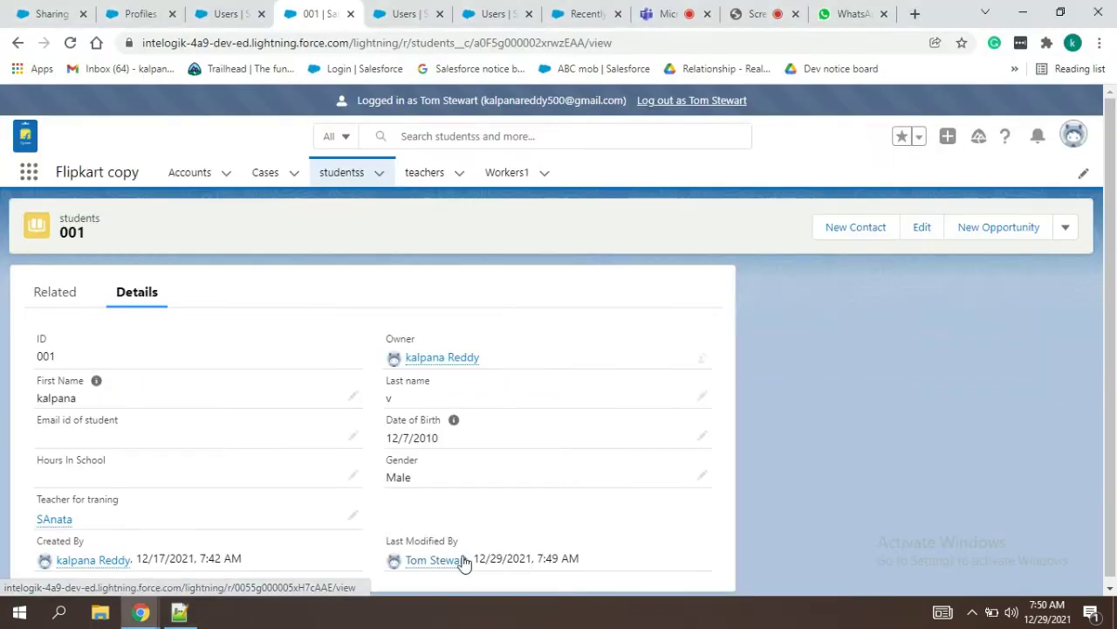
key("alt+Tab")
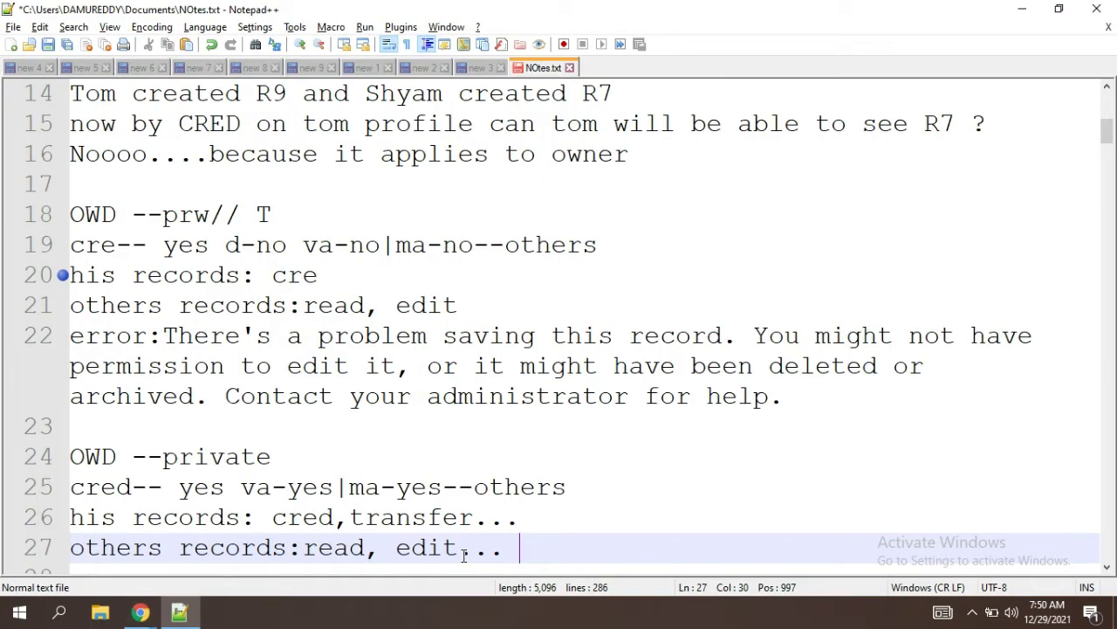
type("tran")
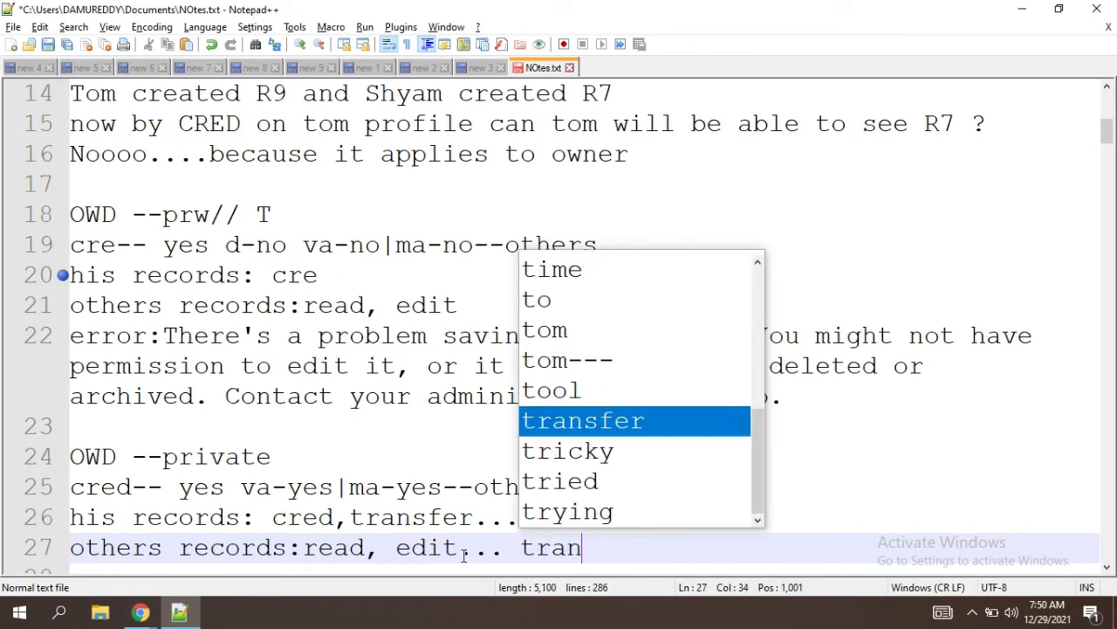
type("sfer..")
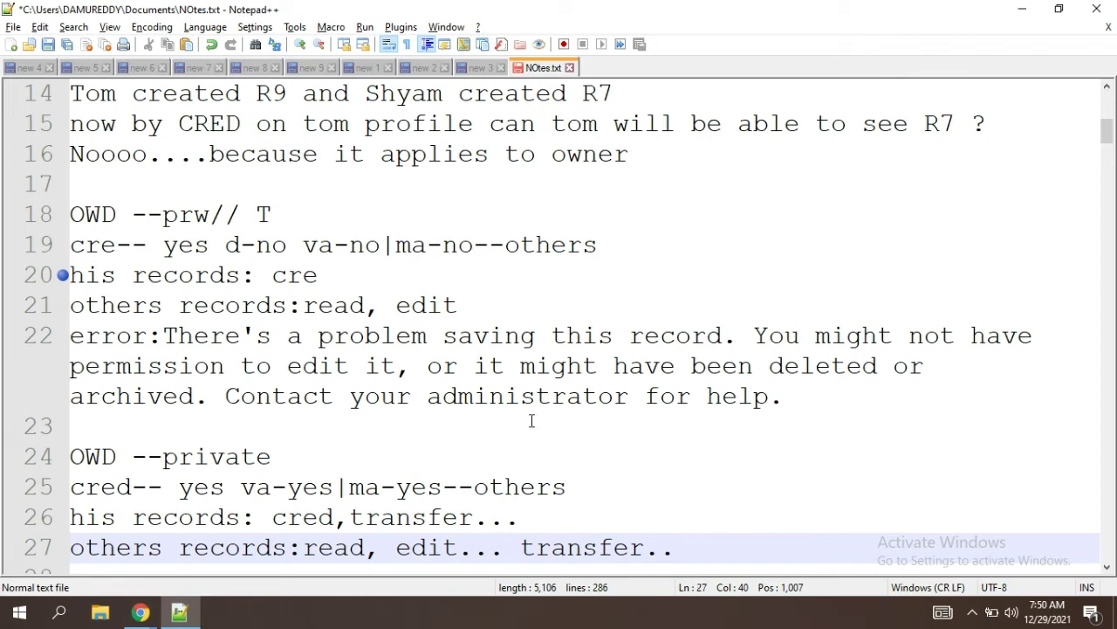
Step: Review the line 25 permissions and select the whole OWD --private block
left_click(532, 522)
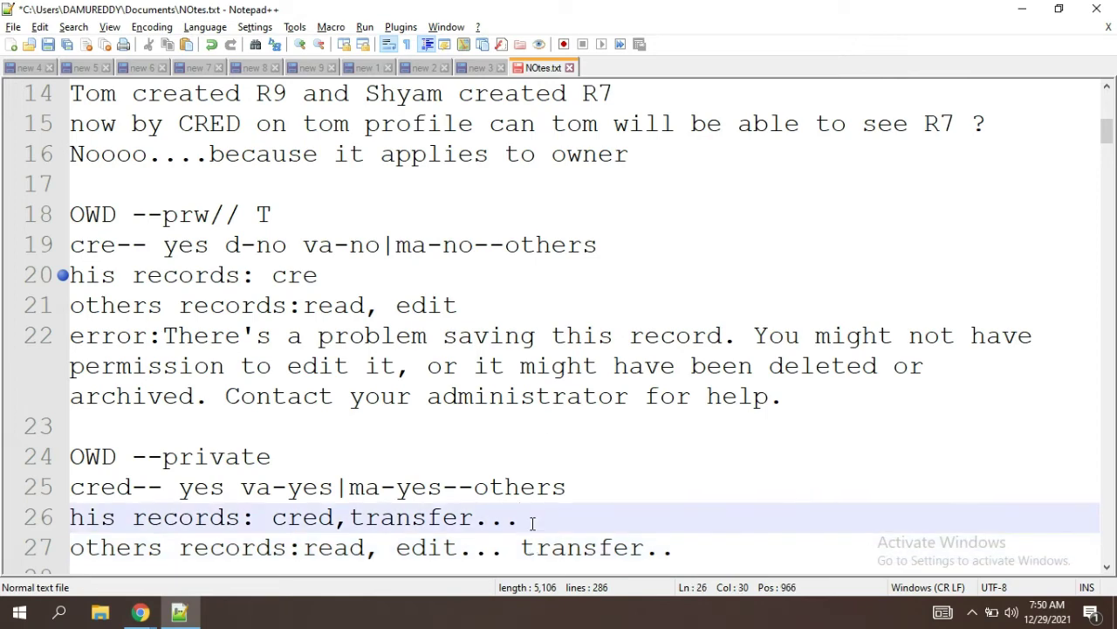
left_click(227, 488)
left_click_drag(227, 488, 64, 494)
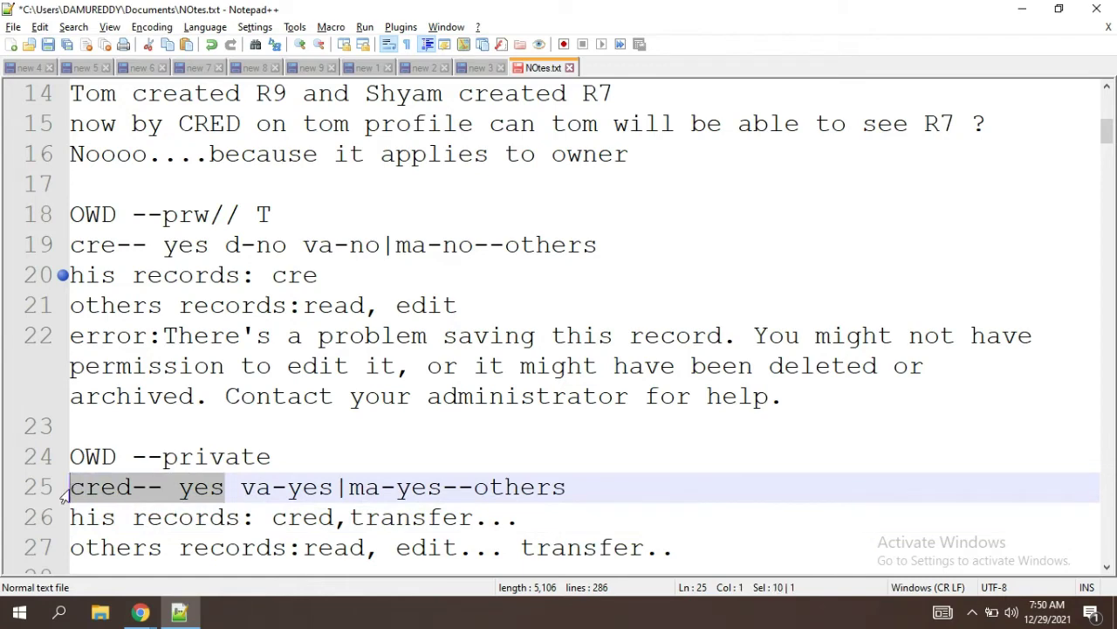
left_click(229, 493)
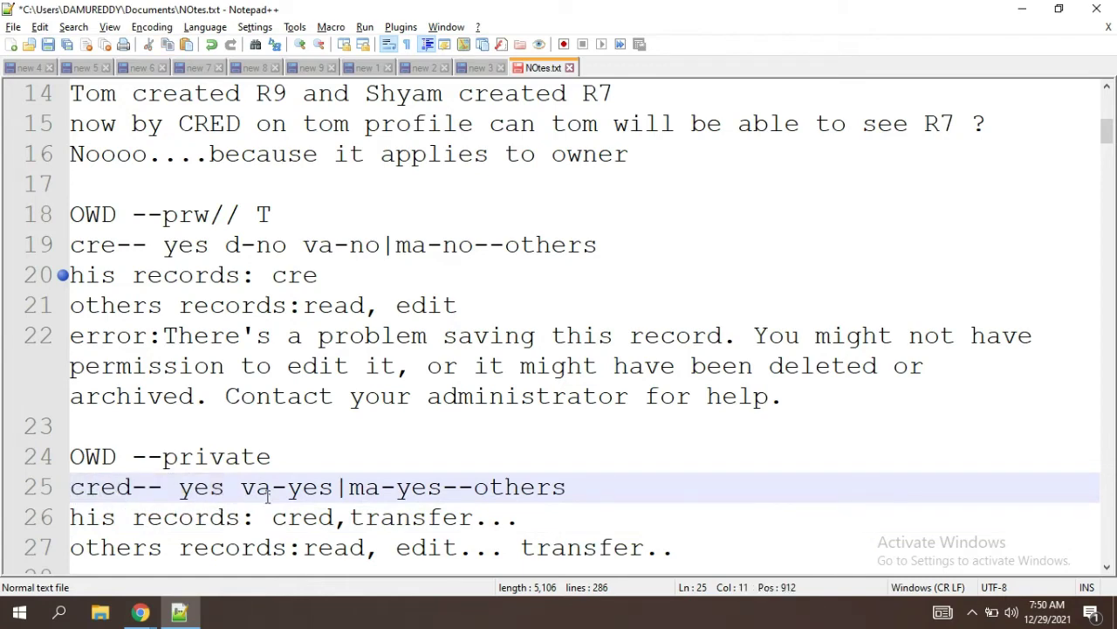
left_click(441, 489)
double_click(403, 493)
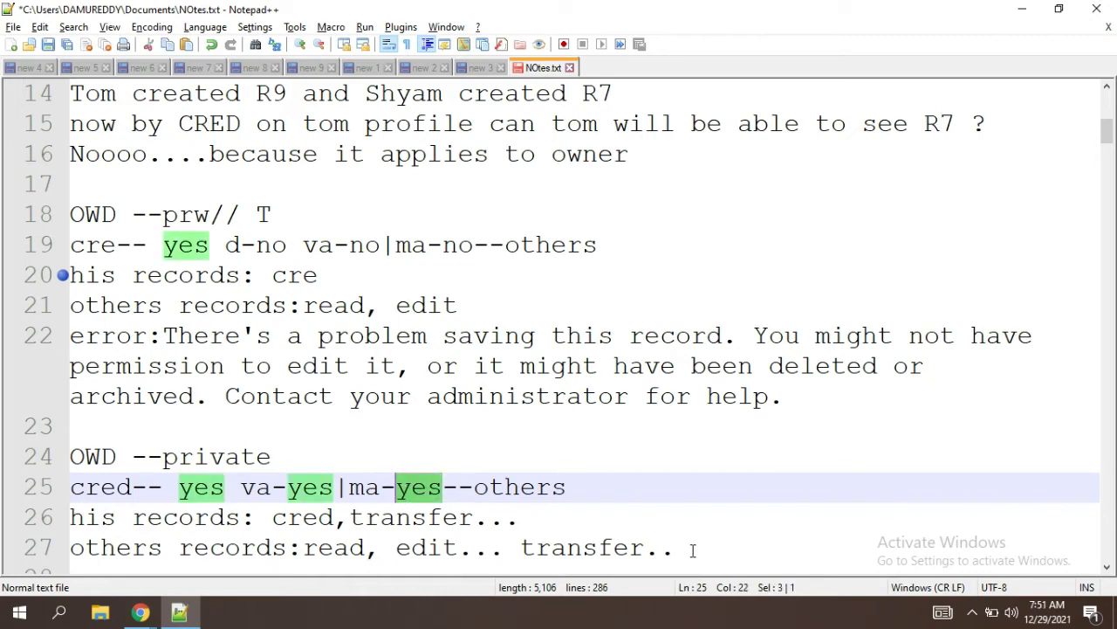
left_click_drag(695, 550, 57, 461)
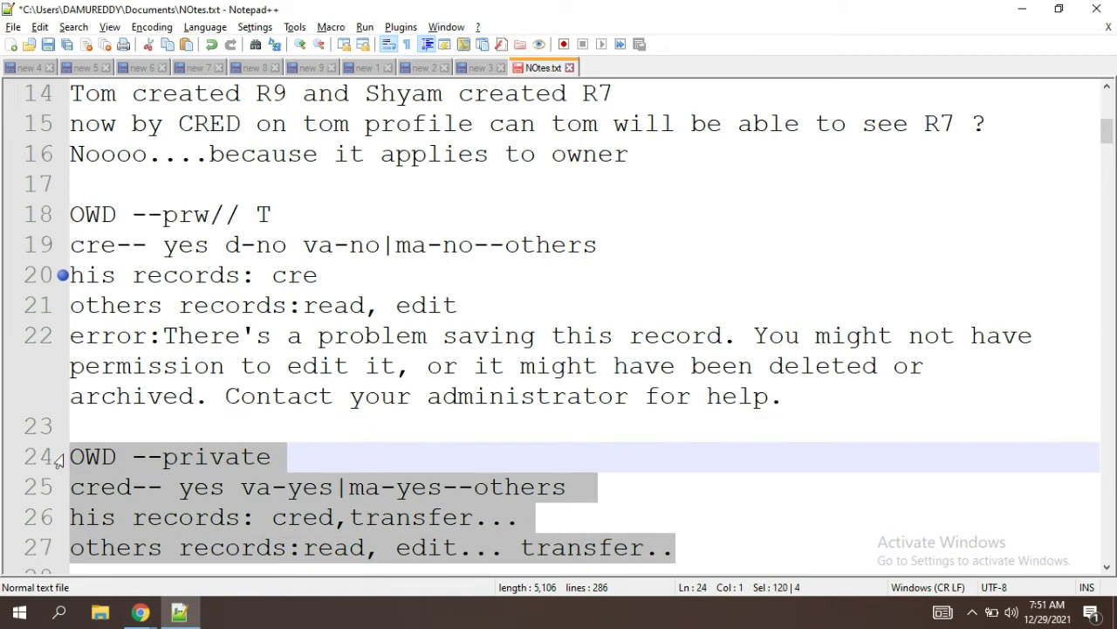
left_click(706, 542)
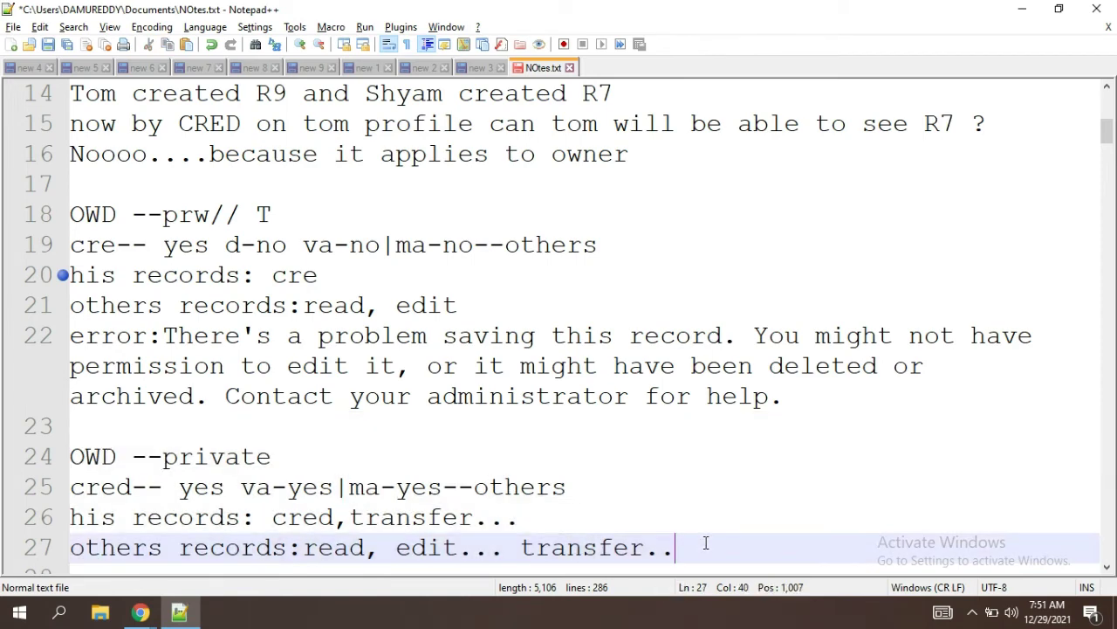
Step: Paste a copy of the OWD --private block below and set va and ma to no
key("Return")
key("Return")
type("OWD --private cred-- yes va-yes|ma-yes--others his records: cred,transfer... others records:read, edit... transfer..")
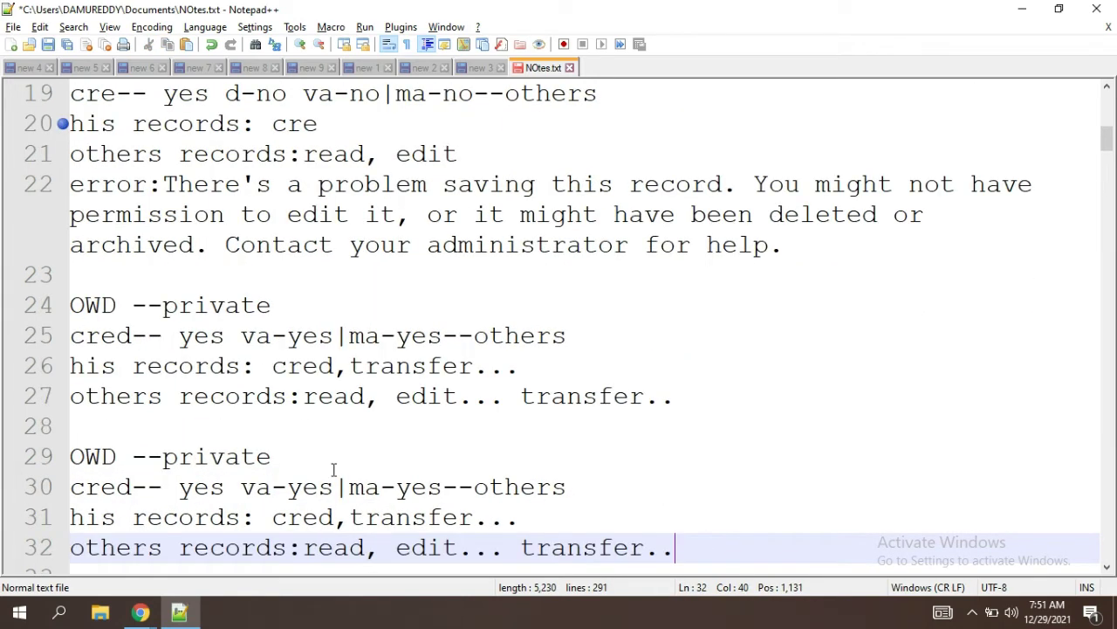
left_click(332, 487)
key("BackSpace")
key("BackSpace")
key("BackSpace")
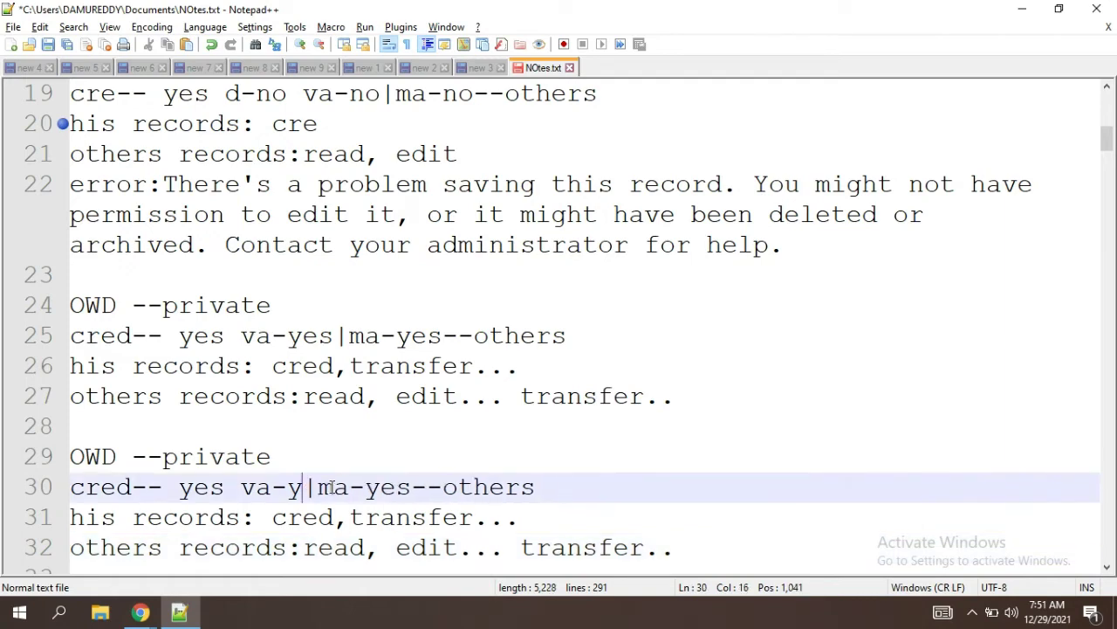
type("no")
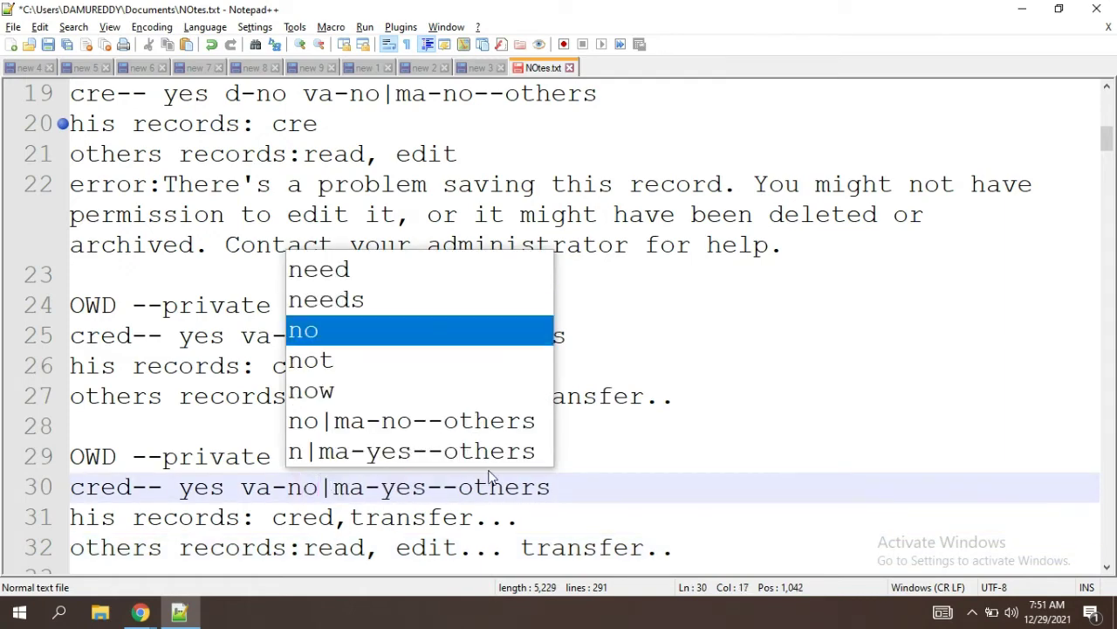
double_click(403, 487)
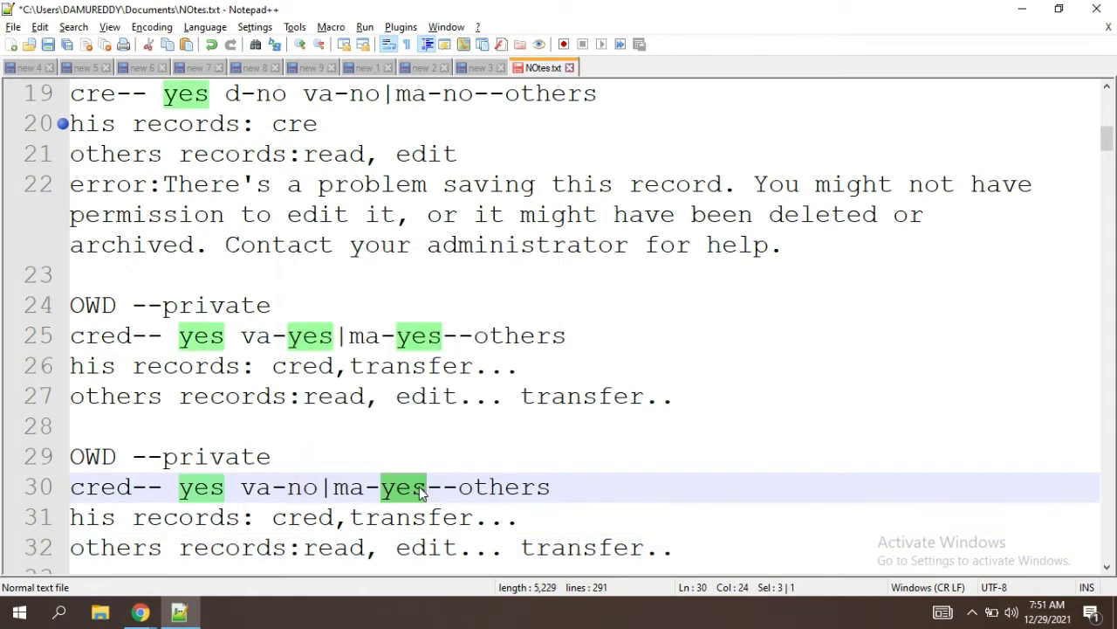
type("no")
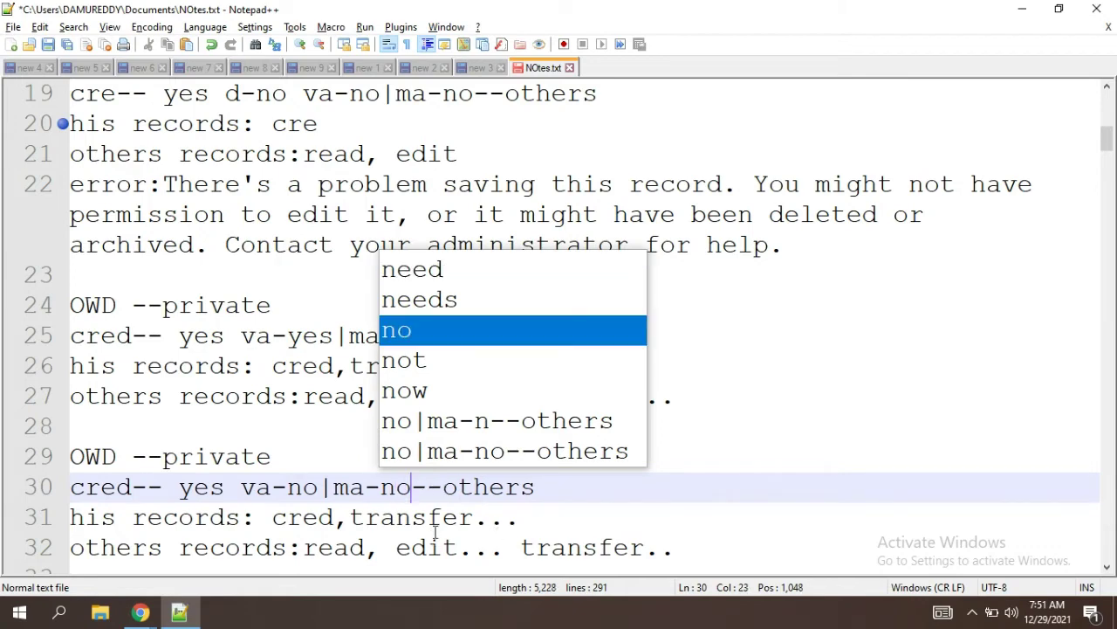
Step: Look over the copied block's OWD and permission lines
left_click_drag(350, 520, 465, 521)
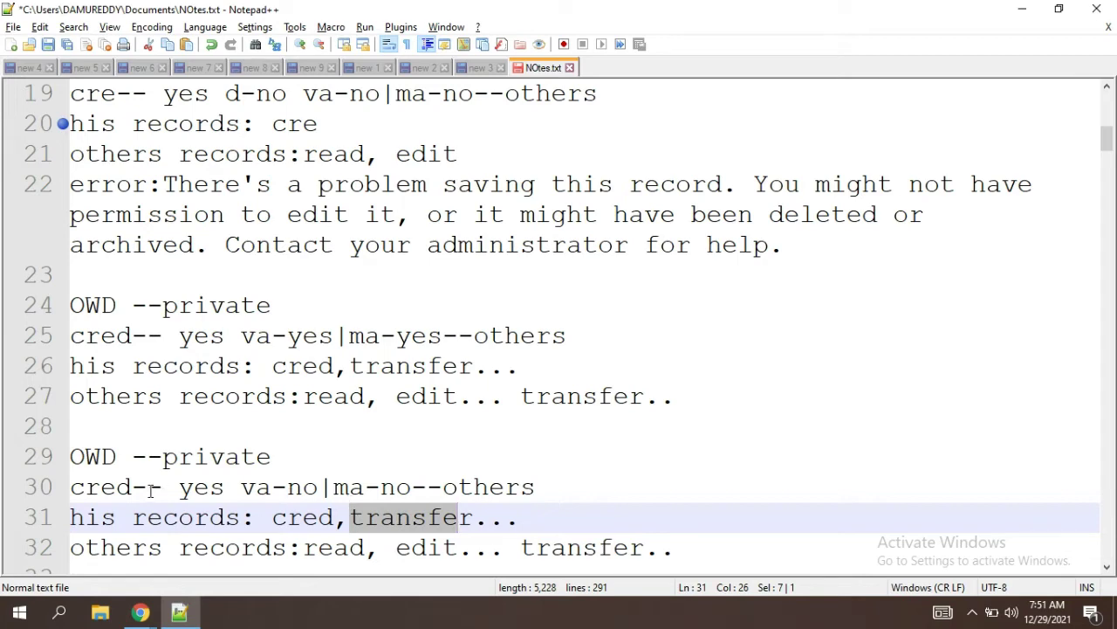
left_click_drag(150, 489, 200, 493)
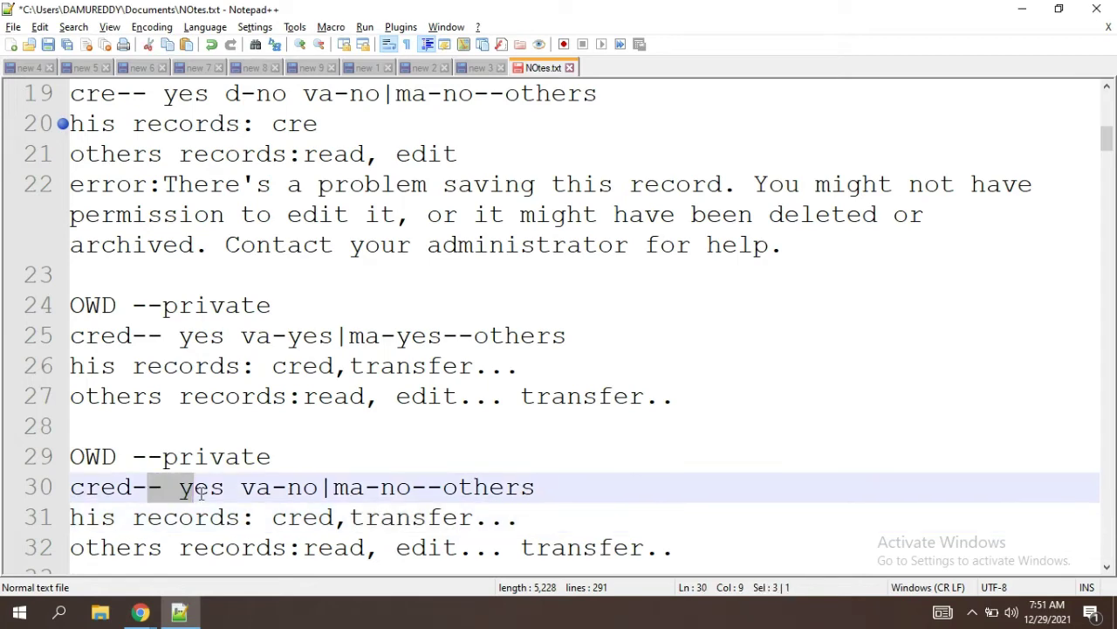
left_click(201, 494)
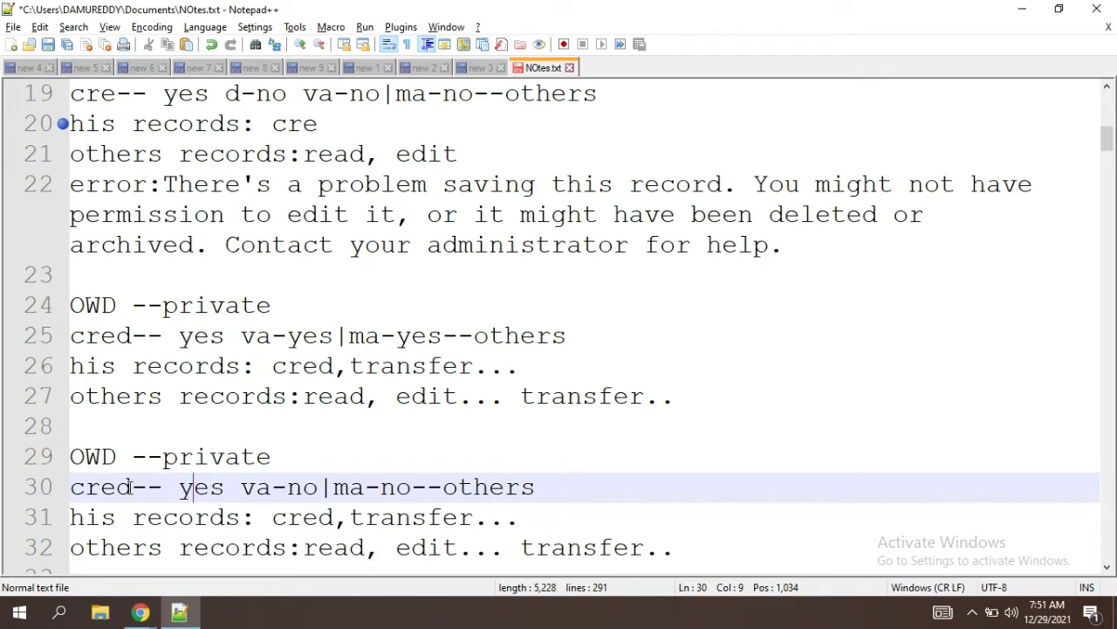
left_click_drag(130, 489, 120, 489)
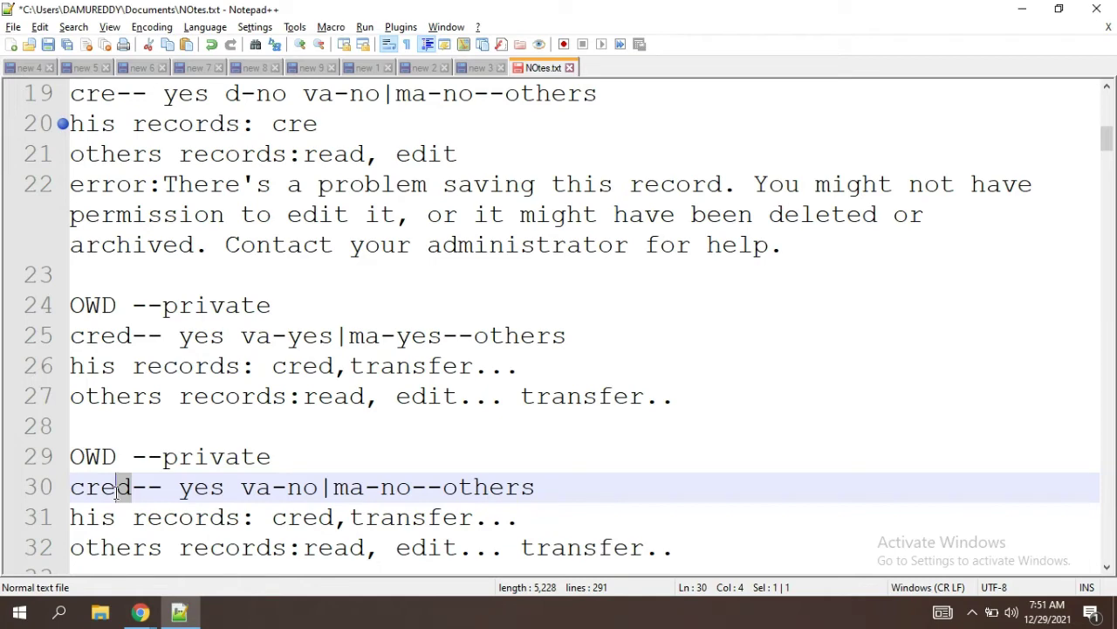
left_click_drag(73, 493, 376, 487)
left_click(298, 457)
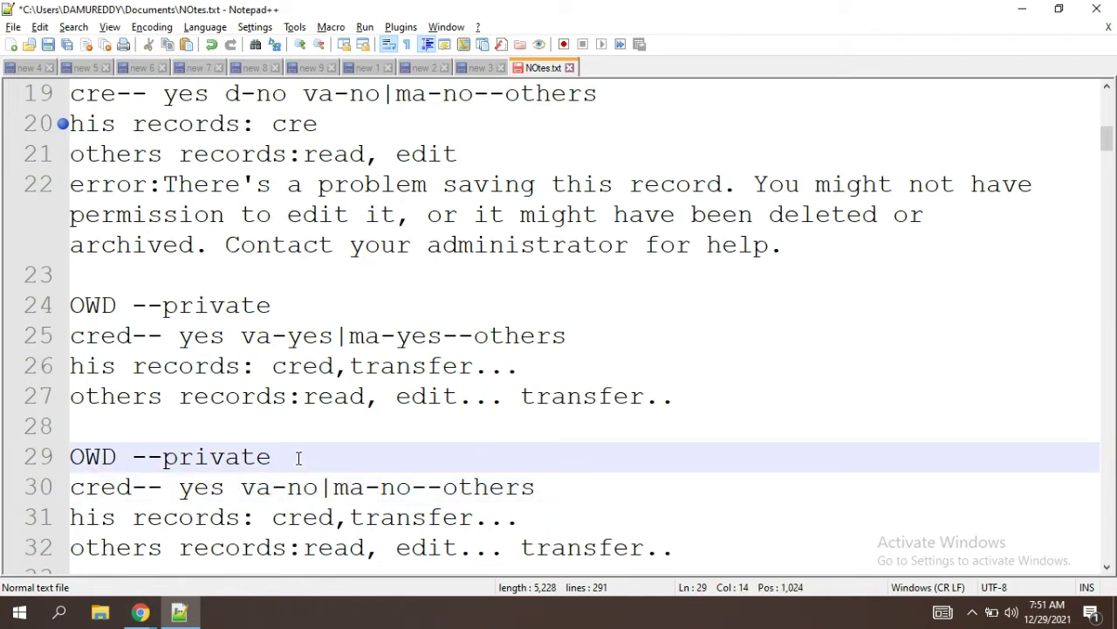
left_click_drag(117, 456, 72, 454)
left_click(273, 469)
left_click(133, 490)
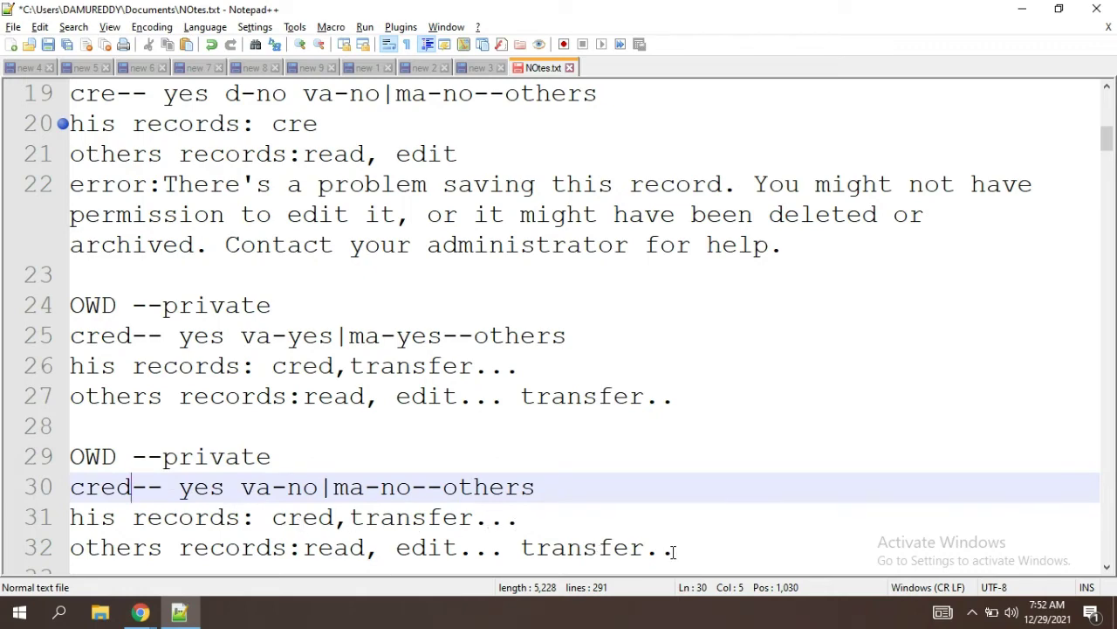
Step: Delete 'transfer..' from the others records line of the va-no/ma-no block
left_click_drag(675, 548, 518, 547)
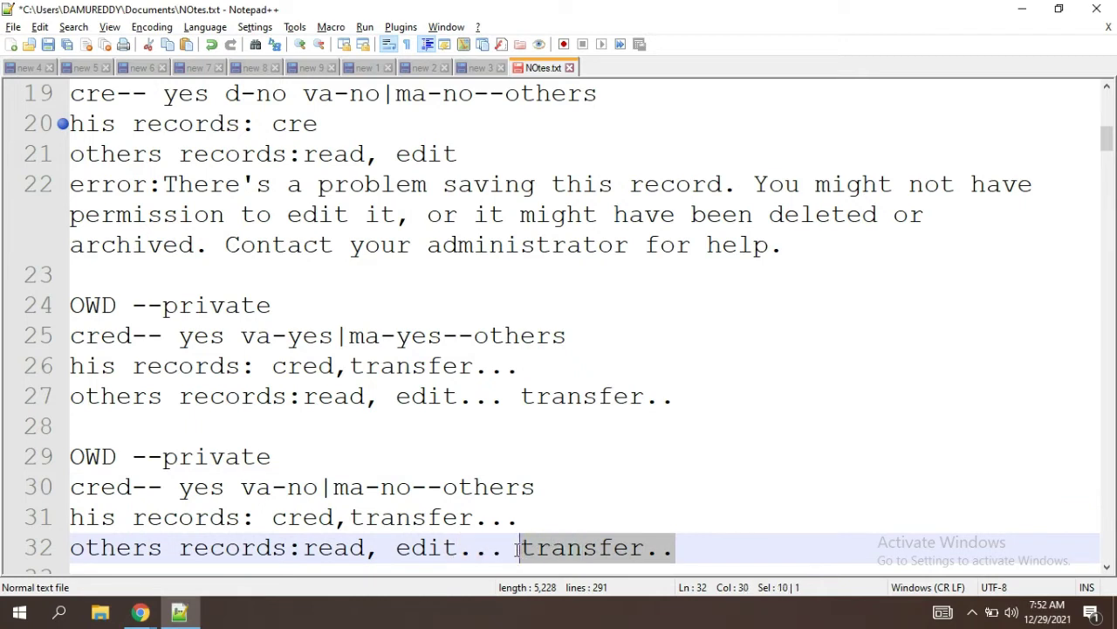
key("Delete")
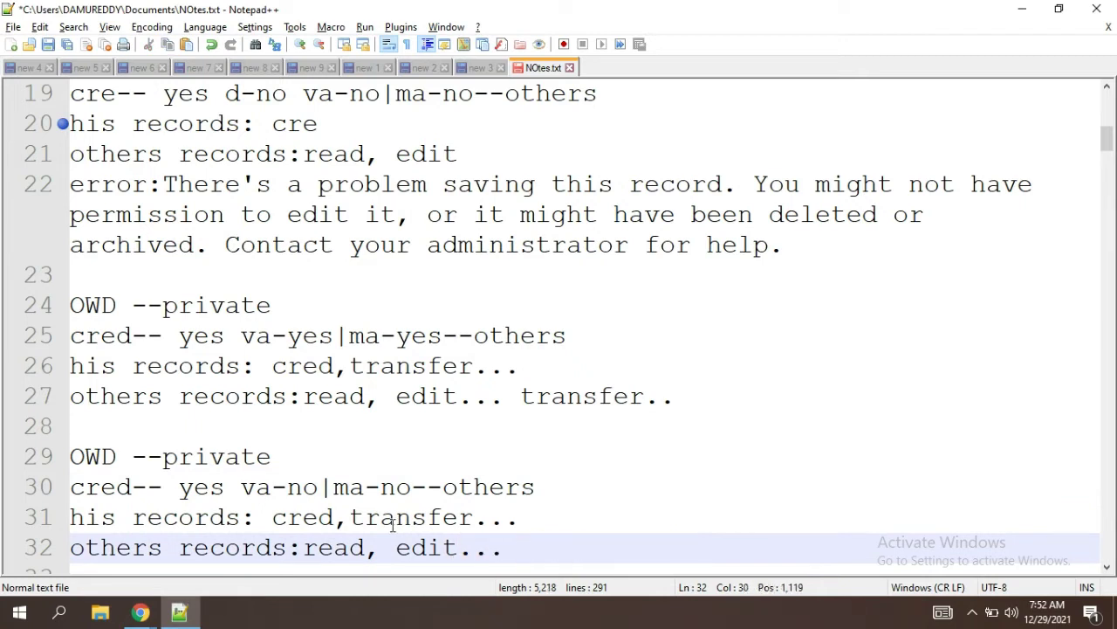
left_click_drag(408, 490, 335, 492)
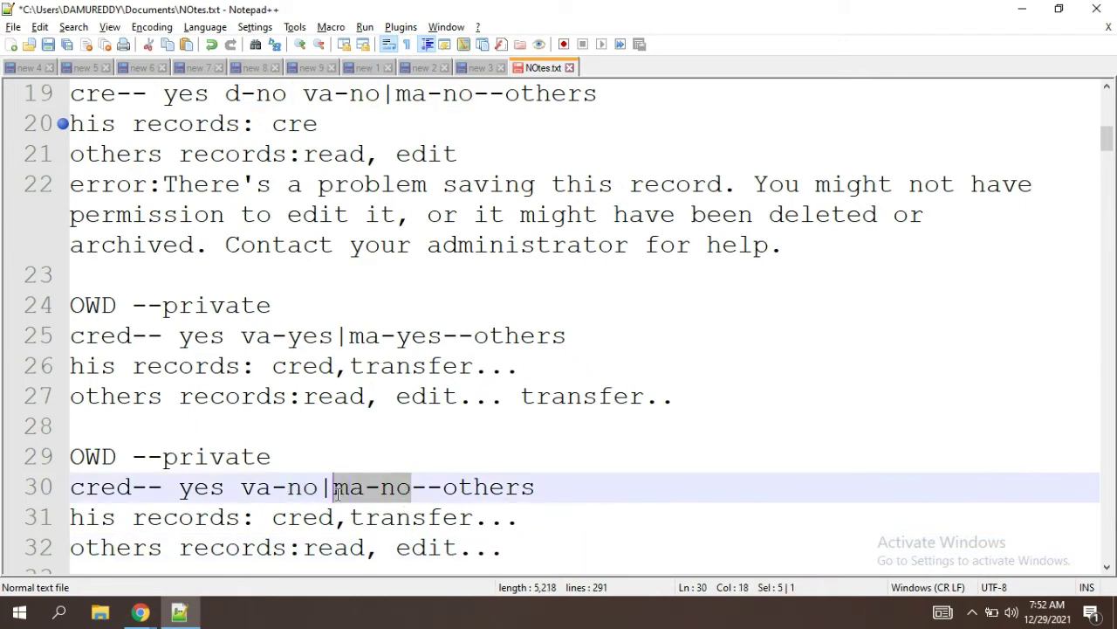
left_click(540, 559)
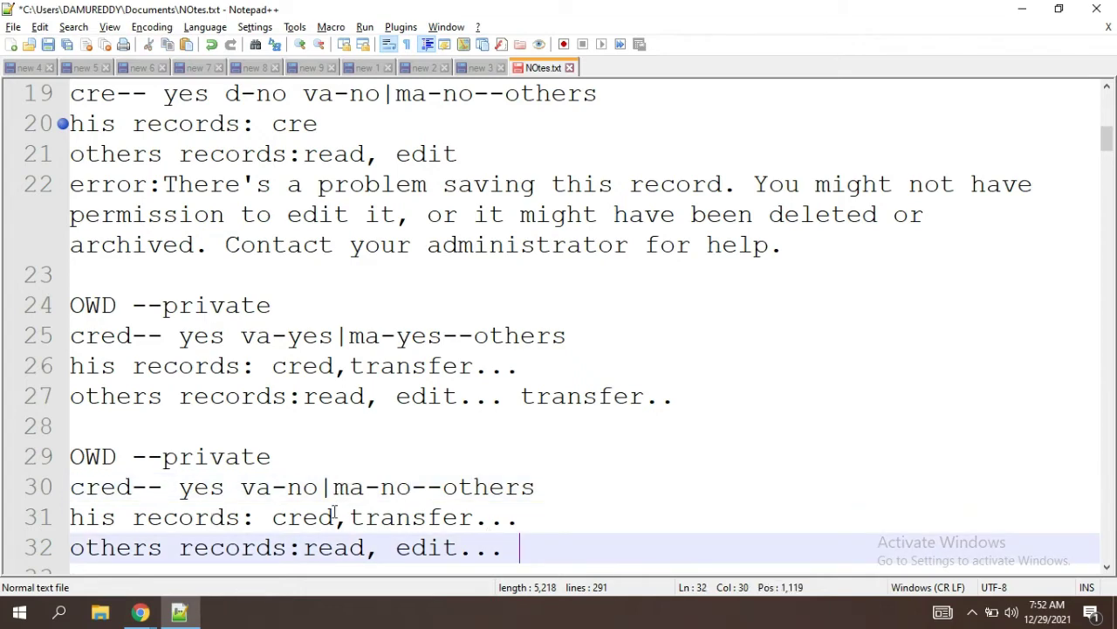
double_click(414, 524)
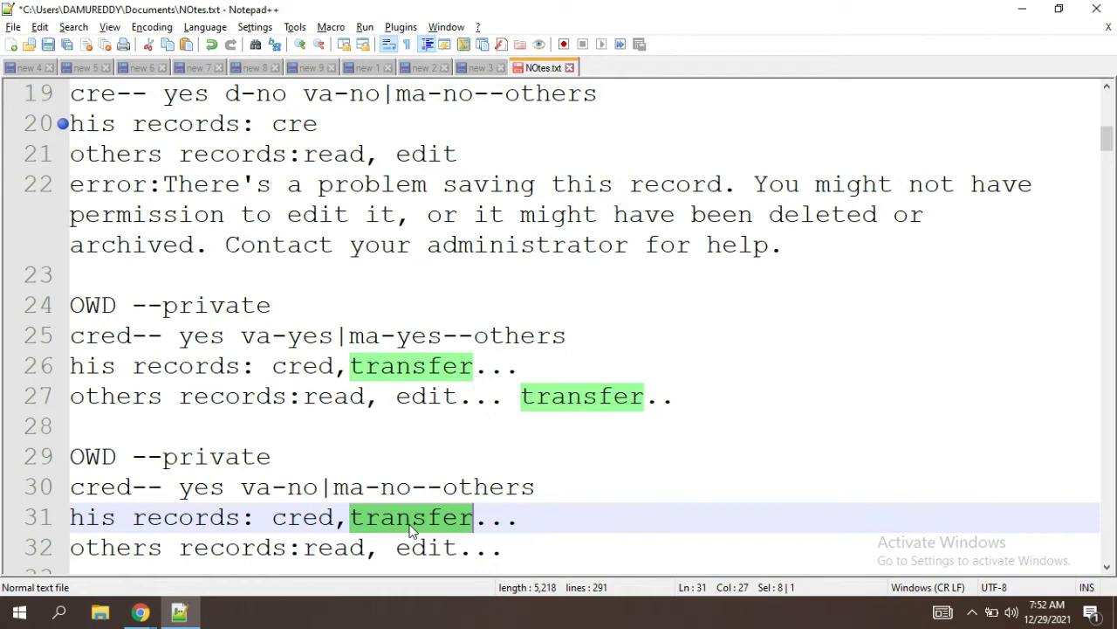
left_click(129, 493)
left_click_drag(130, 493, 100, 490)
Step: Log out of the test user's session and return to the Sharing Settings and Profiles pages
key("alt+Tab")
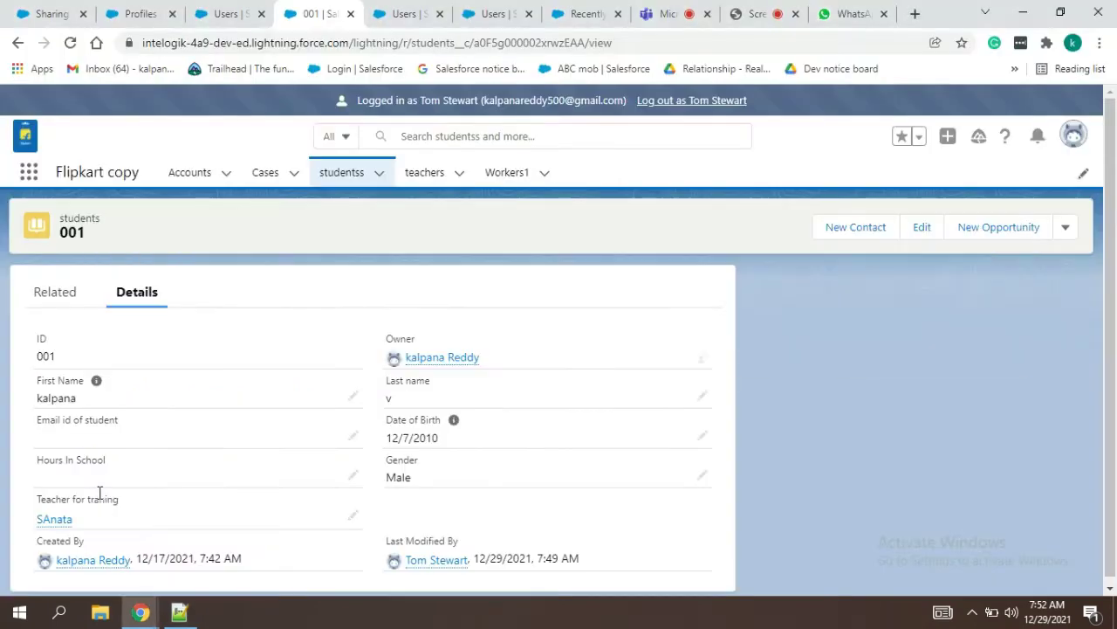
left_click(711, 103)
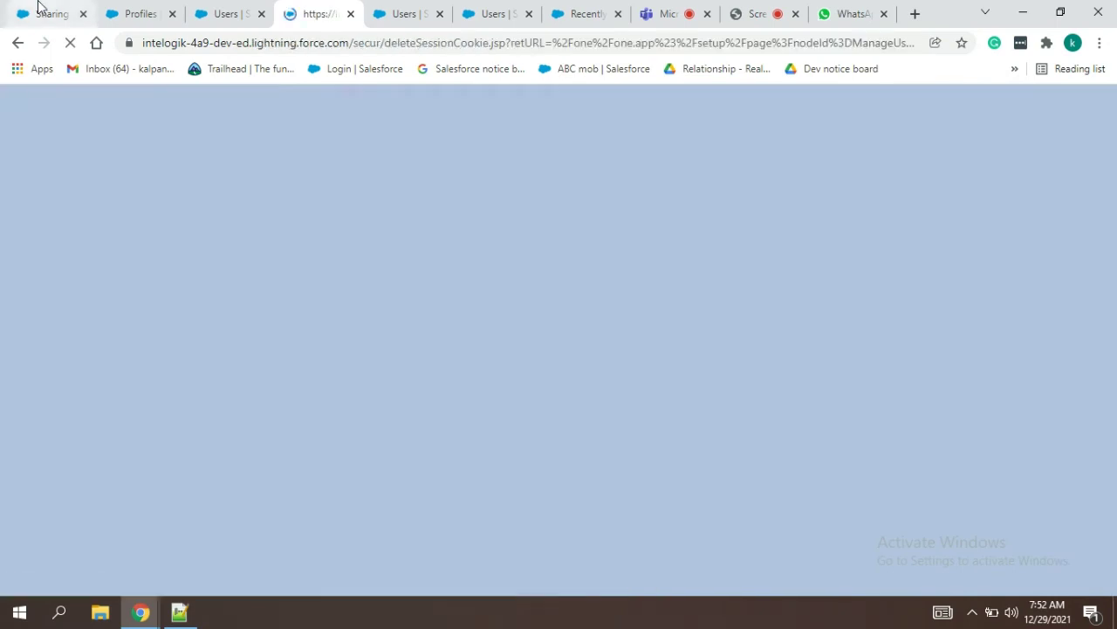
left_click(37, 10)
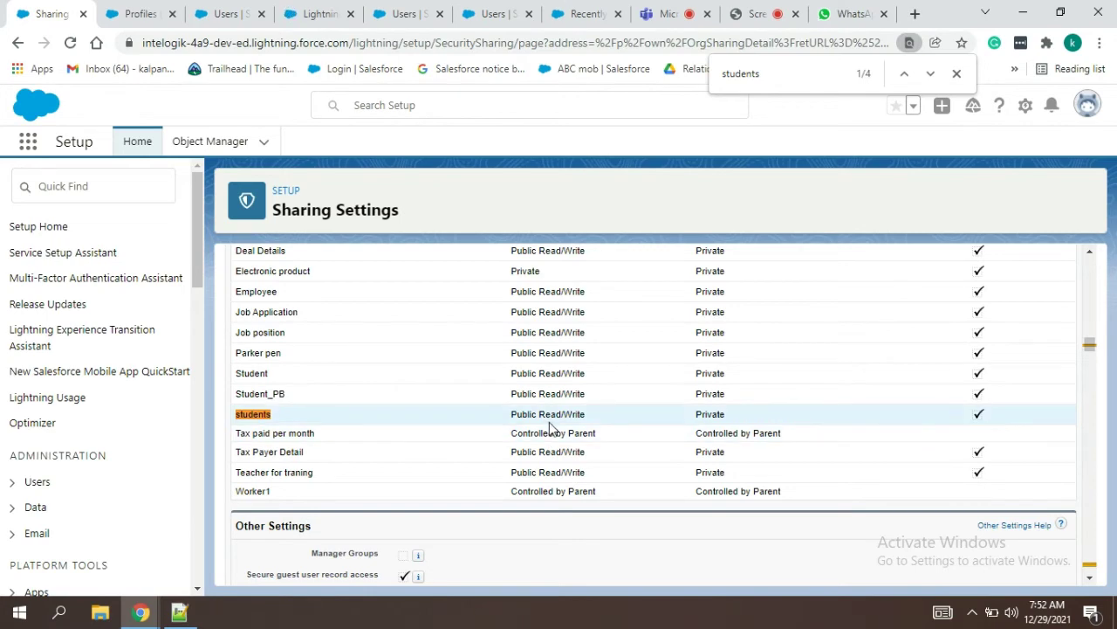
left_click_drag(1092, 349, 1088, 255)
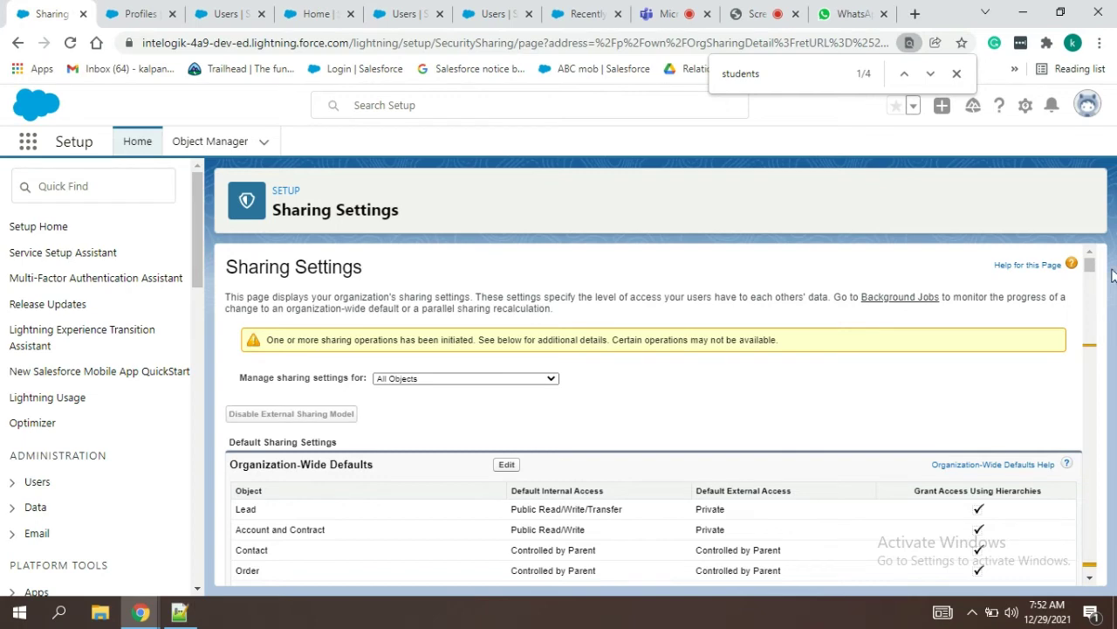
left_click(127, 11)
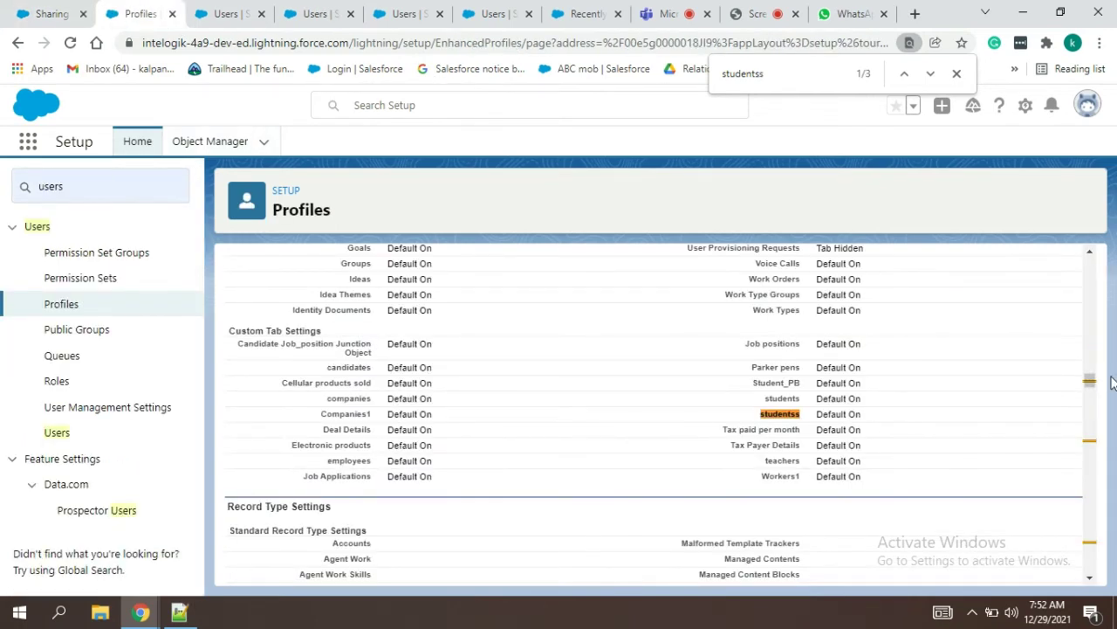
Step: Open the Fin Dept (Dec) profile in edit mode
left_click_drag(1090, 379, 1083, 273)
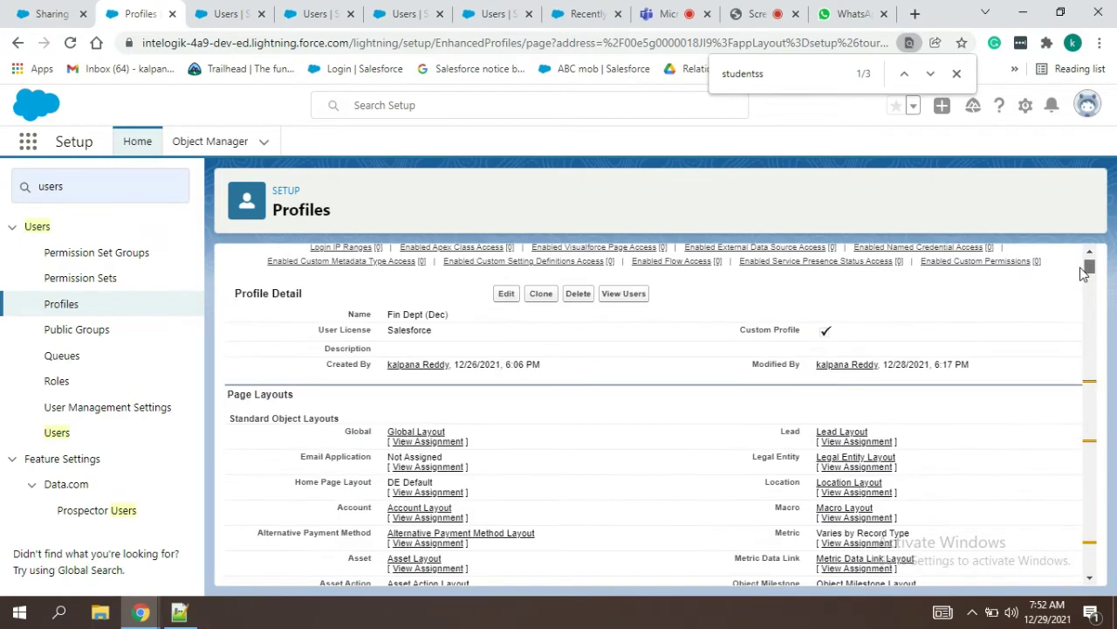
left_click(509, 294)
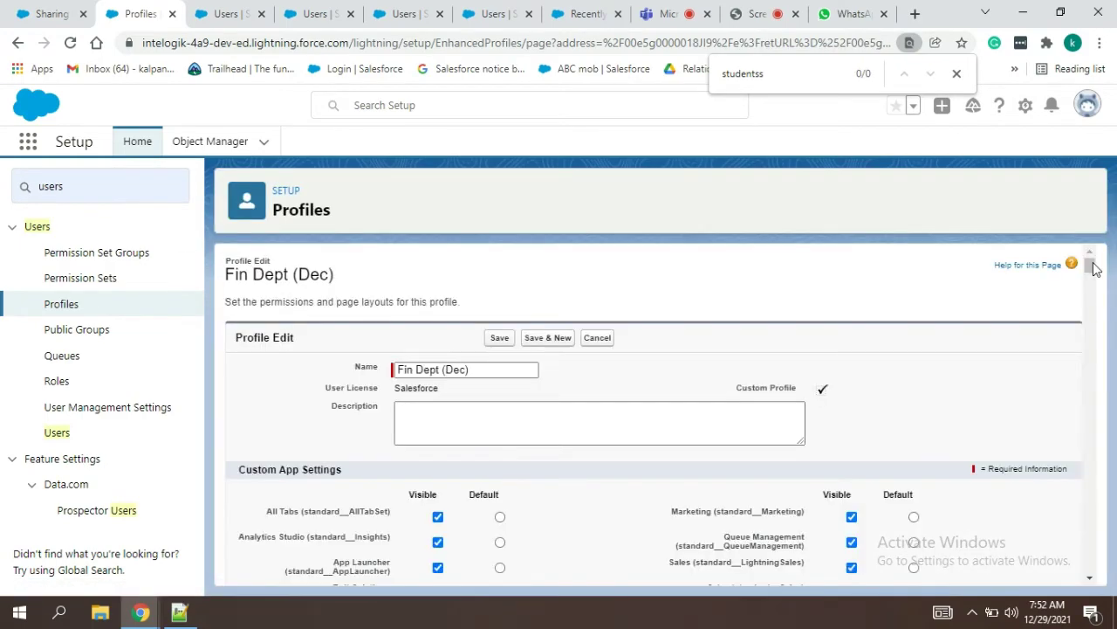
left_click_drag(1090, 264, 1105, 456)
Step: Uncheck View All on studentss, which also clears Modify All, then save the profile
key("ctrl+f")
key("Return")
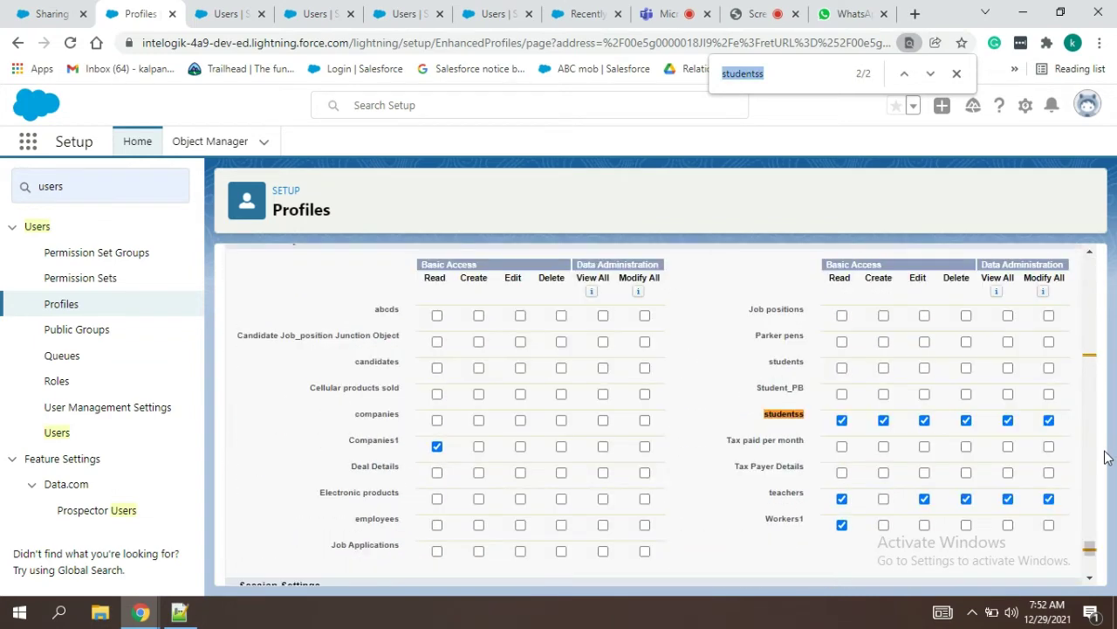
left_click(1009, 421)
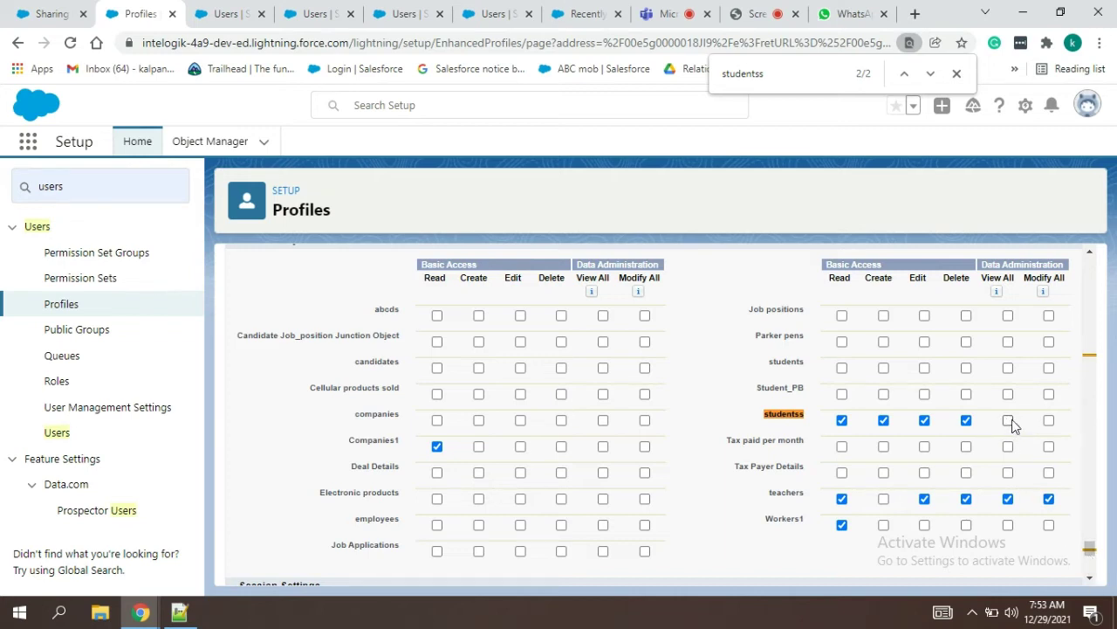
left_click_drag(1090, 550, 1092, 260)
left_click(499, 339)
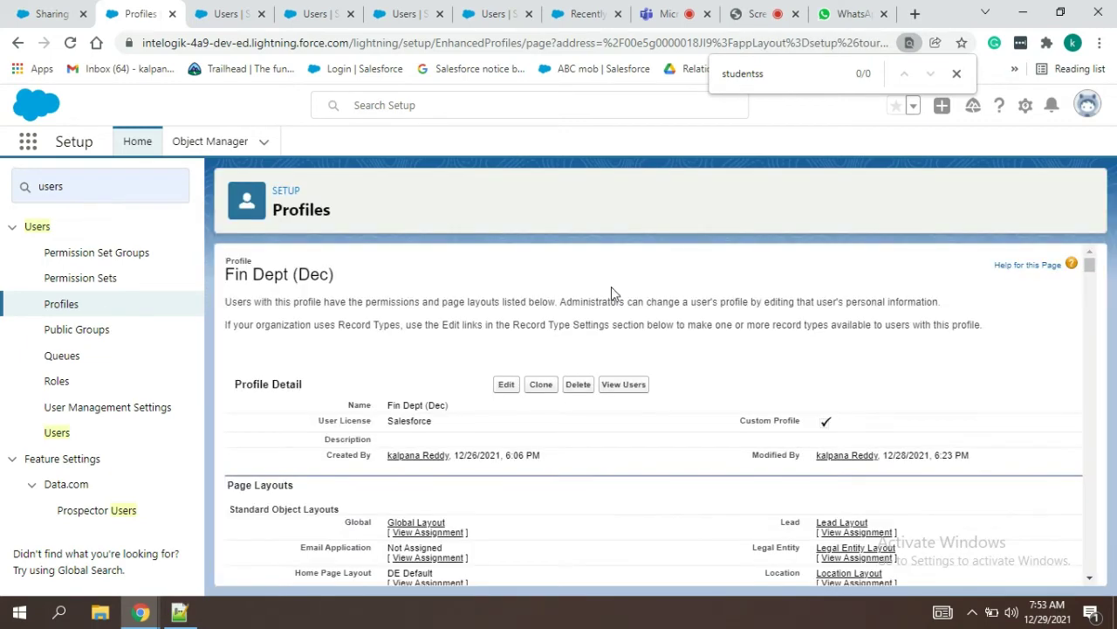
left_click(224, 13)
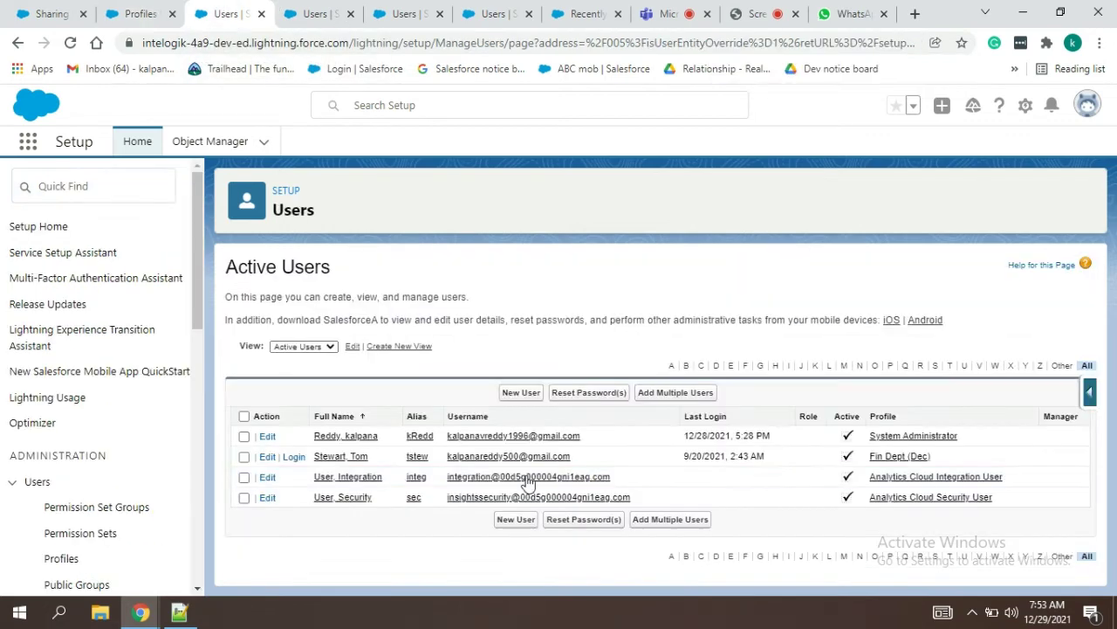
Step: Log in as the Fin Dept (Dec) test user, close the extra tabs, and open studentss record 015
left_click(295, 455)
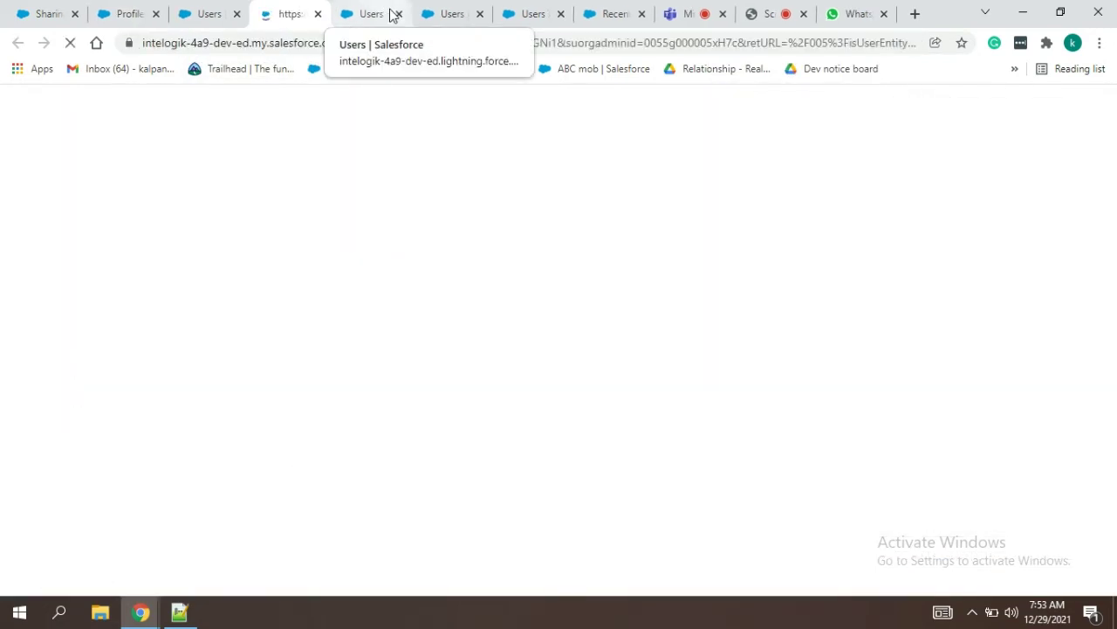
left_click(560, 14)
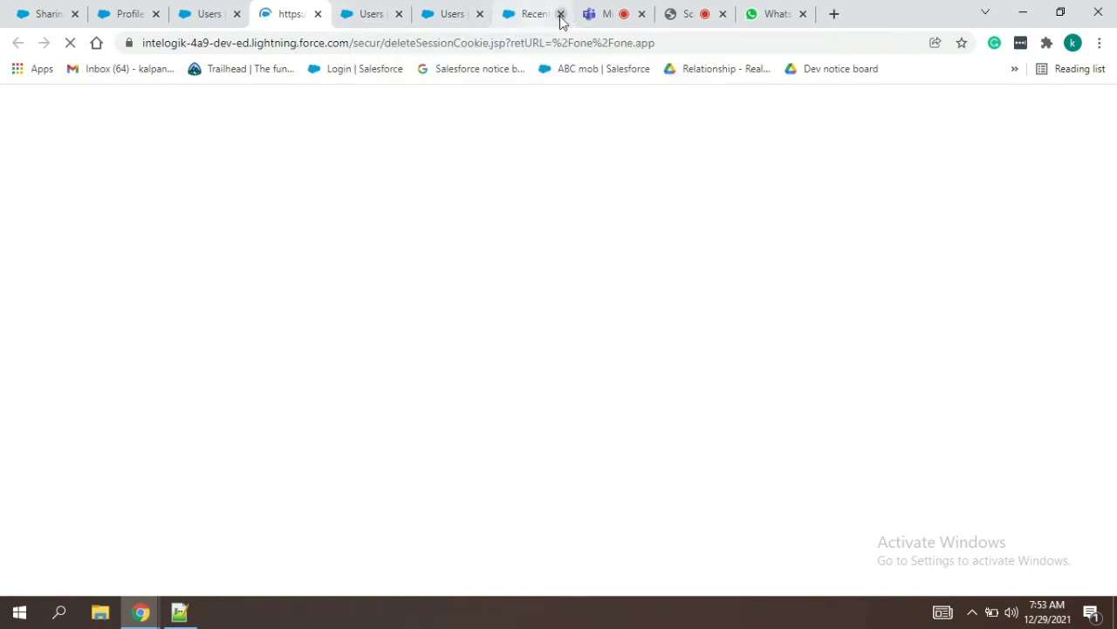
left_click(479, 14)
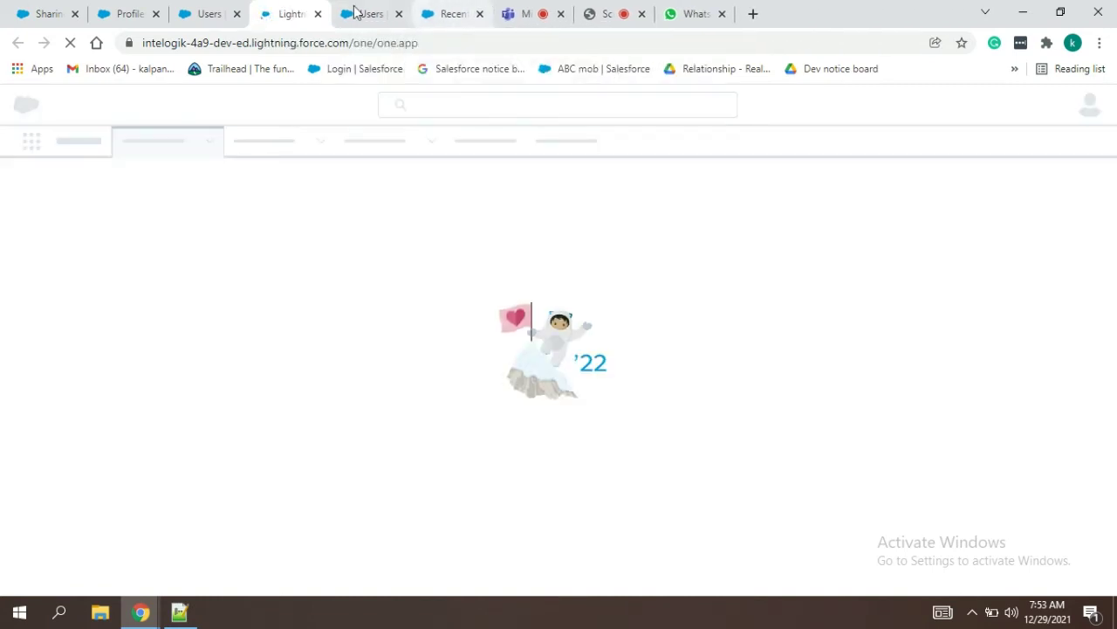
left_click(443, 12)
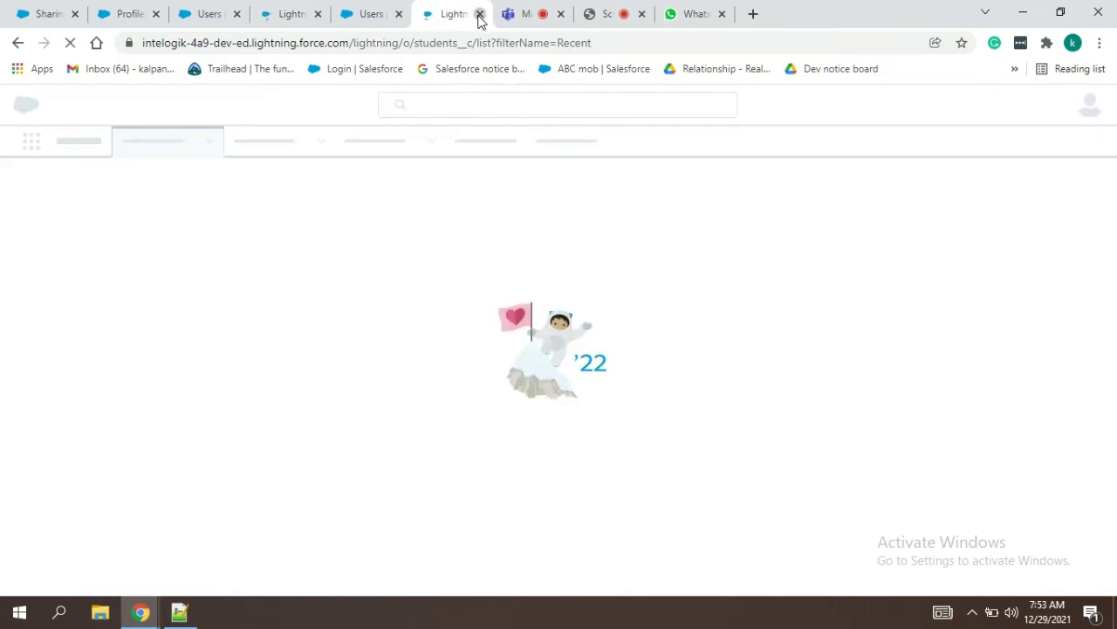
key("ctrl+w")
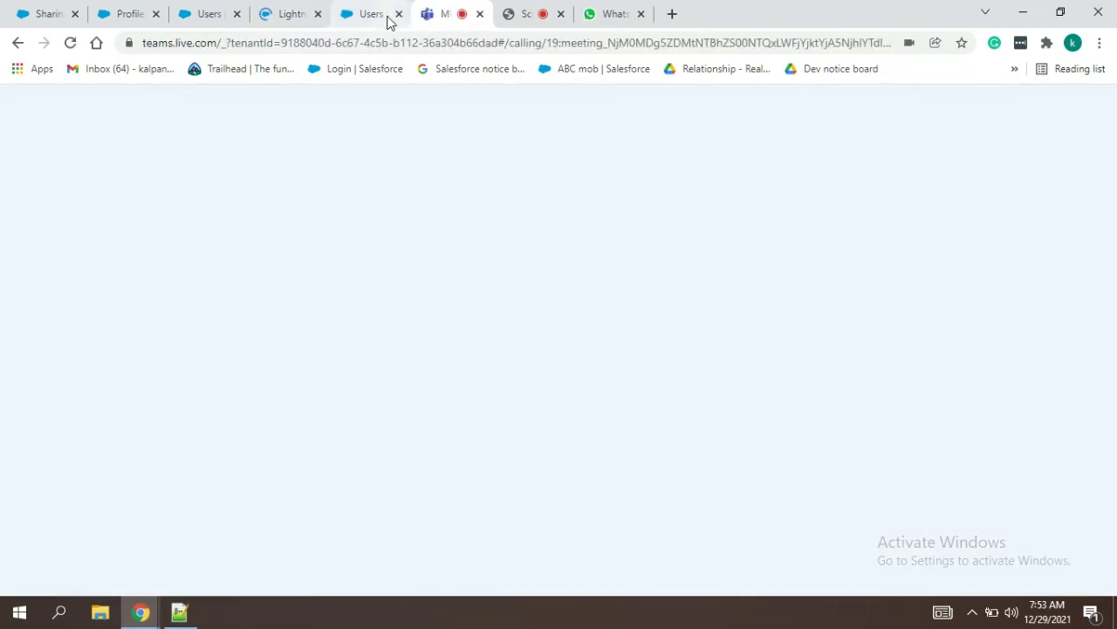
left_click(291, 11)
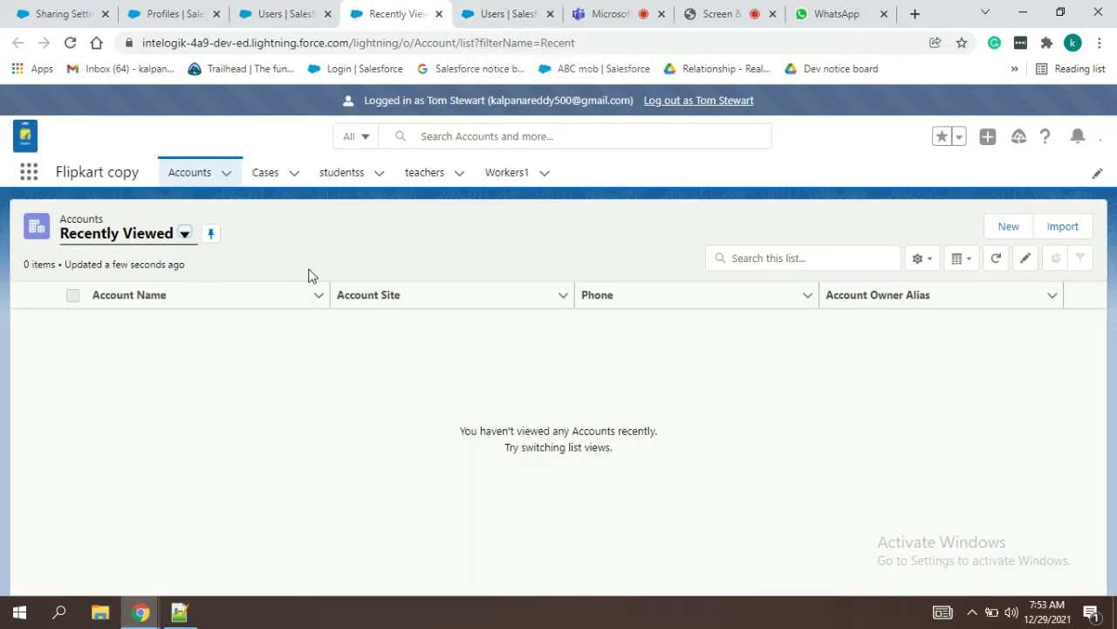
left_click(367, 178)
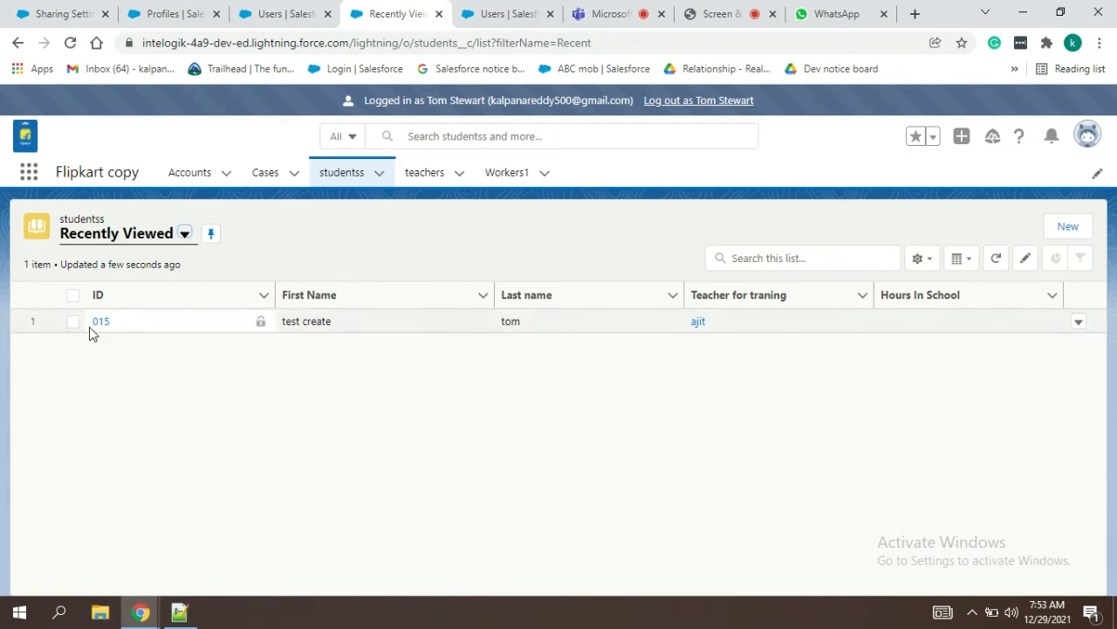
left_click(96, 325)
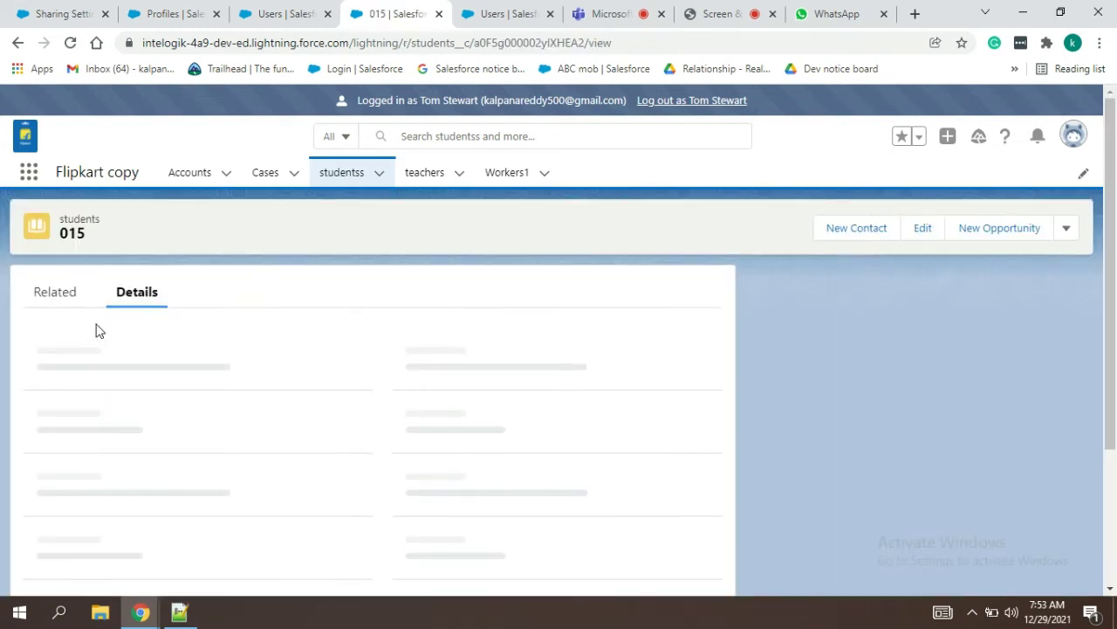
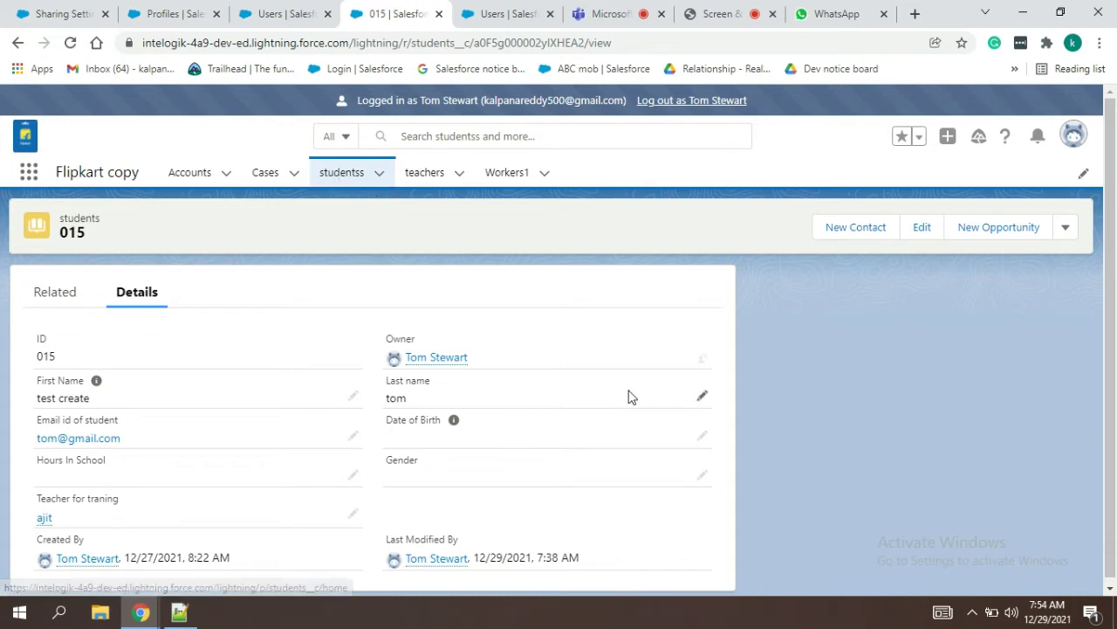
Step: Transfer ownership of studentss record 015 to the other user
left_click(701, 359)
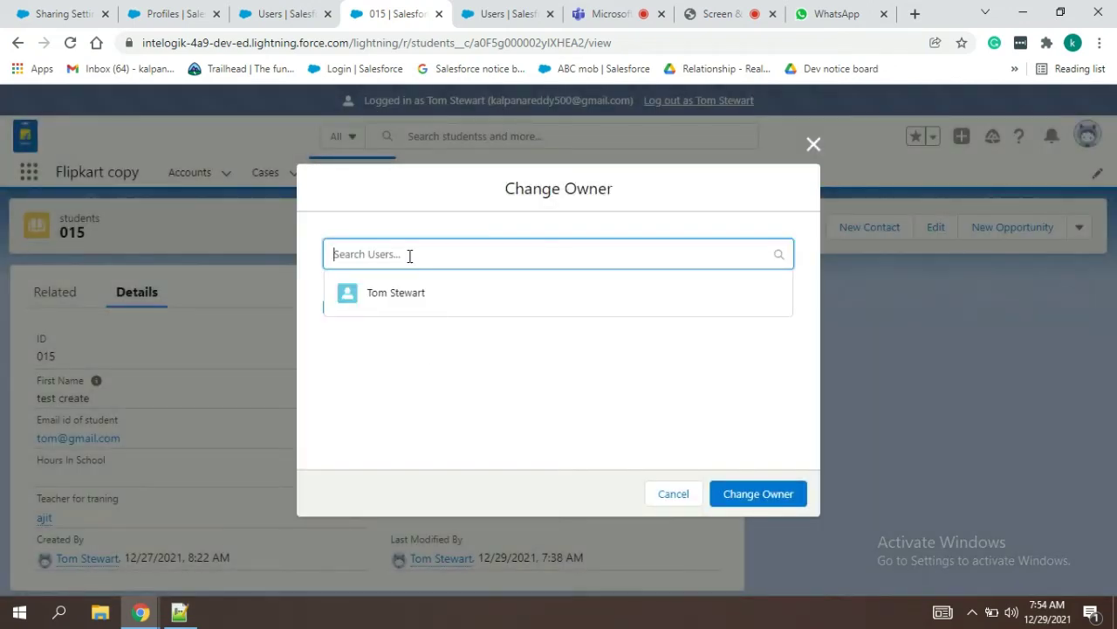
type("kalp")
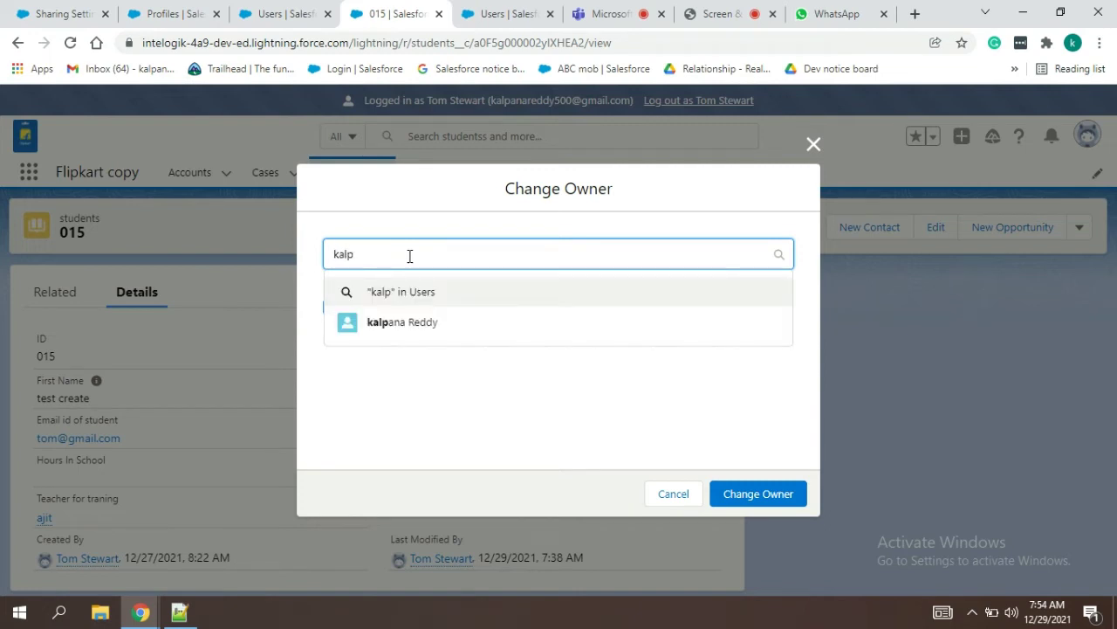
left_click(400, 326)
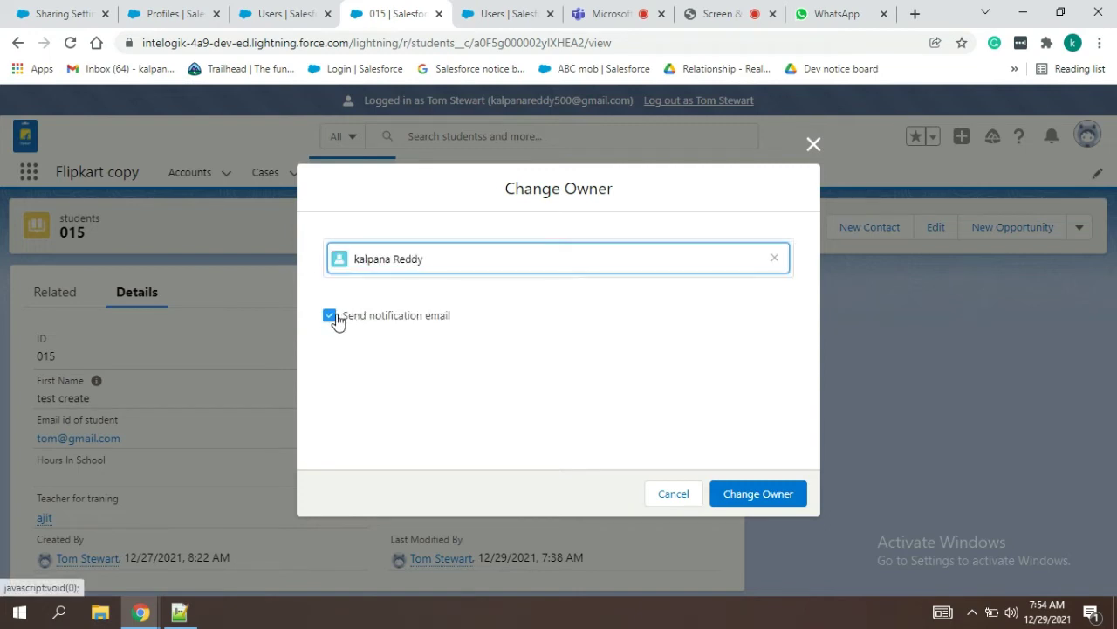
left_click(790, 500)
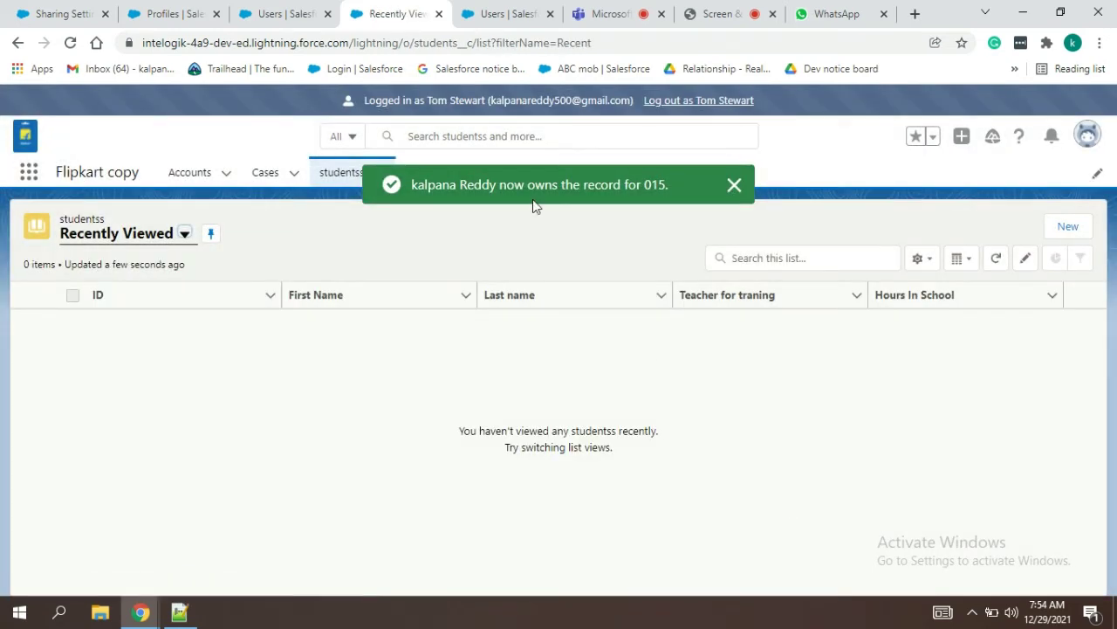
Step: Switch the studentss list to the All view, which now shows no items
left_click(153, 235)
left_click(134, 287)
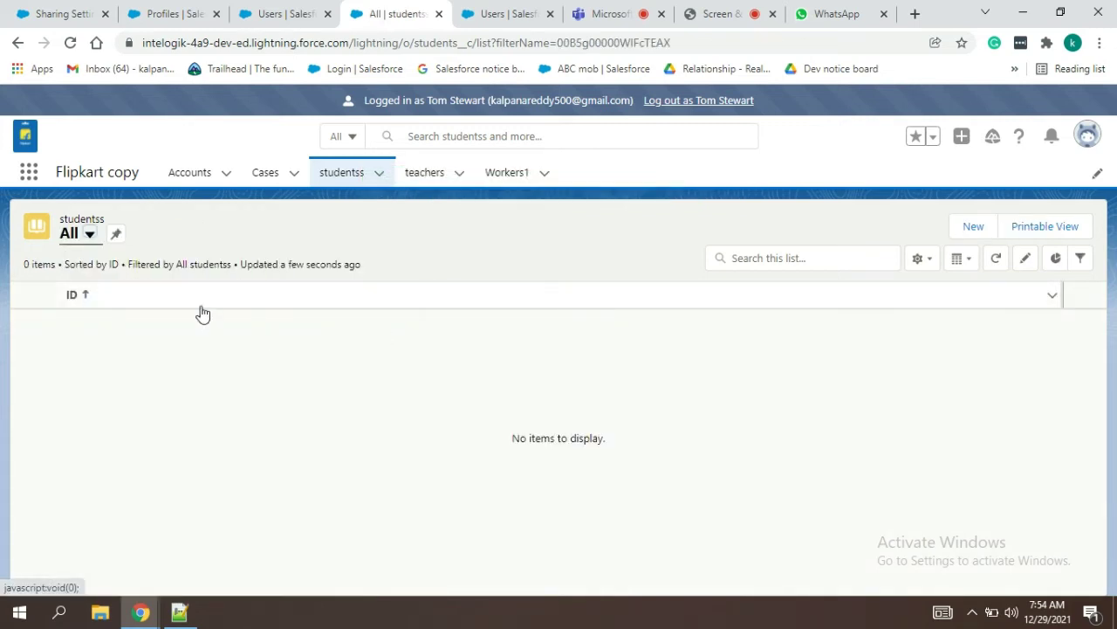
left_click(90, 236)
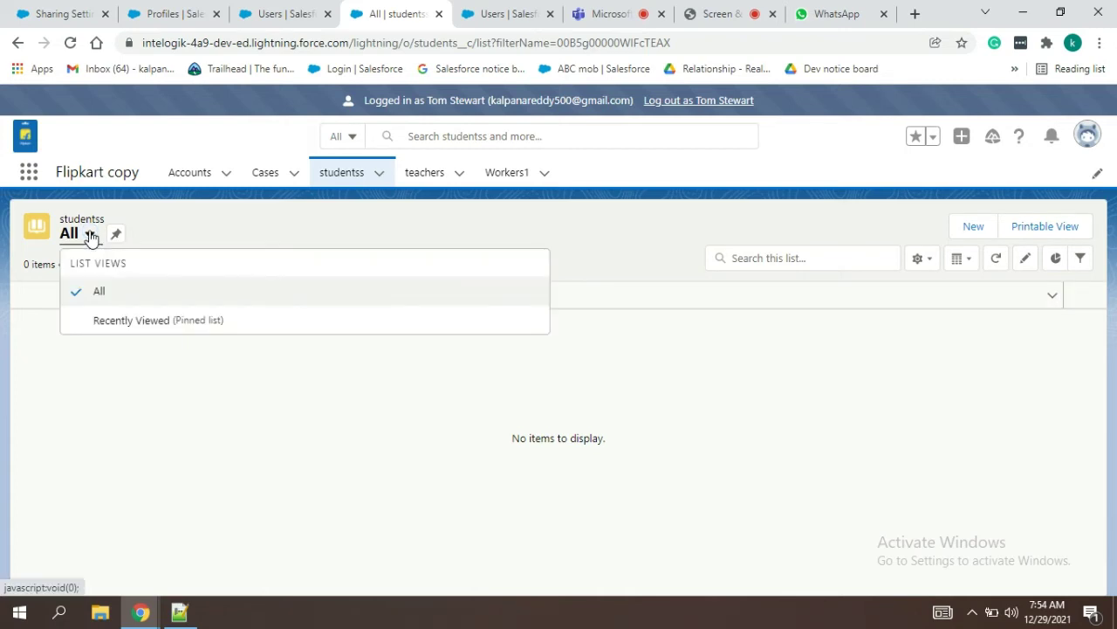
left_click(125, 293)
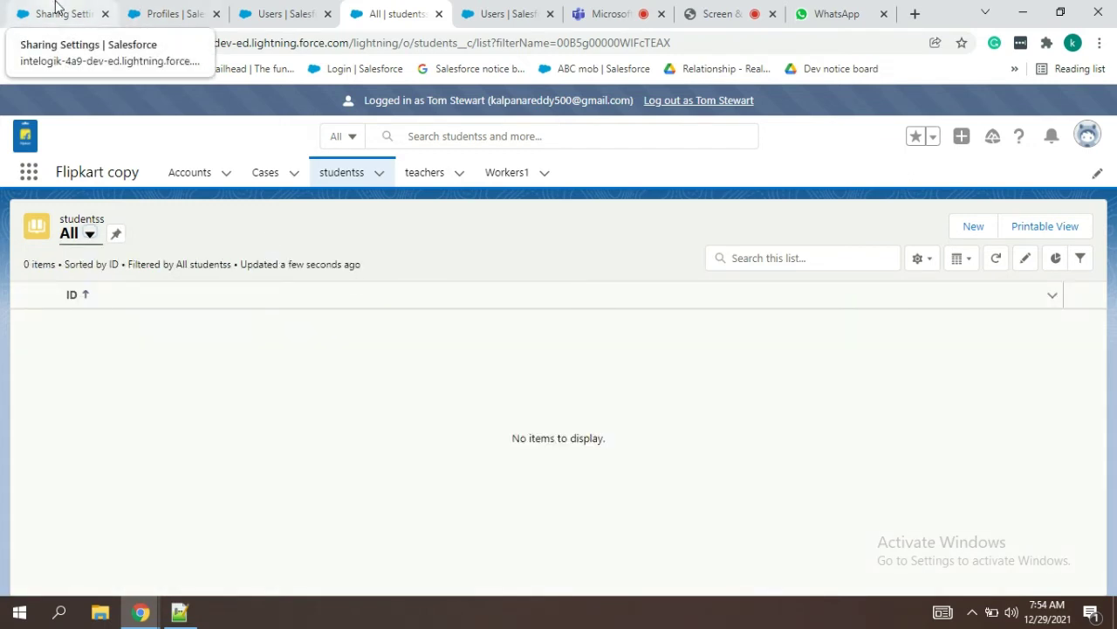
Step: Locate the students Public Read/Write default in Sharing Settings, then go to Active Users
left_click(55, 7)
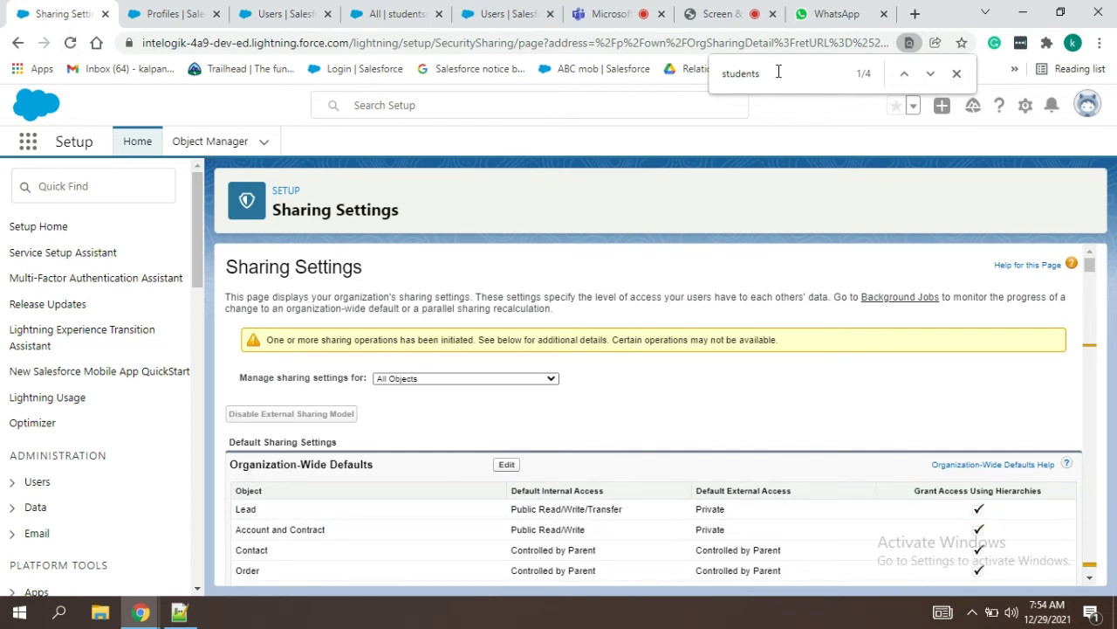
key("Return")
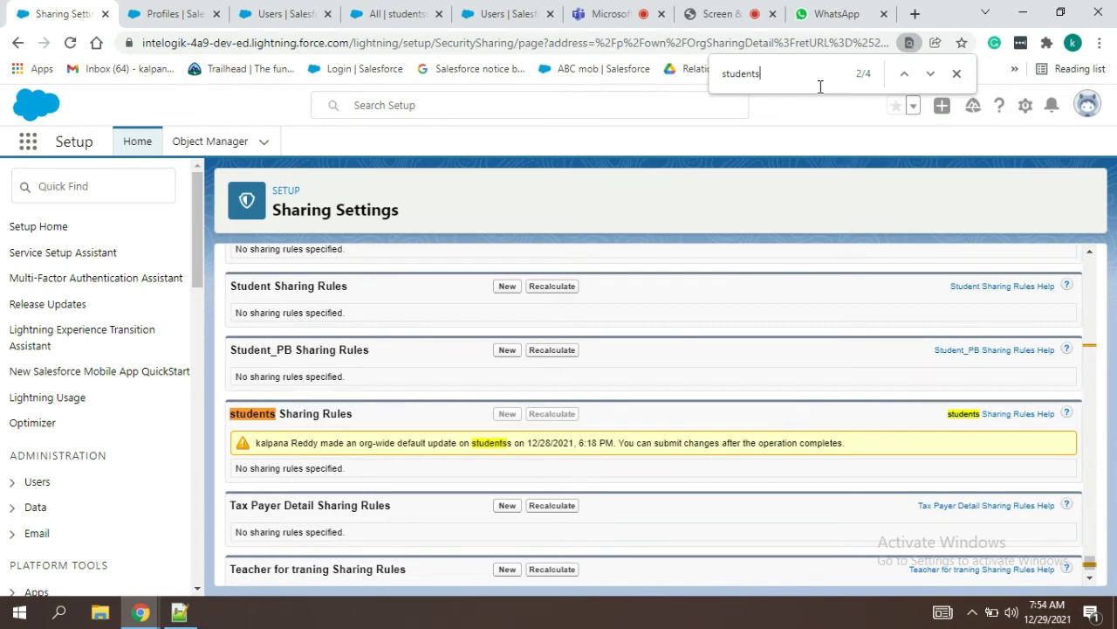
left_click(904, 77)
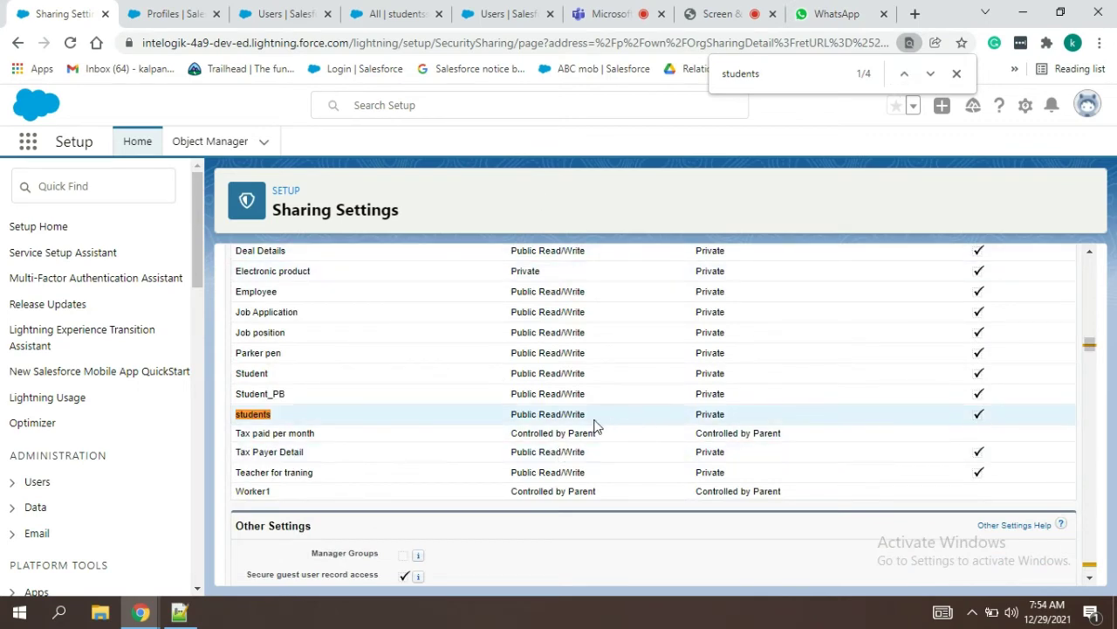
left_click(371, 10)
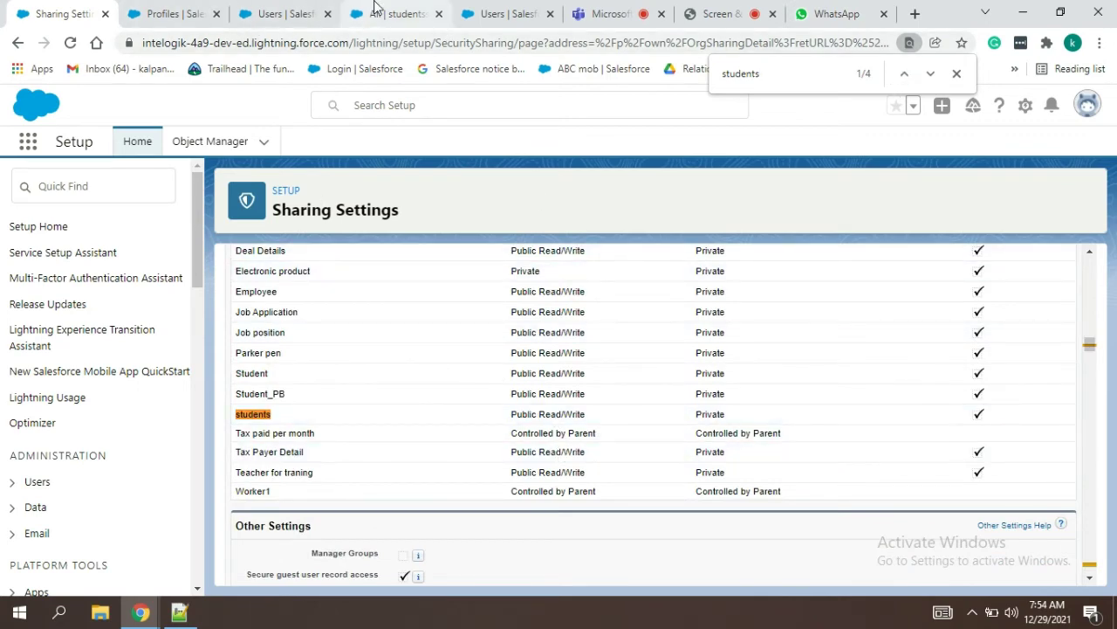
left_click(277, 10)
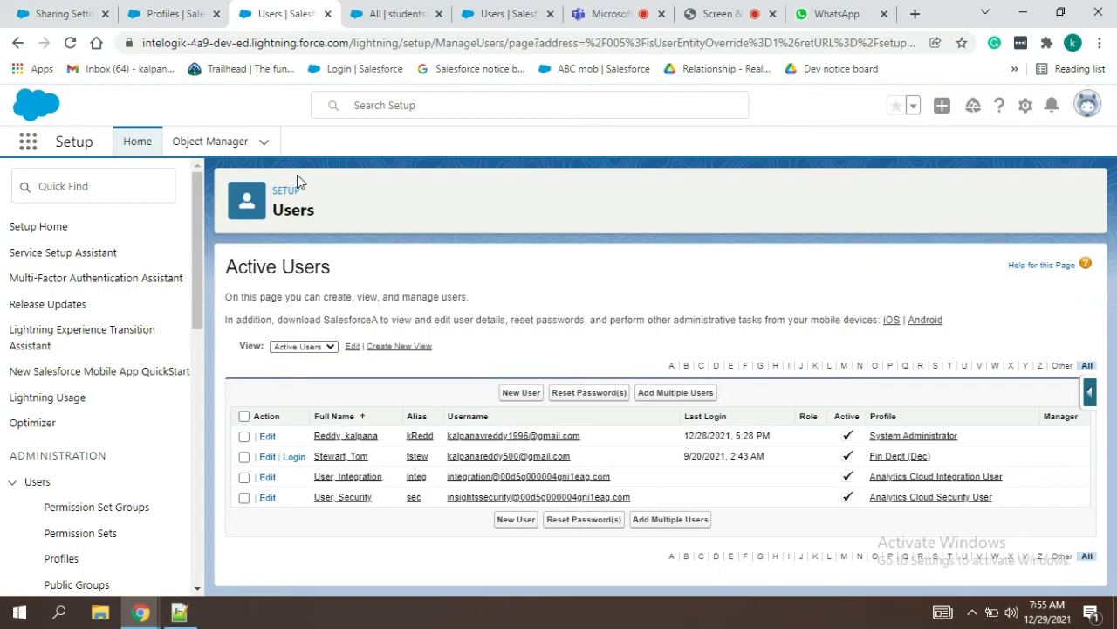
Step: Log out of the test user's session and reload the Sharing Settings page
left_click(393, 12)
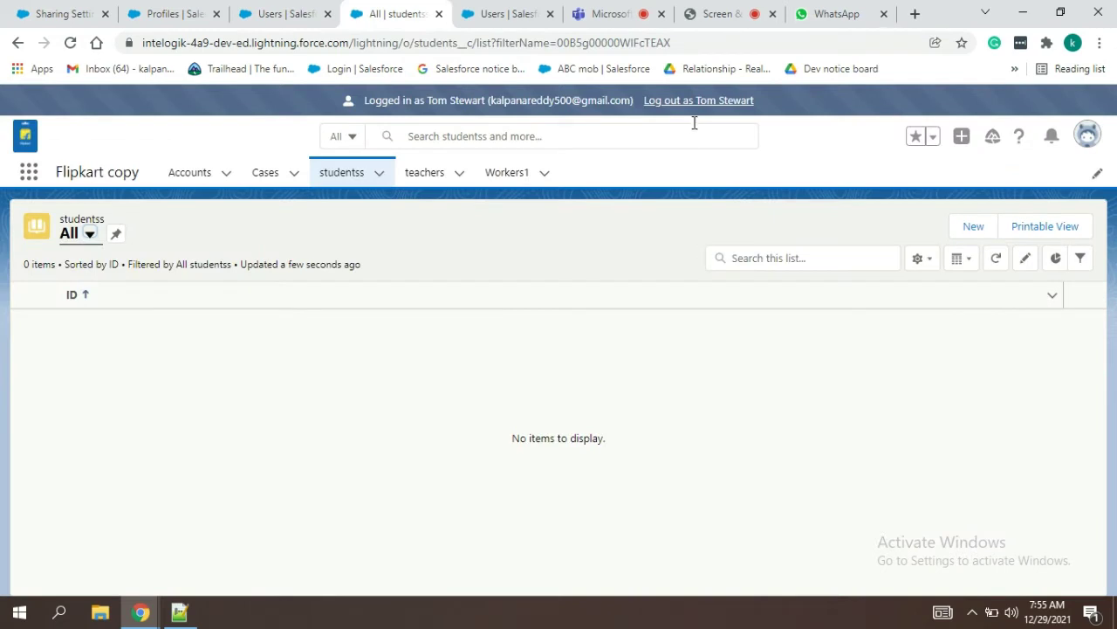
left_click(696, 104)
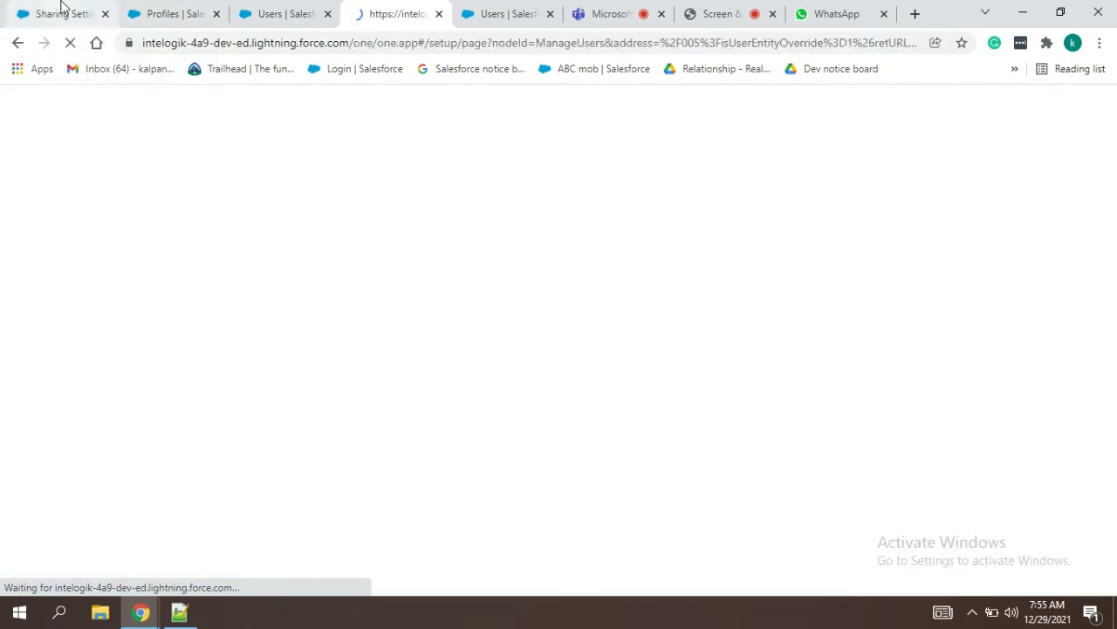
left_click(61, 4)
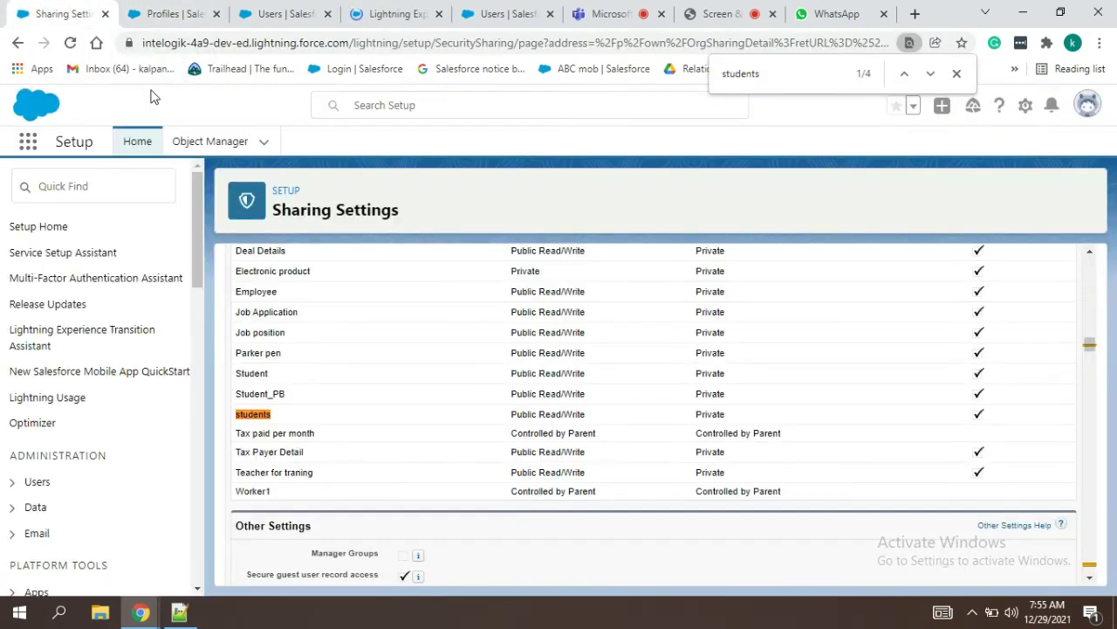
left_click(72, 43)
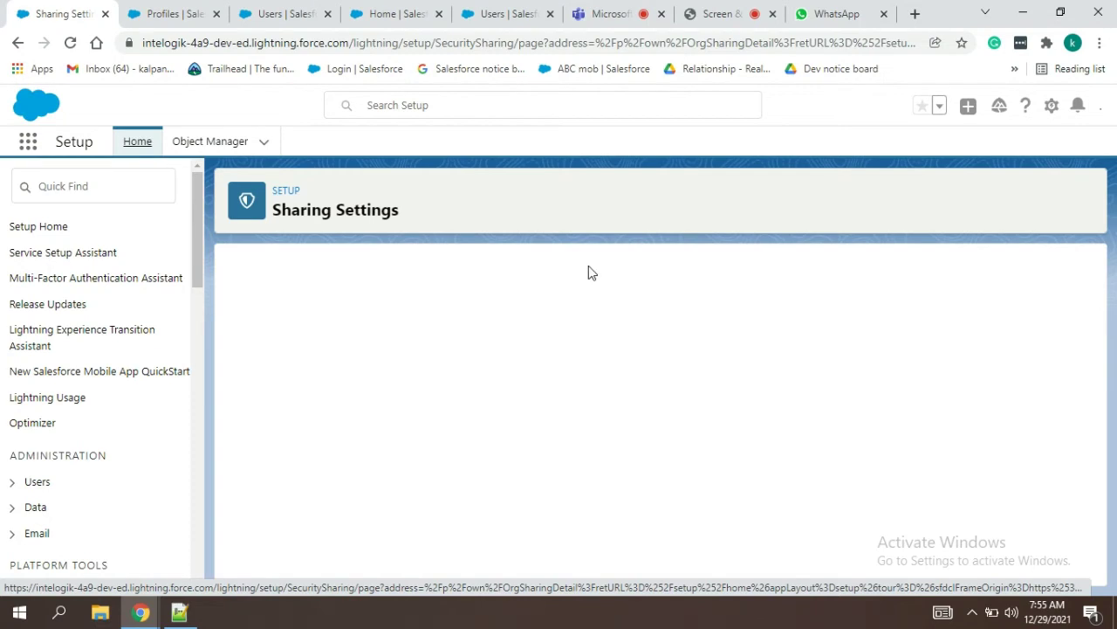
Step: Search Sharing Settings for 'students' and highlight its Private default access
key("ctrl+f")
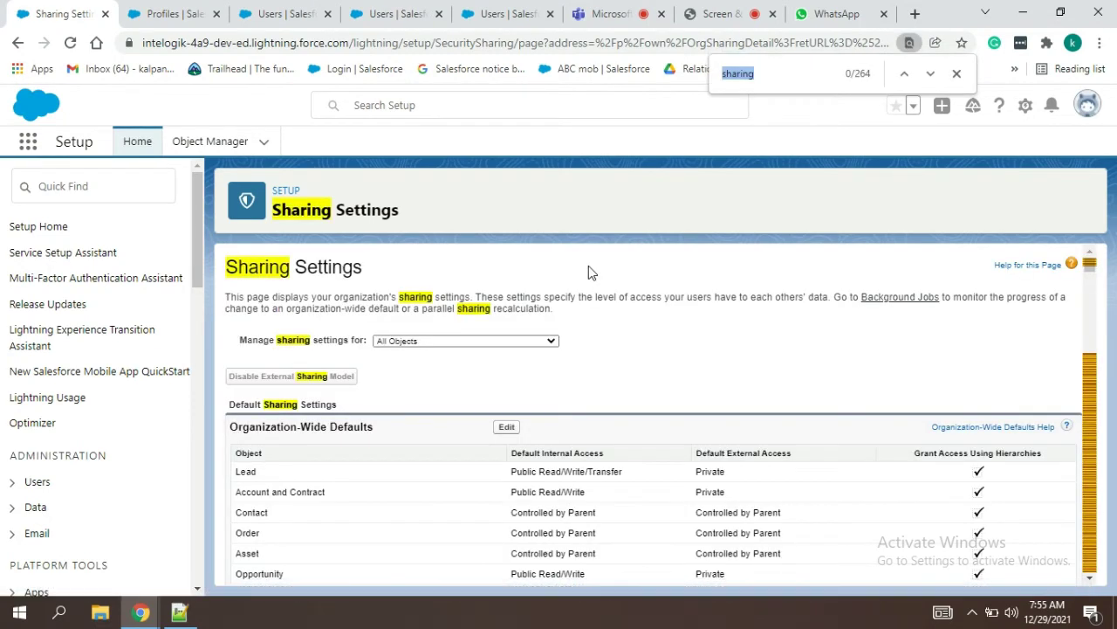
key("BackSpace")
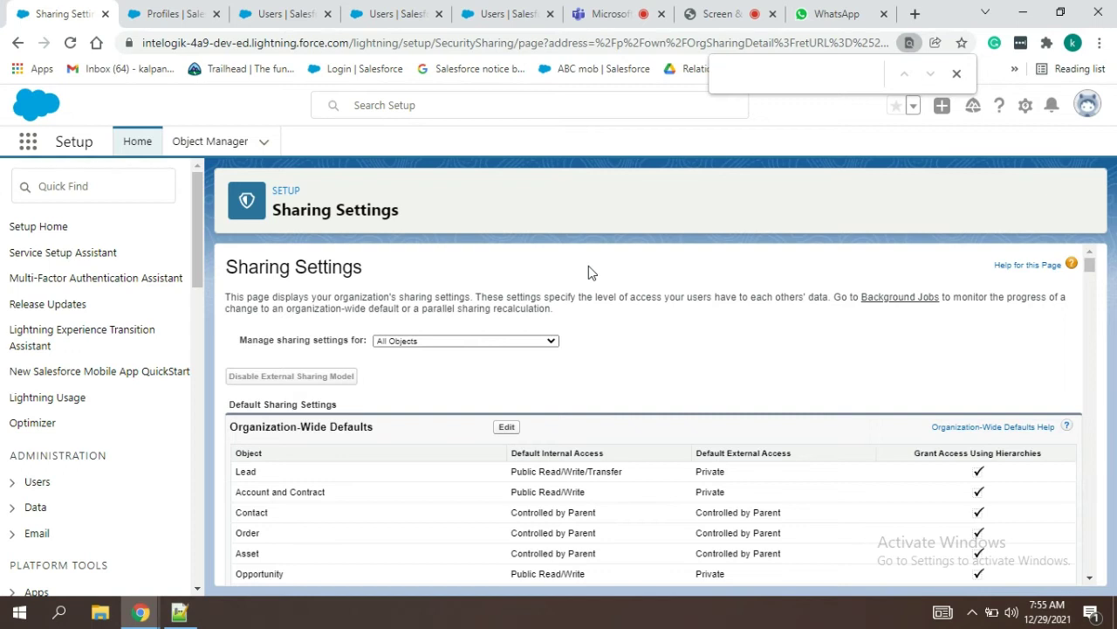
type("students")
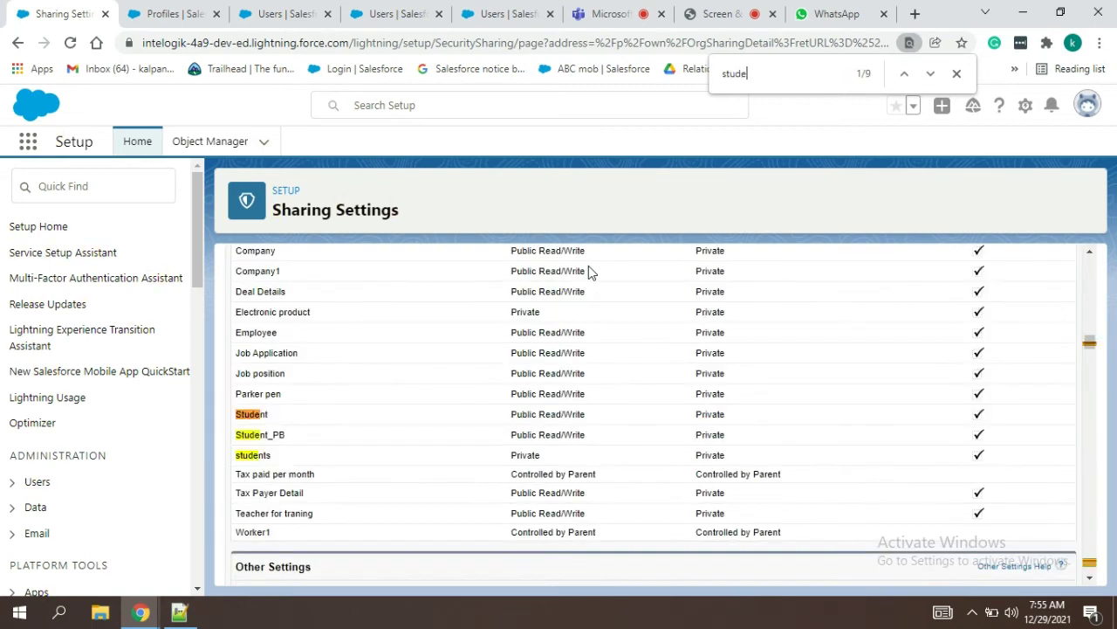
double_click(529, 463)
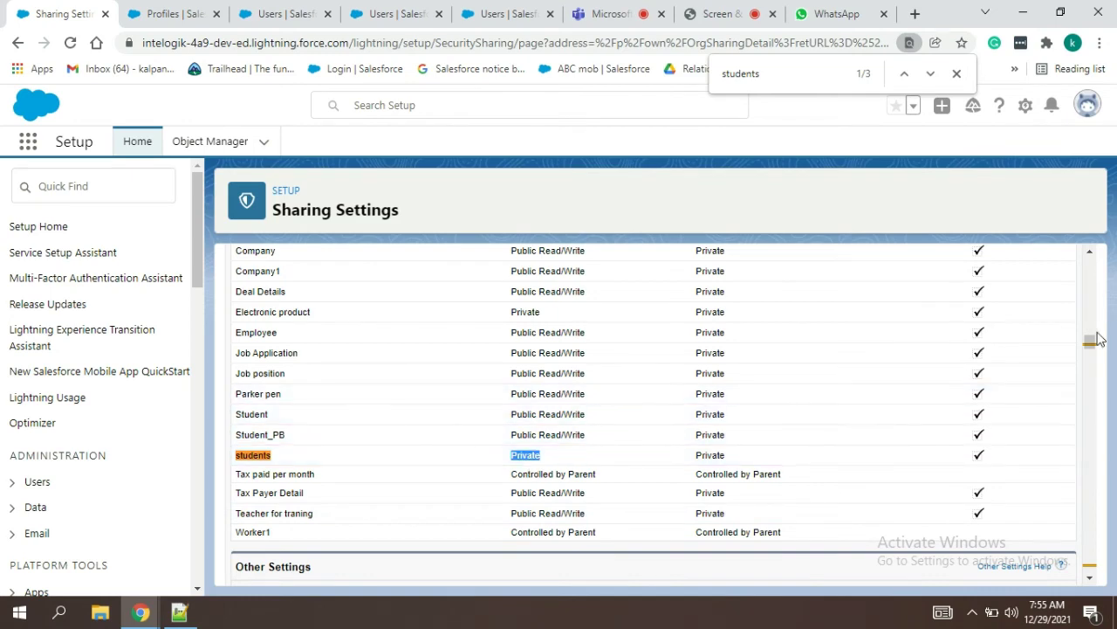
scroll(1093, 323, "up", 1)
scroll(1102, 288, "up", 10)
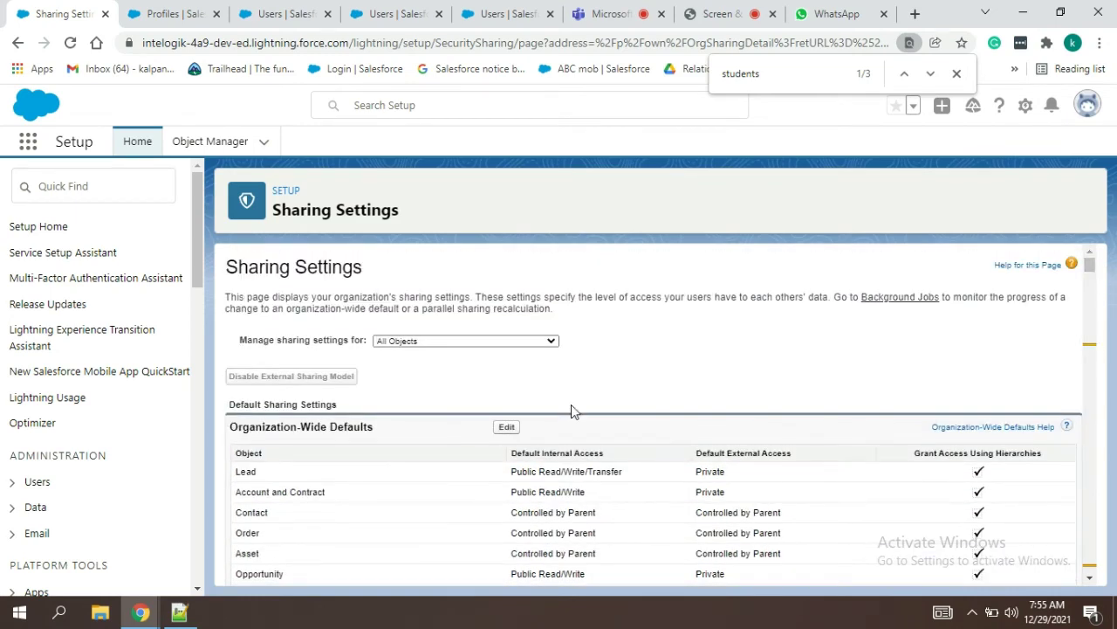
Step: Edit organization-wide defaults, keep students at Private, and cancel without saving
left_click(506, 426)
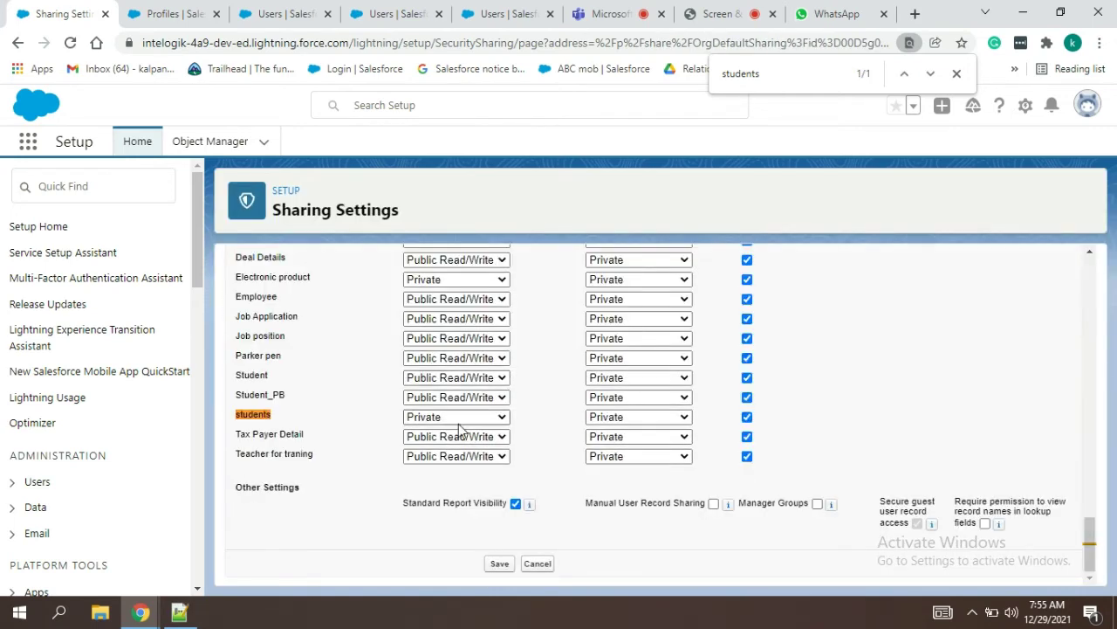
left_click(445, 419)
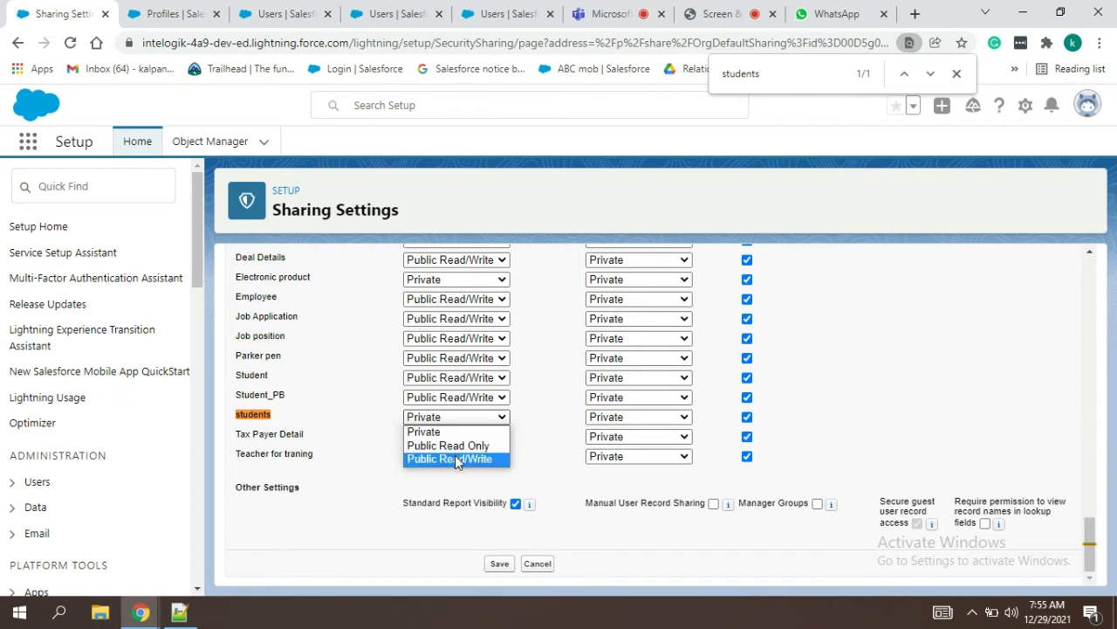
left_click(376, 455)
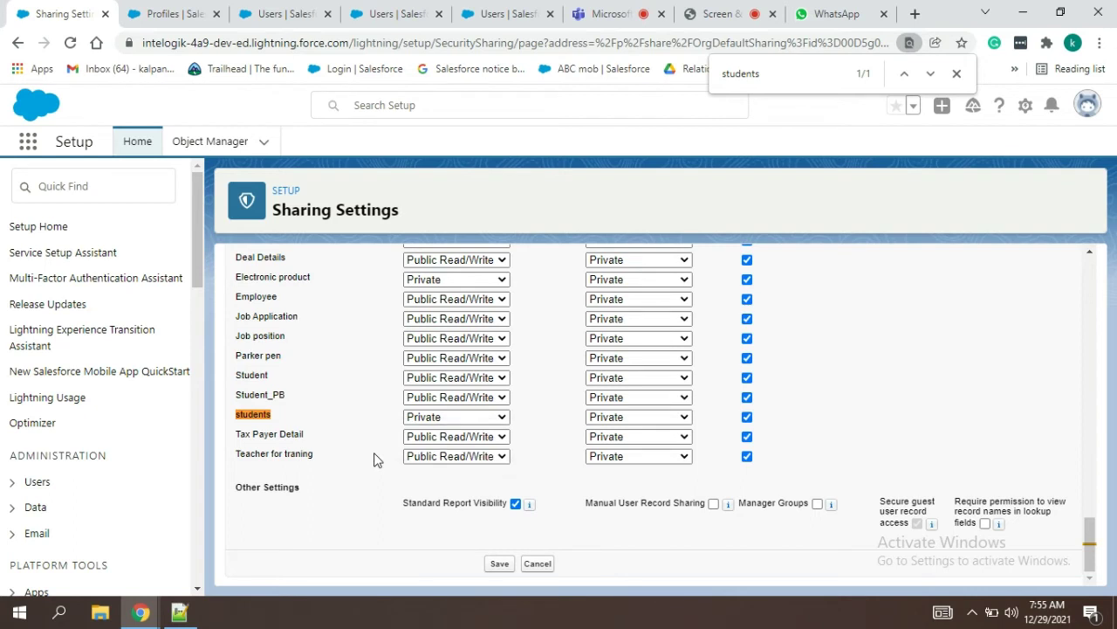
left_click(536, 566)
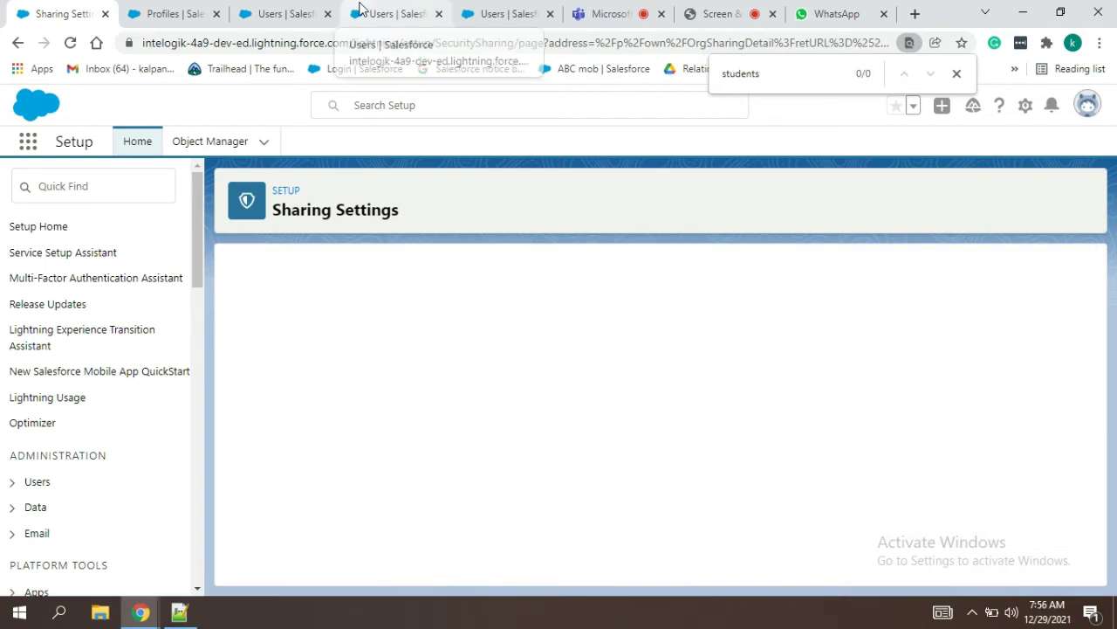
Step: Close the duplicate Users setup tab
left_click(360, 8)
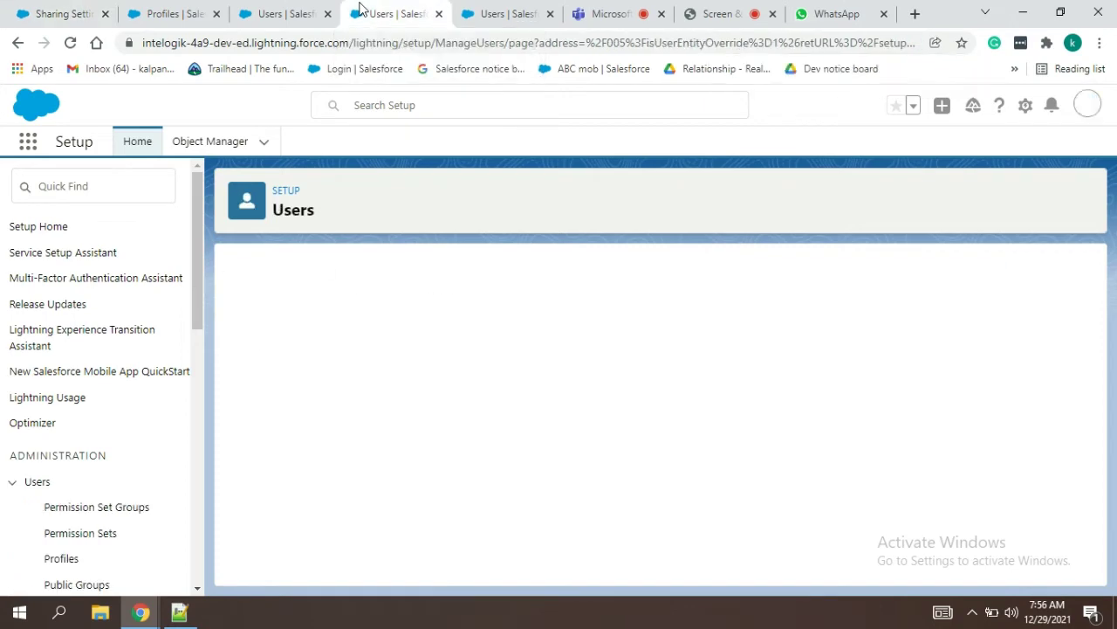
left_click(472, 19)
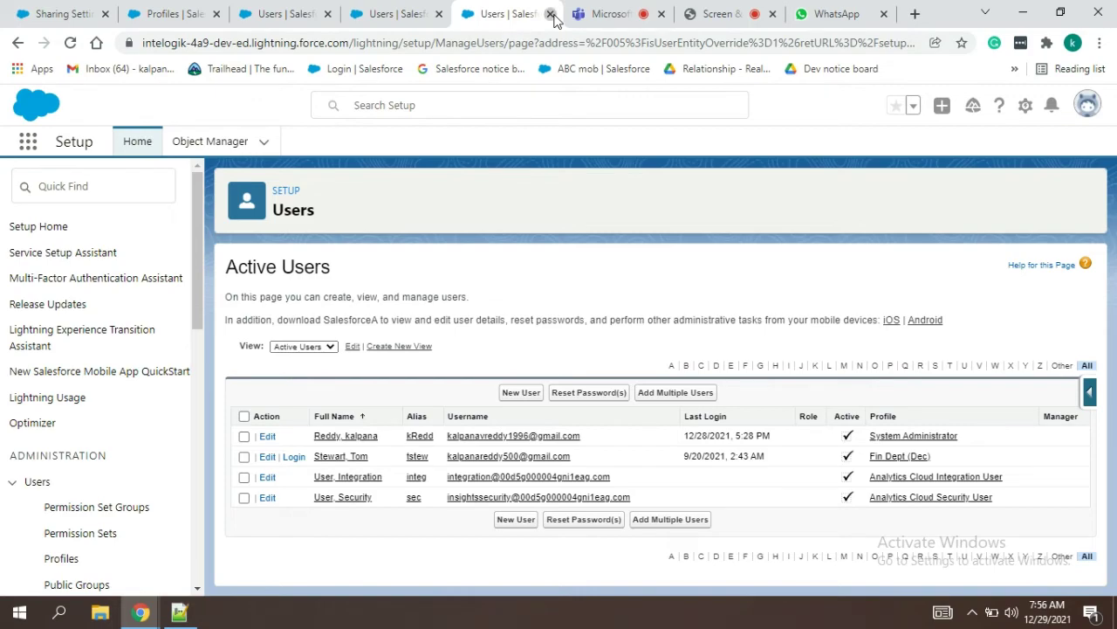
left_click(551, 15)
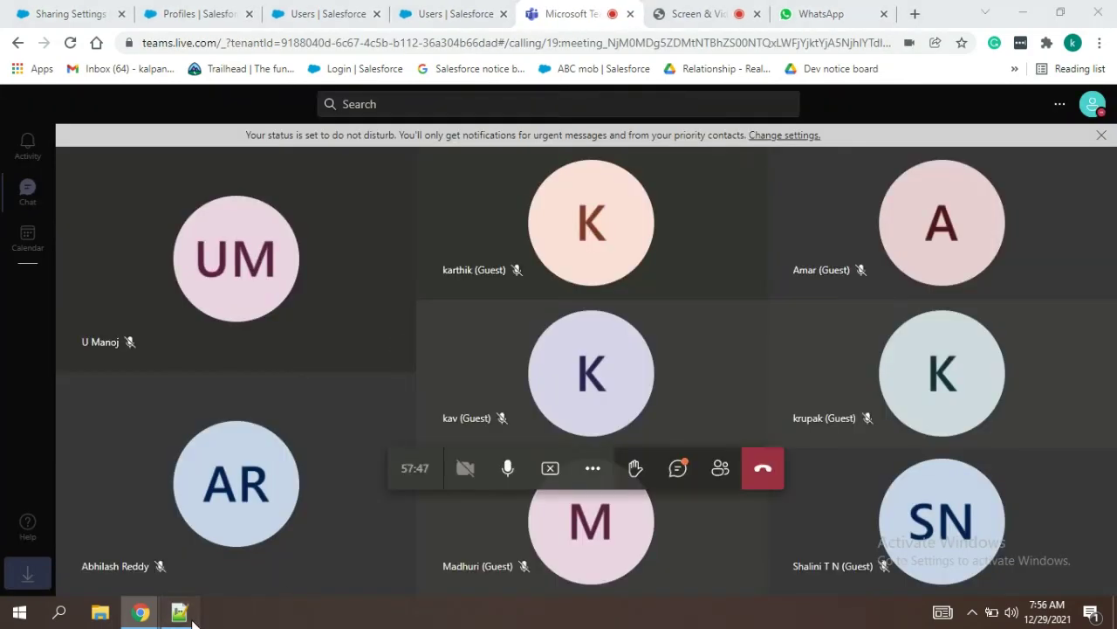
Step: Delete the tom--- and shyam-- placeholder lines from the notes
left_click(180, 612)
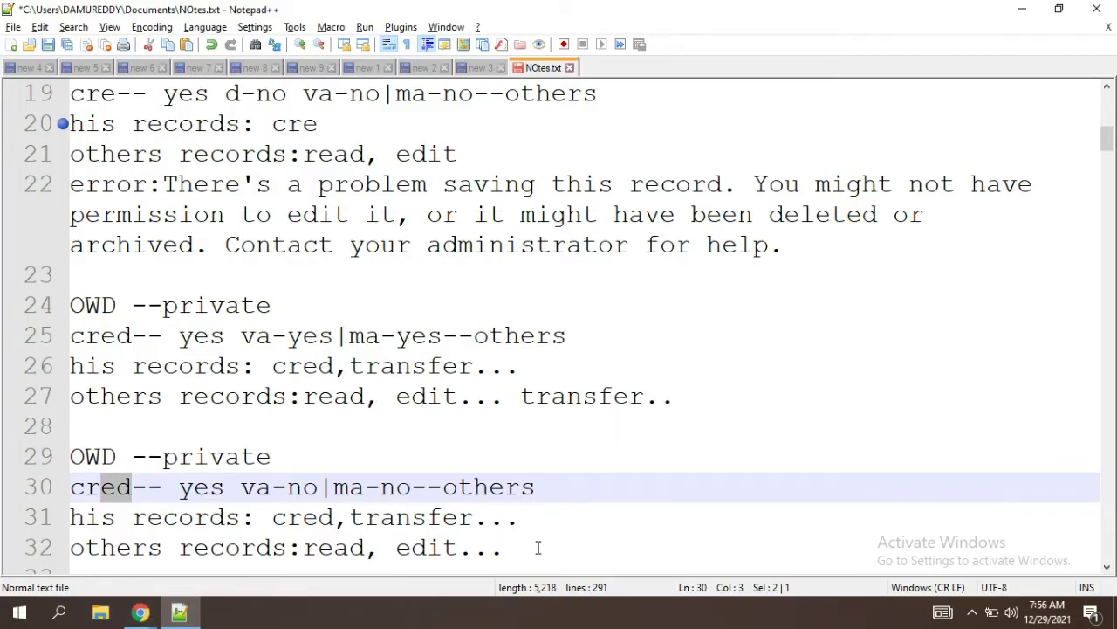
left_click(537, 547)
key("Down")
key("Down")
key("Down")
key("Down")
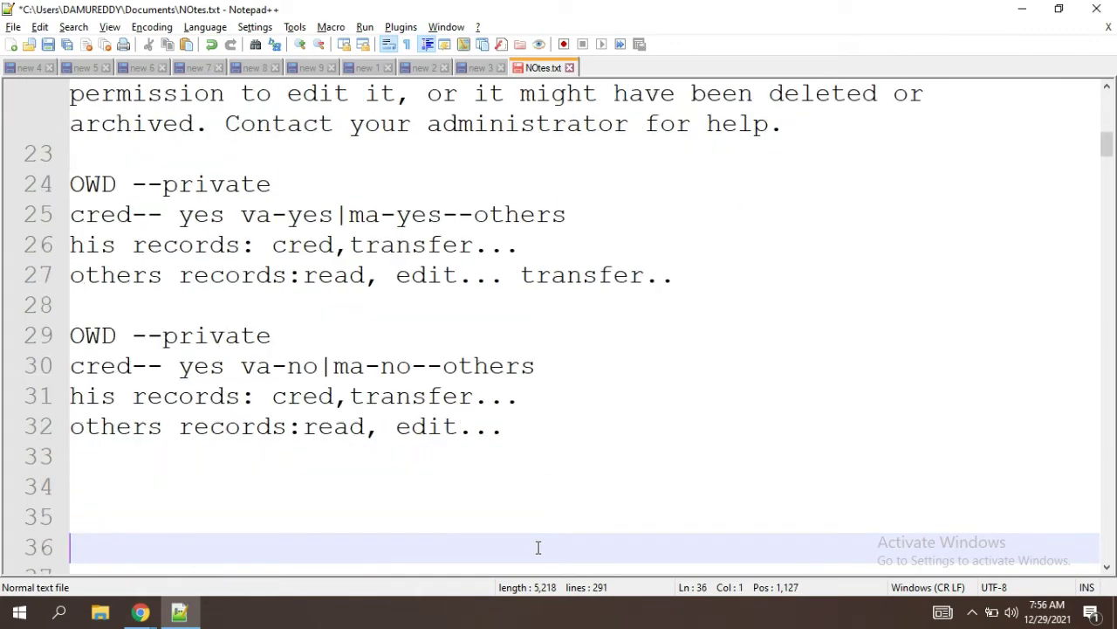
key("Up")
key("Up")
key("Up")
key("Up")
key("Up")
key("Up")
key("Up")
key("Up")
key("Up")
key("Up")
key("Up")
key("Up")
key("Up")
key("Up")
key("Up")
key("Up")
key("Up")
key("Up")
key("Up")
key("Up")
key("Up")
key("Up")
key("Up")
key("Up")
key("Up")
key("Up")
key("Up")
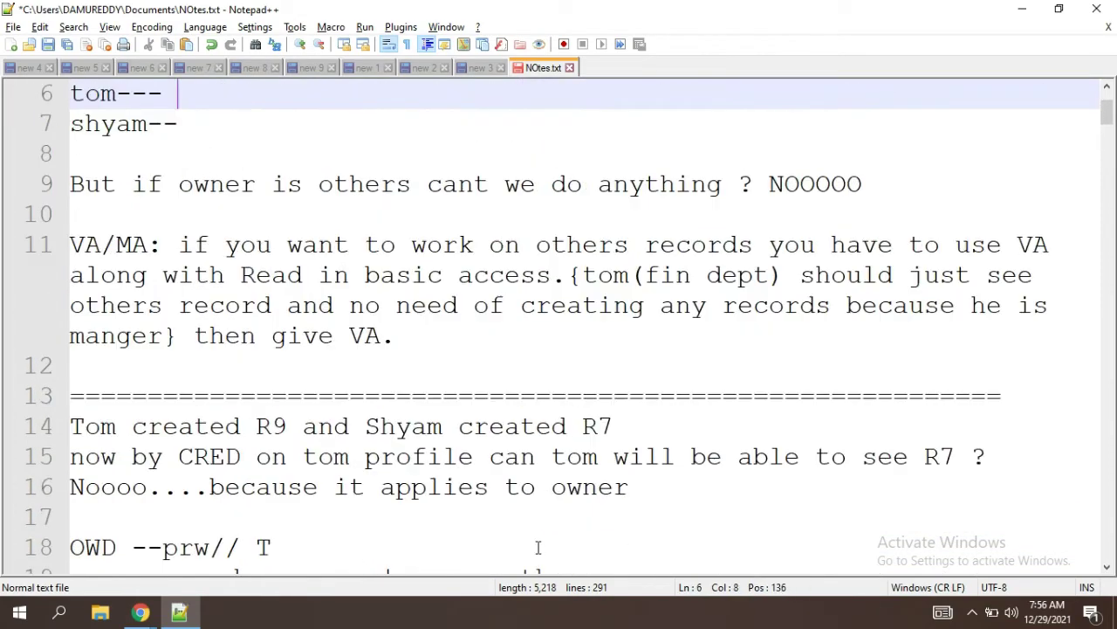
key("Home")
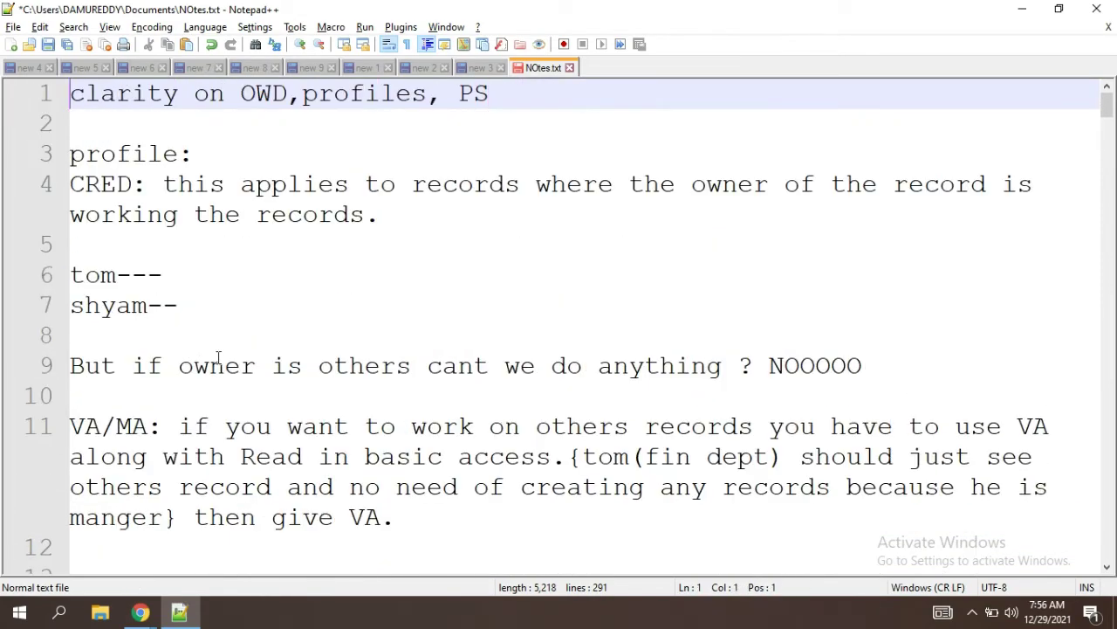
left_click_drag(186, 306, 40, 259)
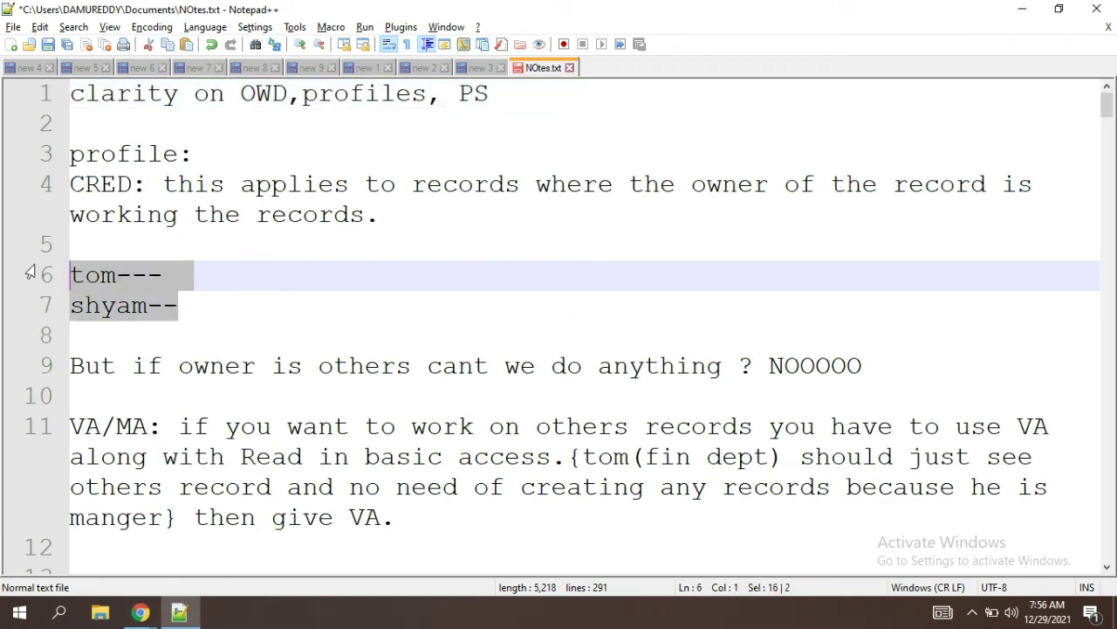
key("BackSpace")
key("BackSpace")
key("BackSpace")
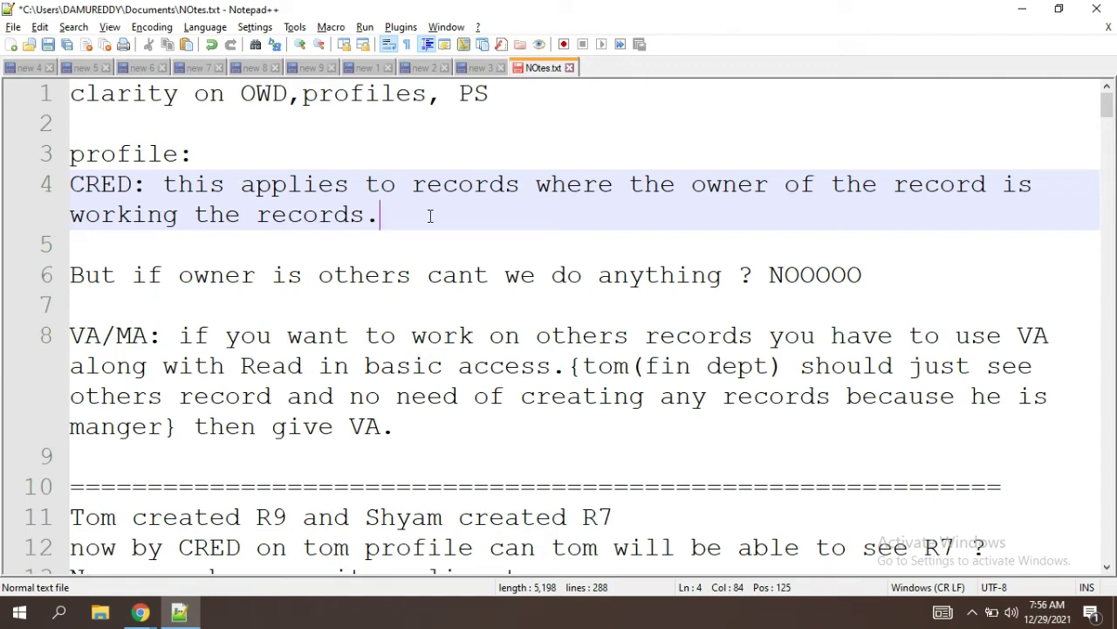
Step: Highlight the CRED explanation, the NOOOOO answer, and the VA/MA label in the notes
left_click_drag(381, 222, 210, 214)
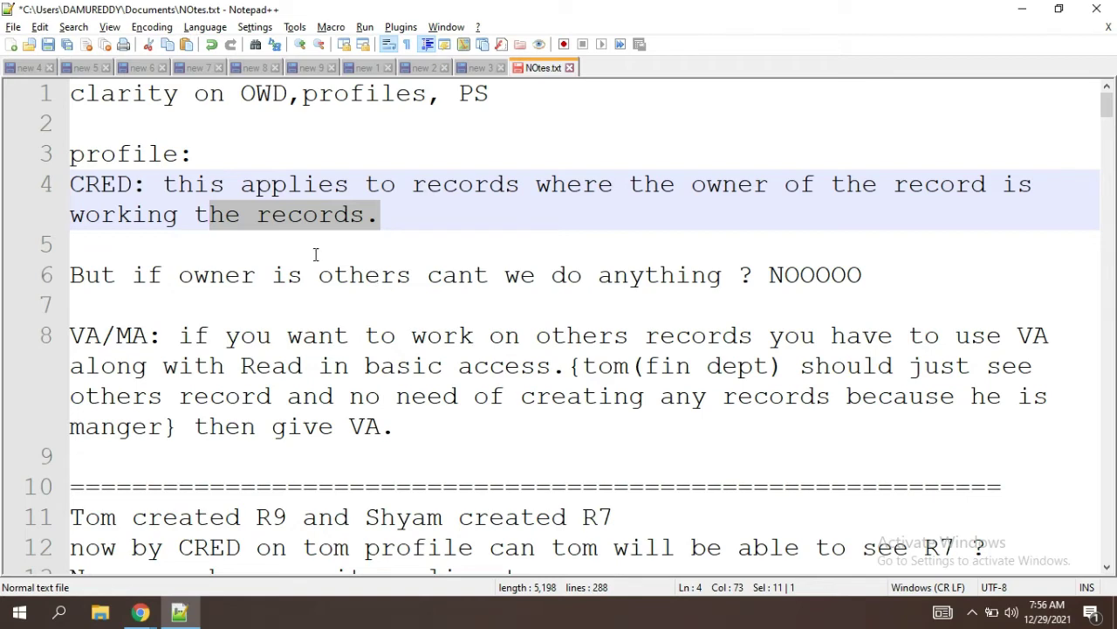
left_click_drag(156, 191, 70, 186)
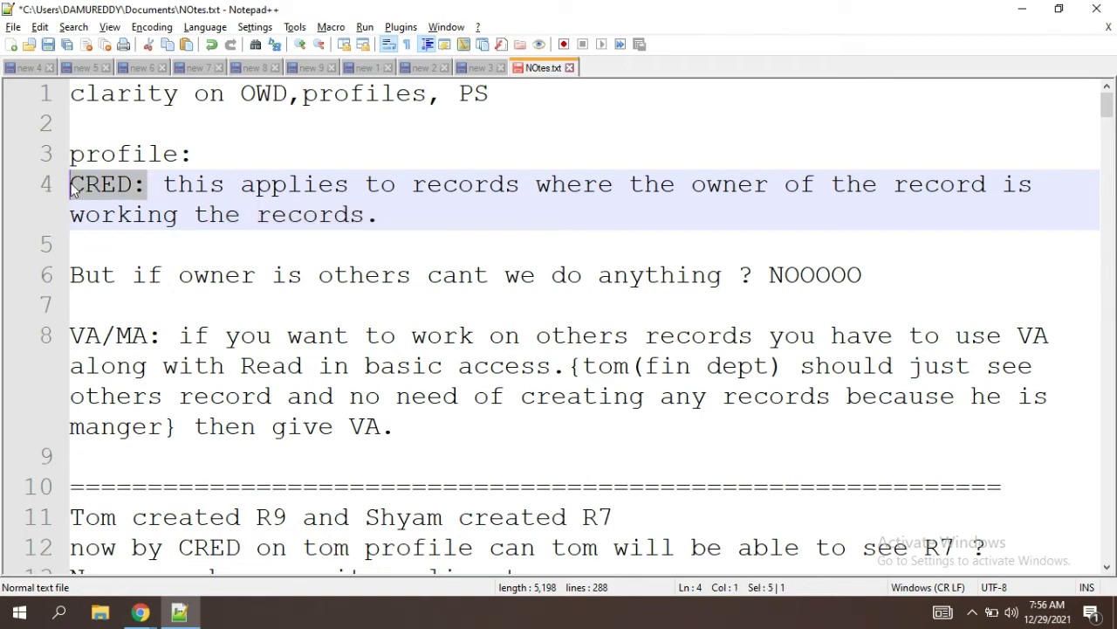
double_click(822, 276)
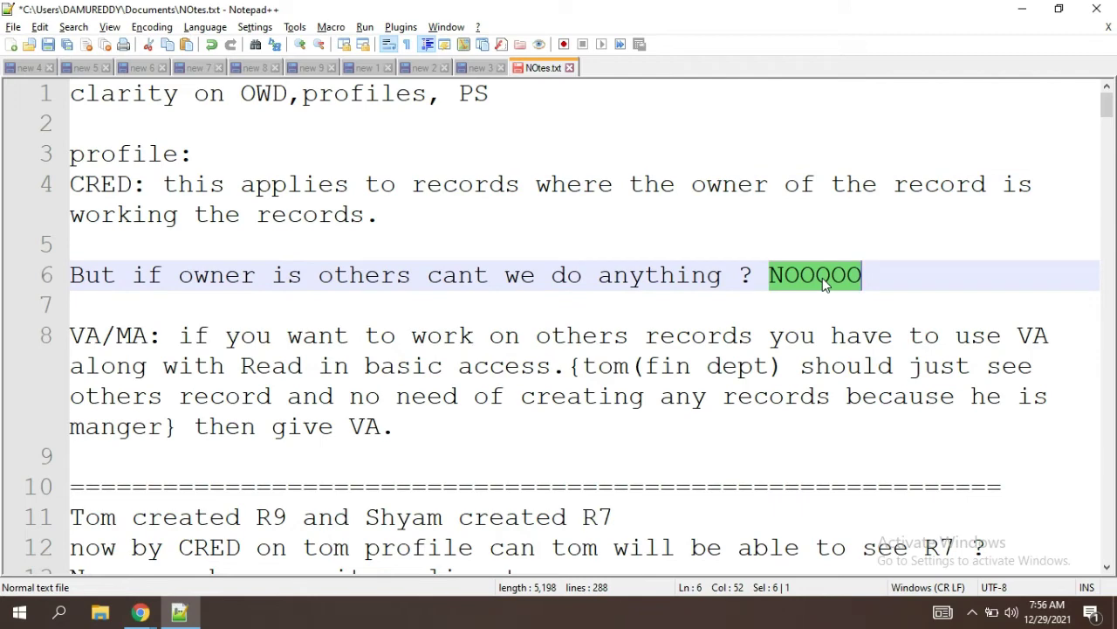
left_click(457, 246)
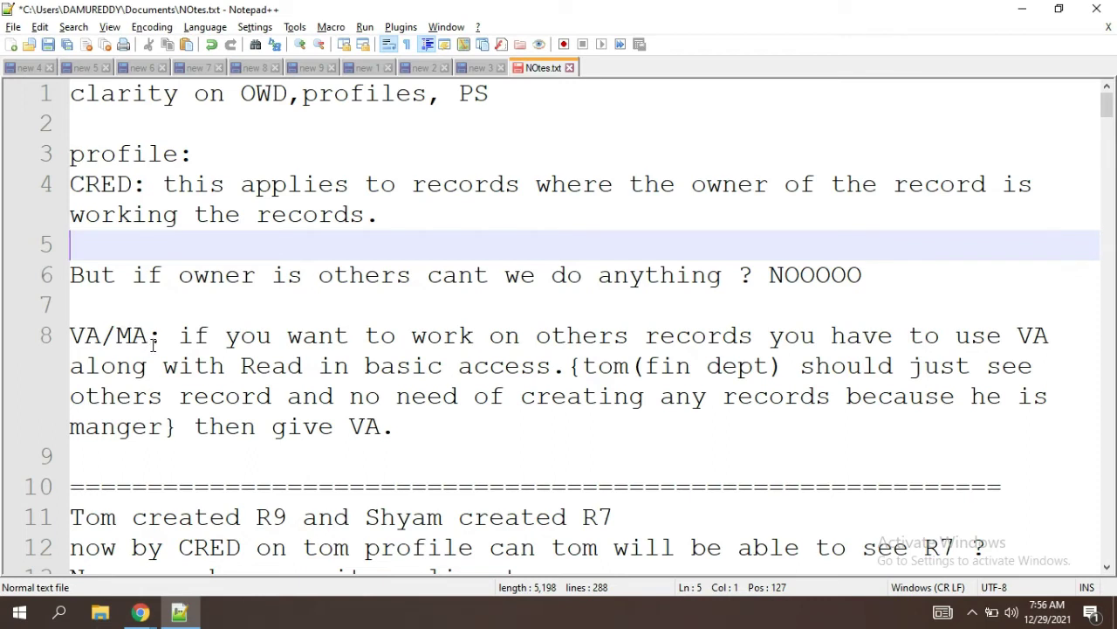
left_click_drag(153, 341, 42, 348)
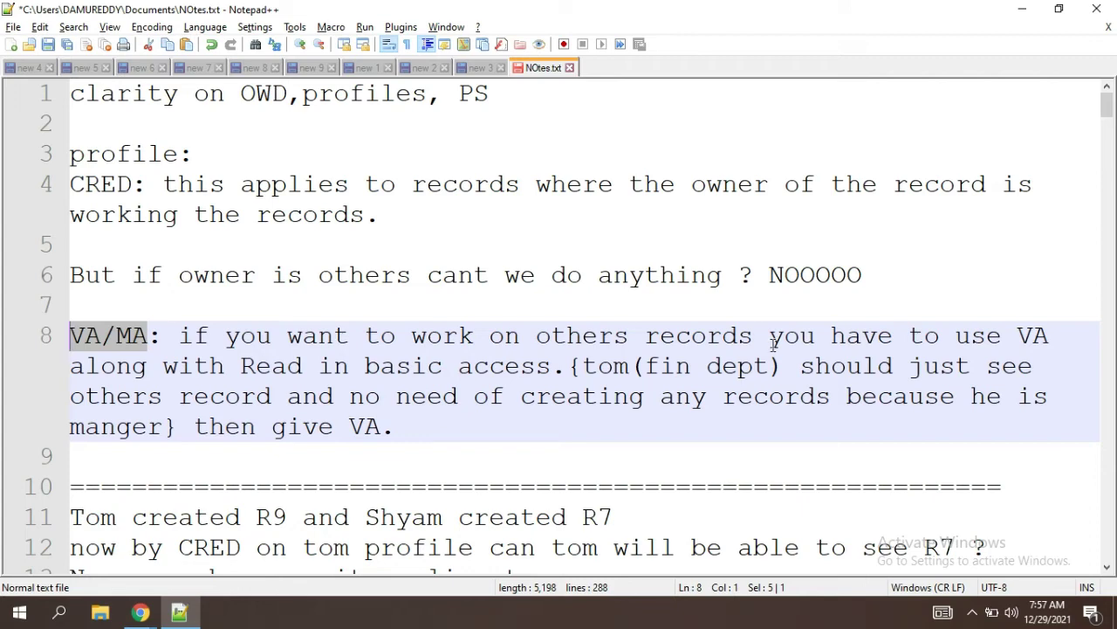
left_click(614, 449)
Step: Scroll to the license questions and highlight the profile license question's No answer
key("Down")
key("Down")
key("Down")
key("Down")
key("Down")
key("Down")
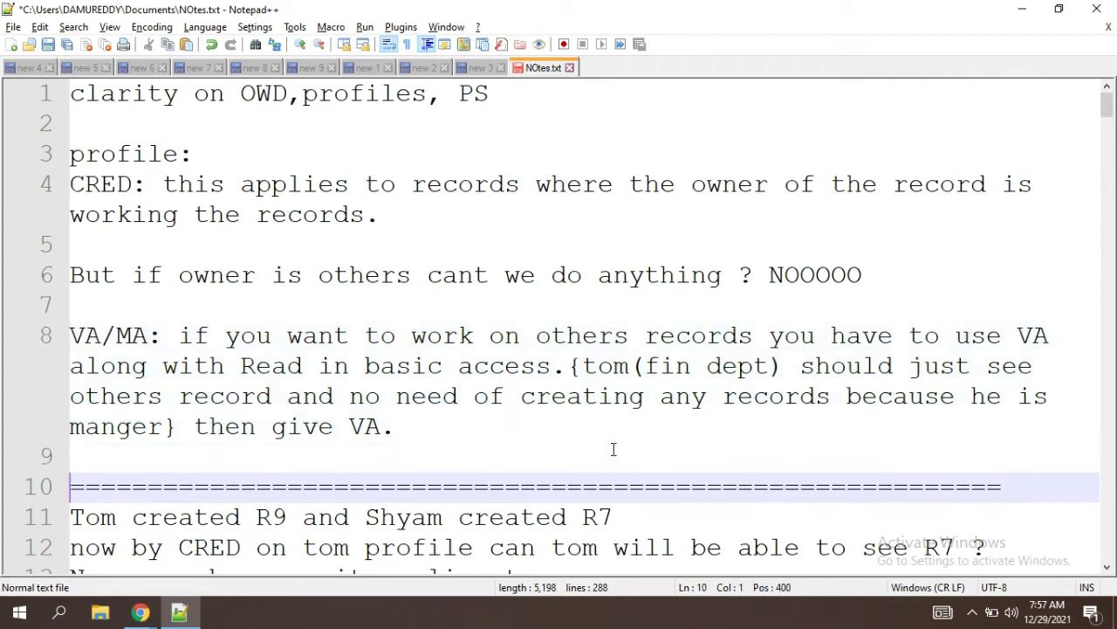
key("Down")
key("Down")
key("Down")
key("Down")
key("Down")
key("Down")
key("Down")
key("Down")
key("Down")
key("Down")
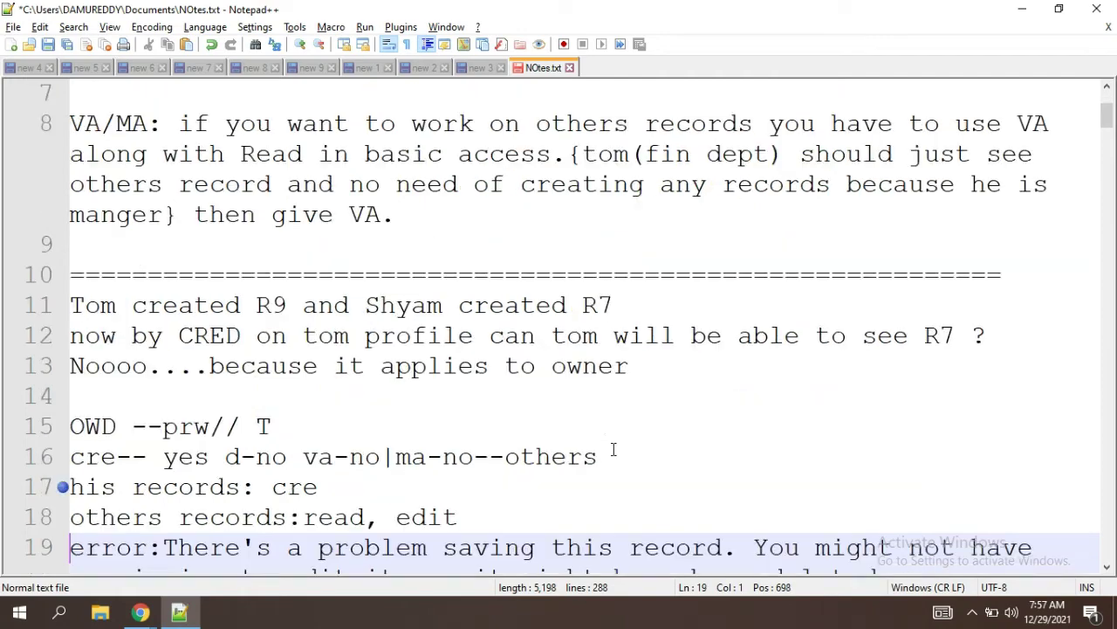
key("Down")
key("Down")
key("Down")
key("Down")
key("Down")
key("Down")
key("Down")
key("Down")
key("Down")
key("Down")
key("Down")
key("Down")
key("Down")
key("Down")
key("Down")
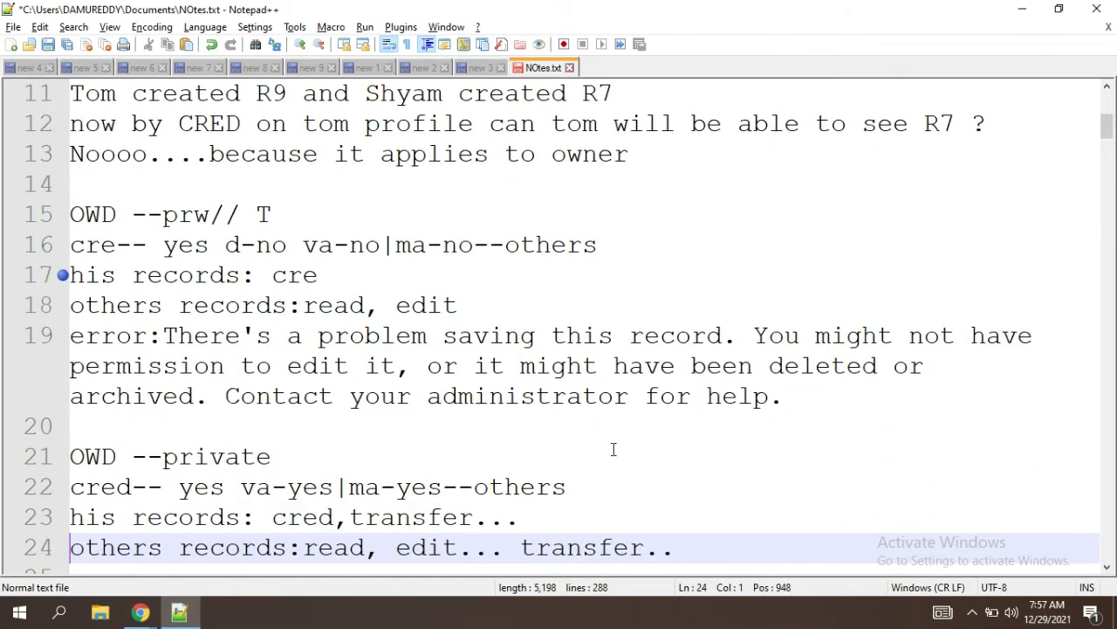
key("Down")
key("Down")
key("Down")
key("Down")
key("Down")
key("Down")
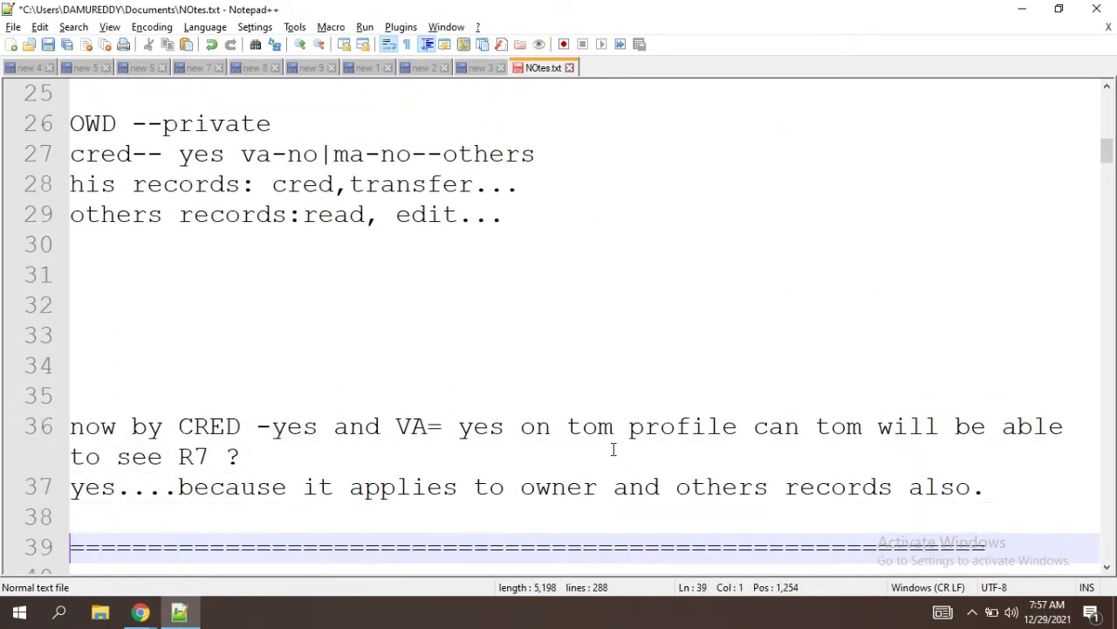
key("Down")
key("Down")
key("Down")
key("Down")
key("Down")
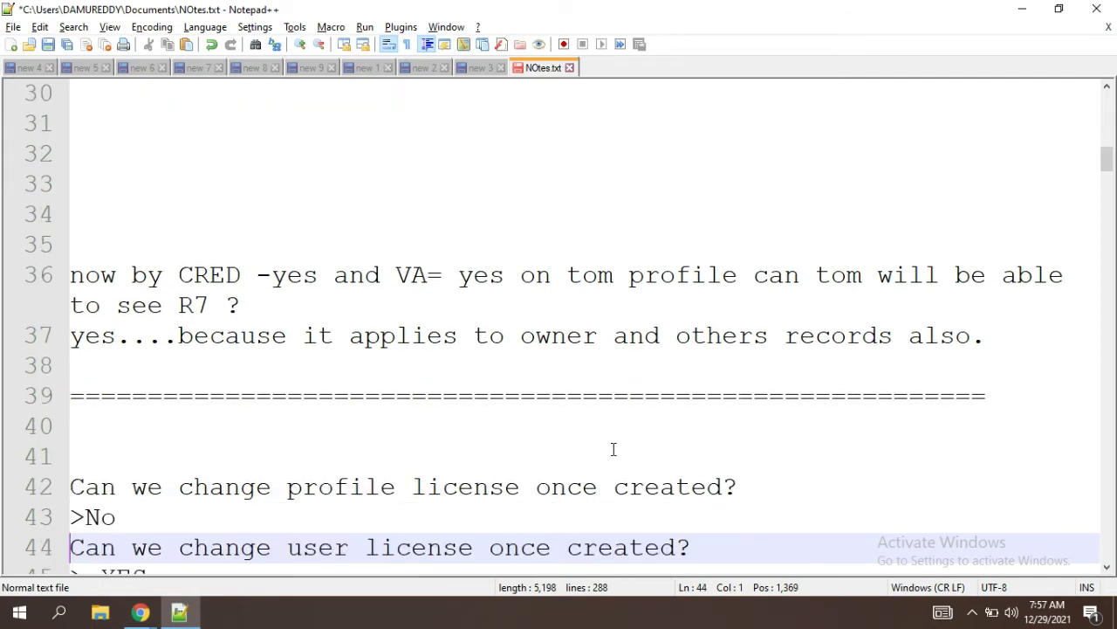
key("Down")
key("Down")
key("Down")
key("Down")
key("Down")
key("Down")
key("Down")
key("Down")
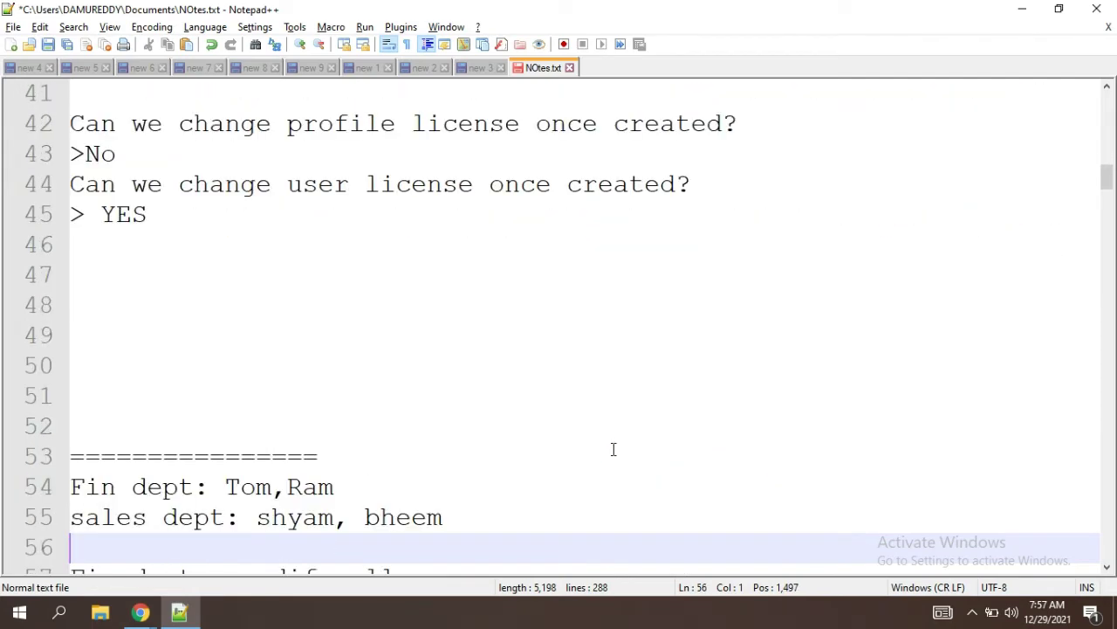
key("Up")
key("Up")
key("Up")
key("Up")
key("Up")
key("Up")
key("Up")
key("Up")
key("Up")
key("Up")
key("Up")
key("Up")
key("Up")
key("Up")
key("Up")
key("Up")
key("Up")
key("Up")
key("Up")
key("Up")
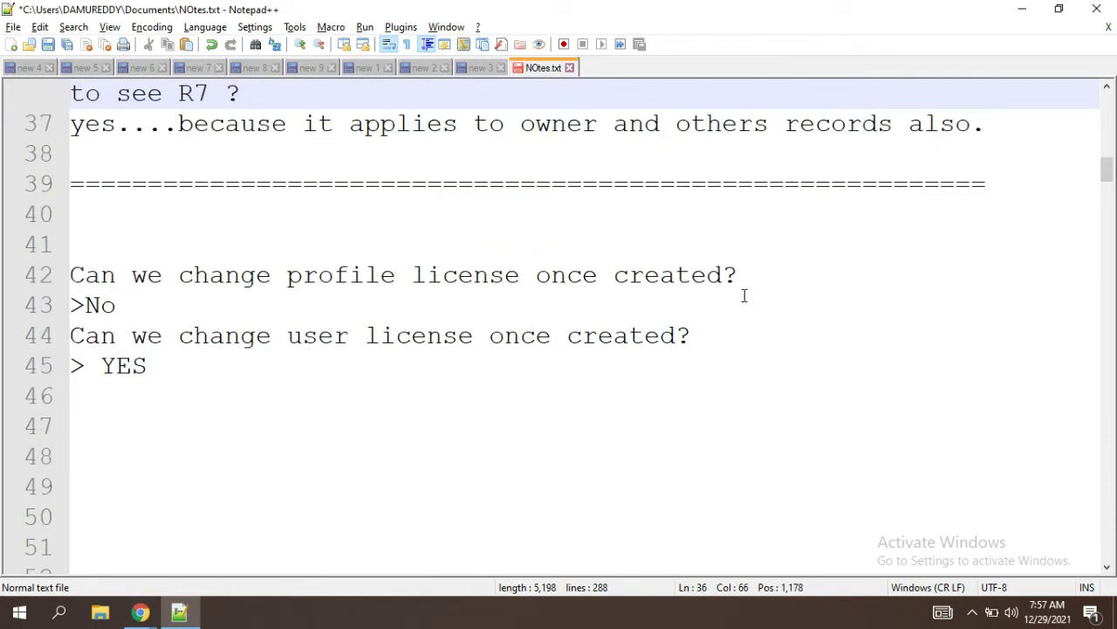
left_click_drag(743, 297, 212, 277)
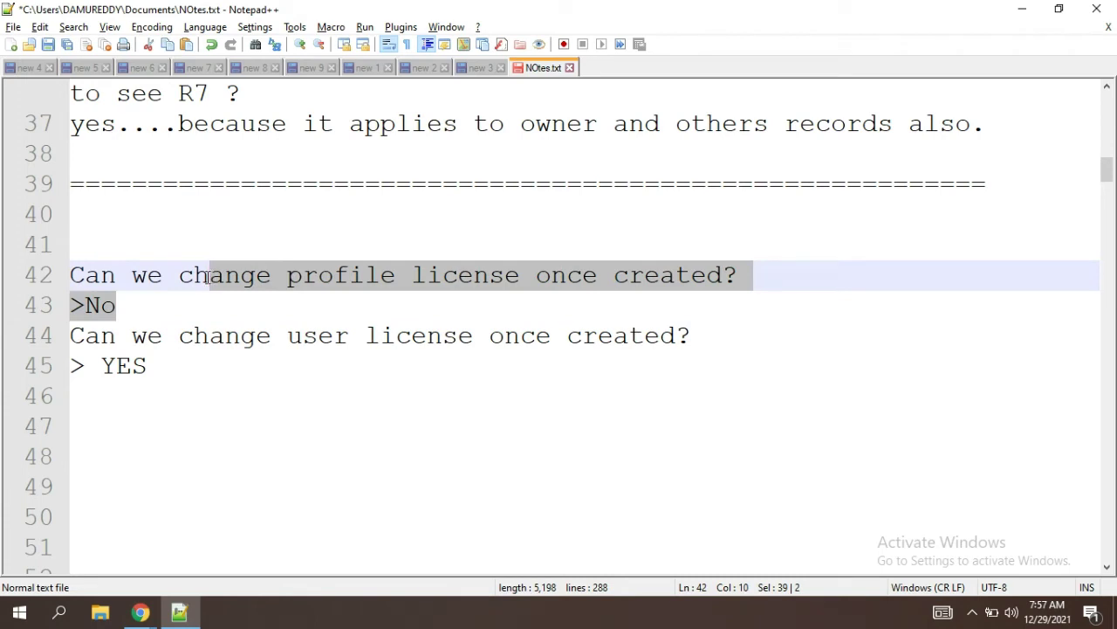
left_click(130, 325)
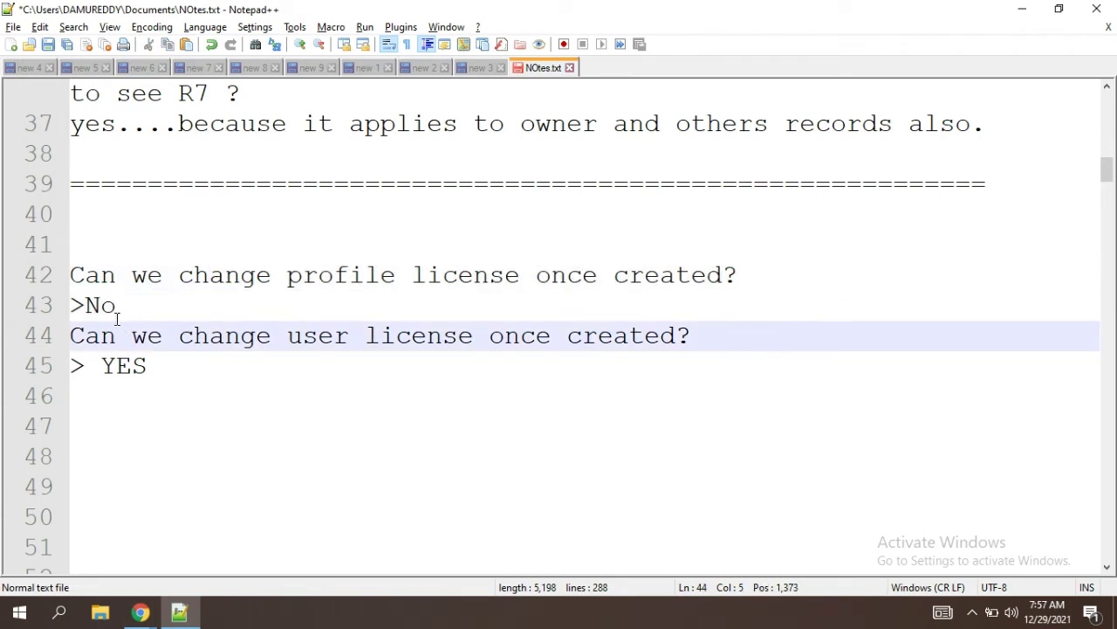
left_click(117, 318)
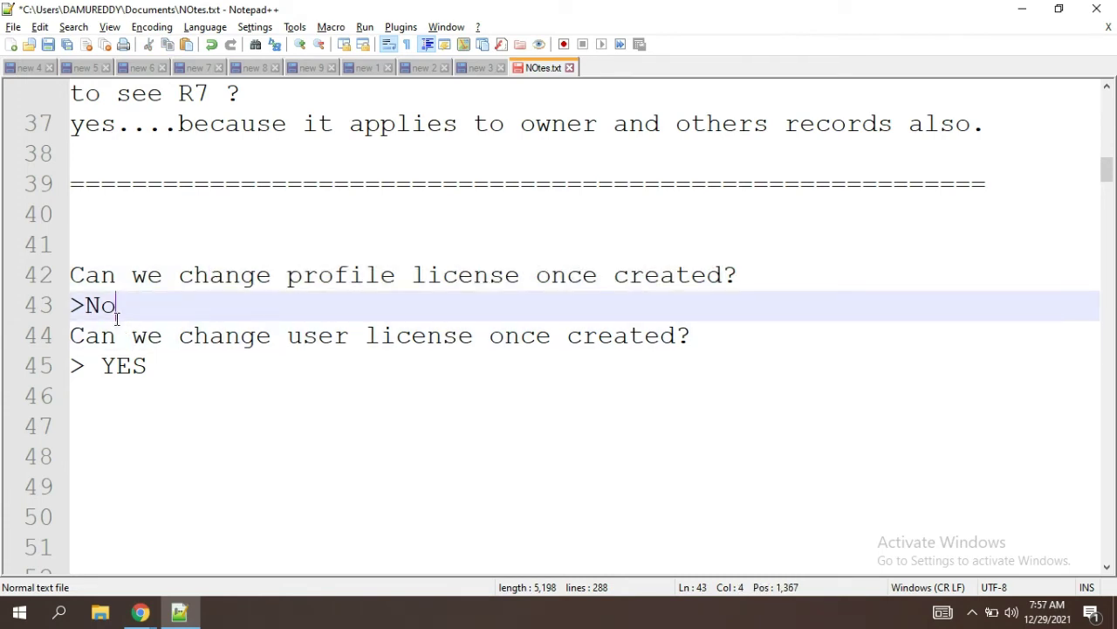
key("alt+Tab")
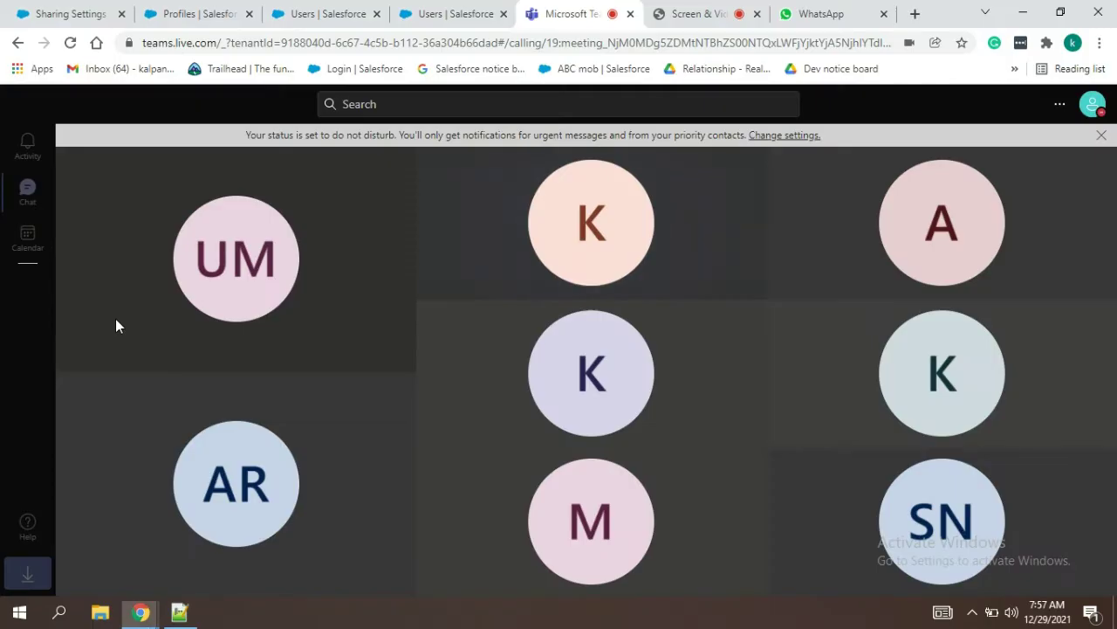
Step: Open the Fin Dept (Dec) profile in edit mode from the Profiles page
left_click(216, 7)
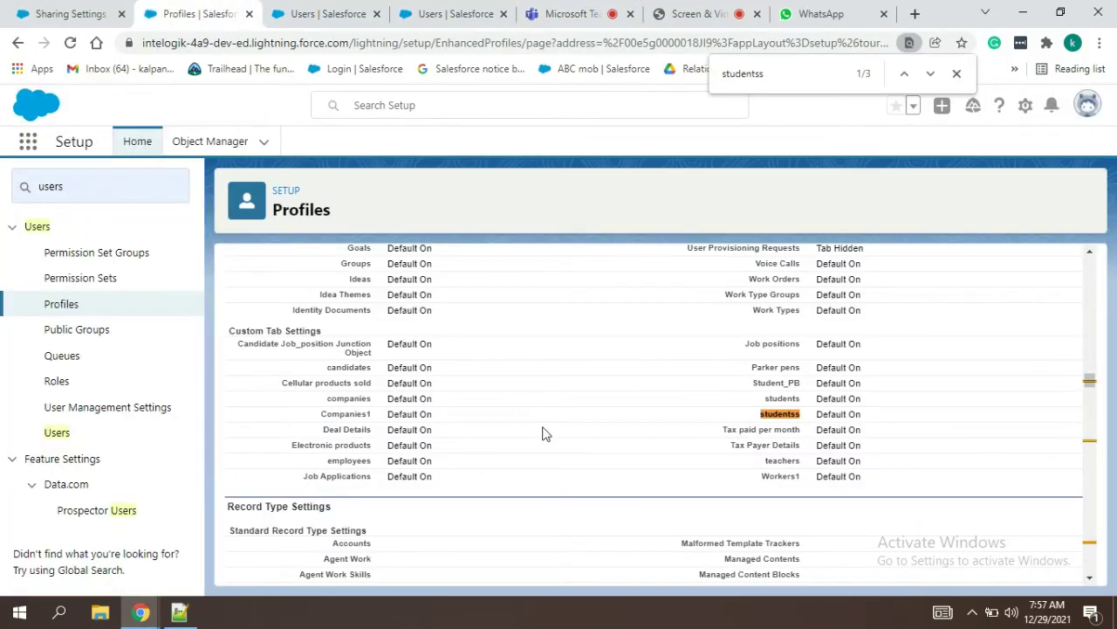
left_click_drag(1090, 382, 1104, 252)
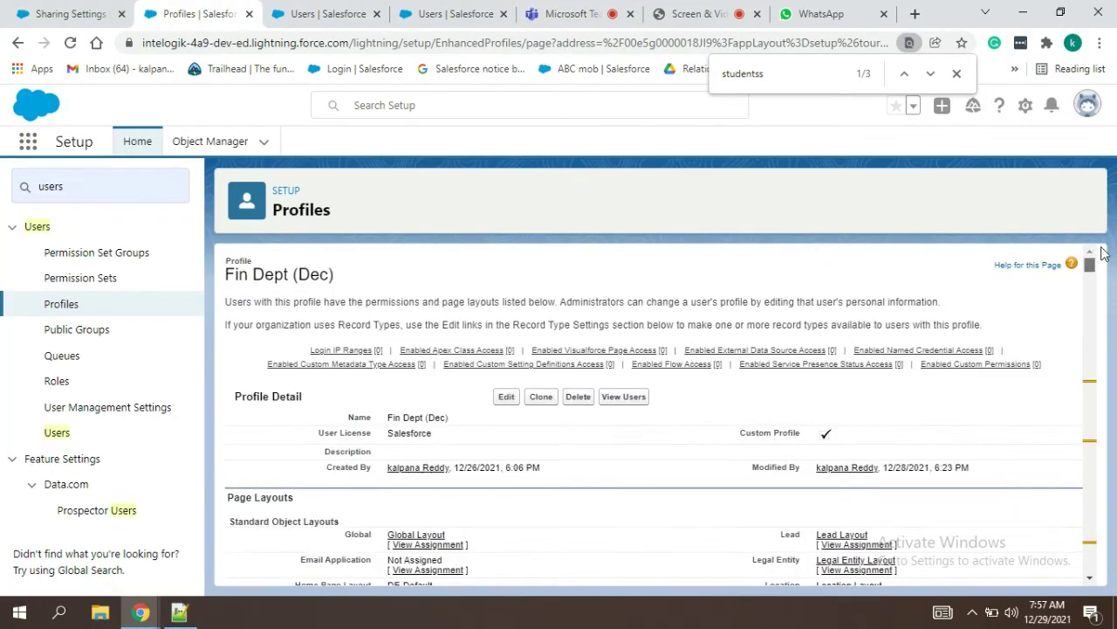
left_click(504, 402)
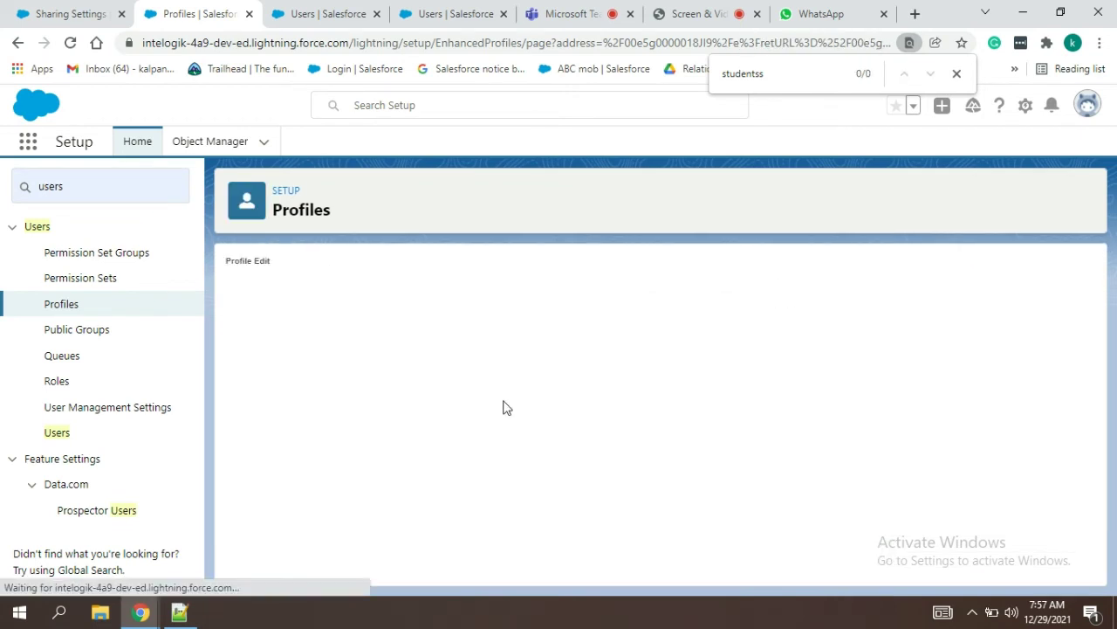
key("Return")
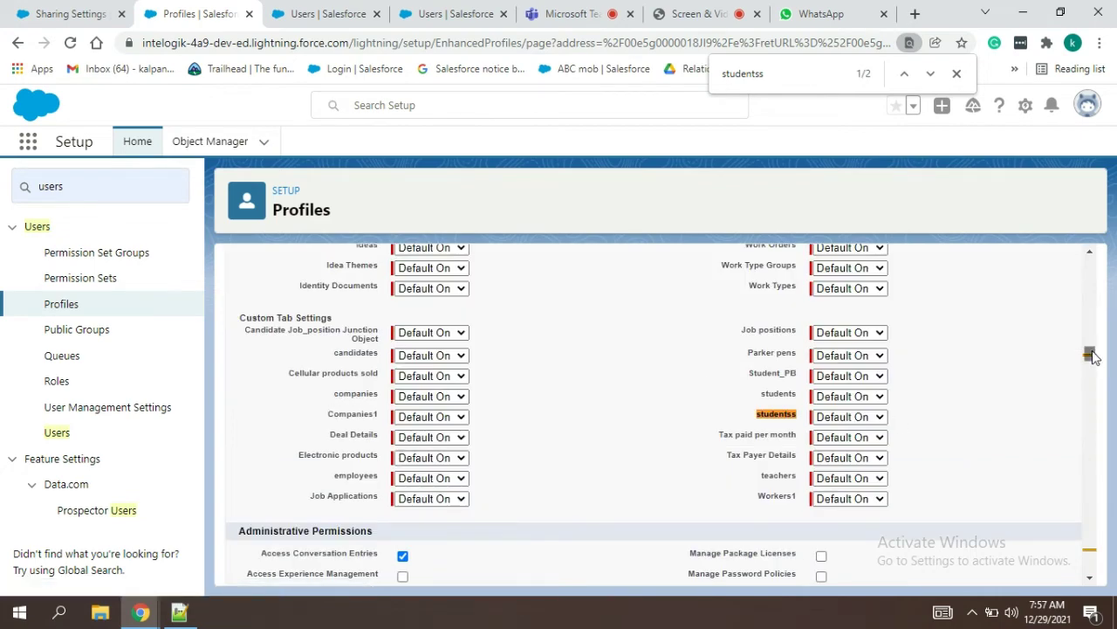
left_click_drag(1089, 354, 1090, 250)
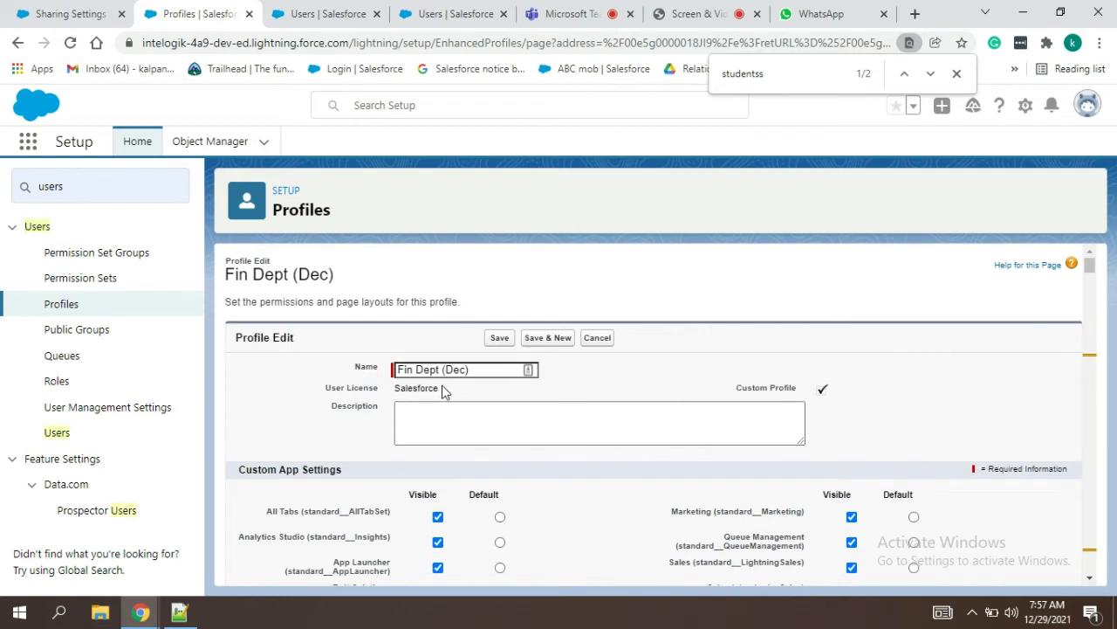
Step: Highlight the profile's read-only User License value, Salesforce
left_click_drag(442, 392, 312, 393)
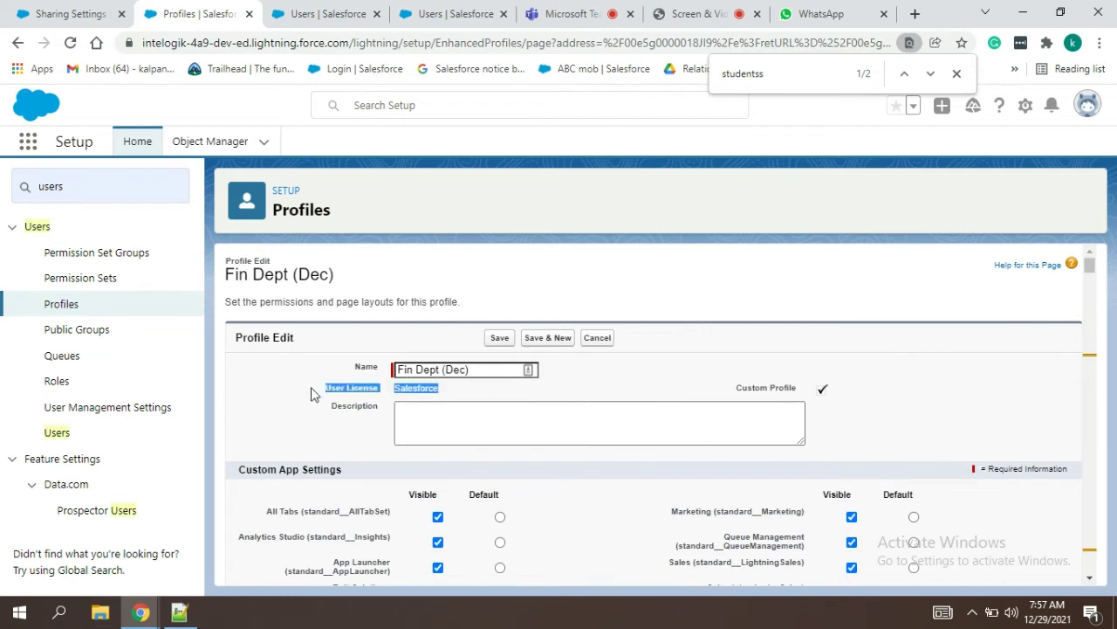
left_click(668, 399)
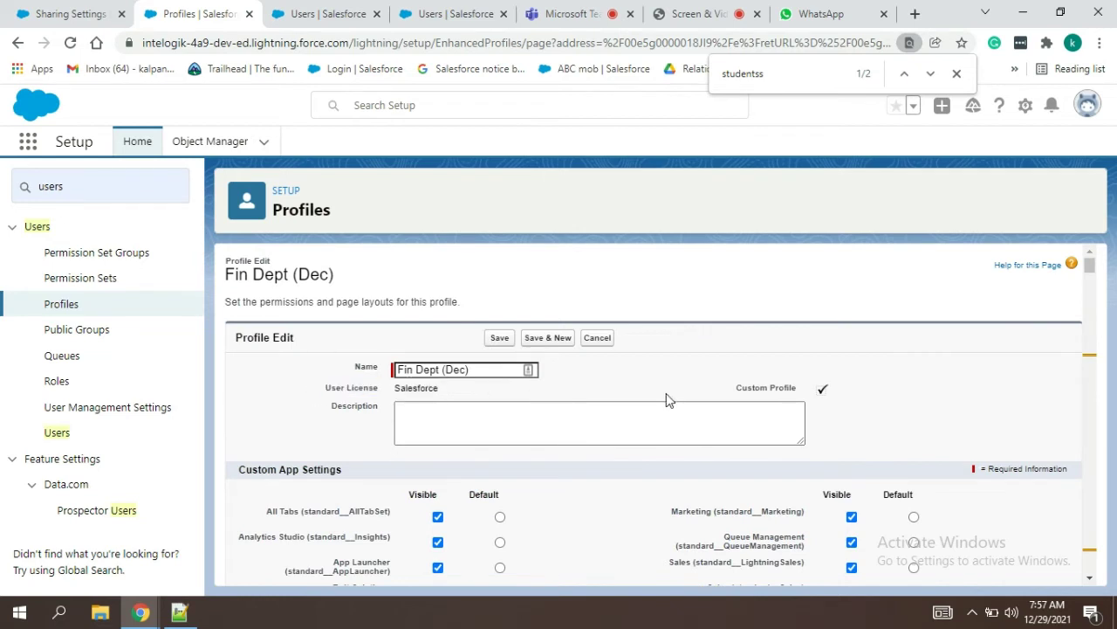
double_click(434, 390)
left_click_drag(436, 389, 411, 390)
left_click(444, 395)
key("alt+Tab")
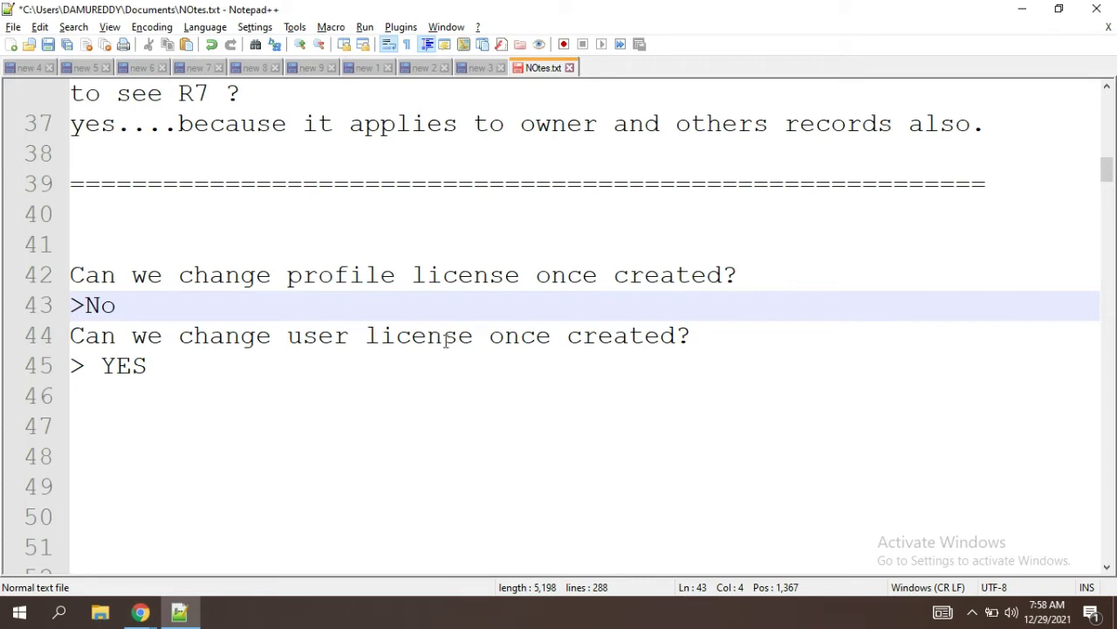
key("alt+Tab")
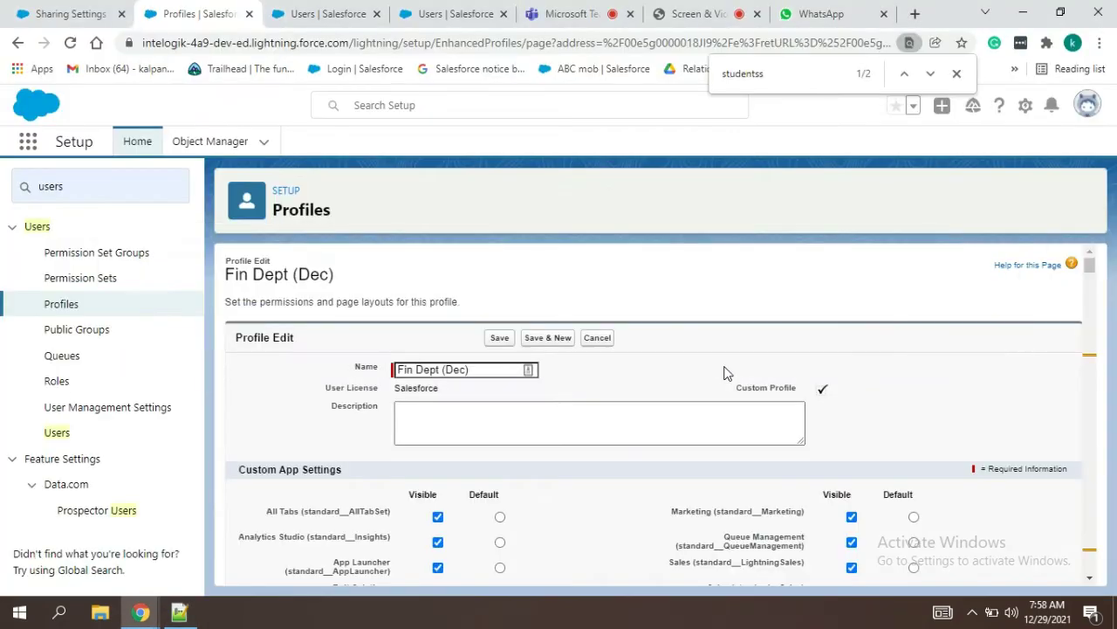
Step: Edit the finance user, check User License options keeping Salesforce, then cancel
left_click(307, 16)
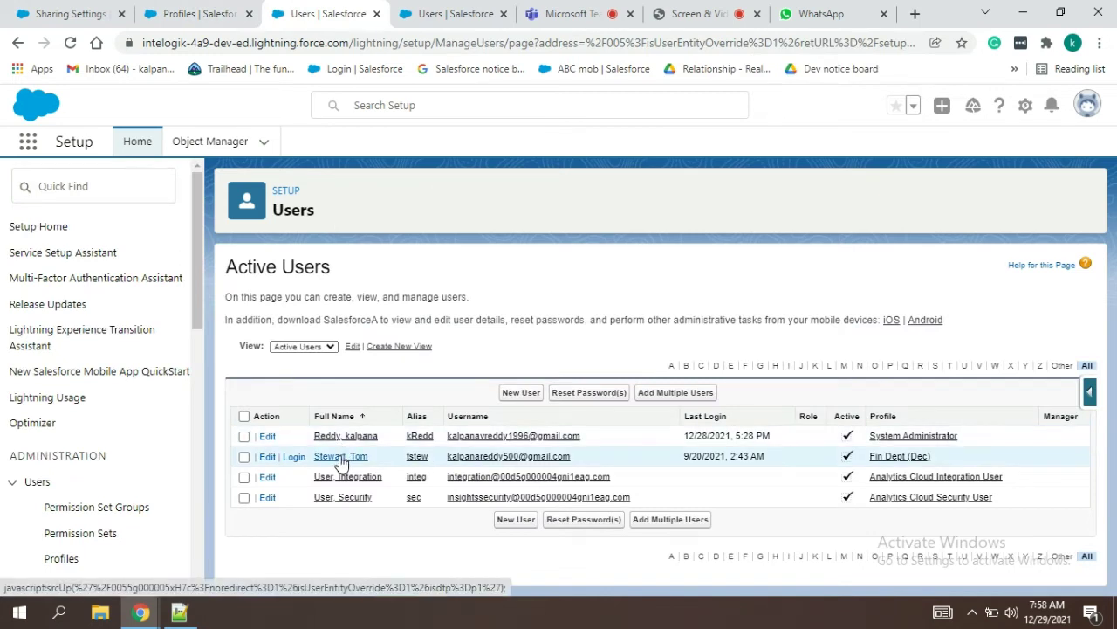
left_click(267, 458)
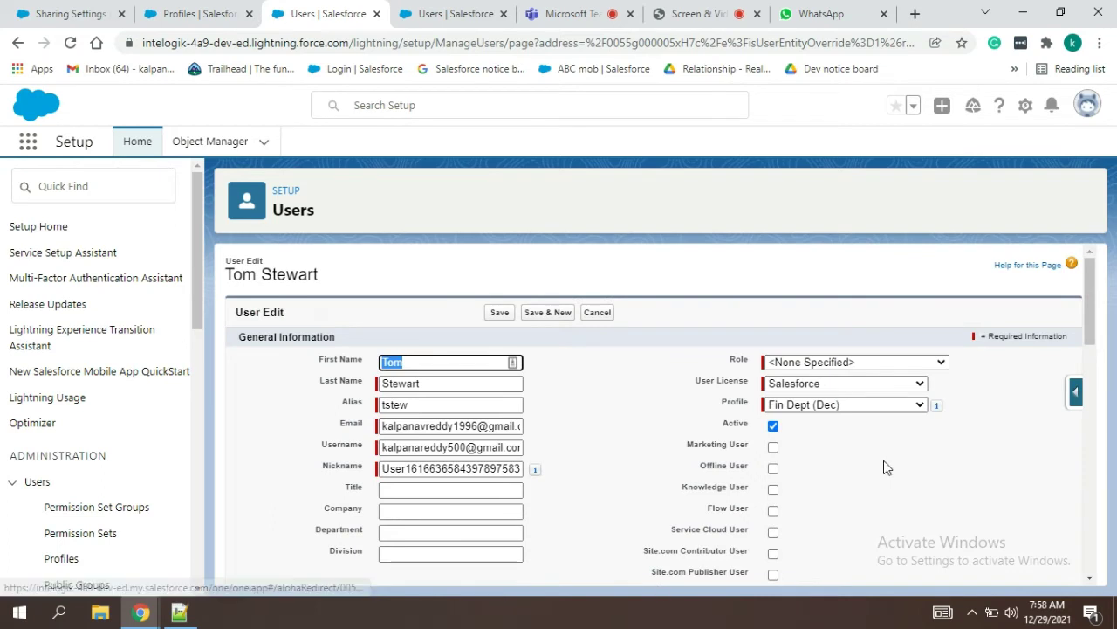
left_click(840, 389)
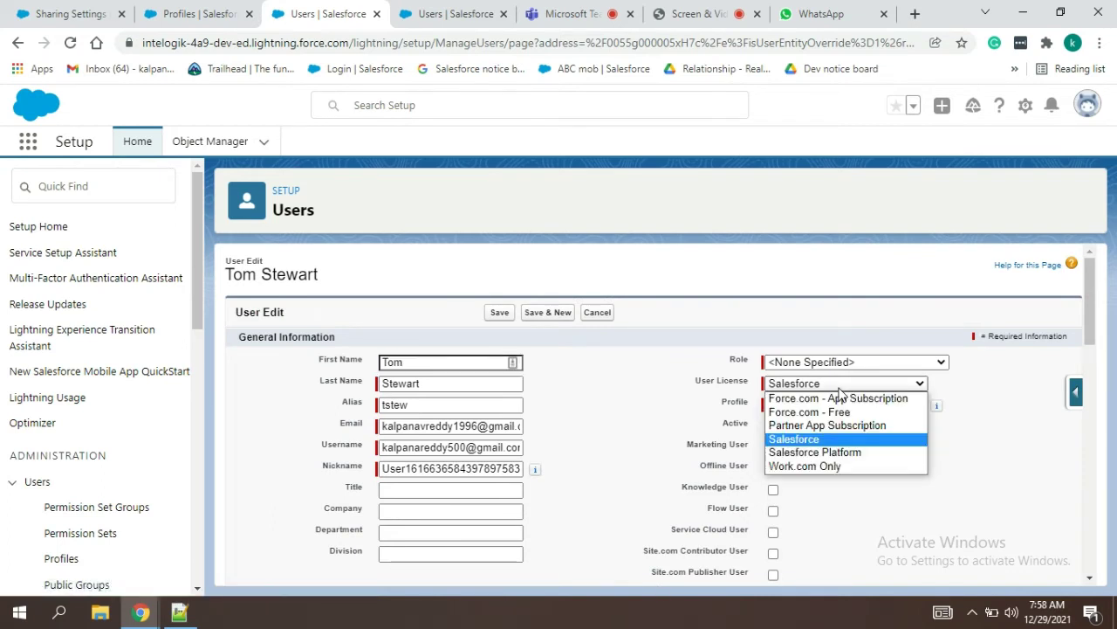
left_click(660, 412)
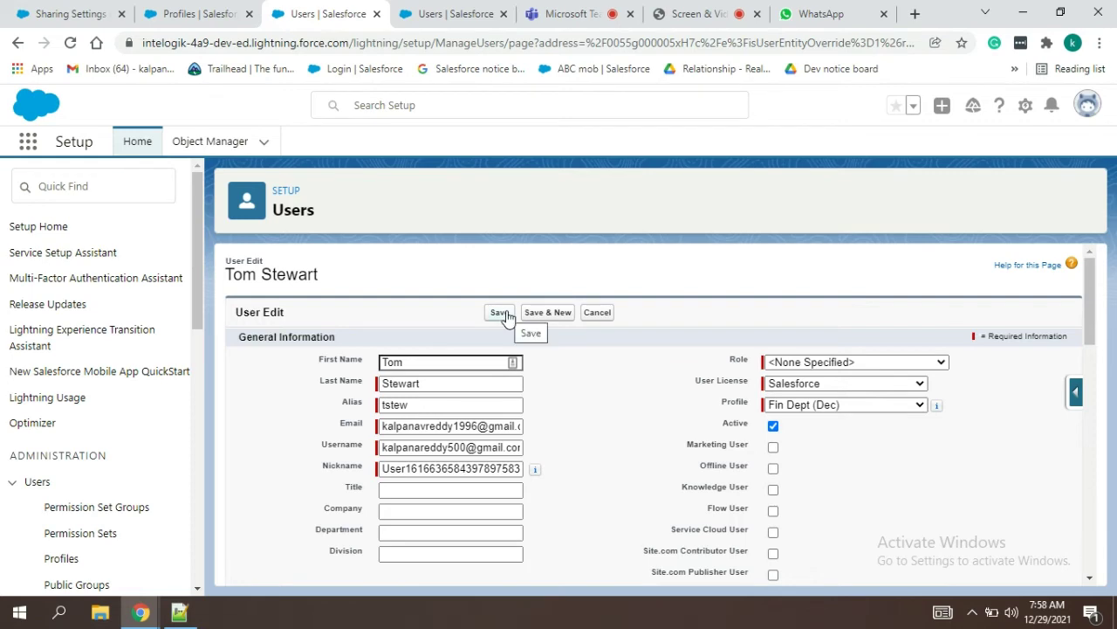
left_click(601, 314)
Step: Walk through the Fin dept member names, modify all: yes line, and options A and B
key("alt+Tab")
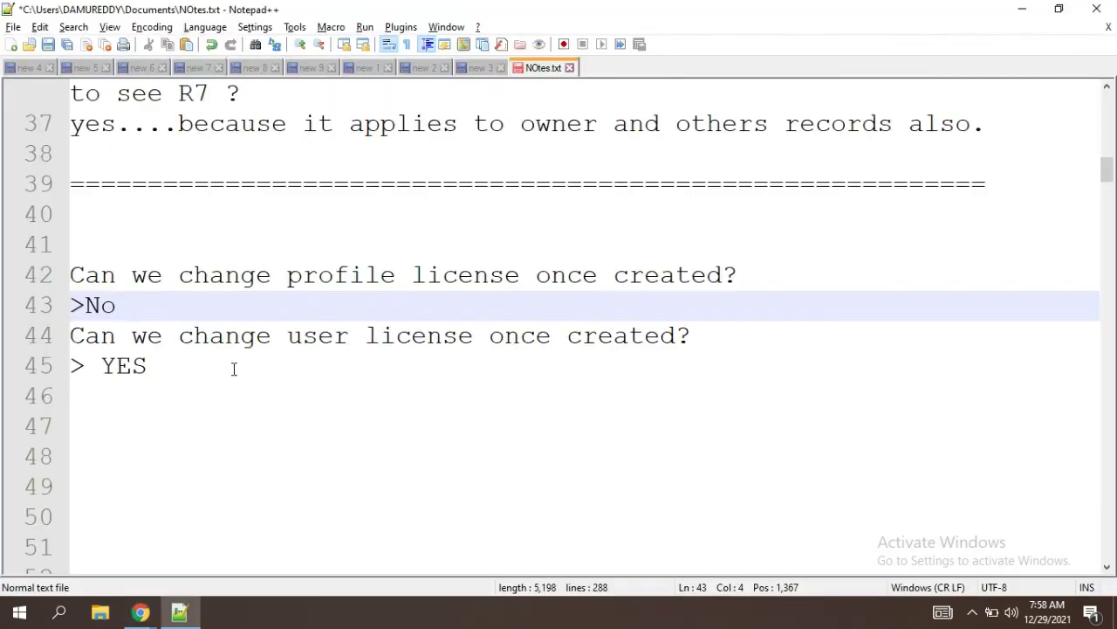
left_click(234, 369)
key("Down")
key("Down")
key("Down")
key("Down")
key("Down")
key("Down")
key("Down")
key("Down")
key("Down")
key("Down")
key("Down")
key("Down")
key("Down")
key("Down")
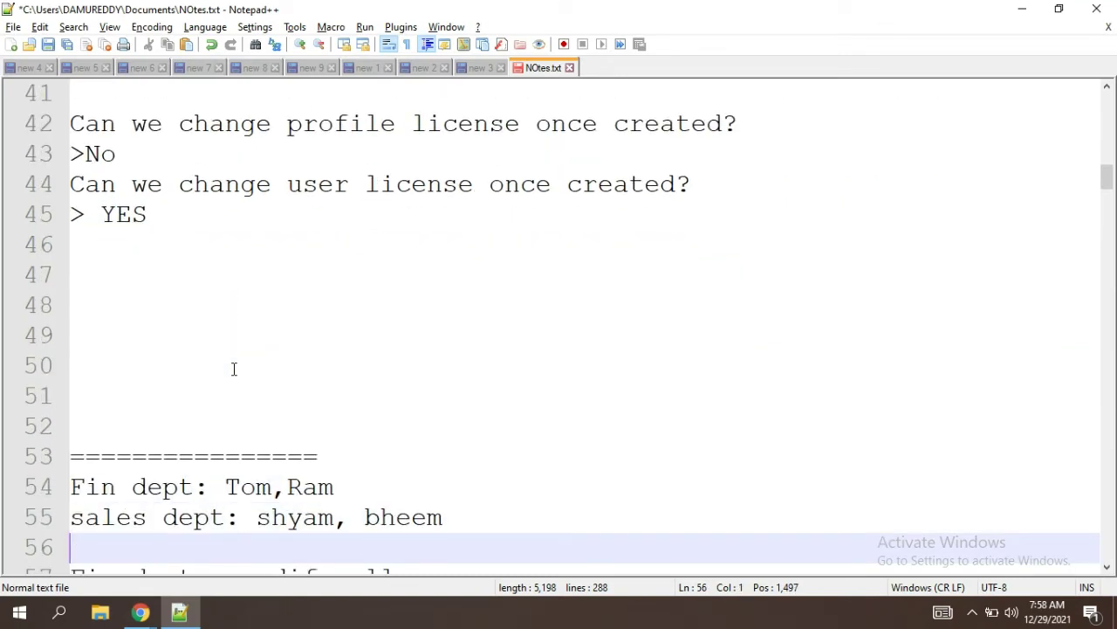
key("Down")
key("Down")
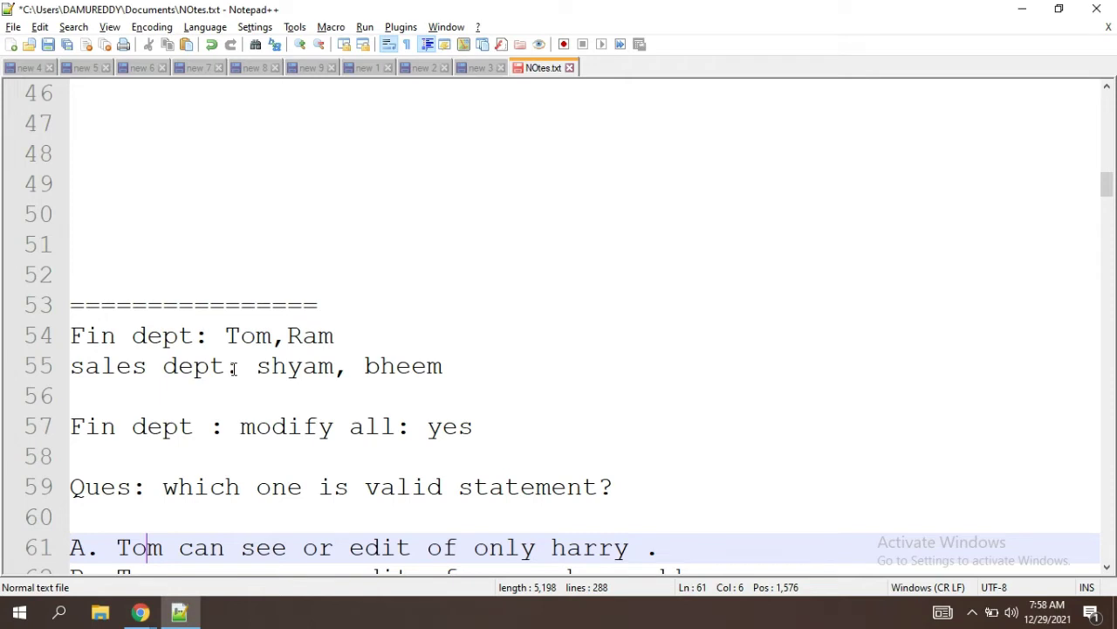
key("Down")
key("Down")
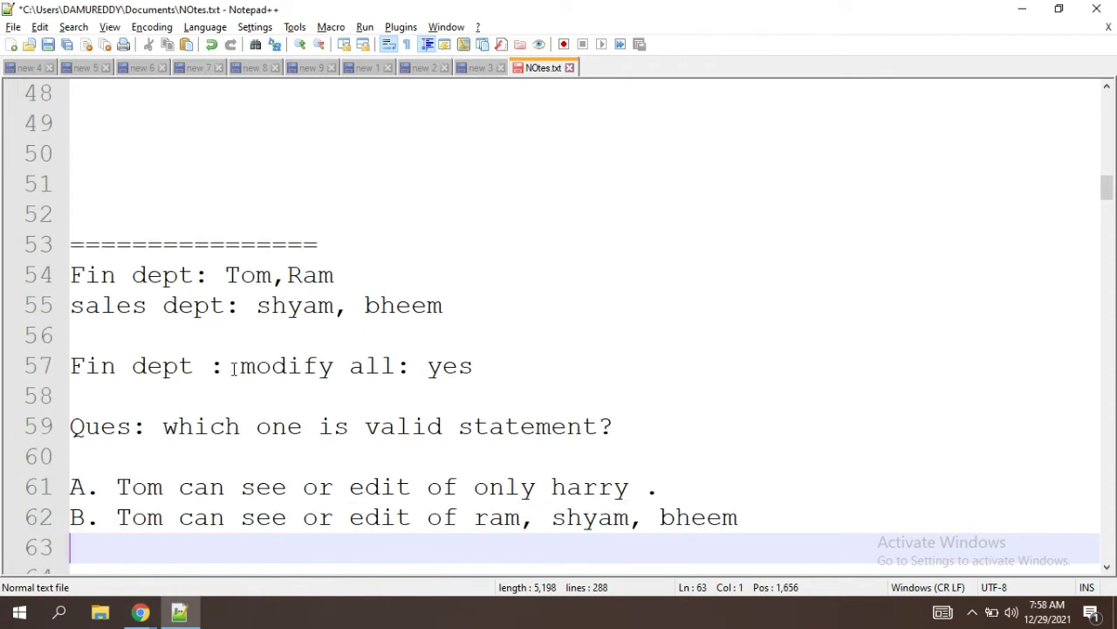
key("Down")
key("Down")
key("Down")
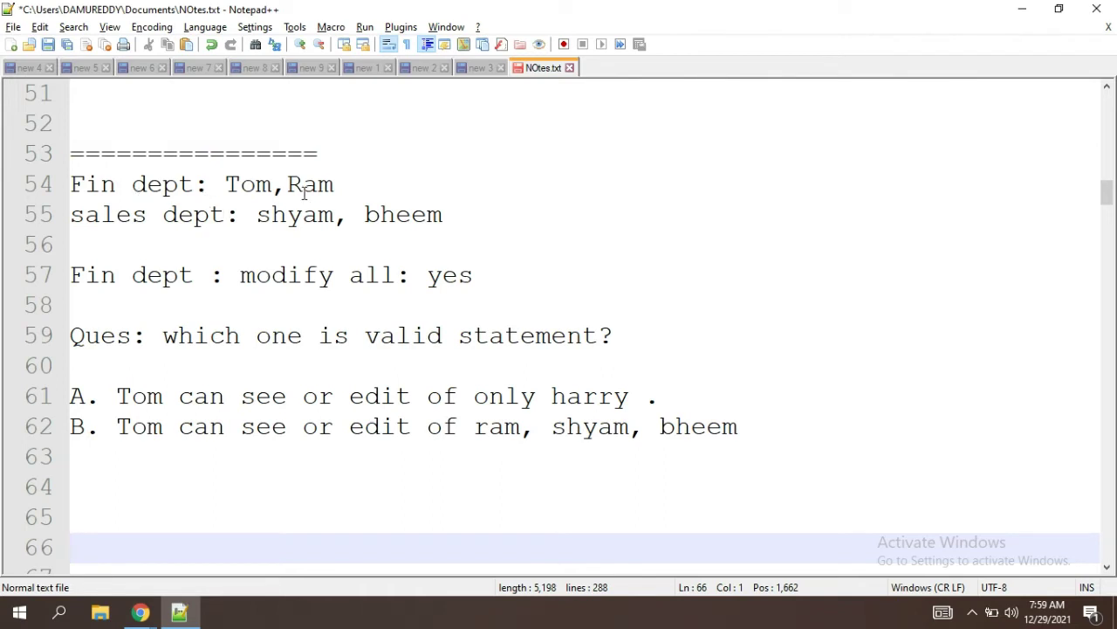
left_click_drag(350, 190, 209, 187)
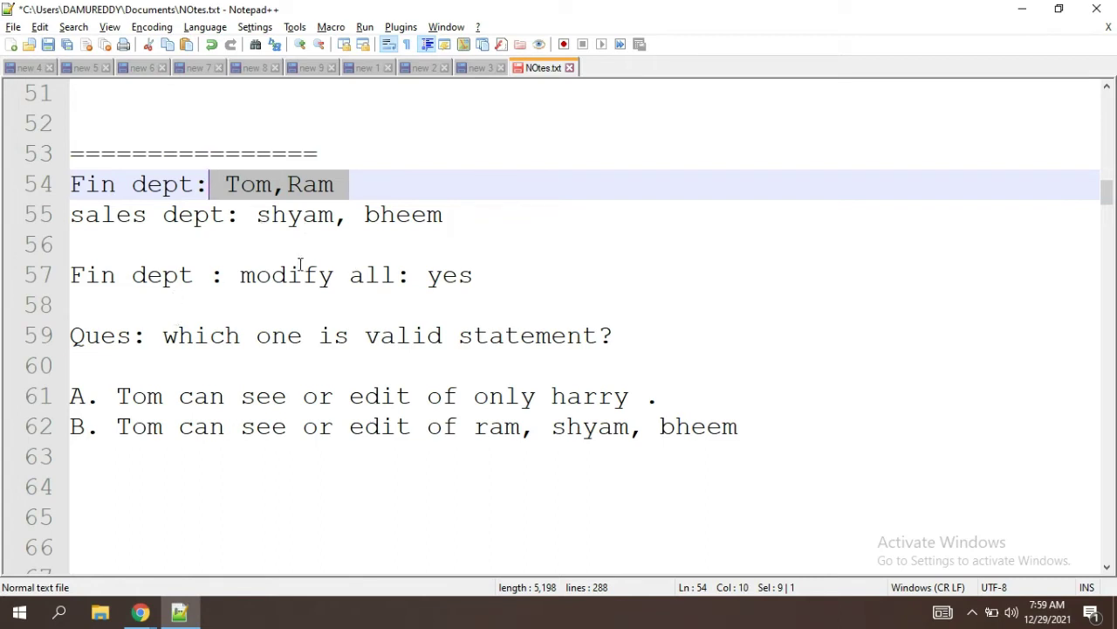
left_click(485, 274)
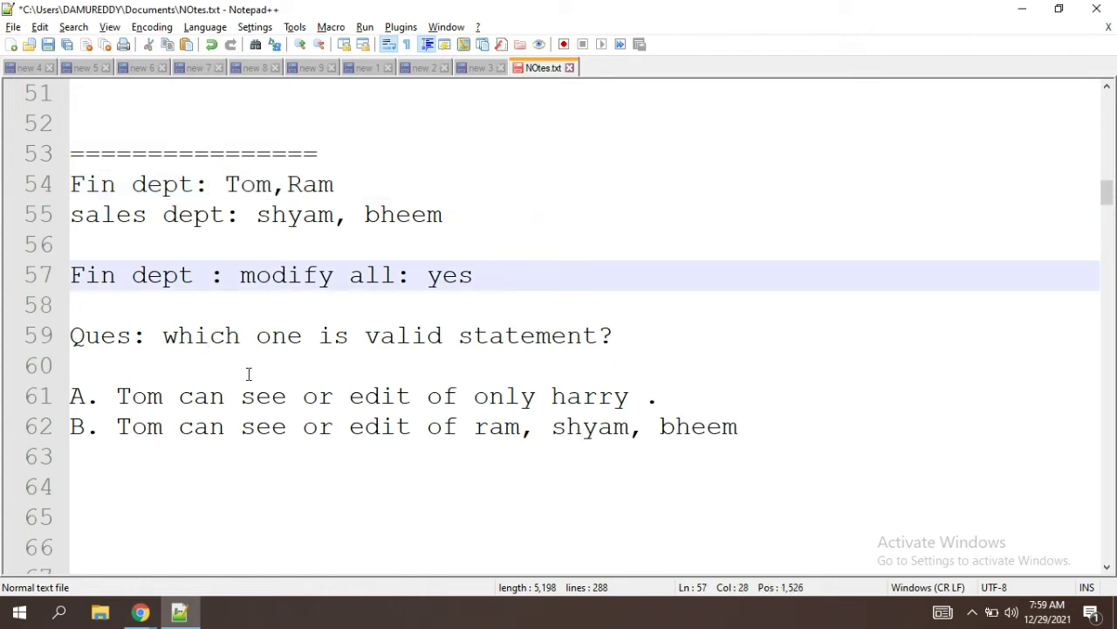
left_click(125, 397)
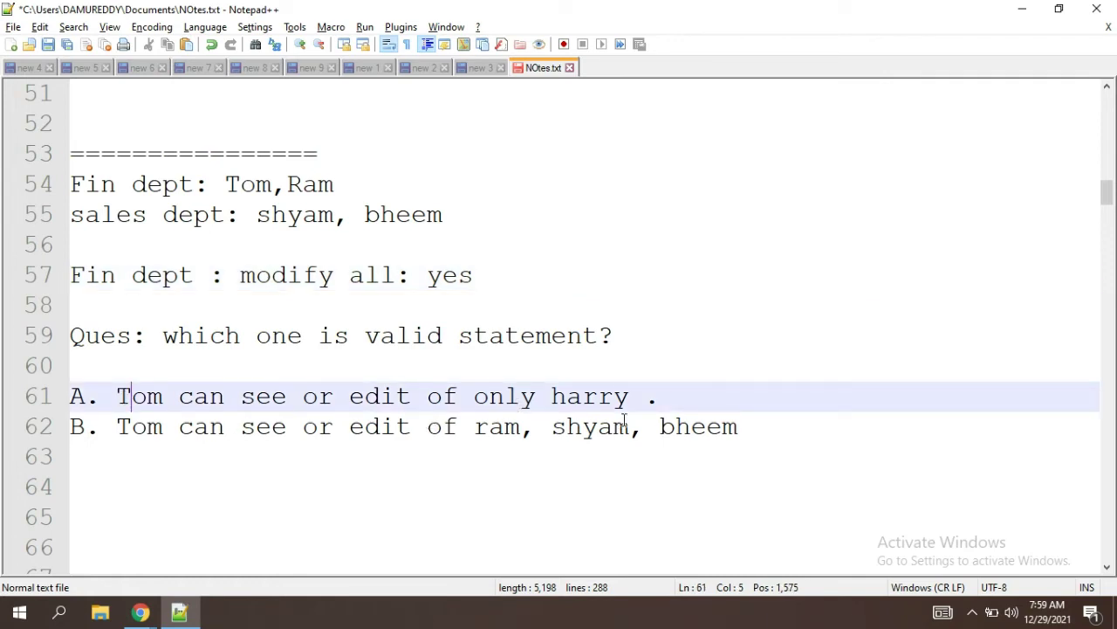
key("alt+Tab")
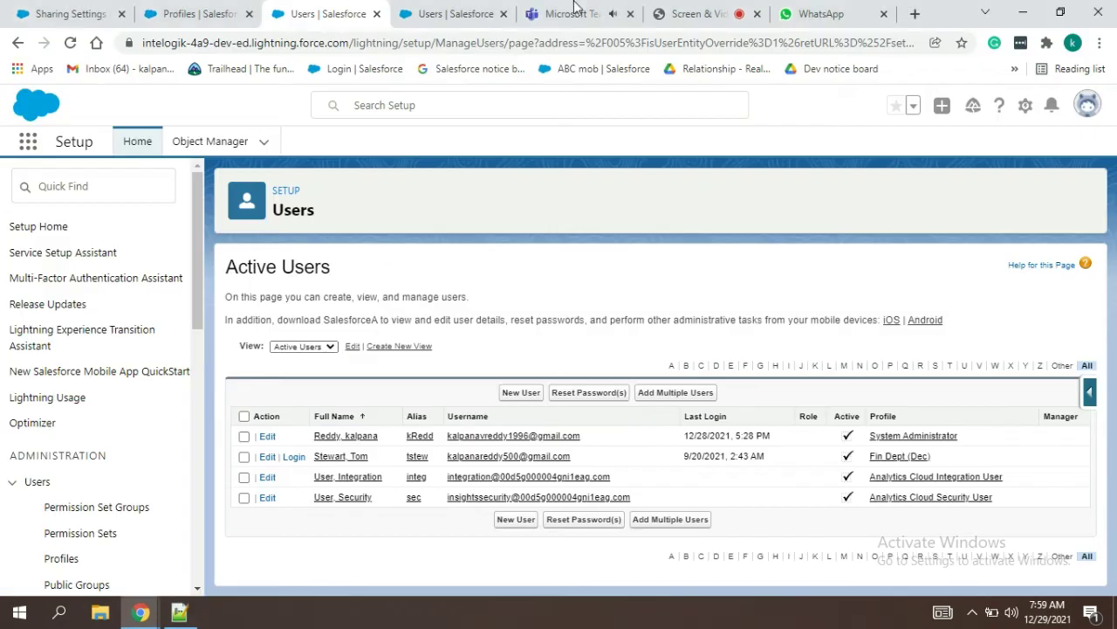
Step: Join the SFDC admin training meeting, dismissing the notice and invite prompt
left_click(576, 13)
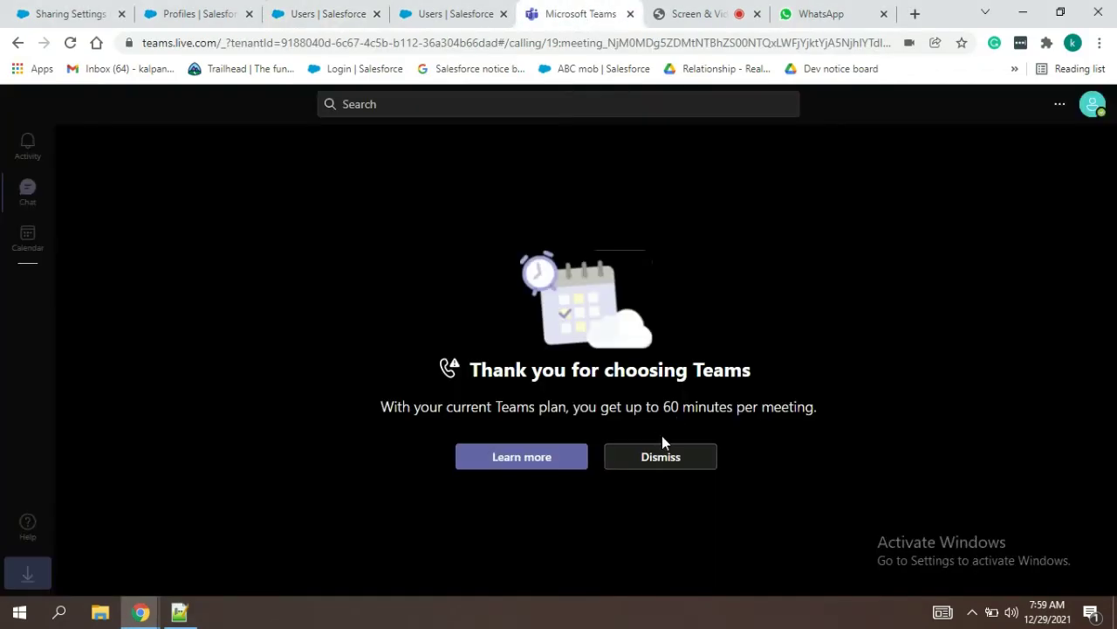
left_click(661, 463)
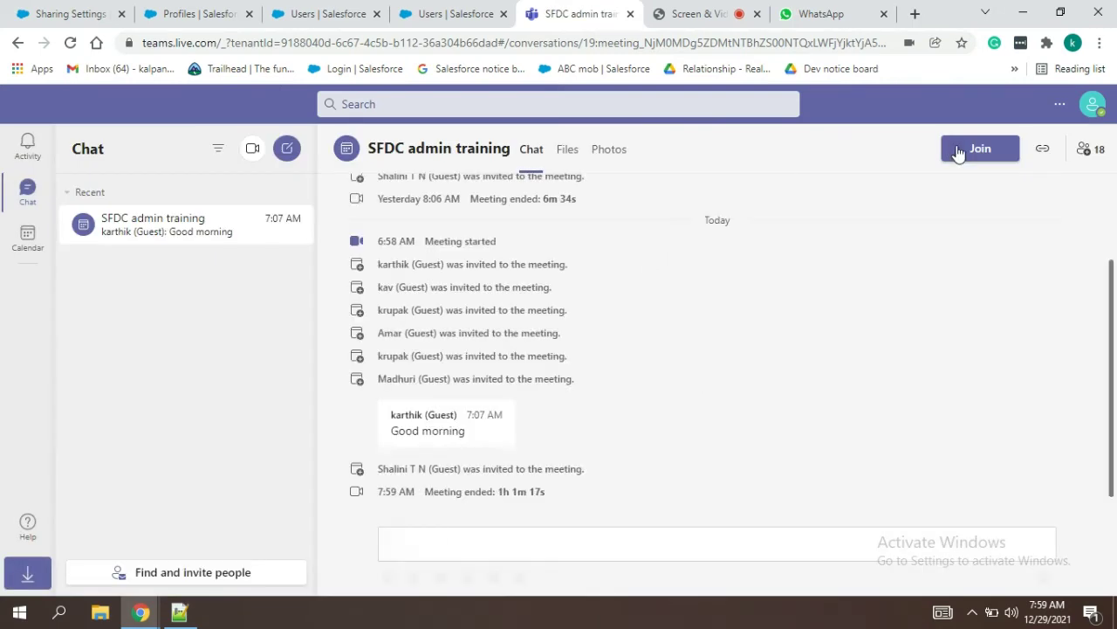
left_click(961, 149)
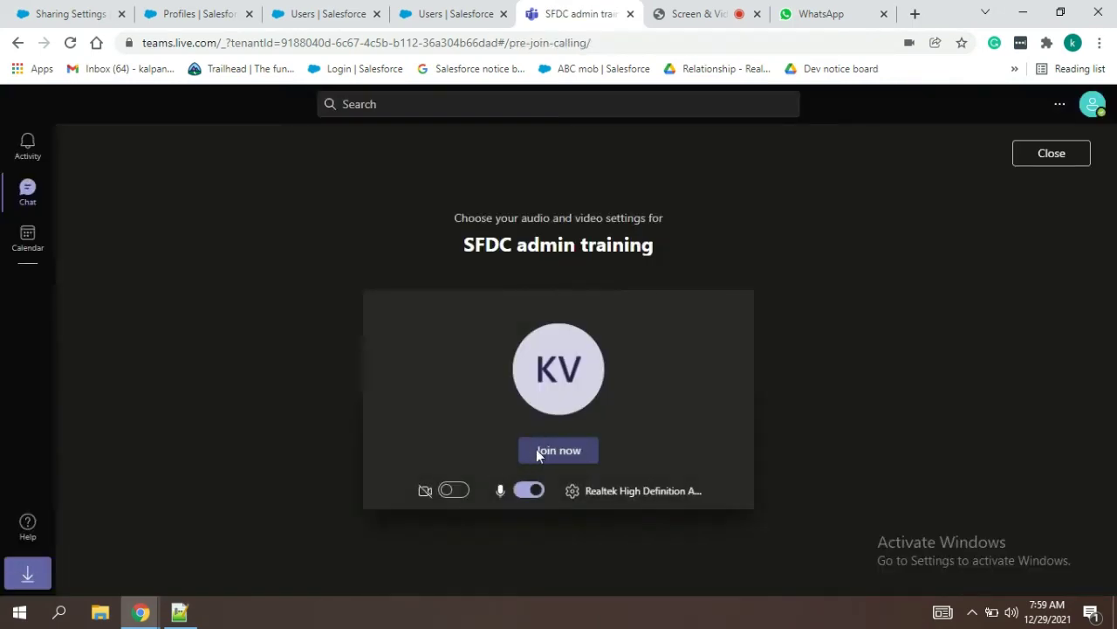
left_click(536, 450)
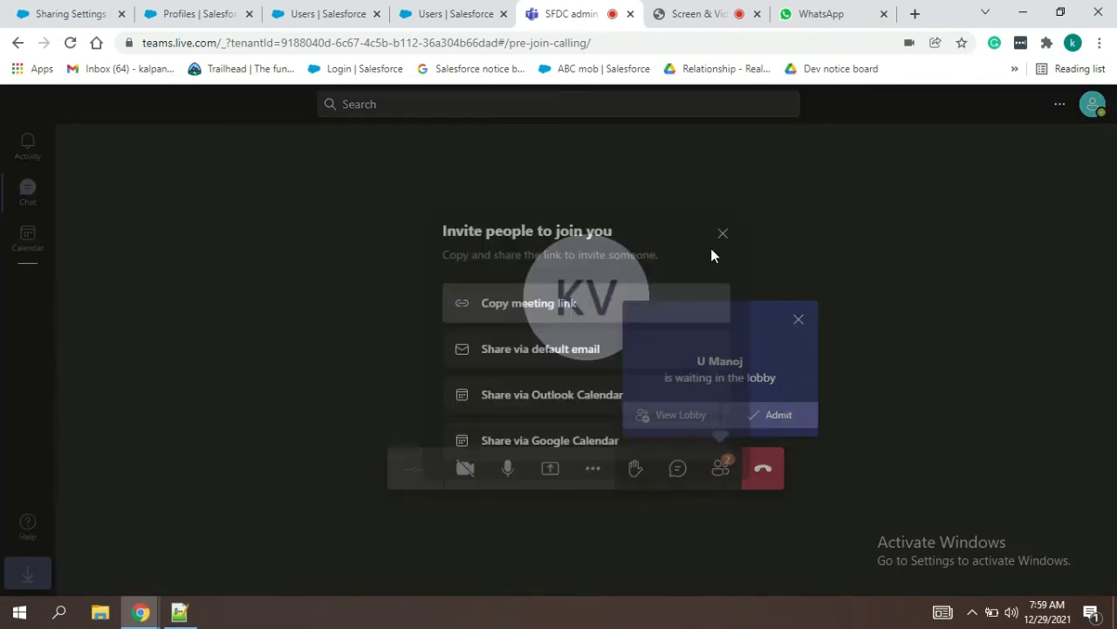
left_click(722, 234)
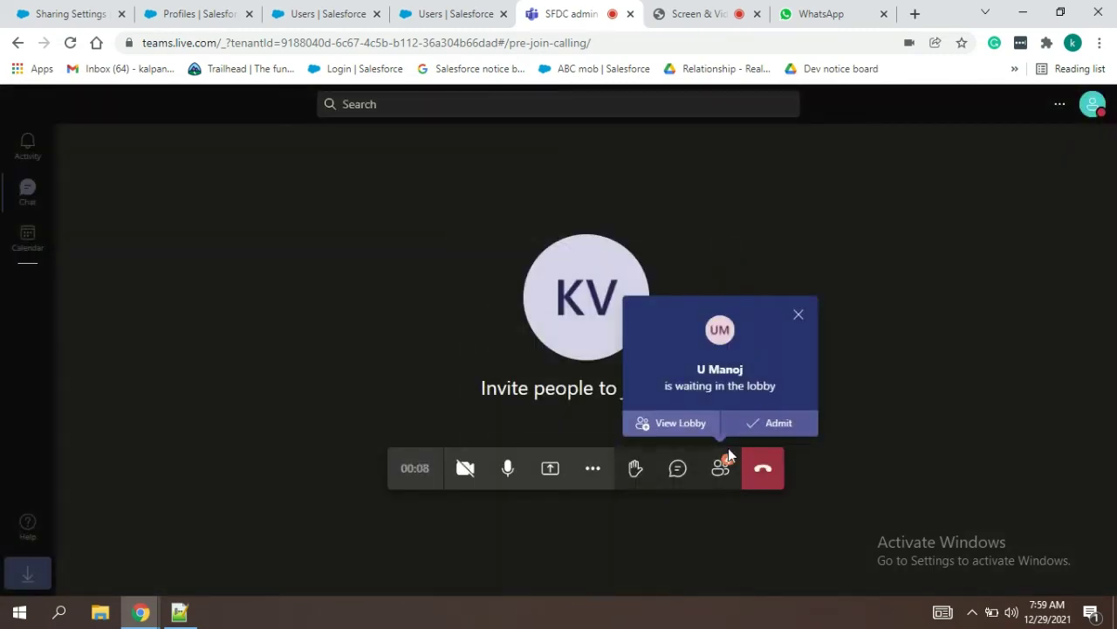
Step: Admit everyone waiting in the lobby, including late arrivals, bringing attendance to 8
left_click(722, 465)
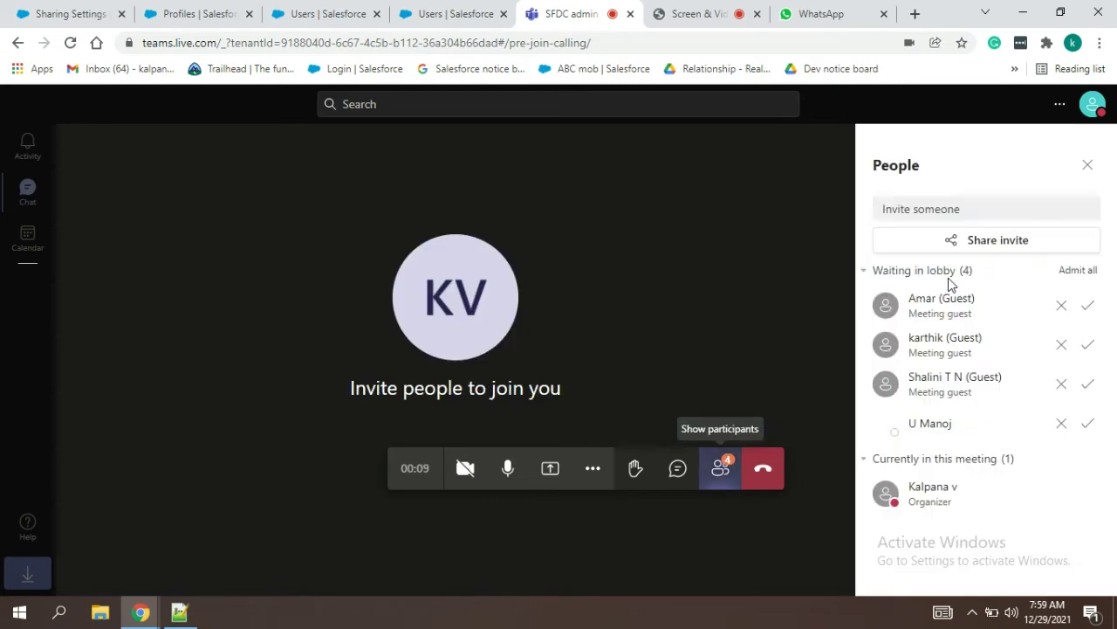
left_click(1088, 275)
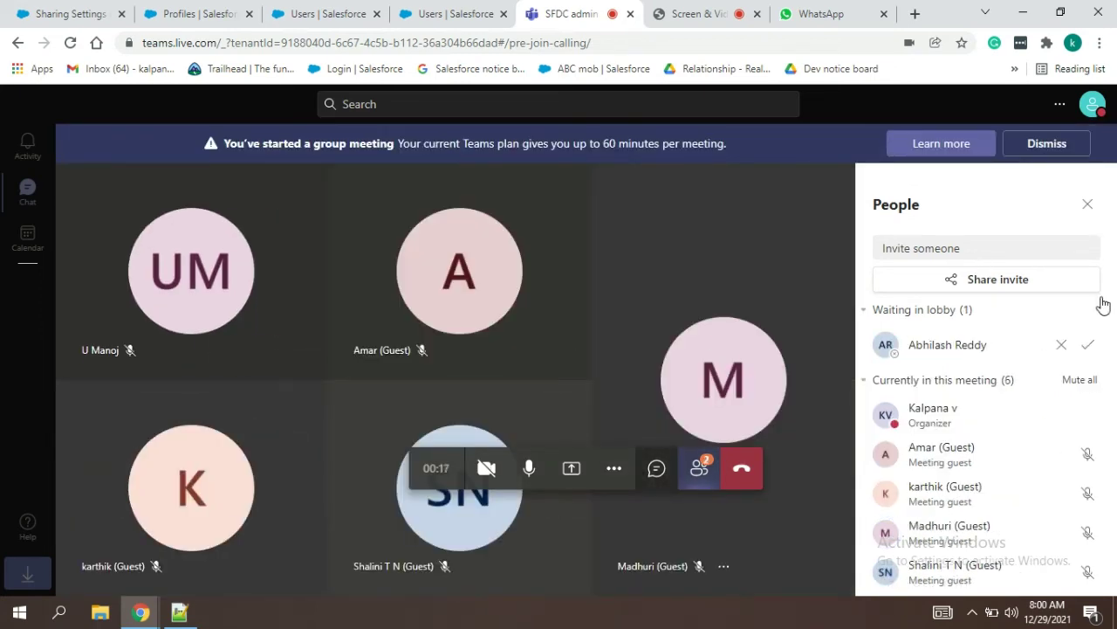
left_click(1091, 343)
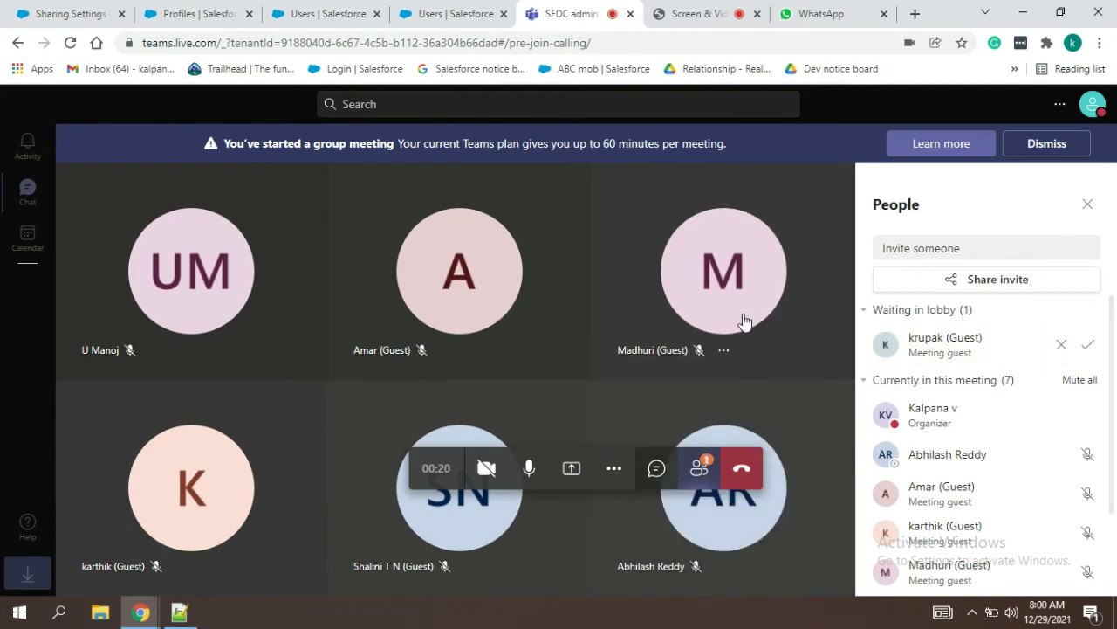
left_click(1091, 349)
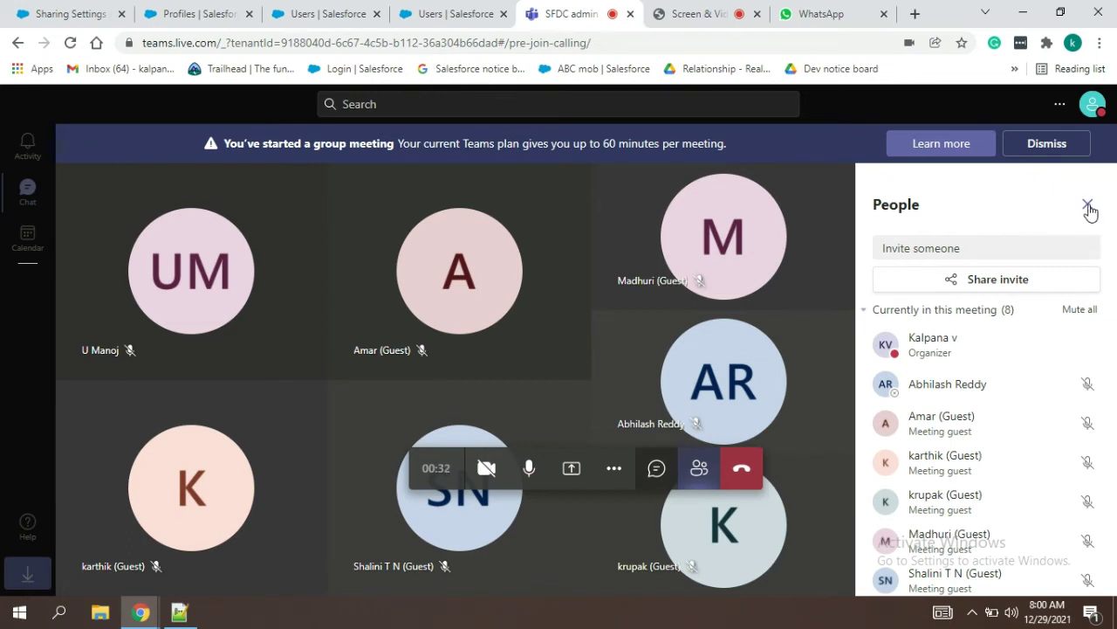
left_click(1088, 206)
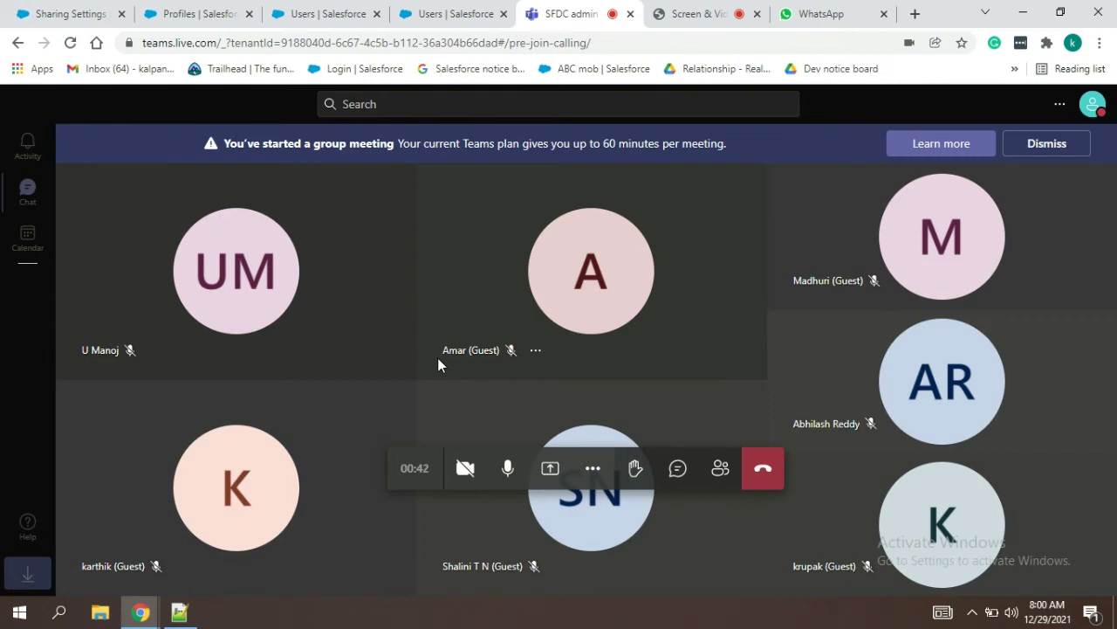
Step: Share the entire screen to the meeting and bring the Notepad++ notes forward
left_click(542, 469)
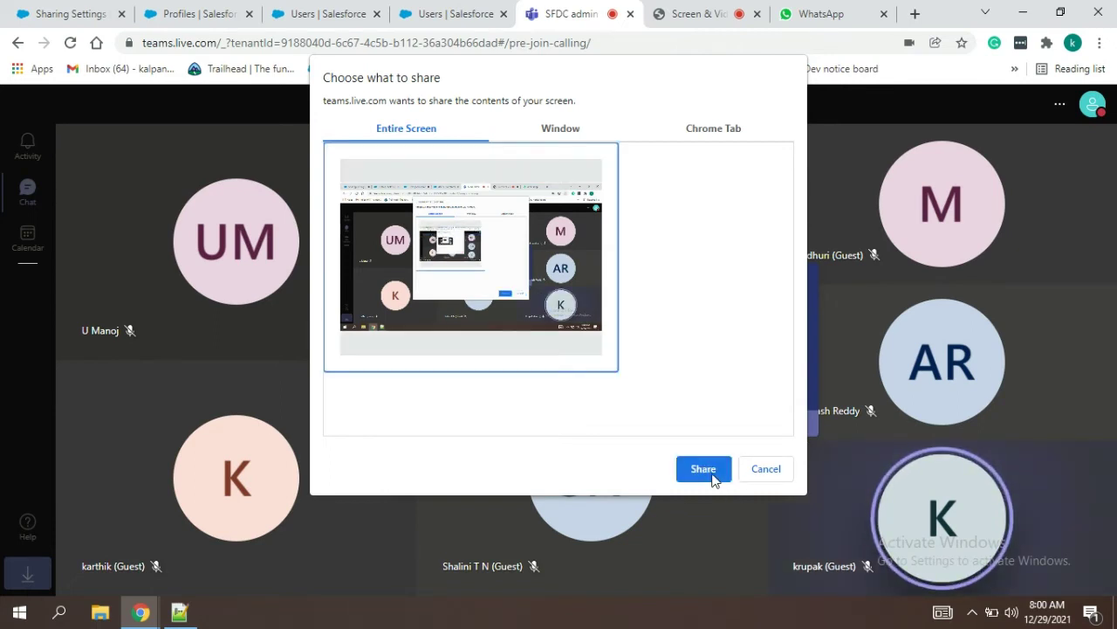
left_click(704, 472)
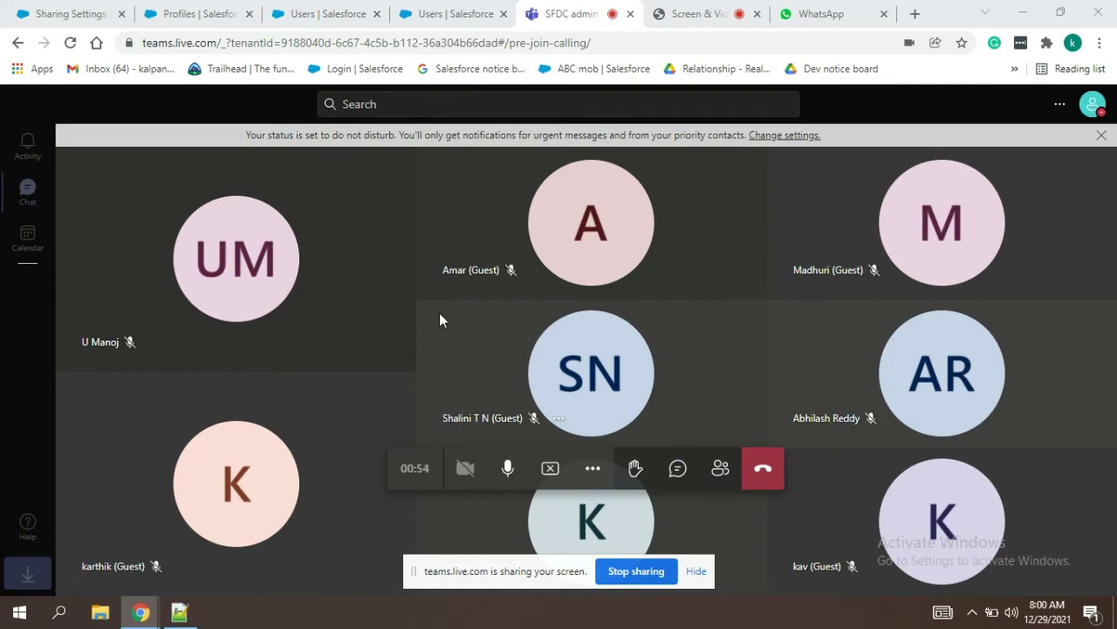
left_click(434, 7)
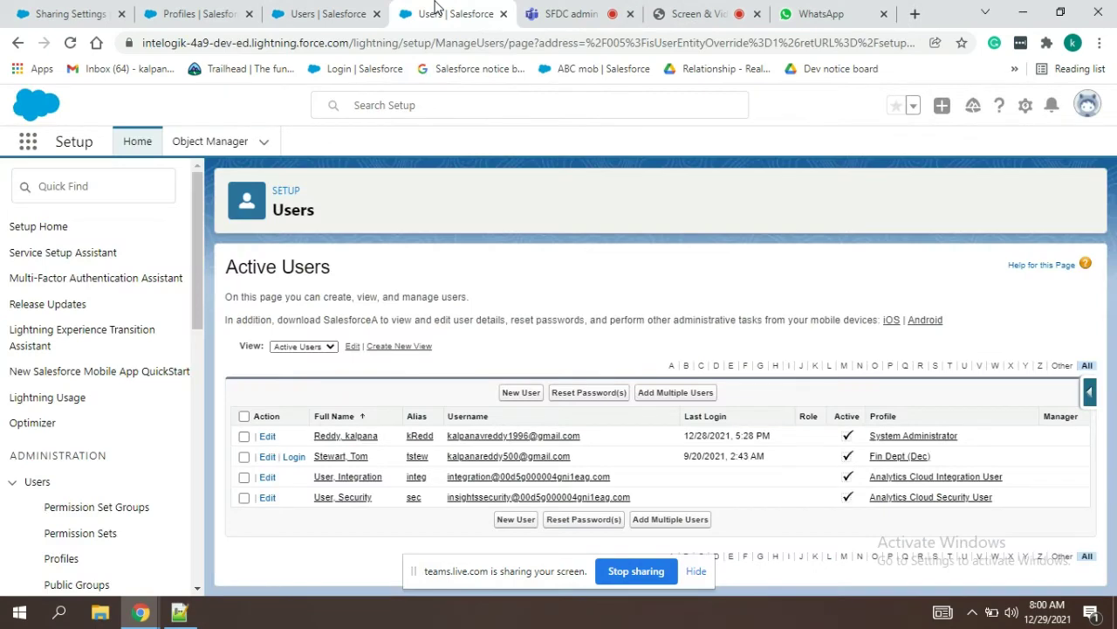
left_click(331, 9)
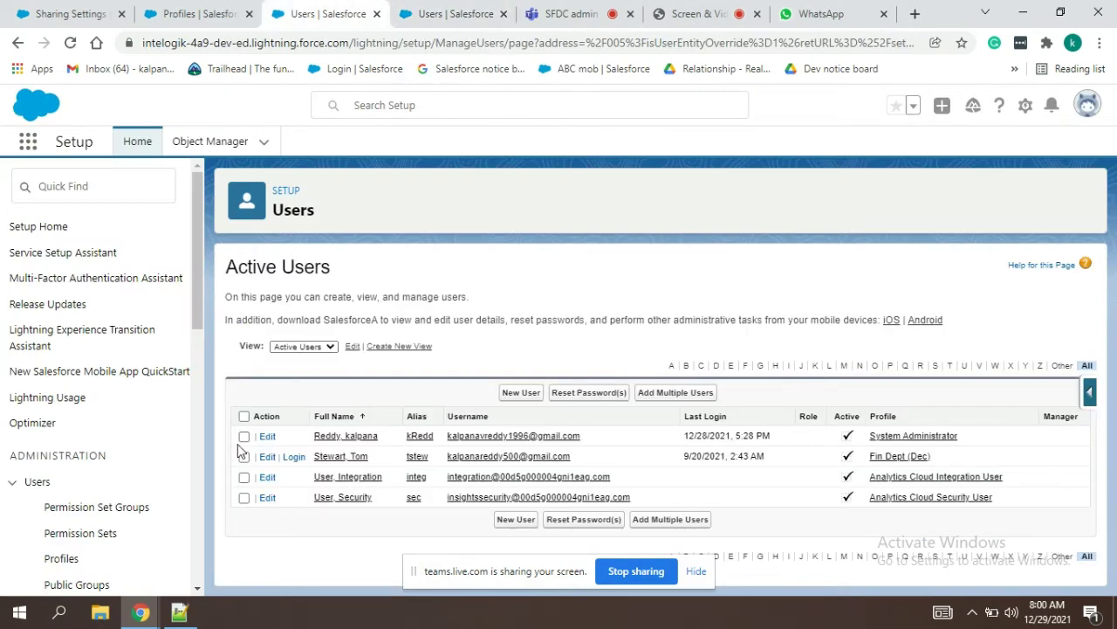
left_click(179, 614)
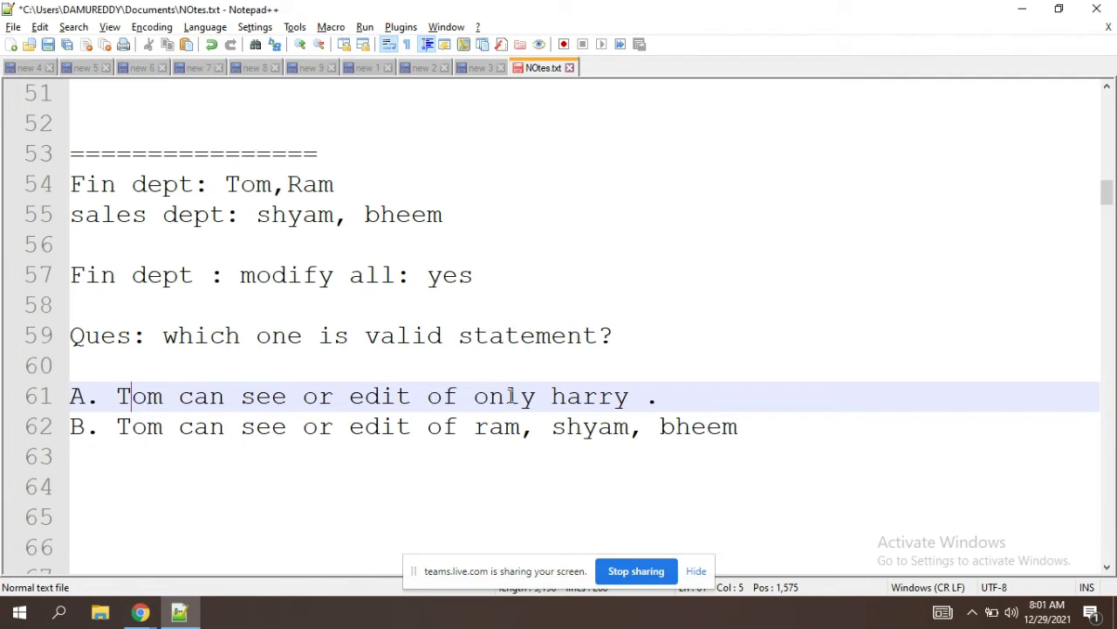
Step: Highlight the first option B name, compare it with the Fin dept list on line 54, then move toward ex:1
left_click(629, 397)
left_click(502, 428)
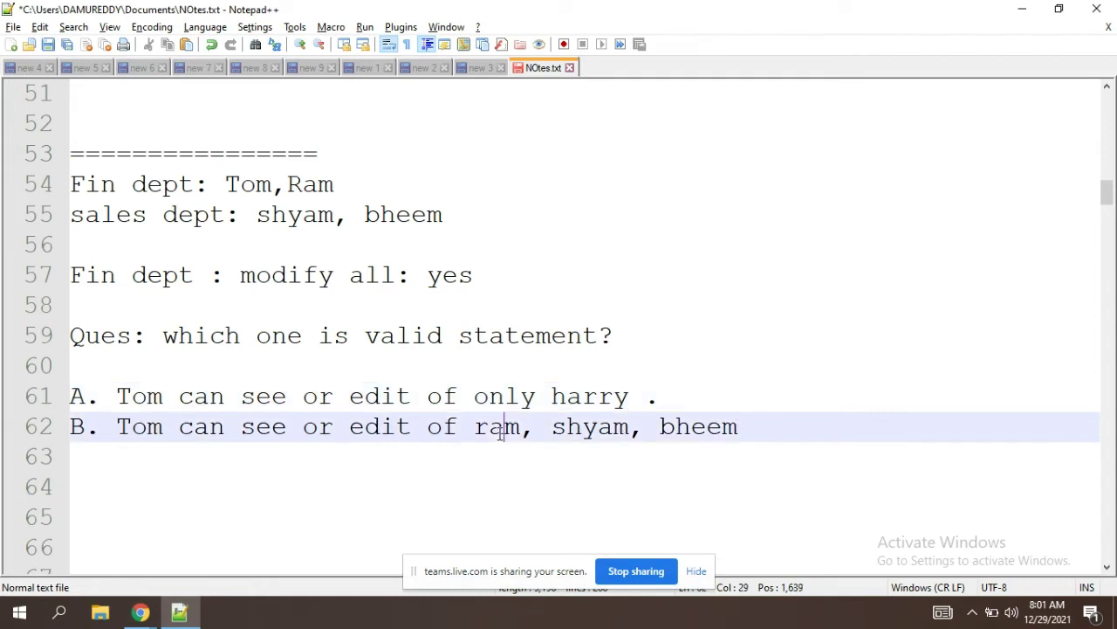
double_click(501, 428)
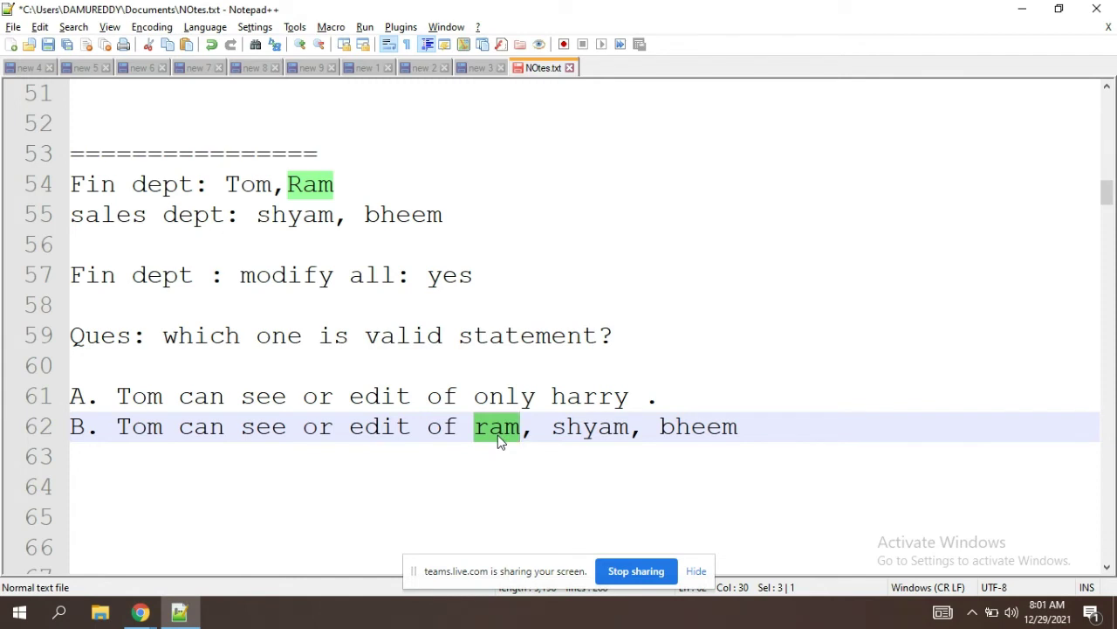
left_click(499, 474)
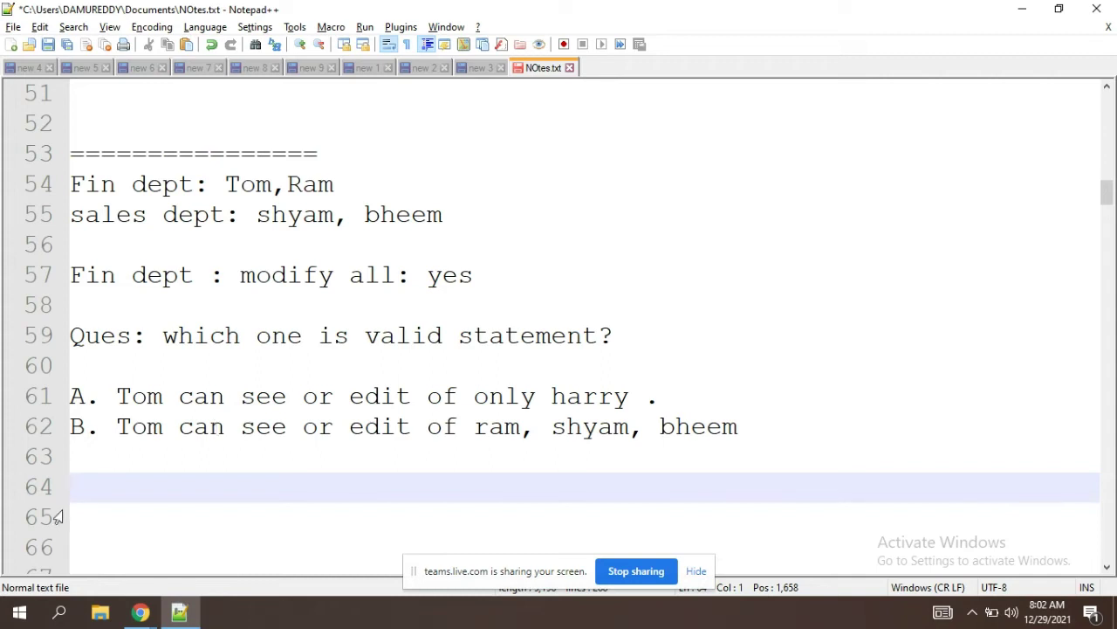
left_click(320, 184)
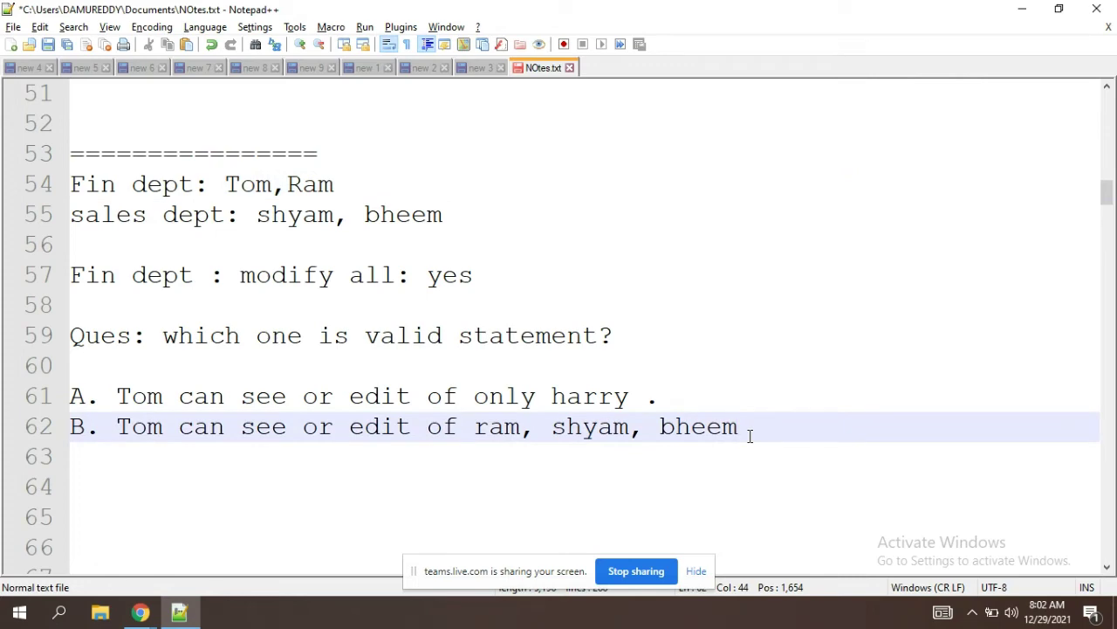
left_click(338, 494)
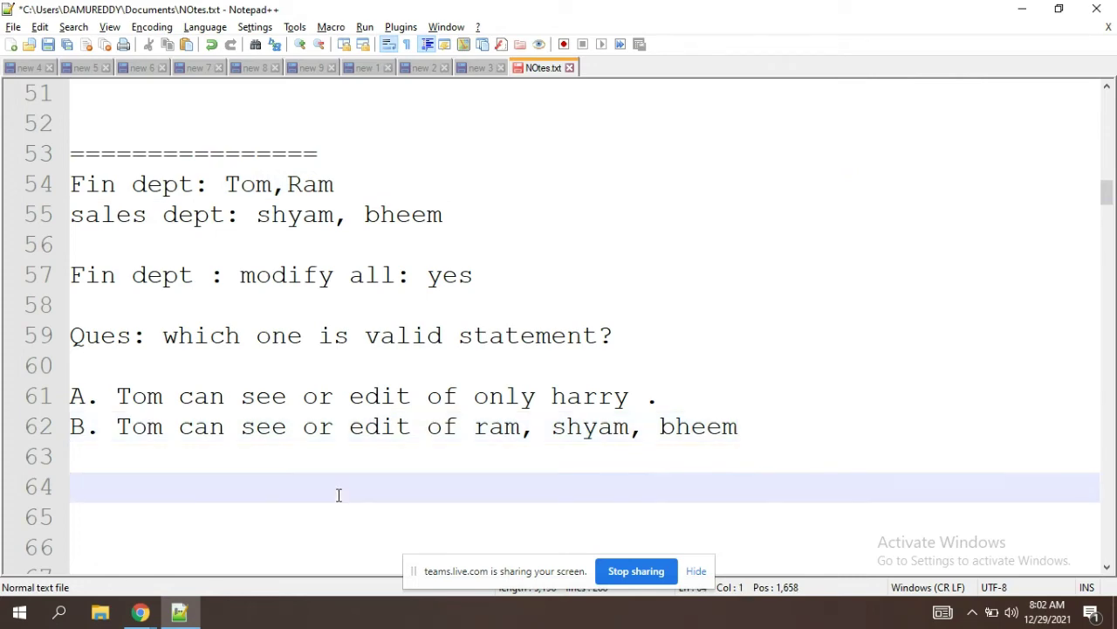
key("Down")
key("Down")
key("Down")
key("Down")
key("Down")
key("Down")
key("Down")
key("Down")
key("Down")
key("Down")
key("Down")
key("Down")
key("Down")
key("Down")
key("Down")
key("Down")
key("Down")
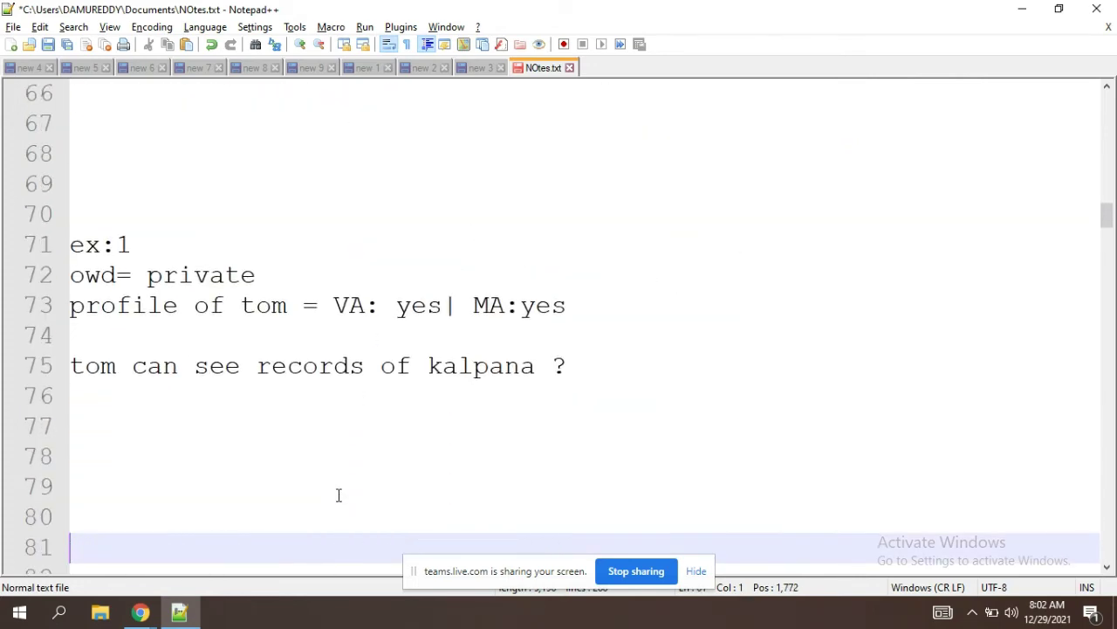
Step: Insert 'cred - yes' before VA on Tom's ex:1 profile line 73
key("Down")
key("Down")
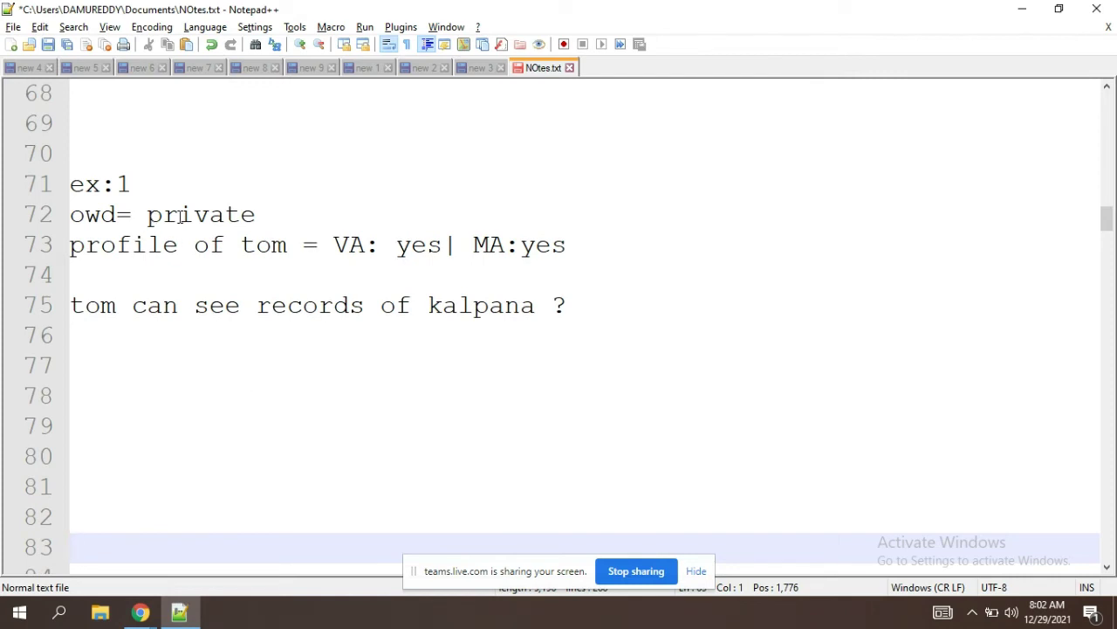
left_click(400, 247)
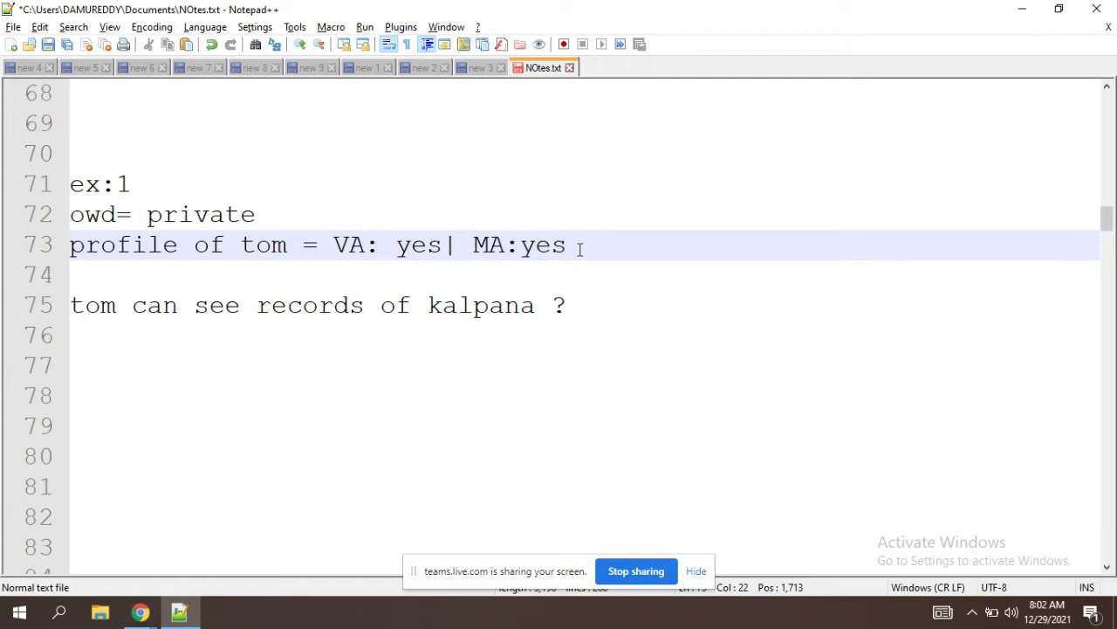
left_click(536, 347)
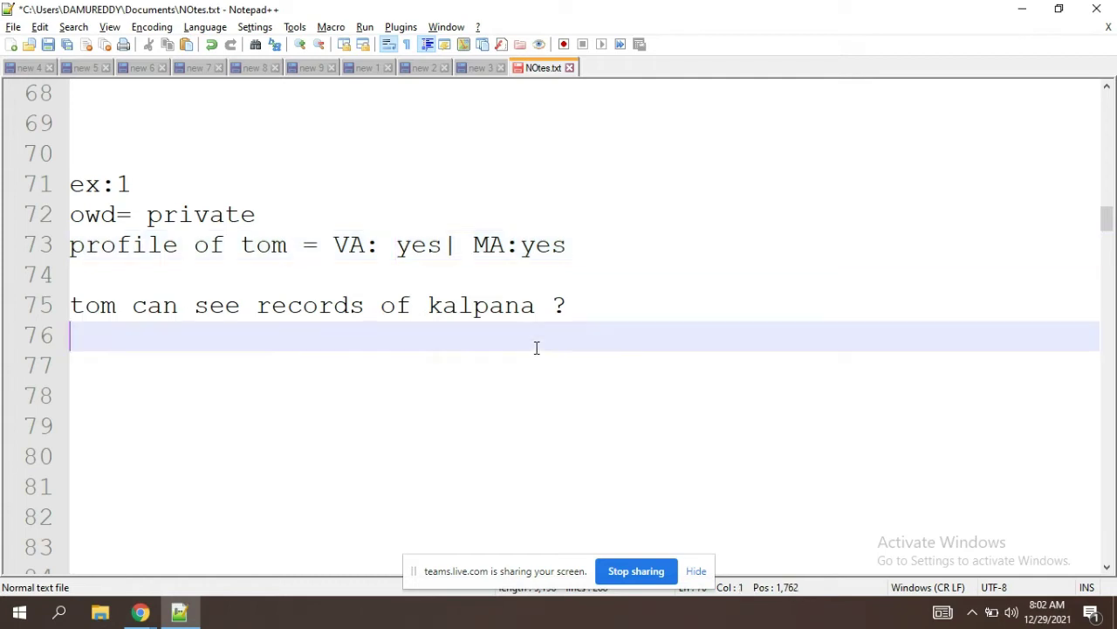
left_click(334, 244)
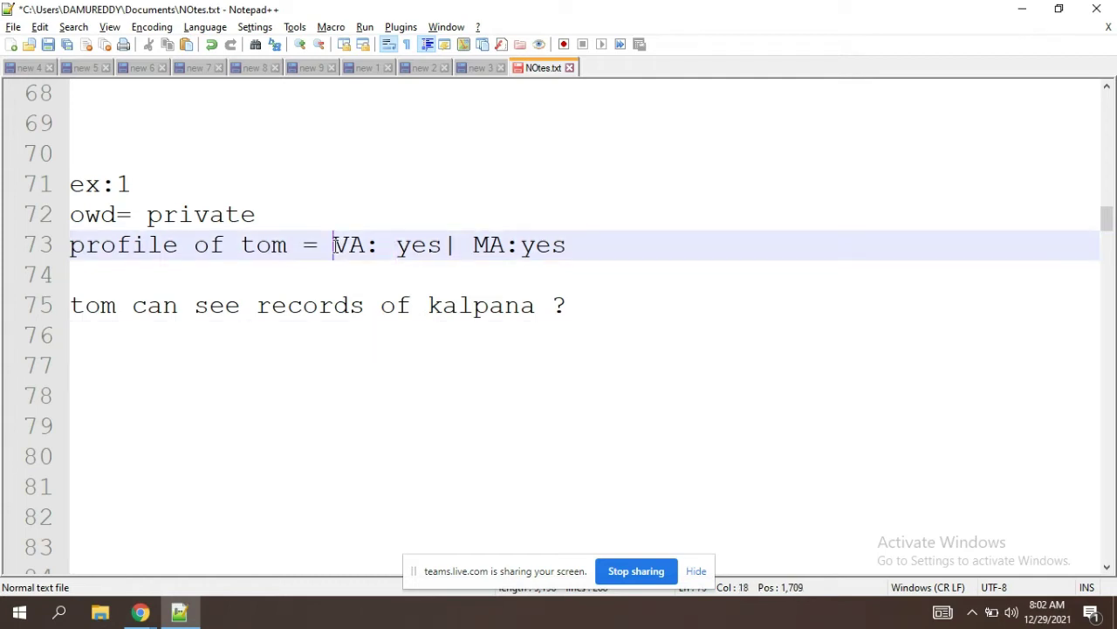
type("cred ")
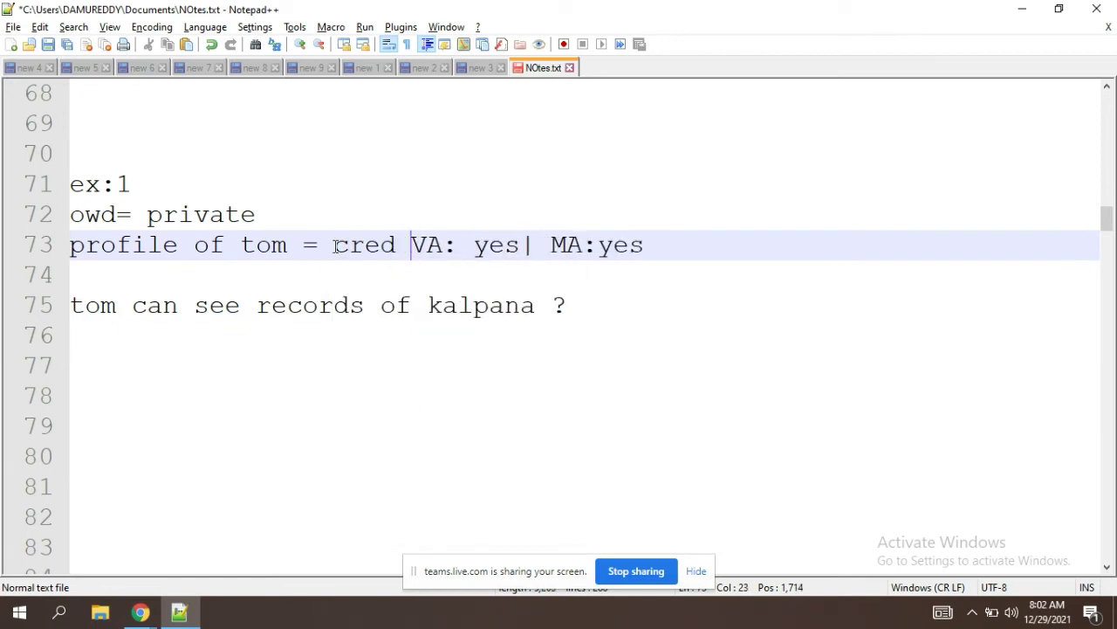
type("- yes")
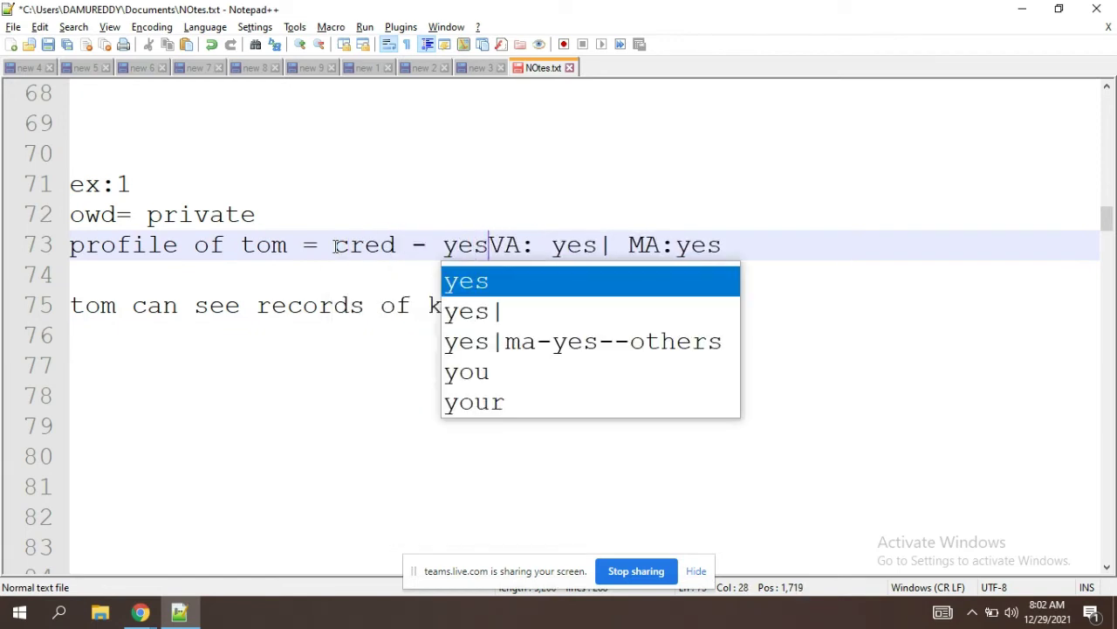
left_click(589, 350)
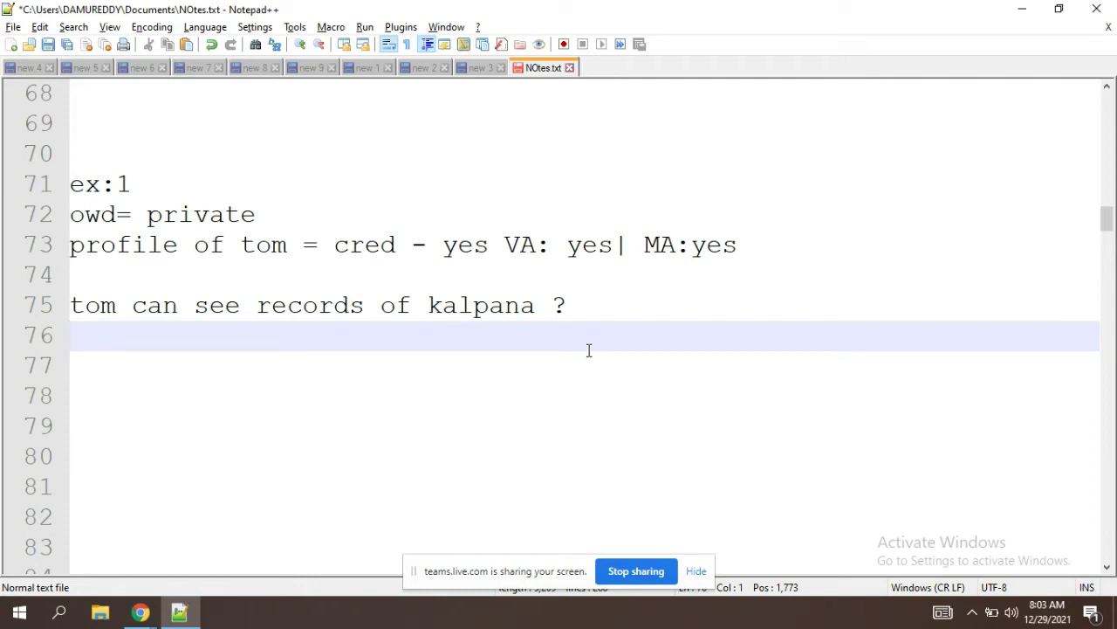
Step: Move down toward ex:2 and briefly highlight the permissions on Tom's ex:1 profile line
key("Return")
key("Return")
key("Return")
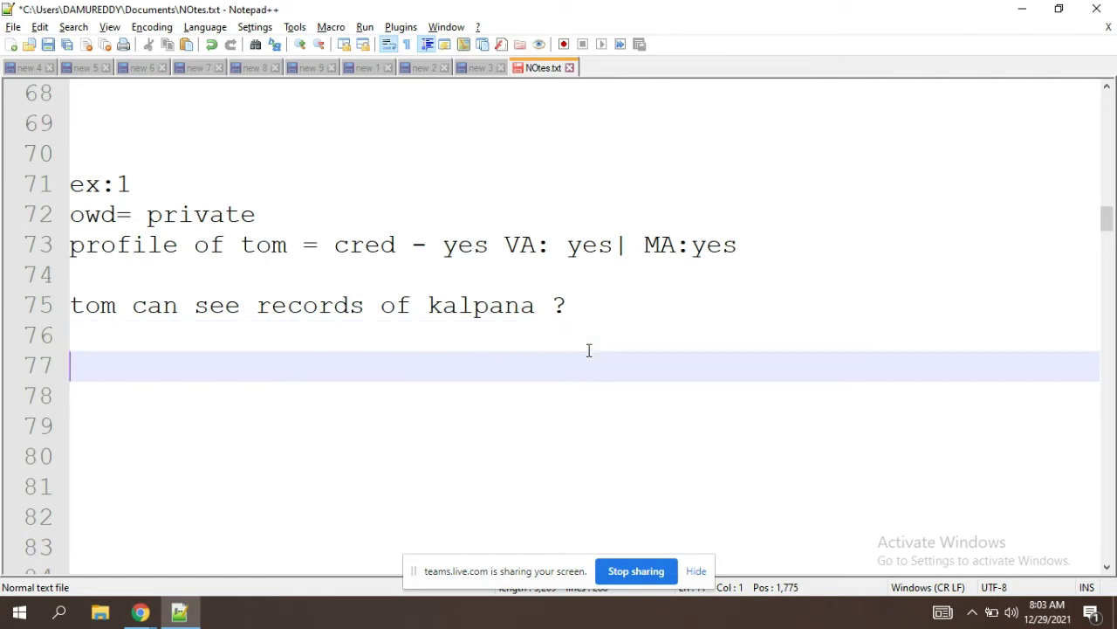
key("Down")
key("Down")
key("Down")
key("Down")
key("Down")
key("Down")
key("Down")
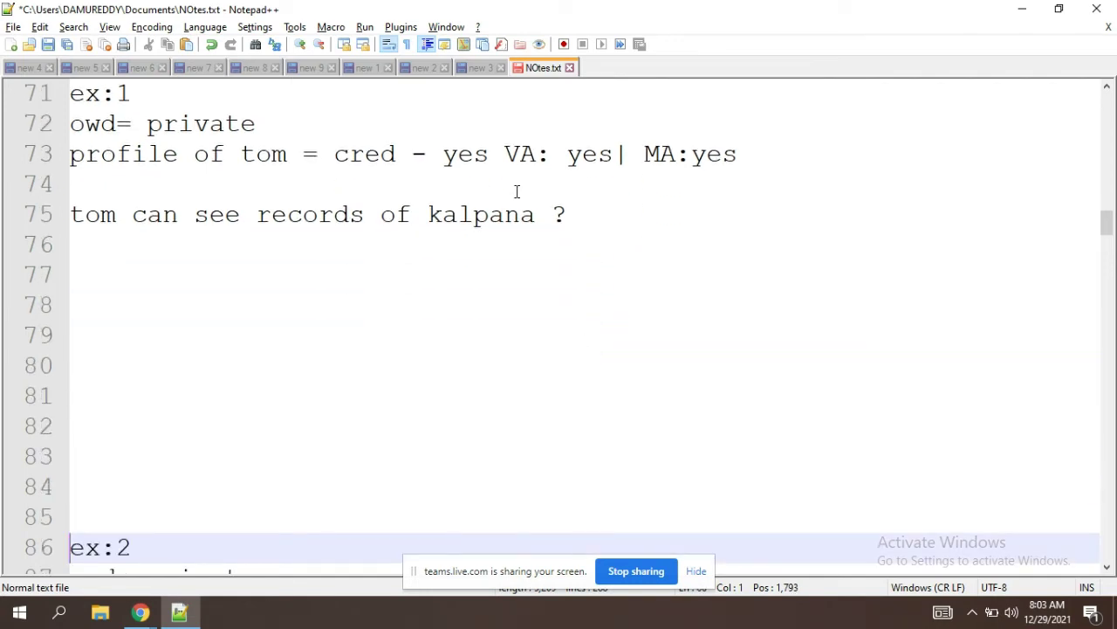
left_click_drag(741, 161, 341, 150)
left_click(242, 127)
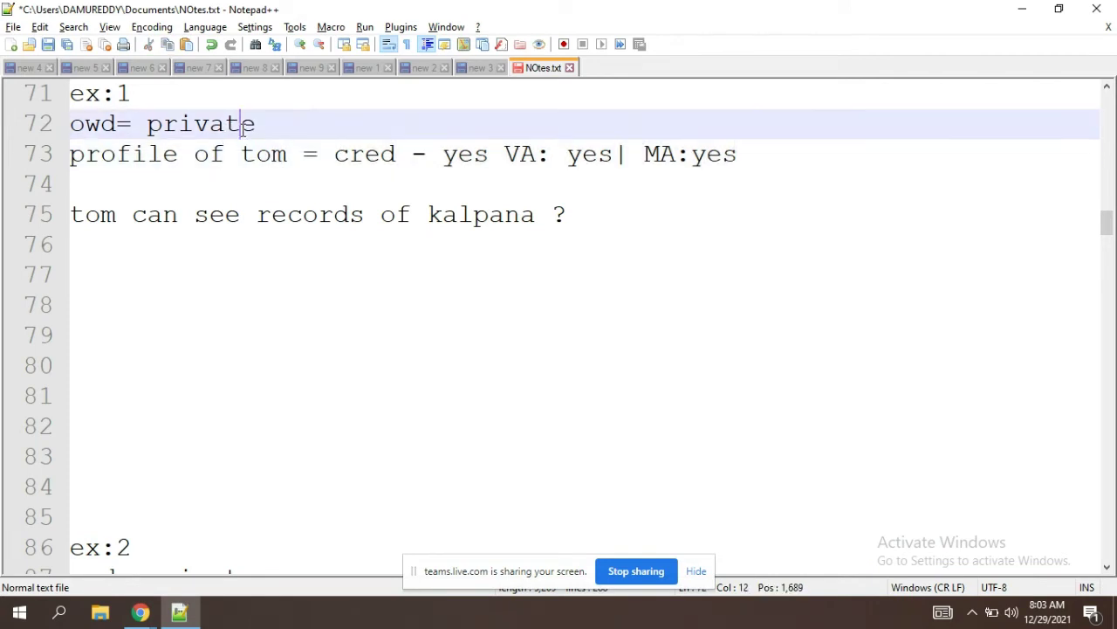
key("Down")
key("Down")
key("Down")
key("Down")
key("Down")
key("Down")
key("Down")
key("Down")
key("Down")
key("Down")
key("Down")
key("Down")
key("Down")
key("Down")
key("Down")
key("Down")
key("Down")
key("Down")
key("Down")
key("Down")
key("Down")
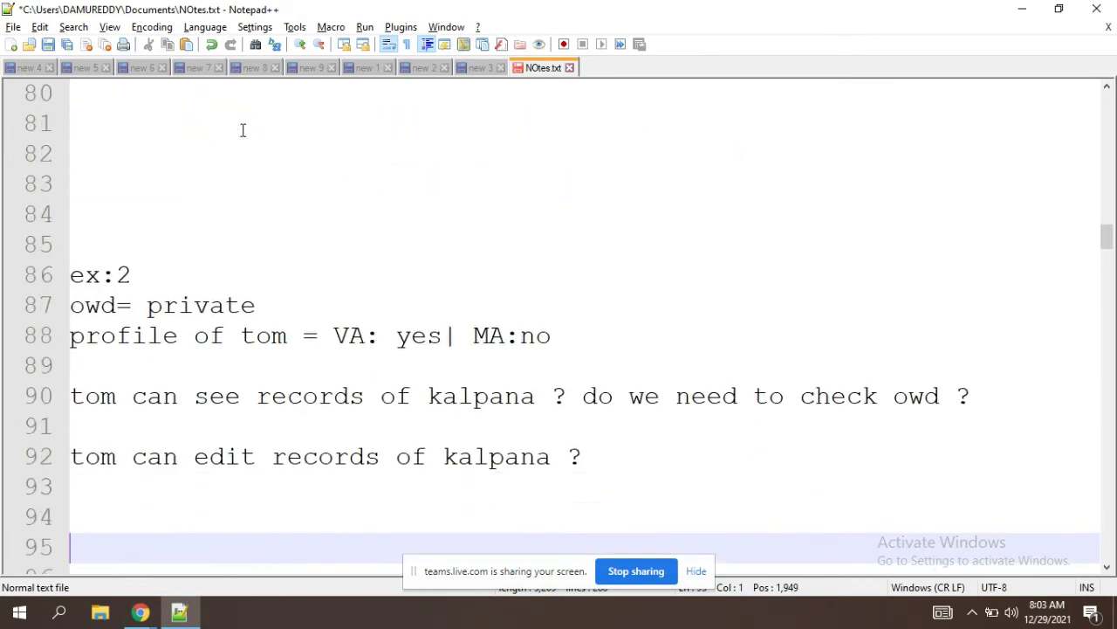
key("Down")
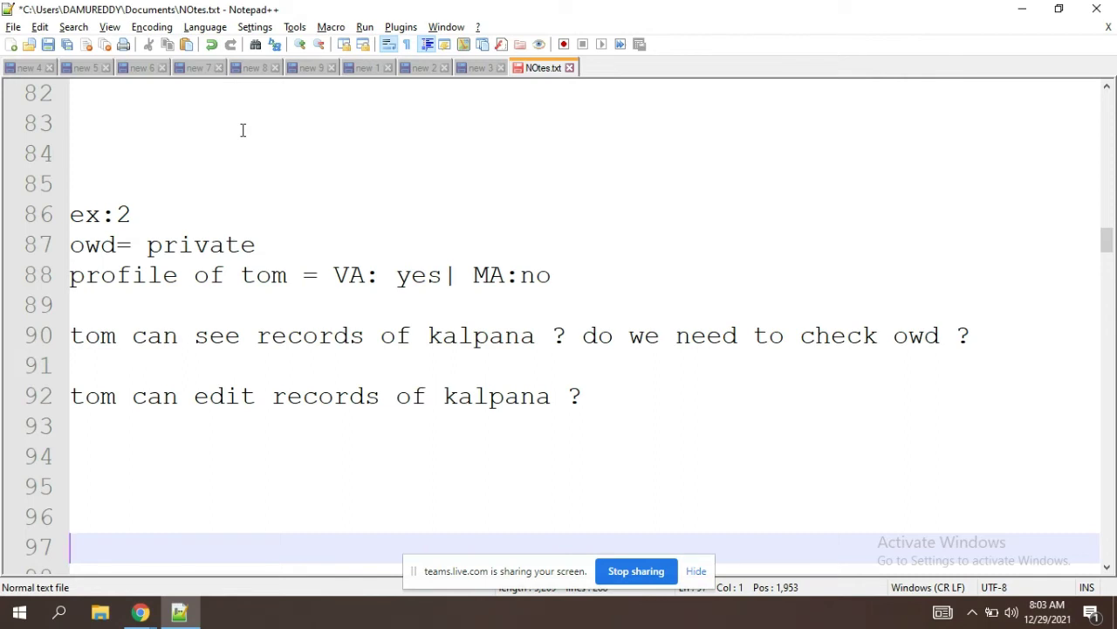
double_click(234, 244)
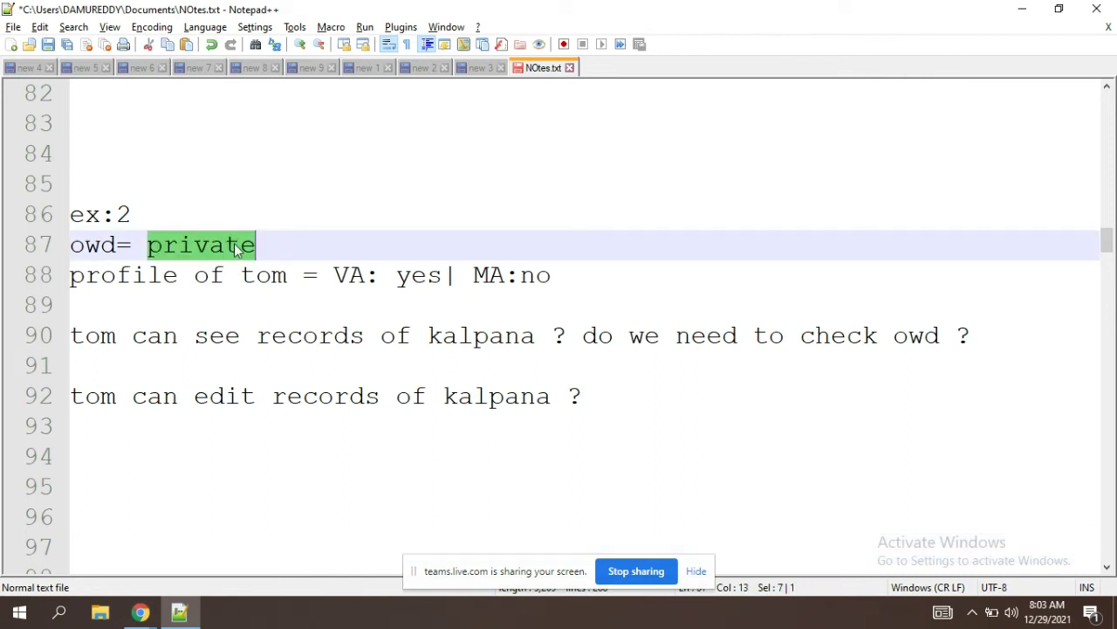
double_click(413, 277)
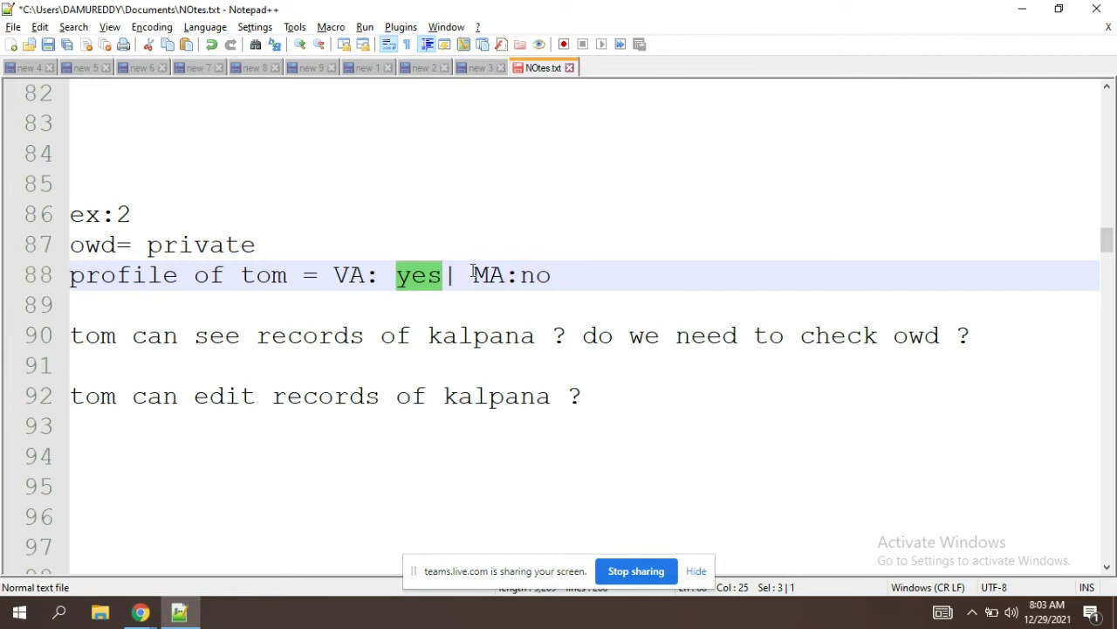
double_click(553, 288)
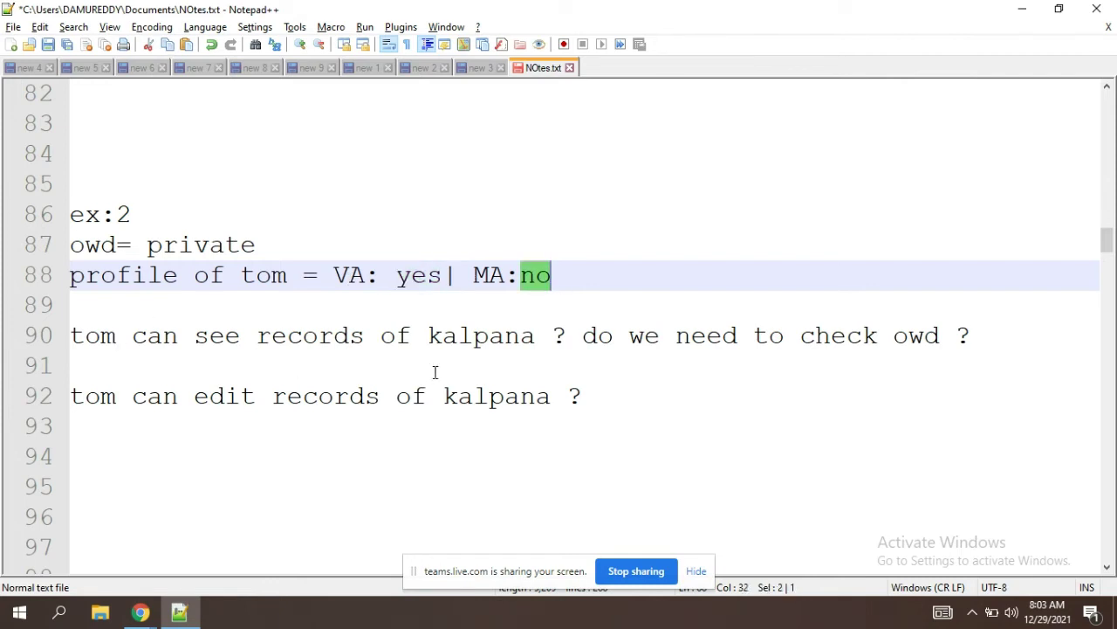
left_click(565, 342)
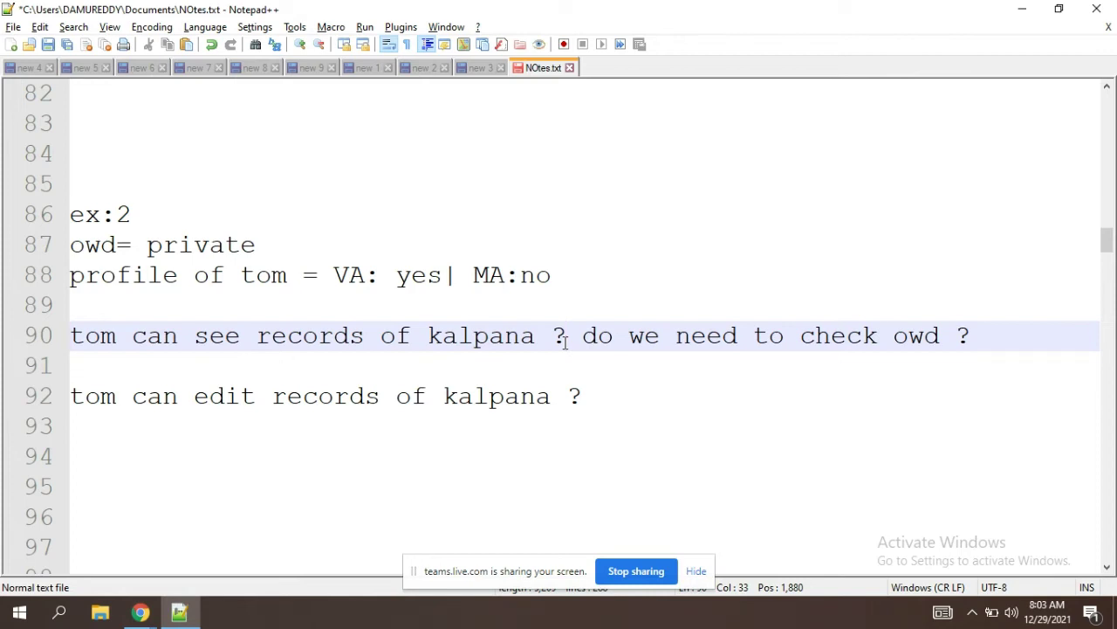
left_click(599, 397)
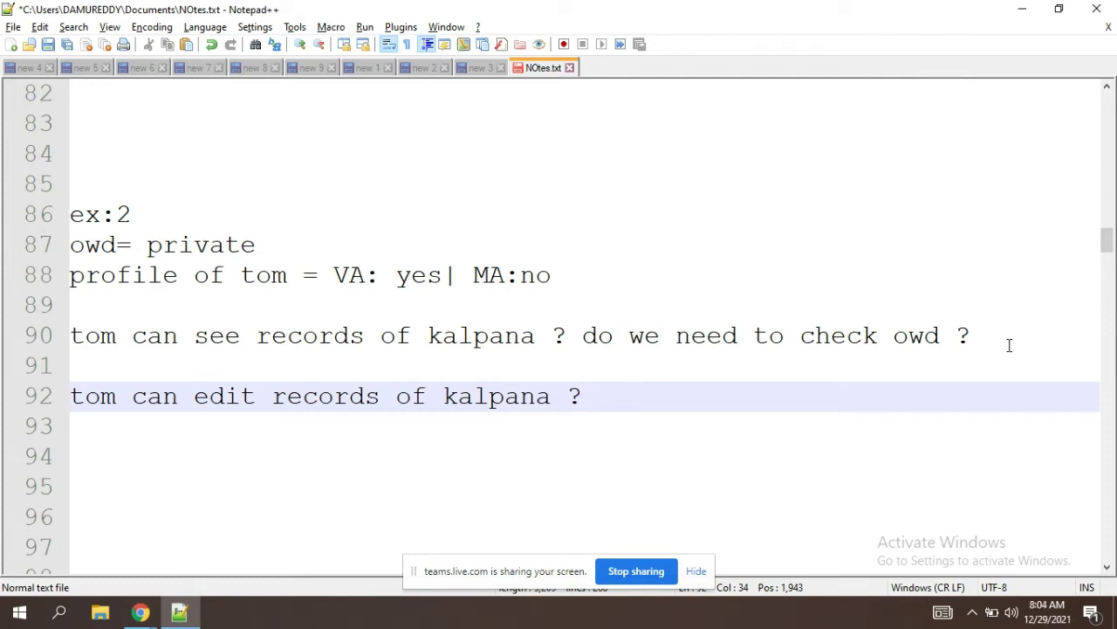
left_click(584, 337)
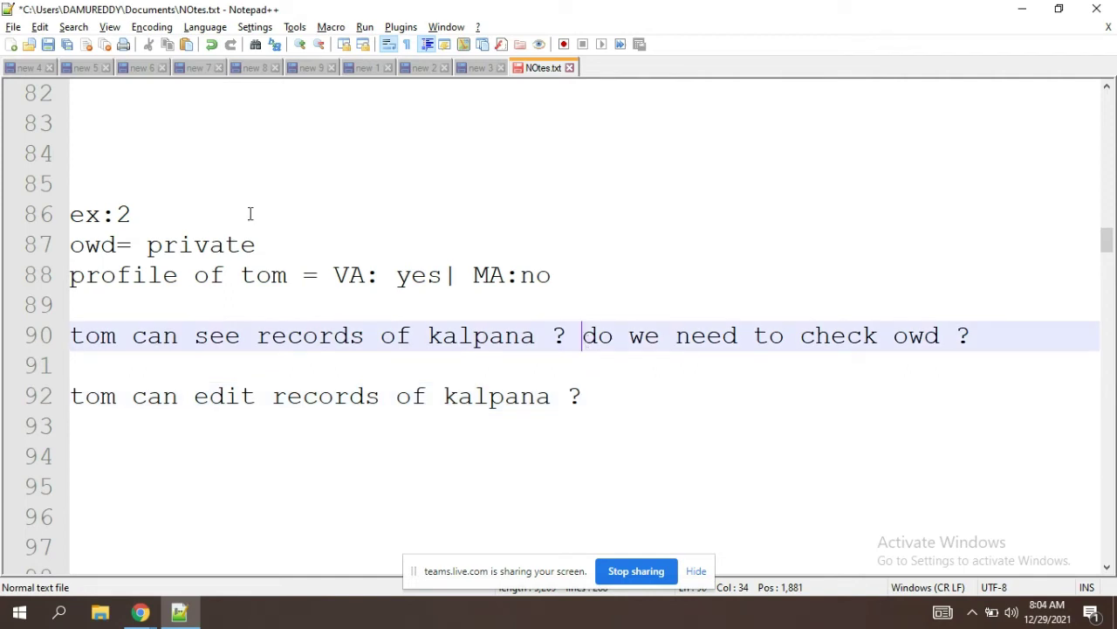
left_click(248, 241)
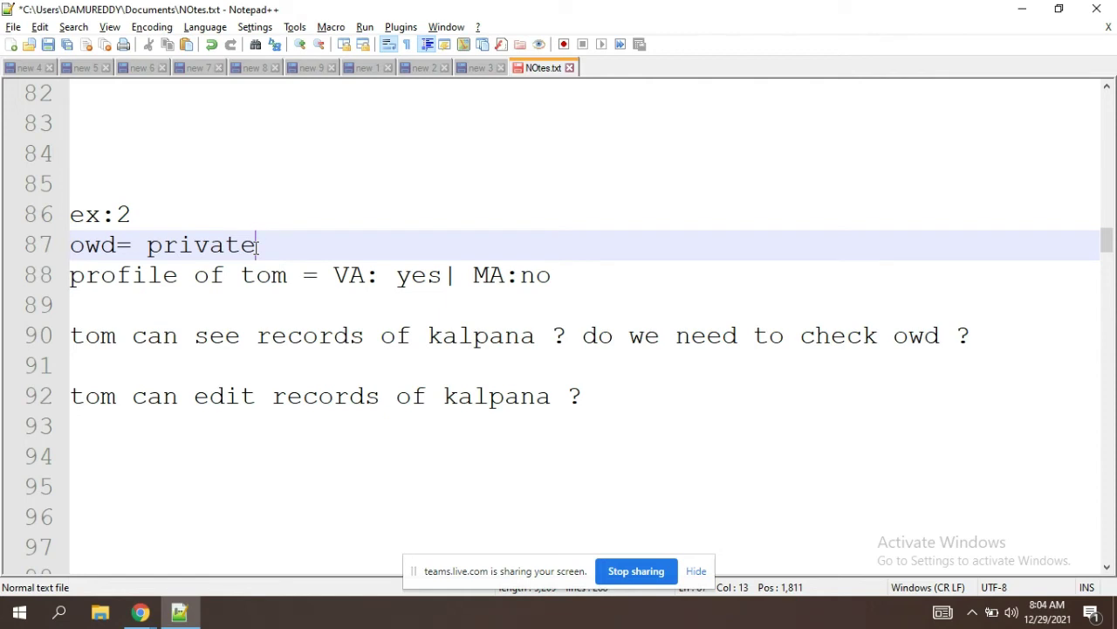
left_click(443, 276)
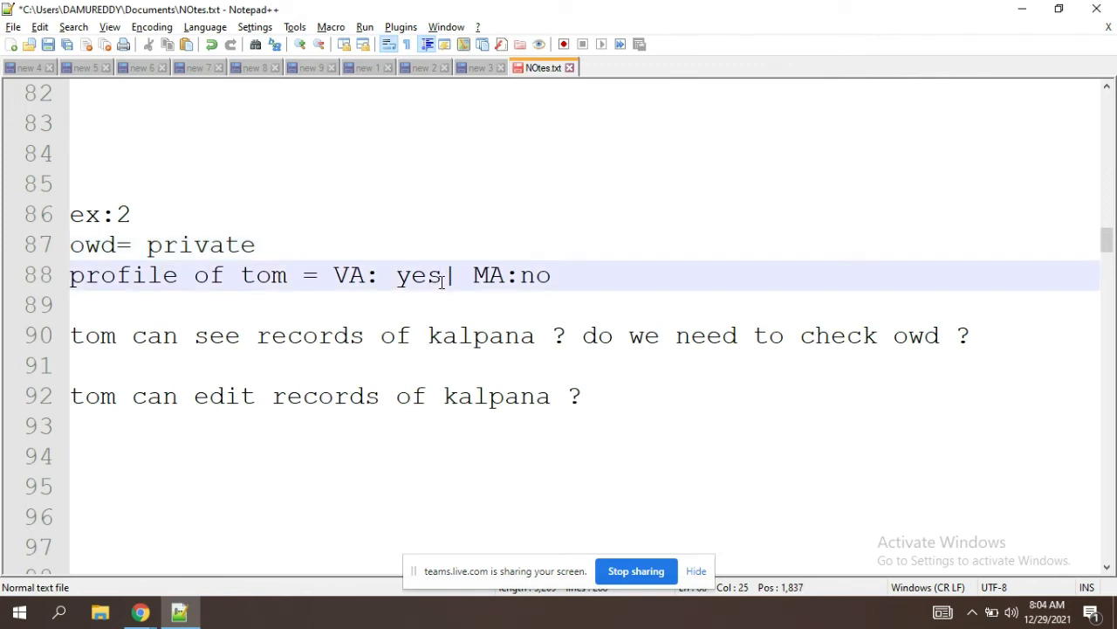
left_click(279, 240)
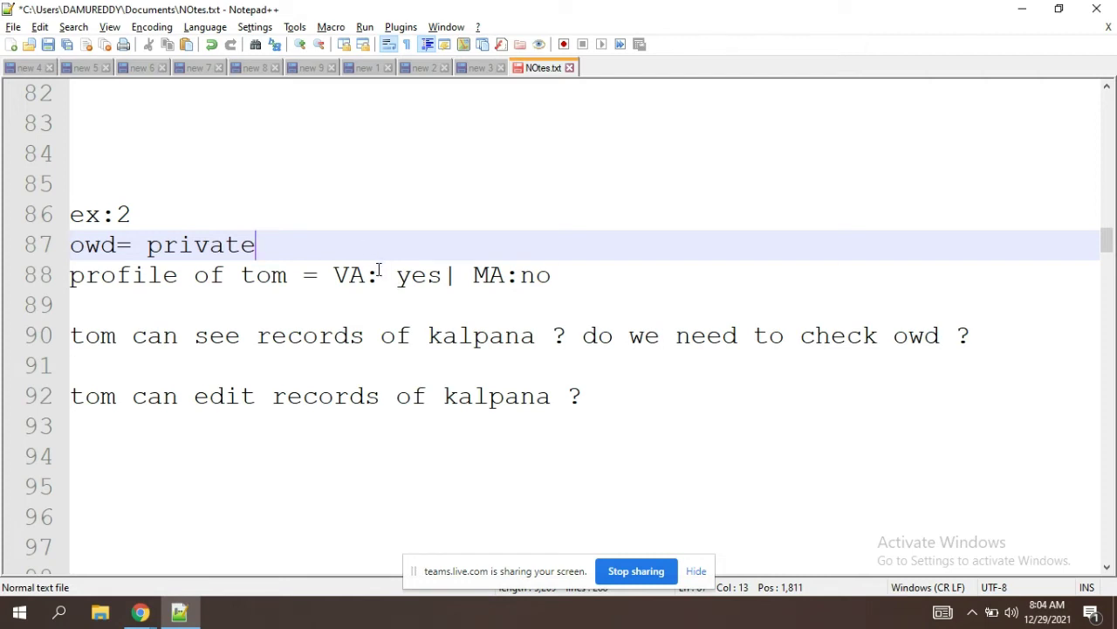
left_click_drag(225, 275, 441, 275)
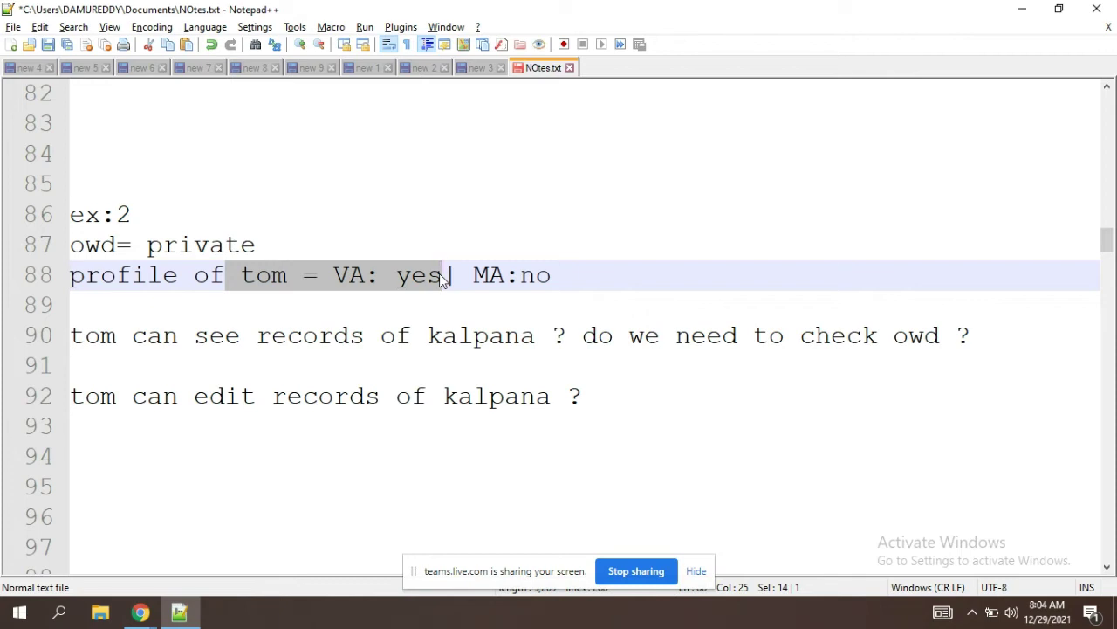
left_click(541, 398)
key("Down")
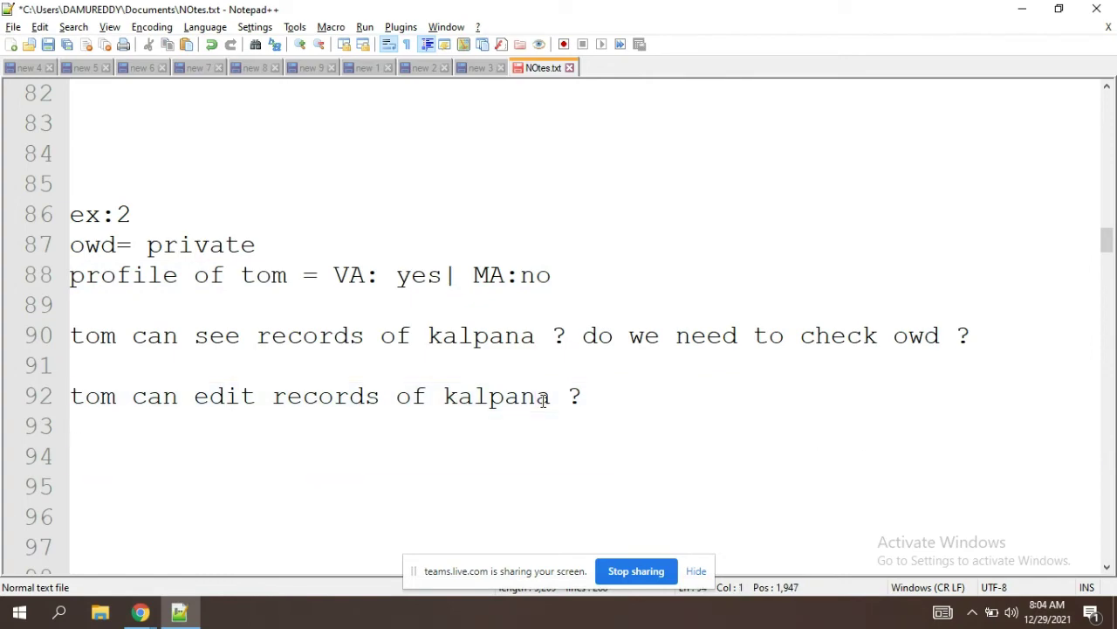
key("Down")
key("Down")
key("Down")
key("Down")
key("Down")
key("Down")
key("Down")
key("Down")
key("Down")
key("Down")
key("Down")
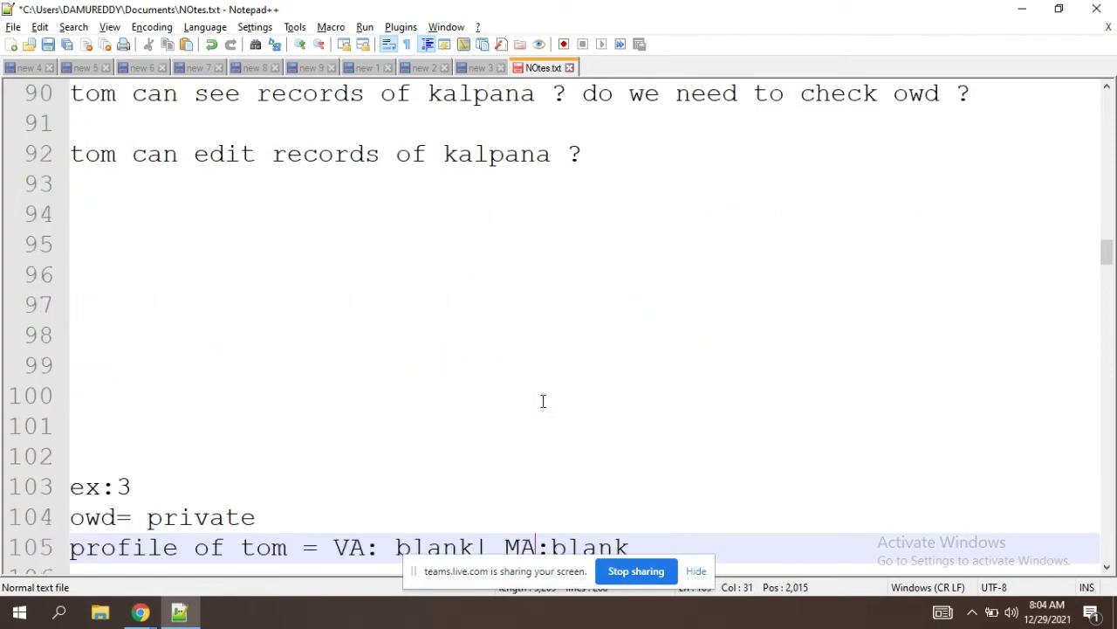
key("Down")
key("Down")
key("Down")
key("Down")
key("Down")
key("Down")
key("Down")
key("Down")
key("Down")
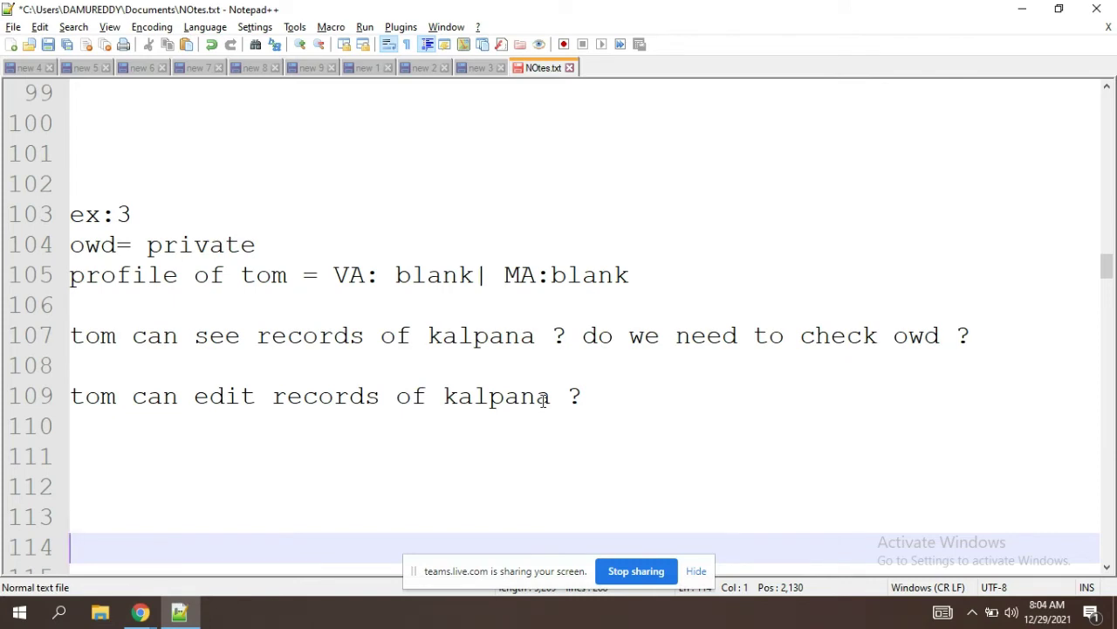
double_click(218, 249)
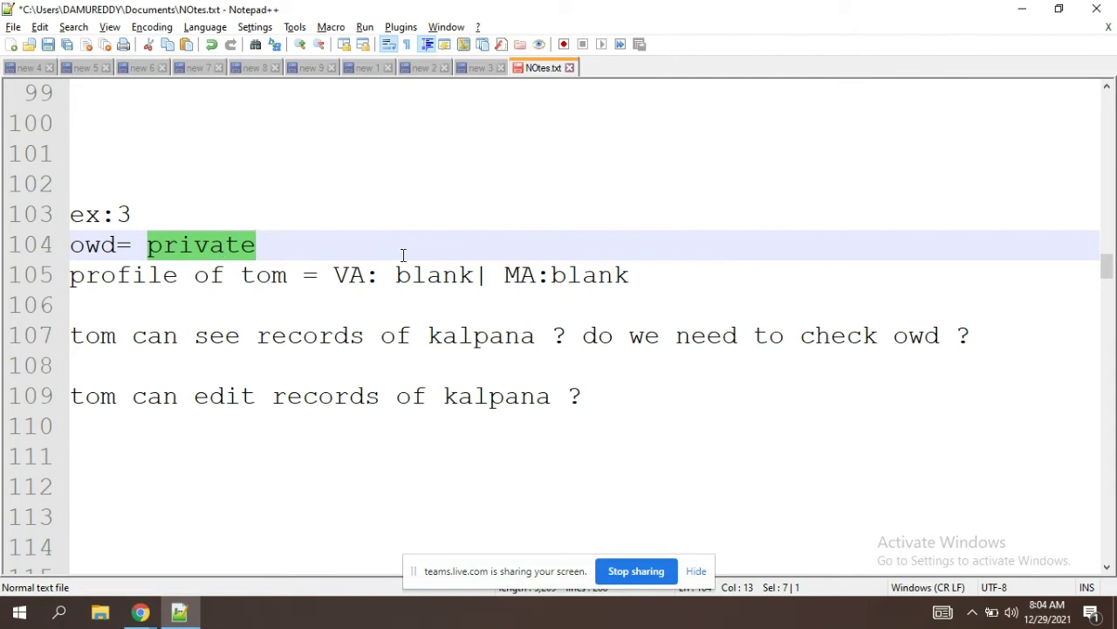
left_click(383, 273)
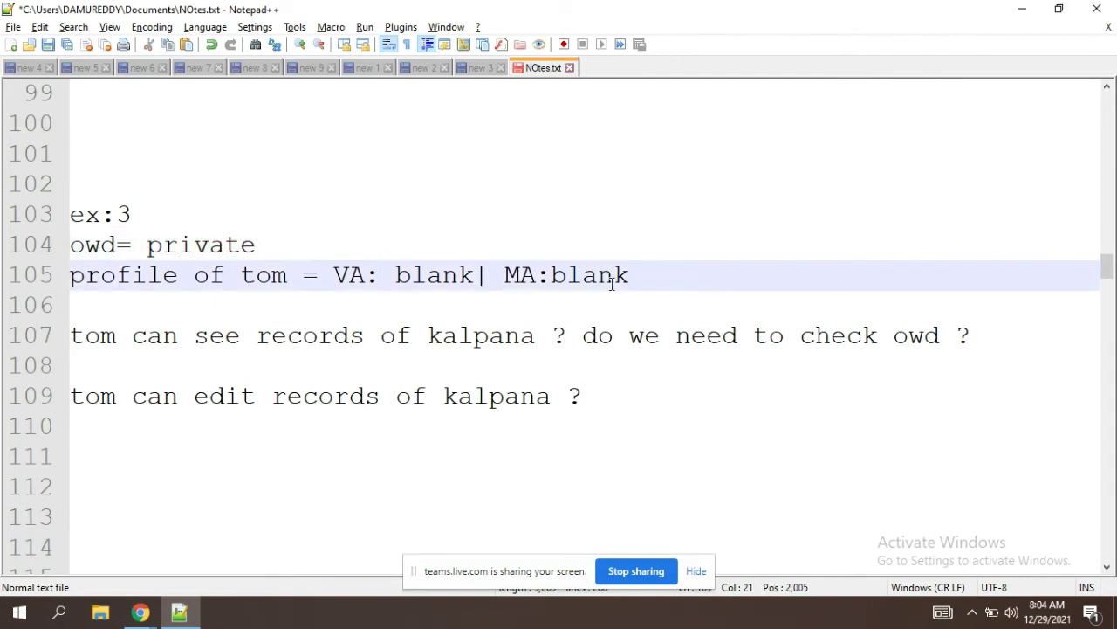
double_click(342, 278)
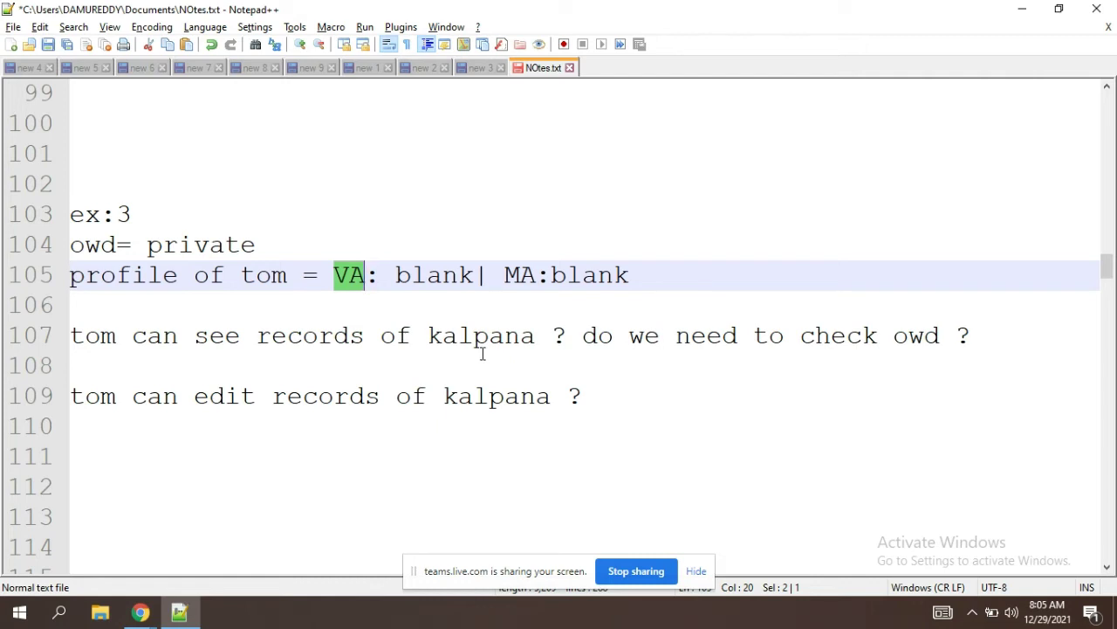
left_click(564, 350)
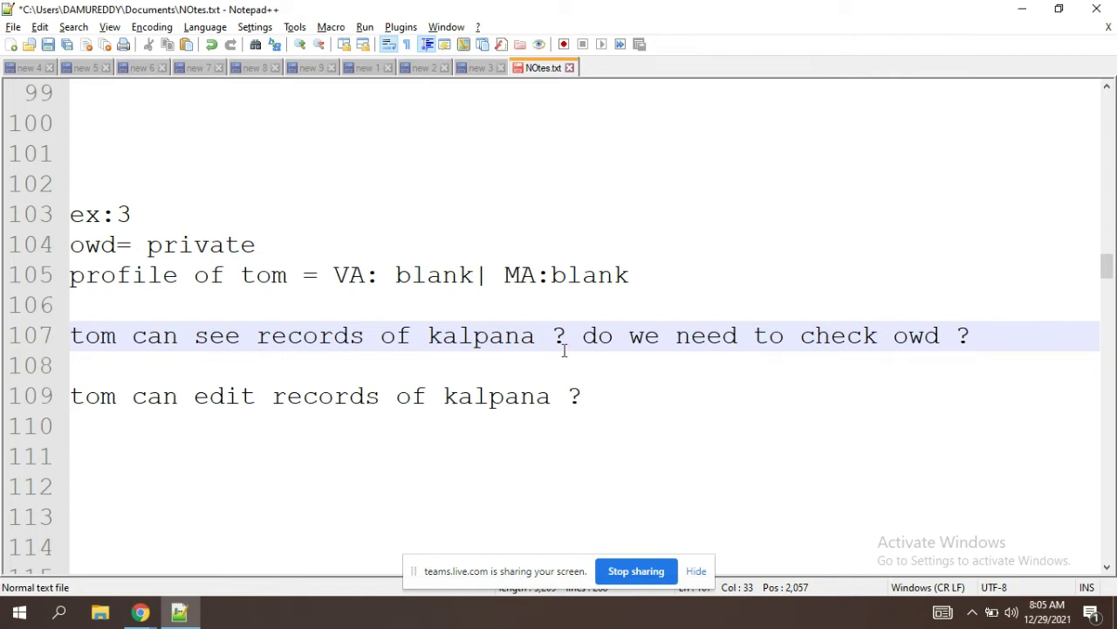
type("No")
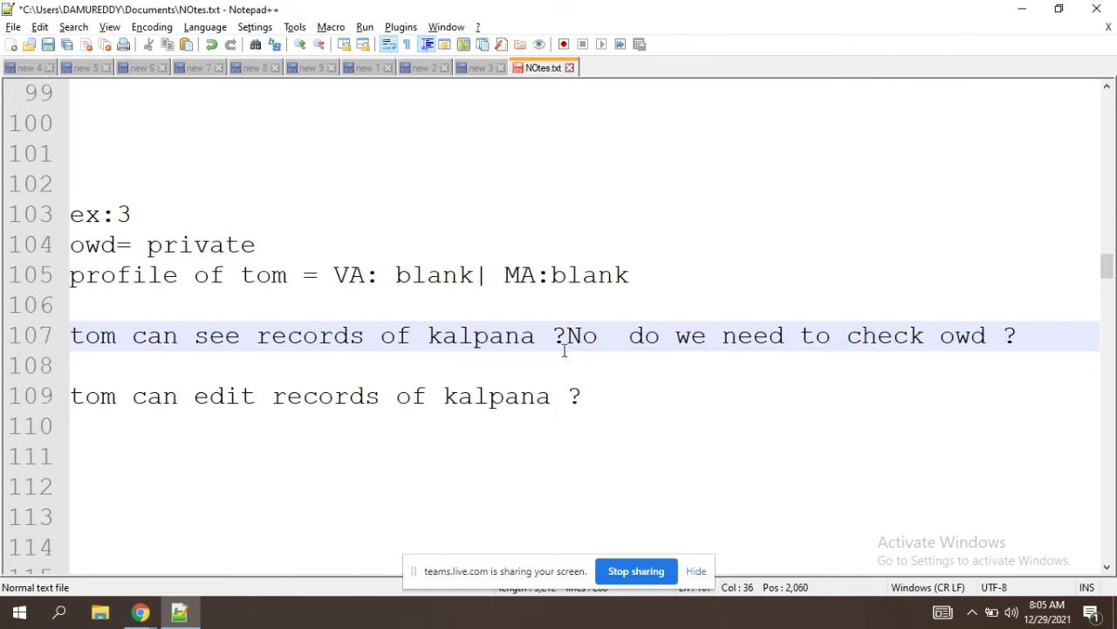
double_click(511, 335)
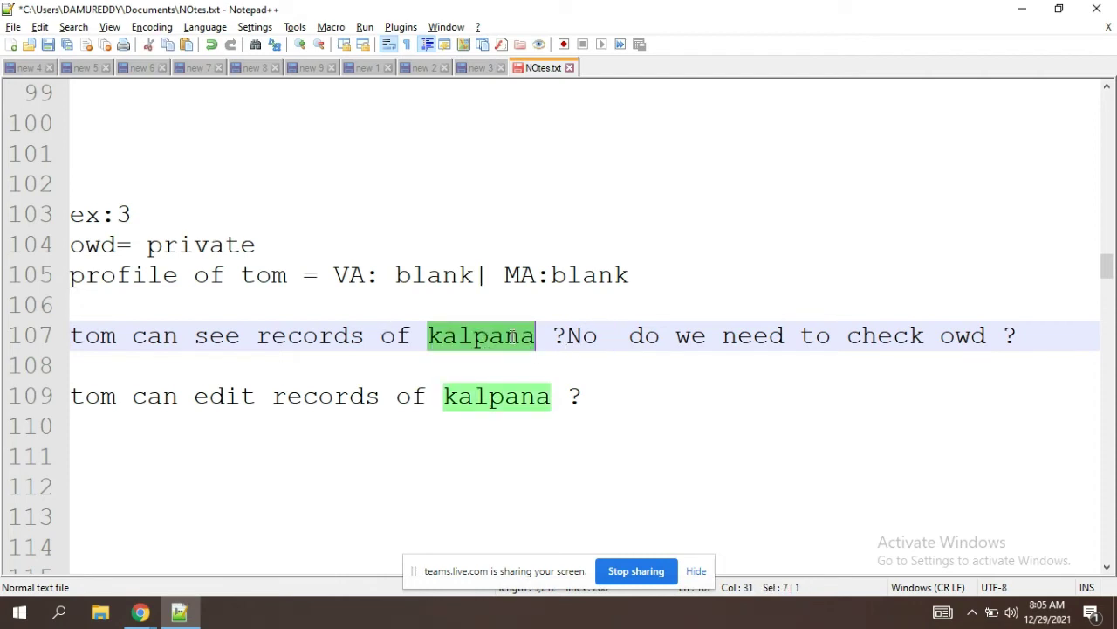
left_click(597, 341)
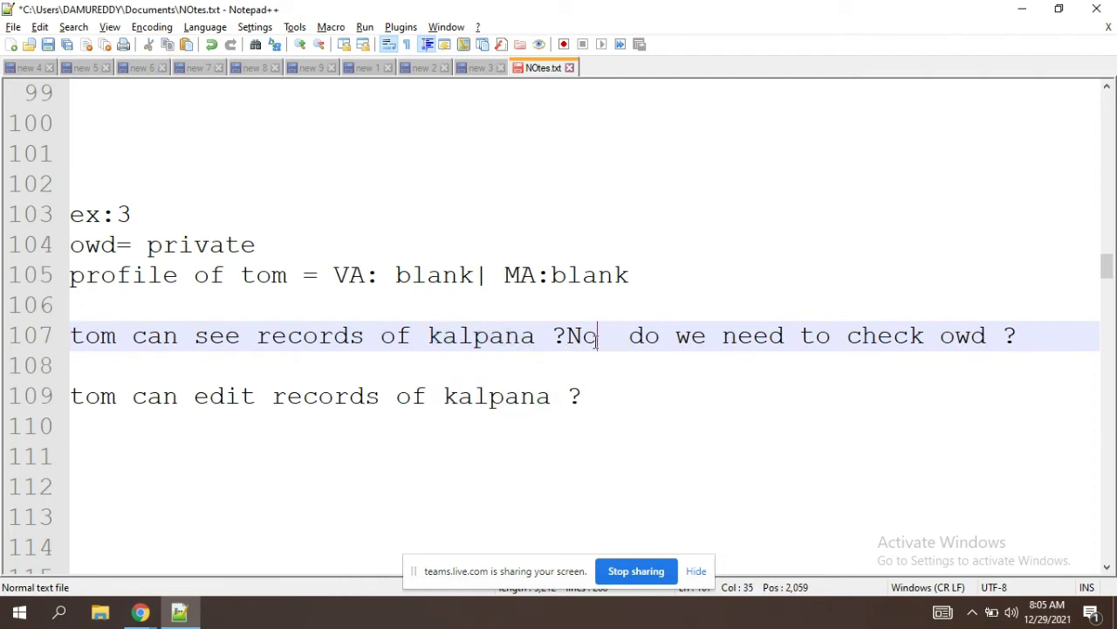
left_click(628, 339)
left_click_drag(628, 339, 957, 339)
left_click(629, 384)
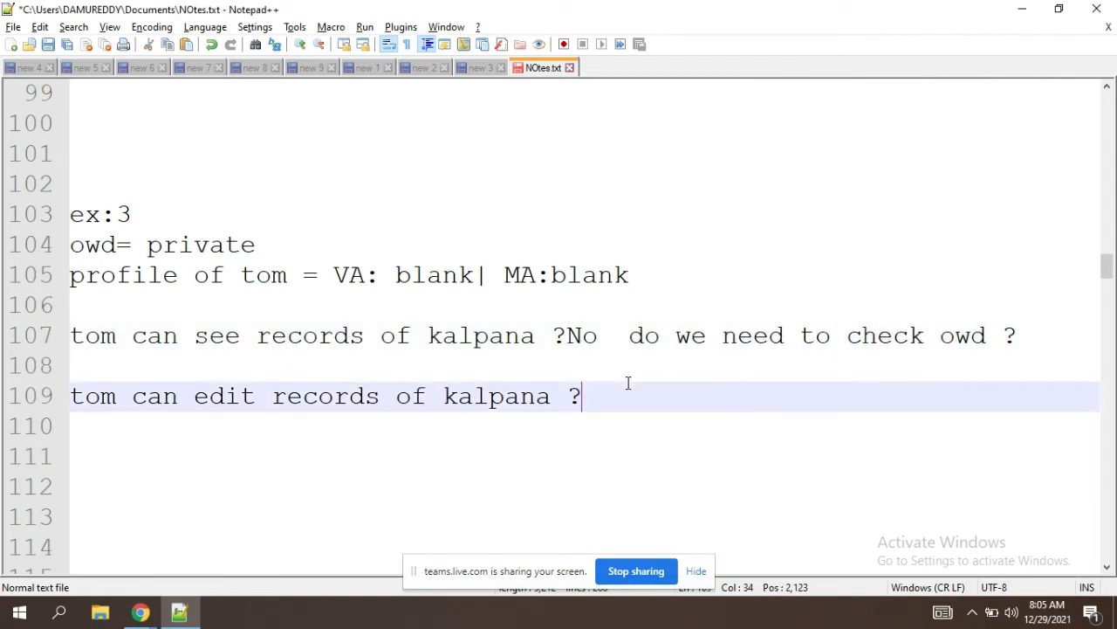
left_click(332, 275)
left_click_drag(332, 275, 630, 276)
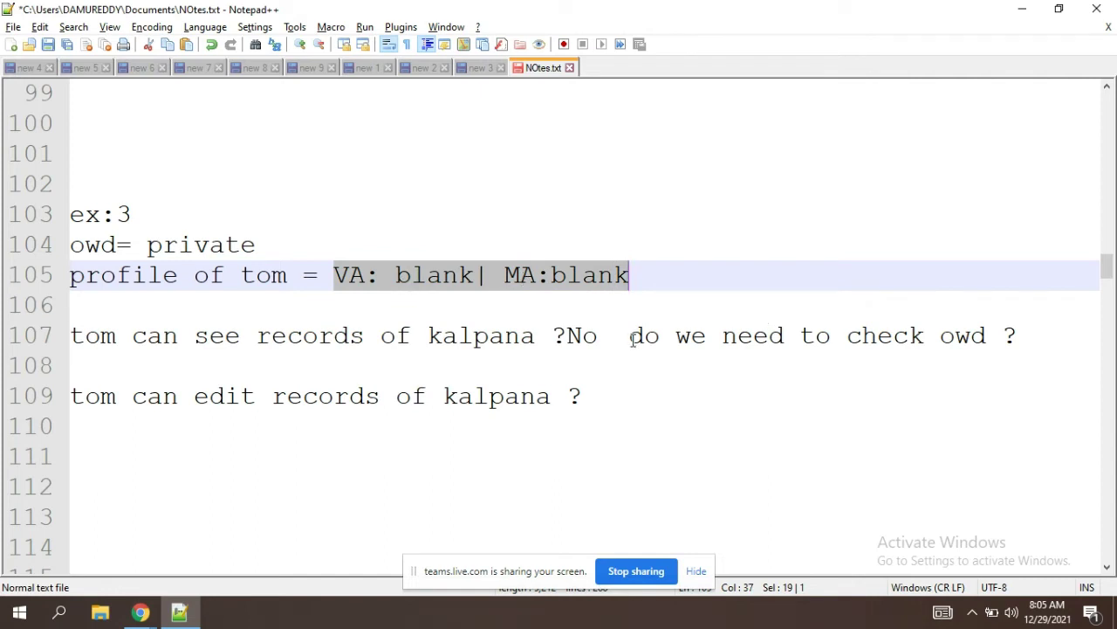
left_click(1004, 339)
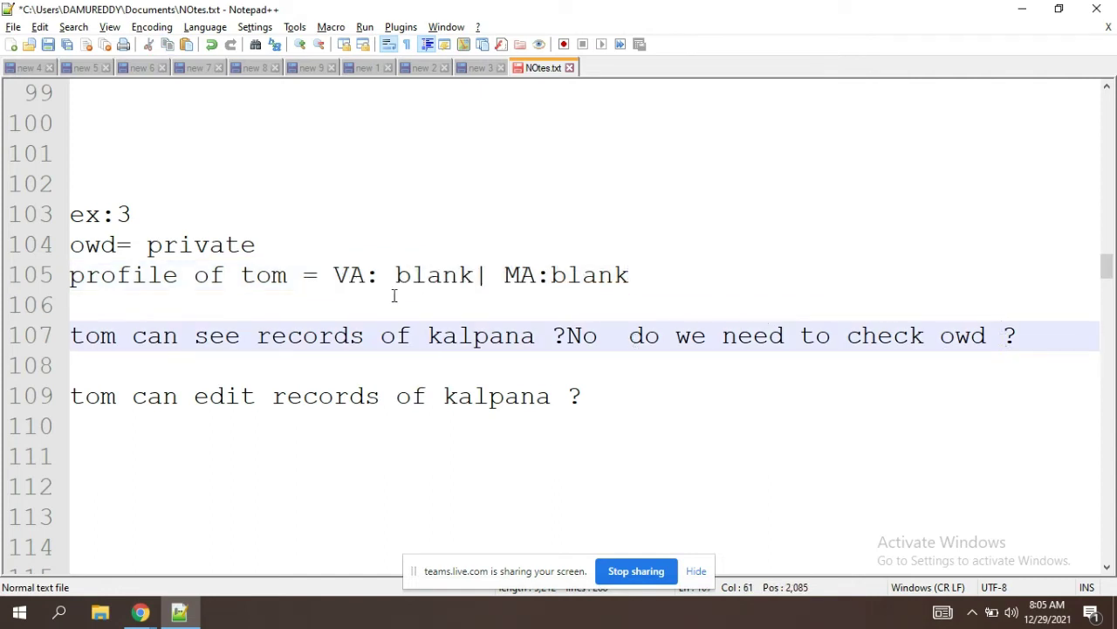
left_click(273, 250)
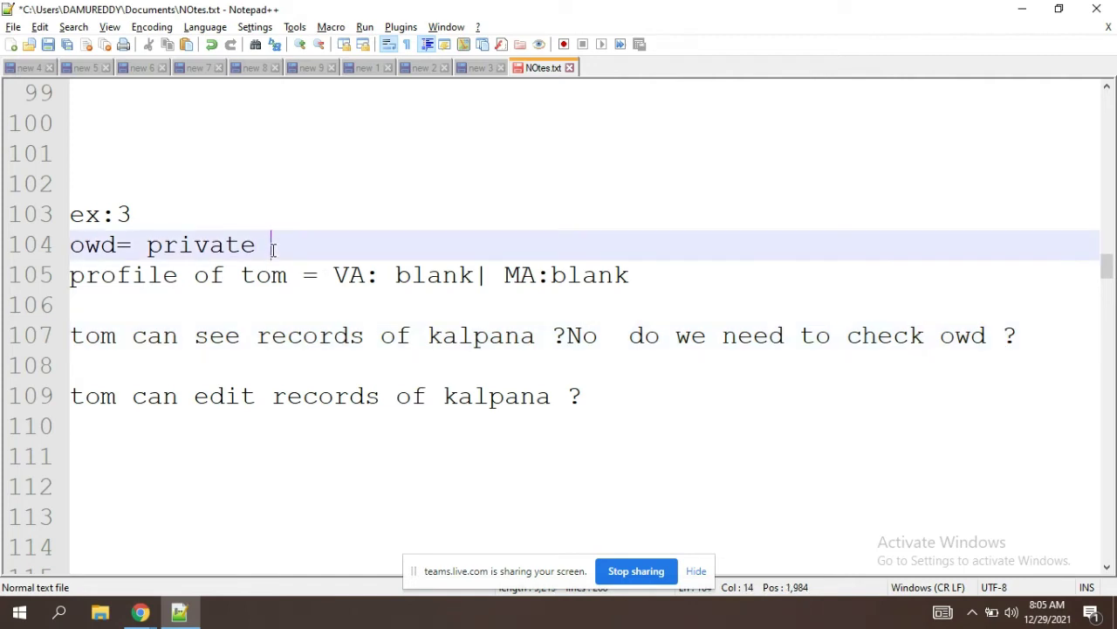
Step: Answer 'No' after the question on line 109 about editing kalpana's records
type("---")
double_click(648, 411)
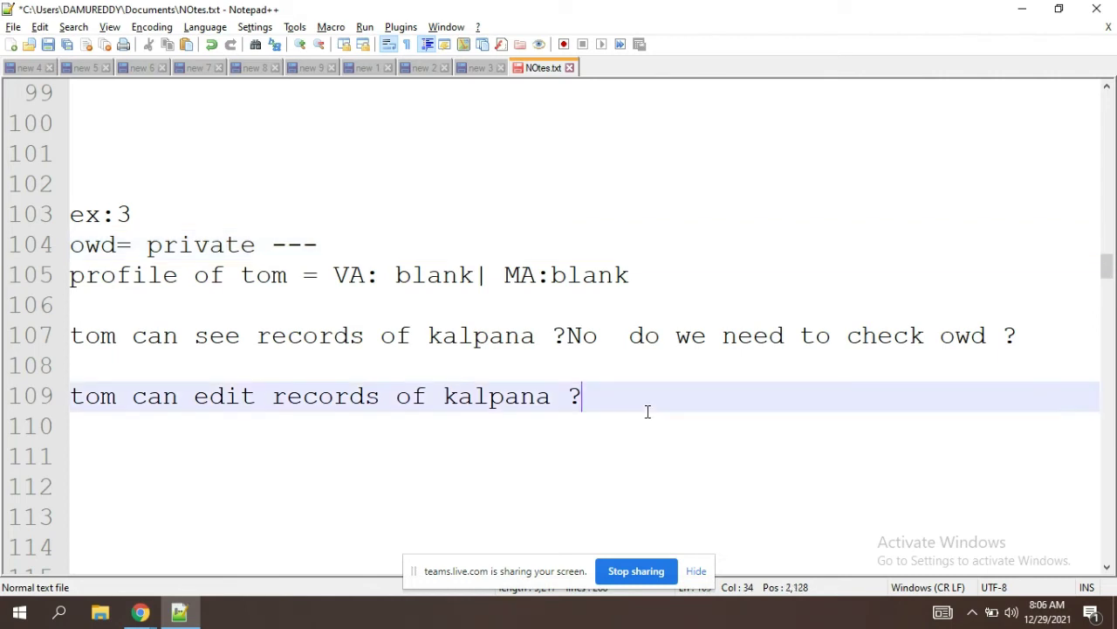
left_click(648, 411)
type("No")
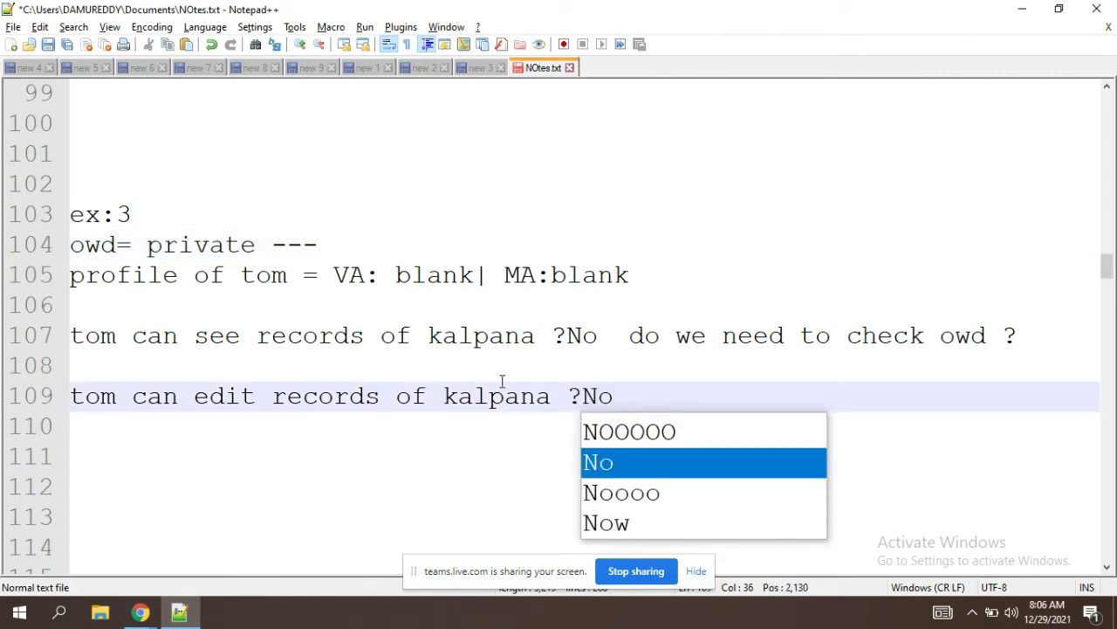
left_click(270, 220)
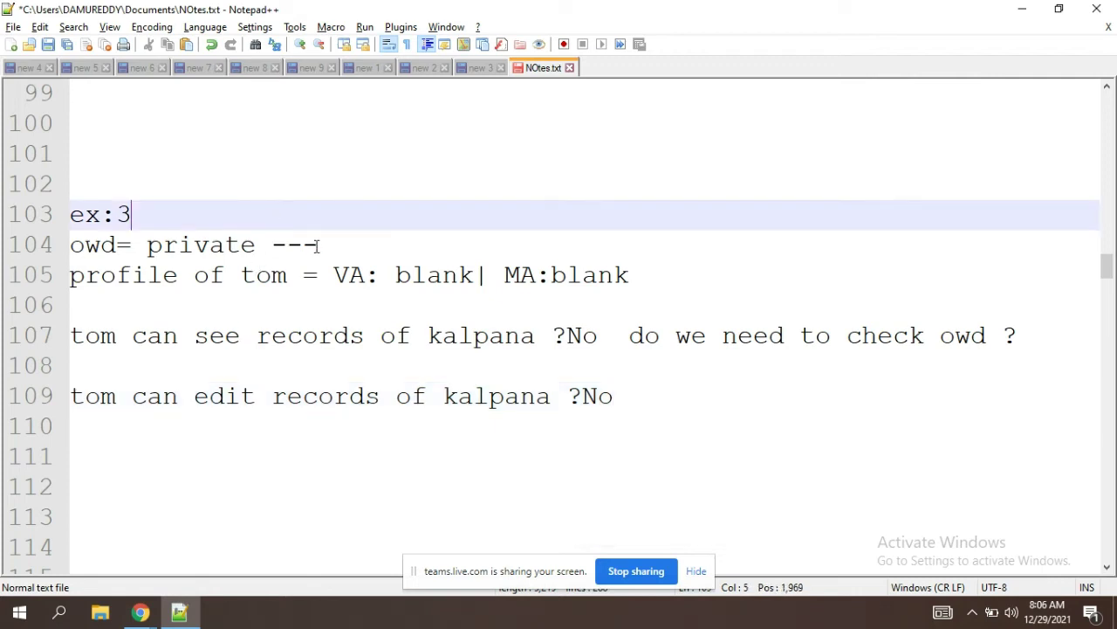
Step: Delete the temporary '---' after 'owd= private' on line 104 and move down to line 114
left_click_drag(322, 248, 278, 252)
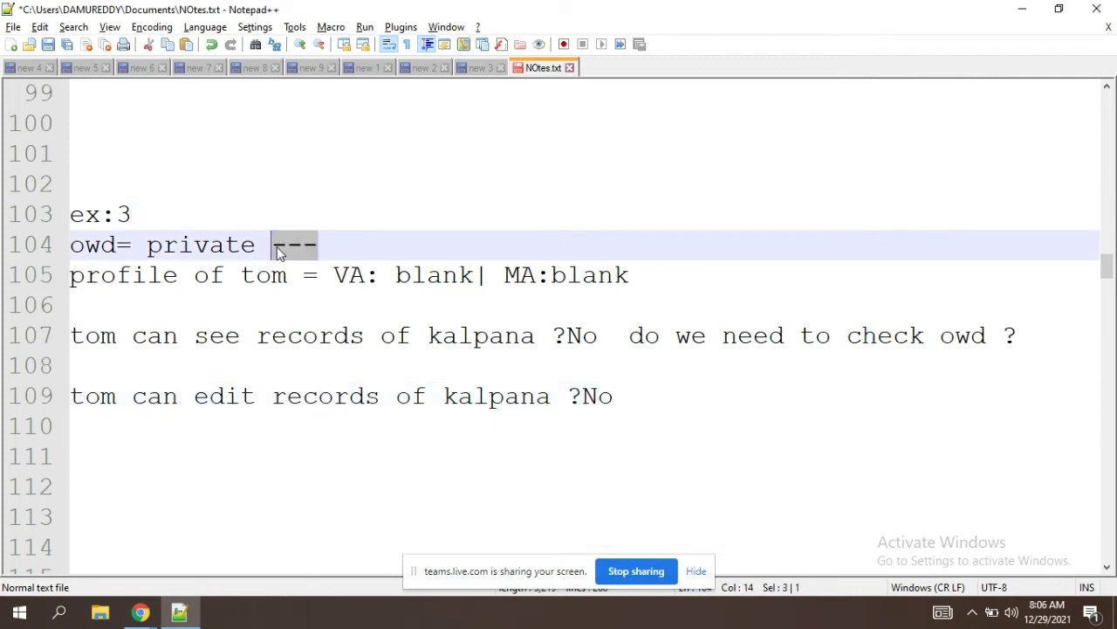
key("BackSpace")
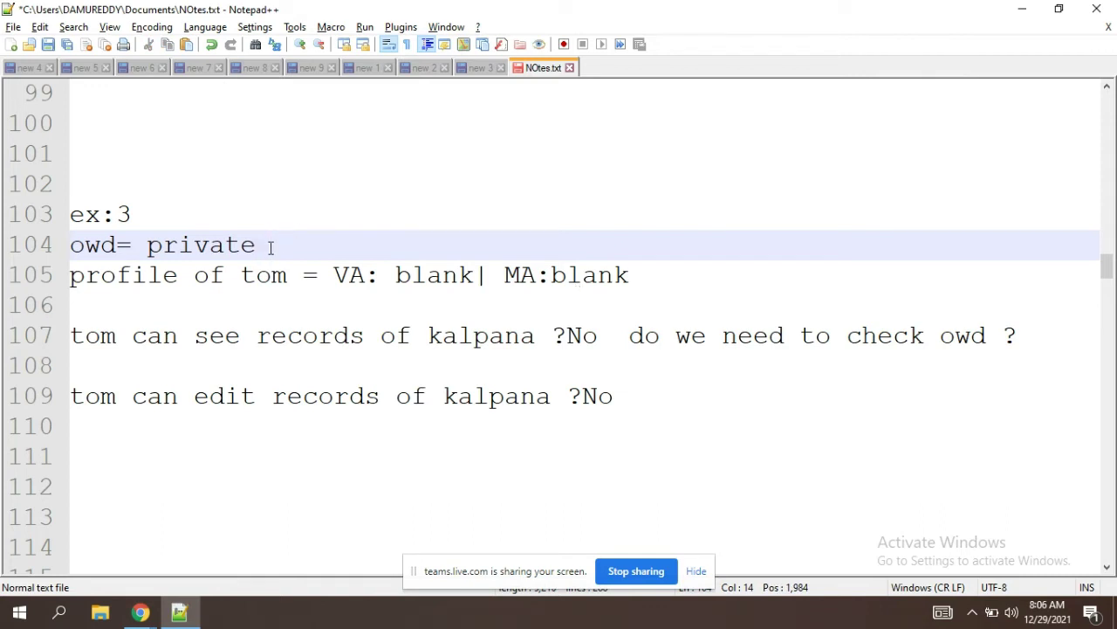
left_click_drag(271, 246, 147, 246)
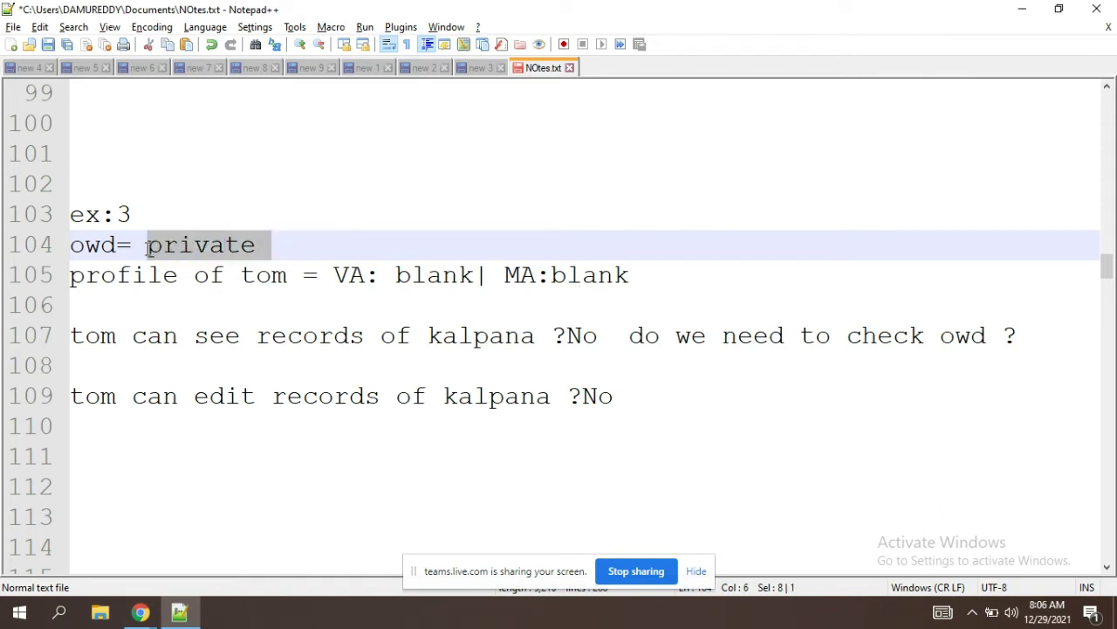
left_click(354, 233)
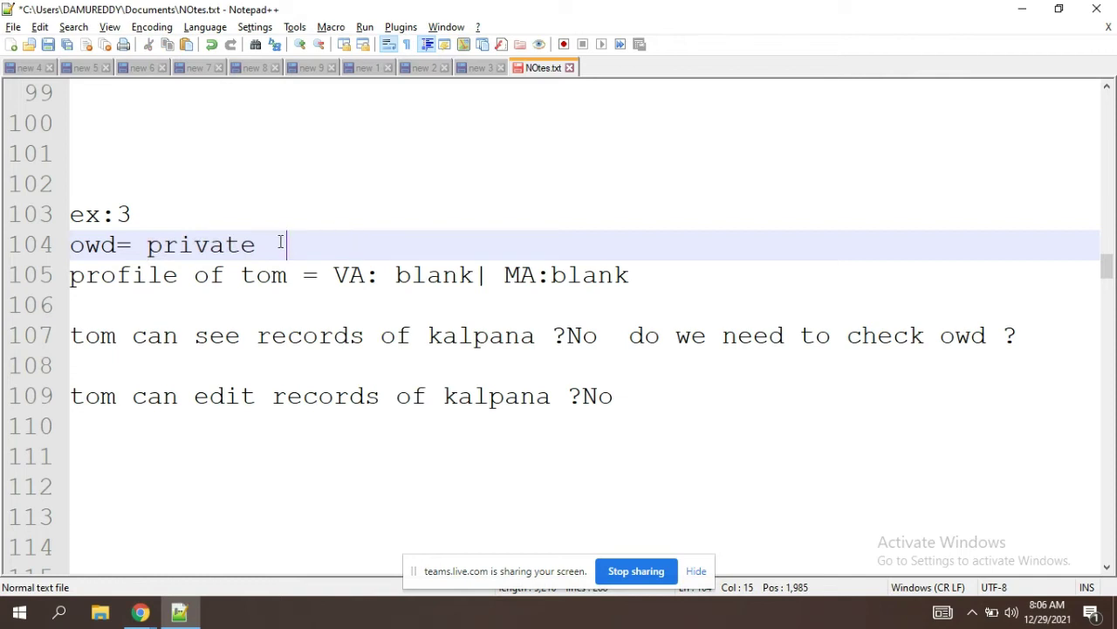
left_click_drag(271, 246, 147, 253)
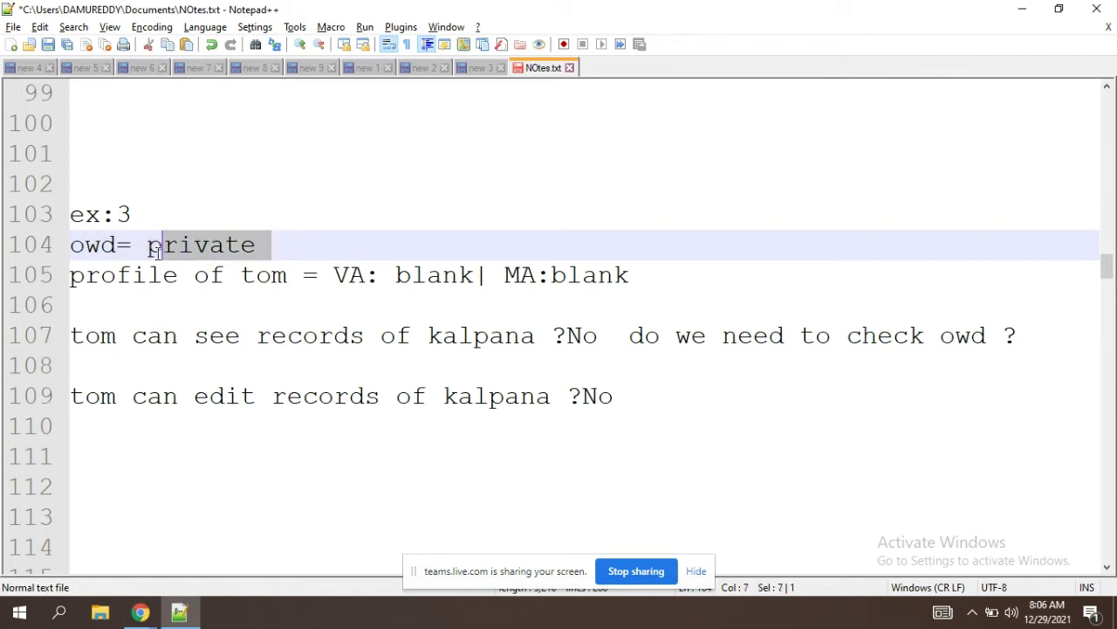
left_click(305, 260)
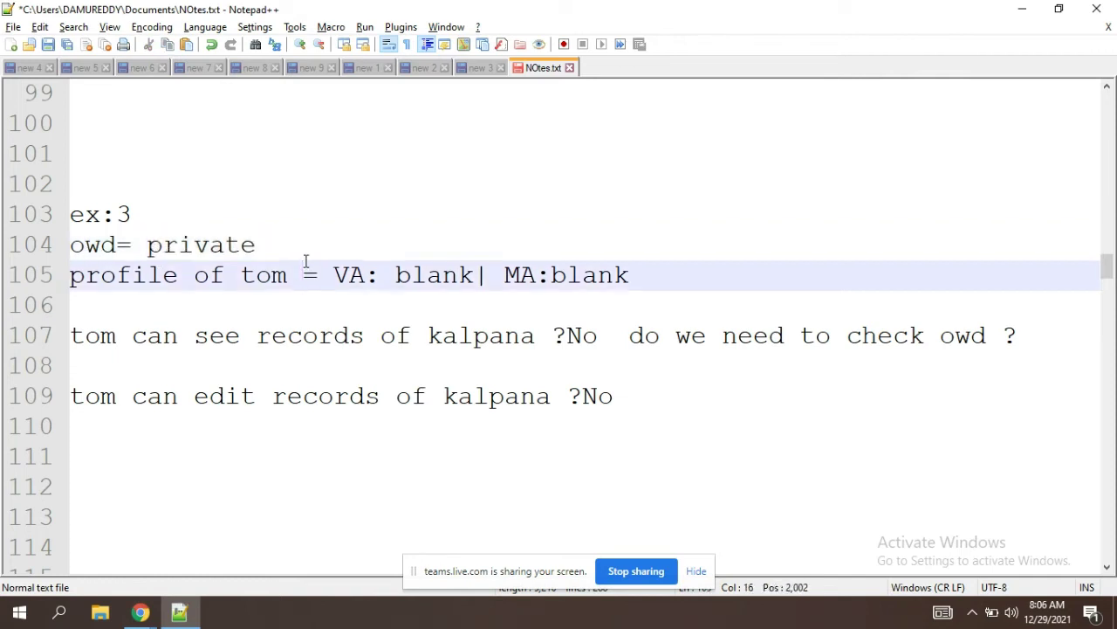
left_click(447, 447)
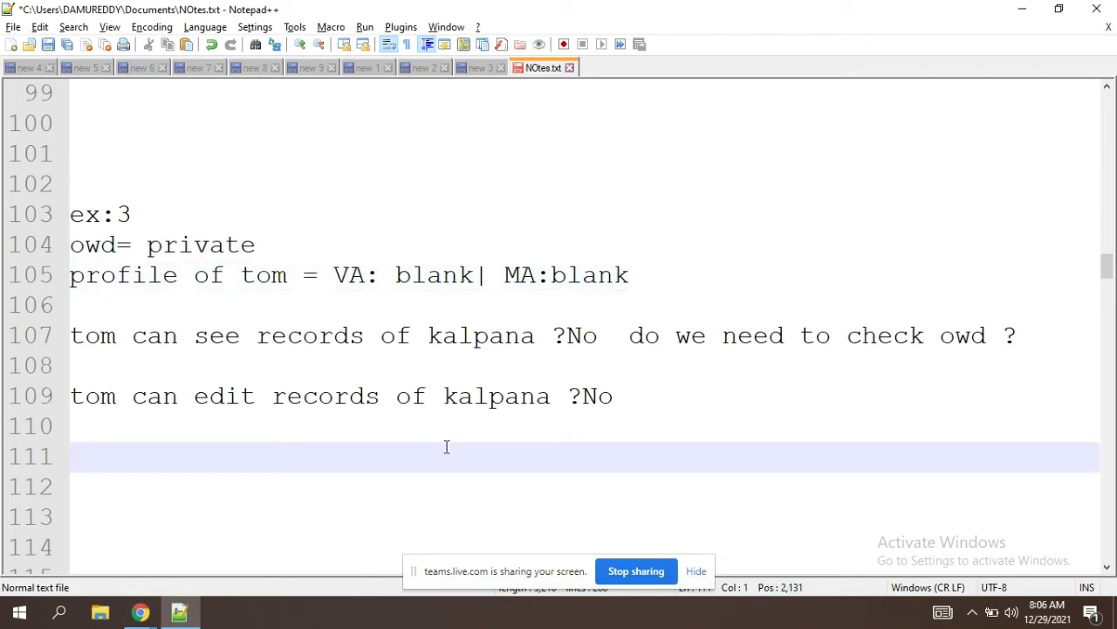
key("Return")
key("Return")
key("Return")
Step: Type 1 after '>>' on line 122 as the number of profiles one user can have
key("Down")
key("Down")
key("Down")
key("Down")
key("Down")
key("Down")
key("Down")
key("Down")
key("Down")
key("Down")
key("Down")
key("Down")
key("Down")
key("Down")
key("Down")
key("Down")
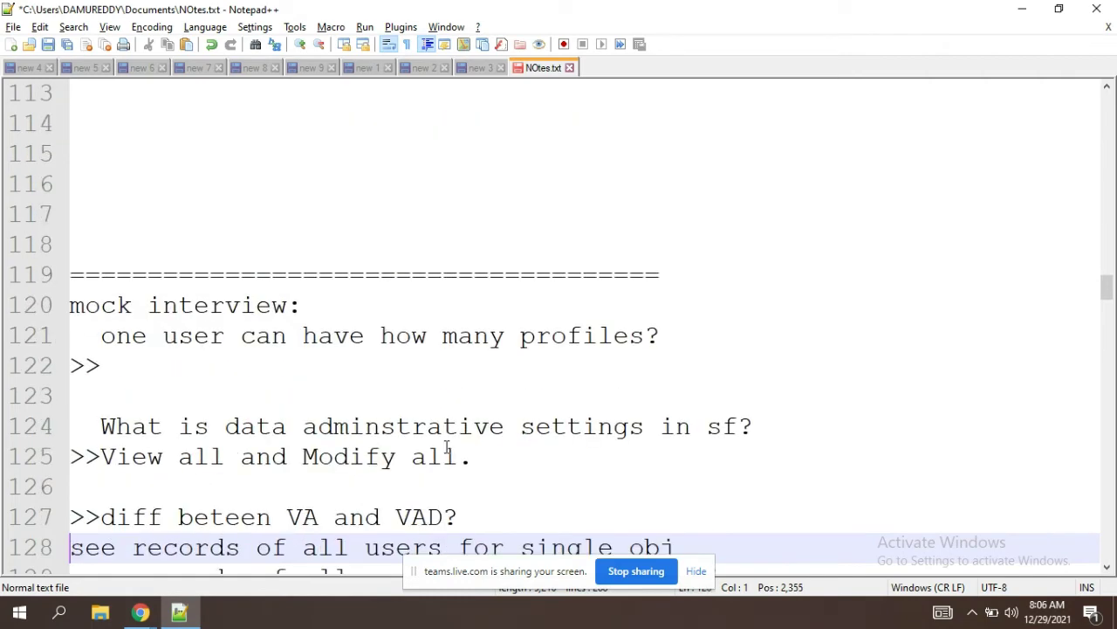
key("Down")
key("Down")
key("Down")
key("Down")
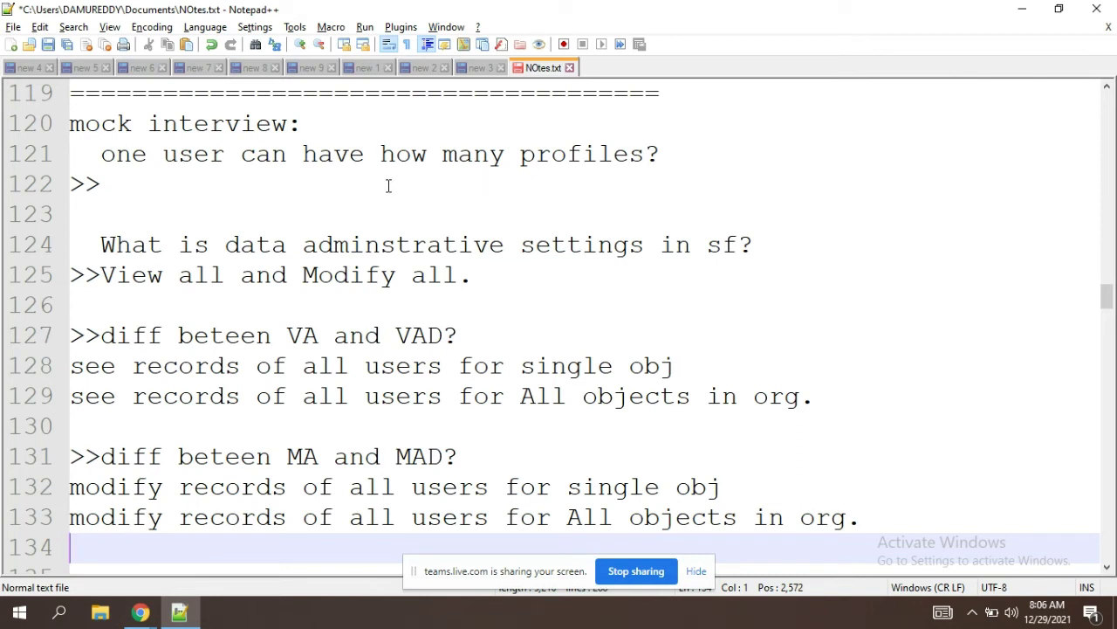
left_click(119, 183)
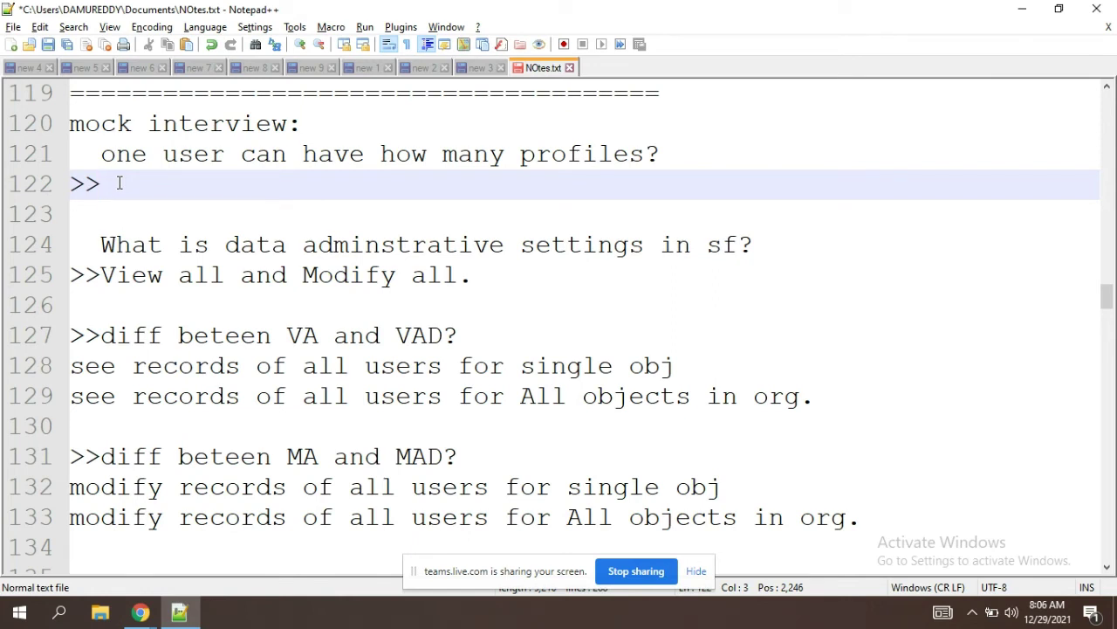
type("1")
Step: Highlight 'View all and Modify all' on line 125 of the mock-interview notes while explaining
left_click(488, 244)
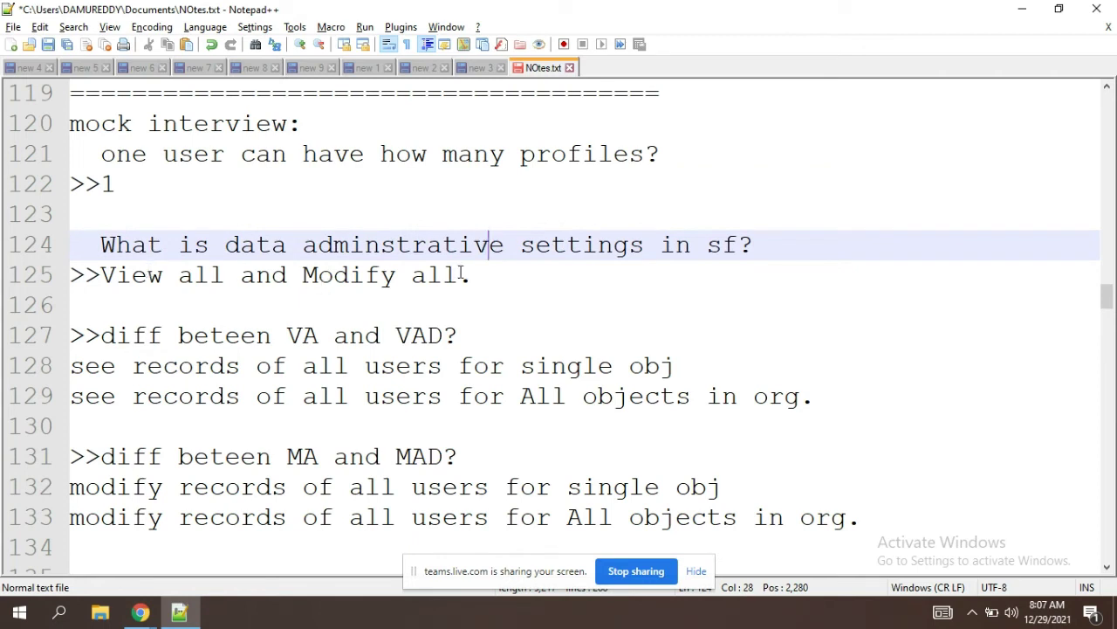
left_click_drag(459, 275, 101, 275)
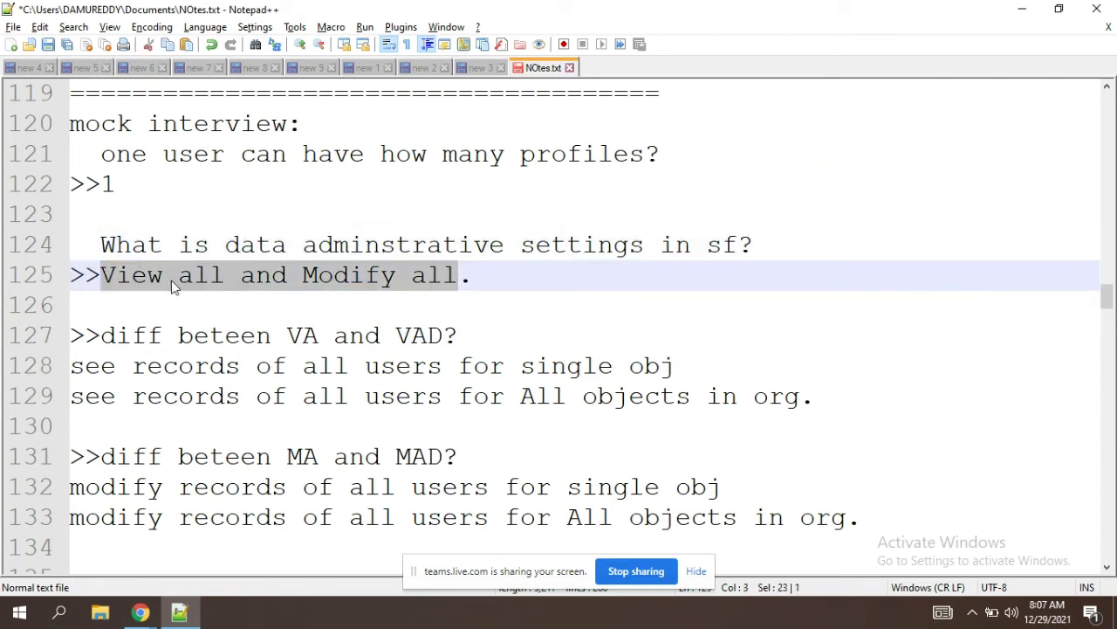
left_click(444, 293)
left_click(459, 275)
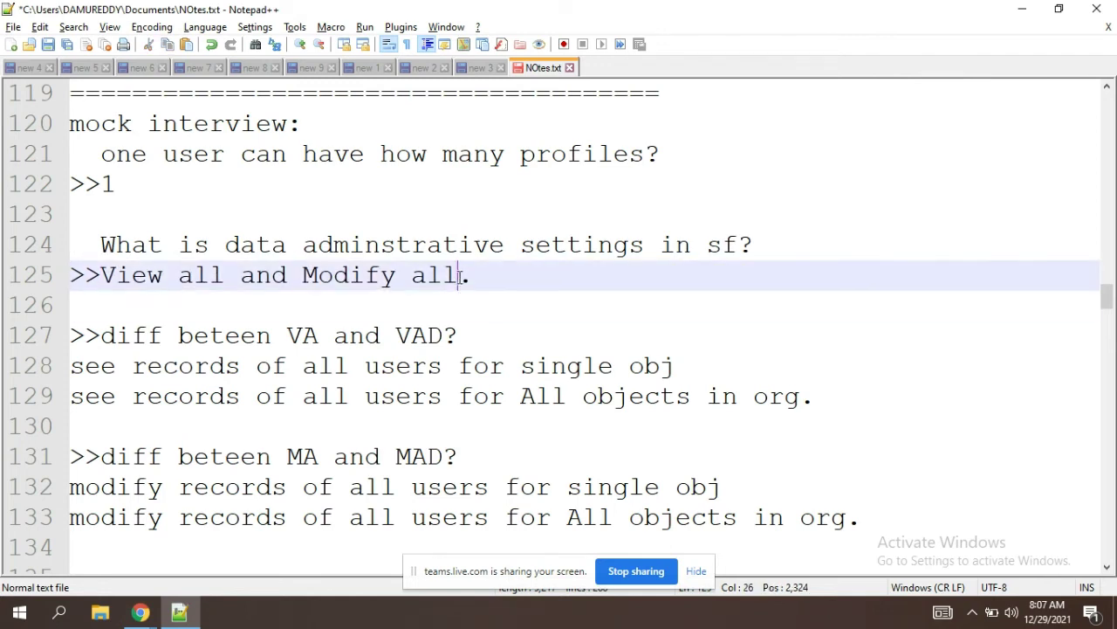
left_click_drag(459, 275, 102, 275)
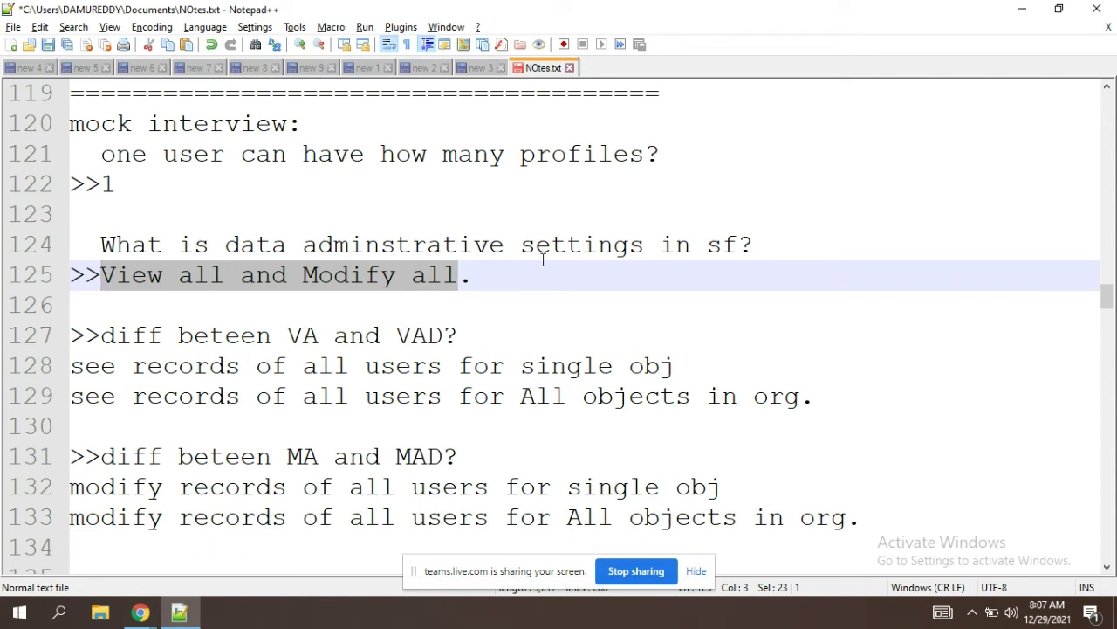
left_click(505, 280)
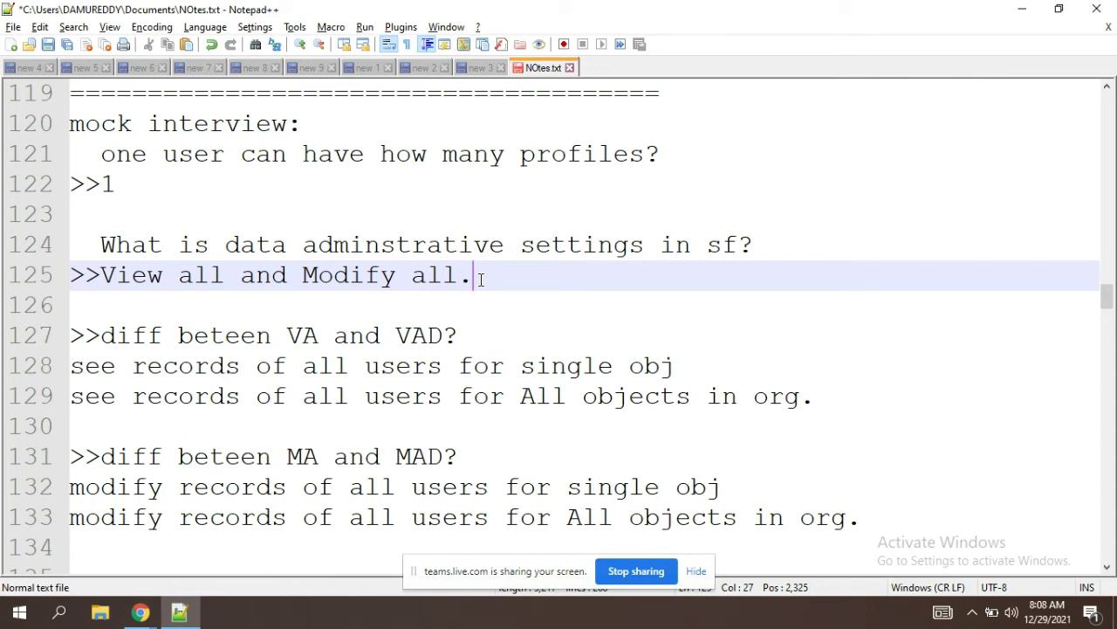
left_click(259, 289)
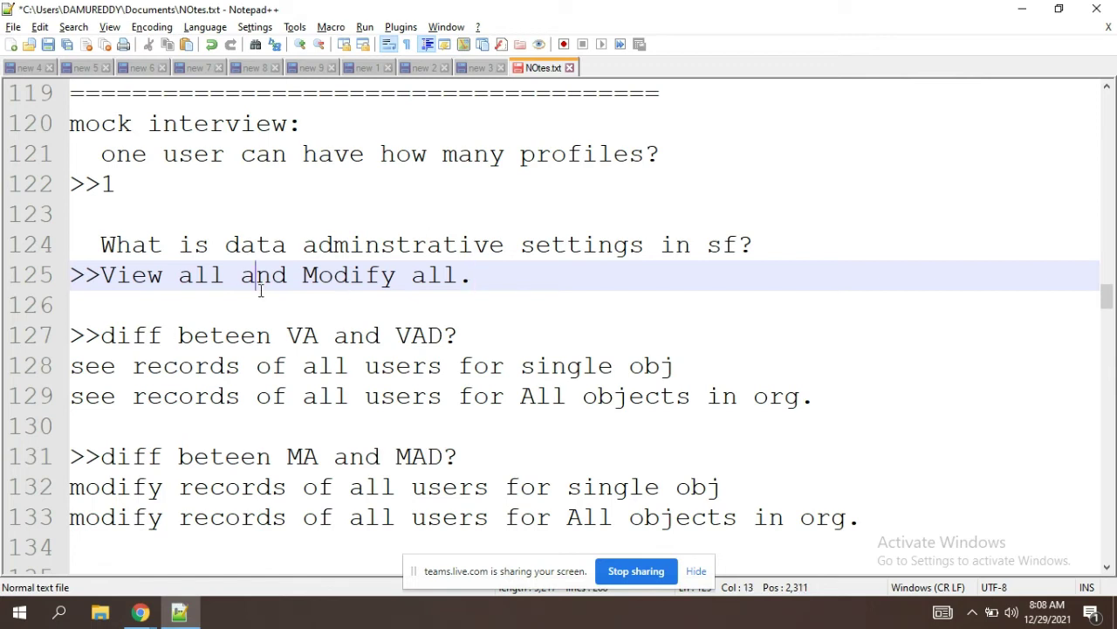
left_click(493, 276)
Step: Select VAD on line 127 and switch to the Fin Dept (Dec) Profile Edit page in Chrome
left_click(304, 331)
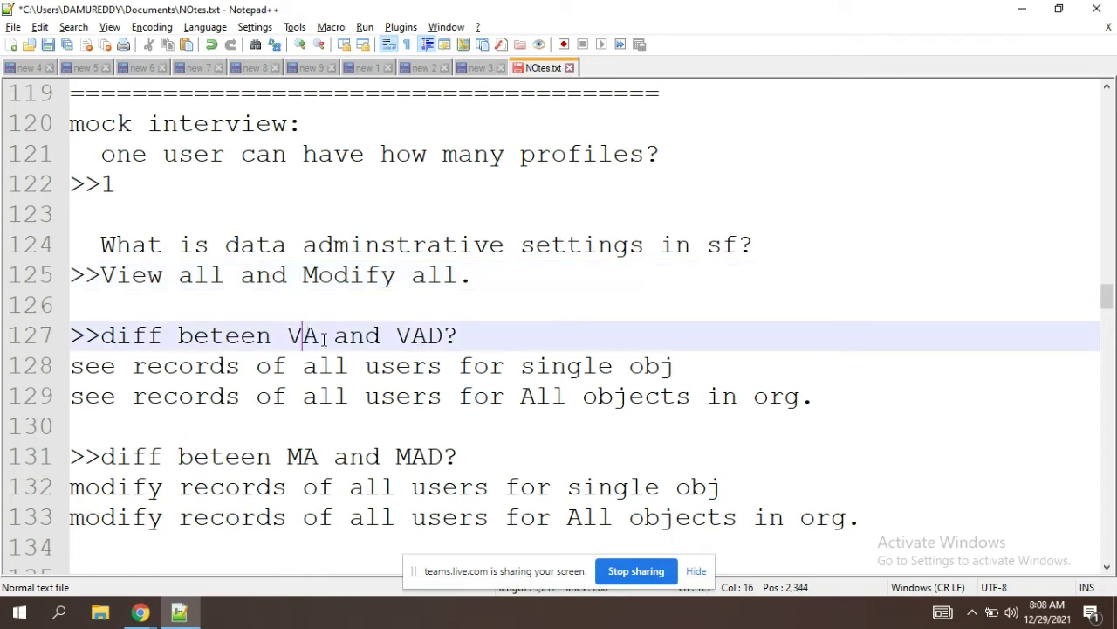
double_click(405, 336)
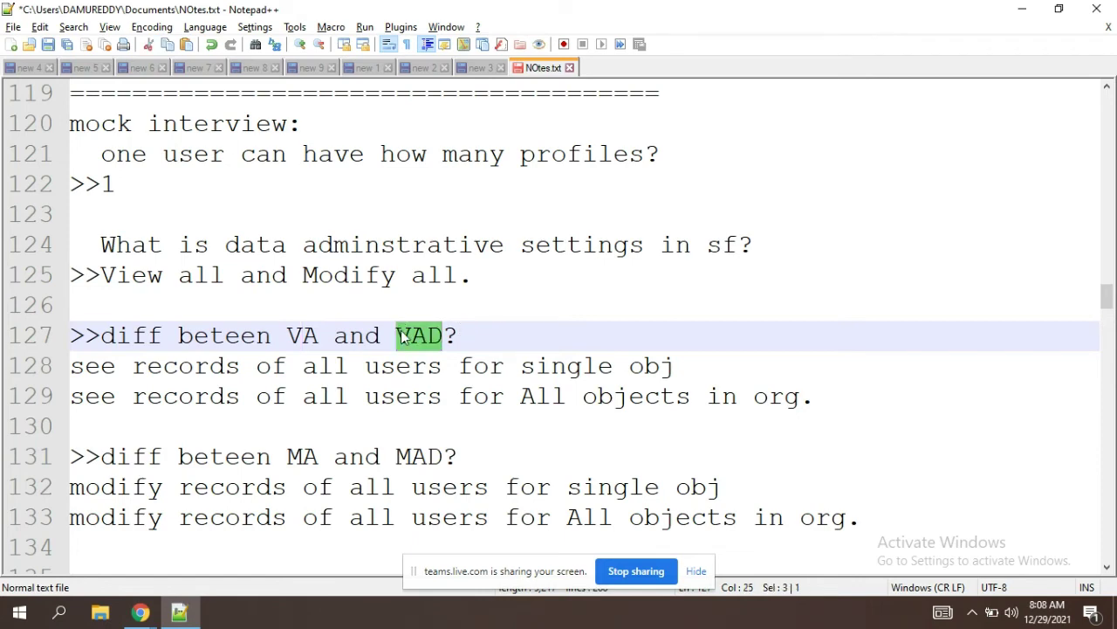
key("alt+Tab")
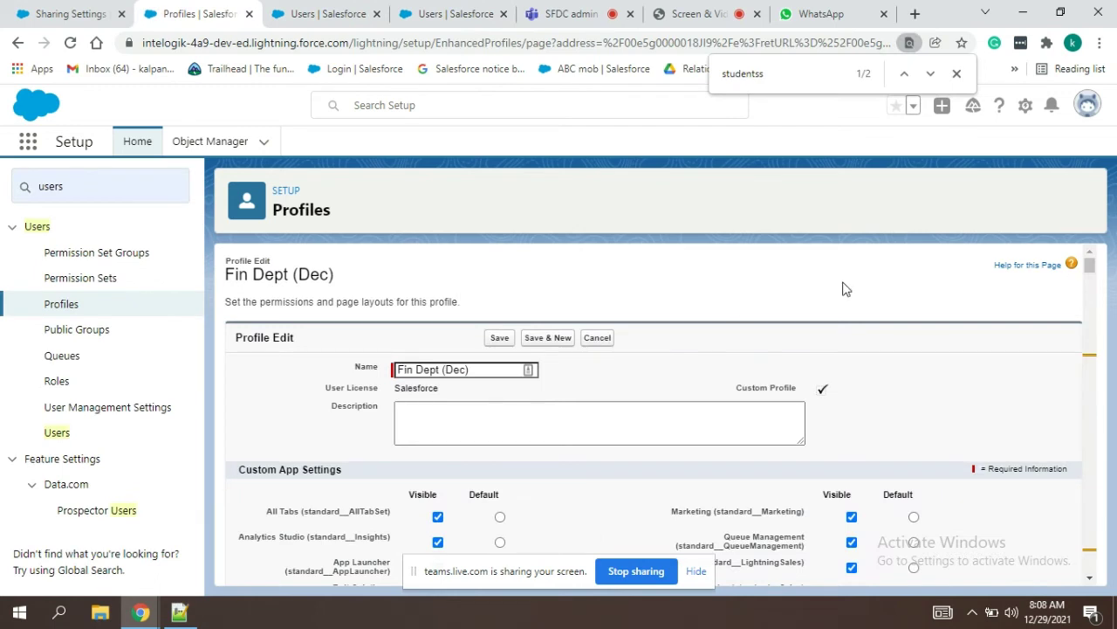
Step: Search the profile page for 'view all' and tick View All Data
key("ctrl+f")
type("view")
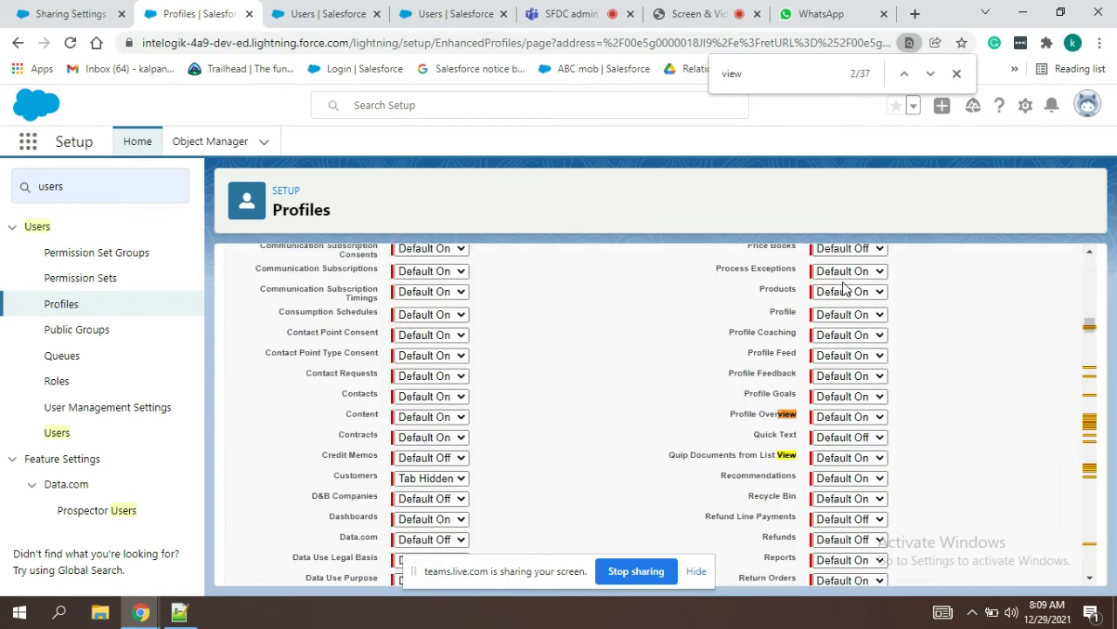
type(" all")
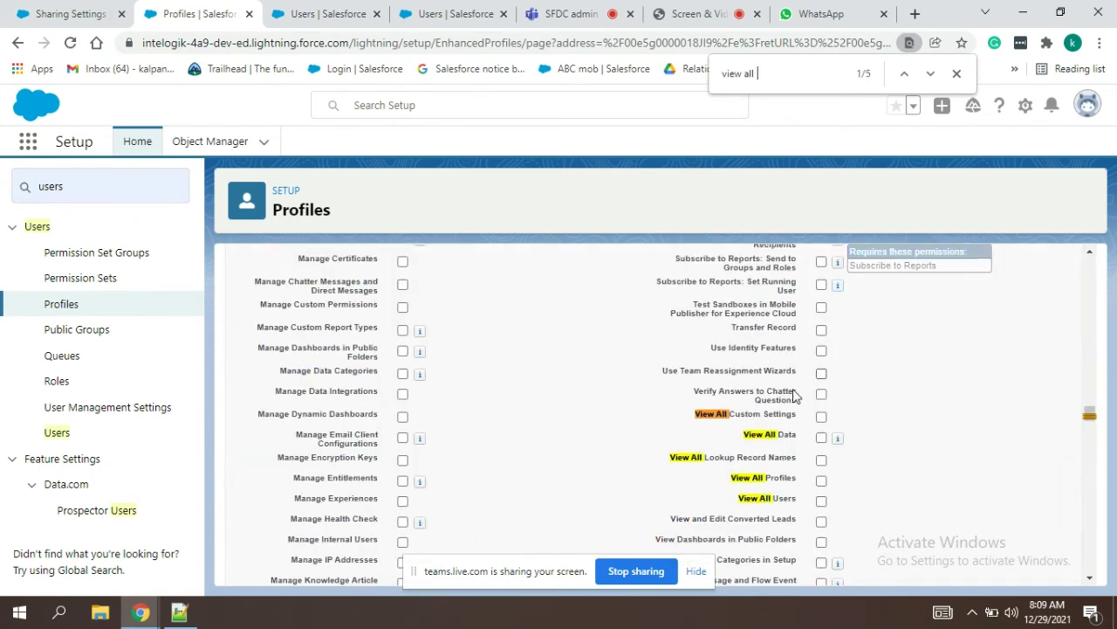
left_click(821, 438)
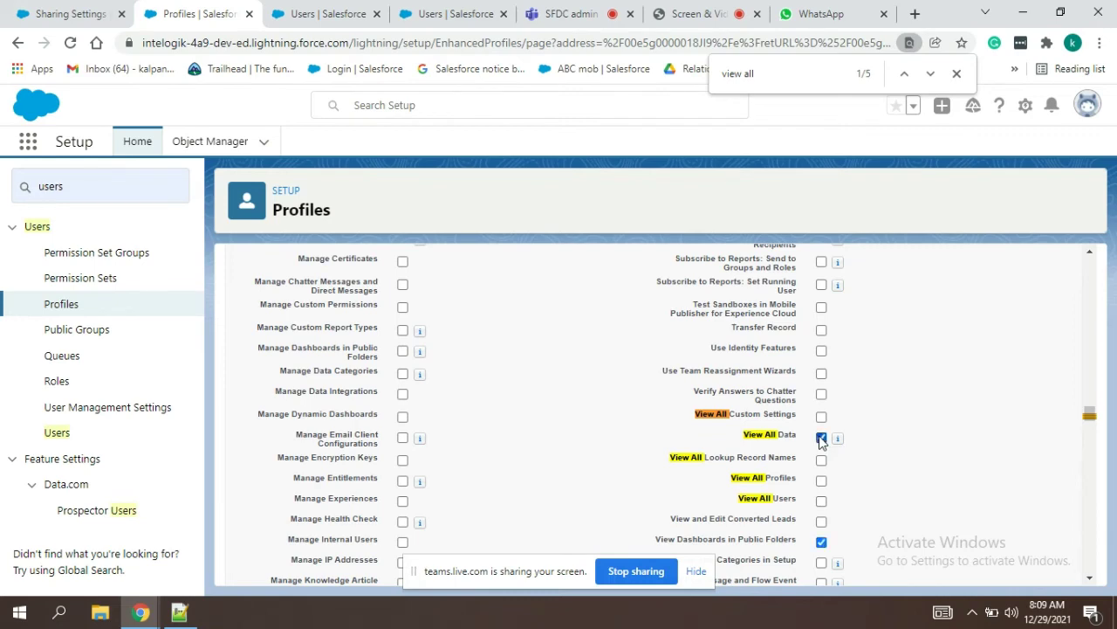
Step: Scroll to the object permissions showing View All on every object, then return to Notepad++
left_click(1091, 577)
left_click(1090, 577)
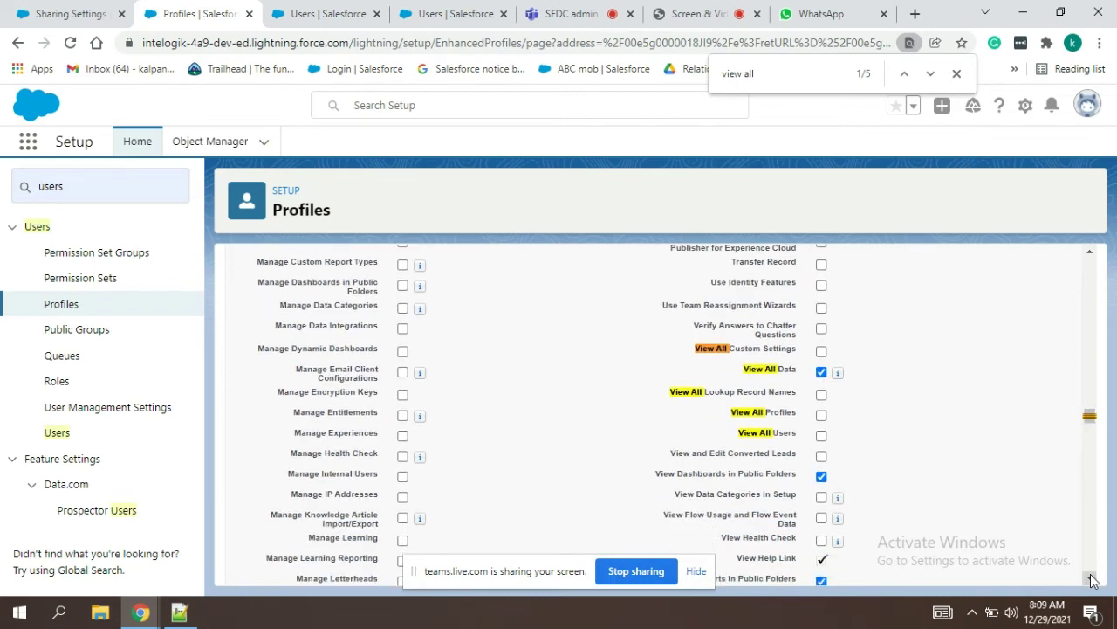
left_click(1090, 577)
left_click(1090, 577)
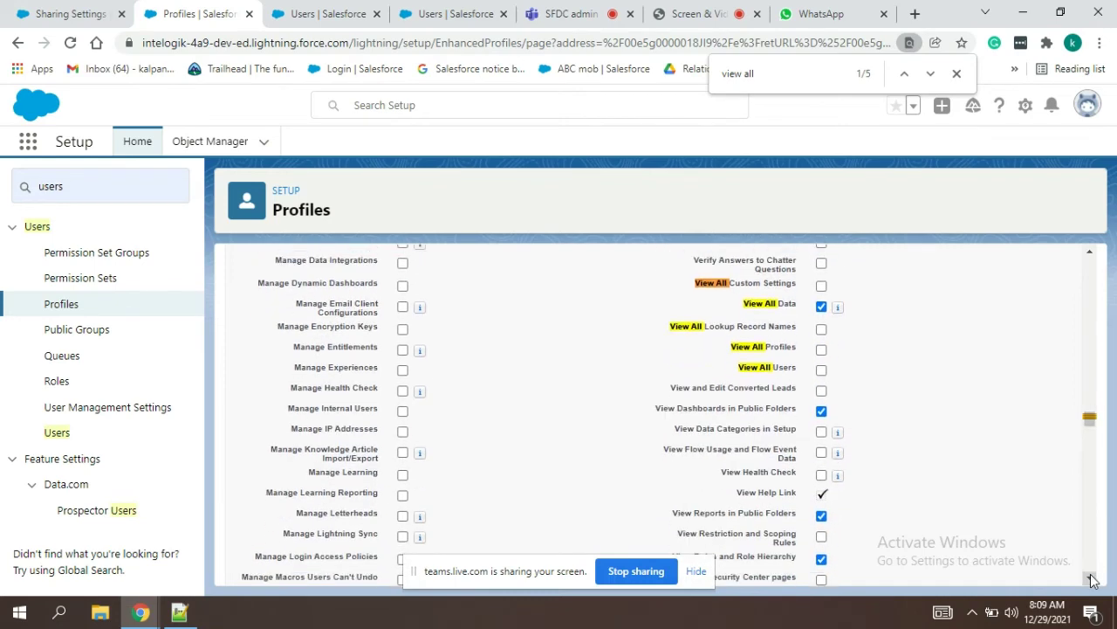
left_click(1090, 577)
left_click(1090, 577)
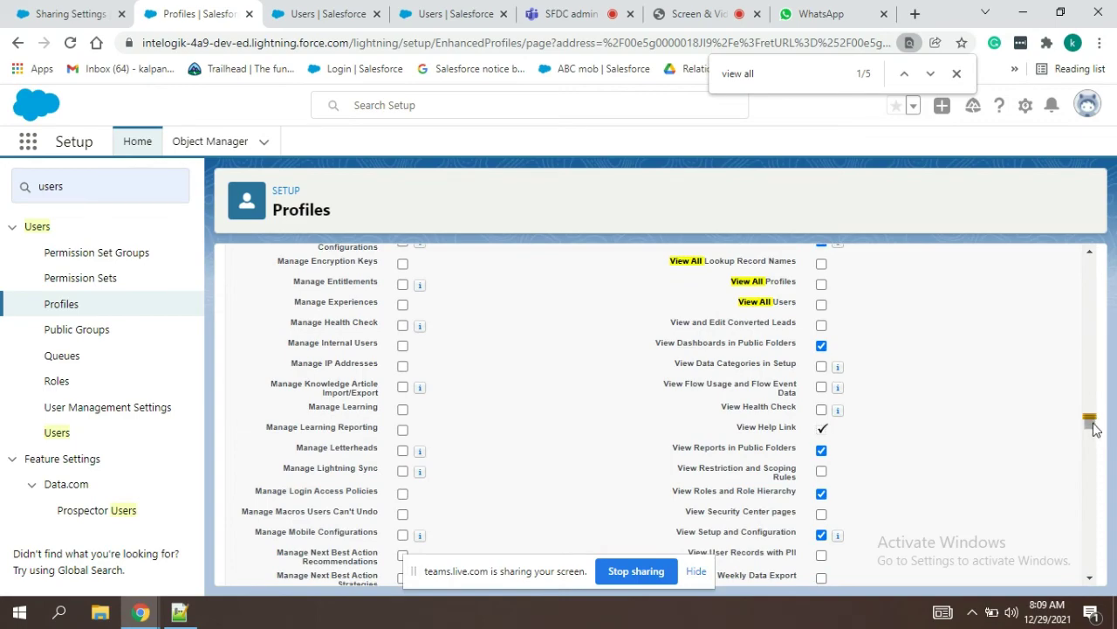
left_click_drag(1090, 419, 1110, 555)
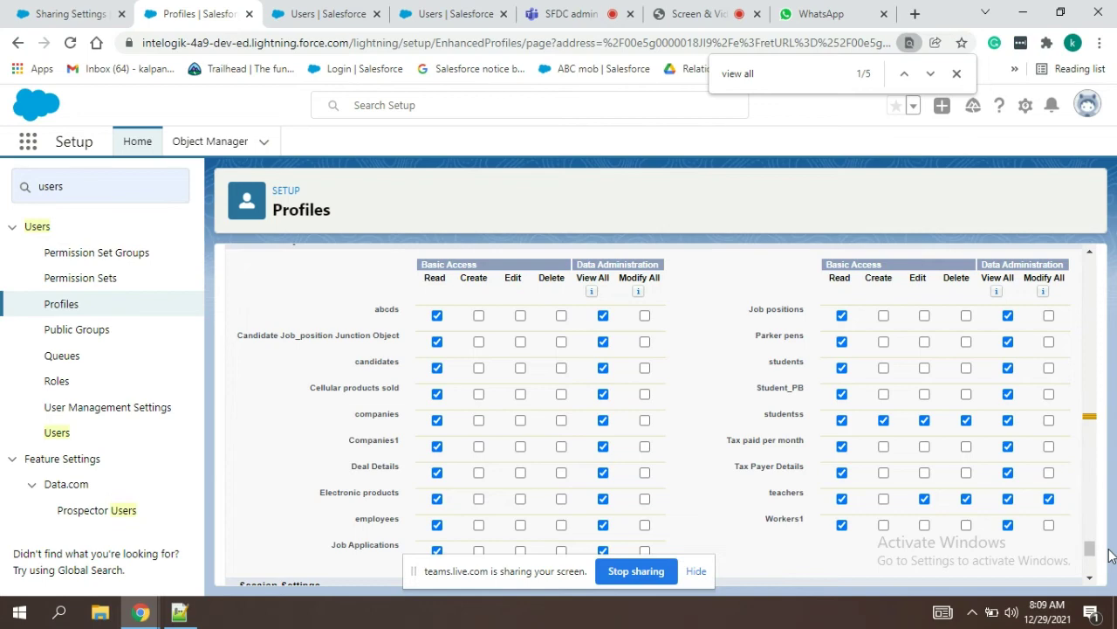
key("alt+Tab")
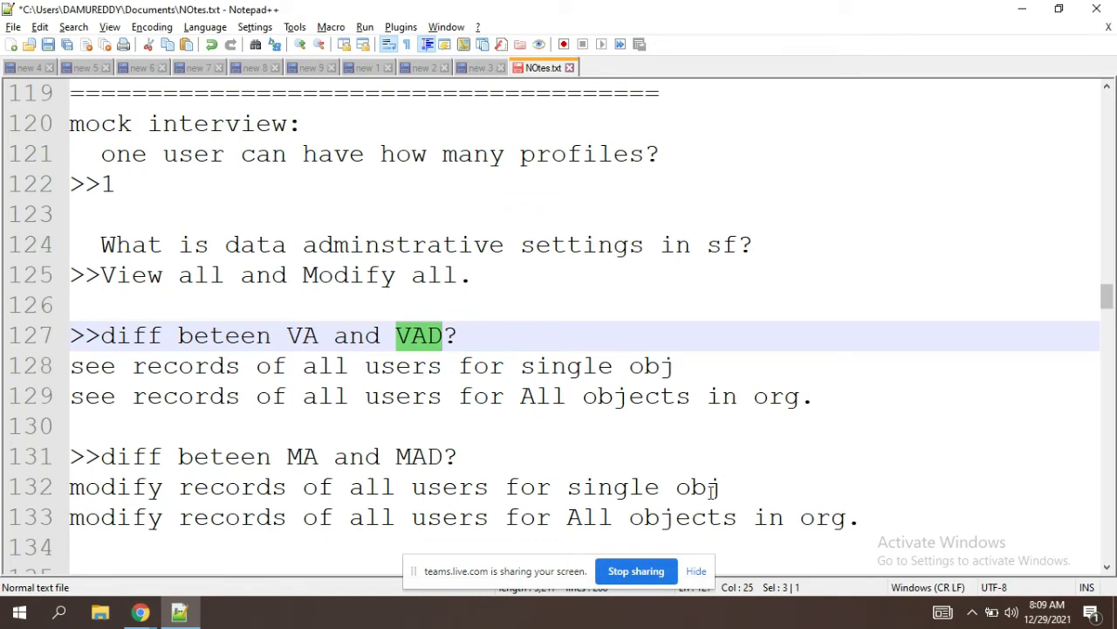
Step: Point out the studentss row in the Salesforce profile's object permissions
key("alt+Tab")
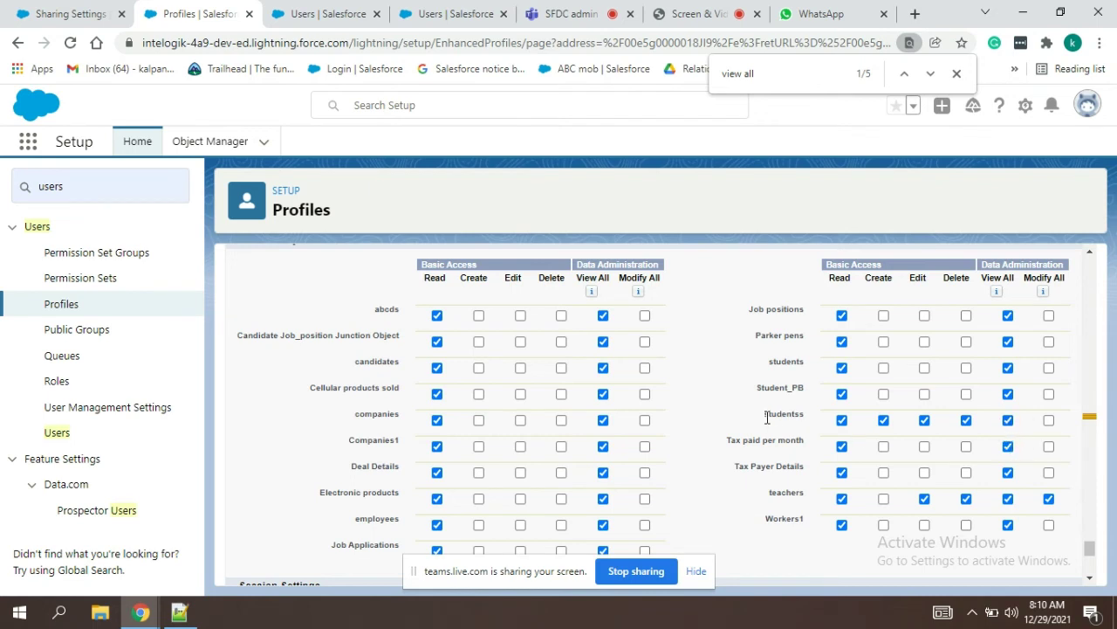
left_click_drag(767, 418, 808, 414)
left_click(712, 378)
Step: Highlight VA, VAD and the 'all objects' phrase in the notes, then scroll Salesforce up to View All Data
key("alt+Tab")
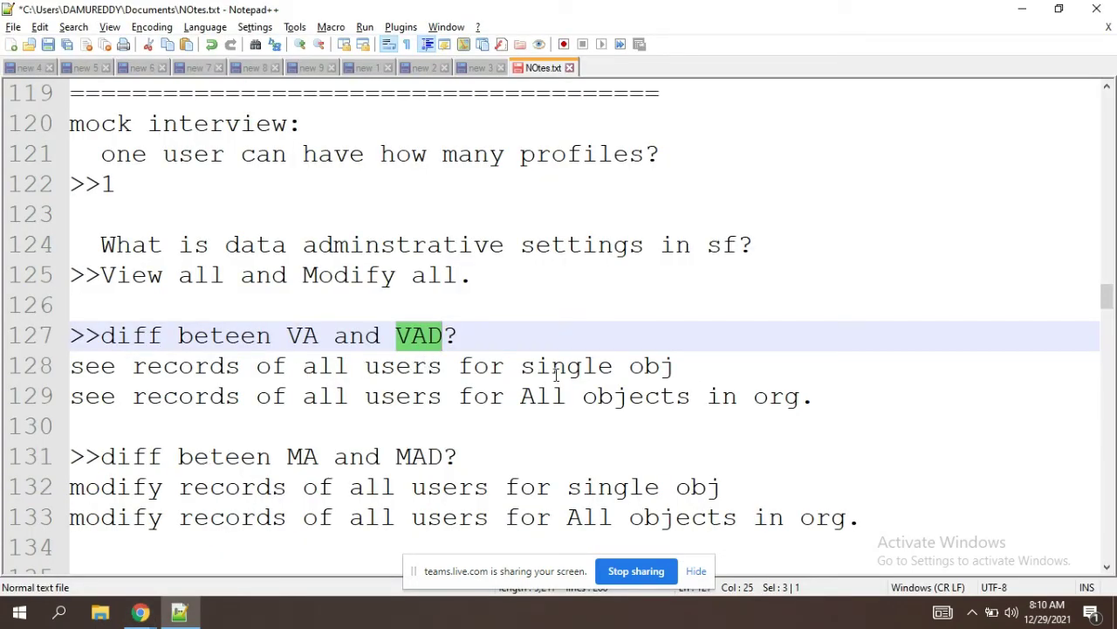
double_click(305, 339)
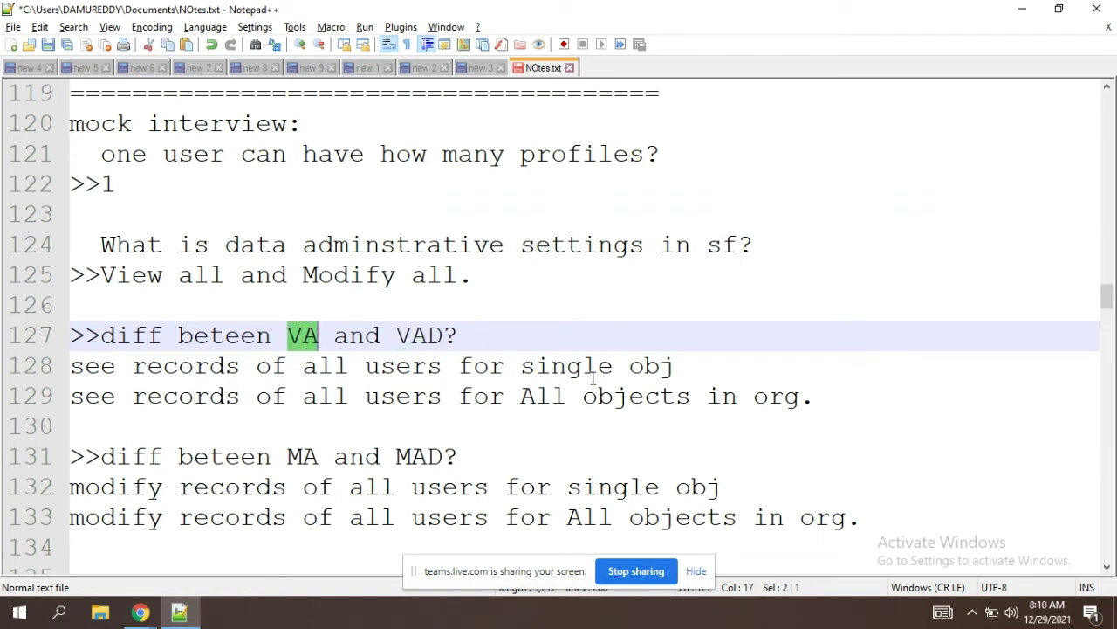
left_click_drag(666, 404, 535, 401)
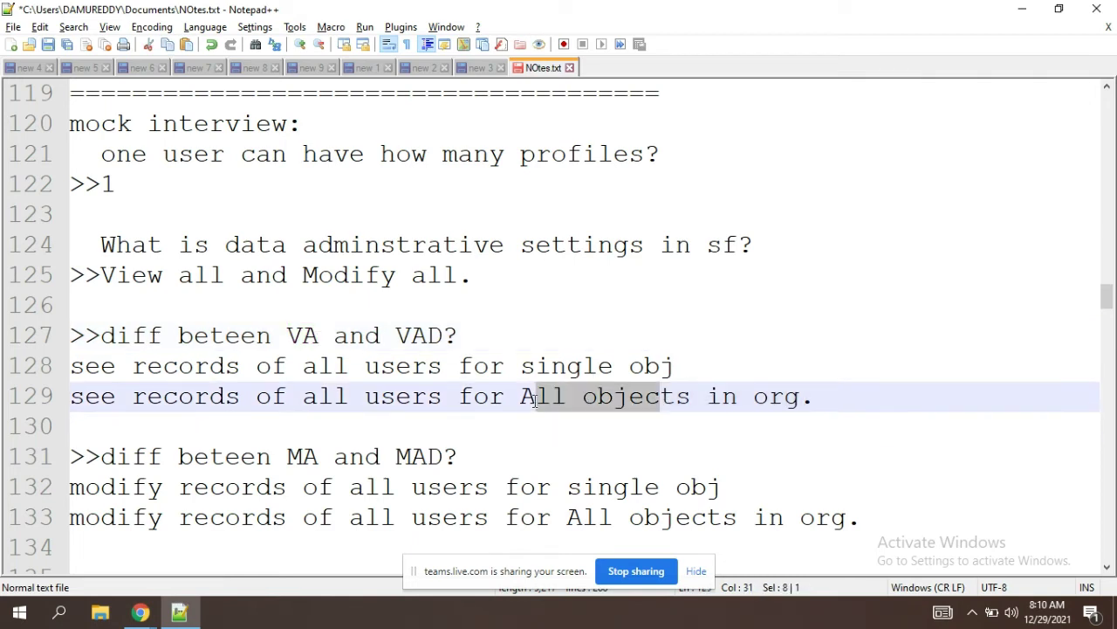
left_click_drag(447, 335, 398, 332)
key("alt+Tab")
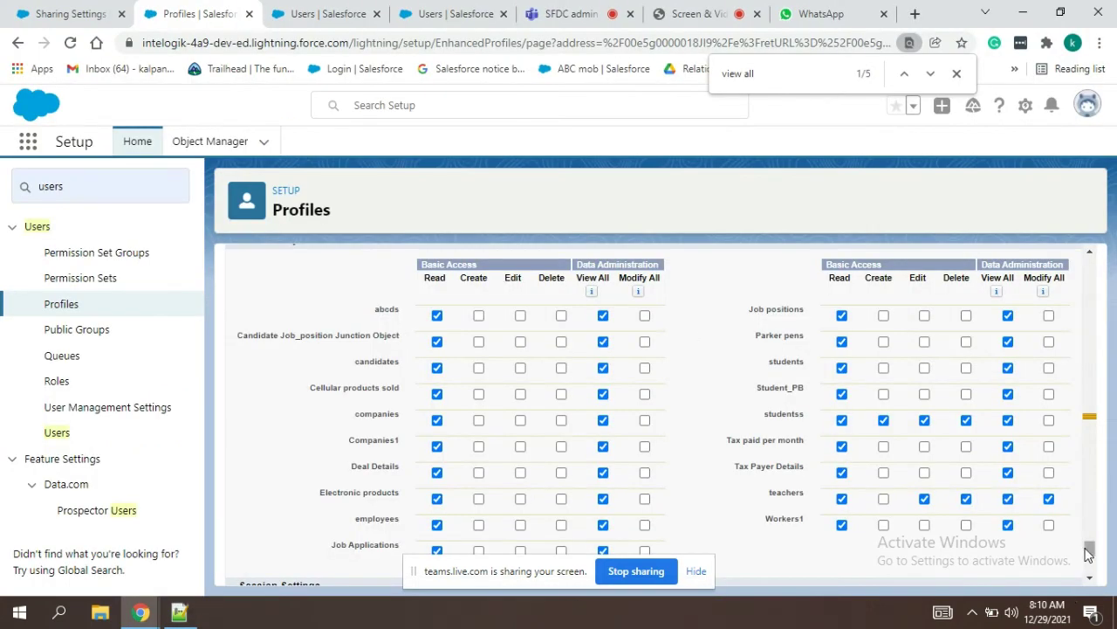
left_click_drag(1089, 550, 1096, 263)
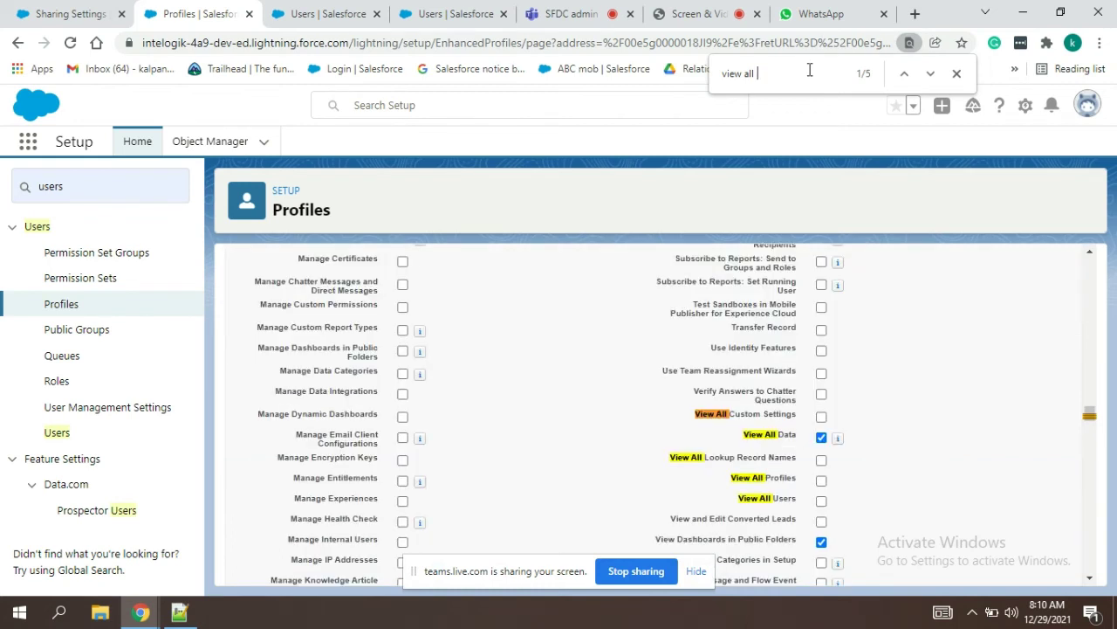
Step: Untick View All Data, search the page for 'modify' and tick Modify All Data
left_click(821, 441)
double_click(729, 79)
type("modif")
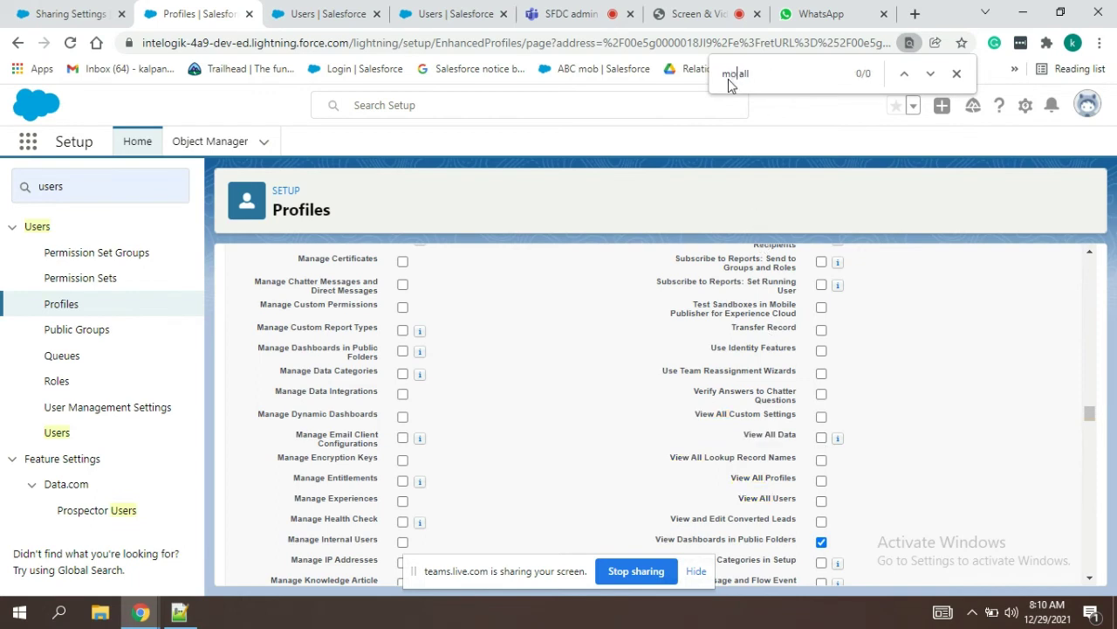
type("y")
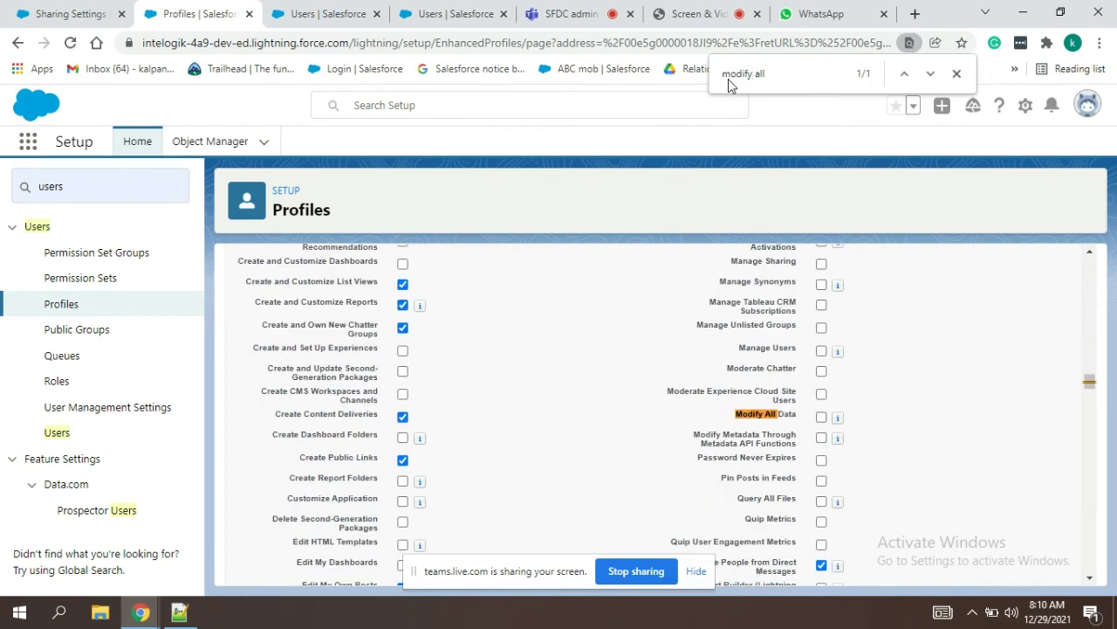
left_click(821, 416)
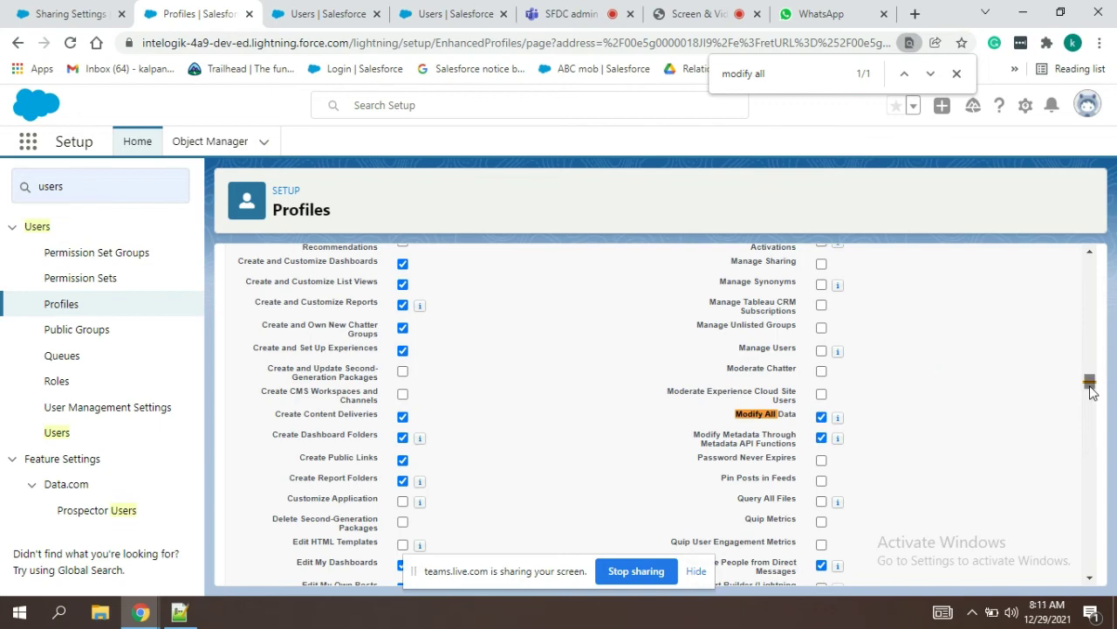
Step: Show full access in object permissions, then untick Modify All Data and Modify Metadata Through Metadata API Functions
left_click_drag(1089, 392, 1095, 561)
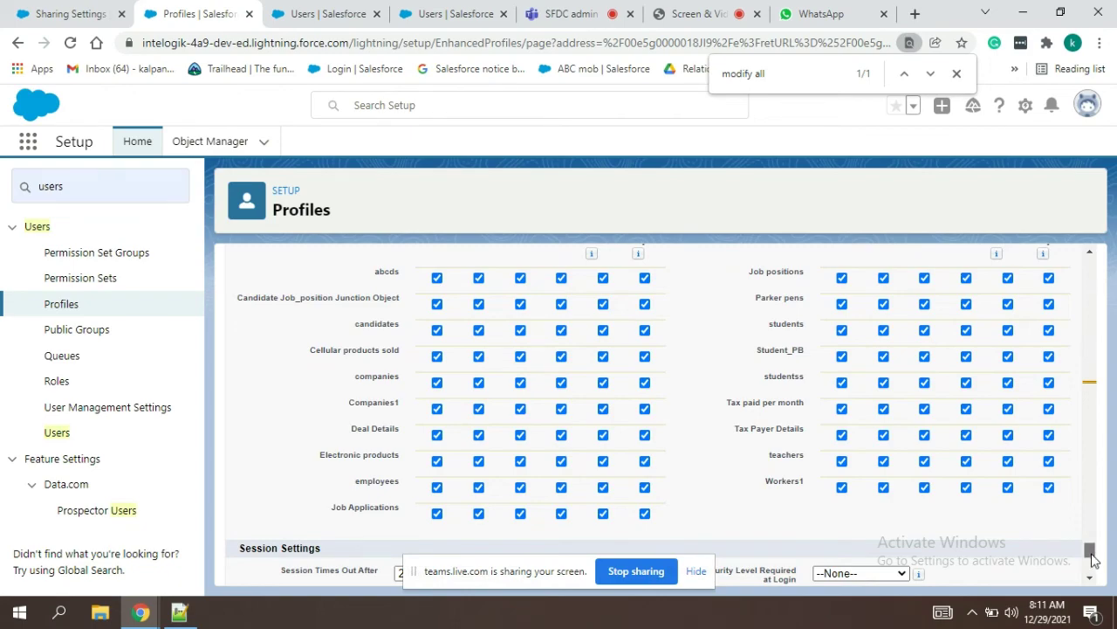
mouse_move(1096, 562)
left_mouse_down()
mouse_move(1097, 572)
mouse_move(1098, 474)
mouse_move(1115, 564)
left_mouse_up()
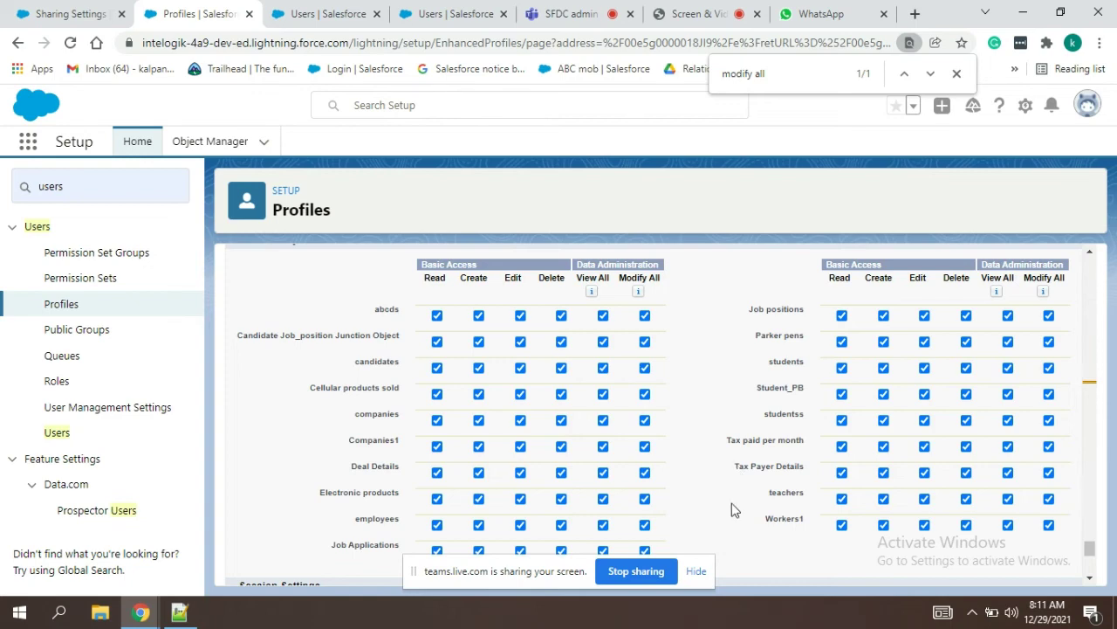
left_click(697, 571)
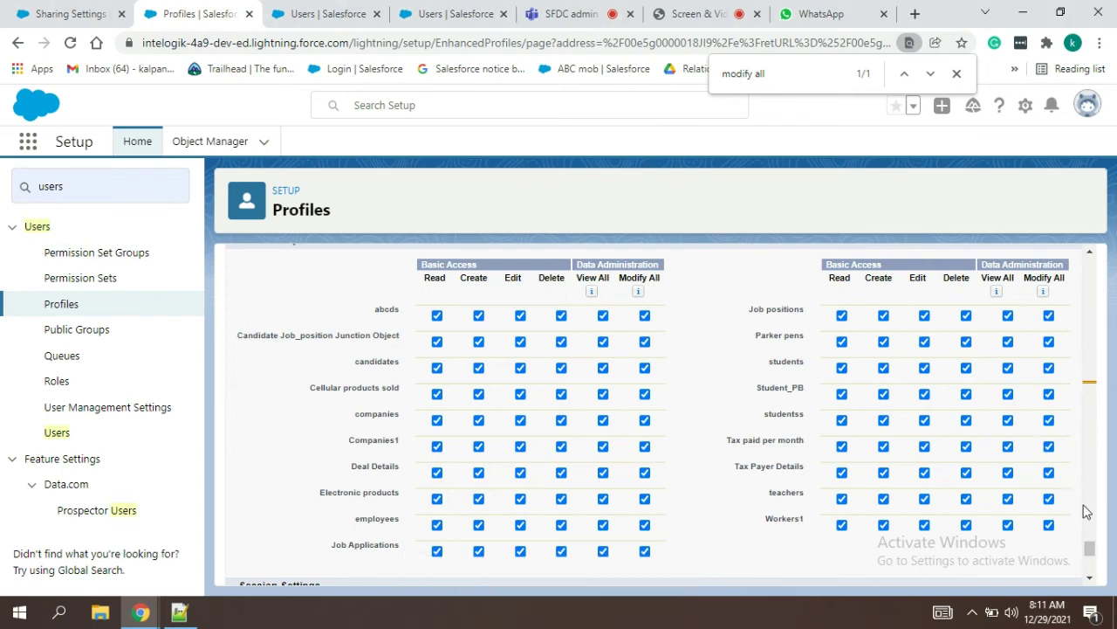
left_click_drag(1090, 547, 1098, 381)
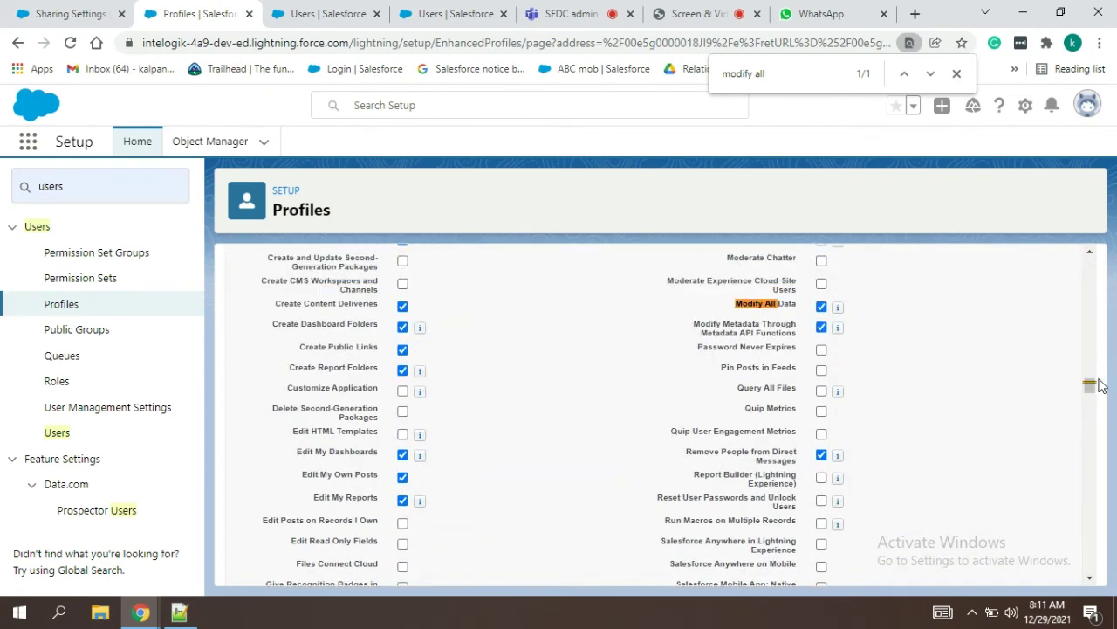
left_click(822, 307)
left_click(819, 330)
Step: Cancel the Fin Dept (Dec) Profile Edit without saving and switch back to Notepad++
left_click(820, 331)
scroll(1089, 262, "up", 20)
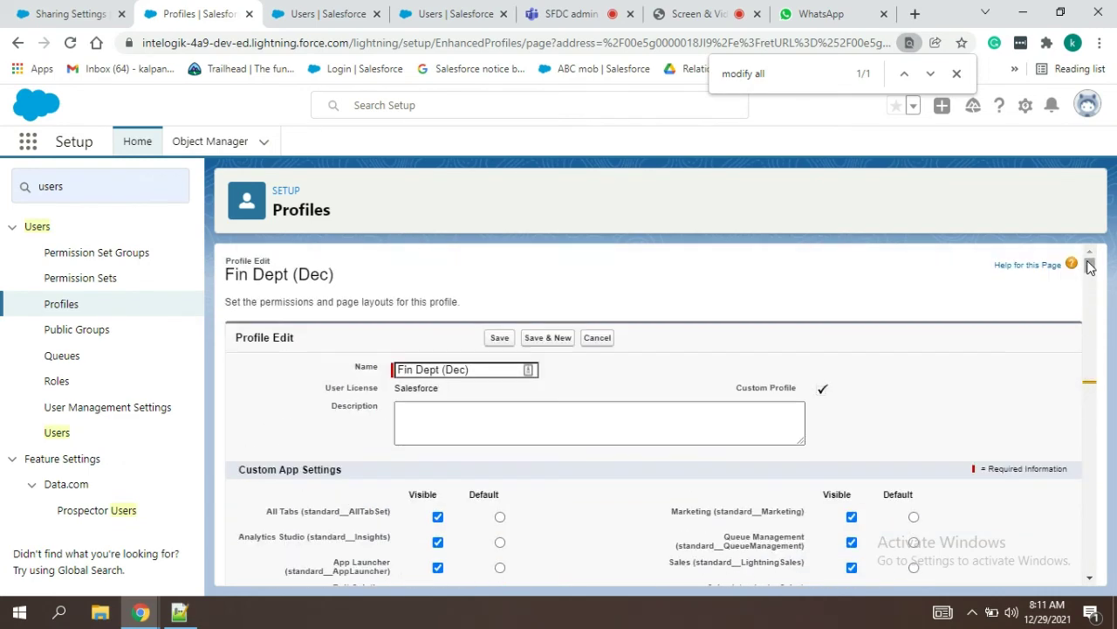
left_click(610, 343)
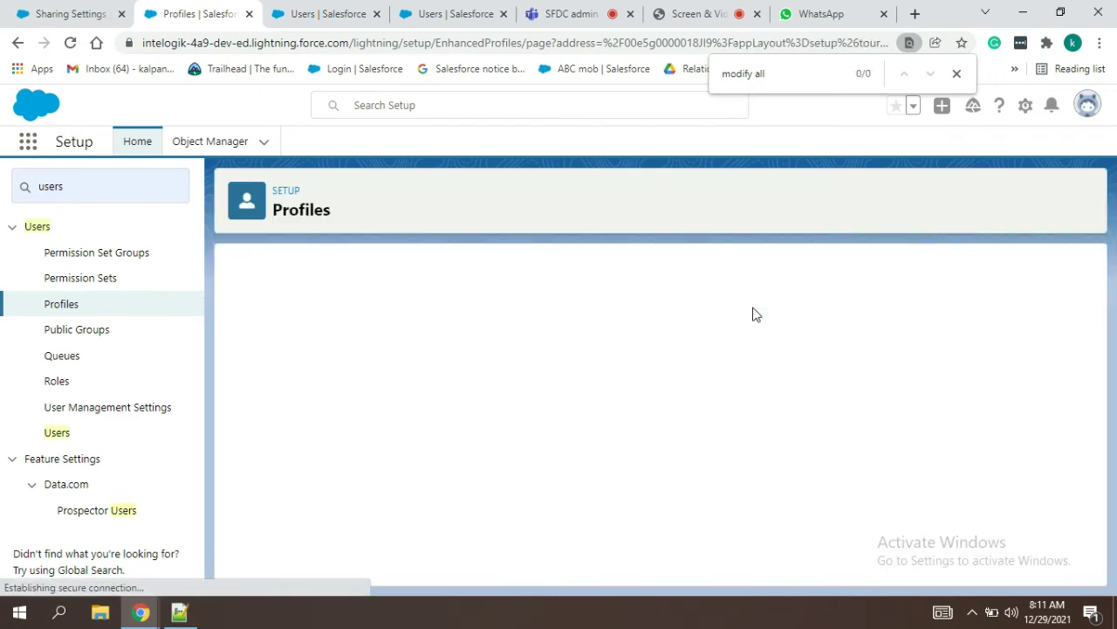
key("alt+Tab")
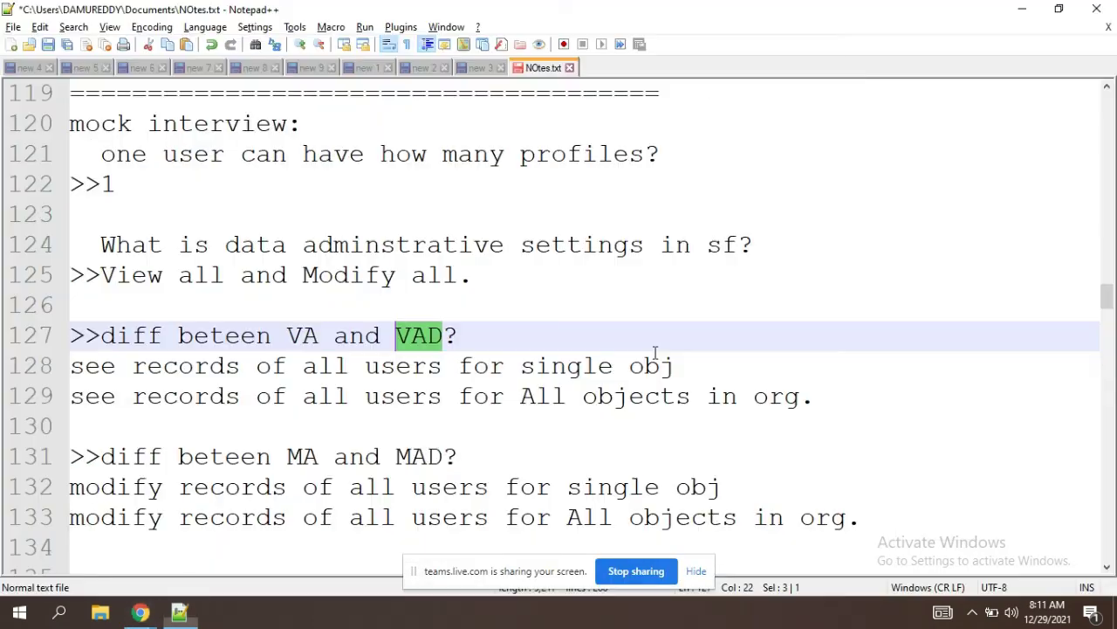
Step: Move down the notes past the VA notes to the record-access scenarios
left_click(397, 432)
key("Down")
key("Down")
key("Down")
key("Down")
key("Down")
key("Down")
key("Down")
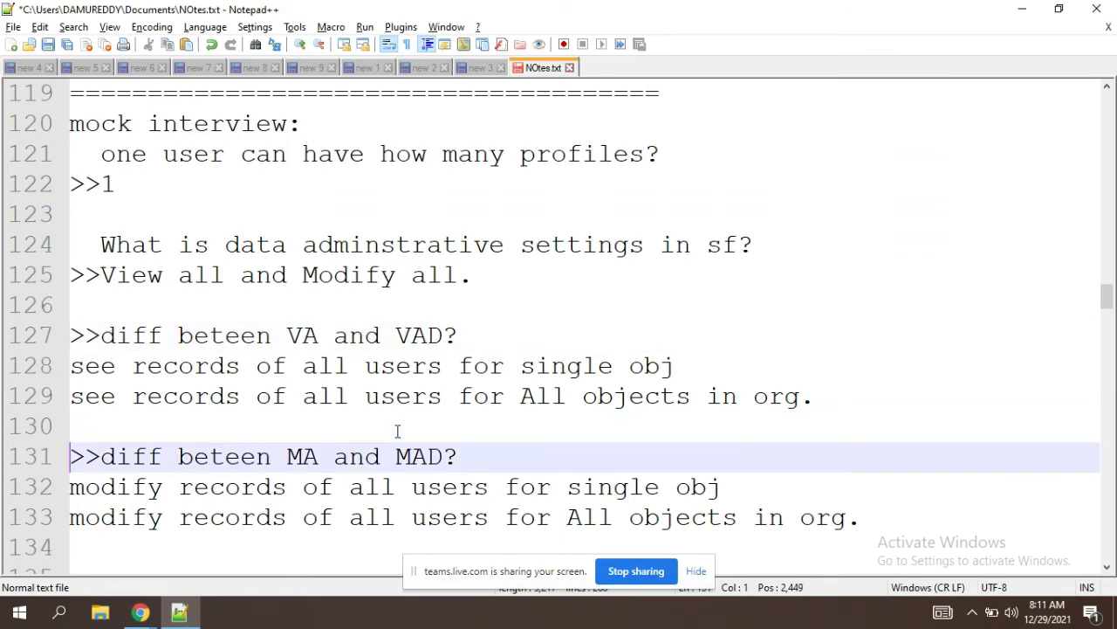
key("Down")
key("Down")
key("Down")
key("Down")
key("Down")
key("Down")
key("Down")
key("Down")
key("Down")
key("Down")
key("Down")
key("Down")
key("Down")
key("Down")
key("Down")
key("Down")
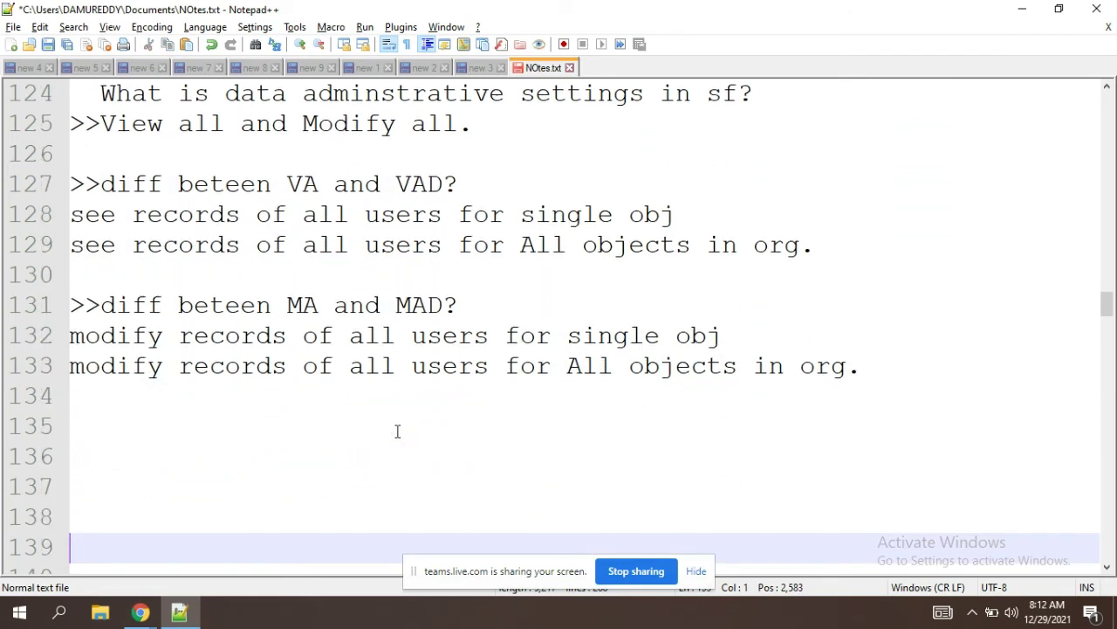
key("Down")
key("Down")
key("Down")
key("Down")
key("Down")
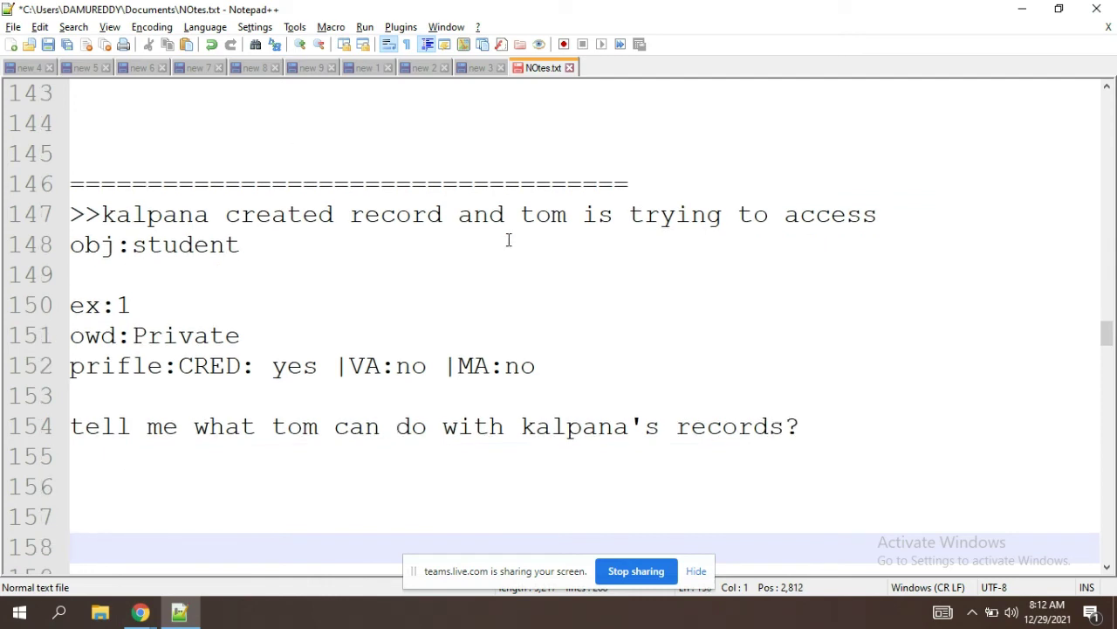
Step: Walk through ex:1 (obj:student, Private OWD, tom's VA entry, the question), then move toward ex:2
left_click(211, 262)
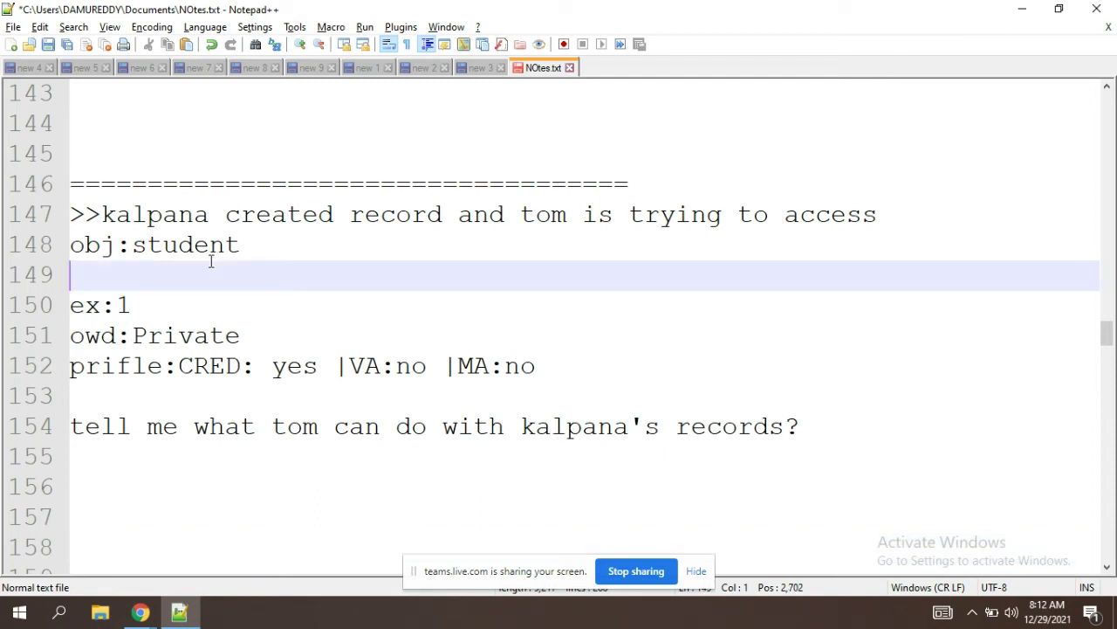
double_click(170, 346)
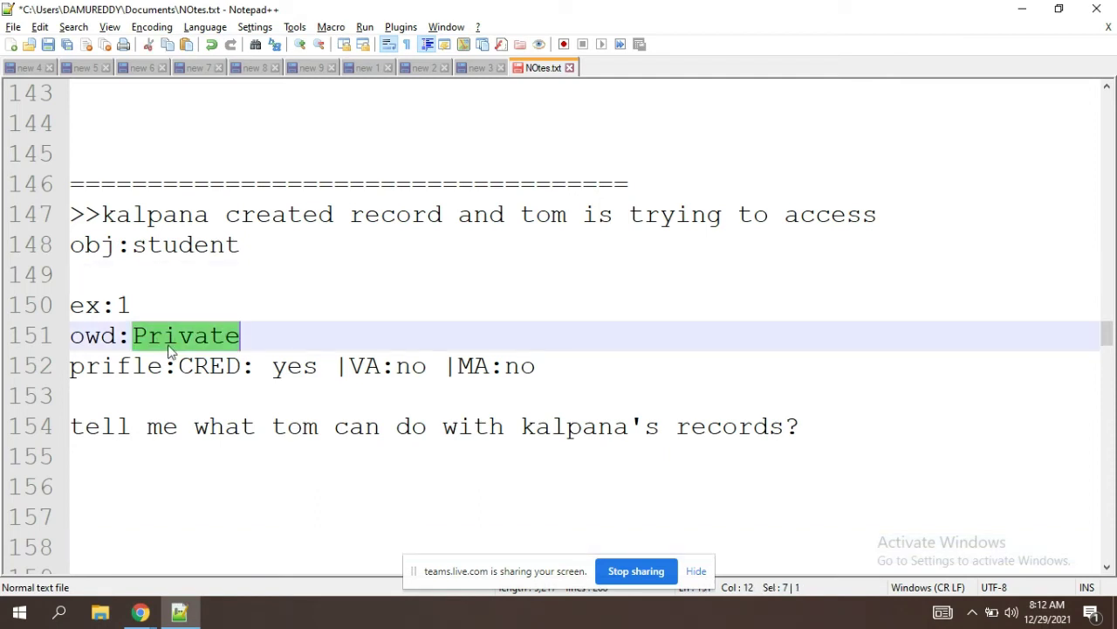
left_click(305, 350)
left_click(387, 371)
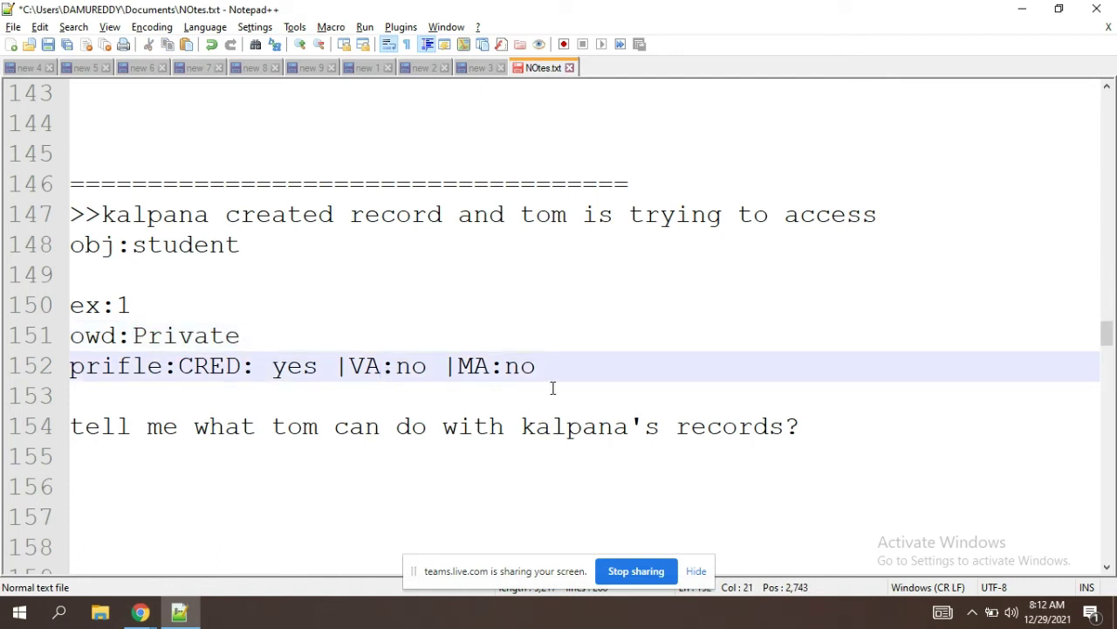
left_click(552, 388)
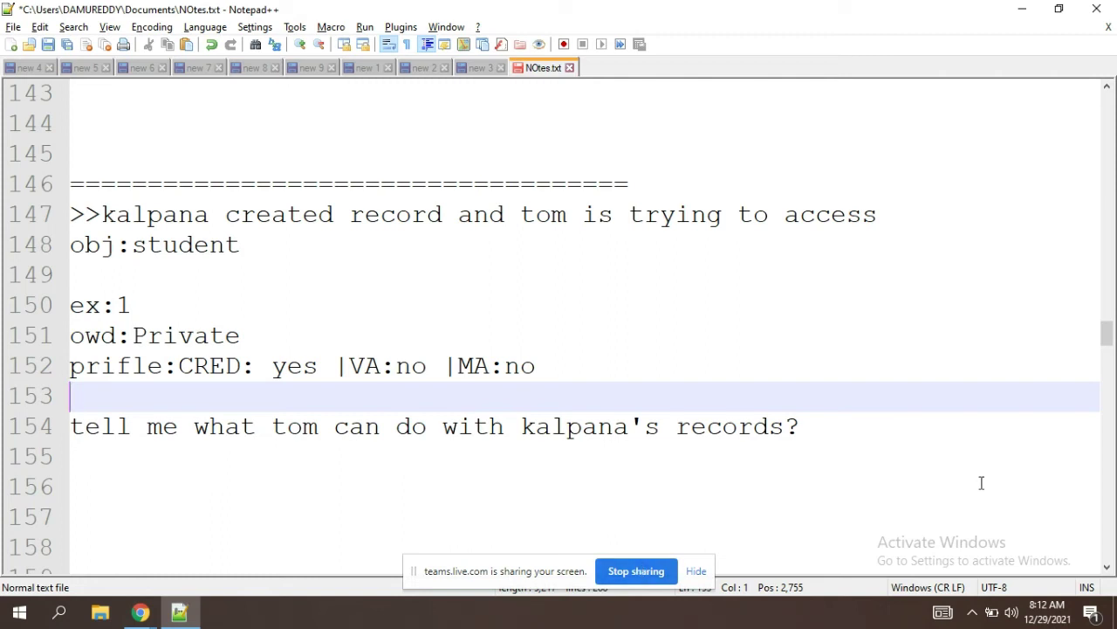
left_click(859, 432)
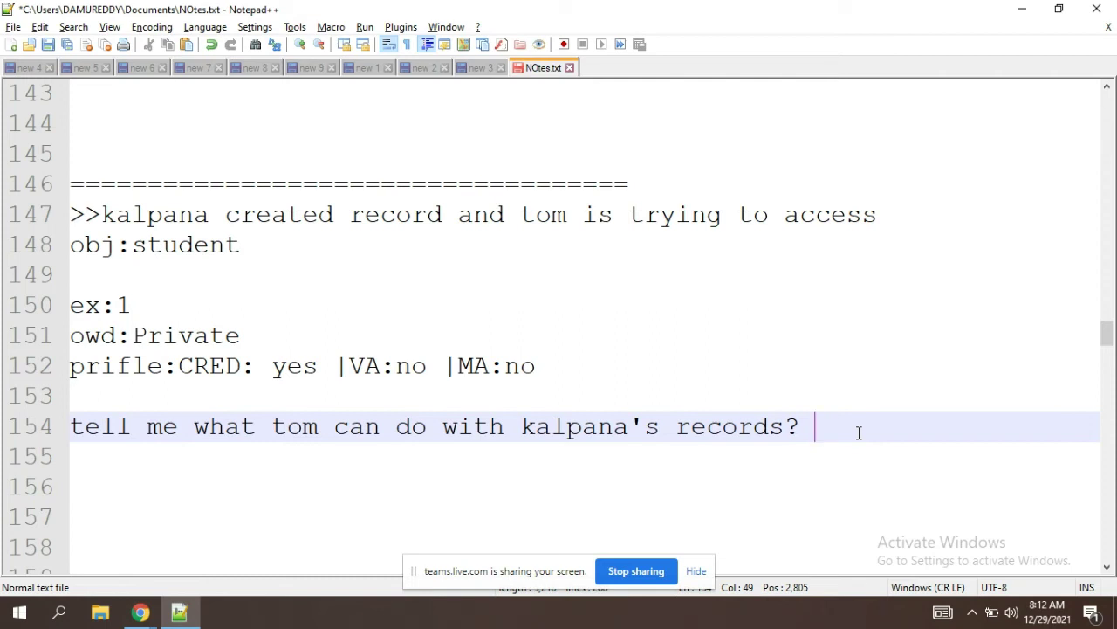
key("Down")
key("Down")
key("Down")
key("Down")
key("Down")
key("Down")
key("Down")
key("Down")
key("Down")
key("Down")
key("Down")
key("Down")
key("Down")
key("Down")
key("Down")
key("Down")
key("Down")
key("Down")
key("Down")
key("Down")
key("Down")
key("Down")
key("Down")
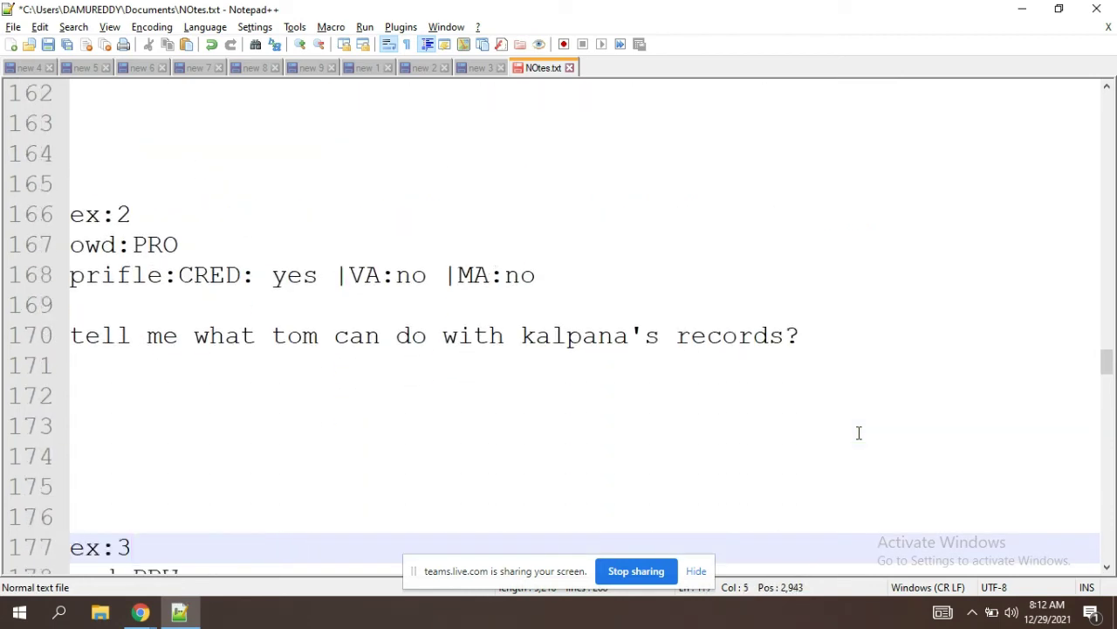
Step: Move the caret from the ex:2 profile notes down to the ex:3 answer line (line 182)
key("Up")
key("Up")
key("Up")
key("Up")
key("Up")
key("Up")
key("Up")
key("Up")
key("Up")
key("Up")
key("Up")
key("Up")
key("Up")
key("Up")
key("Up")
key("Up")
key("Up")
key("Up")
key("Up")
key("Up")
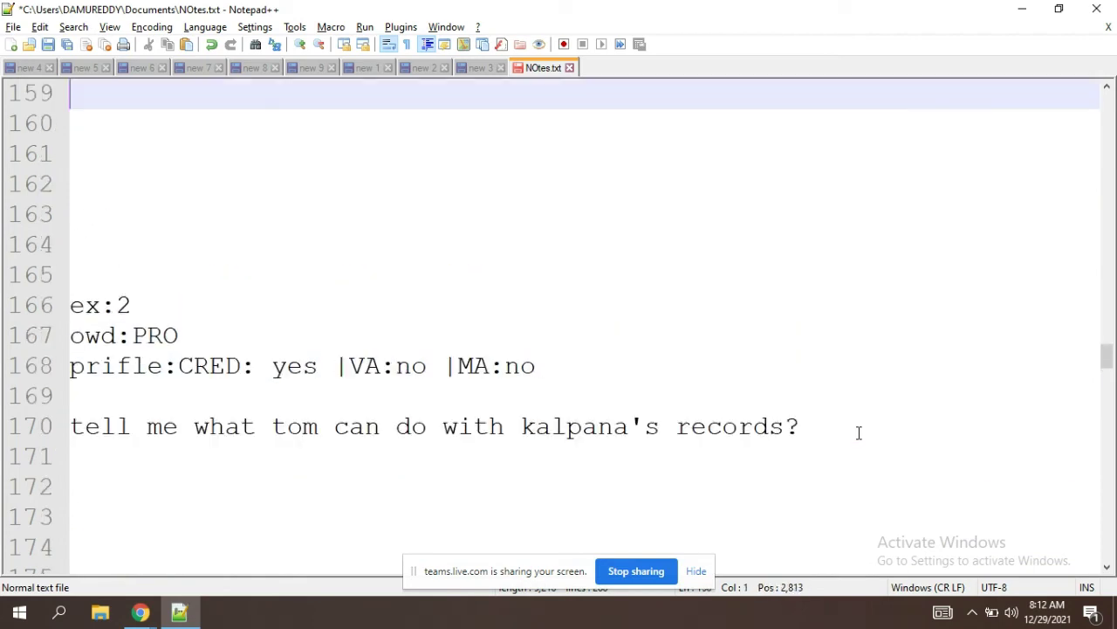
key("Down")
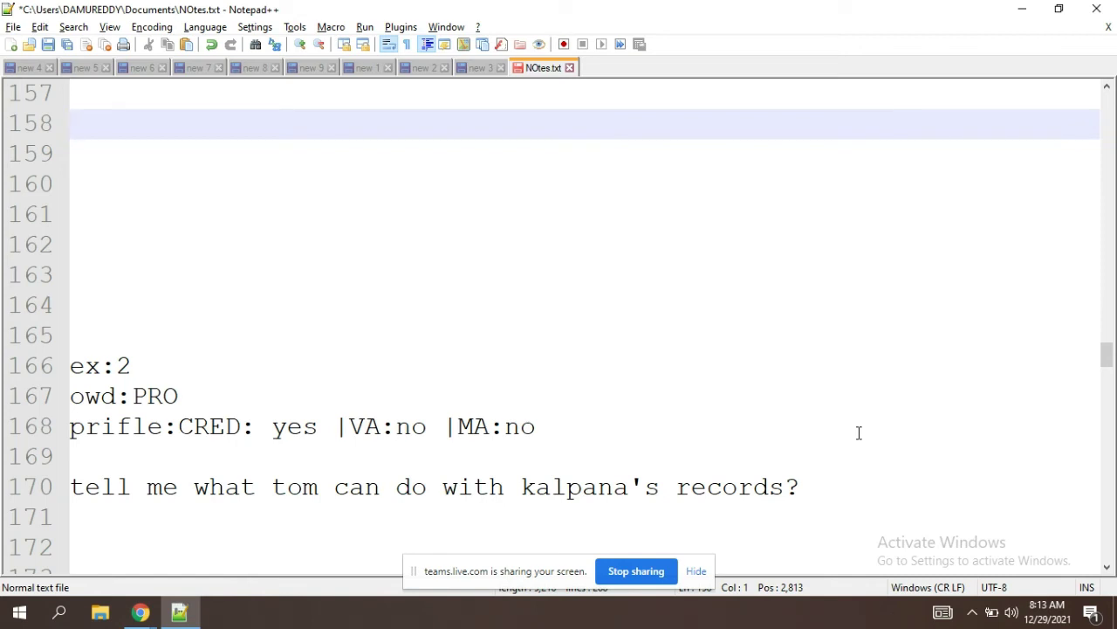
left_click(702, 576)
left_click(739, 420)
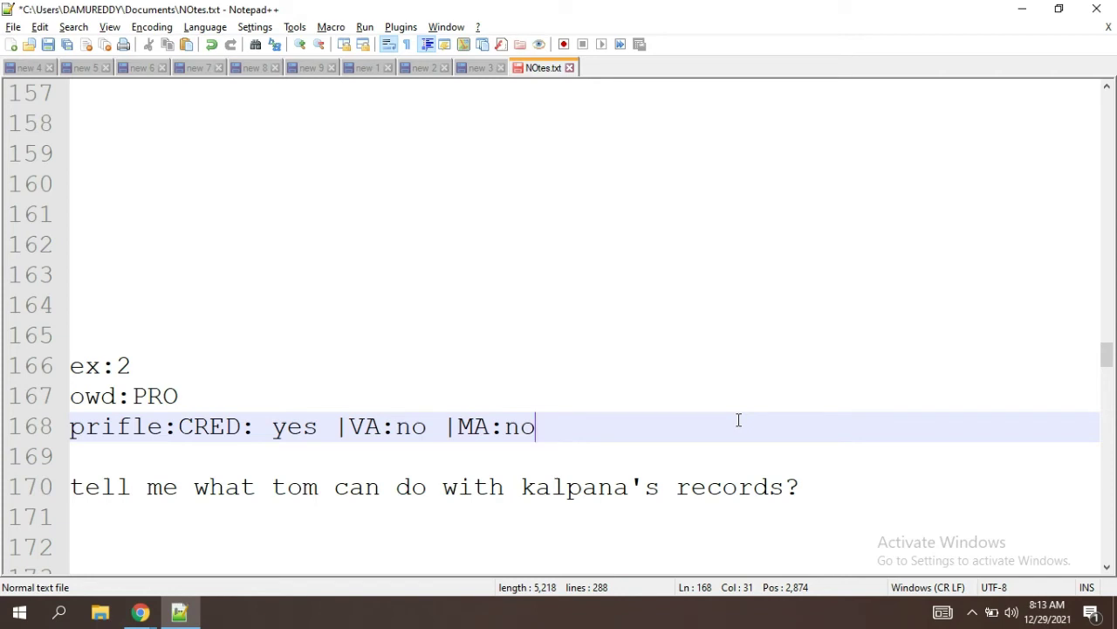
key("Down")
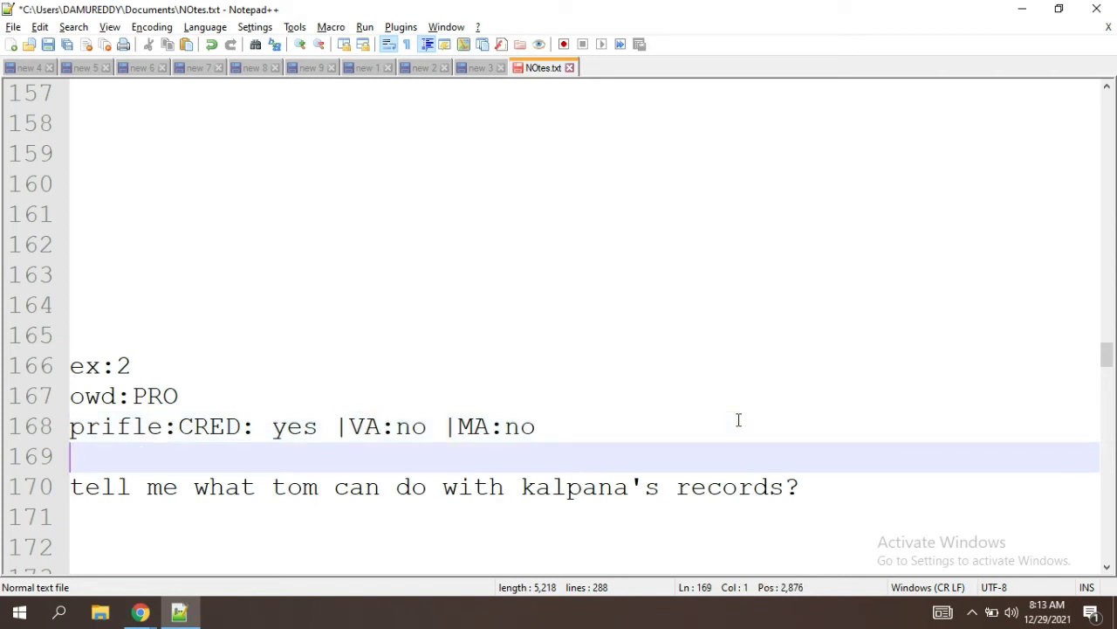
left_click(219, 400)
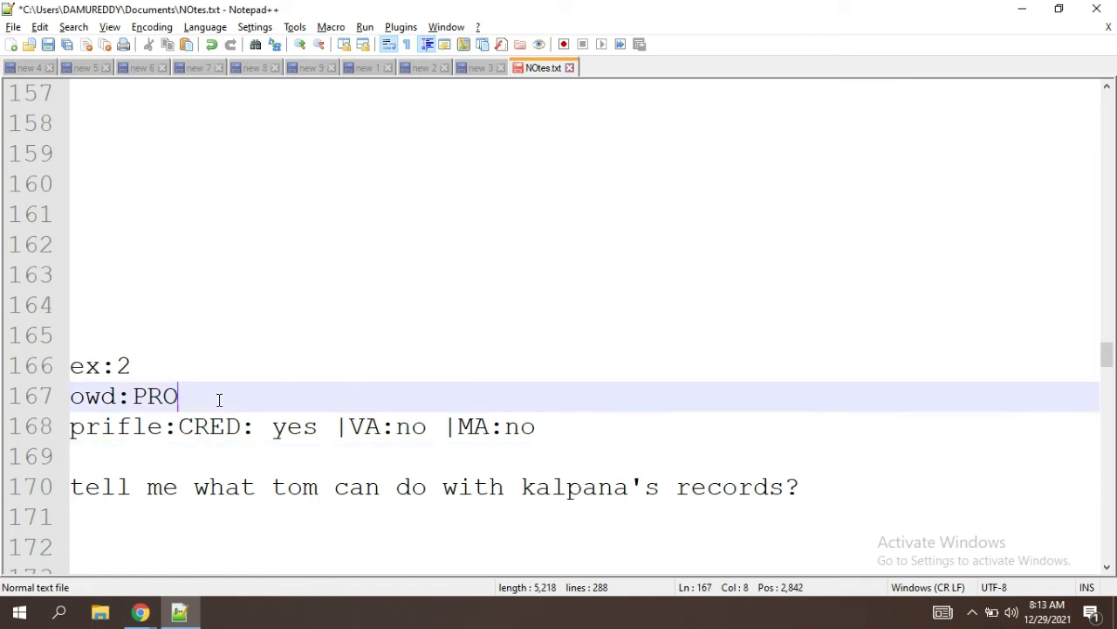
key("Down")
key("Down")
key("Down")
key("Down")
key("Down")
key("Down")
key("Down")
key("Down")
key("Down")
key("Down")
key("Down")
key("Down")
key("Down")
key("Down")
key("Down")
key("Down")
key("Down")
key("Down")
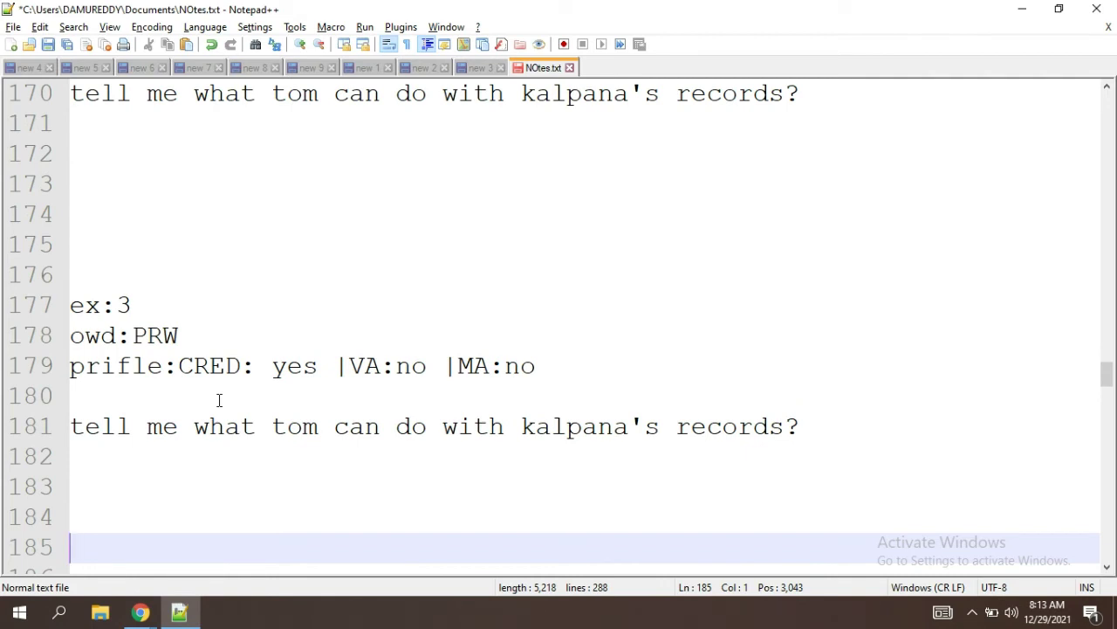
Step: Type 'r-e, no trasfer, no delete' under the ex:3 question, removing the stray 'm'
left_click(157, 463)
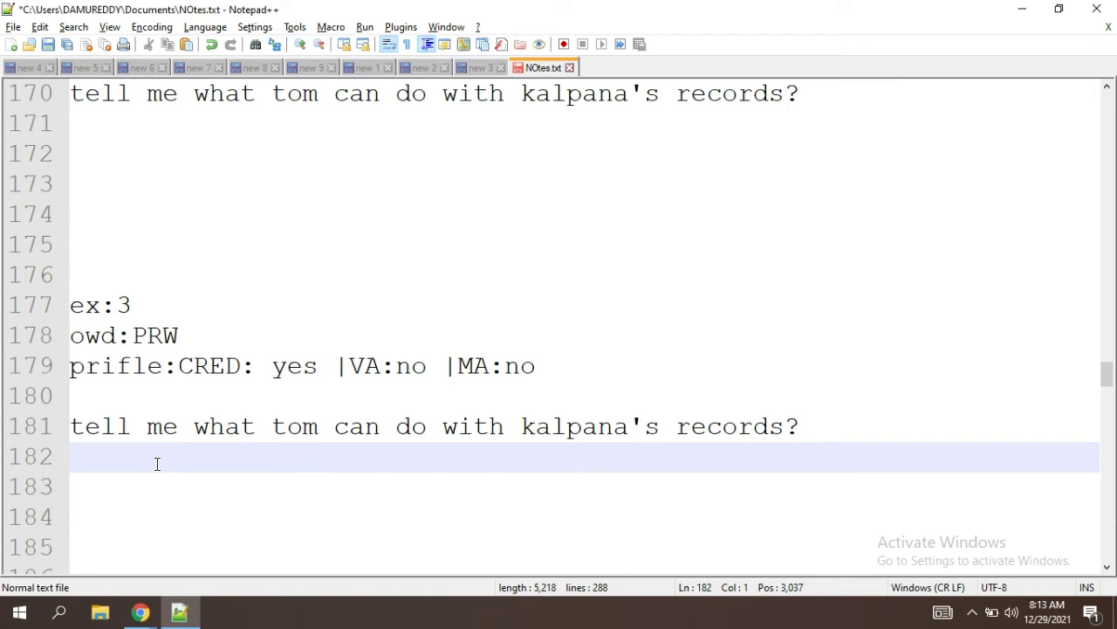
type("r-e, no tra")
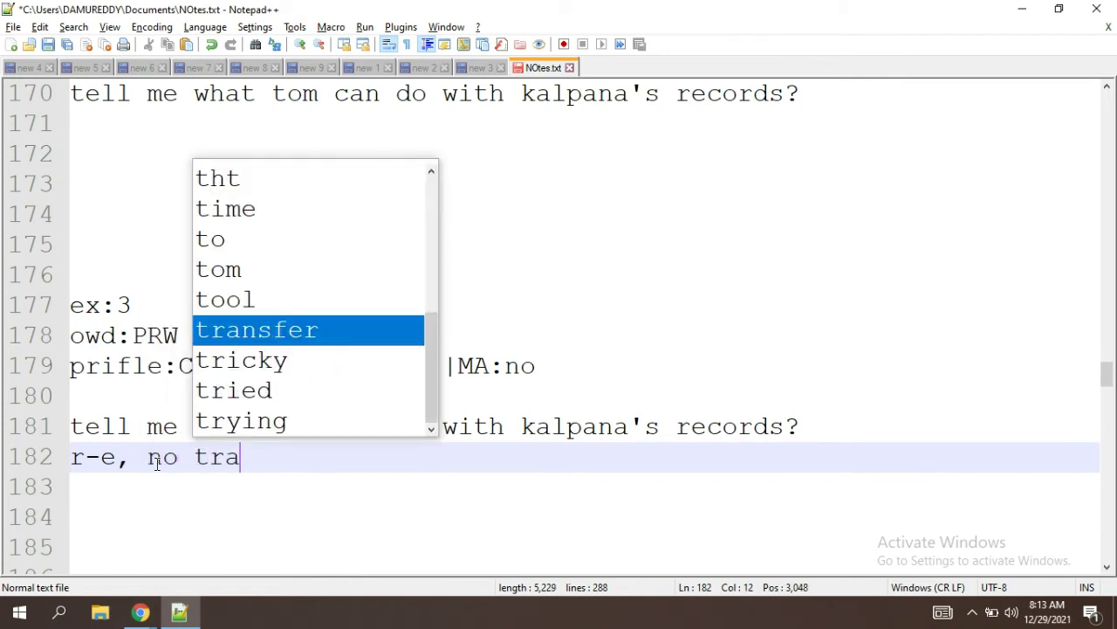
type("sferm")
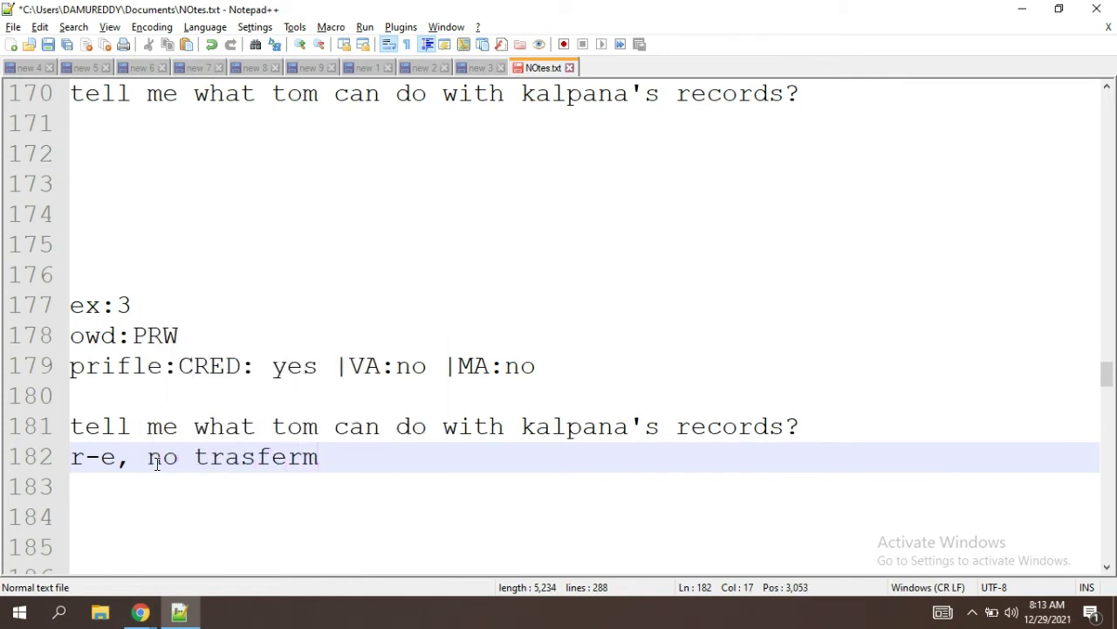
key("BackSpace")
type(", no")
type(" delete")
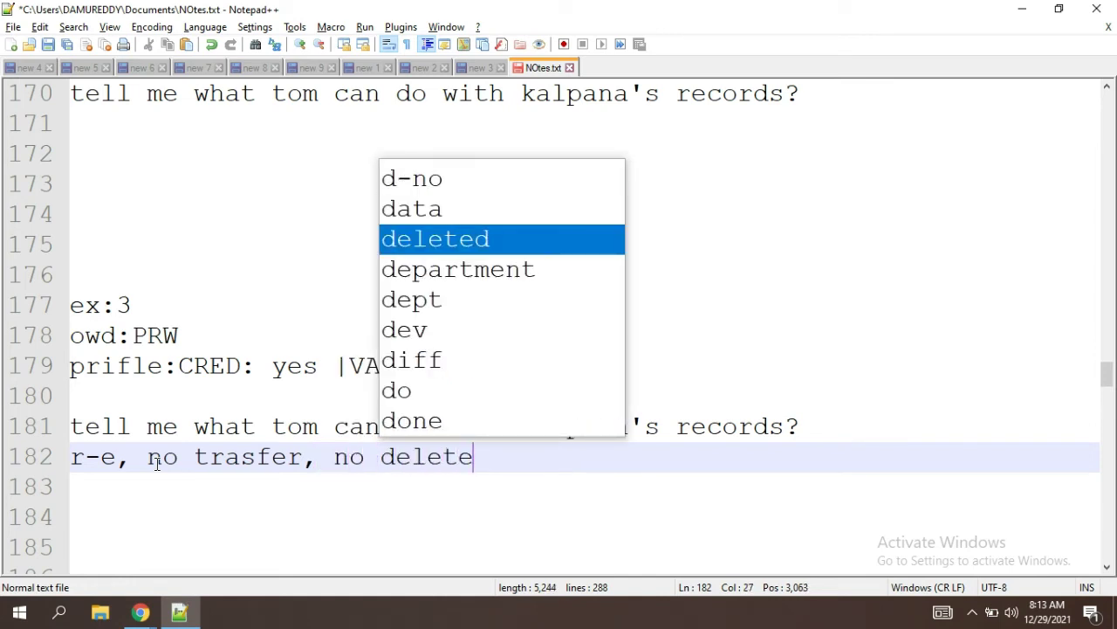
key("Down")
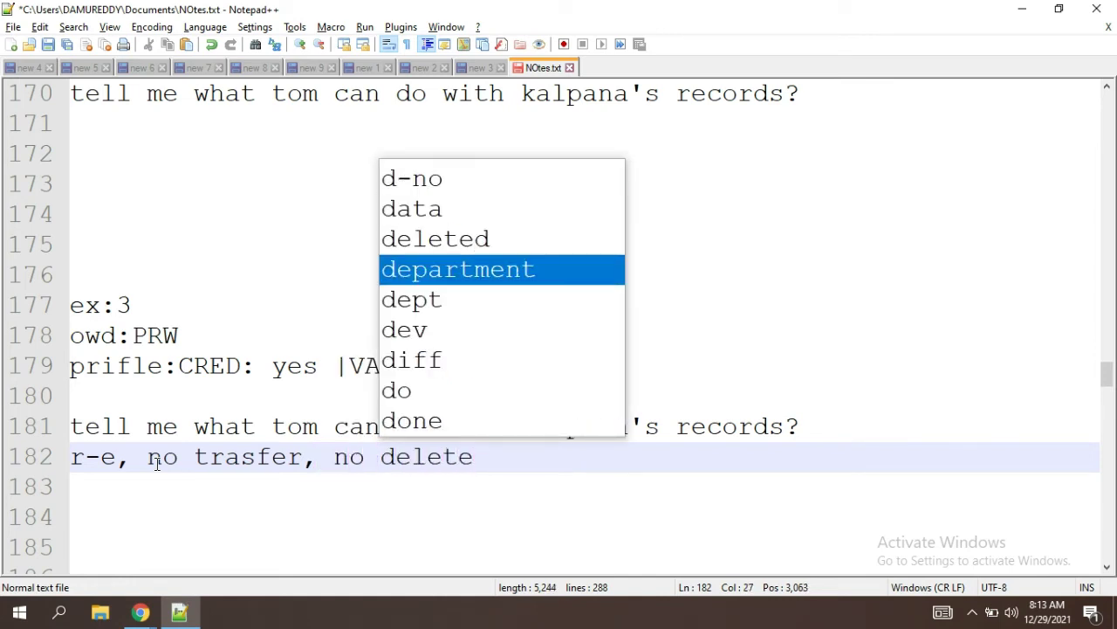
left_click(528, 453)
key("Down")
key("Down")
key("Down")
key("Down")
key("Down")
key("Down")
key("Down")
key("Down")
key("Down")
key("Down")
key("Down")
key("Down")
key("Down")
key("Down")
key("Down")
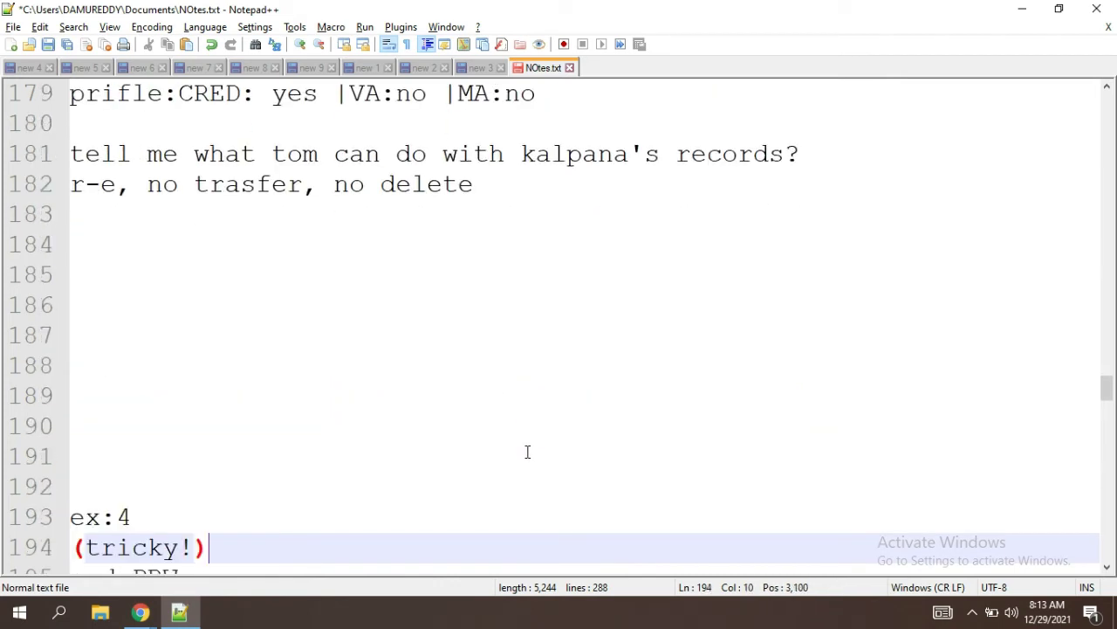
Step: Review the ex:4 profile line, selecting the No value given for CRED
key("Down")
key("Down")
key("Down")
key("Down")
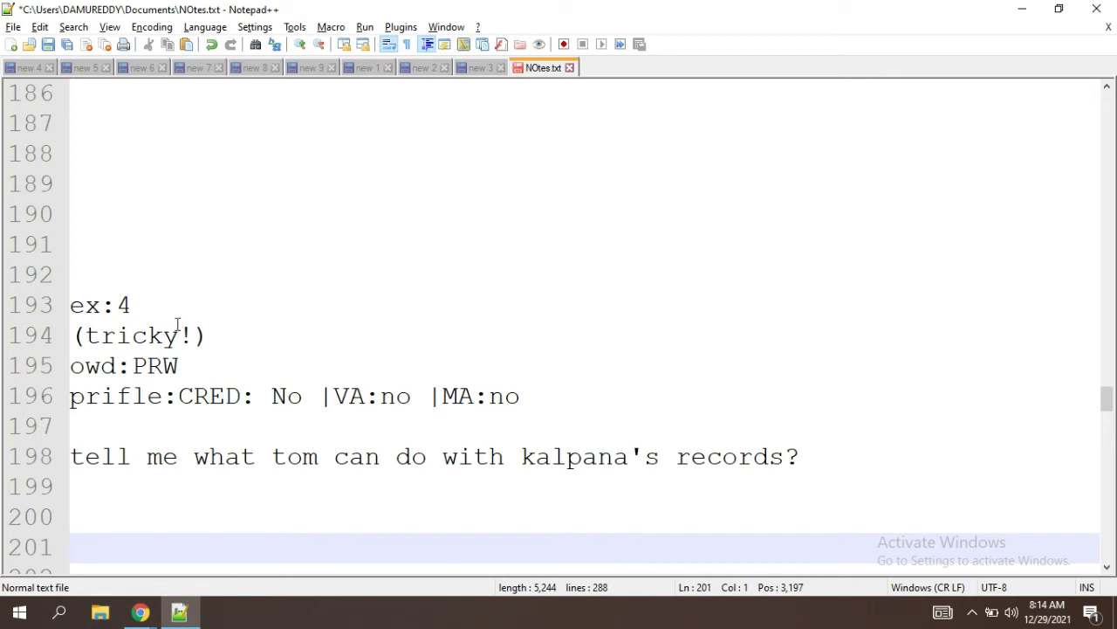
left_click(339, 291)
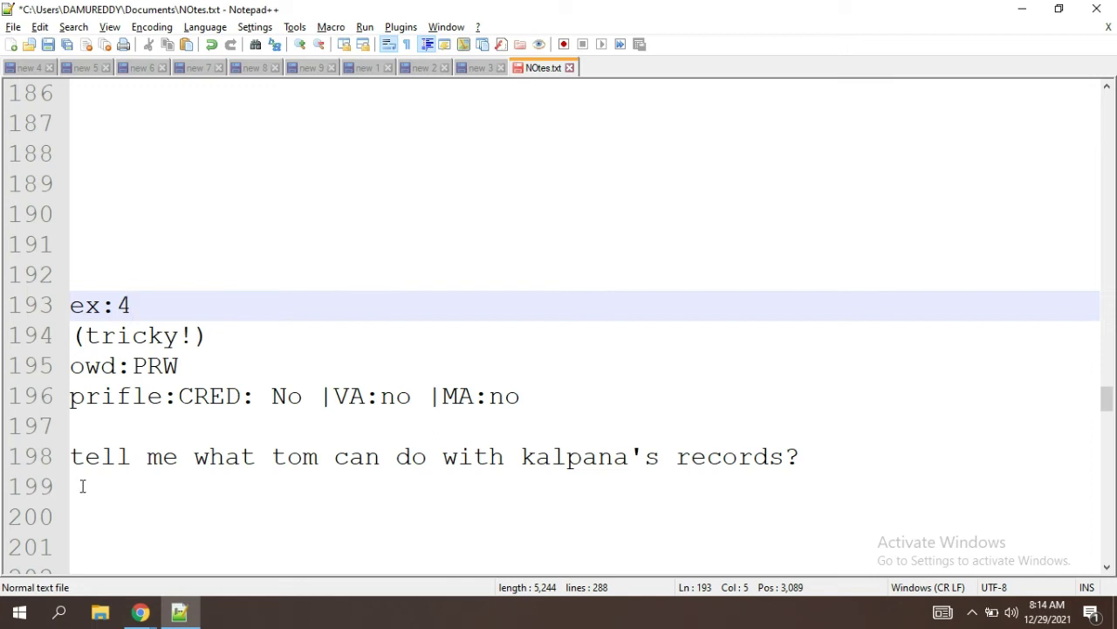
left_click(82, 486)
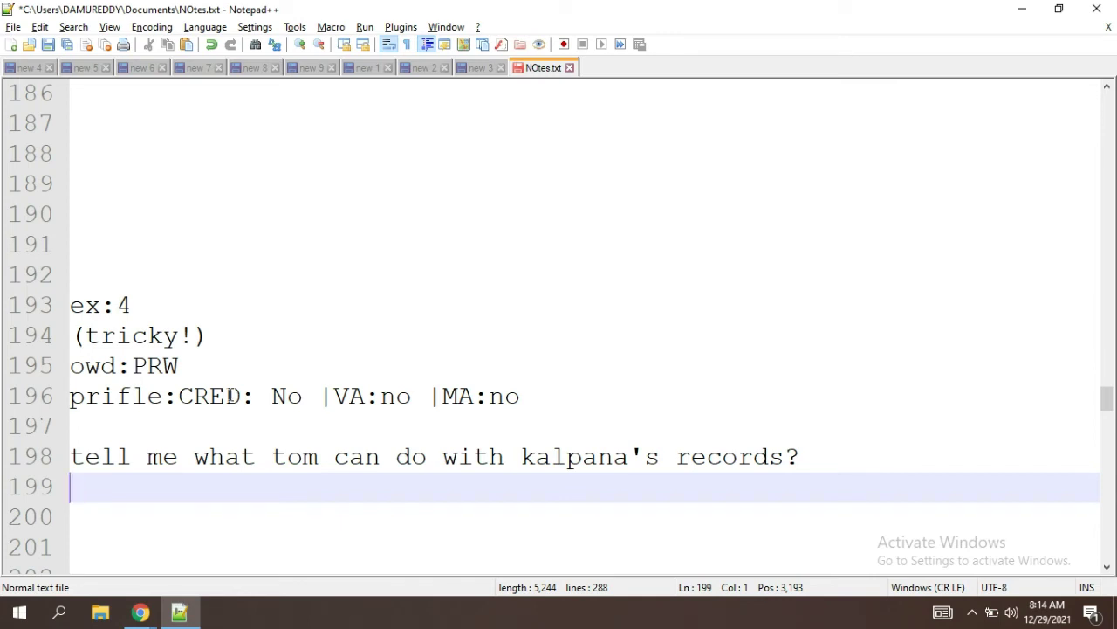
left_click(229, 395)
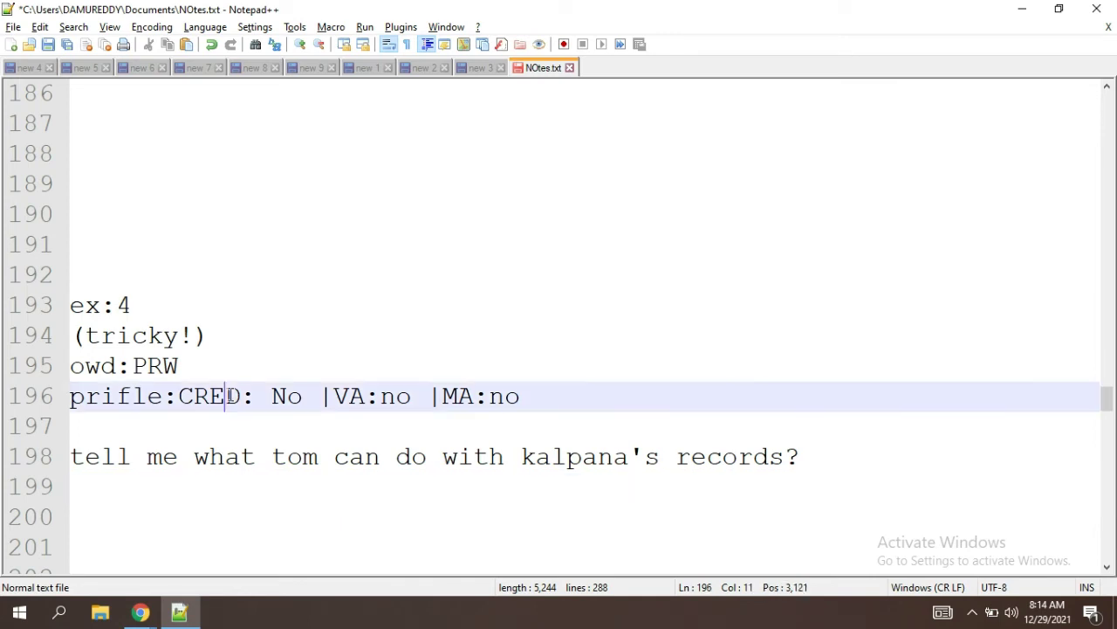
double_click(229, 395)
double_click(290, 397)
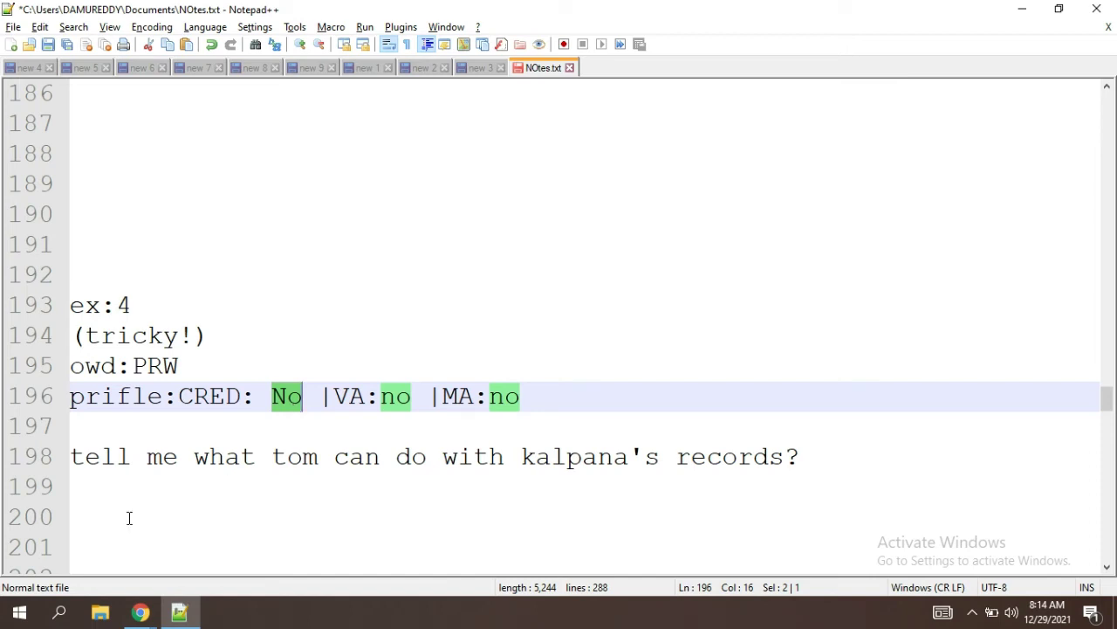
left_click(107, 486)
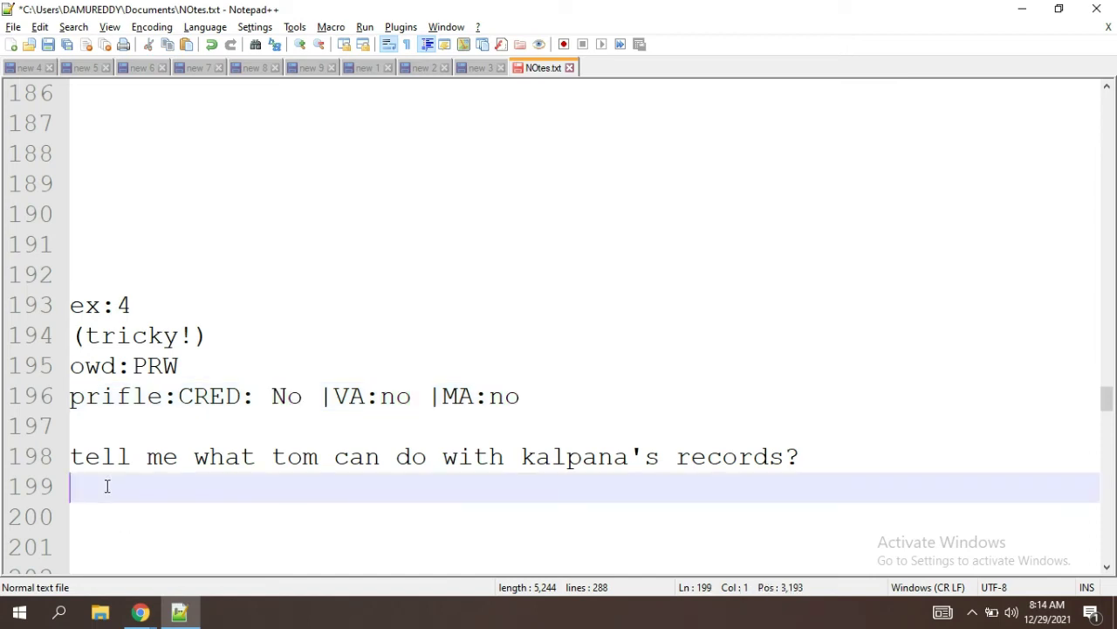
Step: Write 'Nothing' on the ex:4 answer line, replacing the comma with sixteen dots
type("Nothing ")
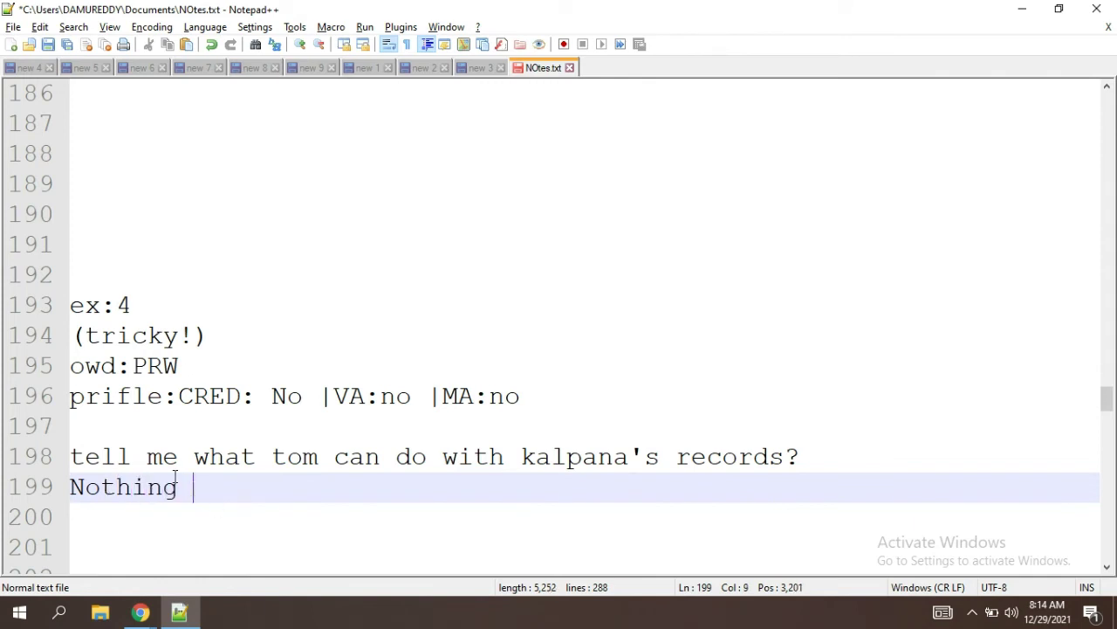
type(",")
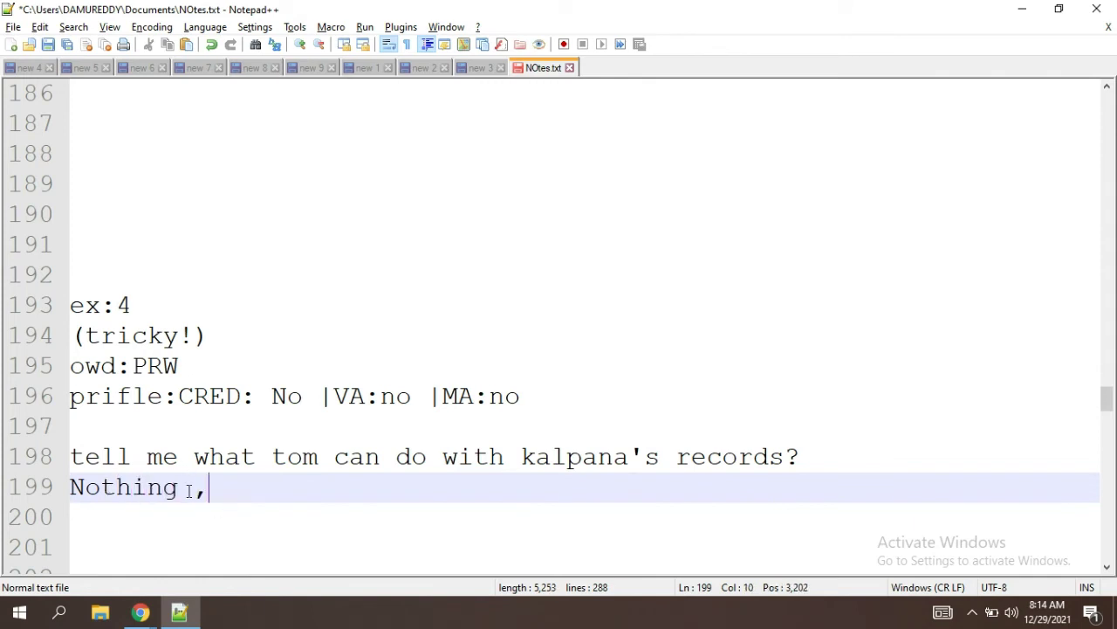
double_click(159, 367)
left_click(279, 377)
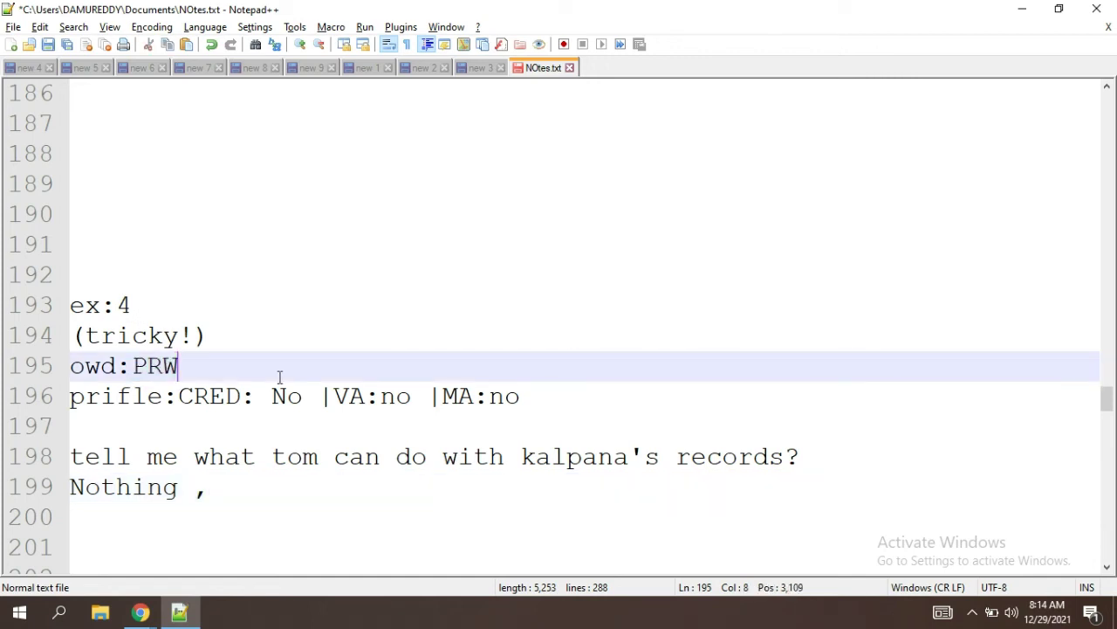
left_click(155, 409)
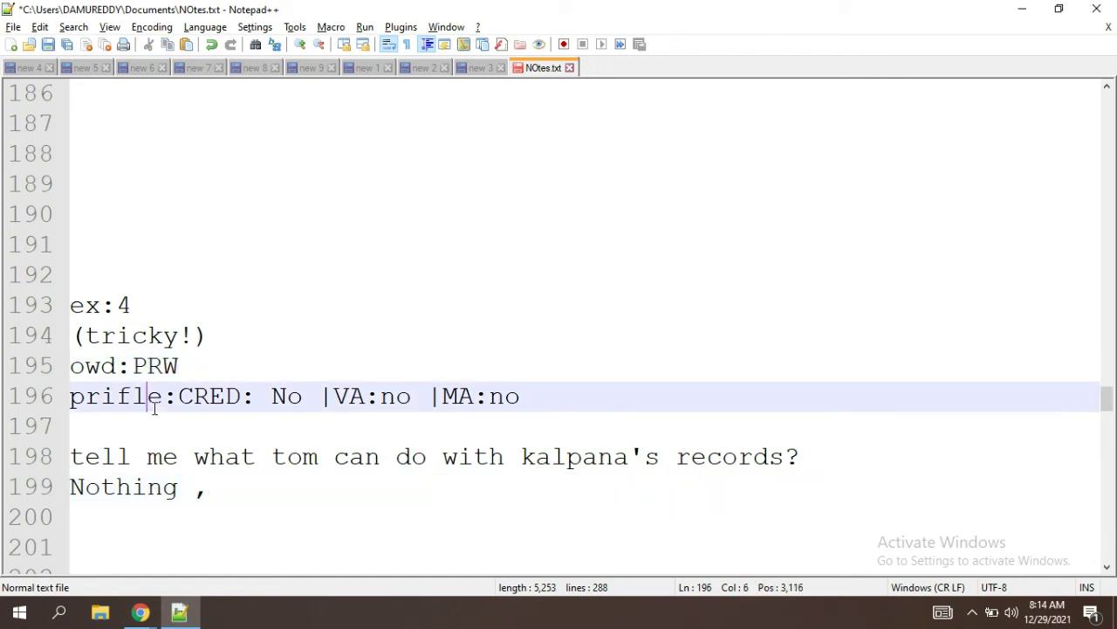
double_click(295, 407)
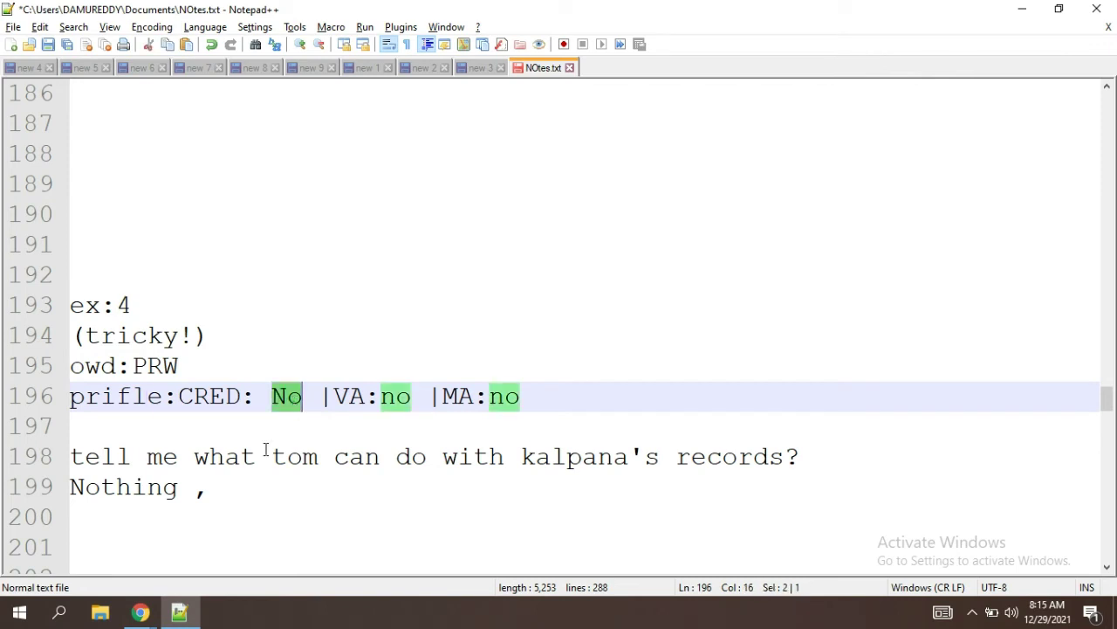
left_click(208, 487)
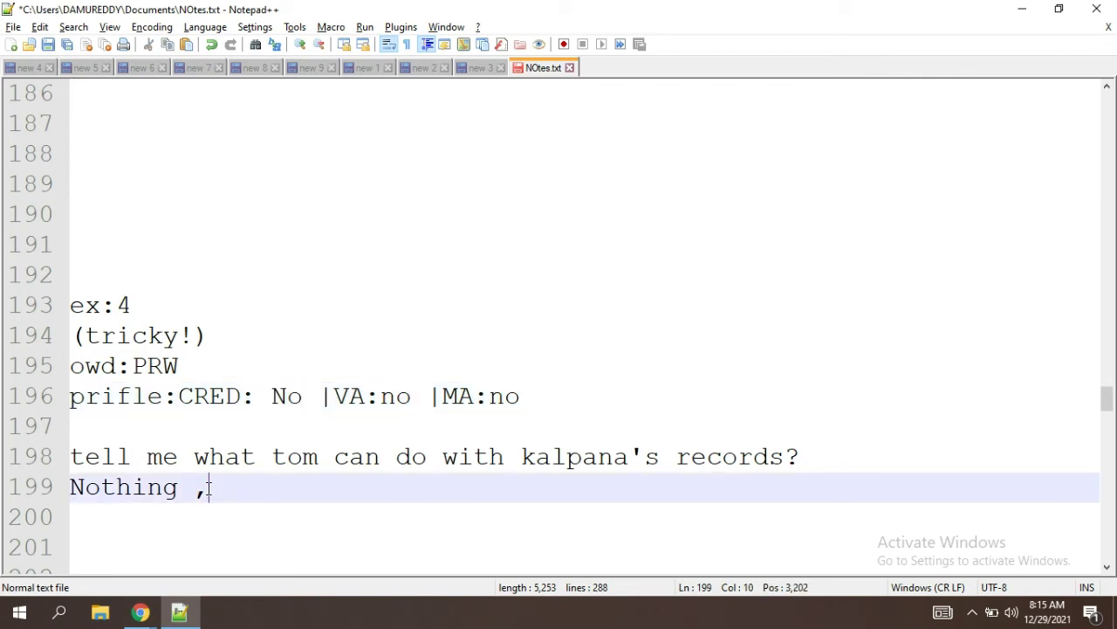
key("BackSpace")
key("BackSpace")
type("................")
key("Down")
key("Down")
key("Down")
key("Down")
key("Down")
key("Down")
key("Down")
key("Down")
key("Down")
key("Down")
key("Down")
key("Down")
key("Down")
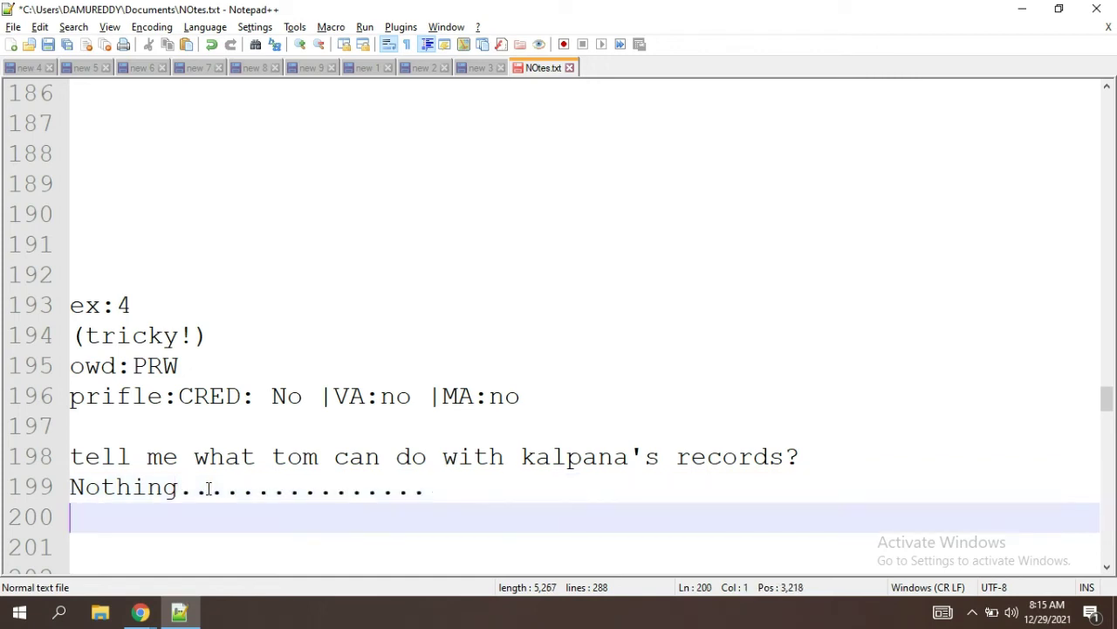
key("Down")
key("Down")
key("Down")
key("Down")
key("Down")
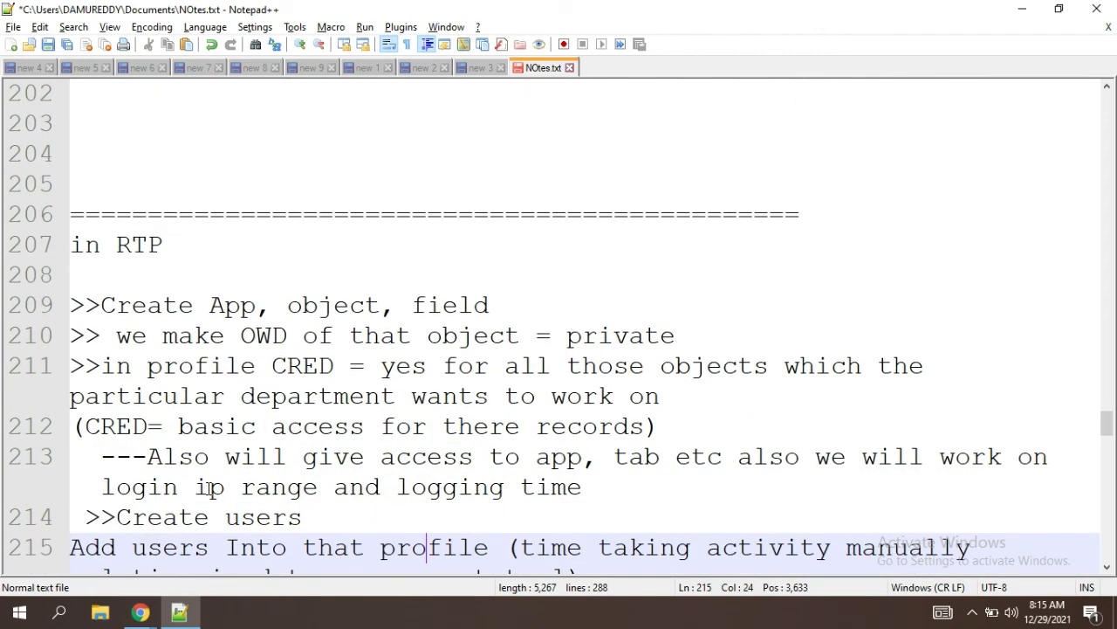
Step: Append '(99%)' after 'private' in the RTP line 'OWD of that object = private'
key("Down")
key("Down")
key("Down")
key("Down")
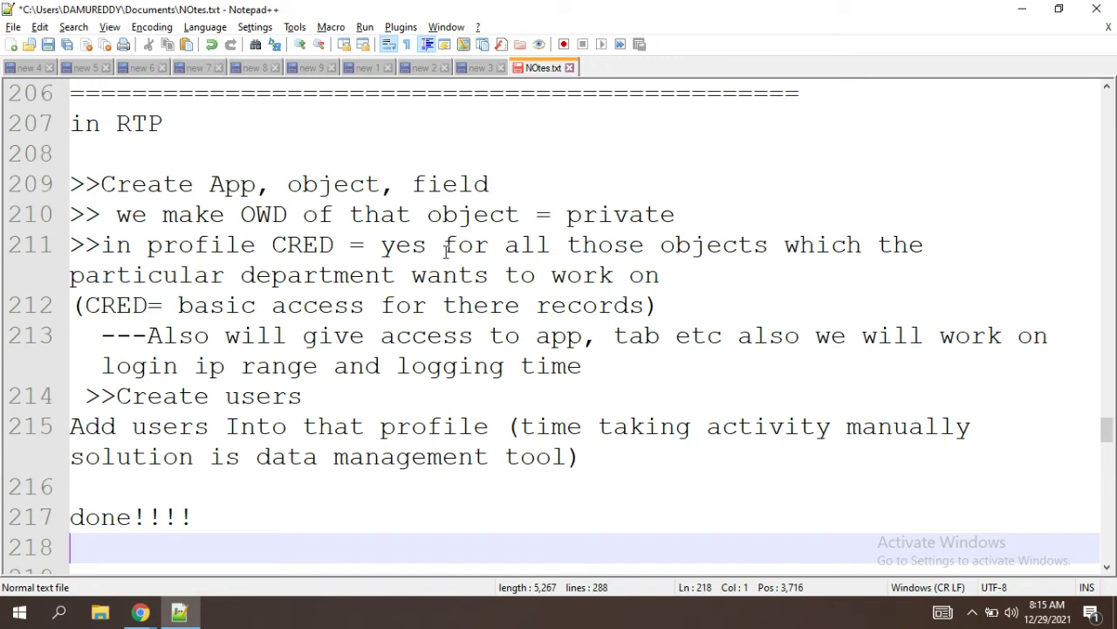
double_click(611, 217)
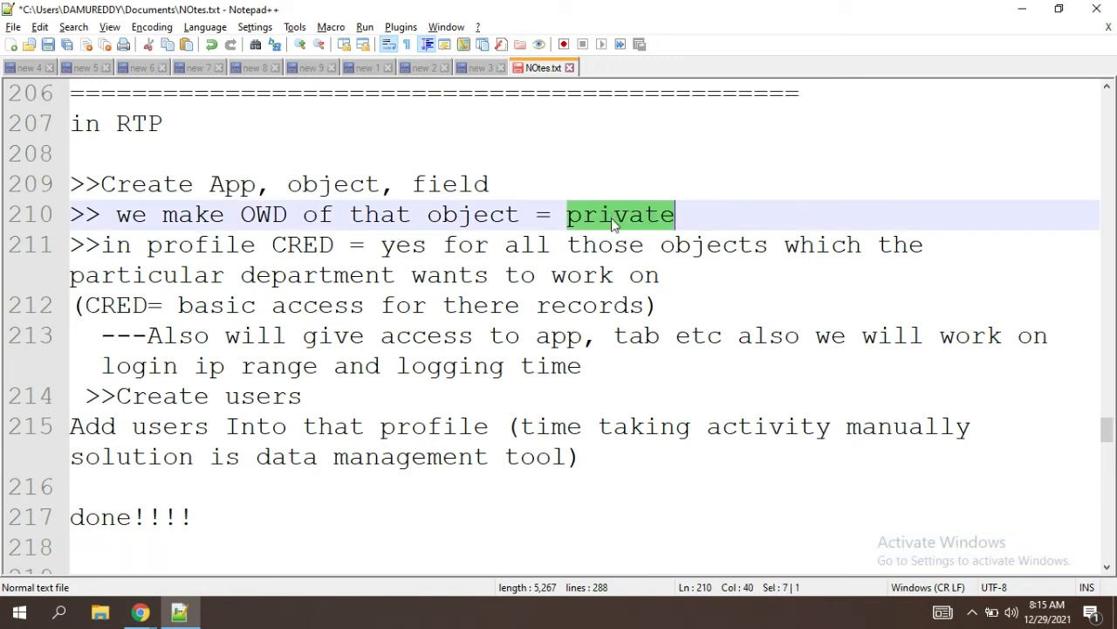
left_click(713, 219)
type("(99")
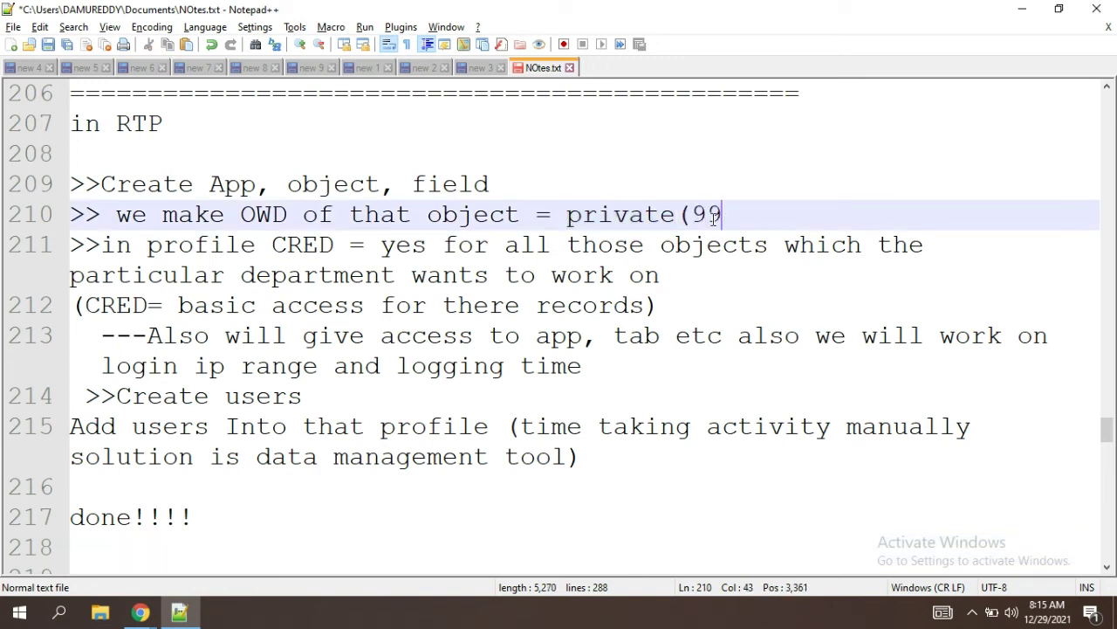
type("%)")
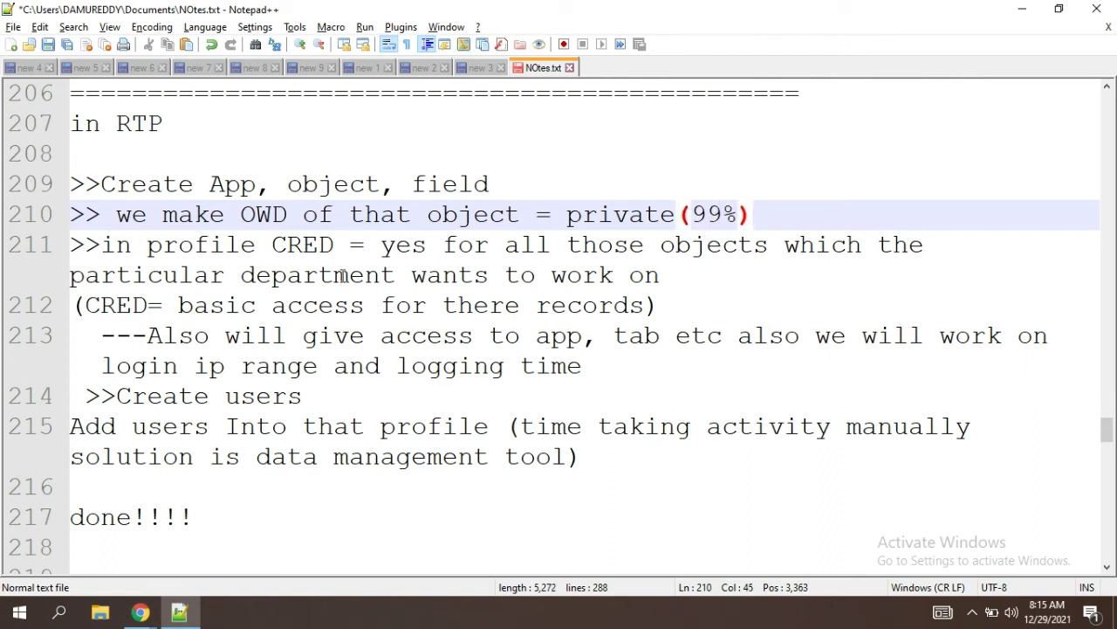
double_click(306, 248)
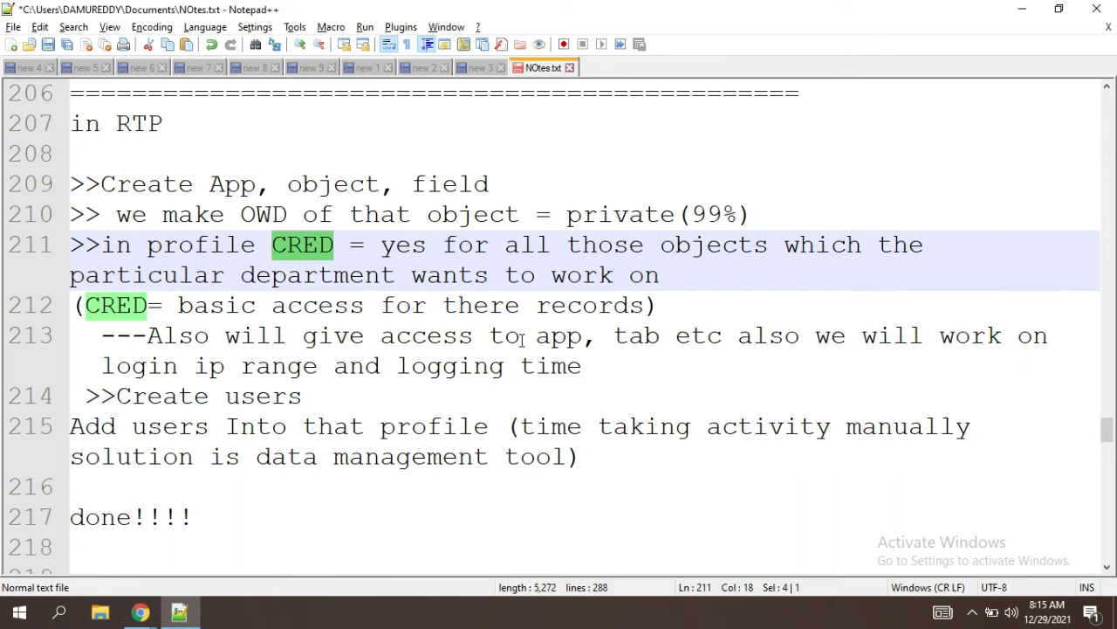
Step: Highlight OWD and the profile CRED explanation words CRED, yes, app and tab on lines 211–213
left_click(266, 226)
double_click(267, 226)
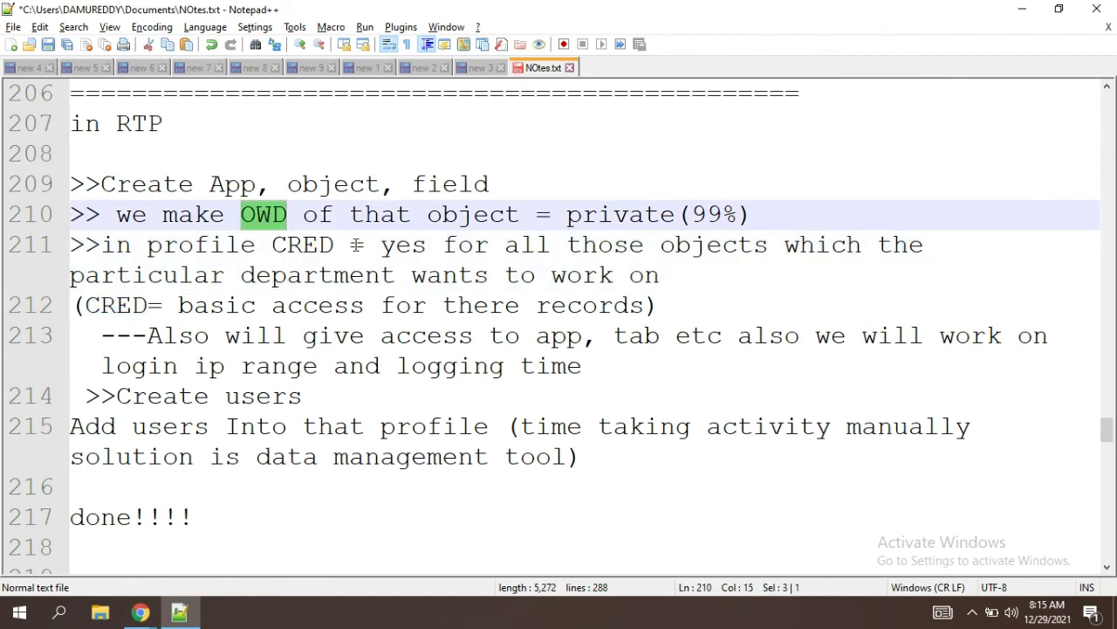
left_click_drag(280, 245, 472, 337)
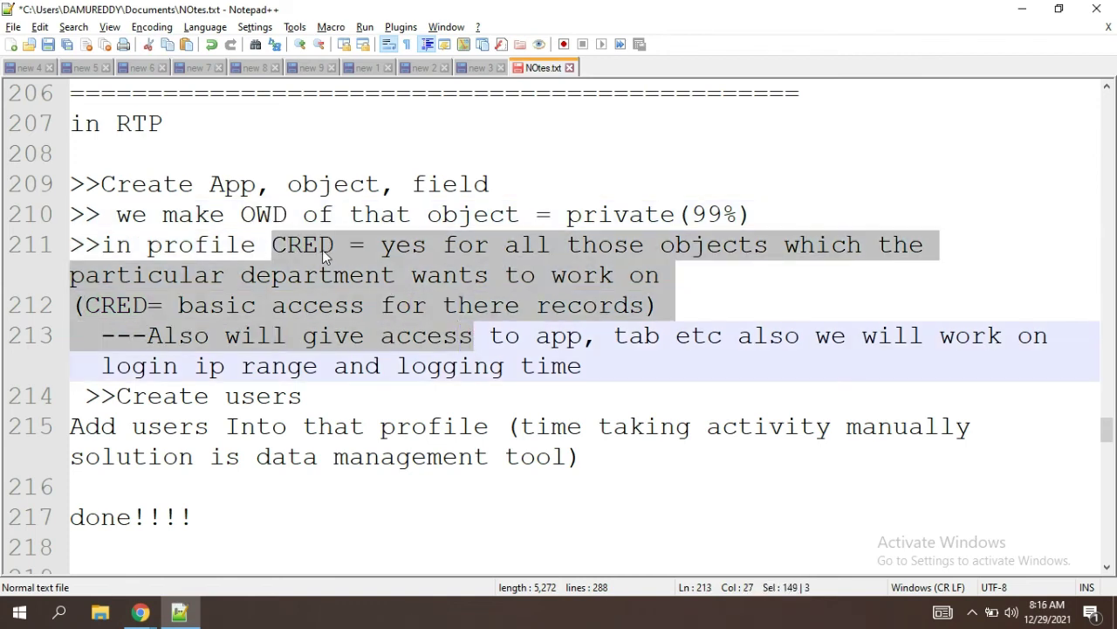
double_click(294, 249)
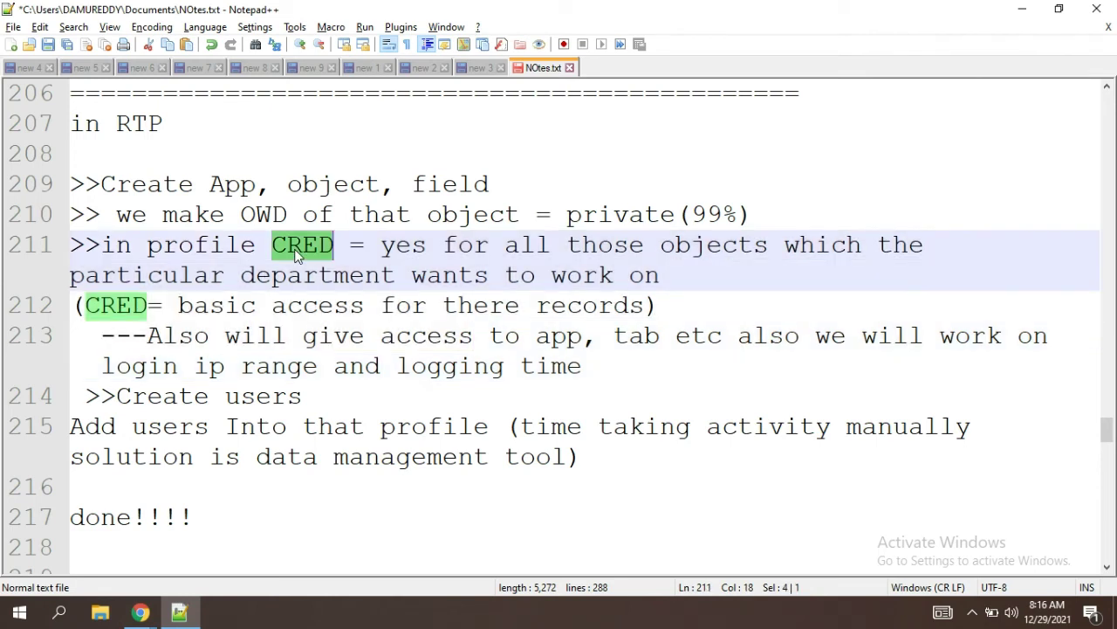
double_click(403, 247)
double_click(554, 340)
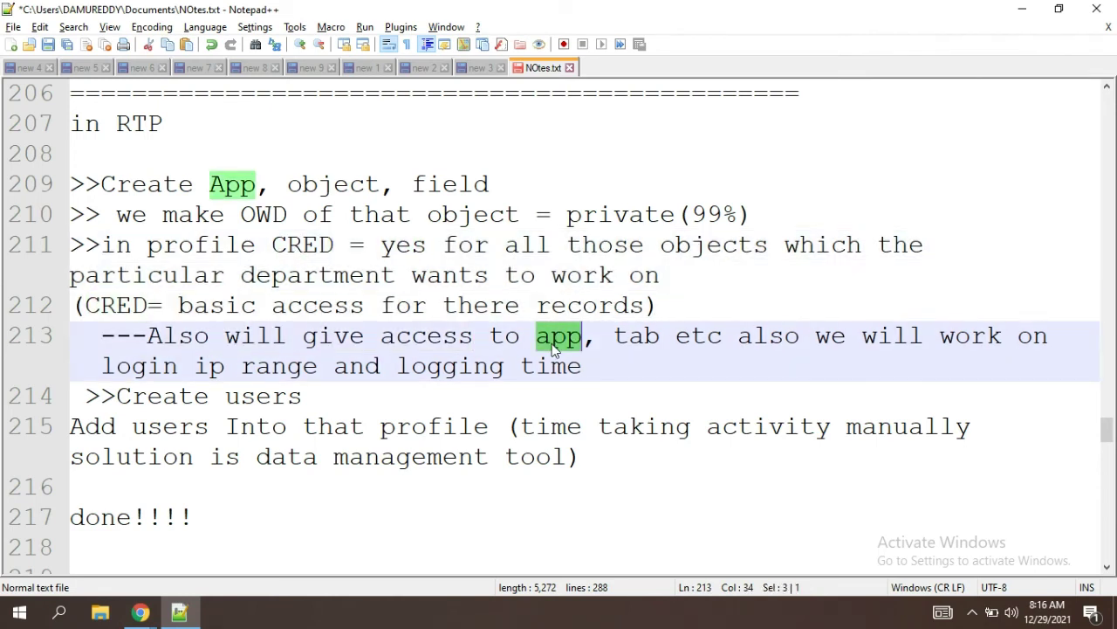
left_click(638, 341)
double_click(636, 341)
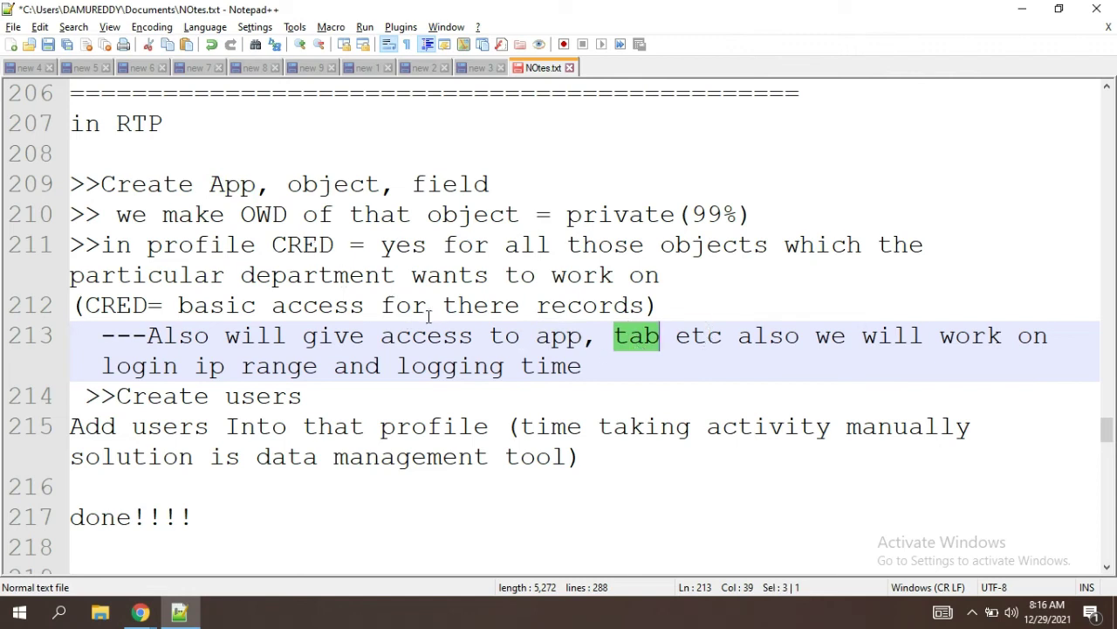
left_click(290, 214)
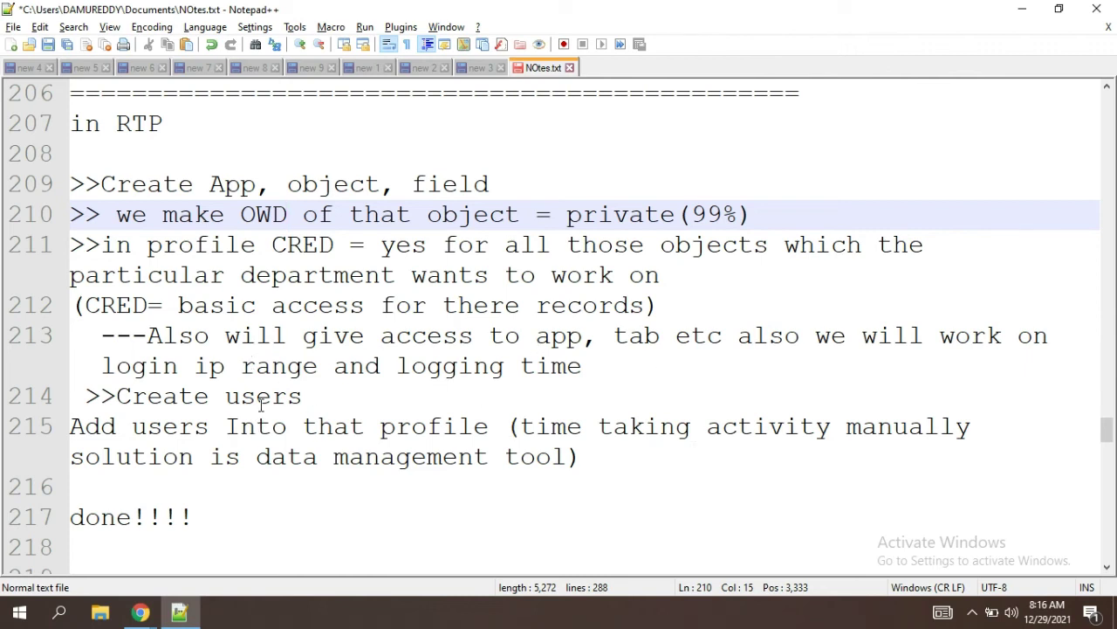
Step: Point out the Create users step and the words data, management and tool on line 215
left_click(86, 395)
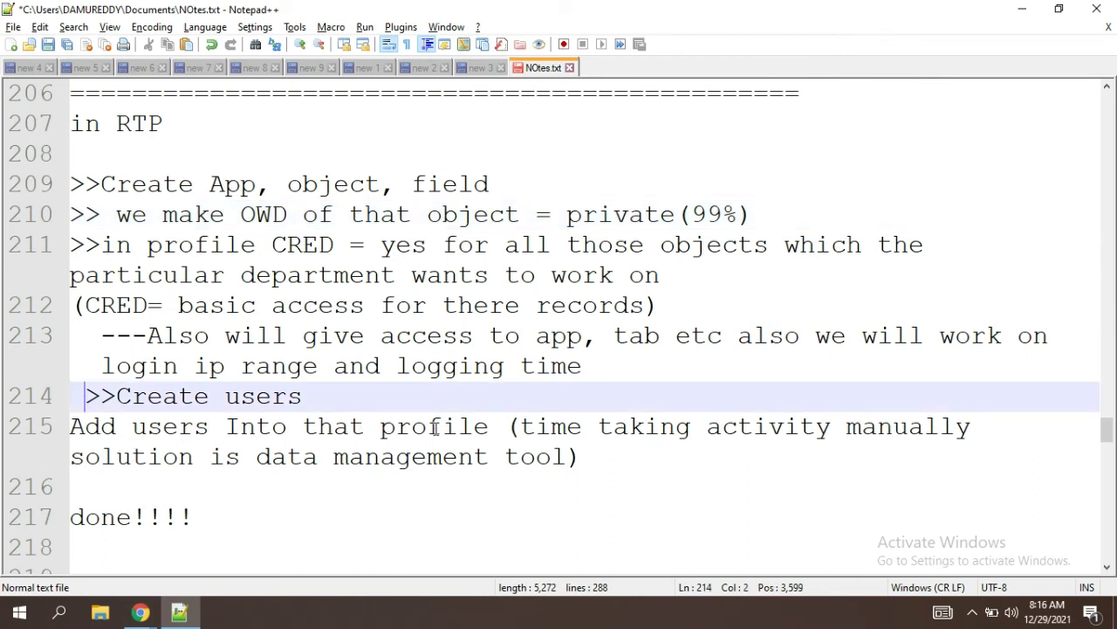
left_click(643, 465)
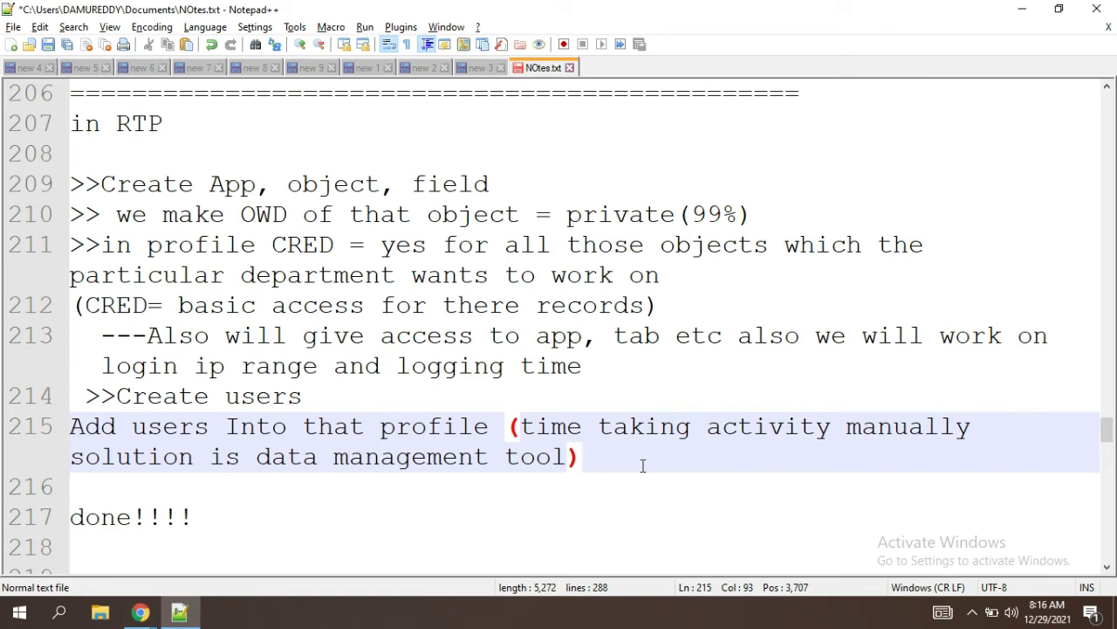
double_click(300, 451)
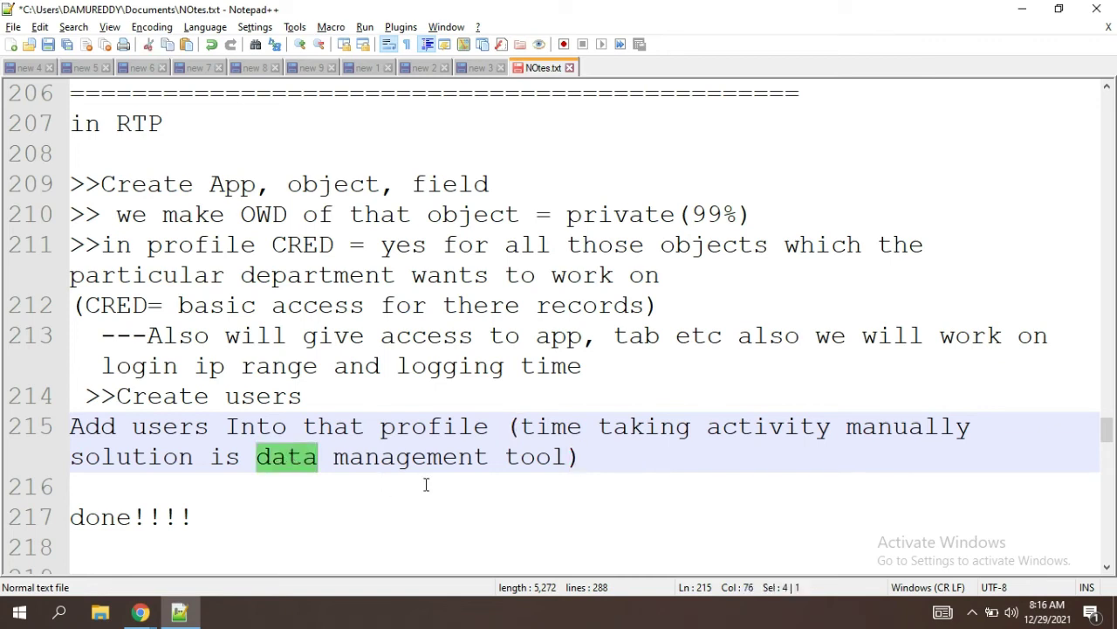
double_click(411, 460)
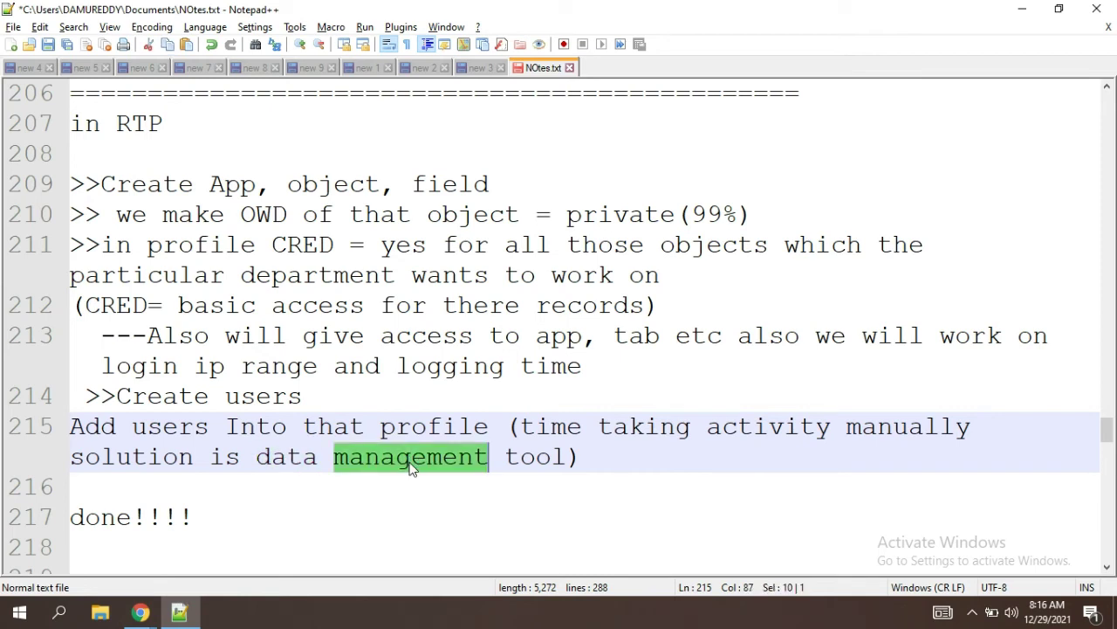
double_click(521, 457)
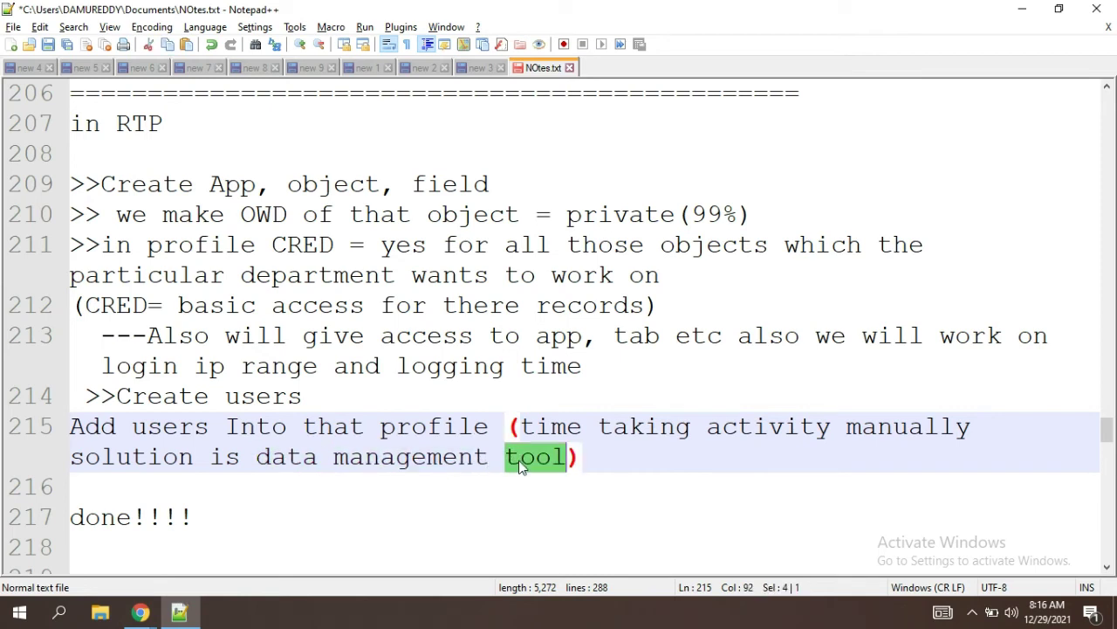
left_click(661, 457)
Step: Browse down to the fill-in-blanks section and back up to the Create users line
key("Down")
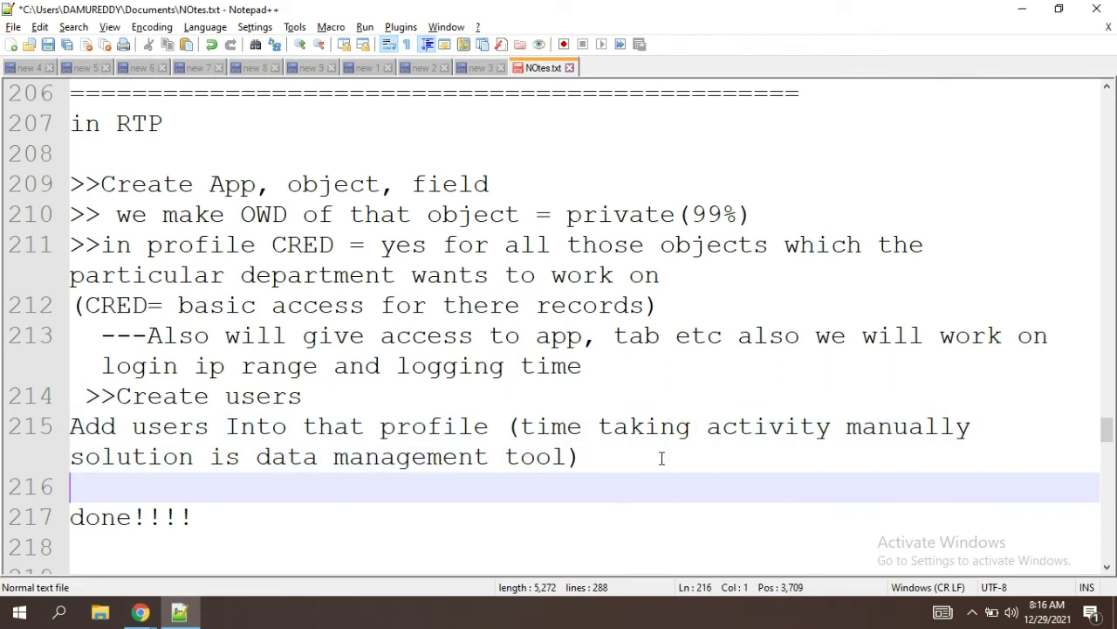
key("Down")
key("Down")
key("Down")
key("Down")
key("Down")
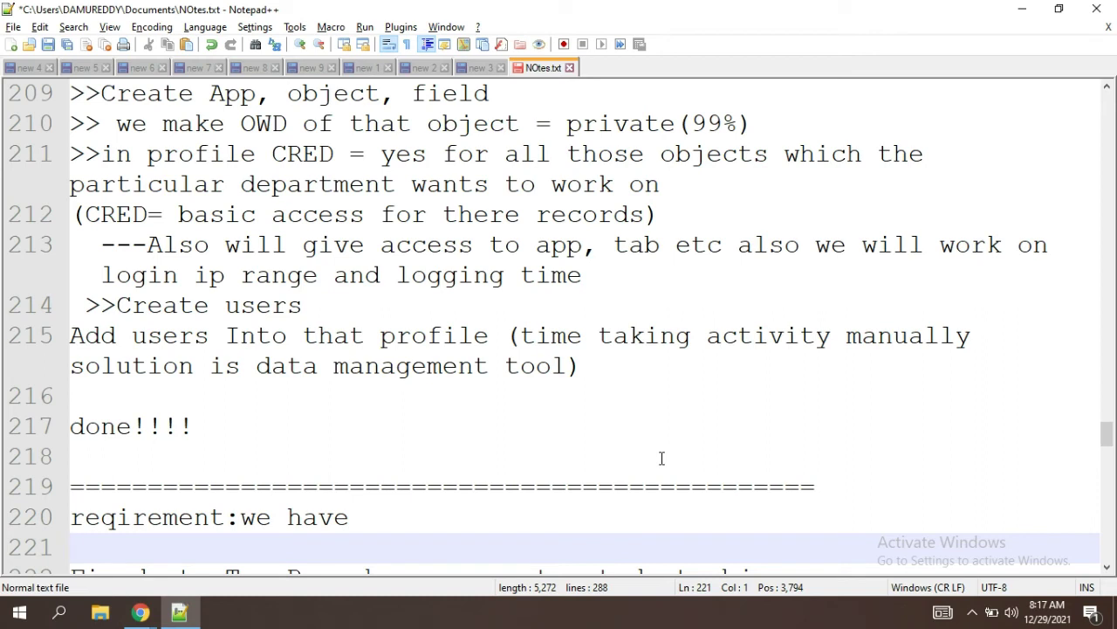
key("Down")
key("Down")
key("Down")
key("Down")
key("Down")
key("Down")
key("Down")
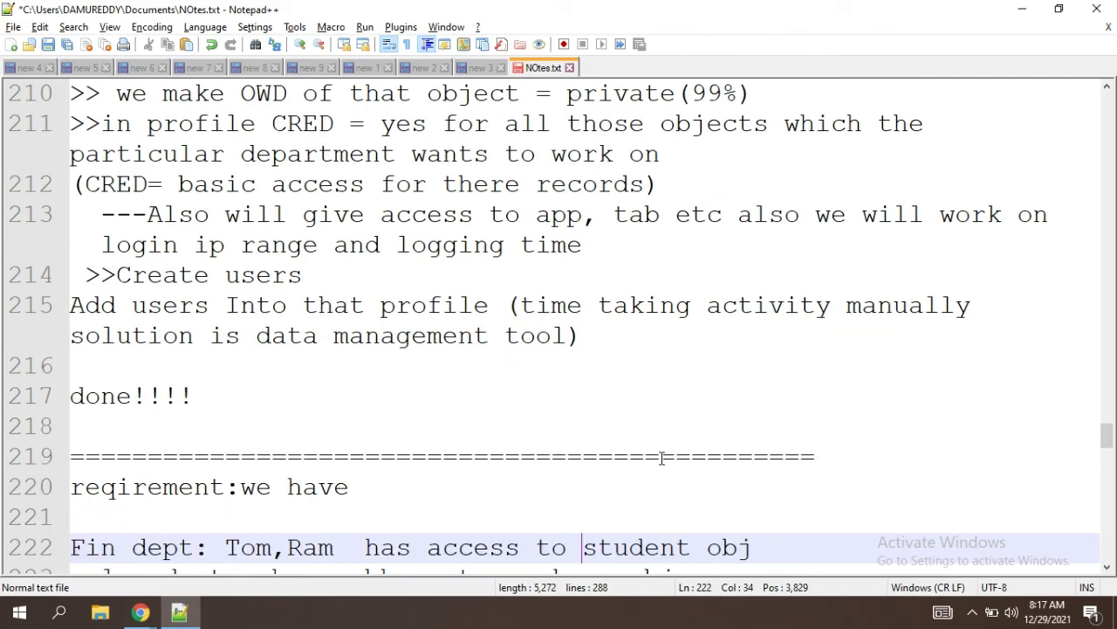
key("Down")
key("Down")
key("Down")
key("Down")
key("Down")
key("Down")
key("Down")
key("Down")
key("Down")
key("Down")
key("Down")
key("Down")
key("Down")
key("Down")
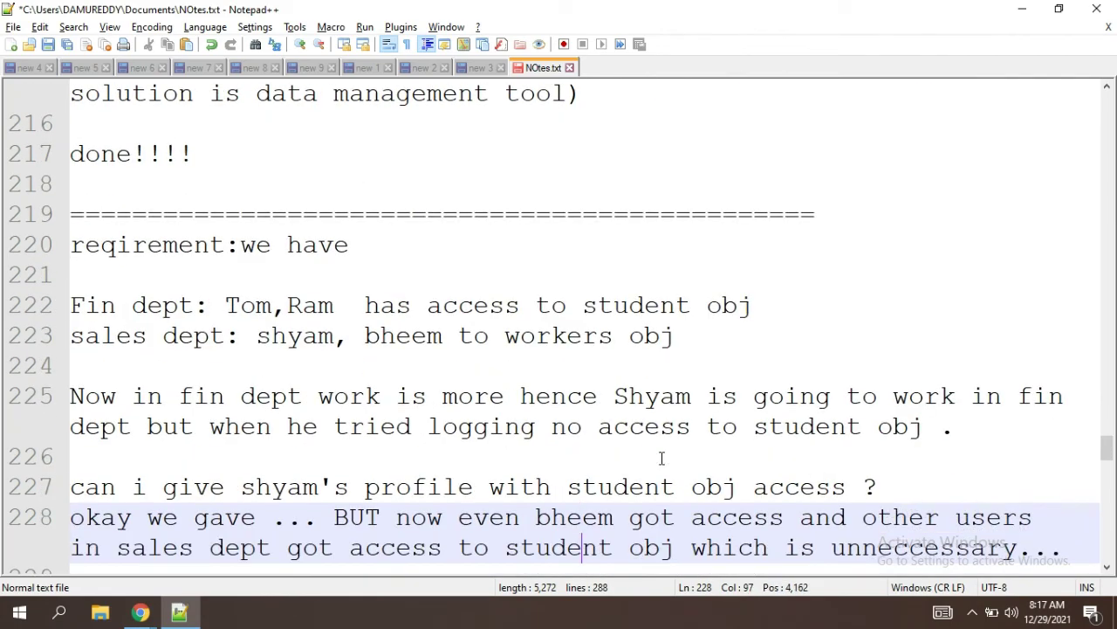
key("Down")
key("Down")
key("Down")
key("Down")
key("Down")
key("Down")
key("Down")
key("Down")
key("Down")
key("Down")
key("Down")
key("Down")
key("Down")
key("Down")
key("Down")
key("Down")
key("Down")
key("Down")
key("Down")
key("Down")
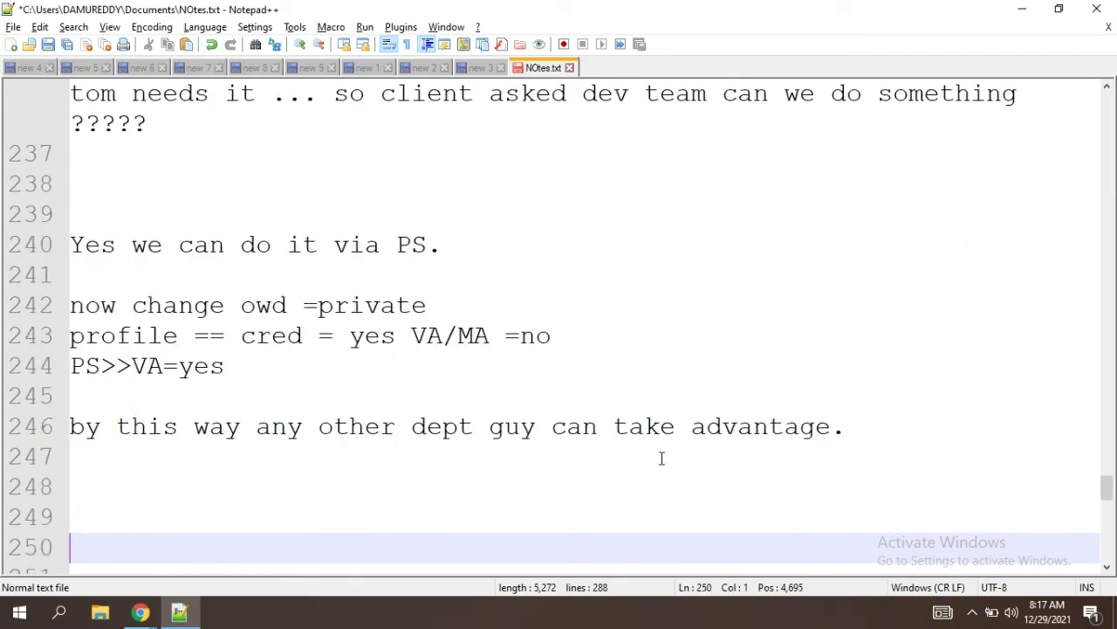
key("Up")
key("Up")
key("Up")
key("Up")
key("Up")
key("Up")
key("Up")
key("Up")
key("Up")
key("Up")
key("Up")
key("Up")
key("Up")
key("Up")
key("Up")
key("Up")
key("Up")
key("Up")
key("Up")
key("Up")
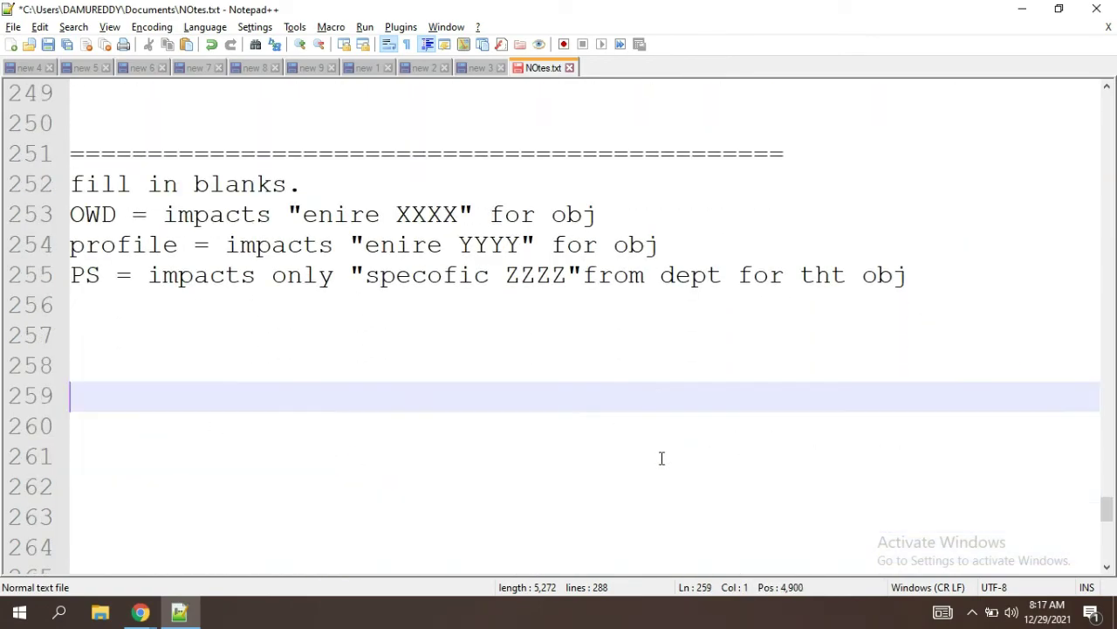
key("Up")
key("Up")
key("Up")
key("Up")
key("Up")
key("Up")
key("Up")
key("Up")
key("Up")
key("Up")
key("Up")
key("Up")
key("Up")
key("Up")
key("Up")
key("Up")
key("Up")
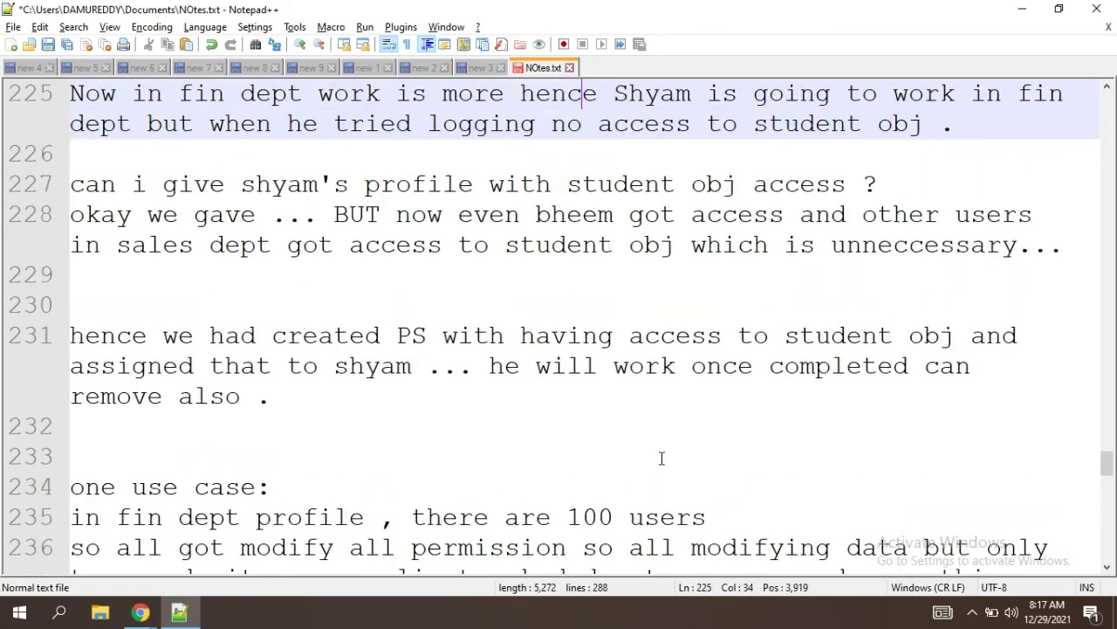
key("Up")
key("Up")
key("Up")
key("Up")
key("Up")
key("Up")
key("Up")
key("Up")
key("Up")
key("Up")
key("Up")
key("Up")
key("Up")
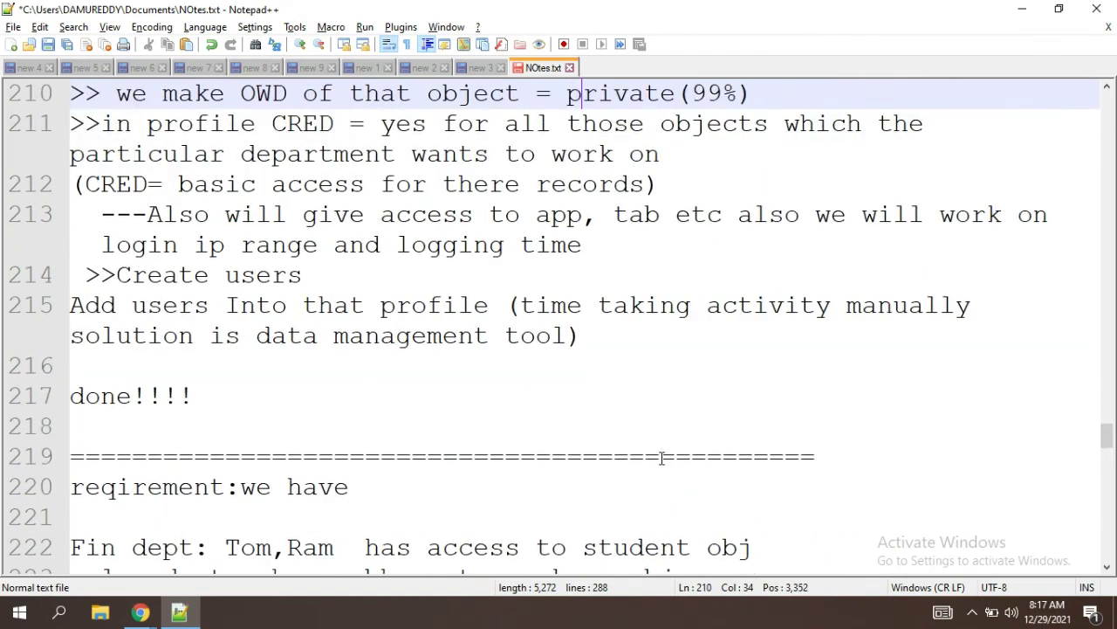
key("Up")
key("Up")
key("Up")
key("Up")
key("Up")
key("Up")
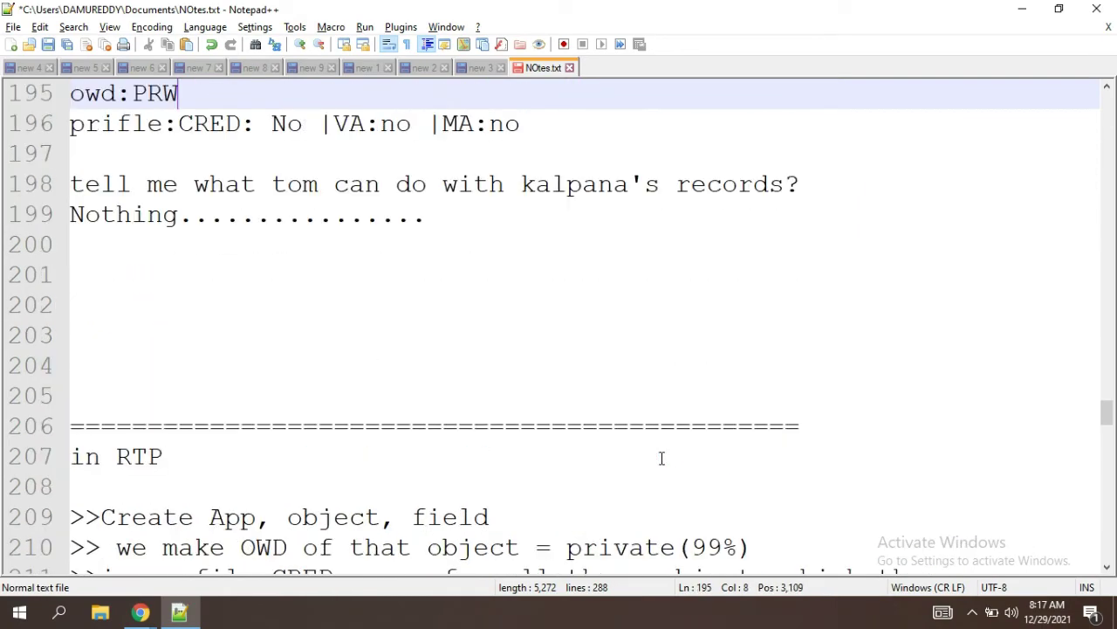
key("Down")
key("Down")
key("Down")
key("Down")
key("Down")
key("Down")
key("Down")
key("Down")
key("Down")
key("Down")
key("Down")
key("Down")
key("Down")
key("Down")
key("Down")
key("Down")
key("Down")
key("Down")
key("Down")
key("Down")
key("Down")
key("Down")
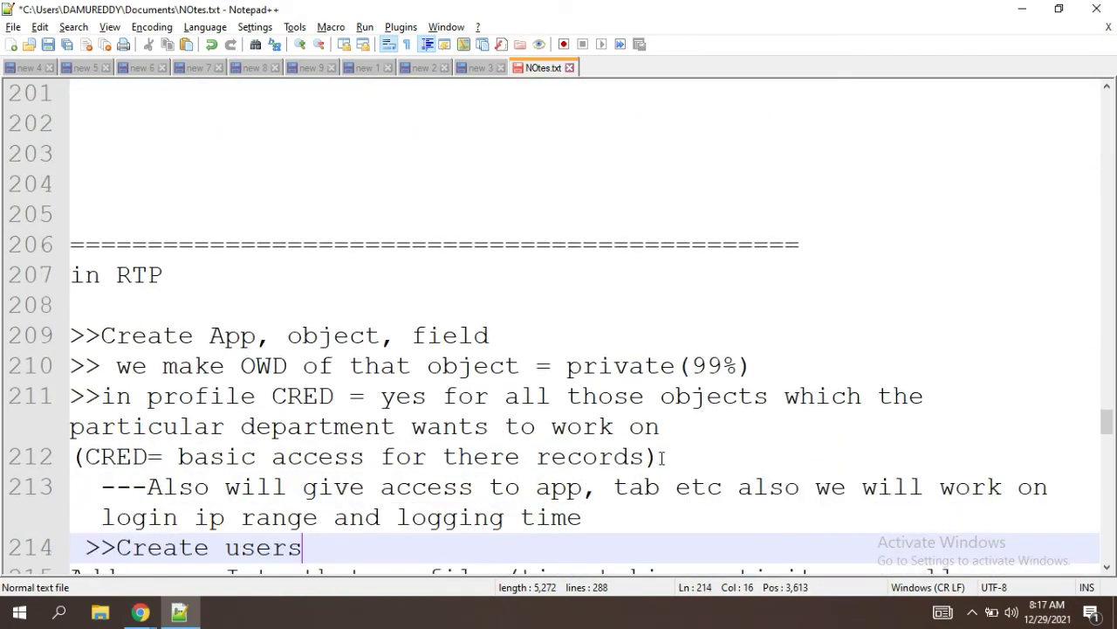
key("Down")
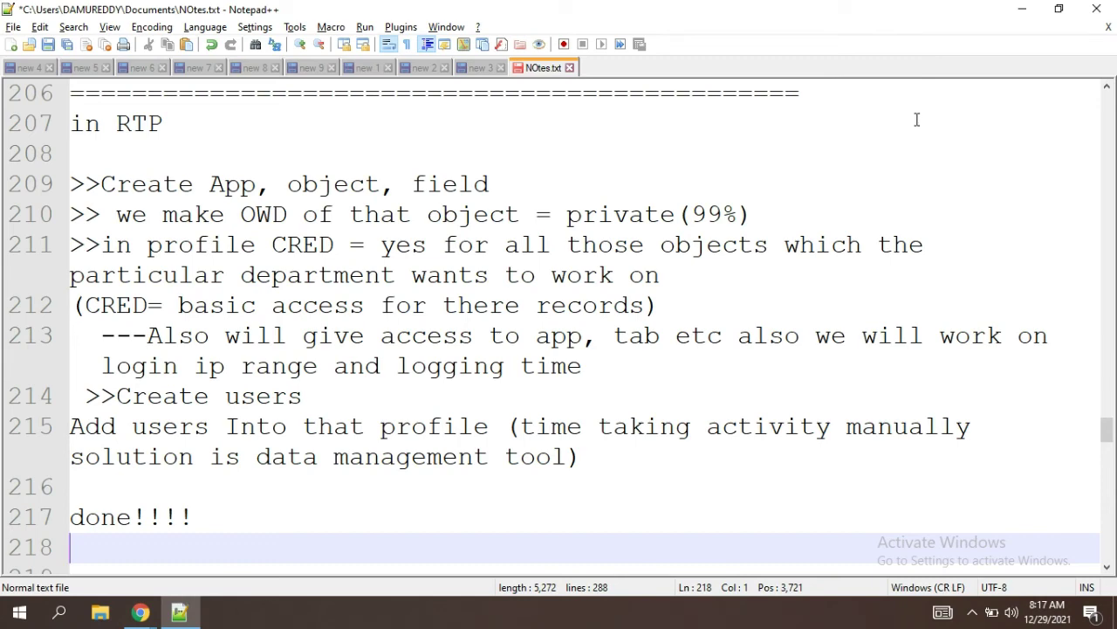
left_click(765, 334)
key("End")
key("Down")
key("Down")
key("Down")
key("Down")
key("Down")
key("Down")
key("Down")
key("Down")
key("Down")
key("Down")
key("Down")
key("Down")
key("Down")
key("Down")
key("Down")
key("Down")
key("Down")
key("Down")
key("Down")
key("Down")
key("Down")
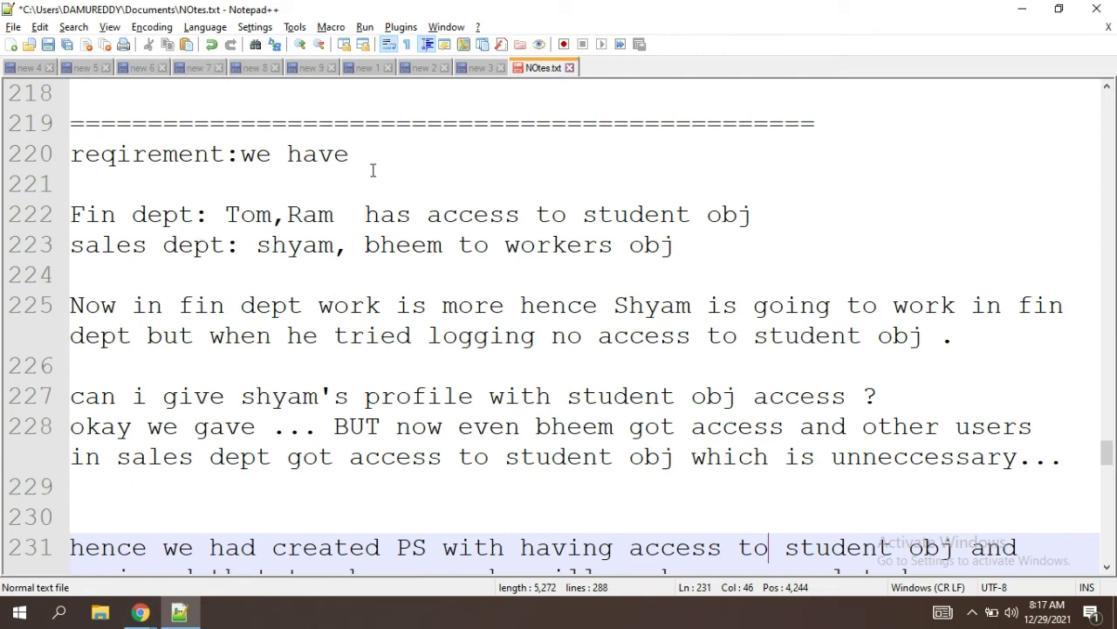
left_click(258, 240)
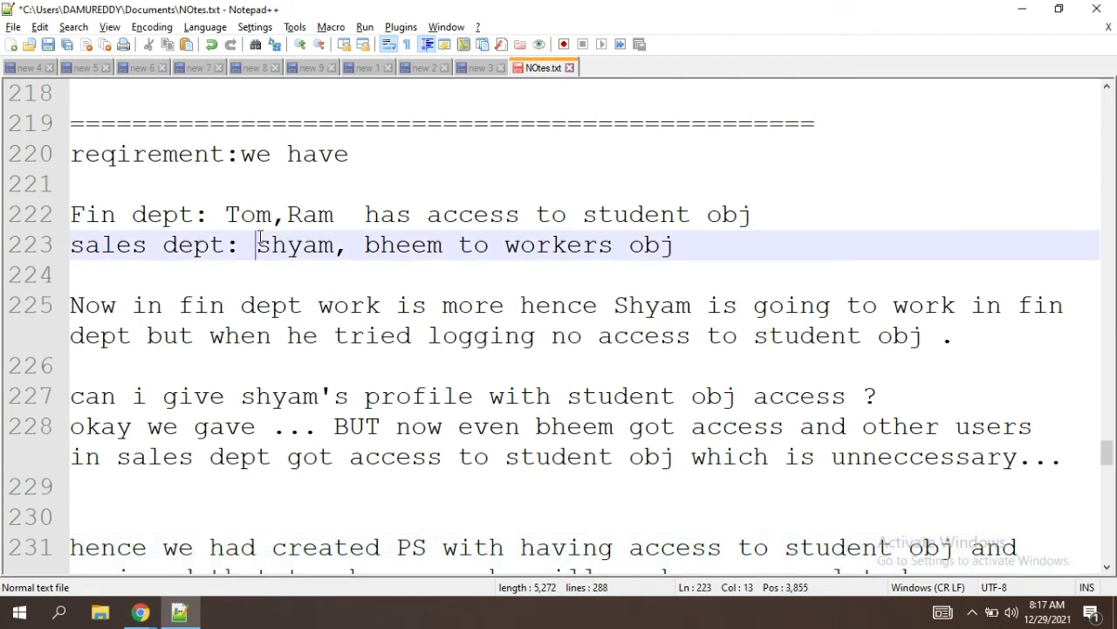
left_click(349, 215)
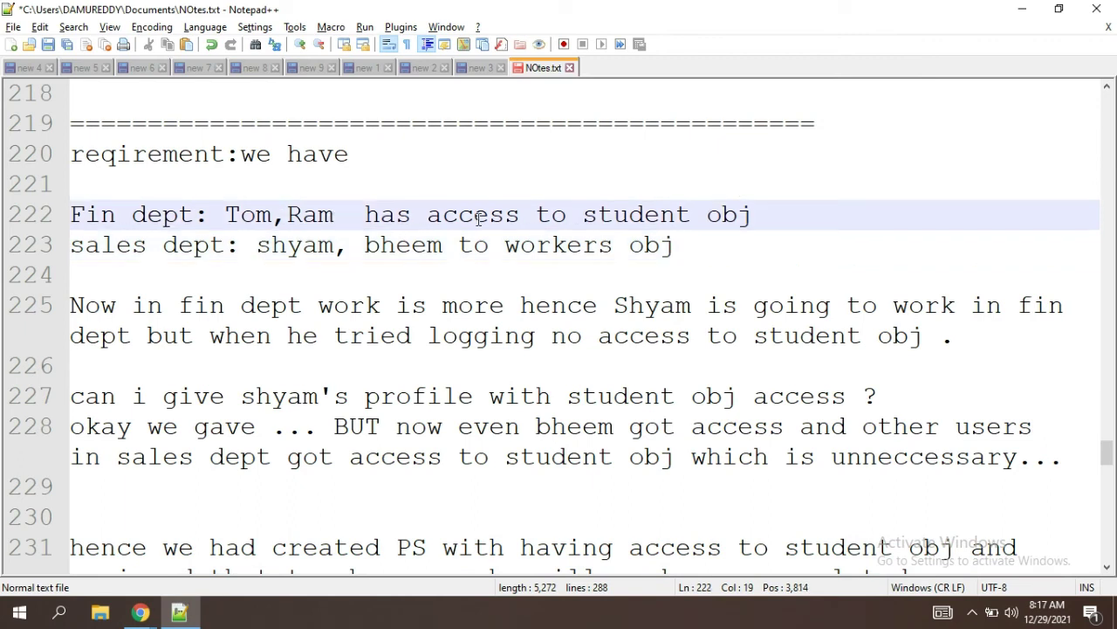
double_click(698, 215)
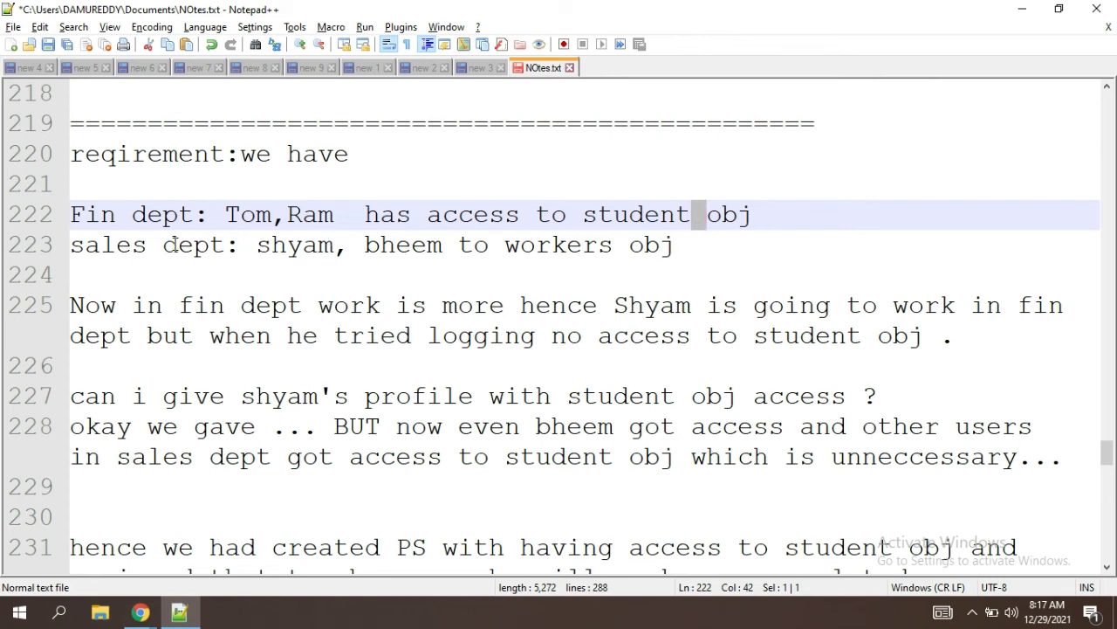
left_click(176, 244)
double_click(284, 244)
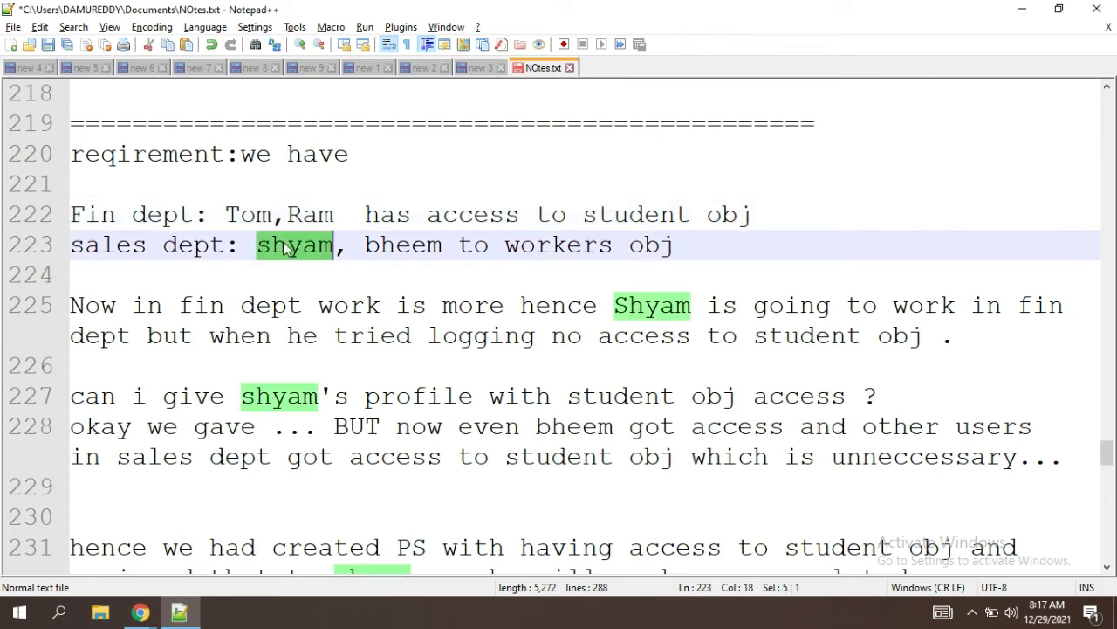
double_click(426, 244)
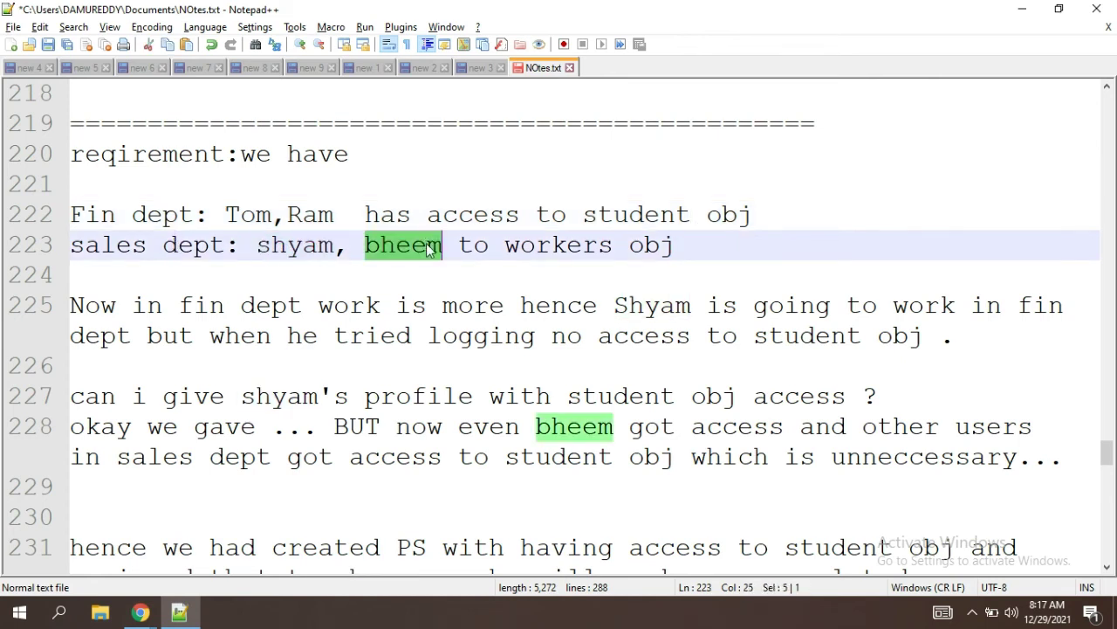
left_click(548, 250)
double_click(548, 250)
left_click(677, 246)
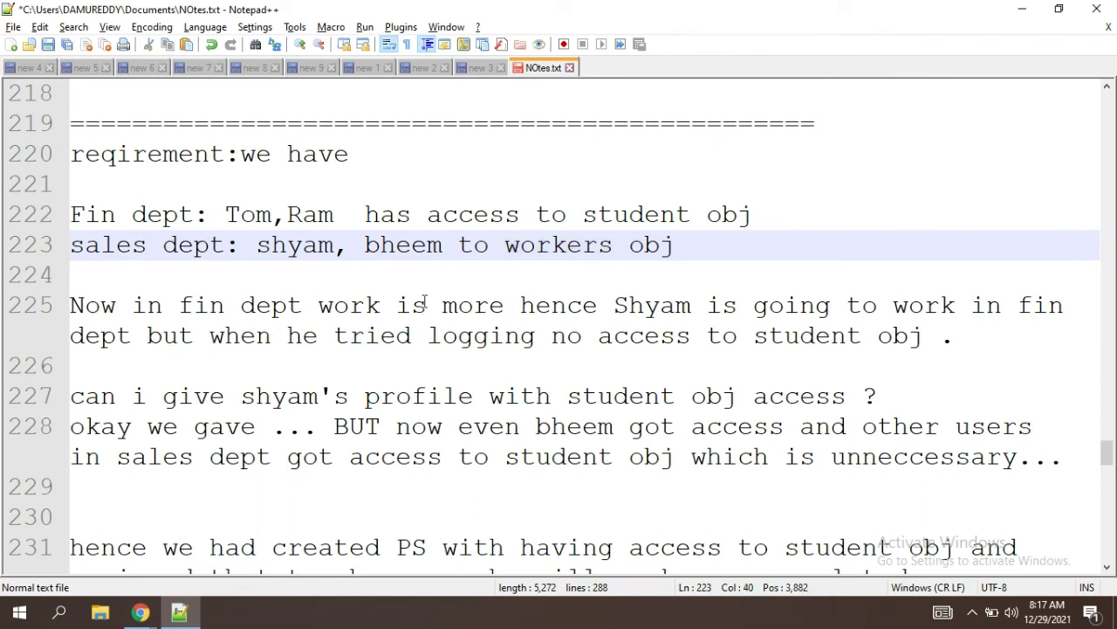
left_click_drag(199, 215, 69, 216)
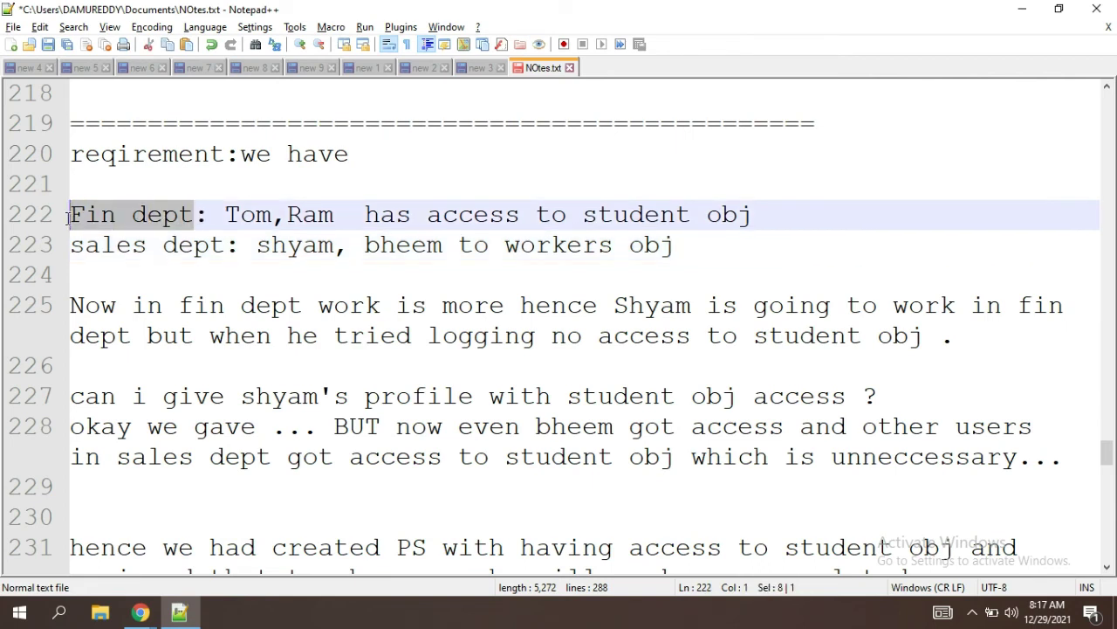
double_click(305, 253)
left_click(200, 216)
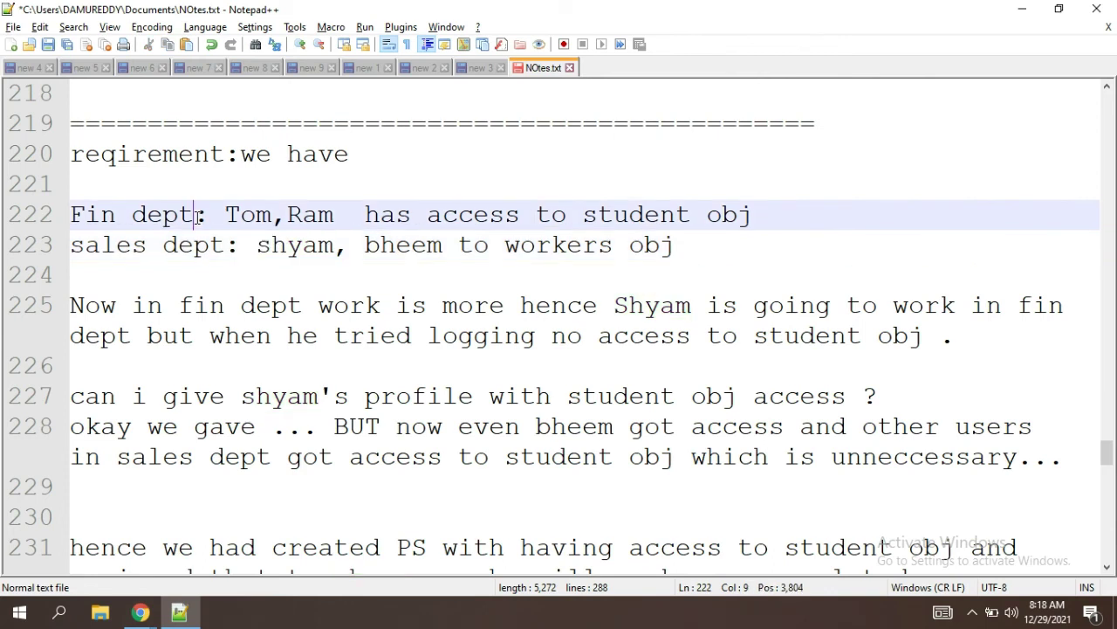
double_click(307, 247)
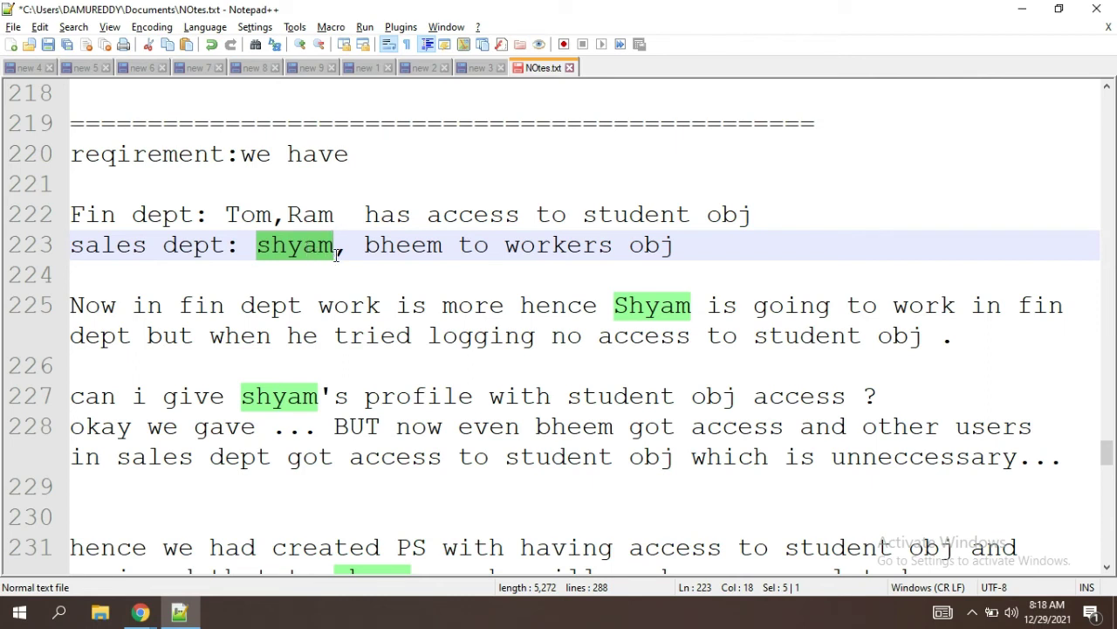
left_click(340, 256)
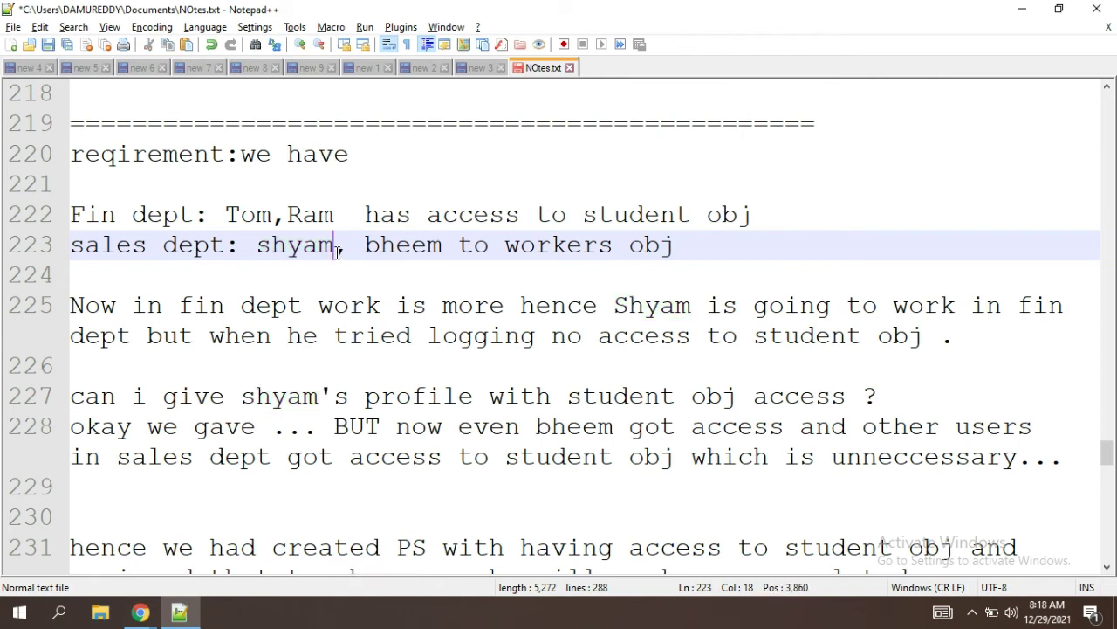
double_click(329, 252)
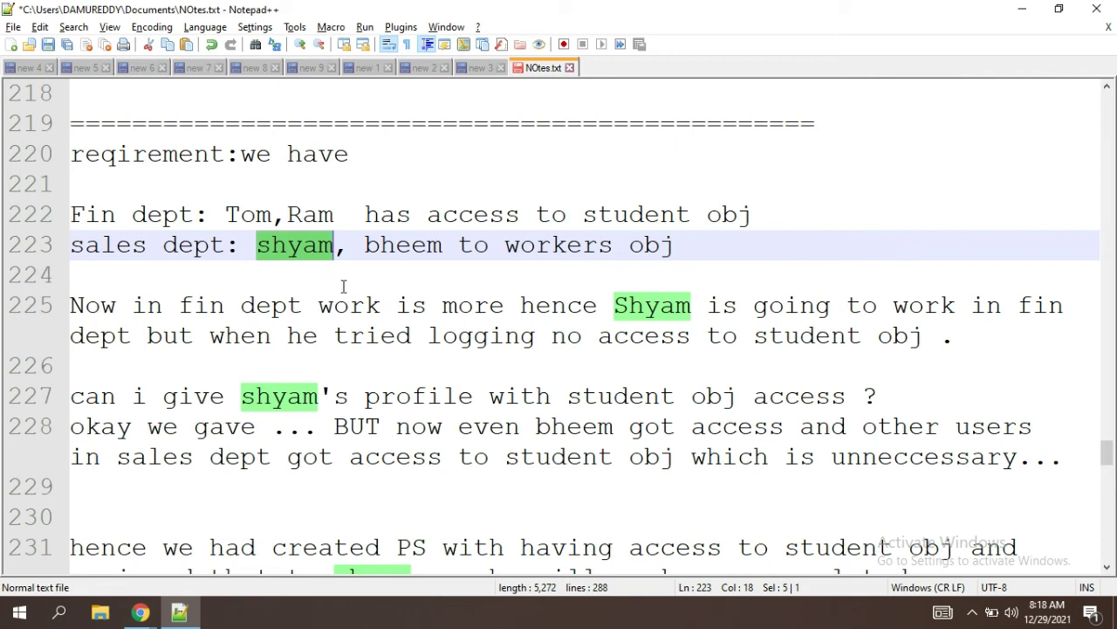
double_click(569, 246)
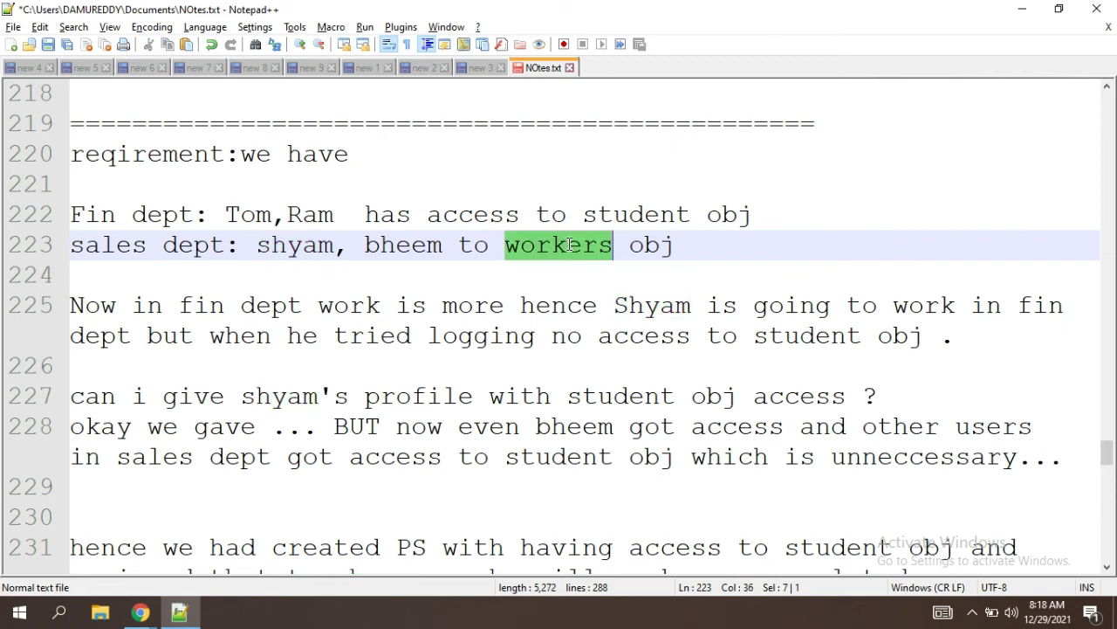
left_click(350, 248)
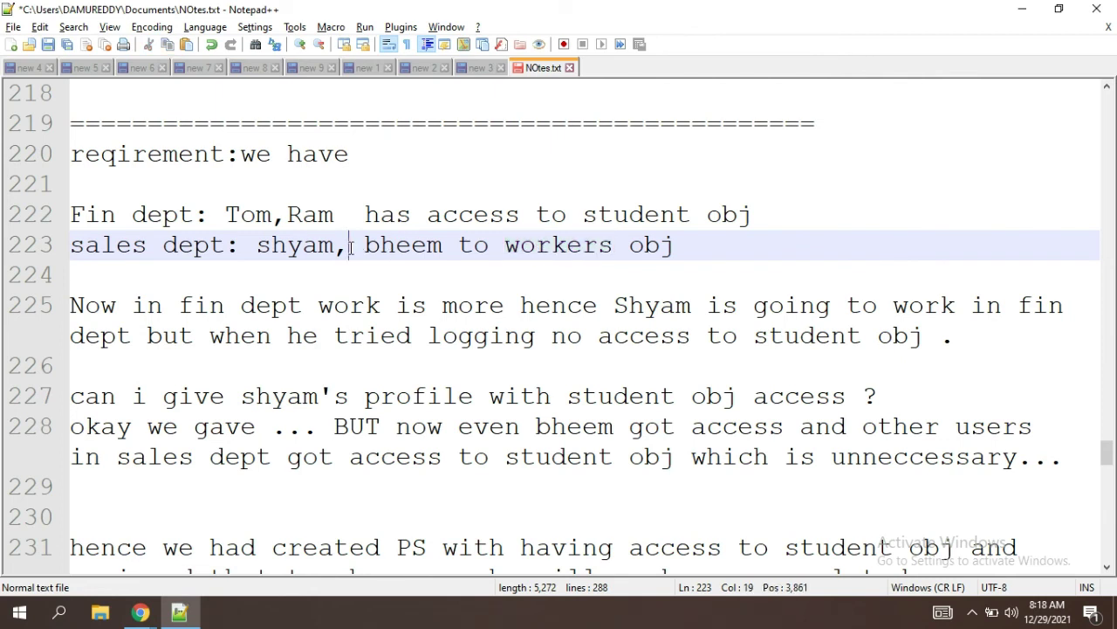
double_click(640, 220)
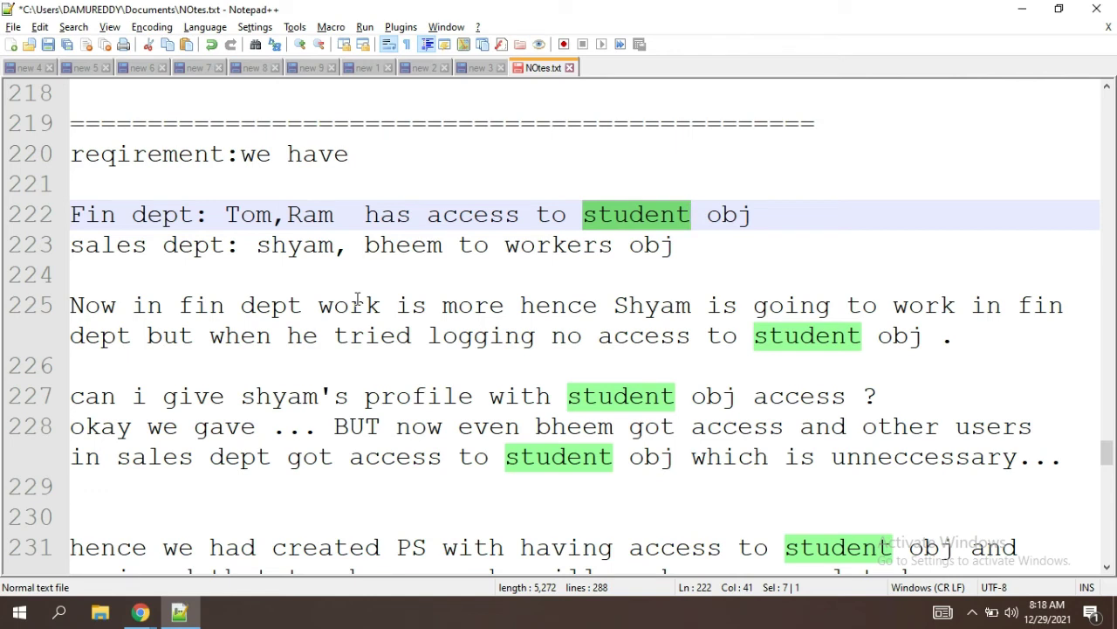
left_click(344, 265)
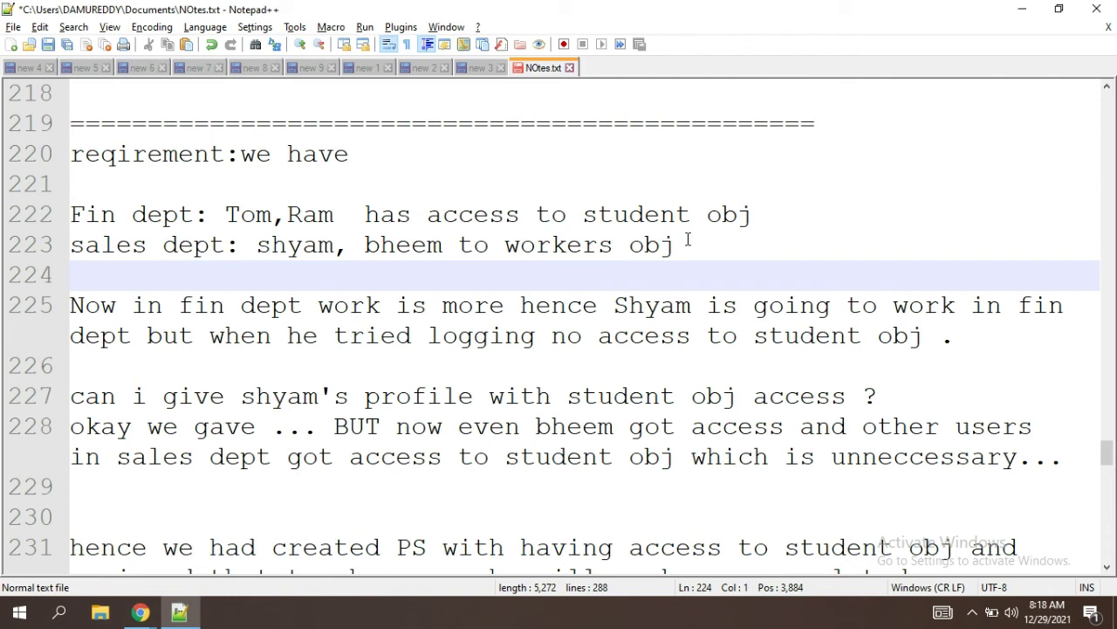
double_click(647, 218)
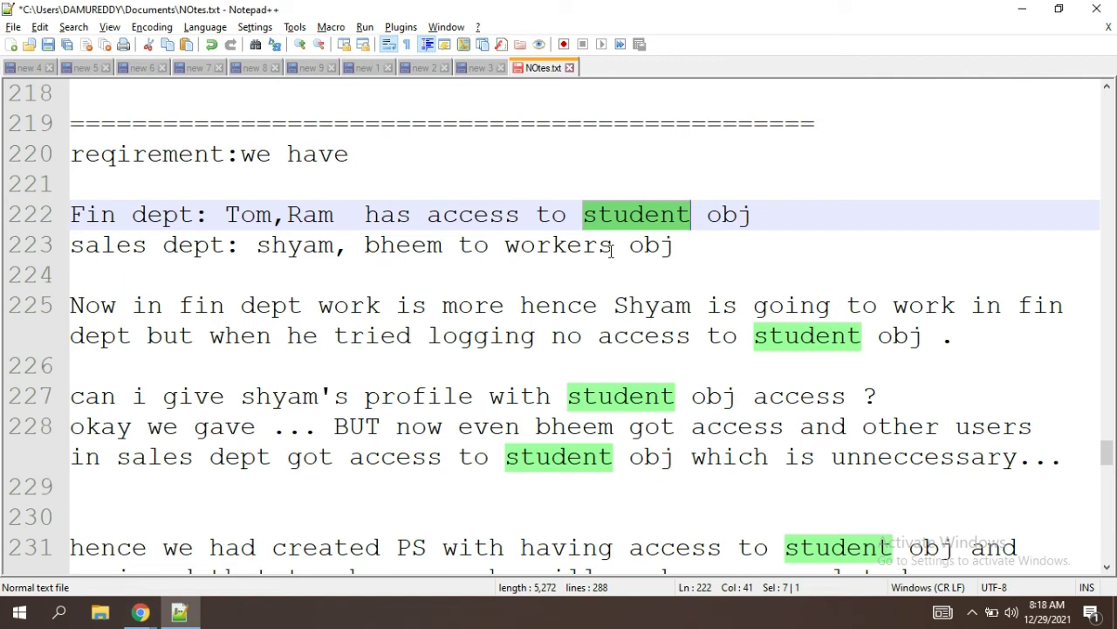
left_click(408, 273)
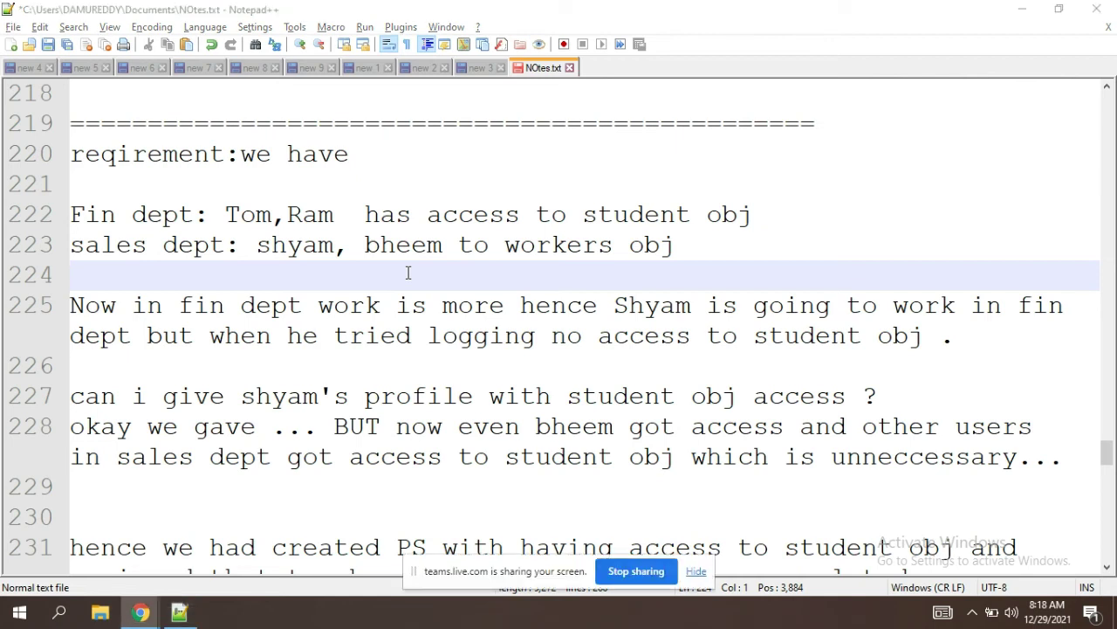
left_click(488, 433)
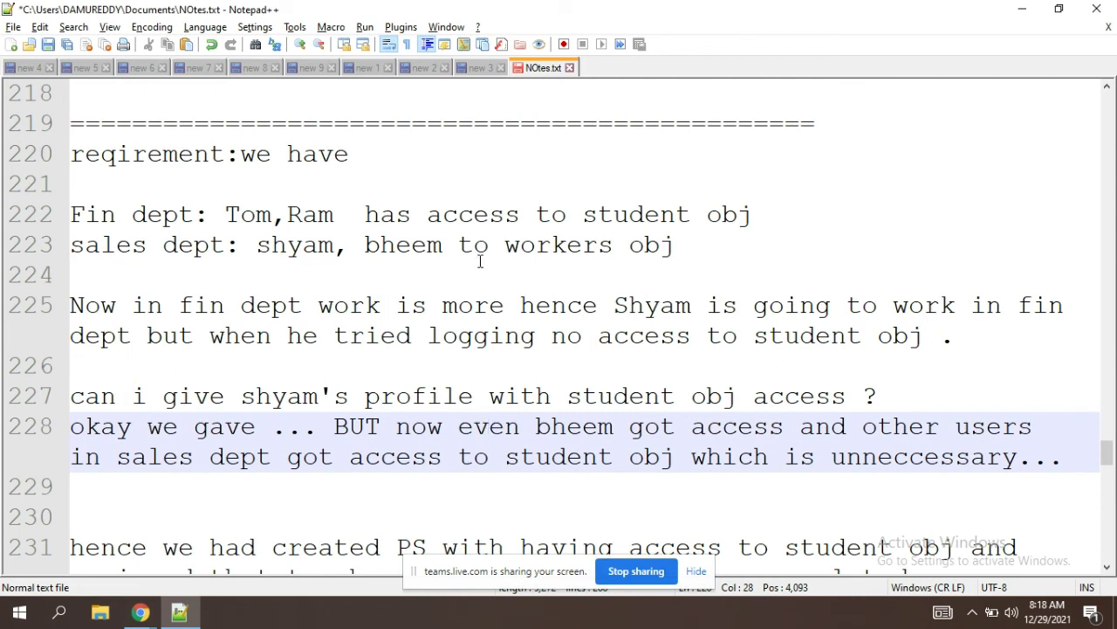
double_click(295, 255)
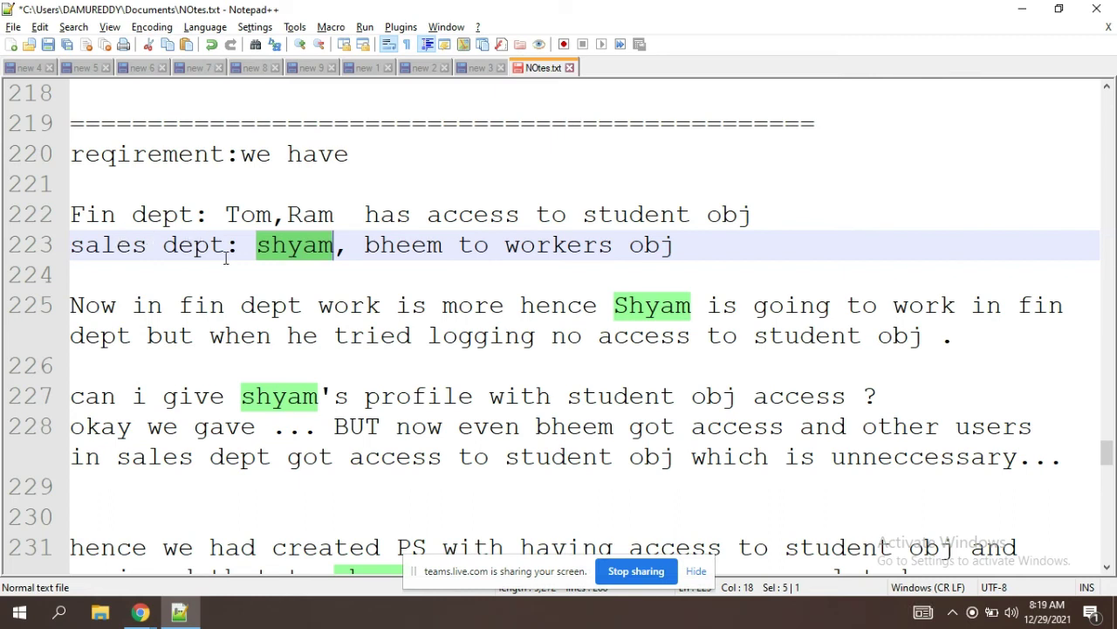
left_click_drag(199, 244, 70, 245)
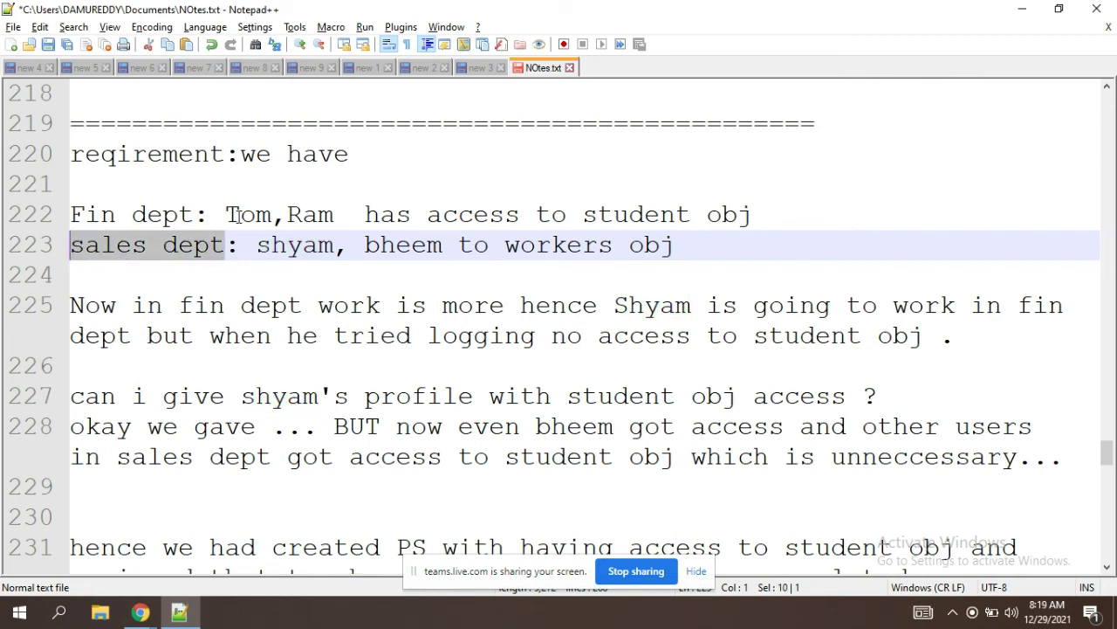
double_click(674, 218)
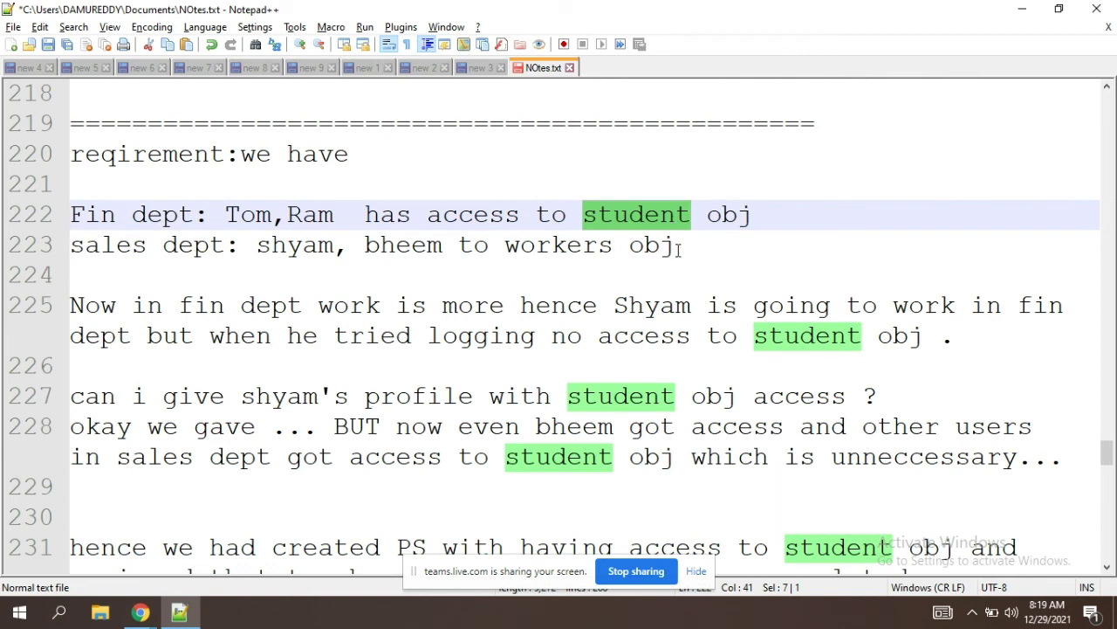
left_click(678, 248)
type(",student")
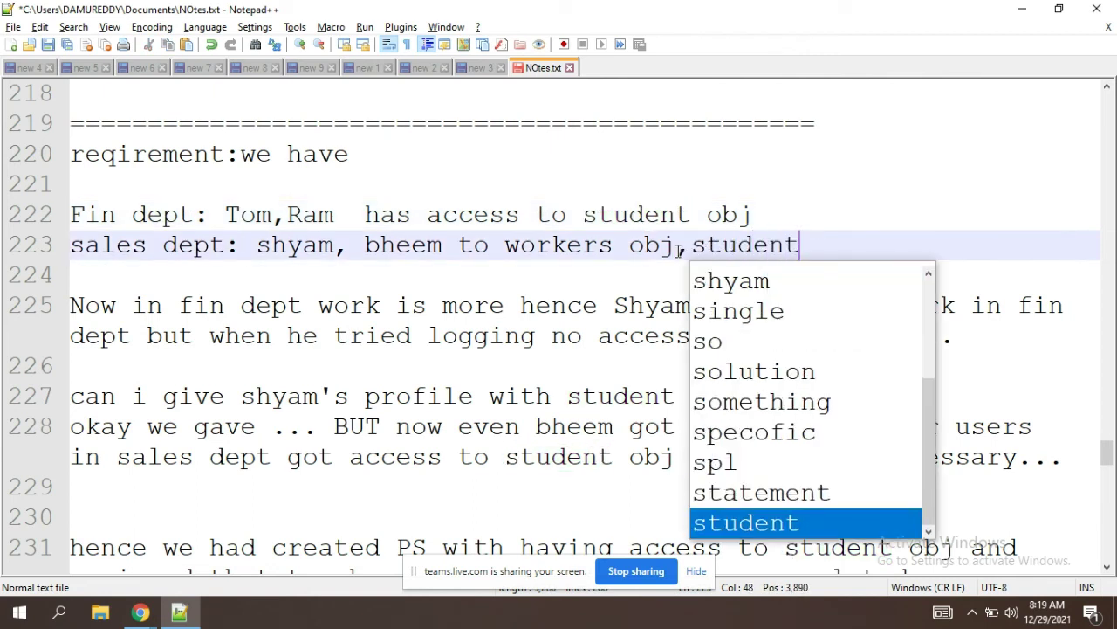
left_click(804, 252)
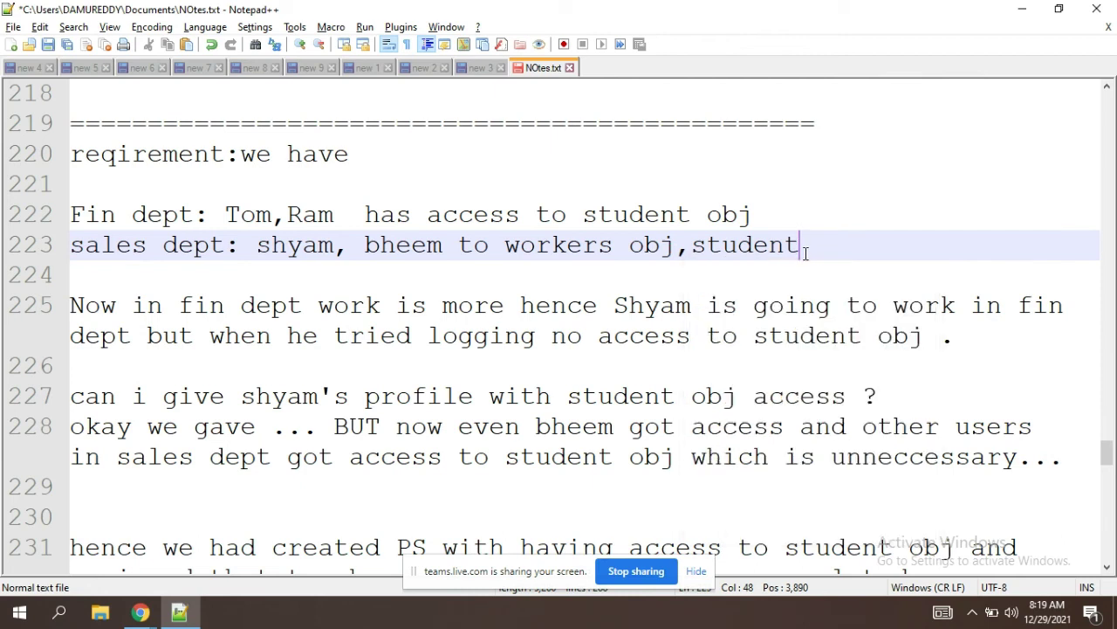
key("BackSpace")
left_click(413, 263)
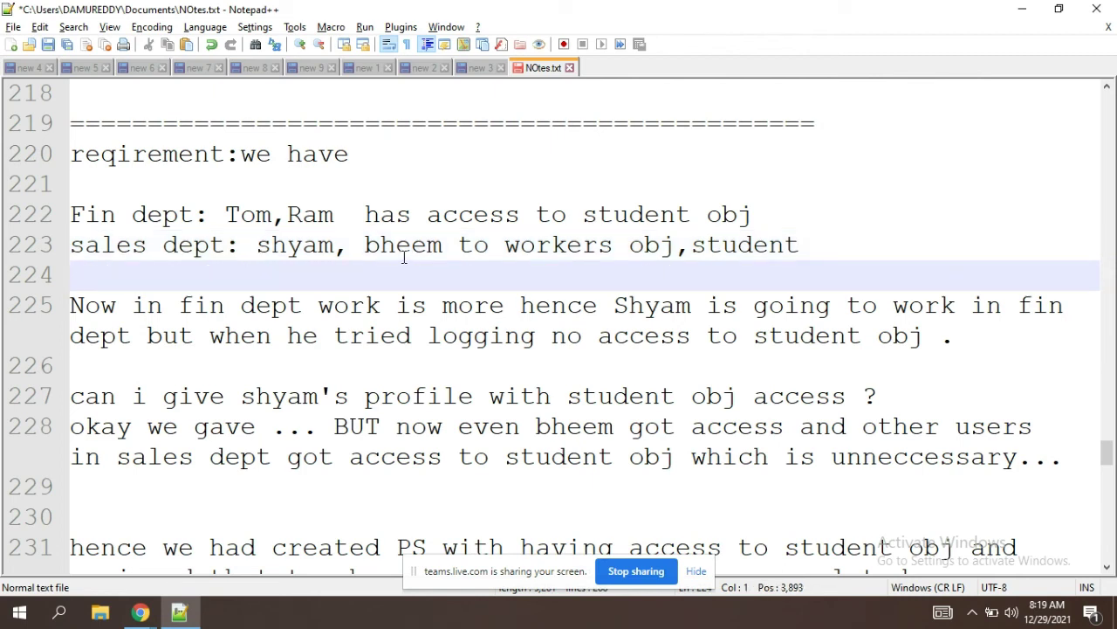
left_click(808, 238)
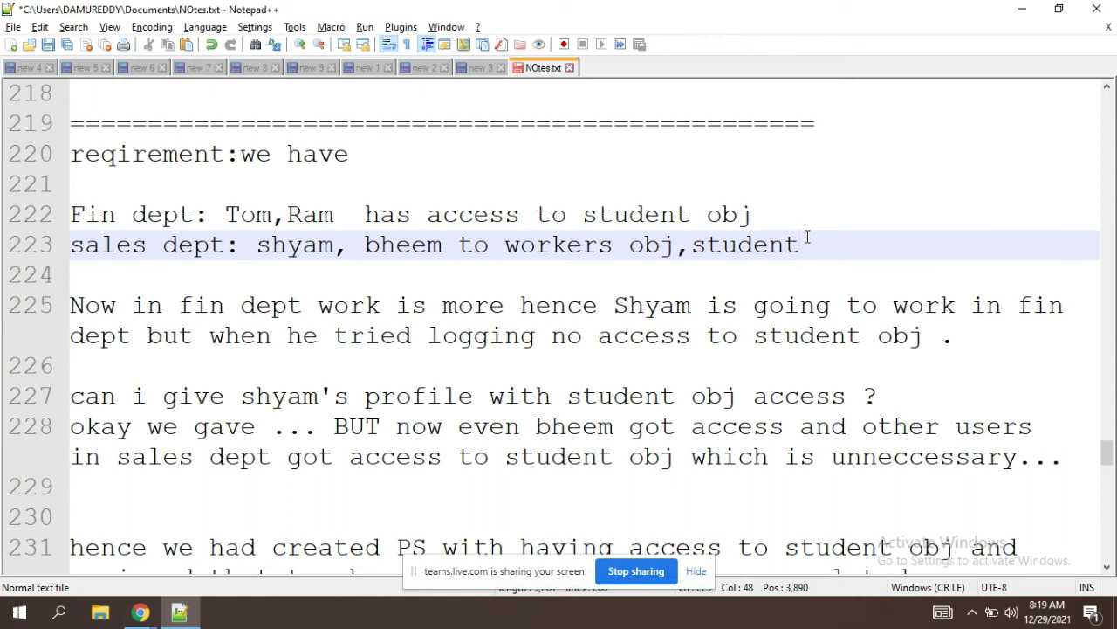
left_click_drag(808, 238, 694, 247)
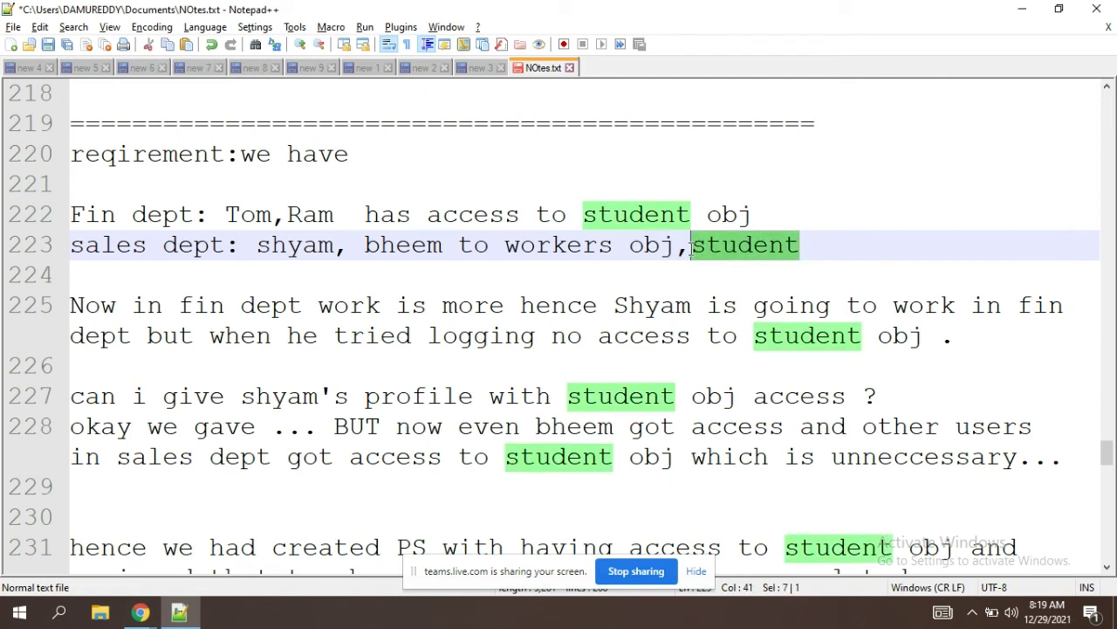
key("BackSpace")
key("BackSpace")
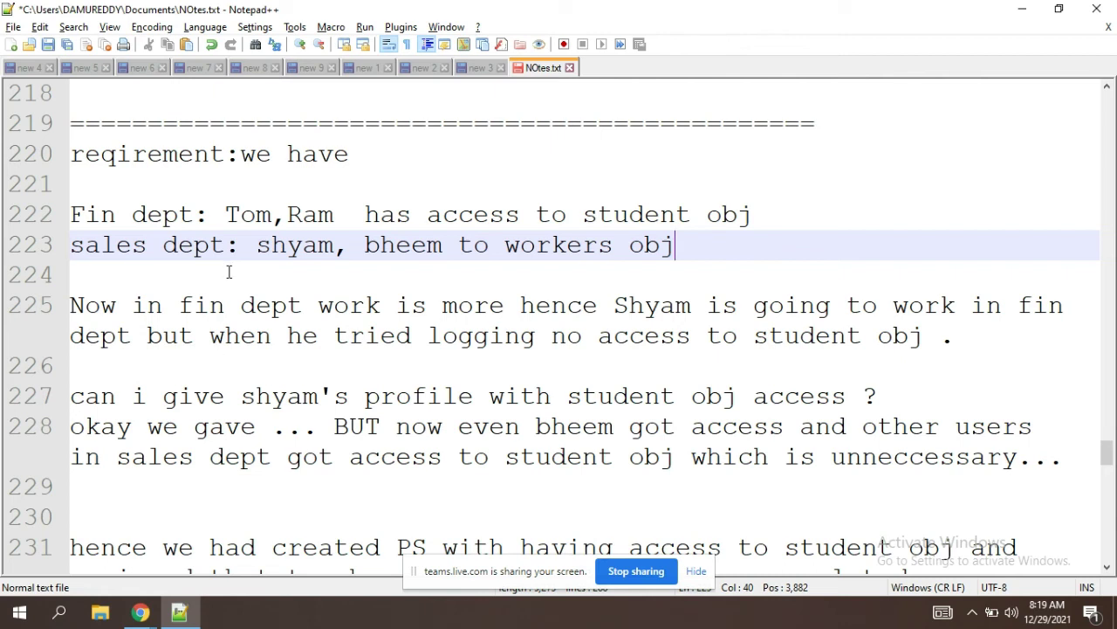
triple_click(627, 214)
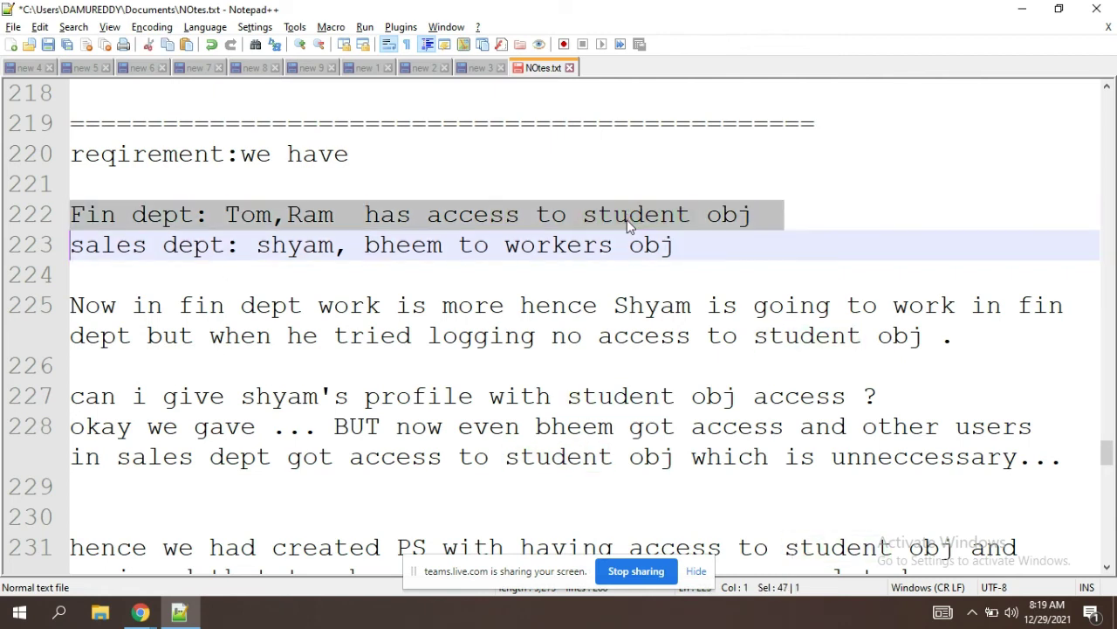
left_click(756, 212)
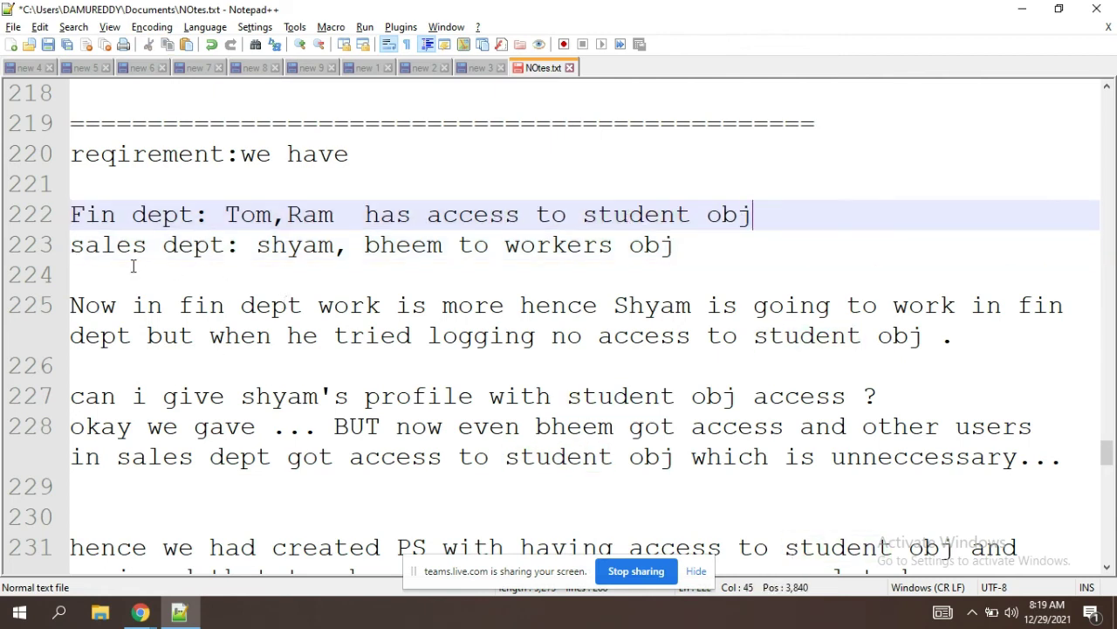
double_click(283, 248)
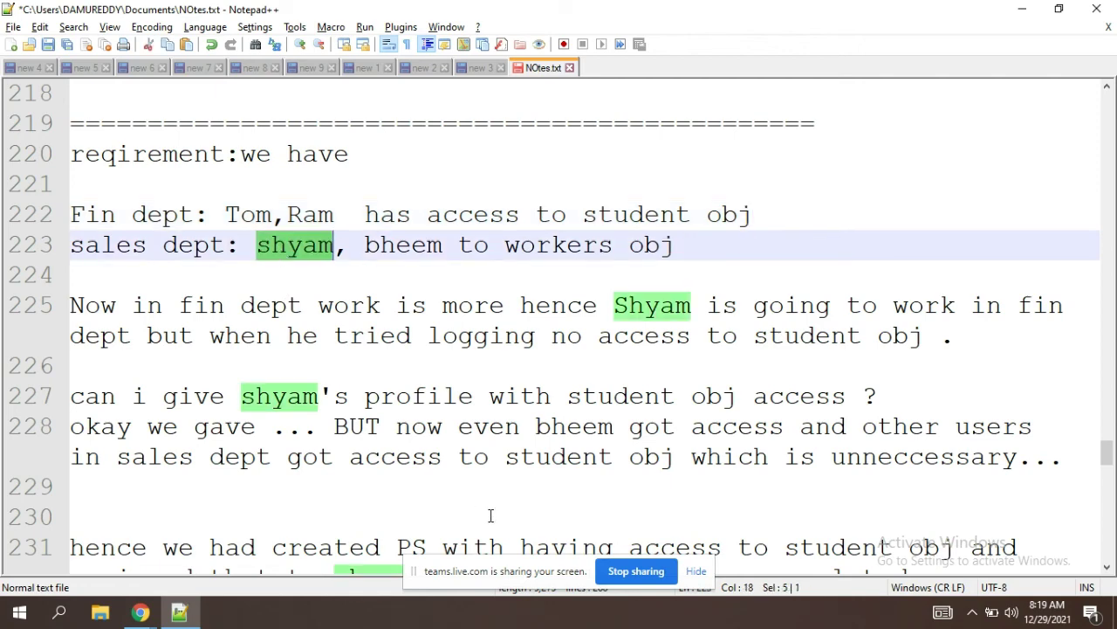
left_click(360, 458)
key("Down")
key("Down")
key("Down")
key("Down")
key("Down")
key("Down")
key("Down")
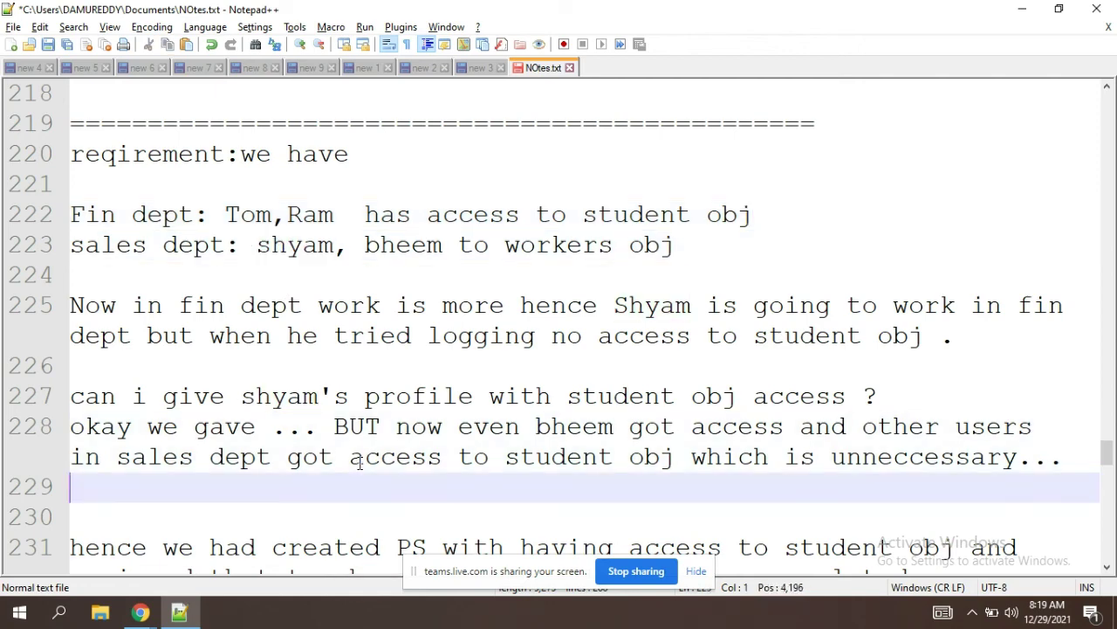
Step: Highlight 'created' and 'student' in the line 231 use case, then move down to the solution notes
key("Down")
key("Down")
key("Down")
key("Down")
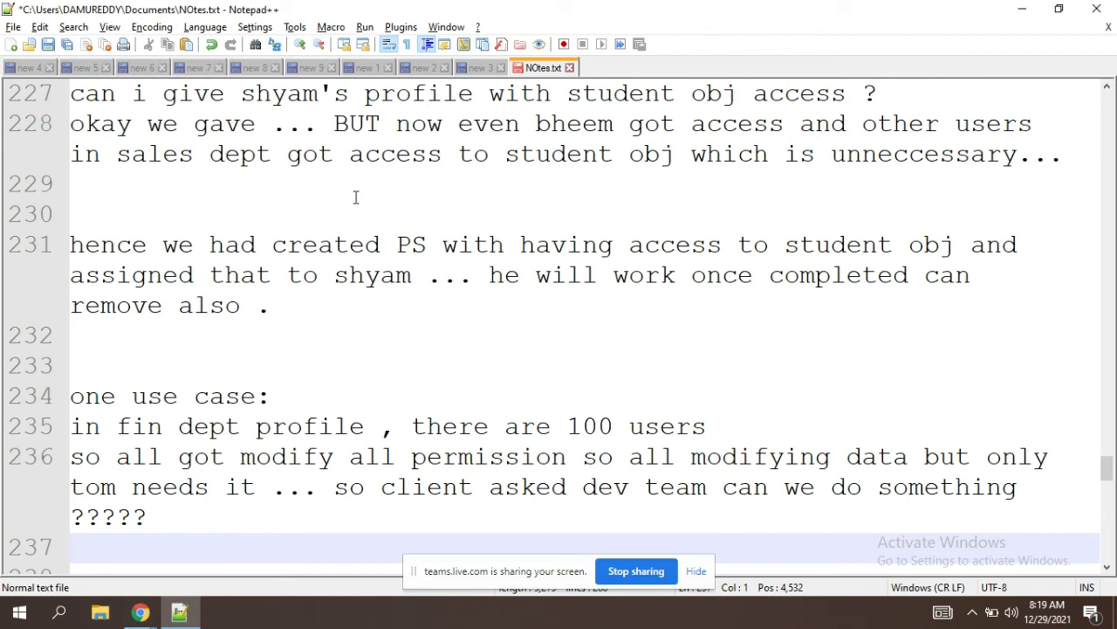
double_click(372, 246)
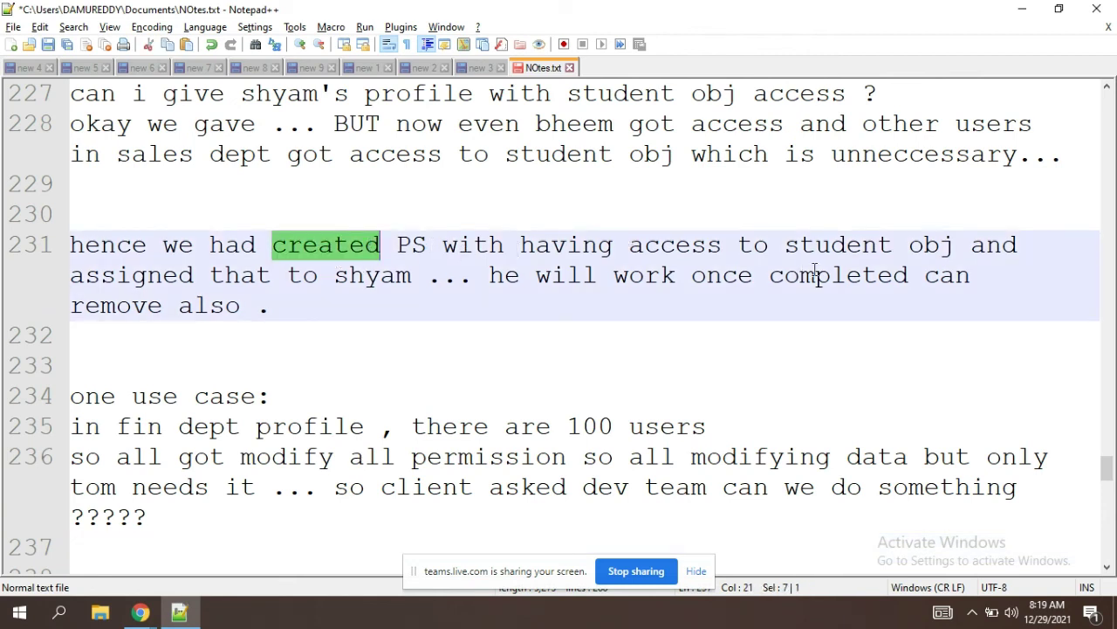
left_click(830, 245)
double_click(829, 244)
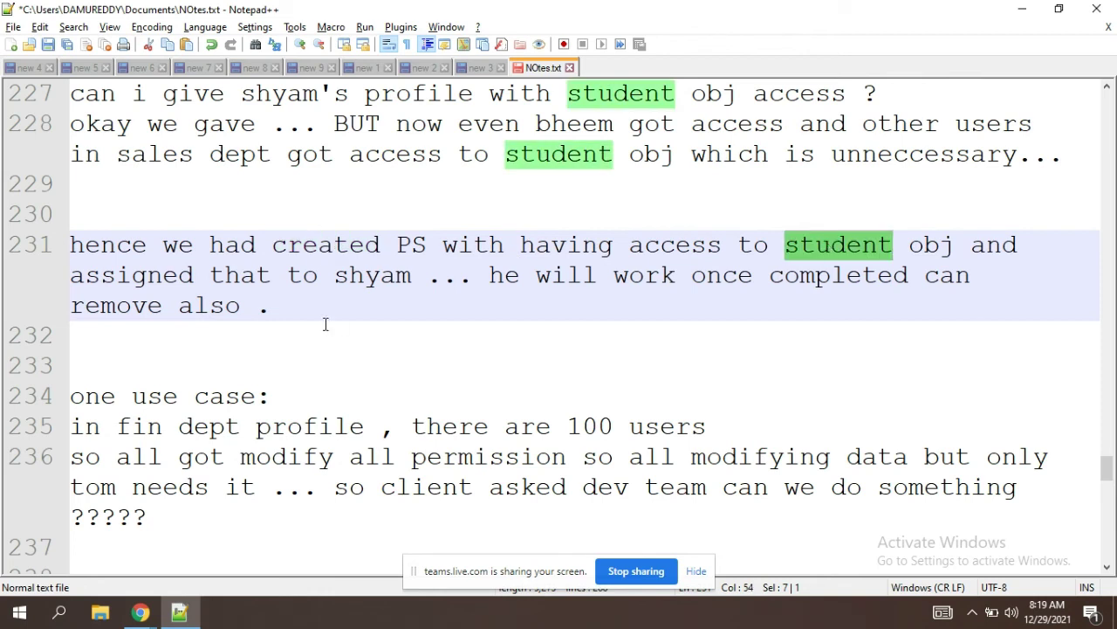
left_click(368, 300)
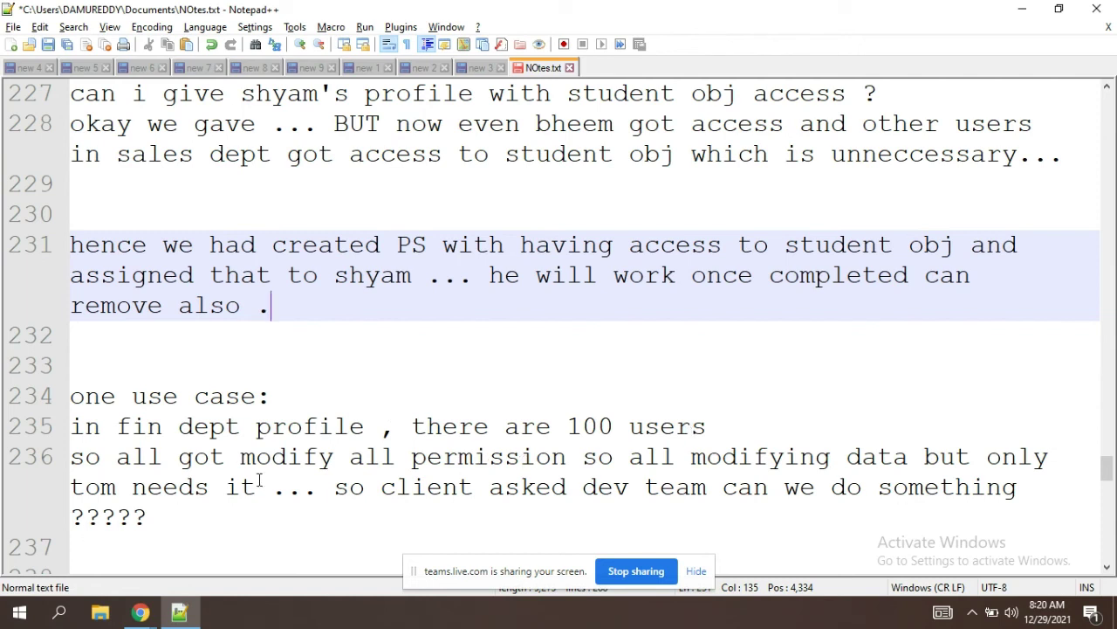
left_click(457, 517)
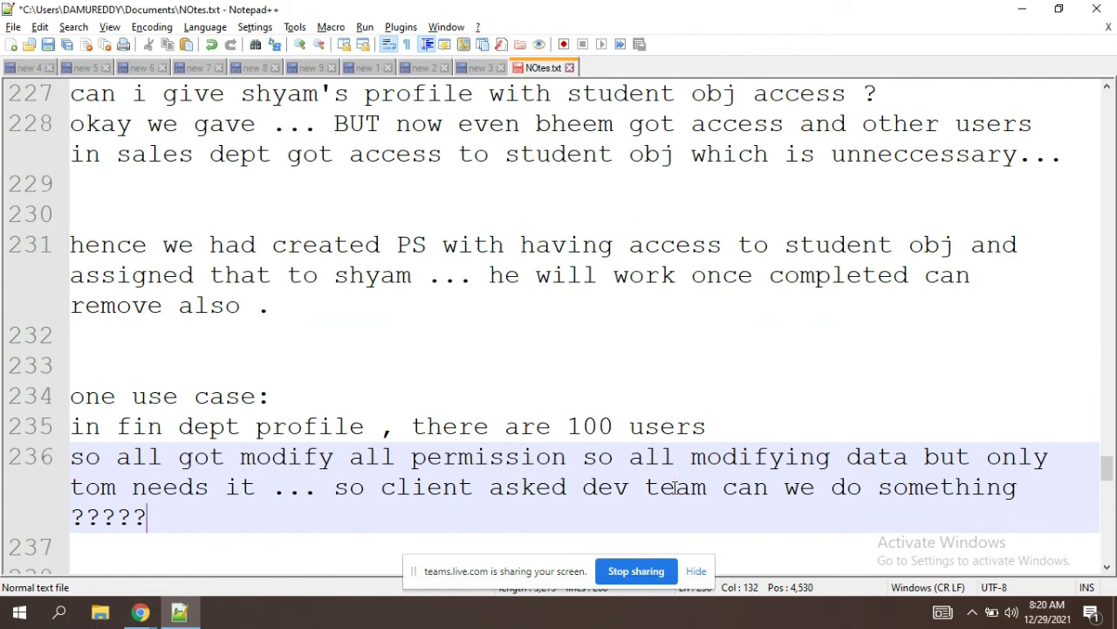
key("Down")
key("Down")
key("Down")
key("Down")
key("Down")
key("Down")
key("Down")
key("Down")
key("Down")
key("Down")
key("Down")
key("Down")
key("Down")
key("Down")
key("Down")
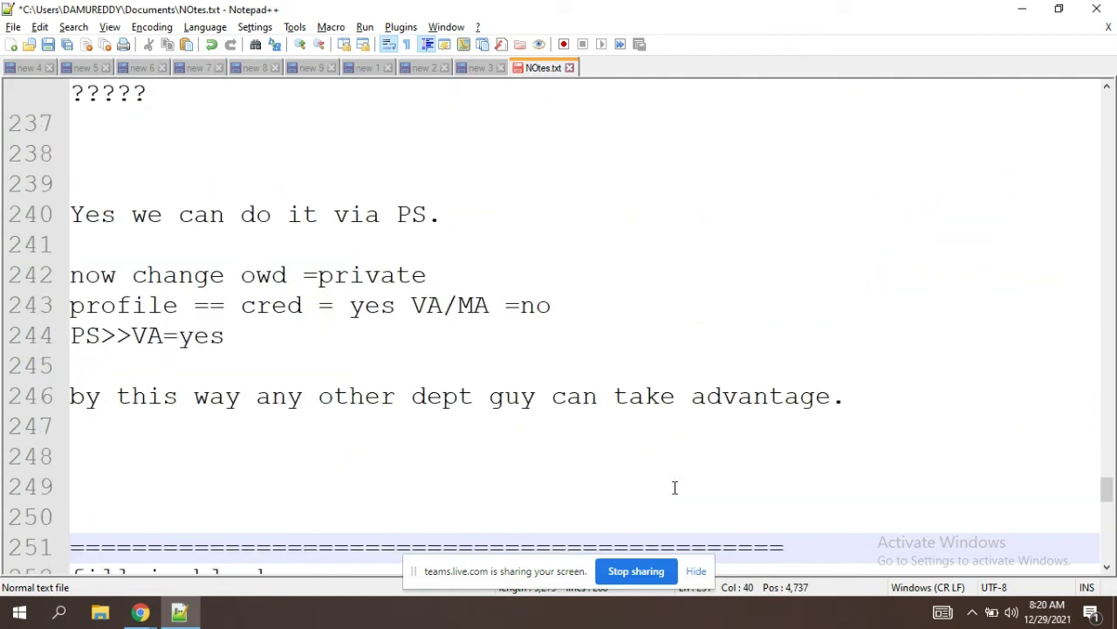
key("Up")
key("Up")
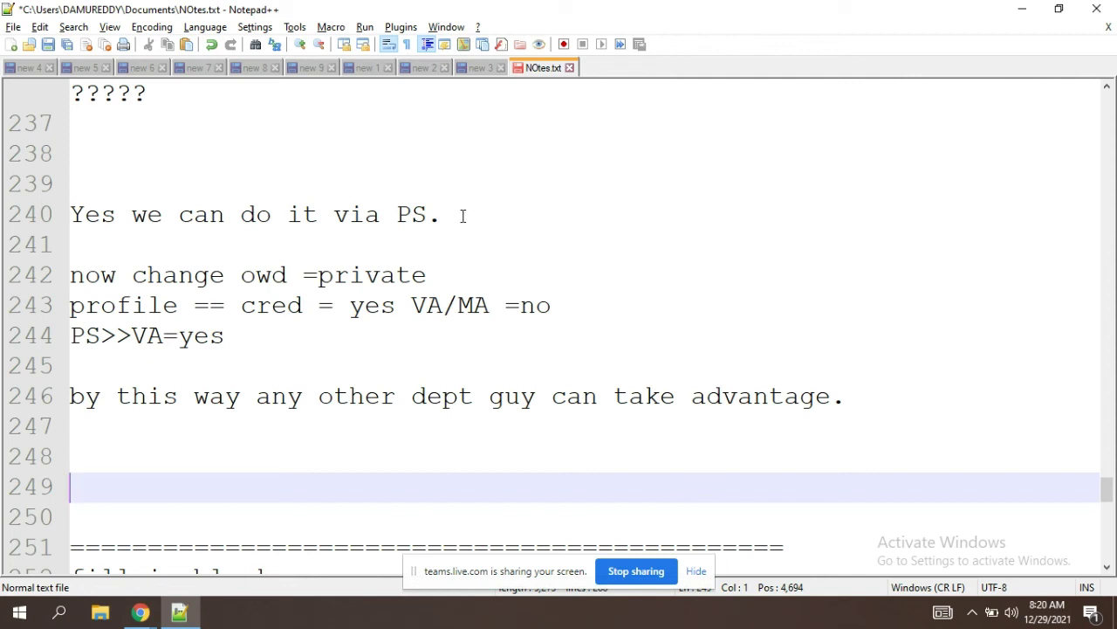
left_click_drag(459, 215, 120, 237)
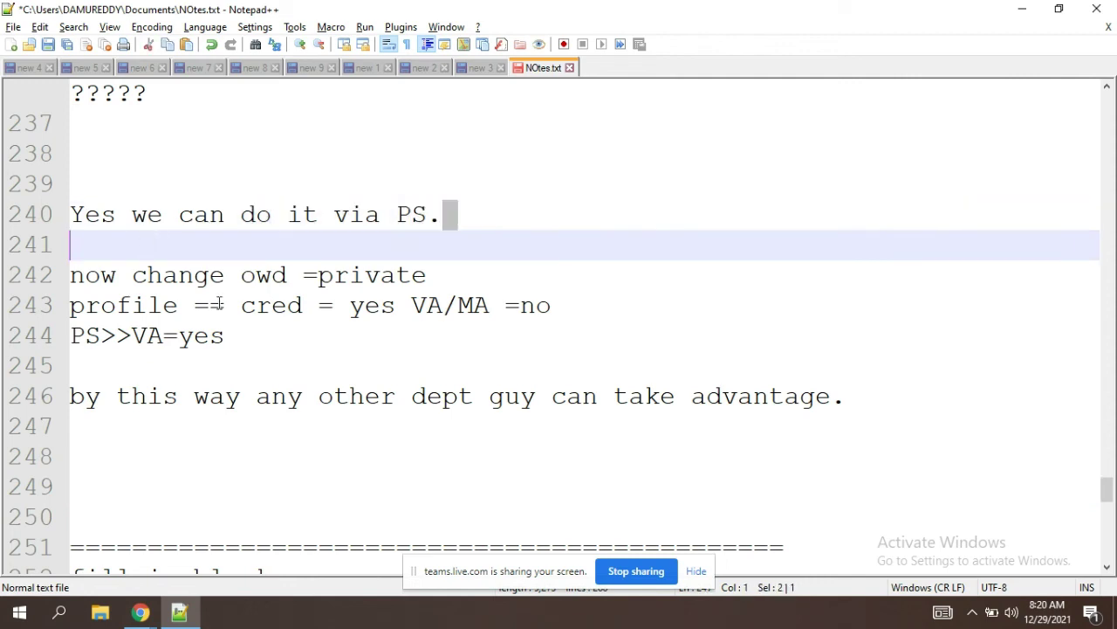
left_click(222, 305)
left_click(466, 275)
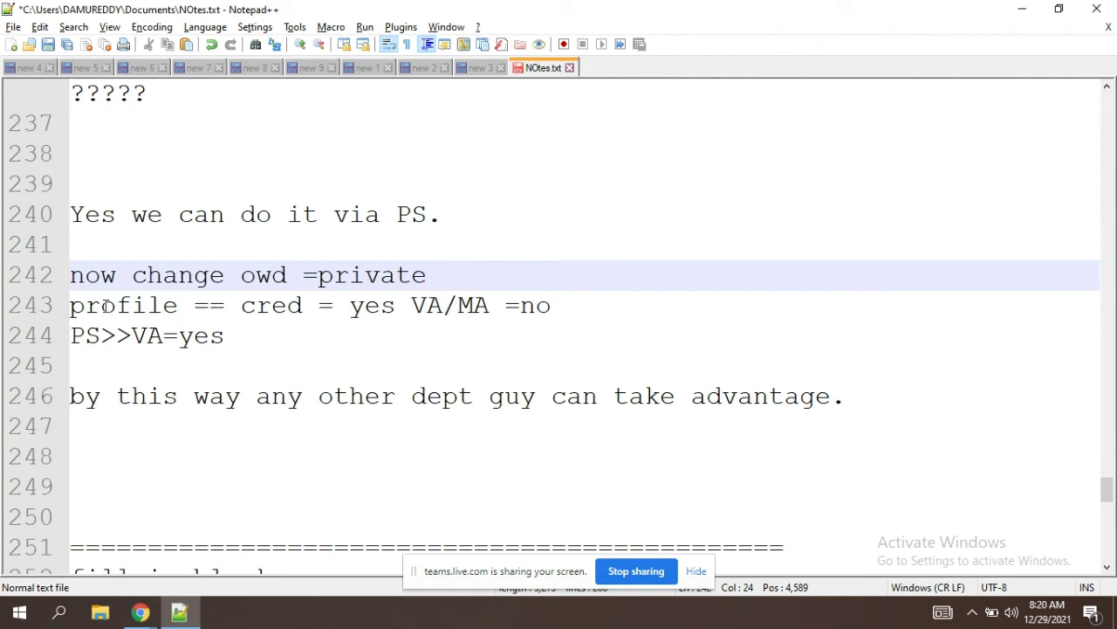
double_click(105, 306)
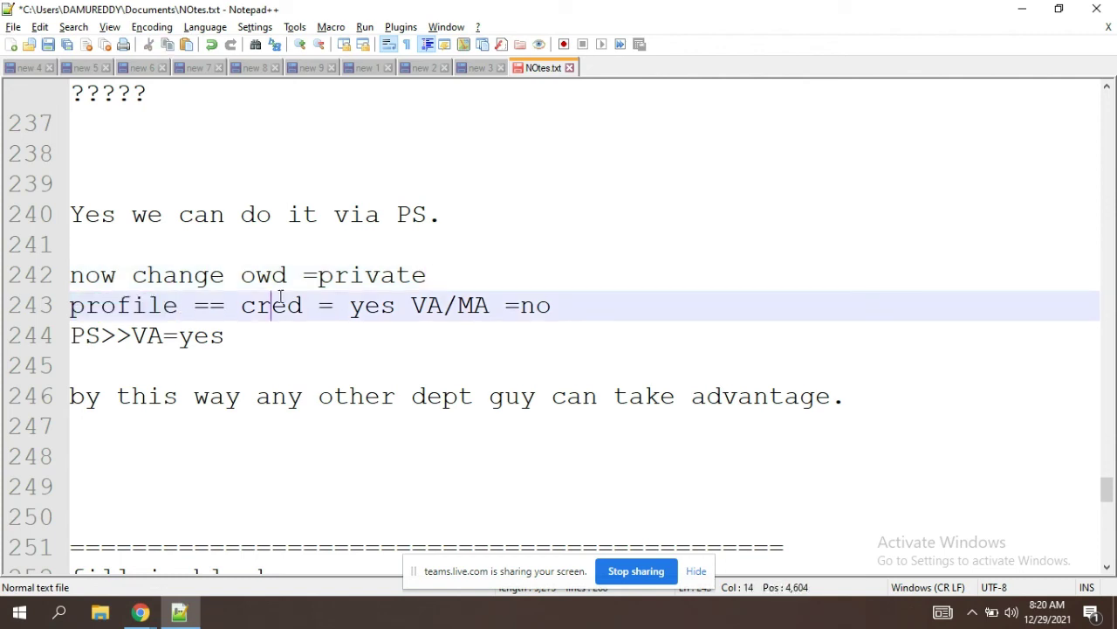
double_click(279, 304)
double_click(84, 336)
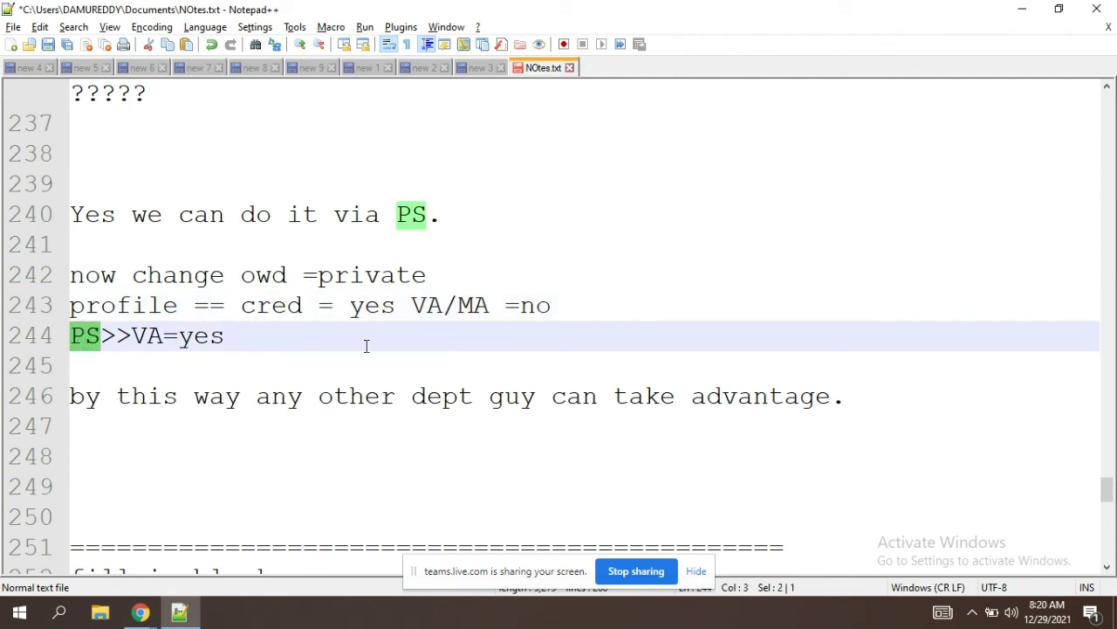
left_click(441, 301)
double_click(425, 304)
left_click(508, 256)
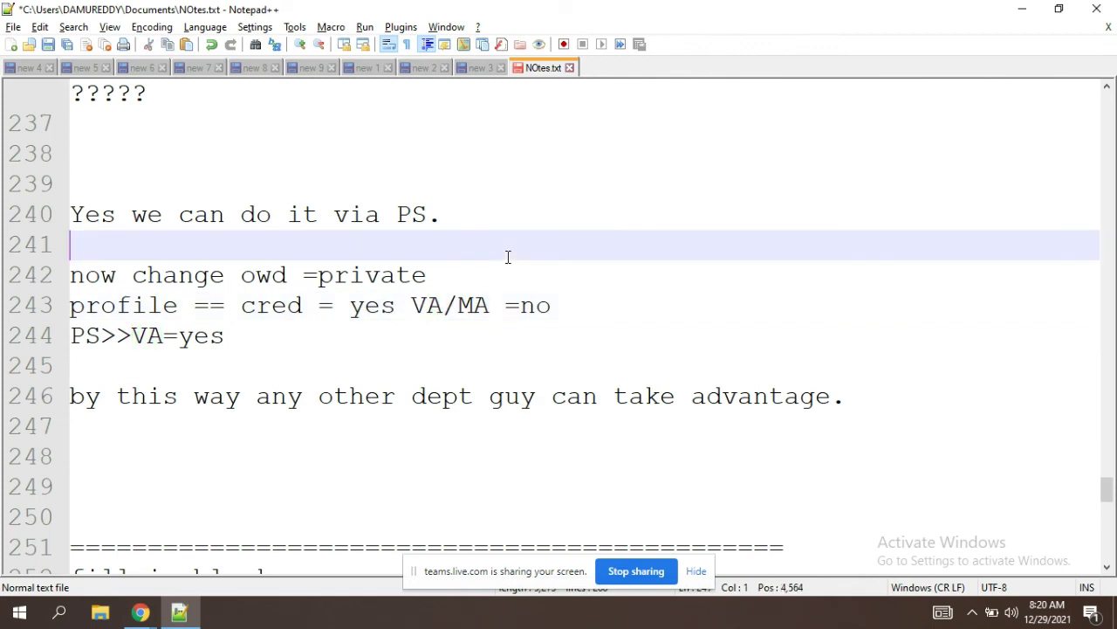
key("Up")
key("Up")
key("Up")
key("Up")
key("Up")
key("Up")
key("Up")
key("Up")
key("Up")
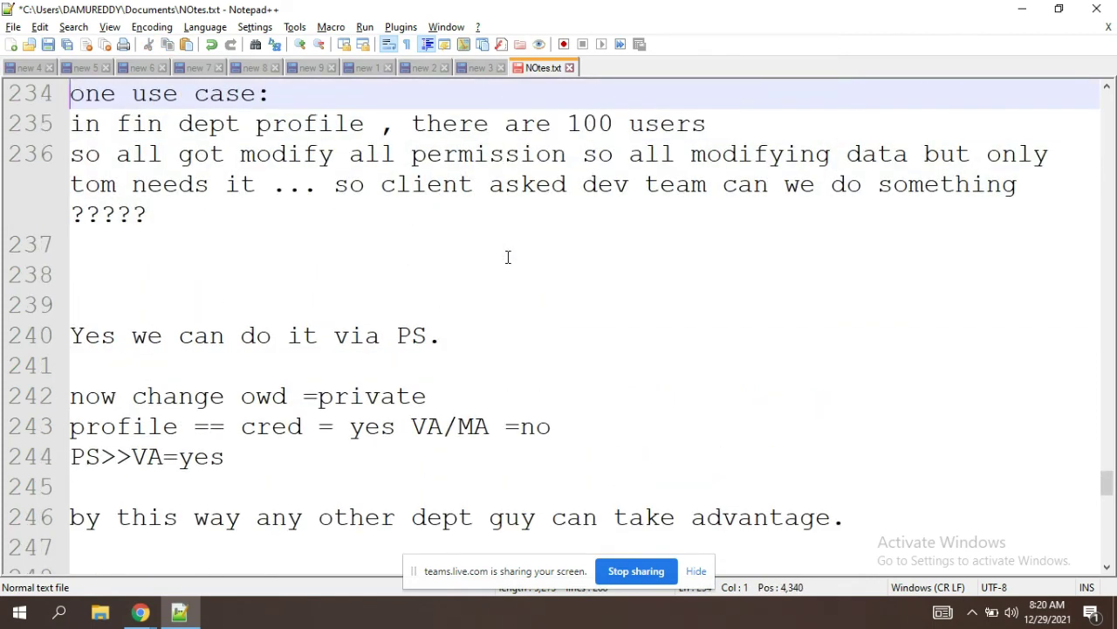
Step: Add a row of '=' signs on empty line 232
key("Up")
key("Up")
key("Up")
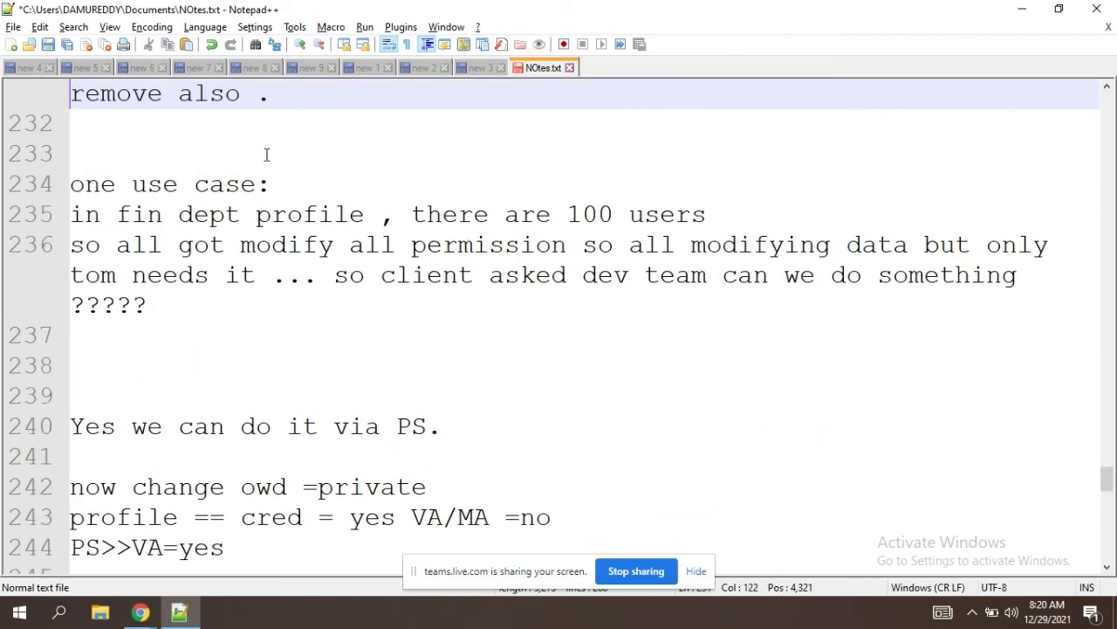
left_click(93, 132)
type("=")
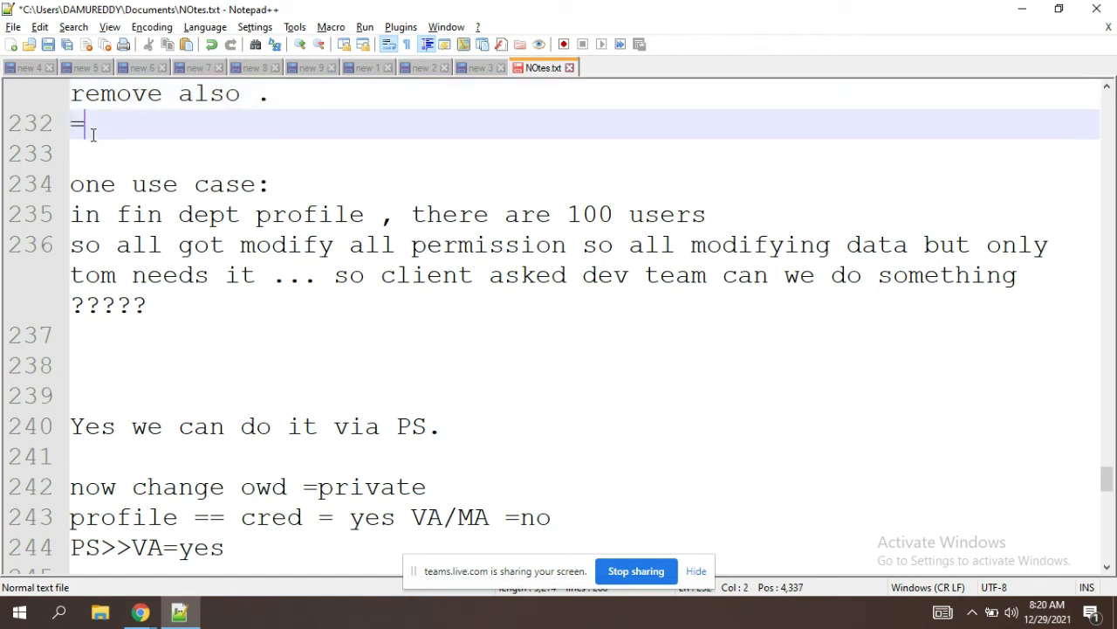
type("=======================================")
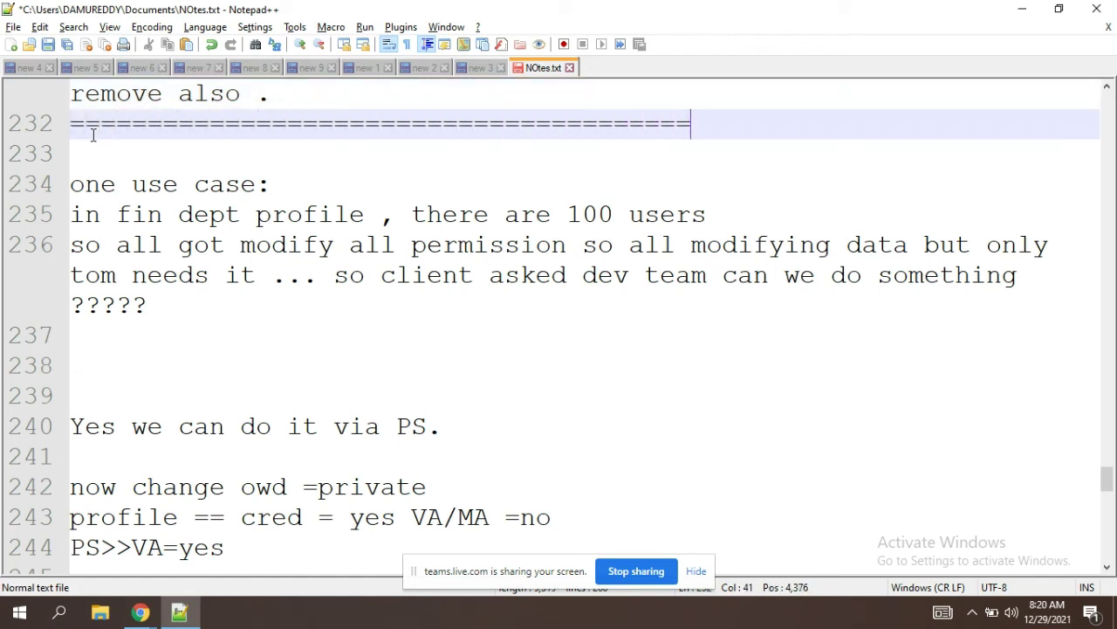
Step: Walk through the finance use case, highlighting the 100 users on line 235
left_click(362, 426)
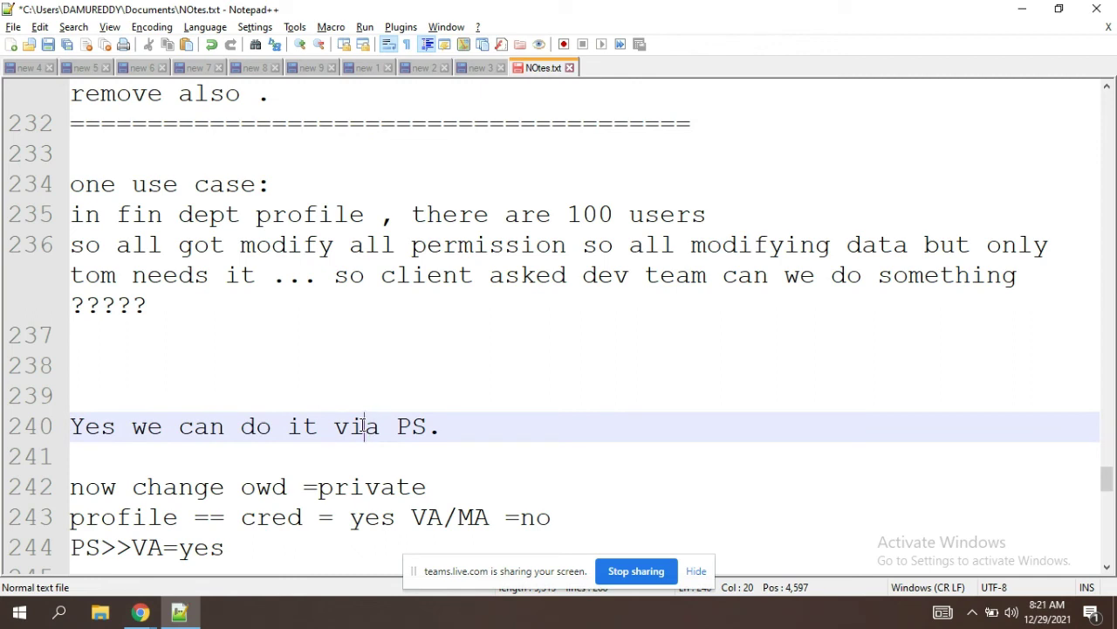
key("Down")
key("Down")
key("Down")
key("Down")
key("Down")
key("Down")
key("Down")
key("Down")
key("Down")
key("Down")
key("Down")
key("Down")
key("Down")
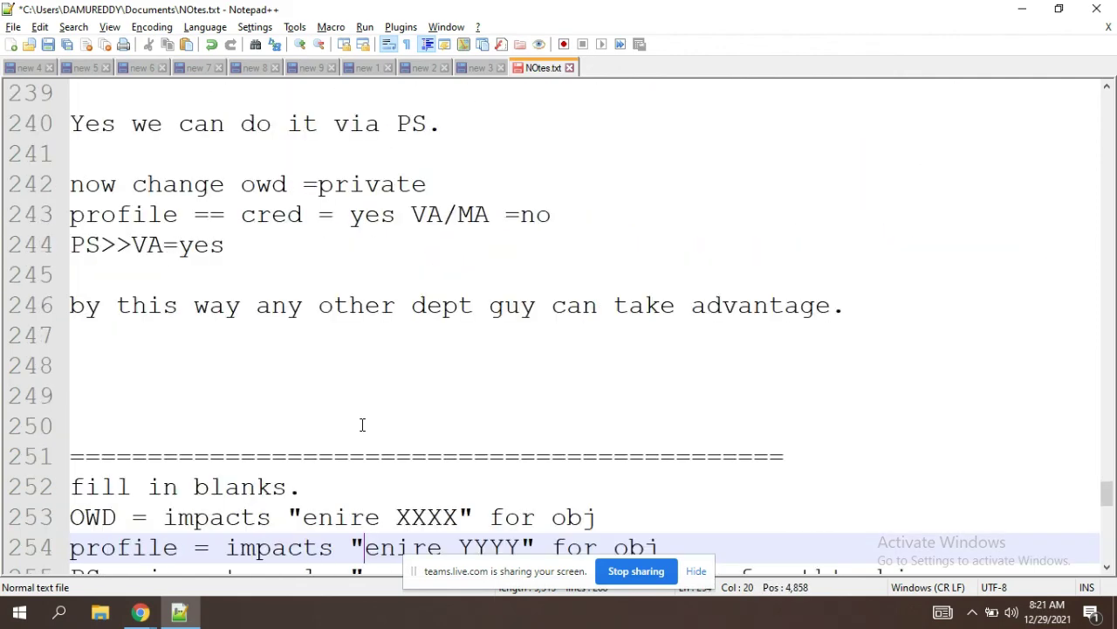
key("Up")
key("Up")
key("Up")
key("Up")
key("Up")
key("Up")
key("Up")
key("Up")
key("Up")
key("Up")
key("Up")
key("Up")
key("Up")
key("Up")
key("Up")
key("Up")
key("Up")
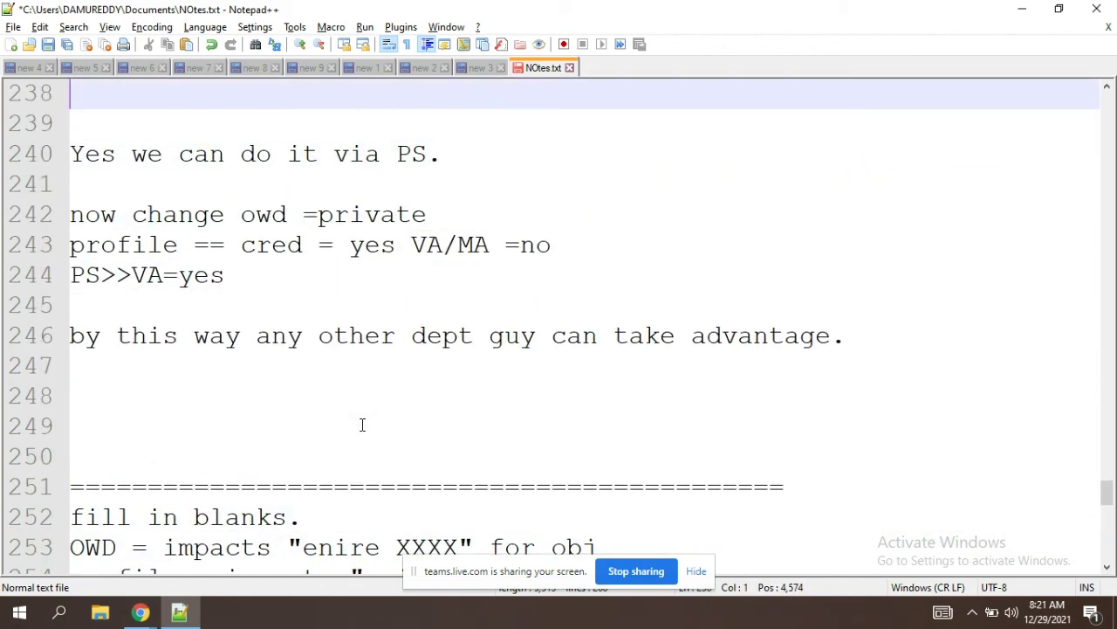
key("Up")
key("Up")
key("Up")
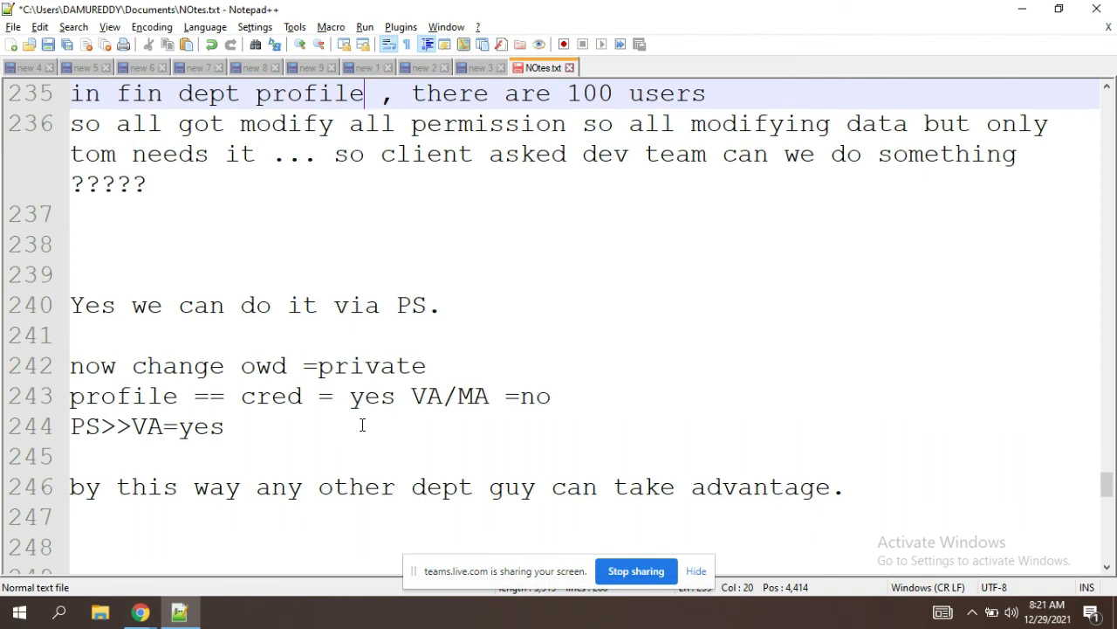
key("Up")
key("Up")
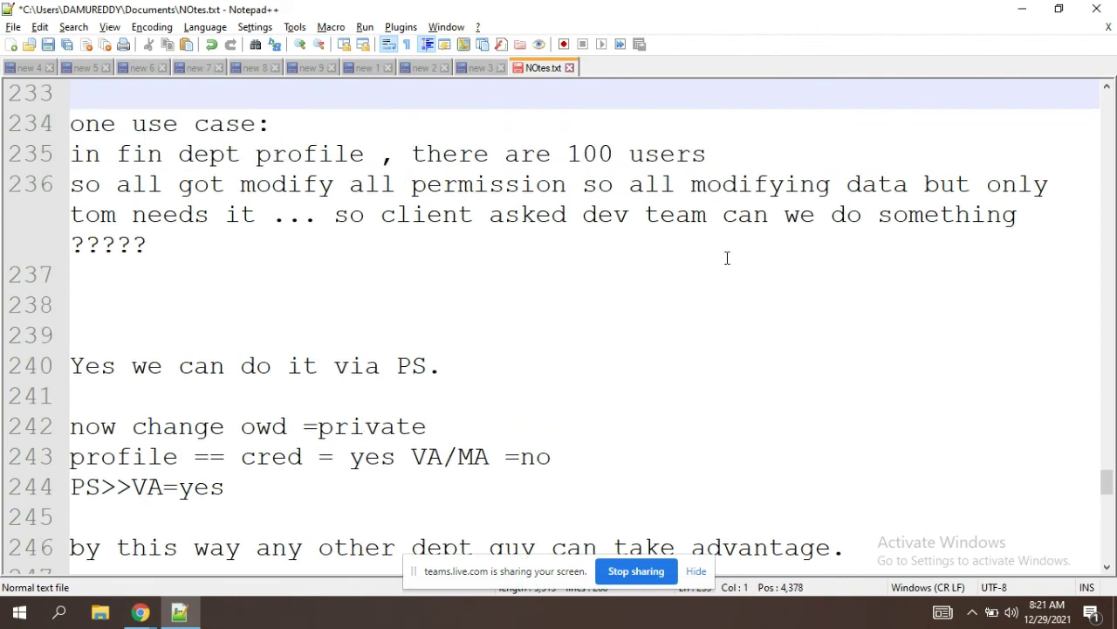
double_click(587, 157)
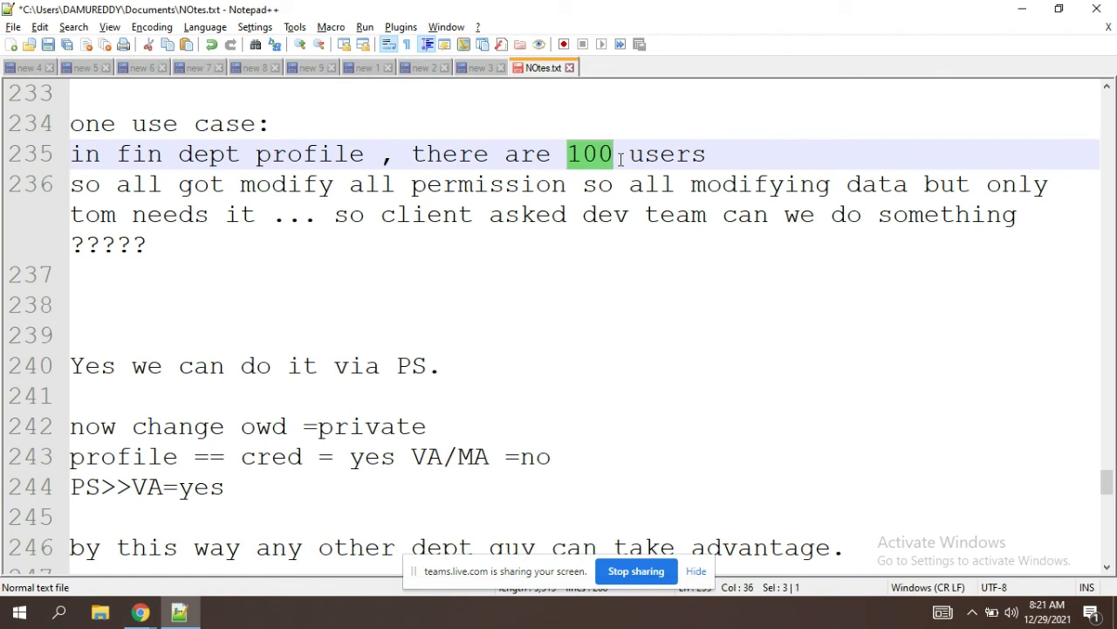
key("Down")
key("Down")
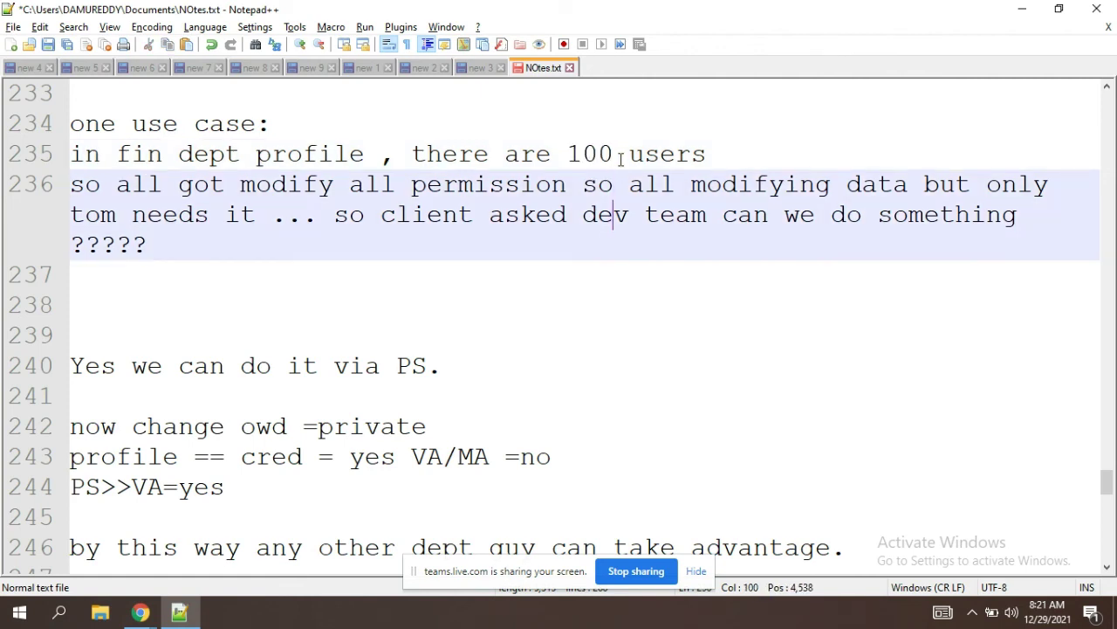
key("Down")
key("Down")
key("Down")
Step: Add the note 'ps: student cred va' on line 247 and highlight 'cred va'
key("Down")
key("Down")
key("Down")
key("Down")
key("Down")
key("Down")
key("Down")
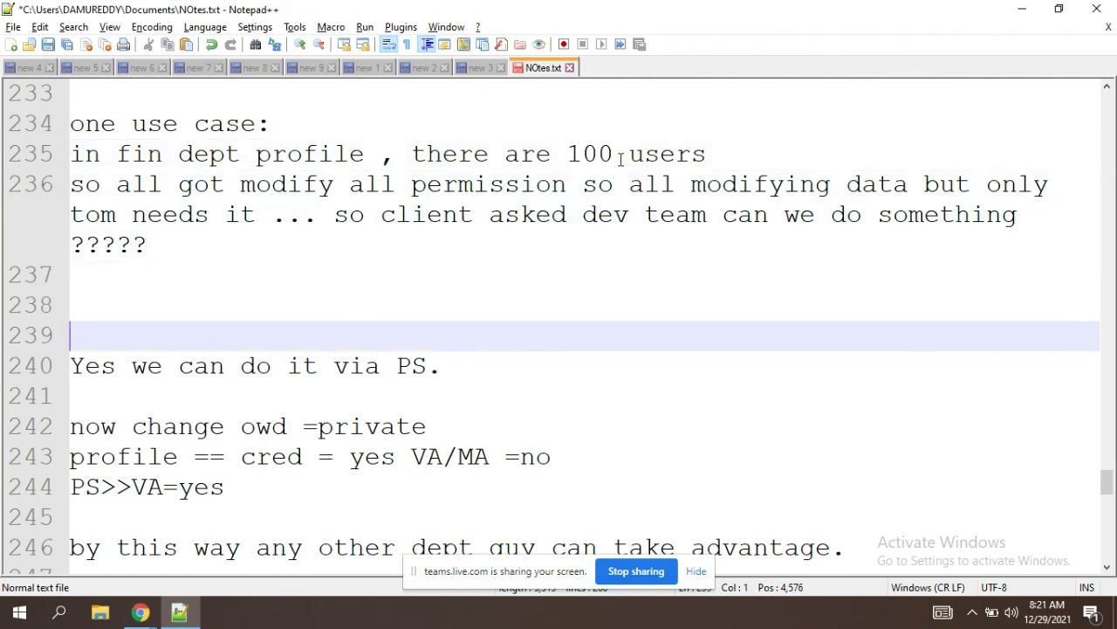
key("Down")
key("Down")
key("Down")
key("Down")
key("Down")
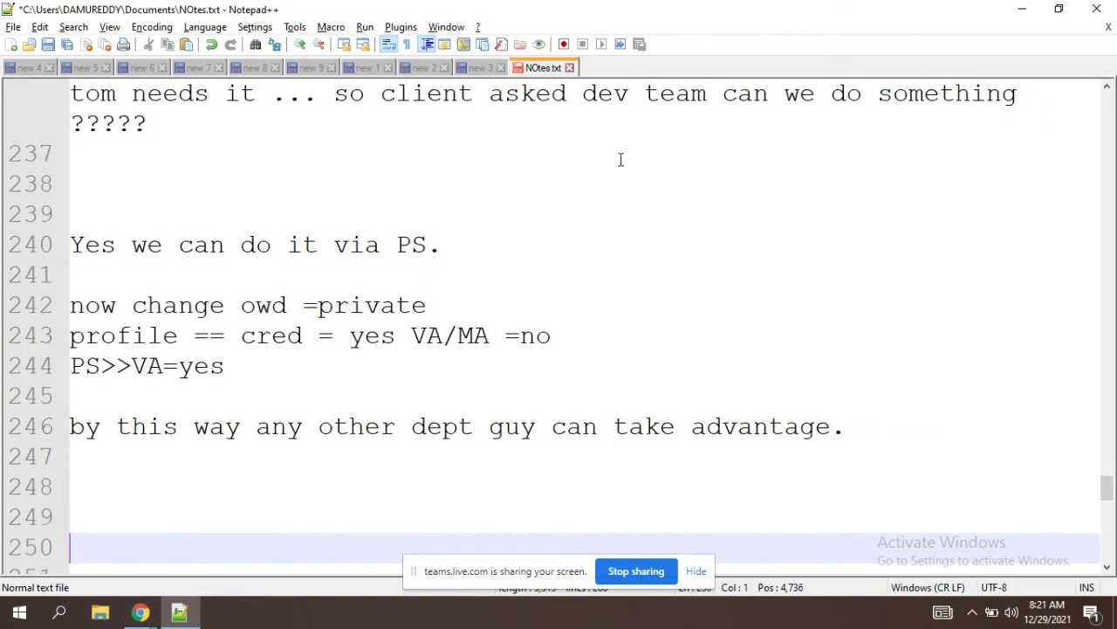
key("Down")
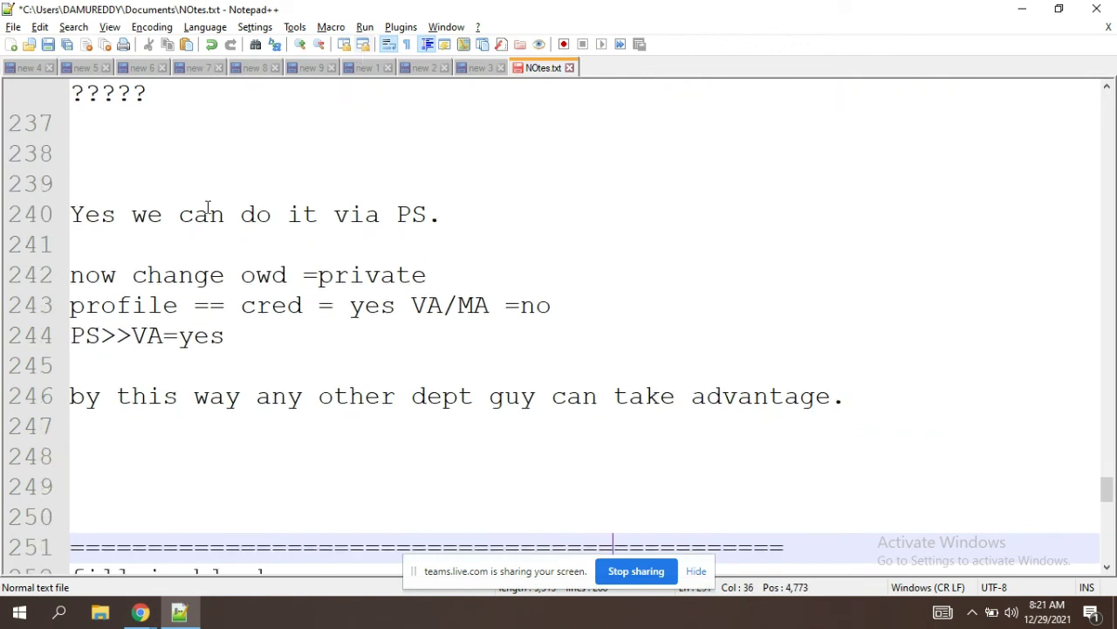
left_click(237, 346)
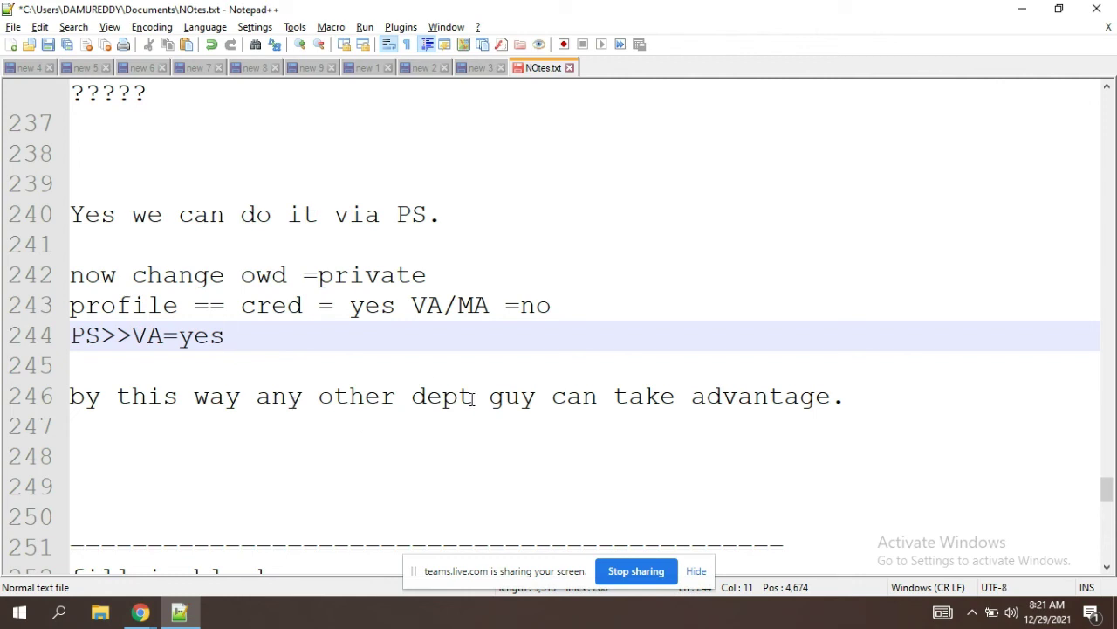
left_click(151, 436)
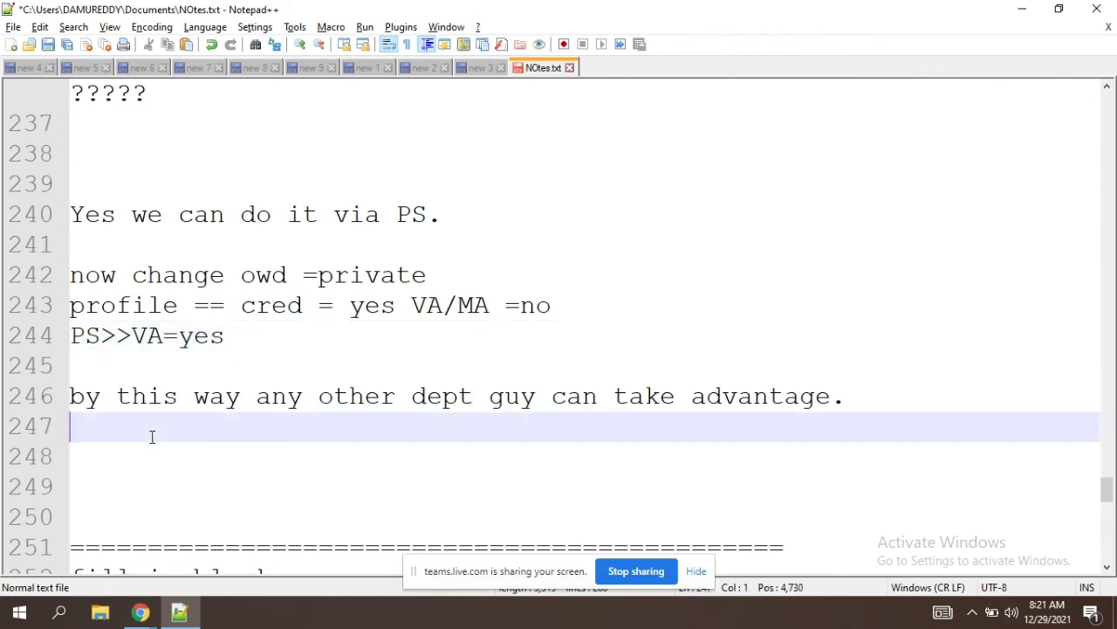
type("ps: student ")
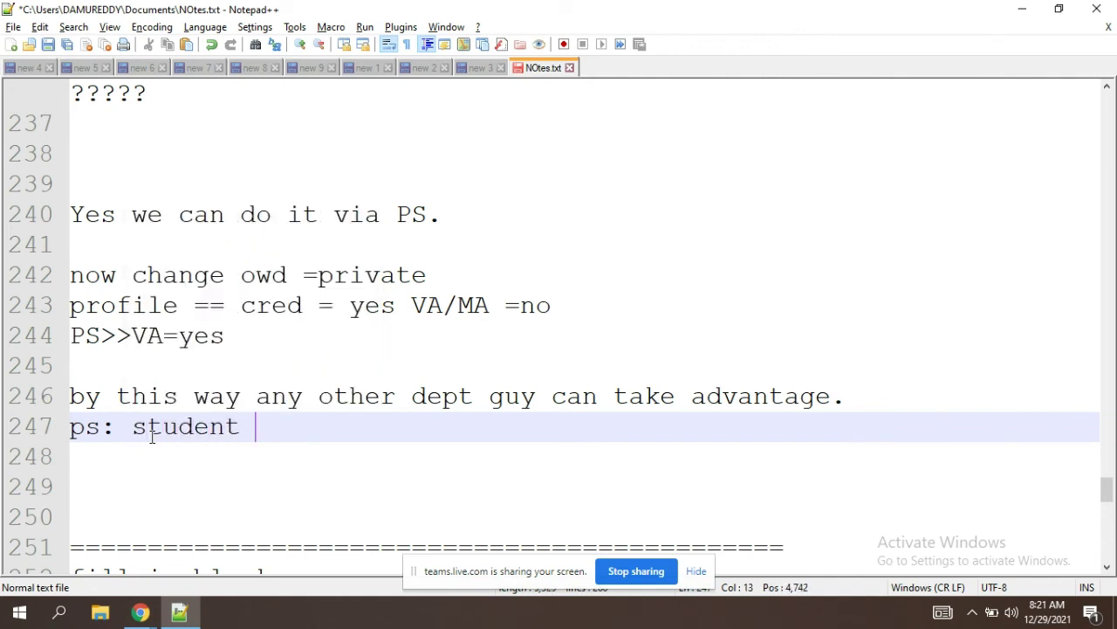
type("cred va")
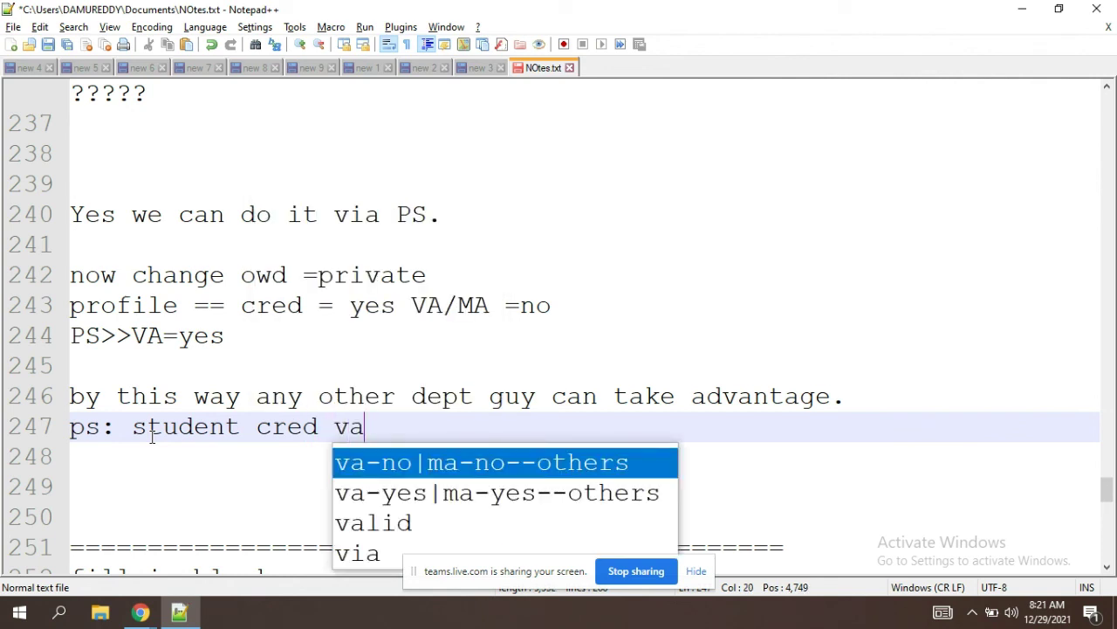
key("Left")
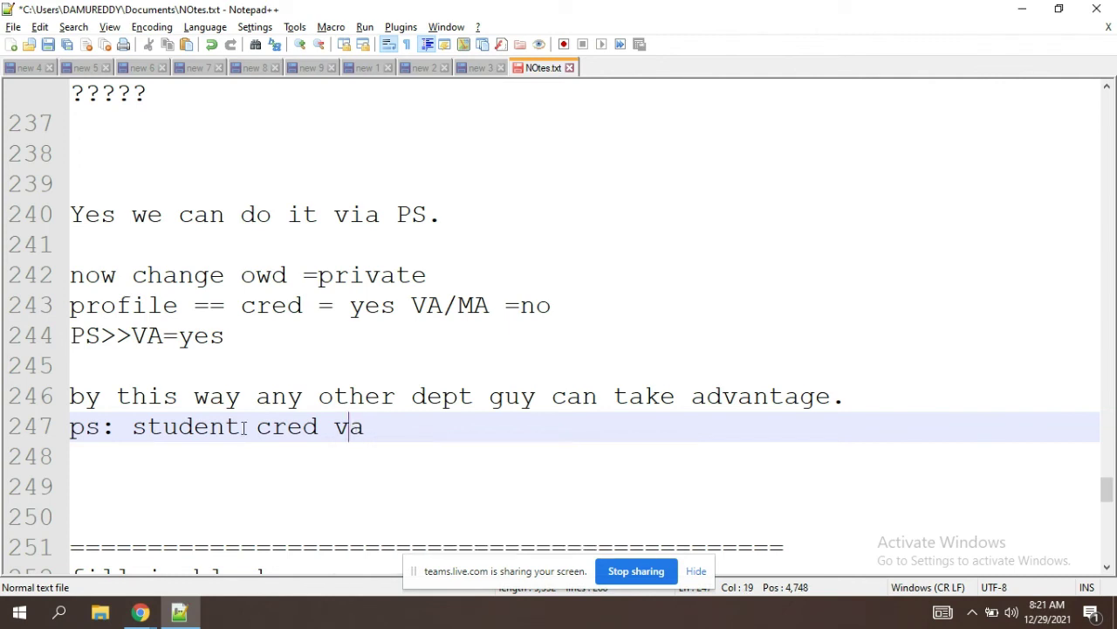
left_click_drag(256, 426, 397, 421)
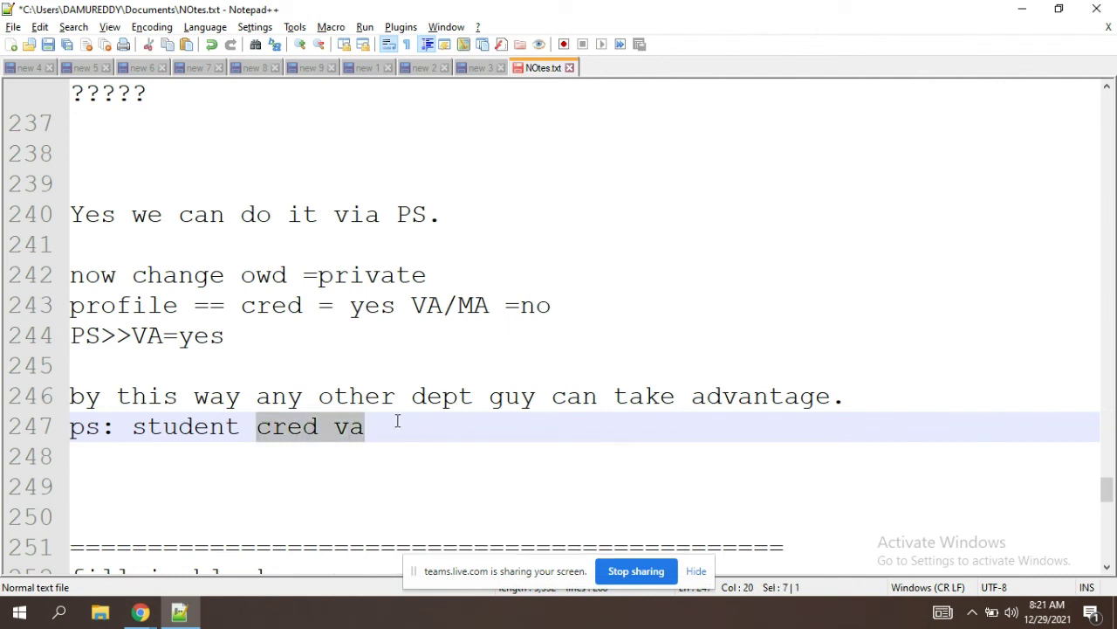
key("Down")
key("Down")
key("Down")
key("Down")
key("Down")
key("Down")
key("Down")
key("Down")
key("Down")
key("Down")
key("Down")
key("Down")
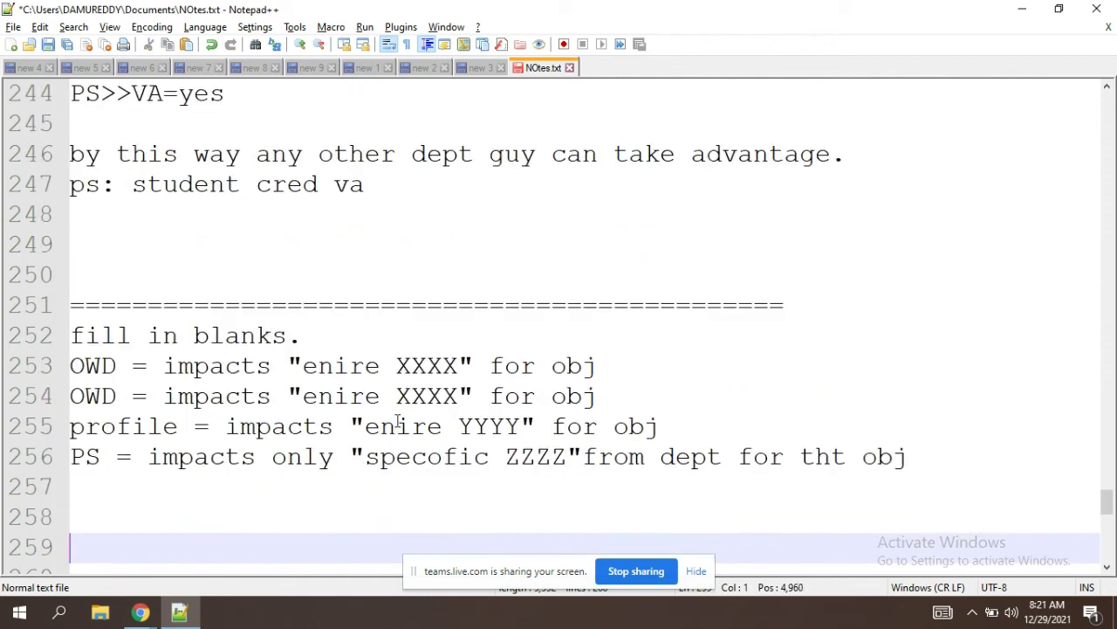
Step: Review the fill-in-blanks lines, noting 'specofic', and select the XXXX placeholder on line 253
key("Down")
key("Down")
key("Down")
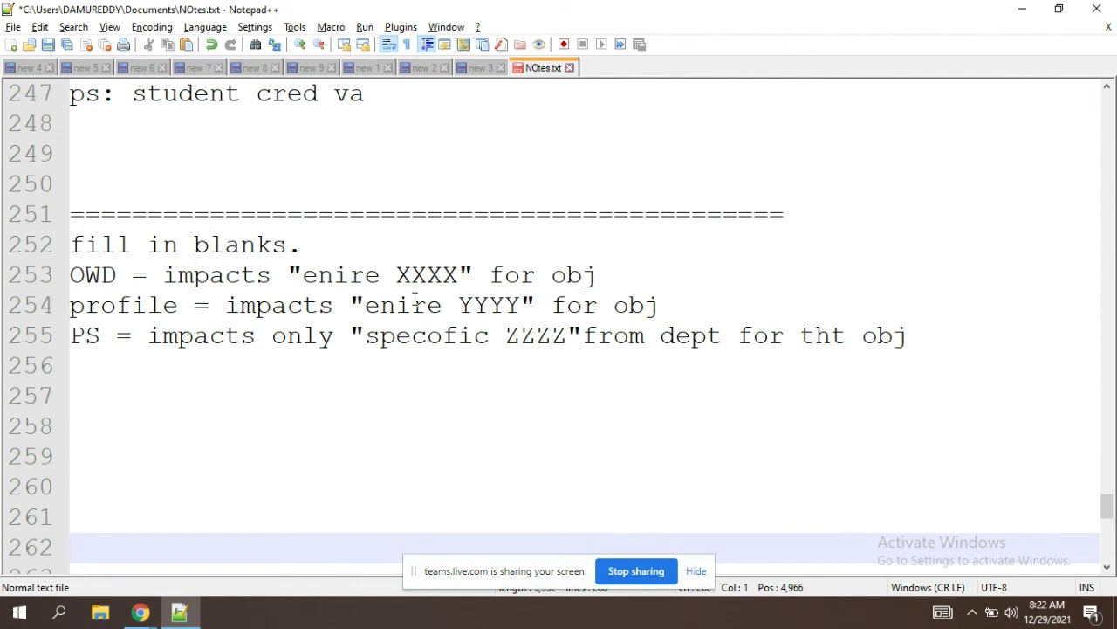
left_click(260, 280)
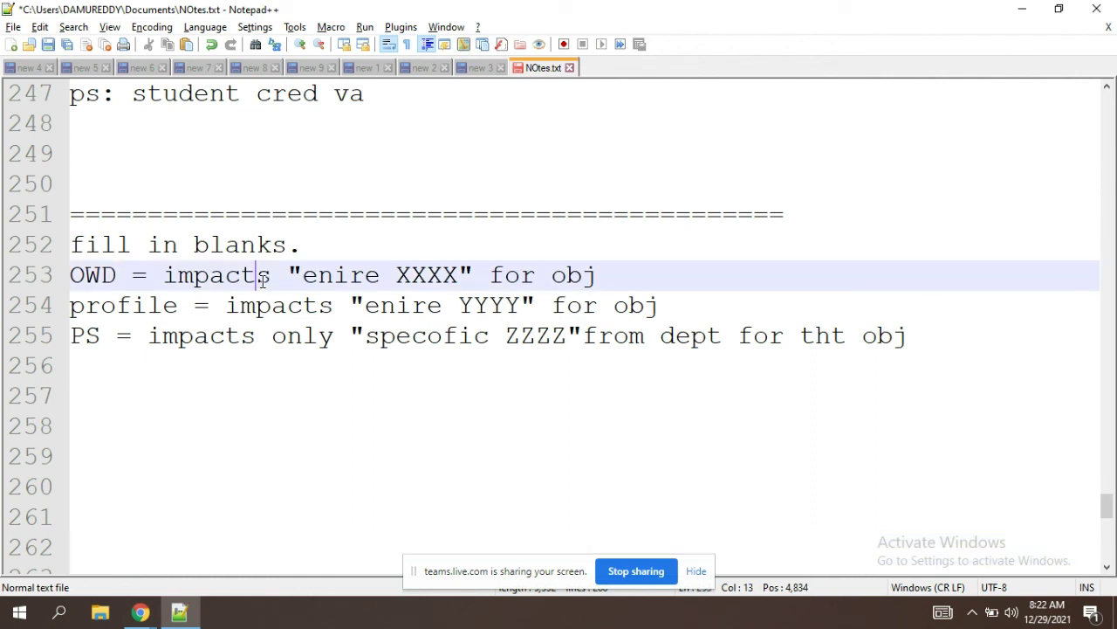
double_click(451, 282)
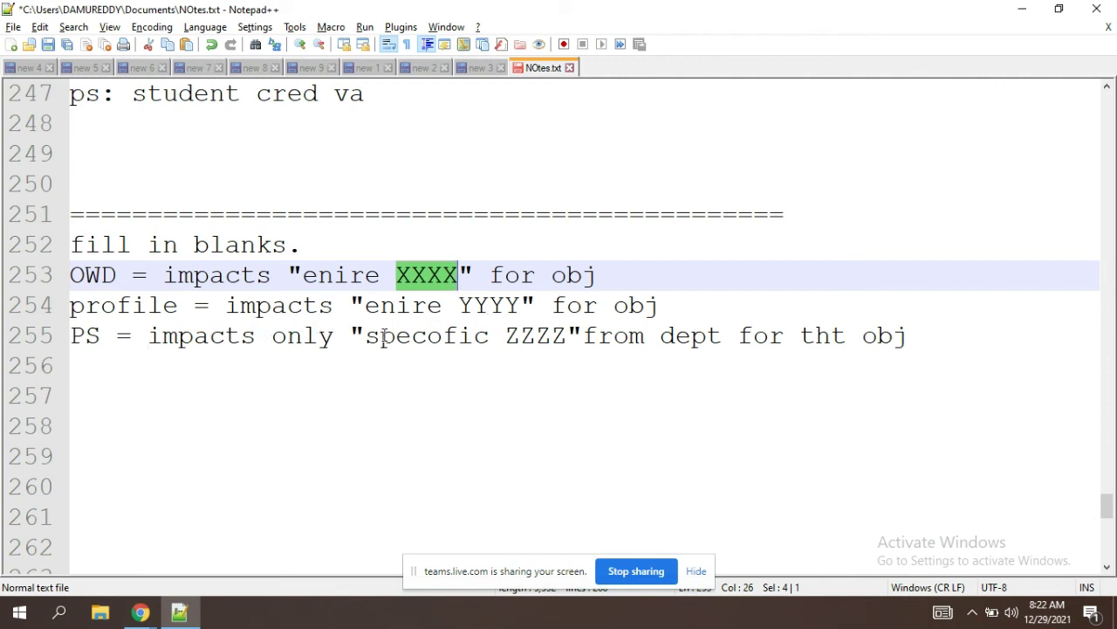
double_click(447, 336)
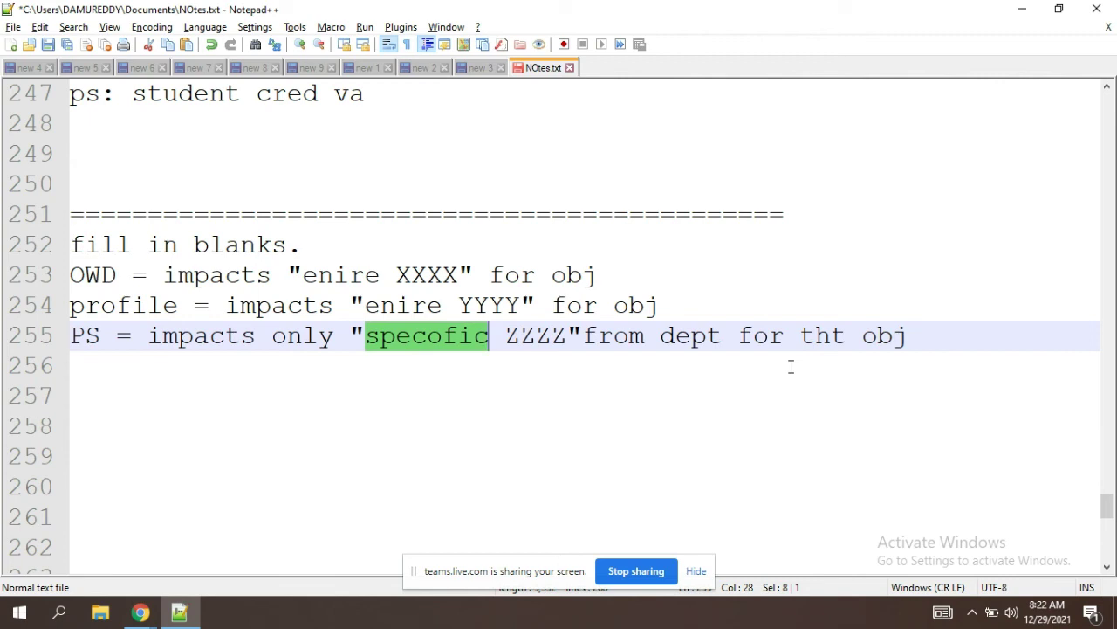
left_click(440, 282)
double_click(441, 281)
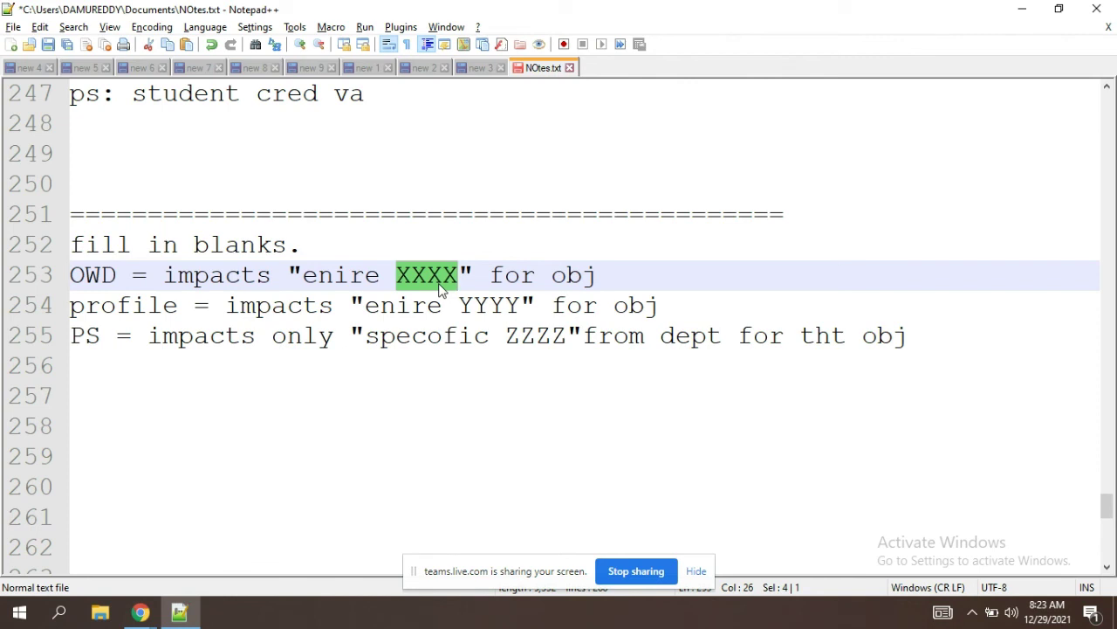
Step: Replace XXXX with 'org...' and YYYY with 'dept' in the fill-in-blanks lines
type("org")
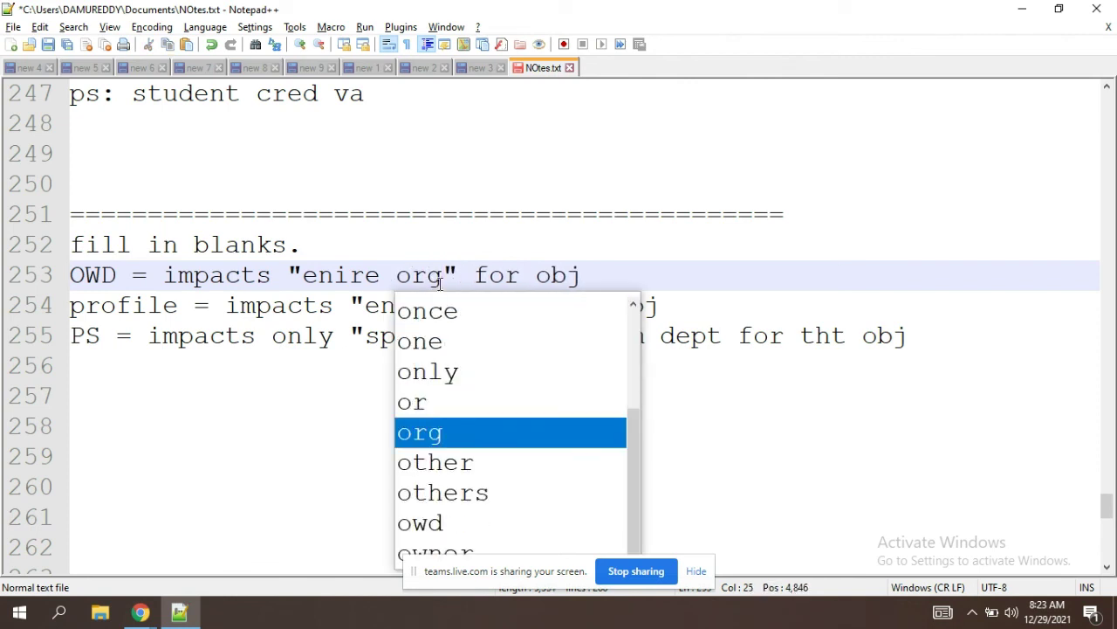
type("...")
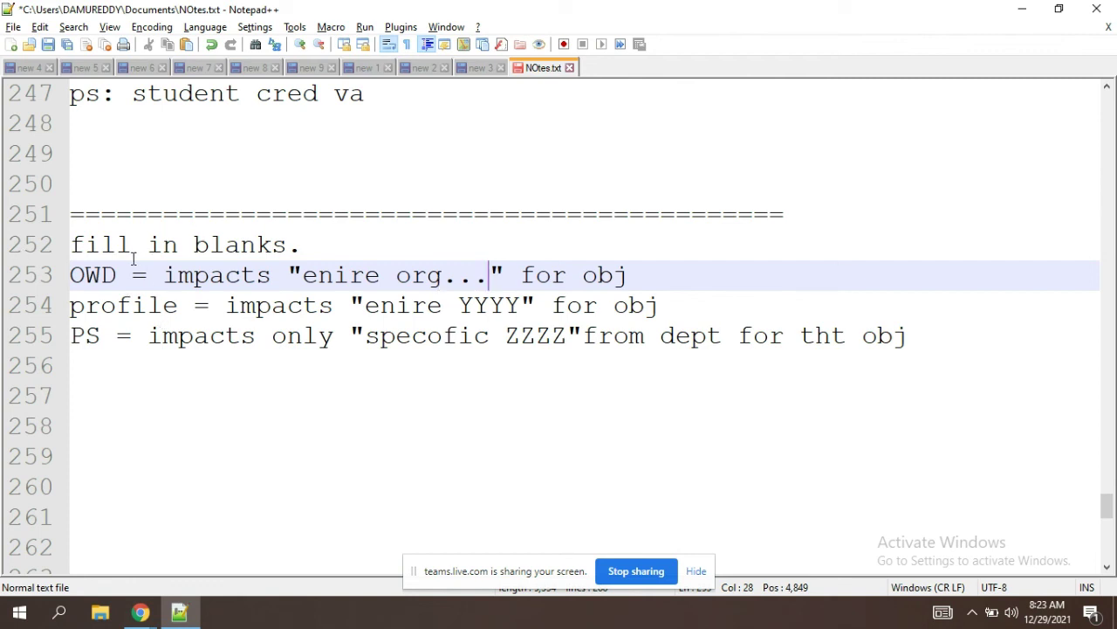
double_click(111, 276)
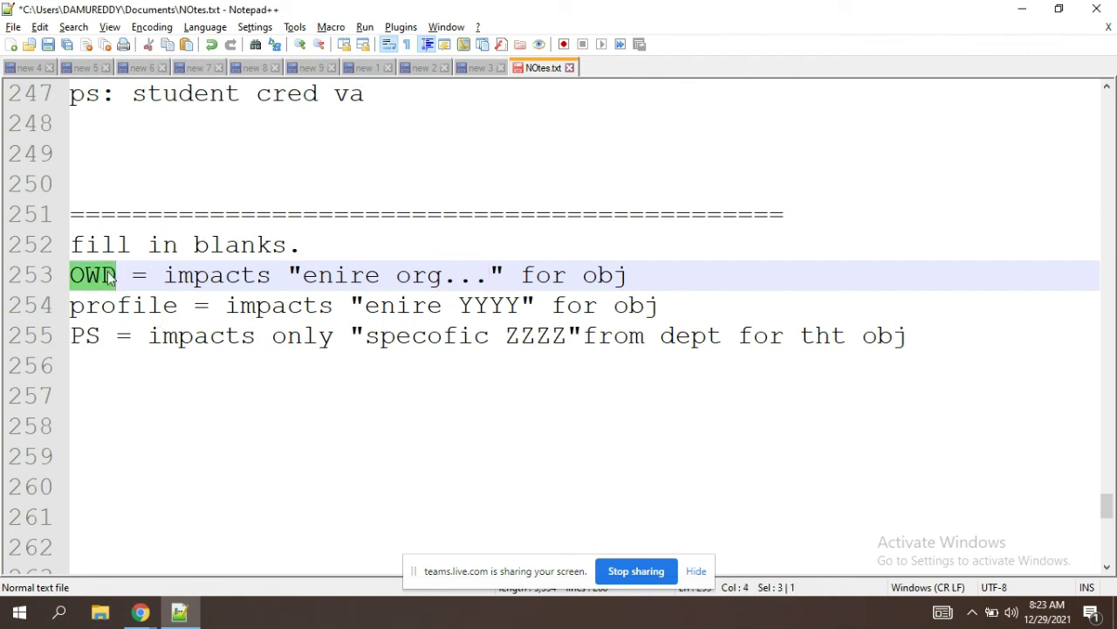
left_click(450, 252)
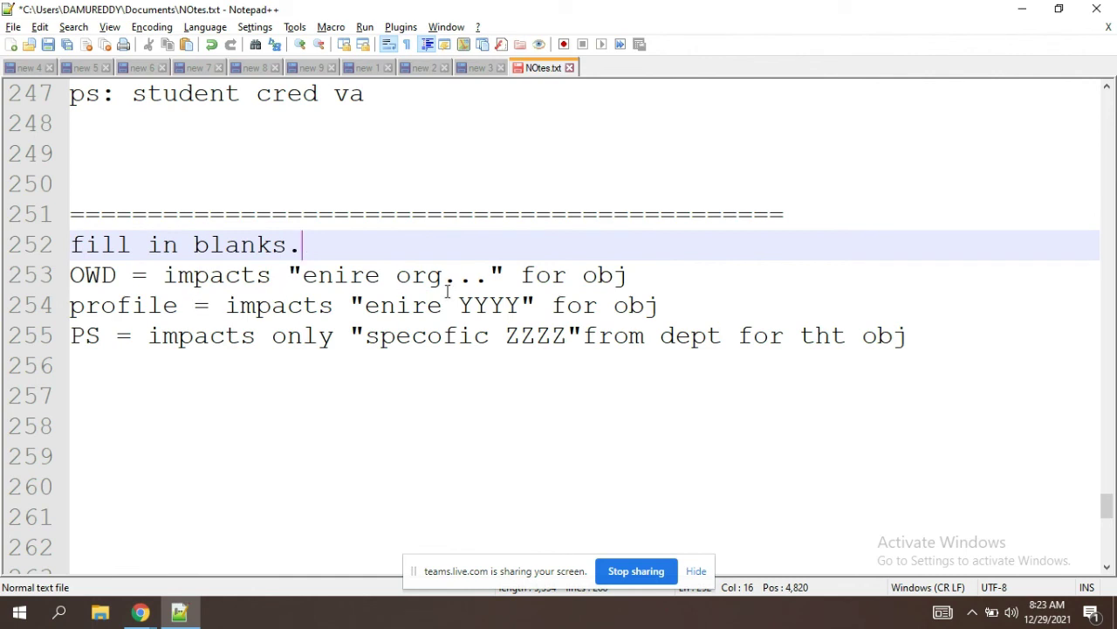
double_click(513, 307)
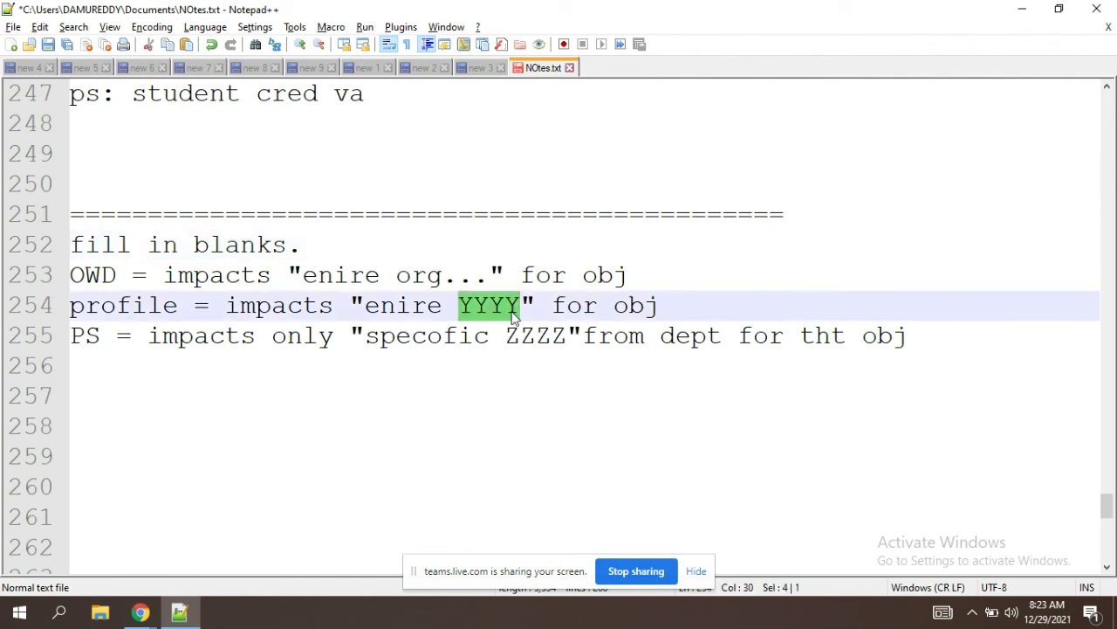
key("Delete")
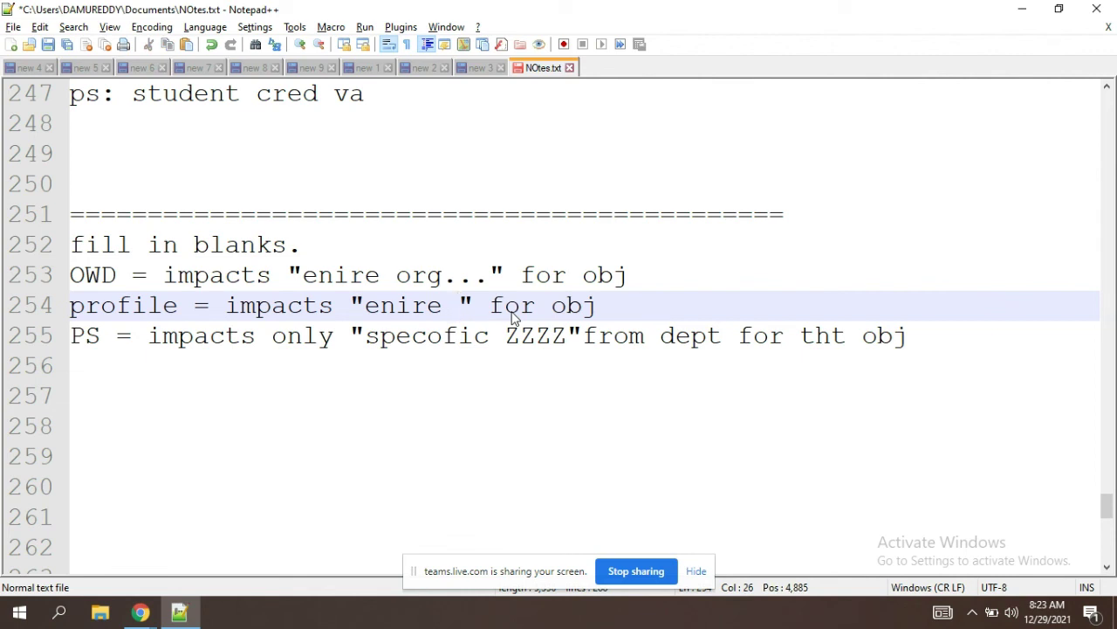
type("dep")
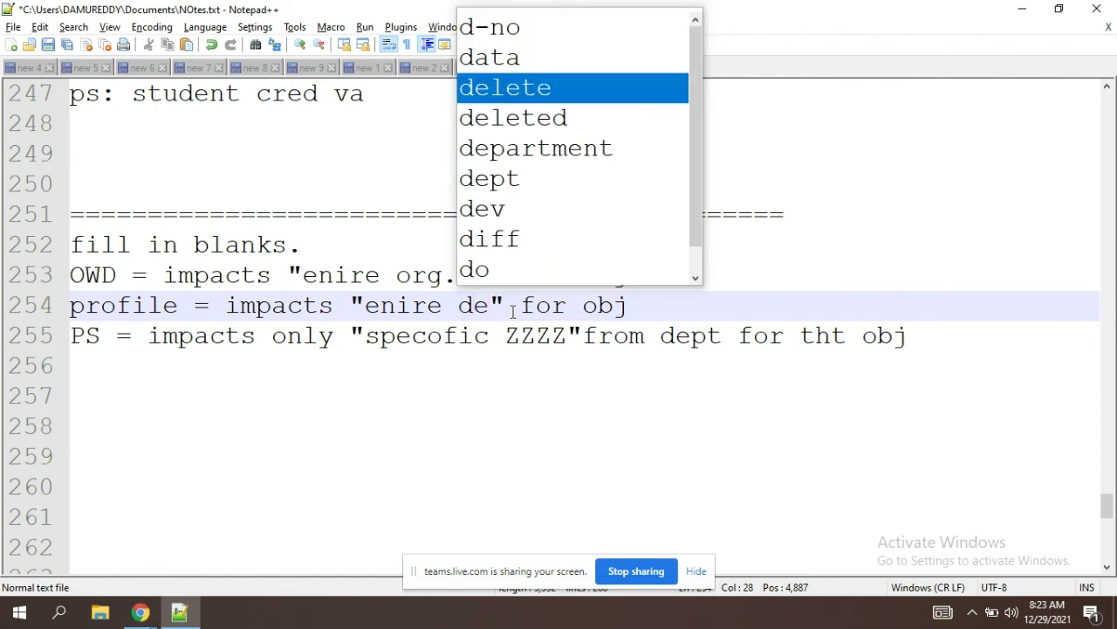
type("t")
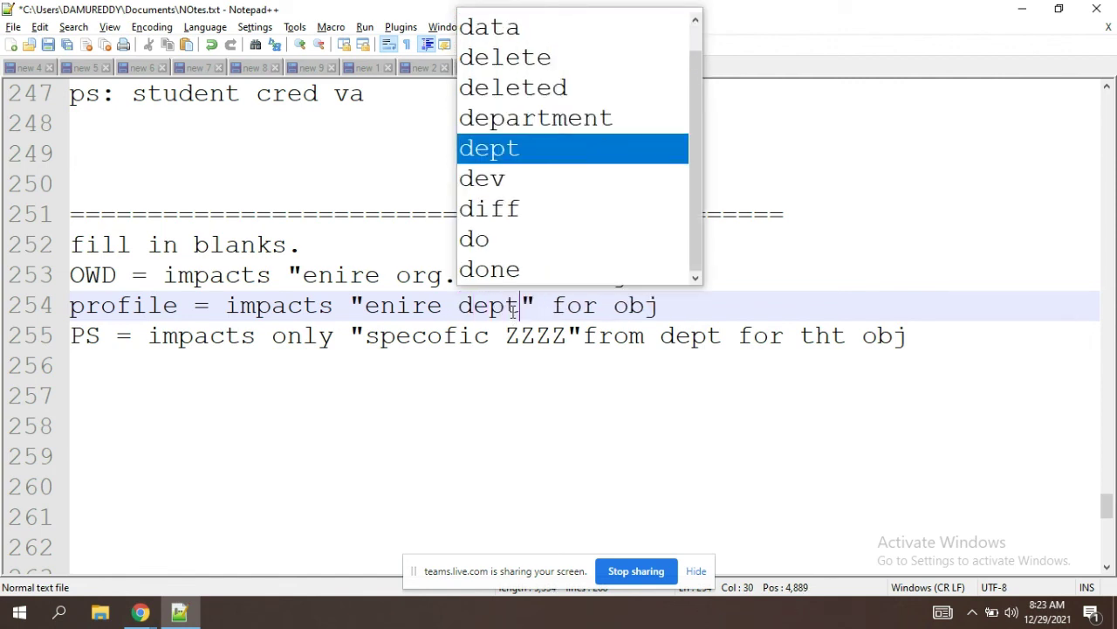
left_click(520, 312)
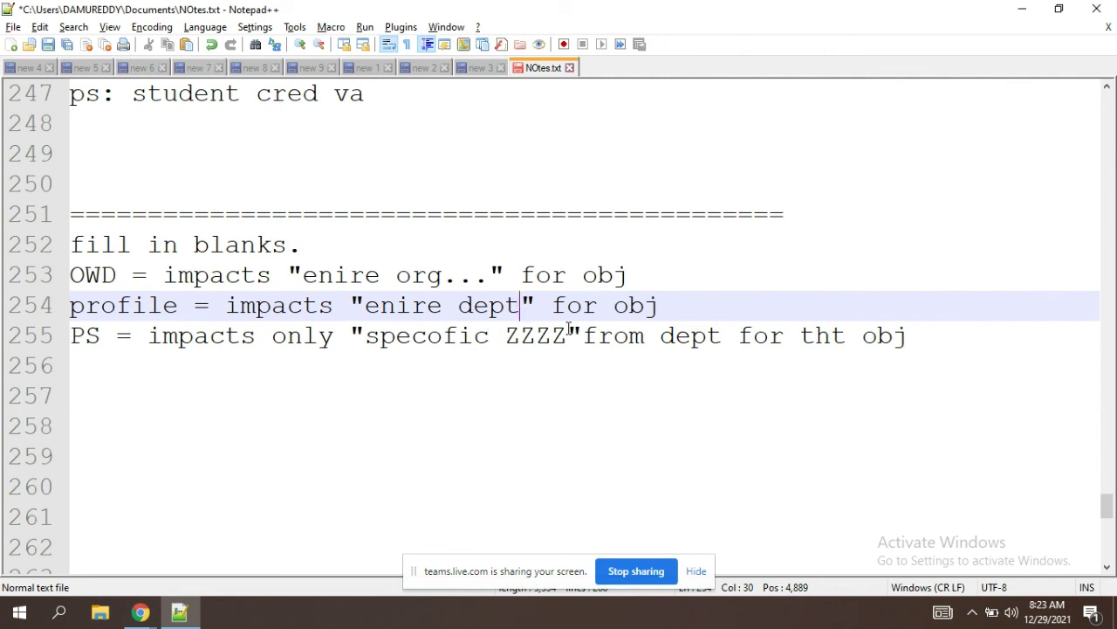
double_click(550, 338)
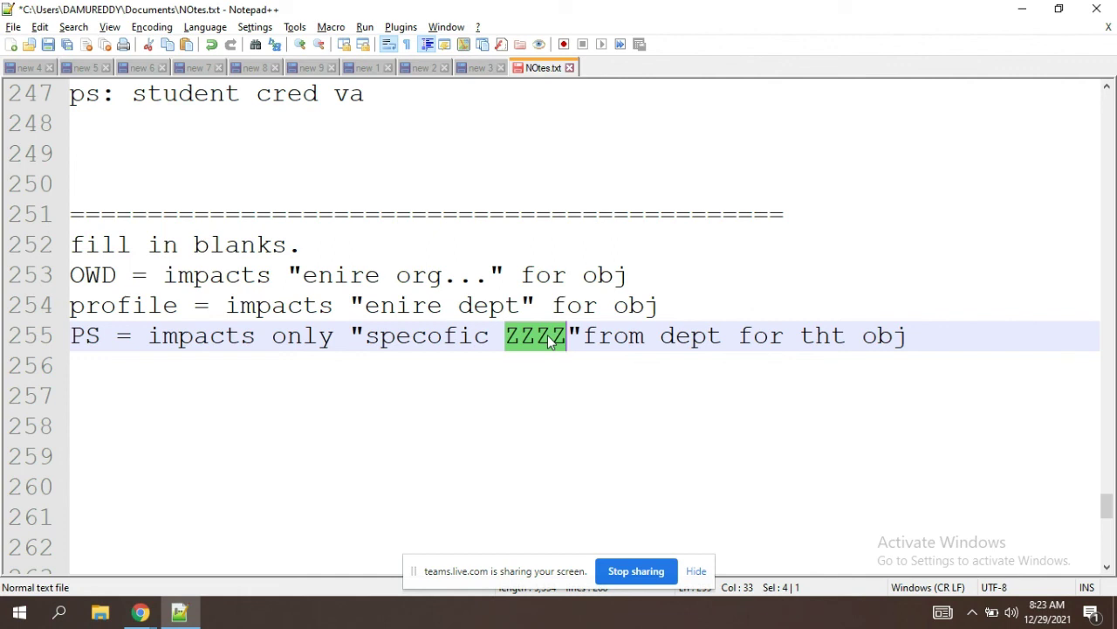
Step: Correct 'specofic' to 'specific' and fill ZZZZ with 'users,group of users,special user..'
left_click(446, 337)
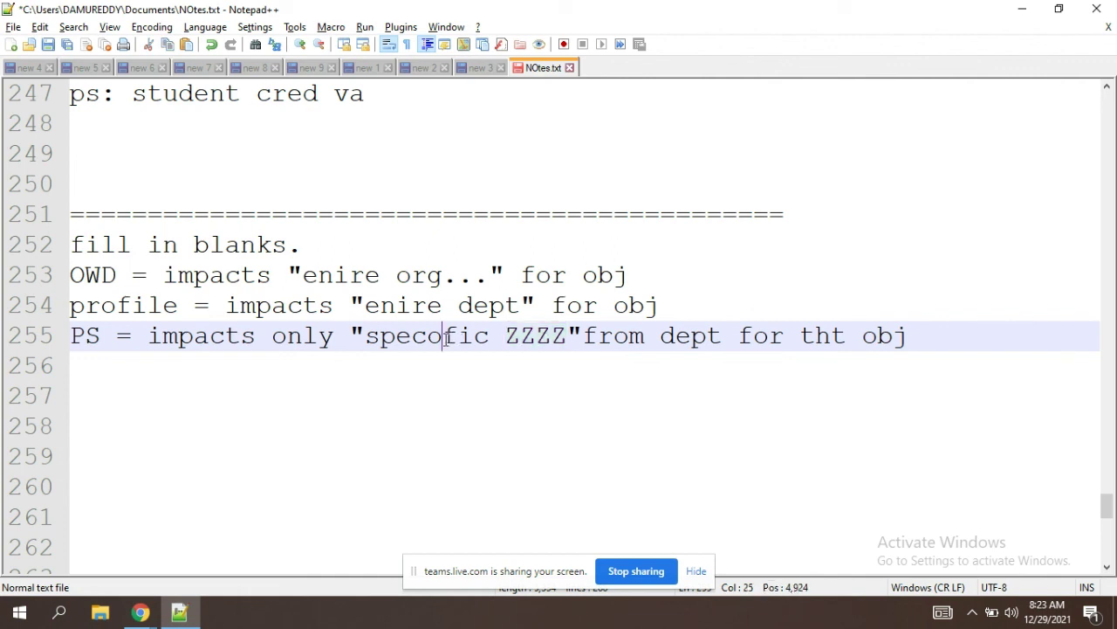
key("BackSpace")
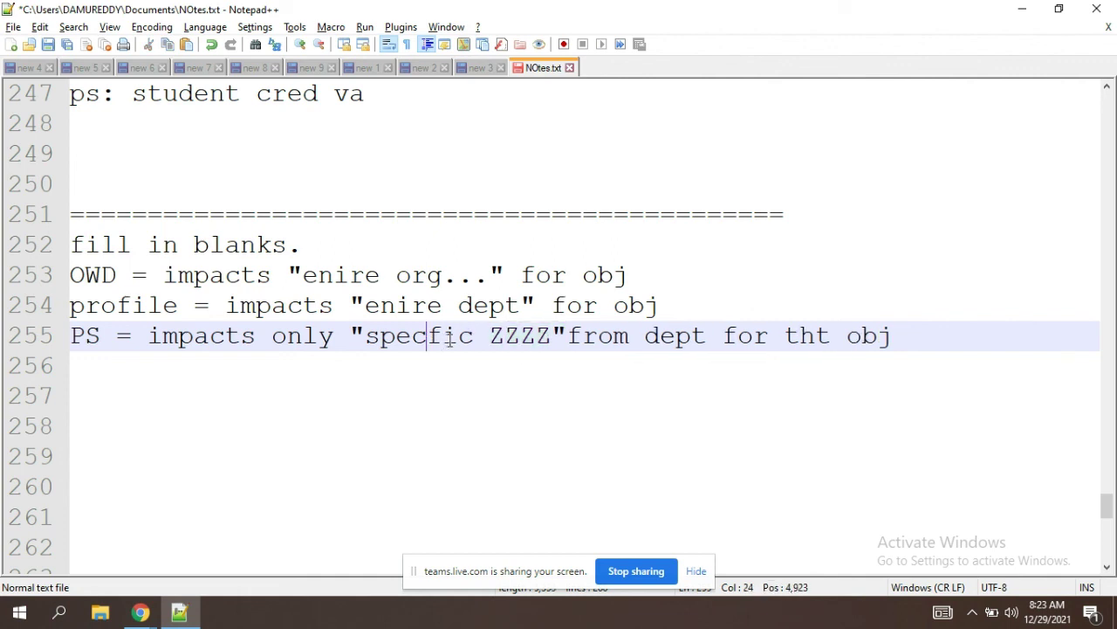
type("i")
double_click(546, 337)
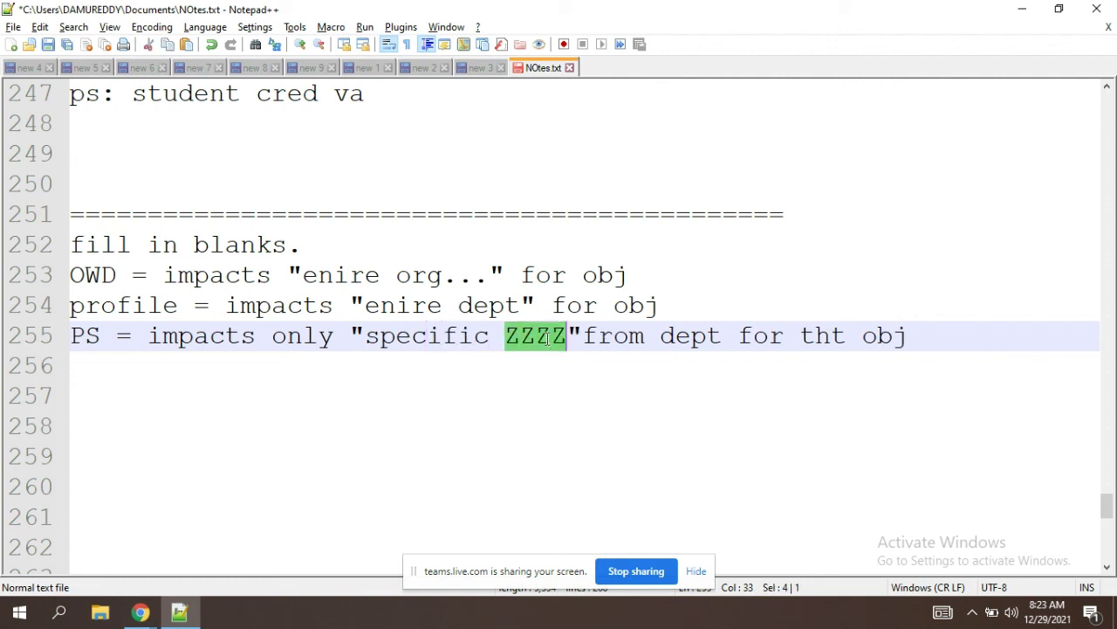
type("users")
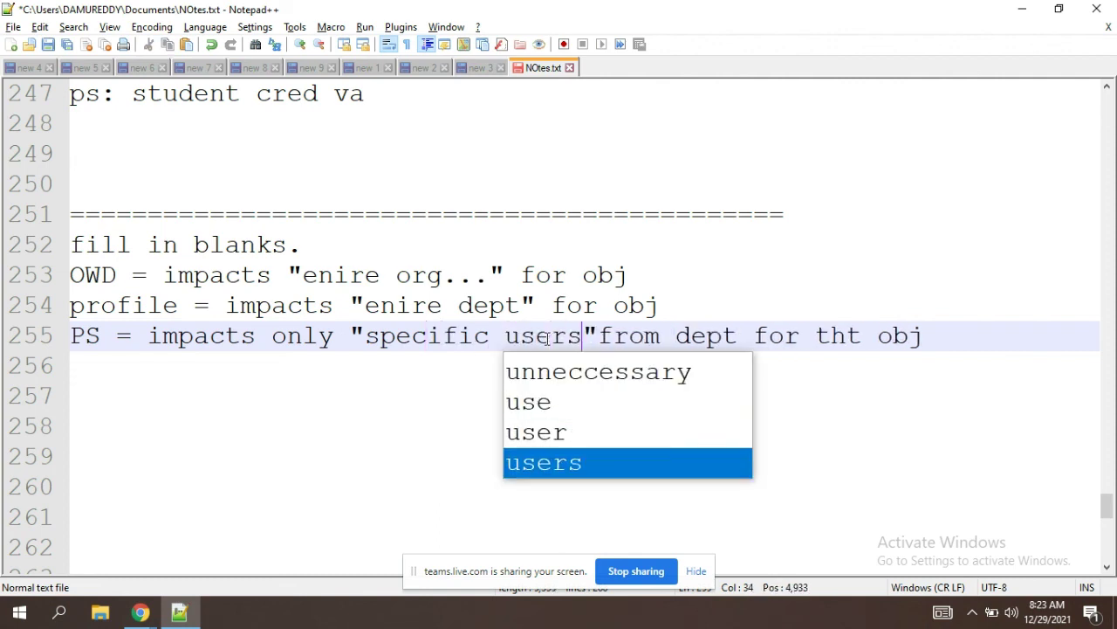
type(",")
type("group o")
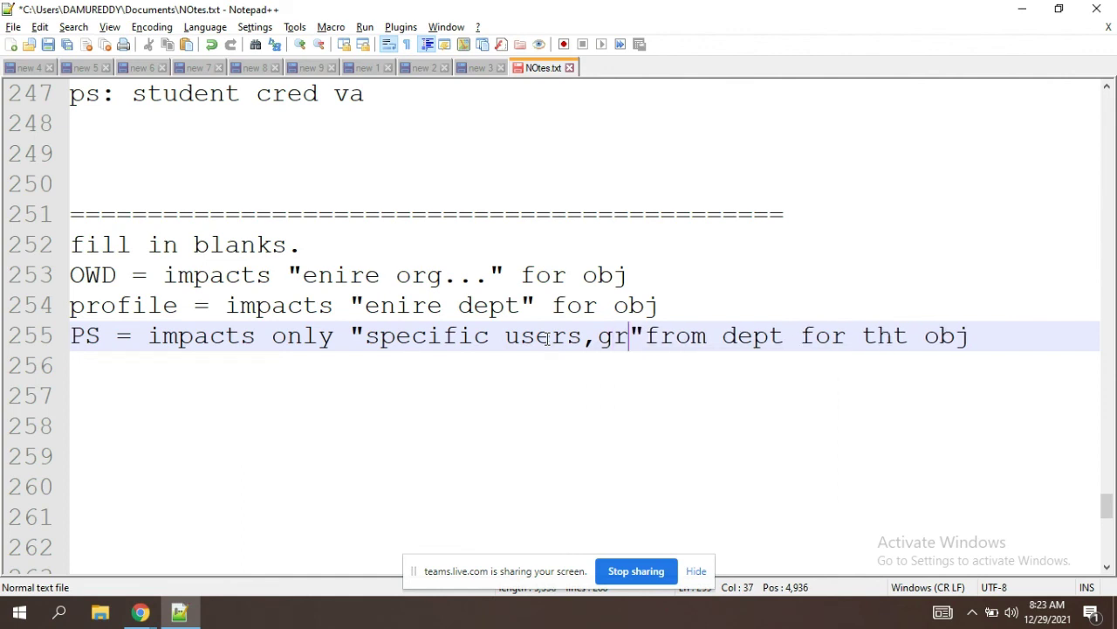
type("f users")
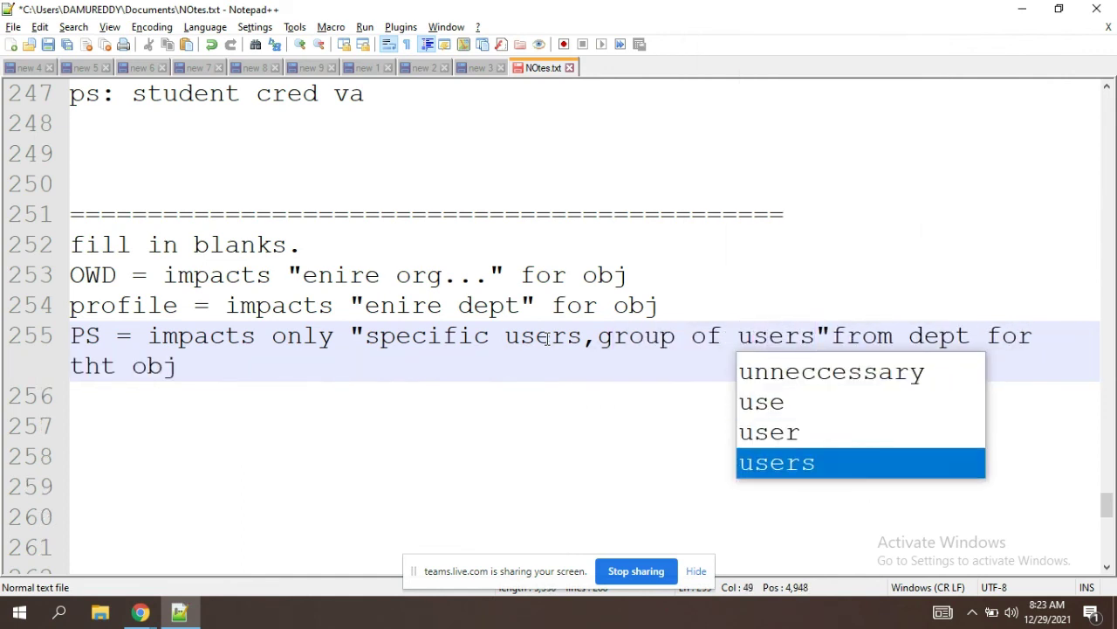
type(",spec")
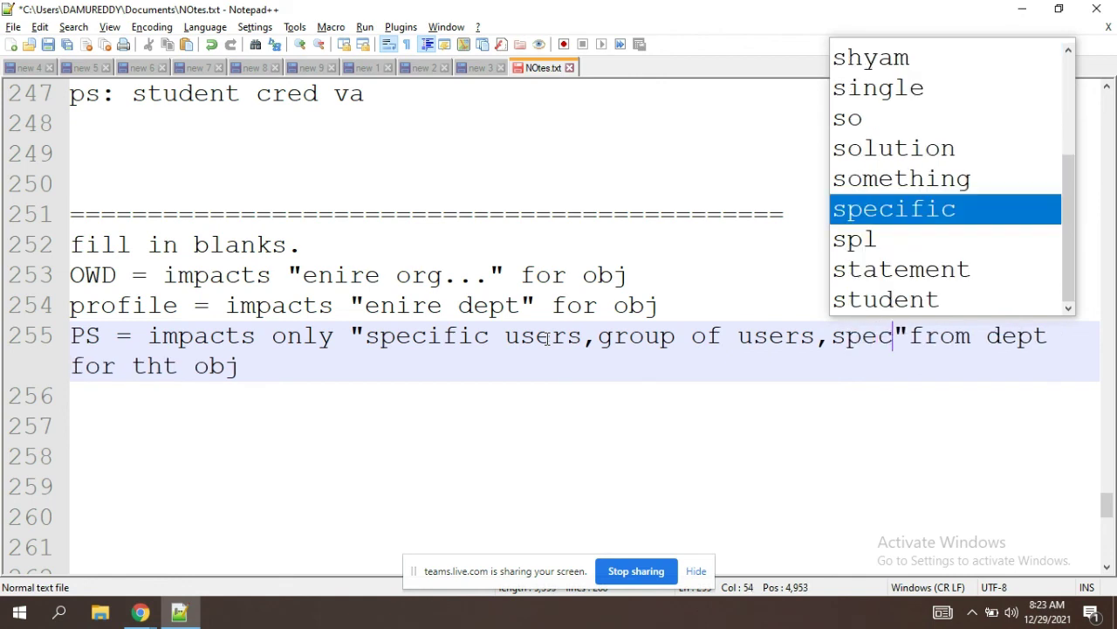
type("ial user")
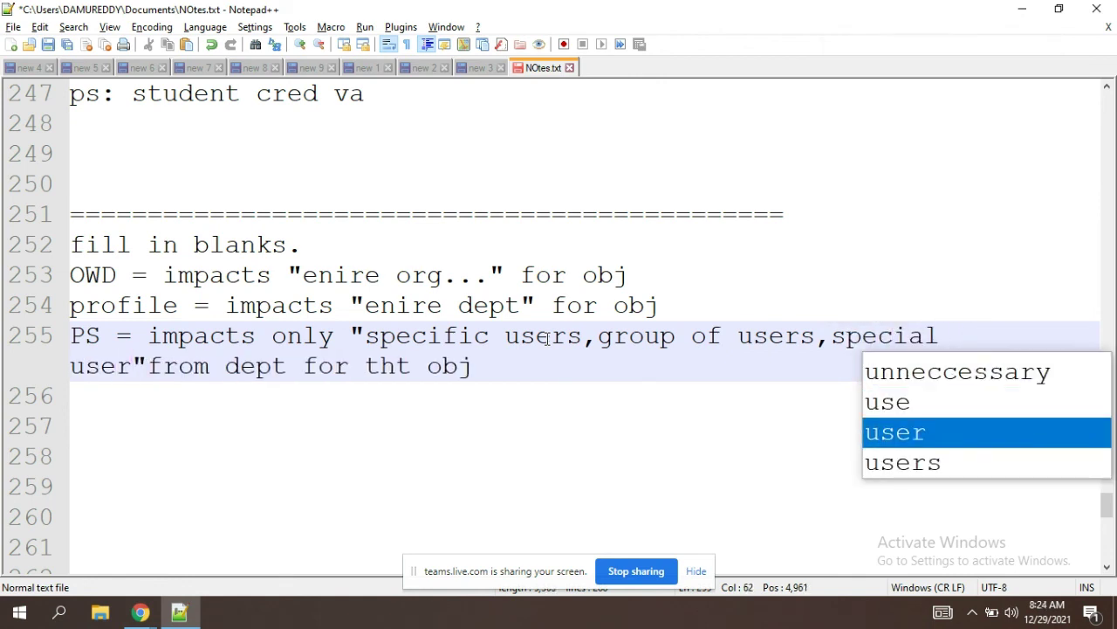
type("..")
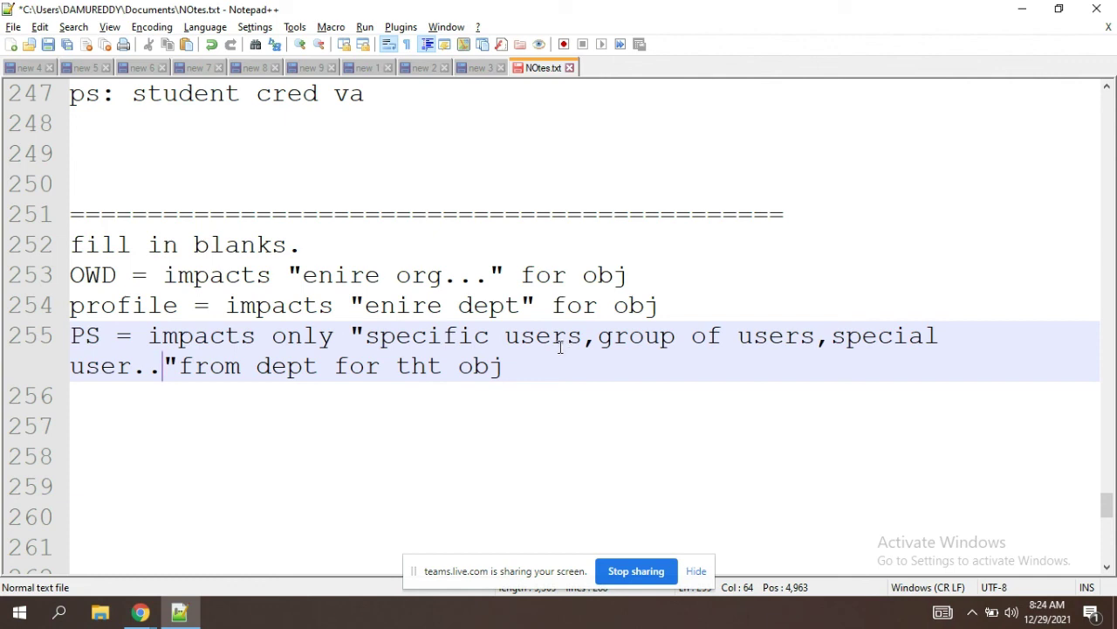
Step: Retype 'from' with a leading space after the closing quote on line 255
double_click(558, 342)
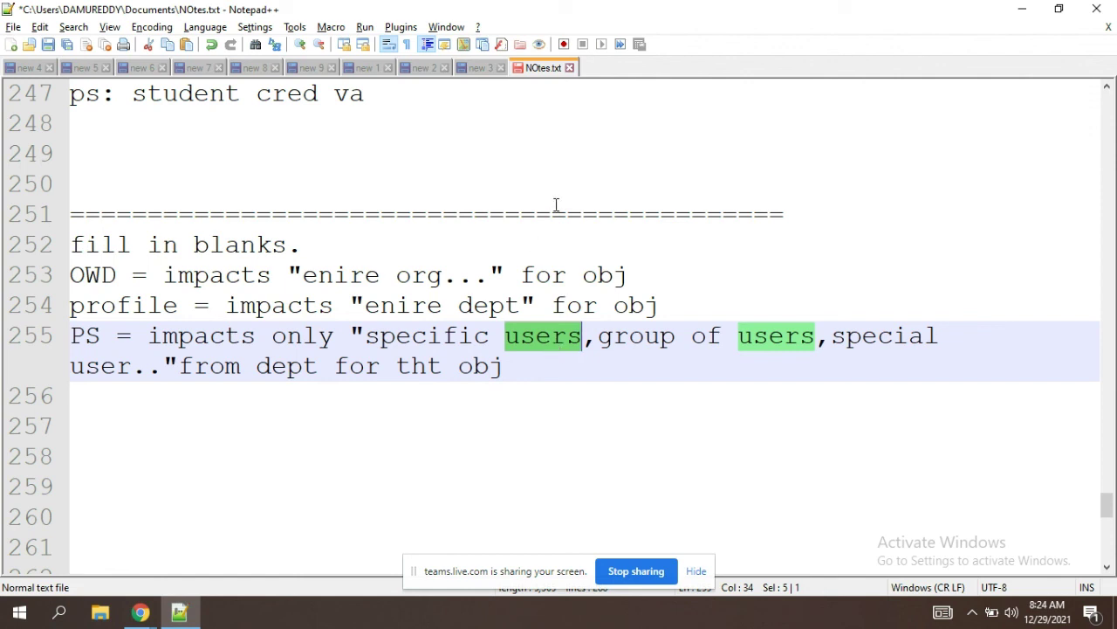
left_click(508, 366)
left_click_drag(241, 365, 180, 366)
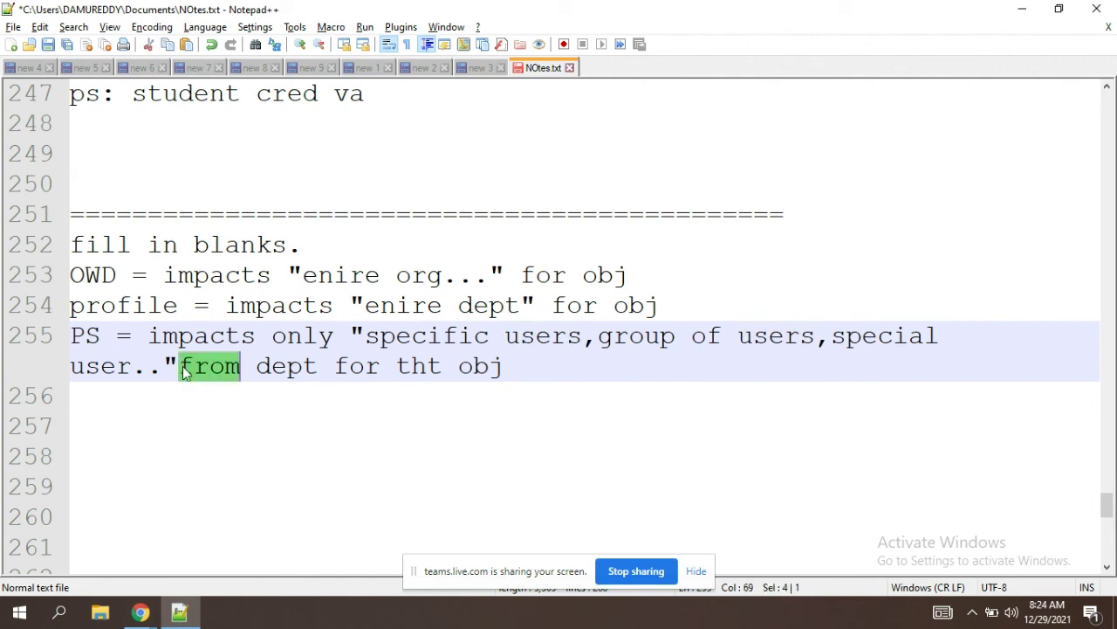
type("from")
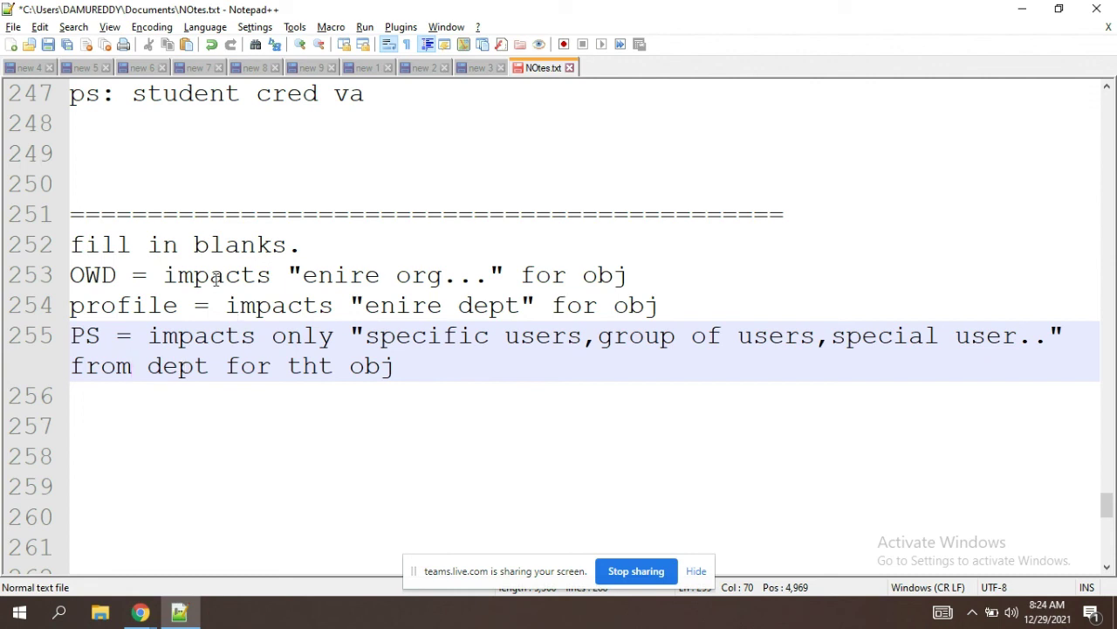
Step: Add the line 'owd - private' below the PS note
left_click(429, 362)
key("Return")
key("Return")
key("Return")
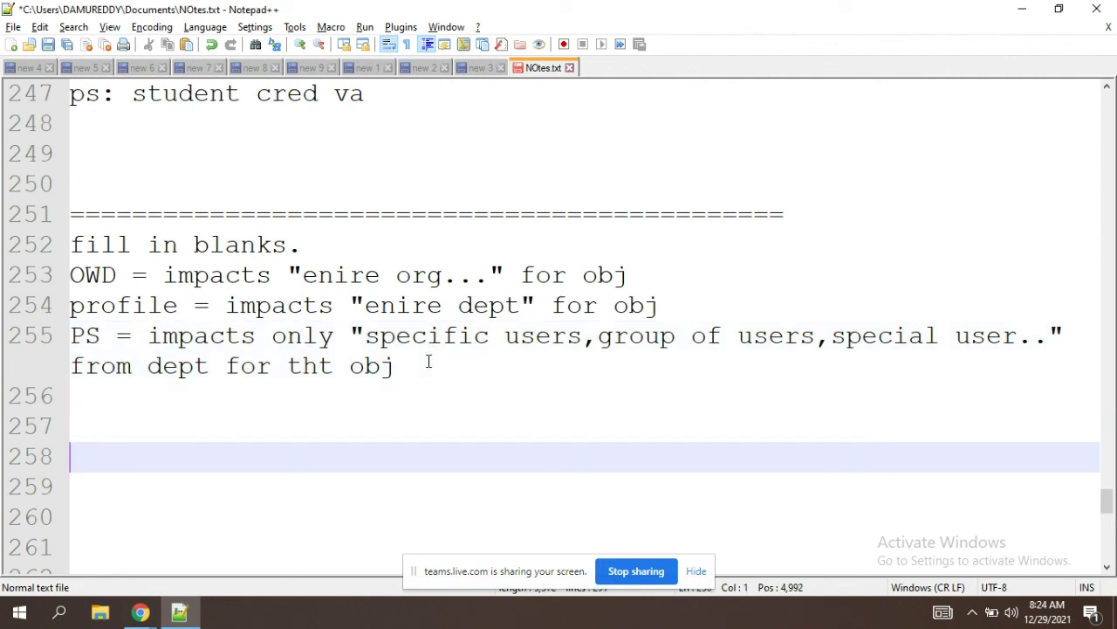
type("owd - p")
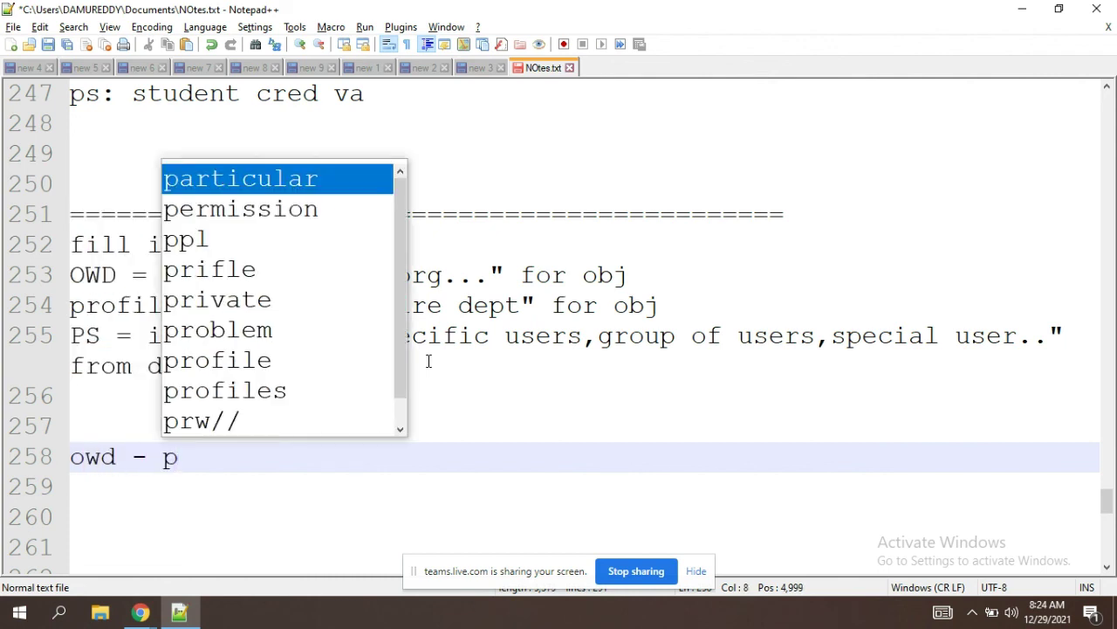
type("rivate")
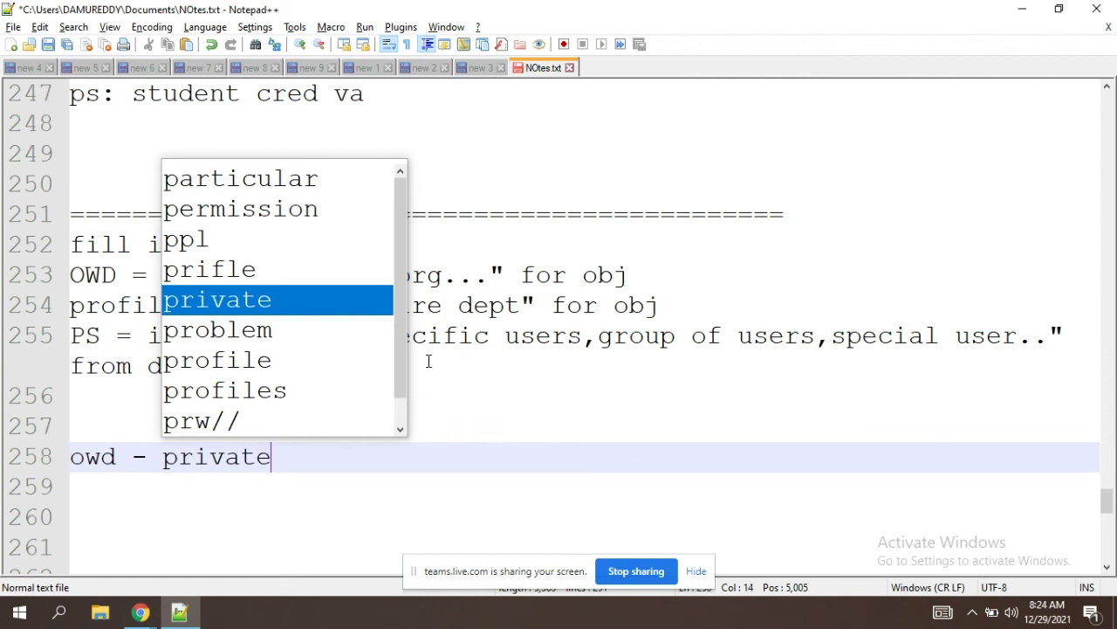
key("Escape")
Step: Add the line 'profile -- cred- yes va|ma is no' beneath it
key("Return")
type("profie")
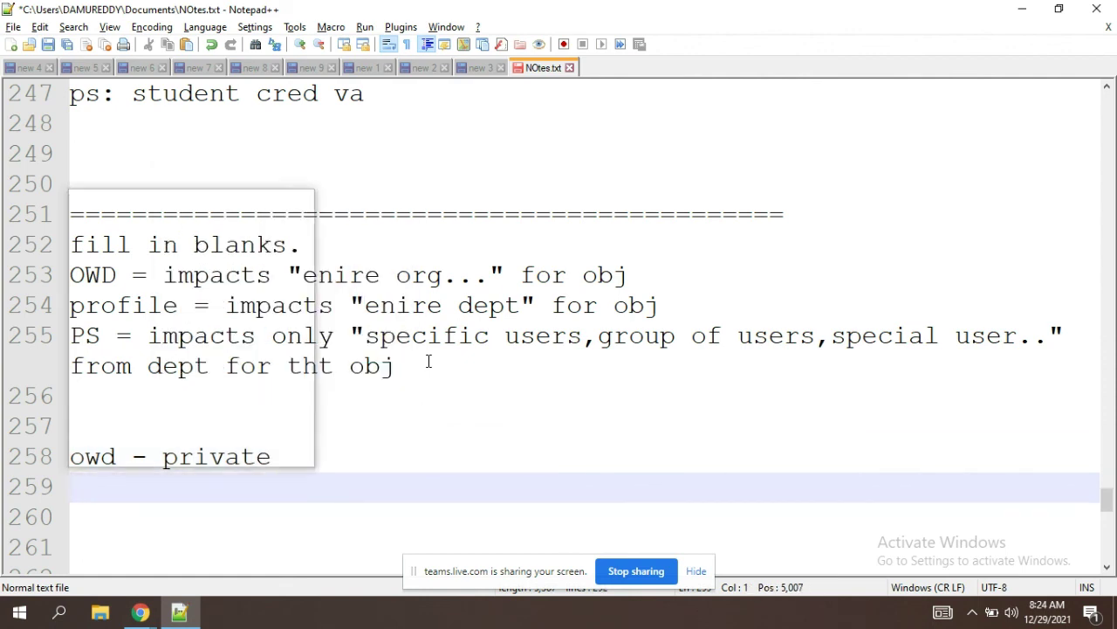
type("l")
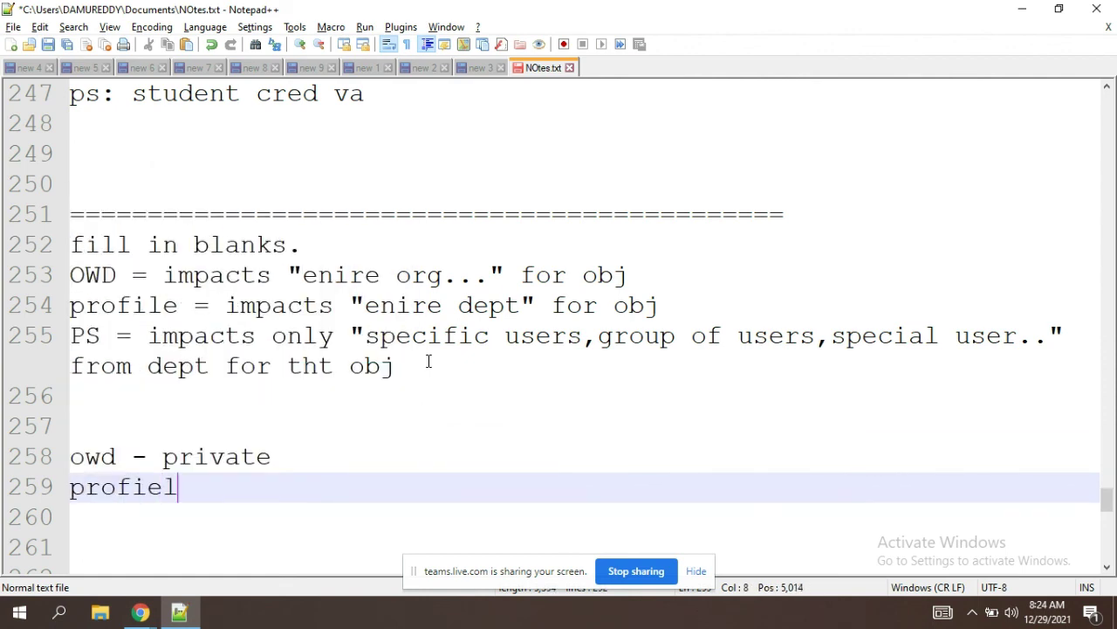
key("BackSpace")
key("BackSpace")
type("le")
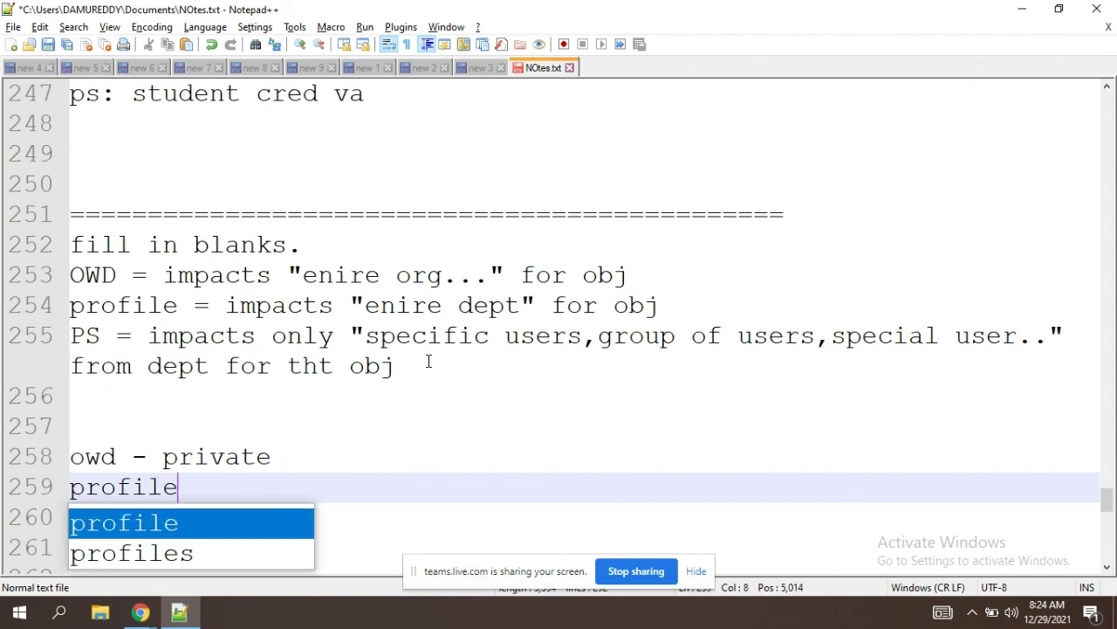
type(" -- cre")
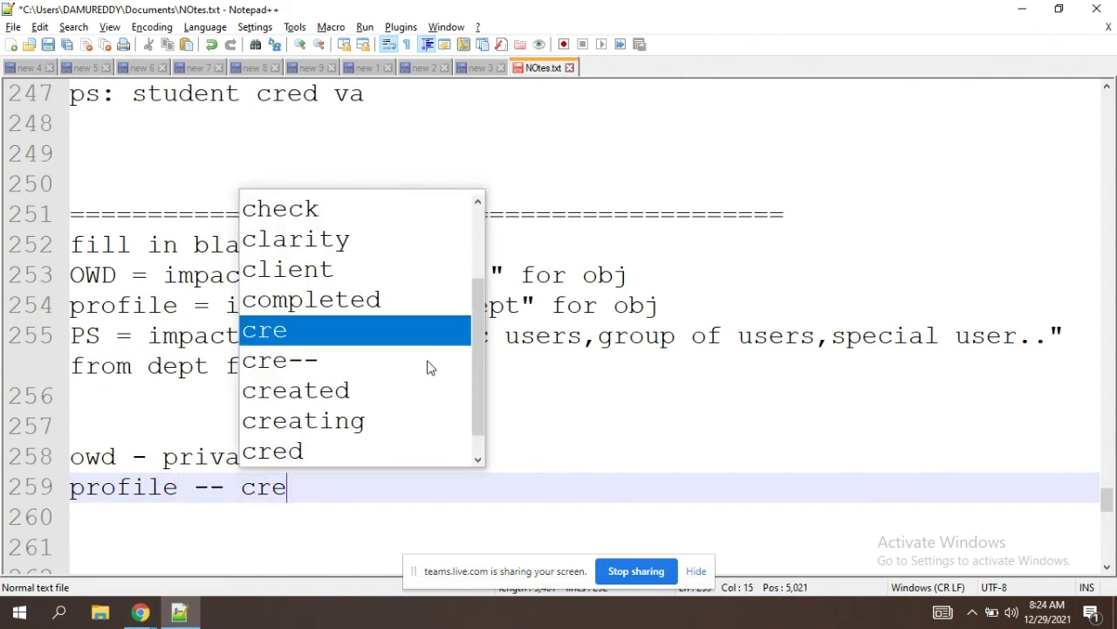
type("d va")
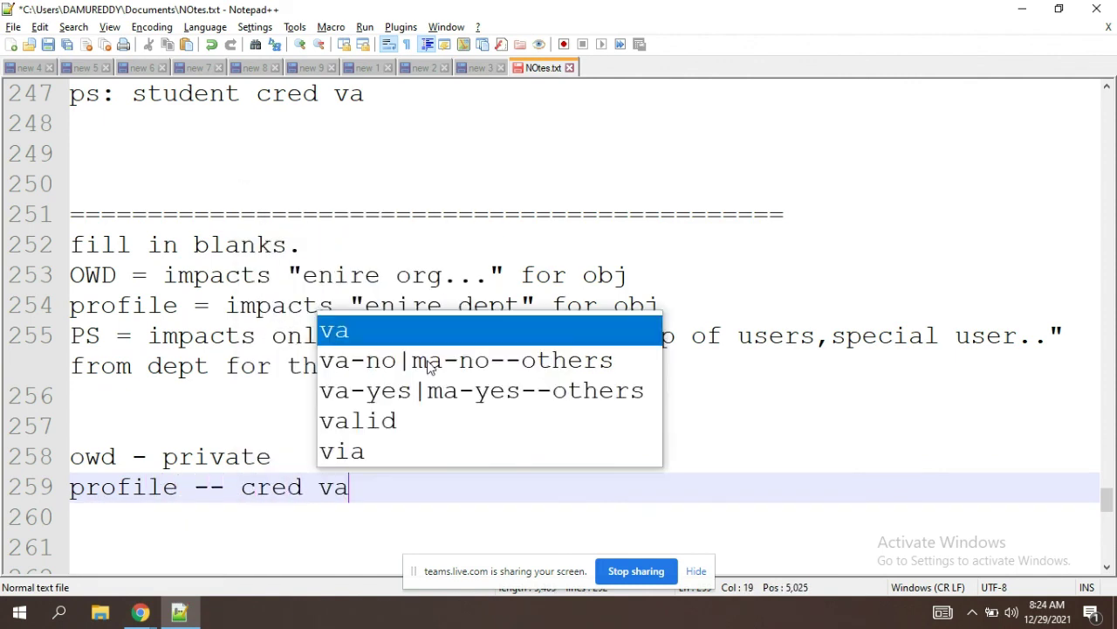
key("Escape")
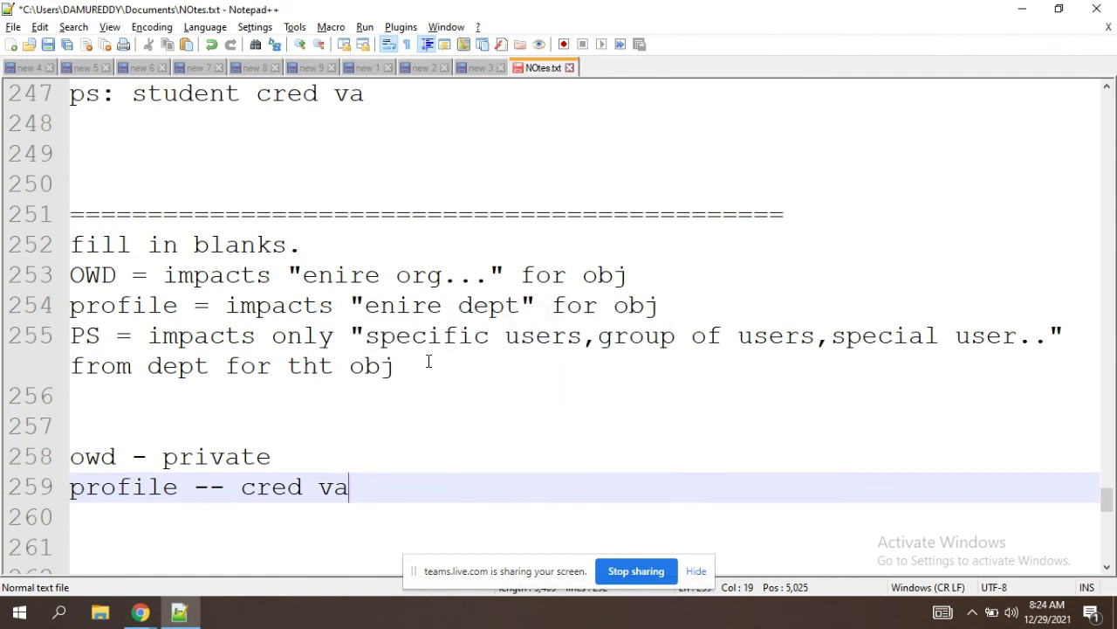
type("|ma is no")
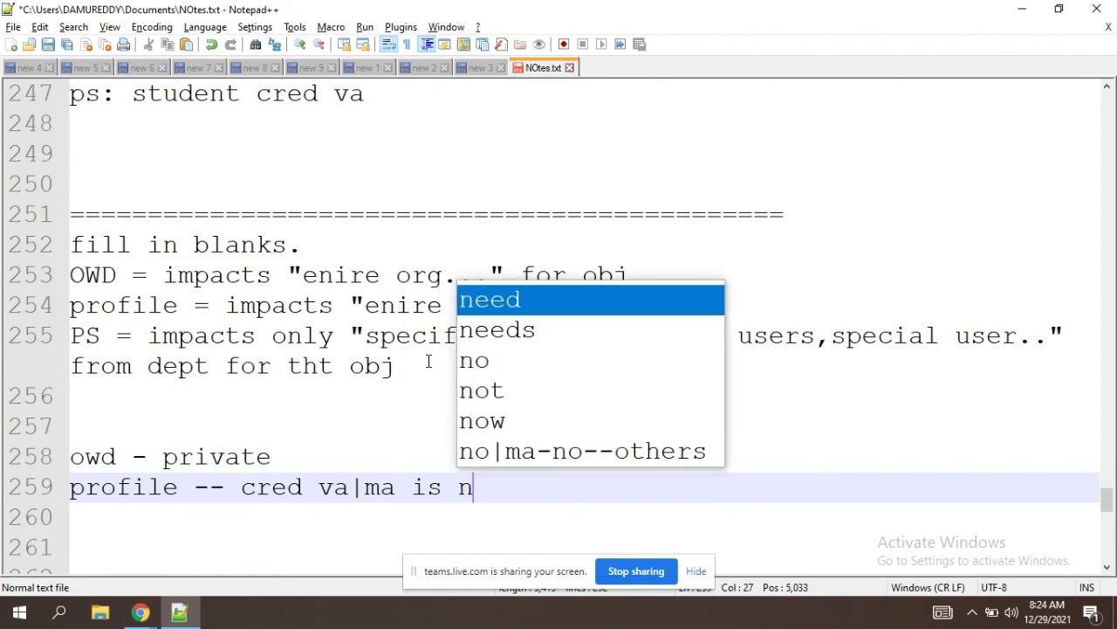
left_click(317, 487)
key("BackSpace")
type("- yes")
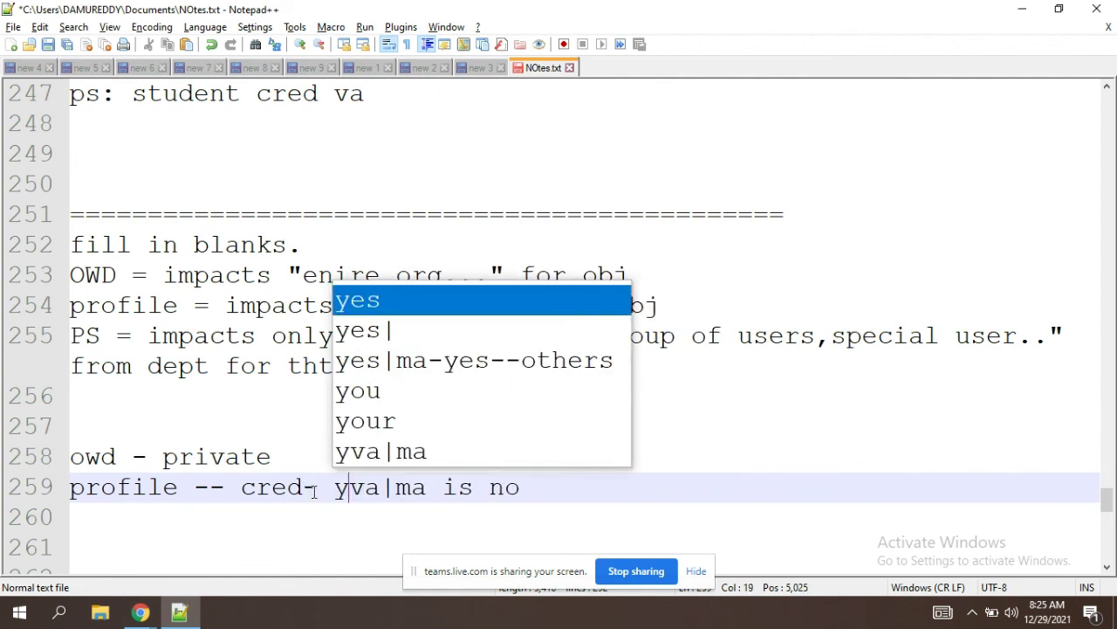
left_click(637, 489)
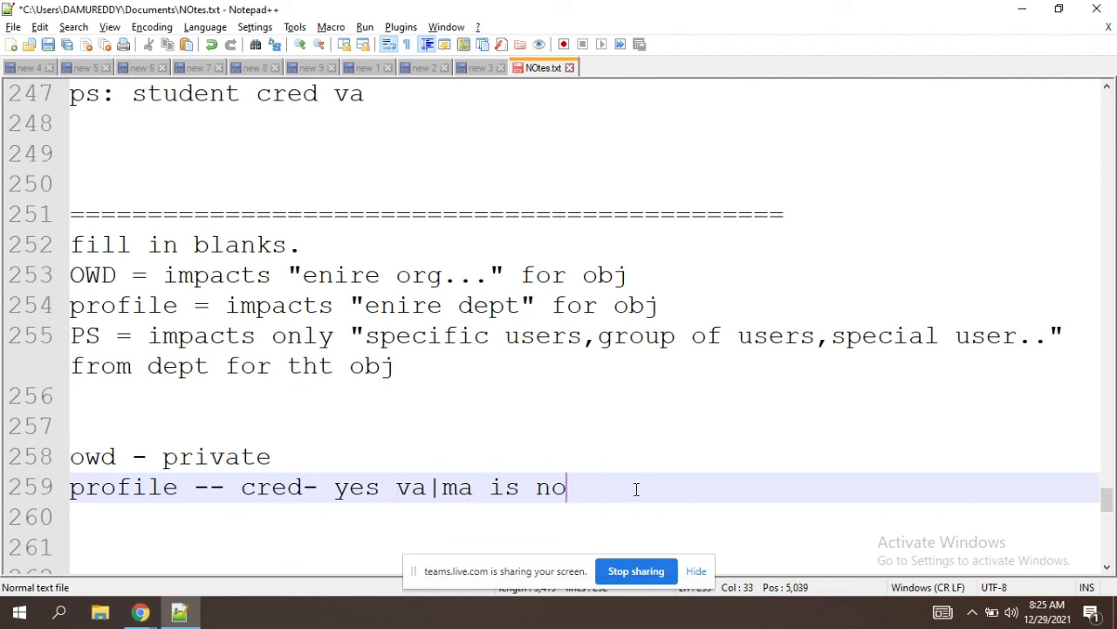
Step: Add the line 'ps -- VA -yes' followed by two blank lines
key("Return")
key("Return")
key("Return")
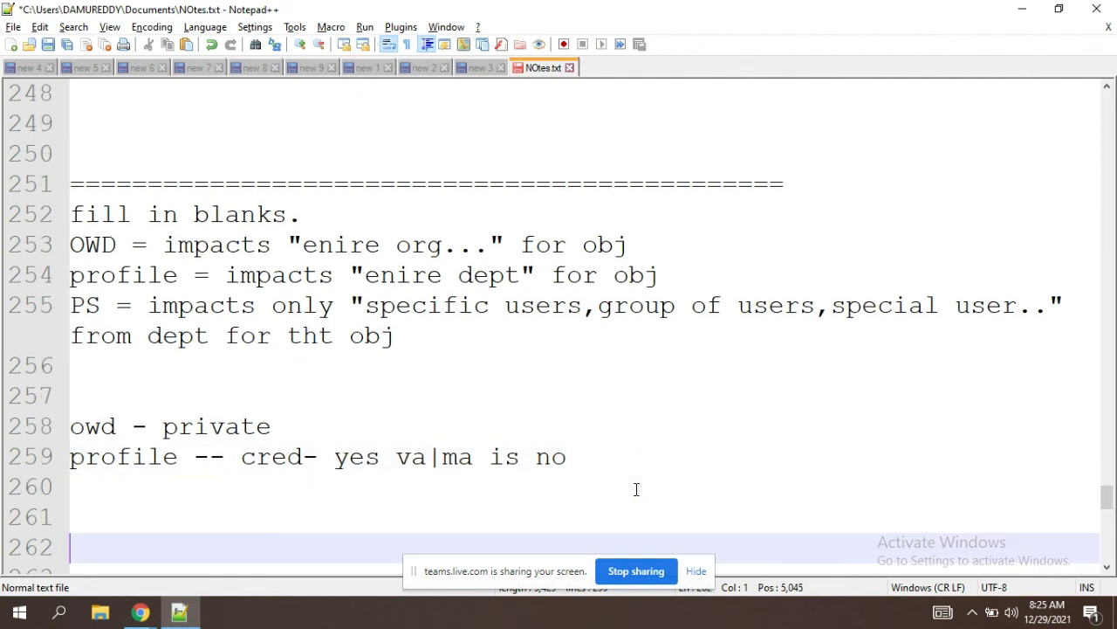
key("BackSpace")
key("BackSpace")
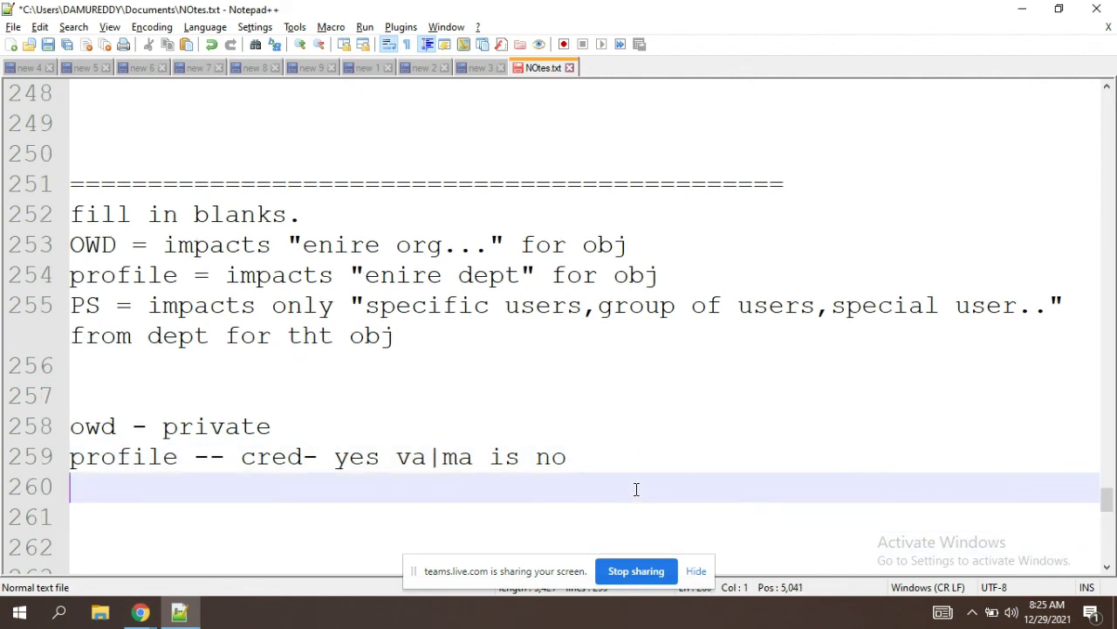
type("ps -- VA ")
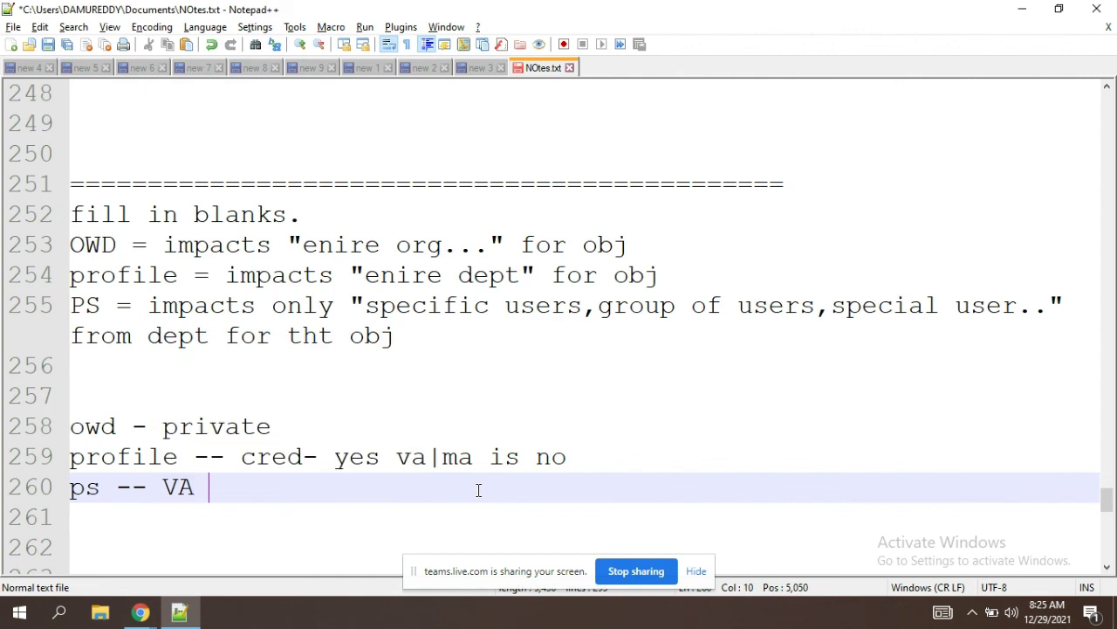
type("-yes")
key("Escape")
key("Return")
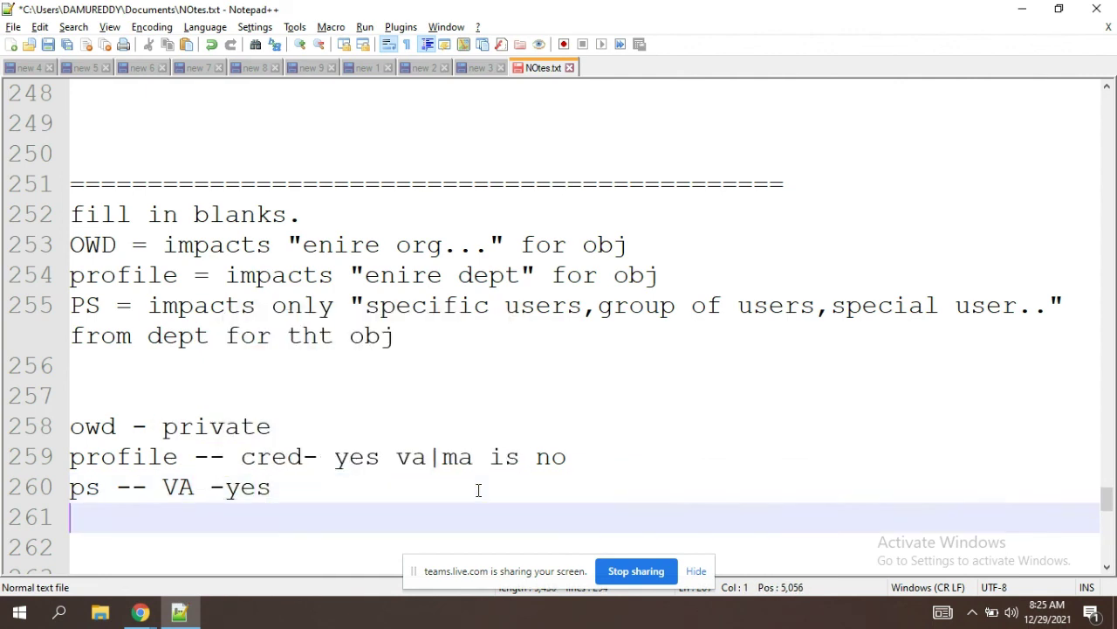
key("Return")
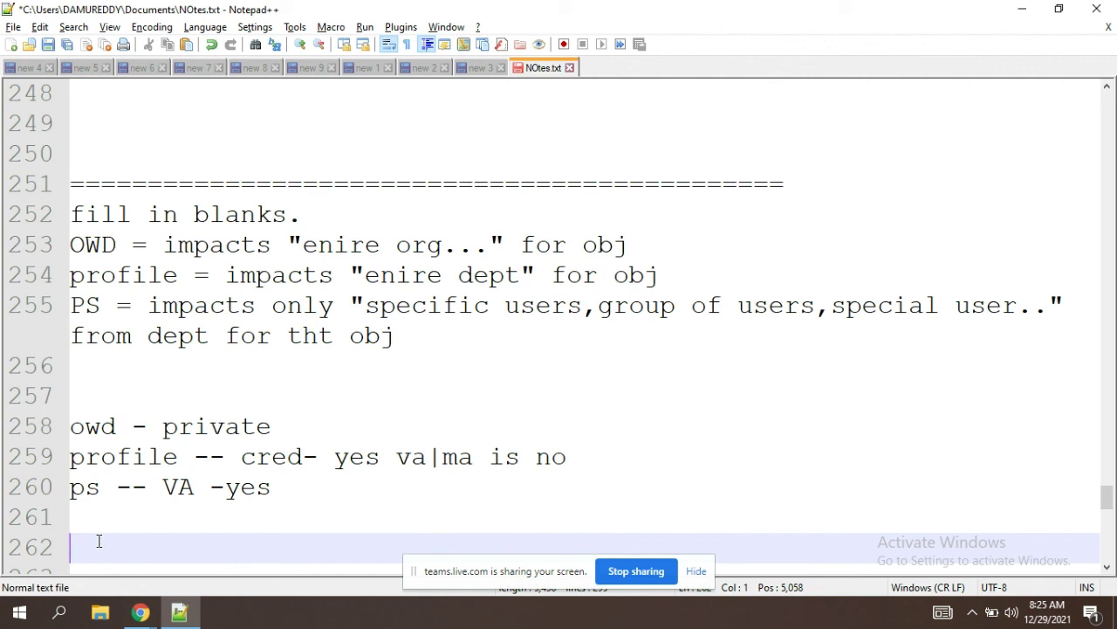
Step: Insert the heading 'toms settings... students..' above the 'owd - private' line
left_click(90, 413)
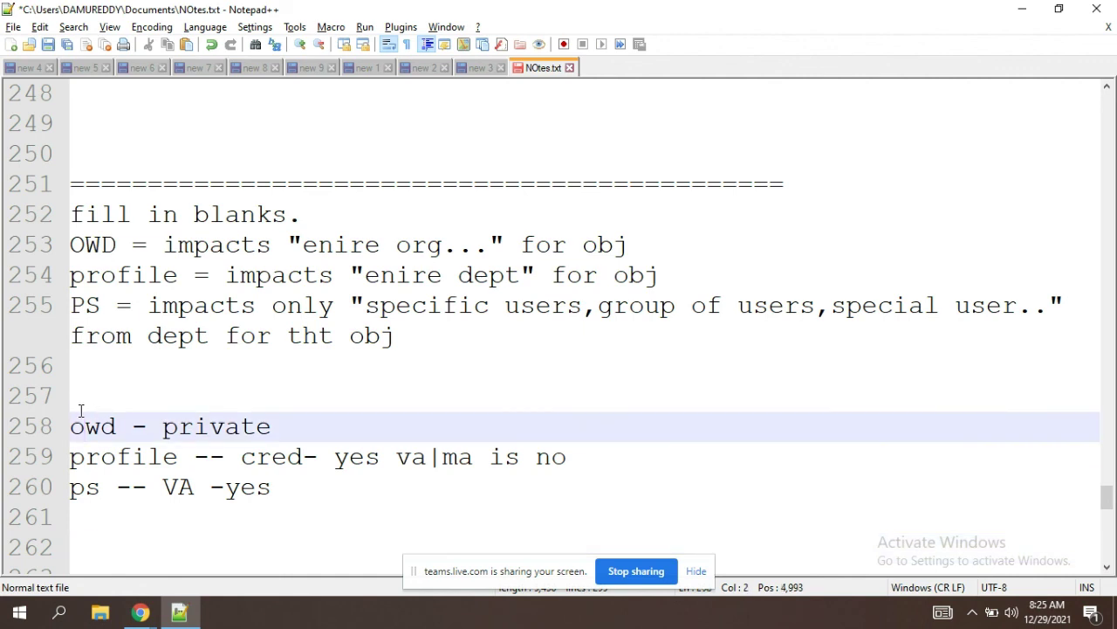
left_click(71, 424)
type("toms ")
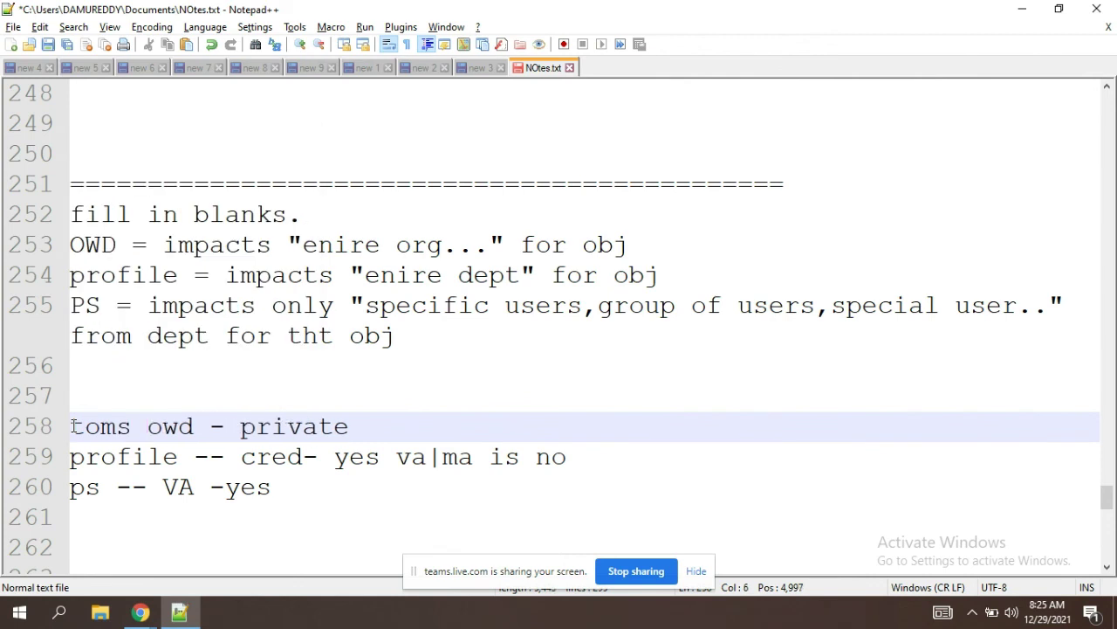
type("p")
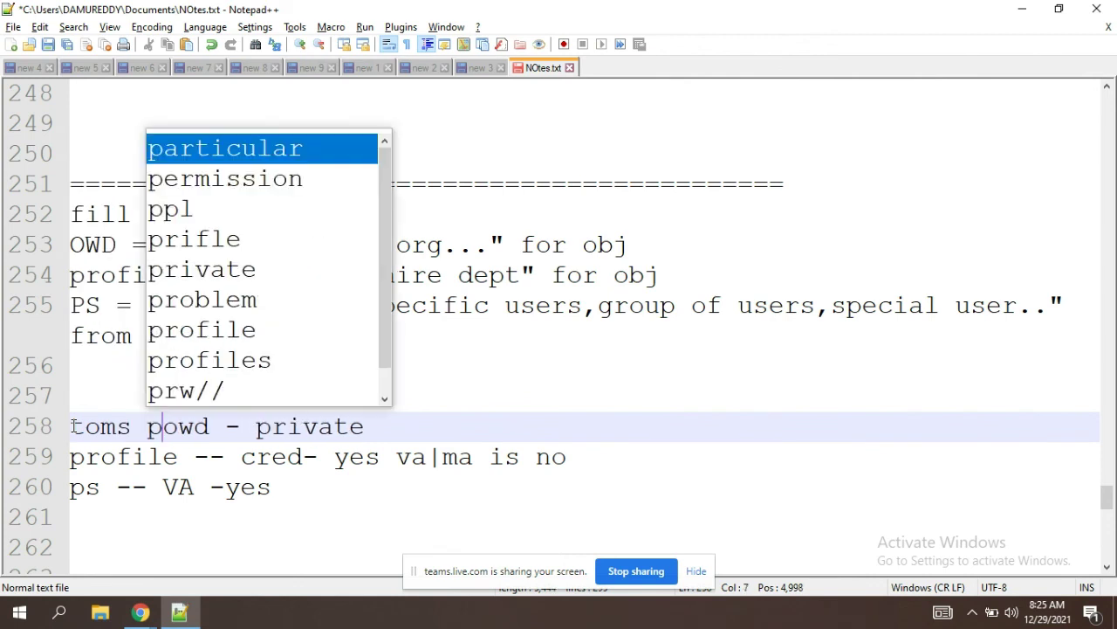
key("BackSpace")
type("settings")
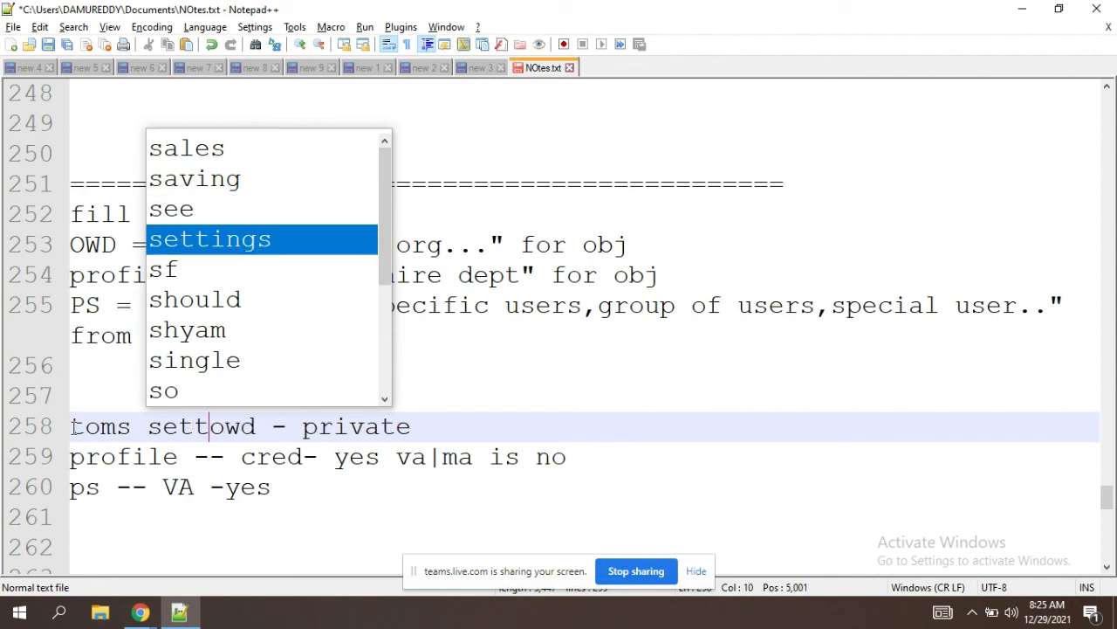
key("Right")
type("... ")
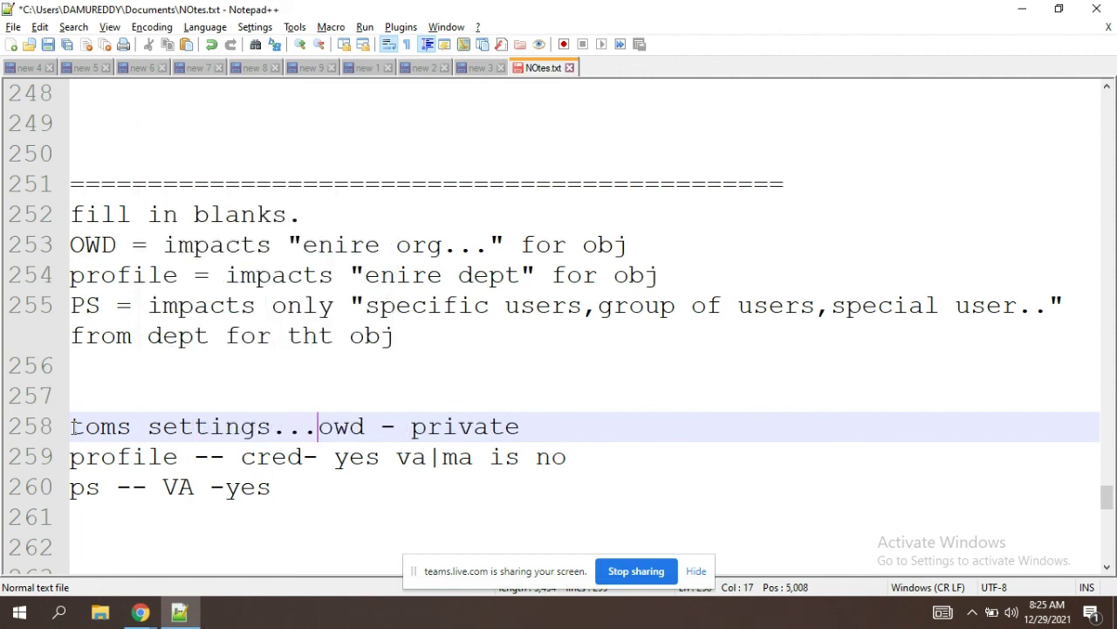
type("student")
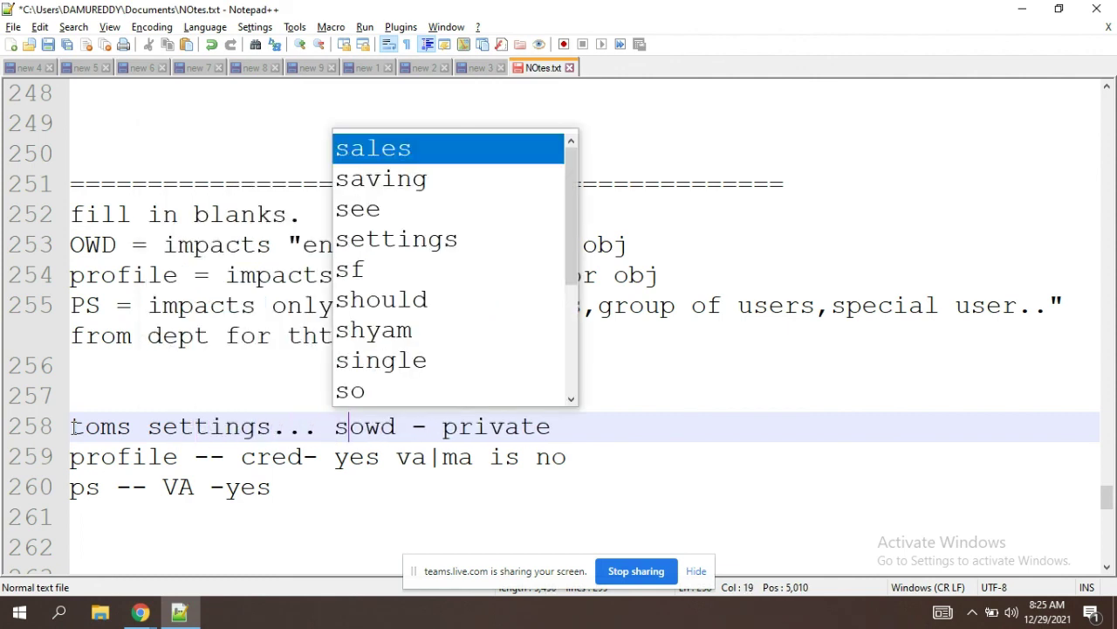
type("s..")
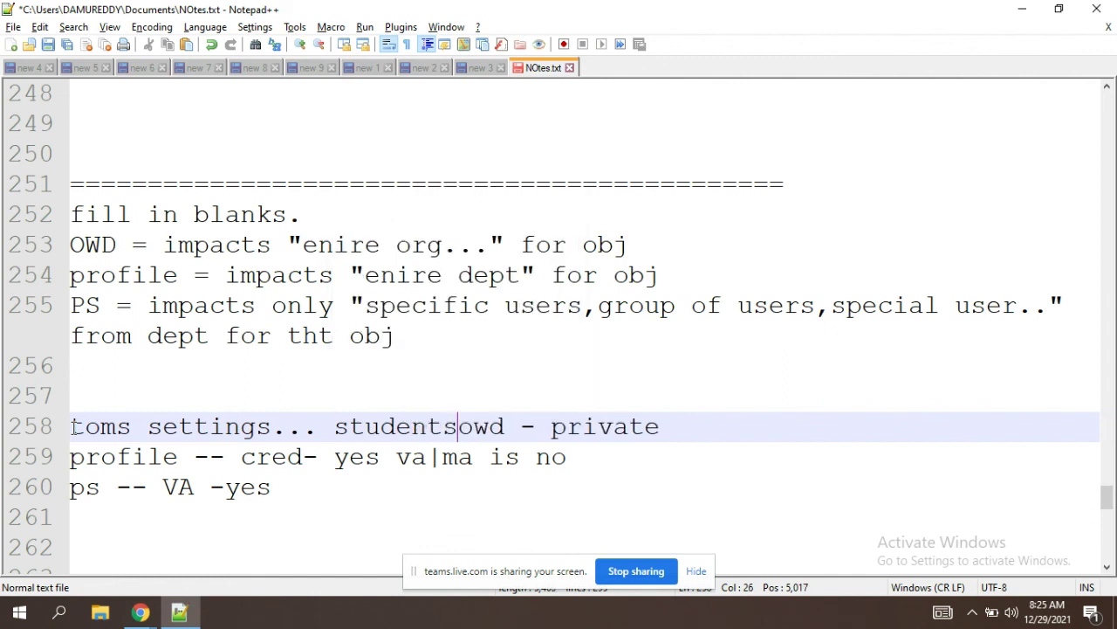
key("Return")
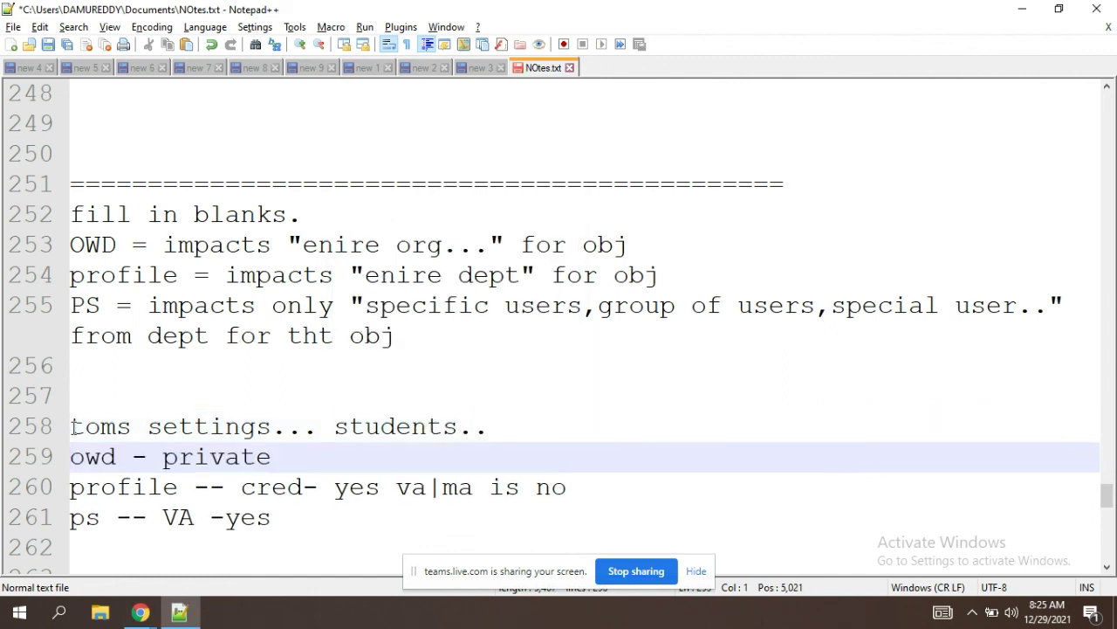
Step: Add the question 'what tom can do with others records....' below the ps line
left_click(309, 524)
key("Return")
key("Return")
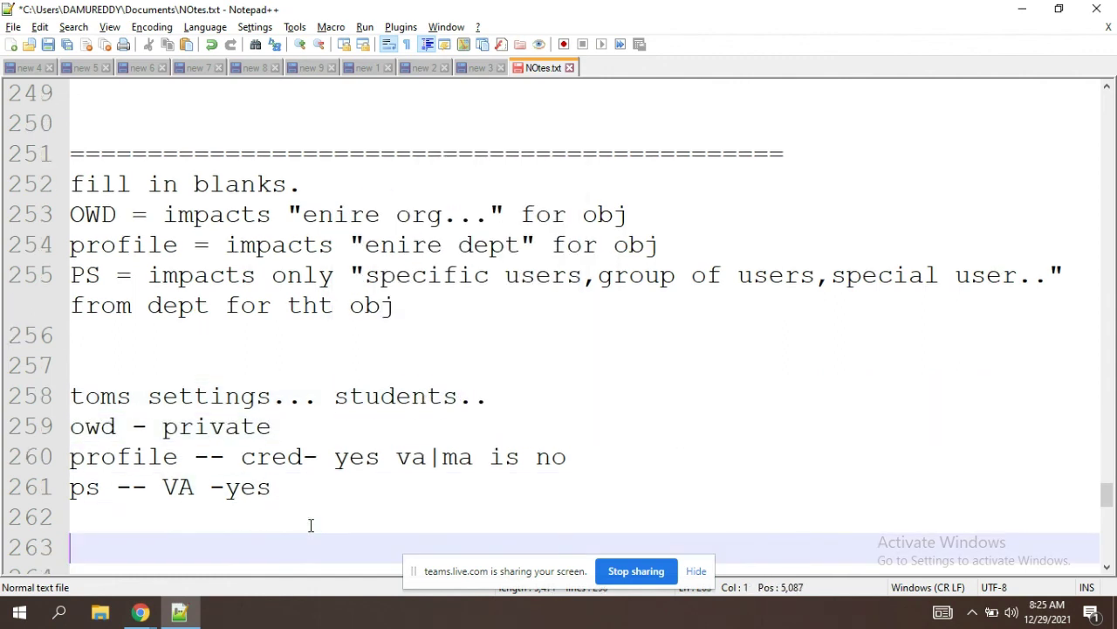
type("tom")
key("BackSpace")
key("BackSpace")
key("BackSpace")
key("BackSpace")
type("what tom ")
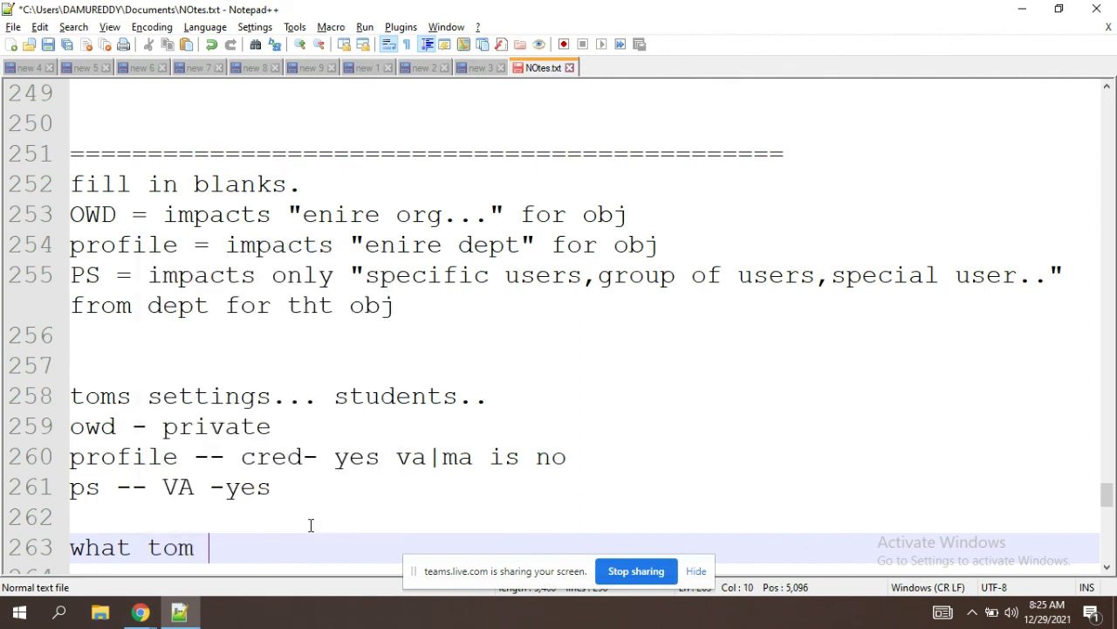
type("can do wi")
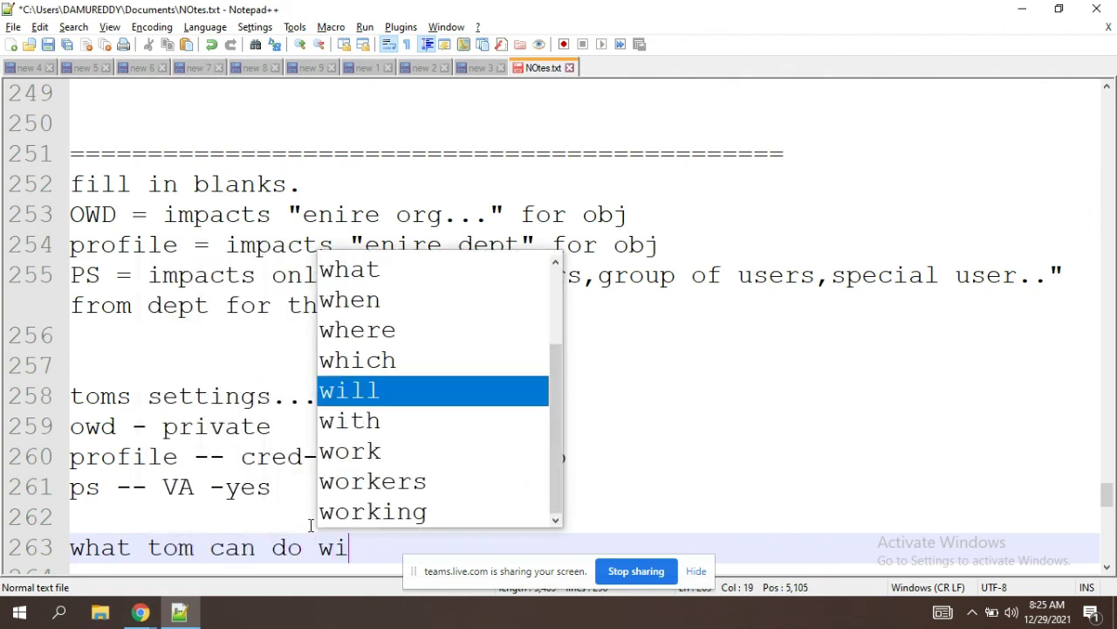
type("th others ")
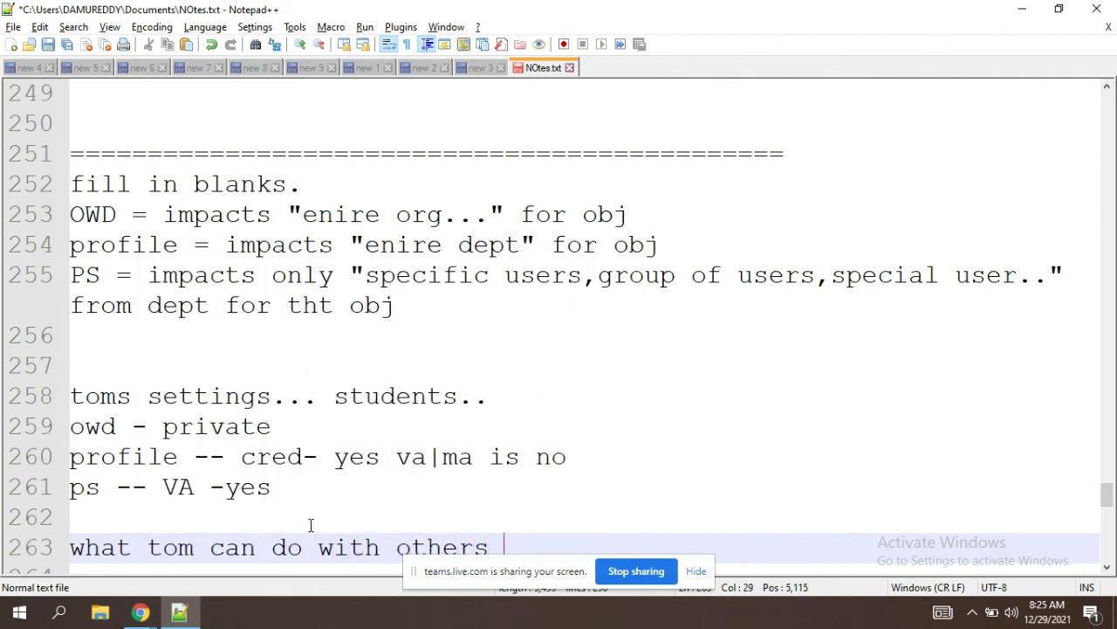
type("records...")
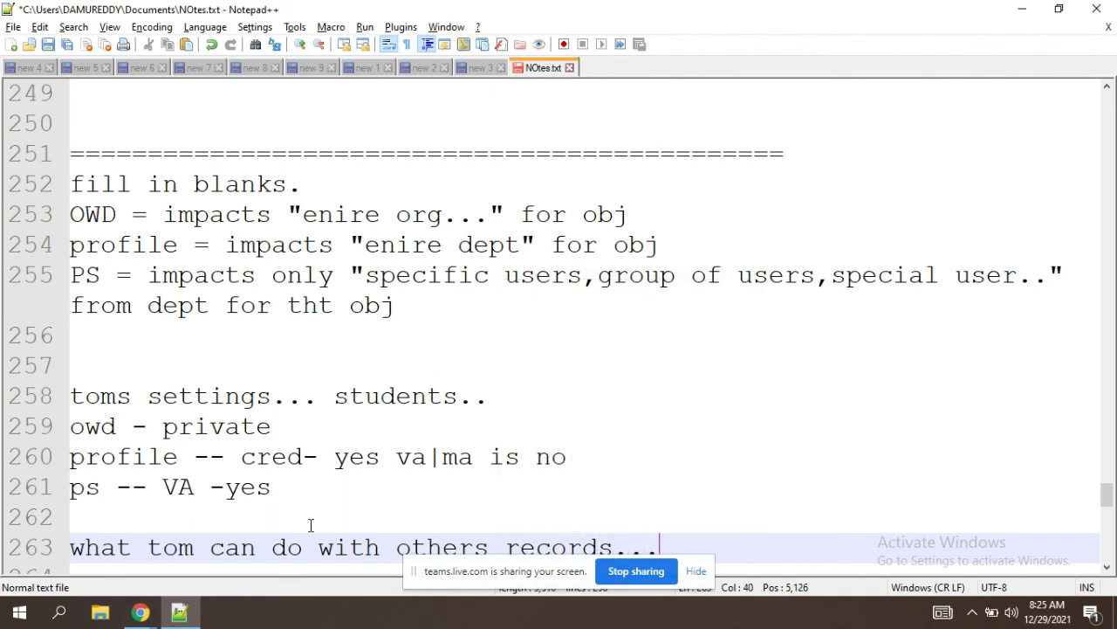
key("Return")
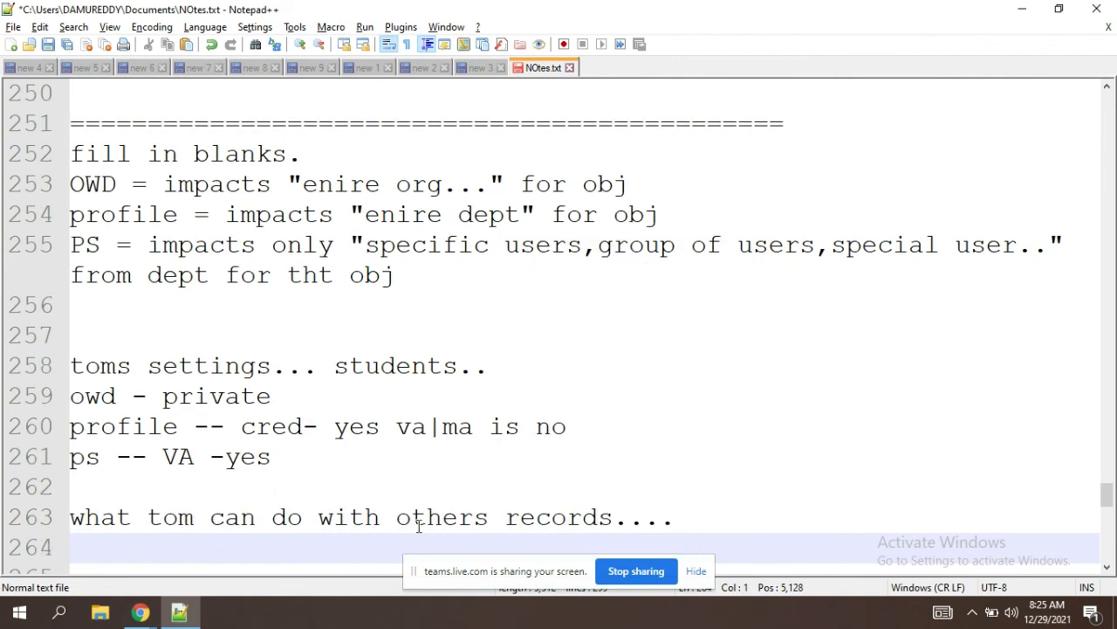
left_click(696, 571)
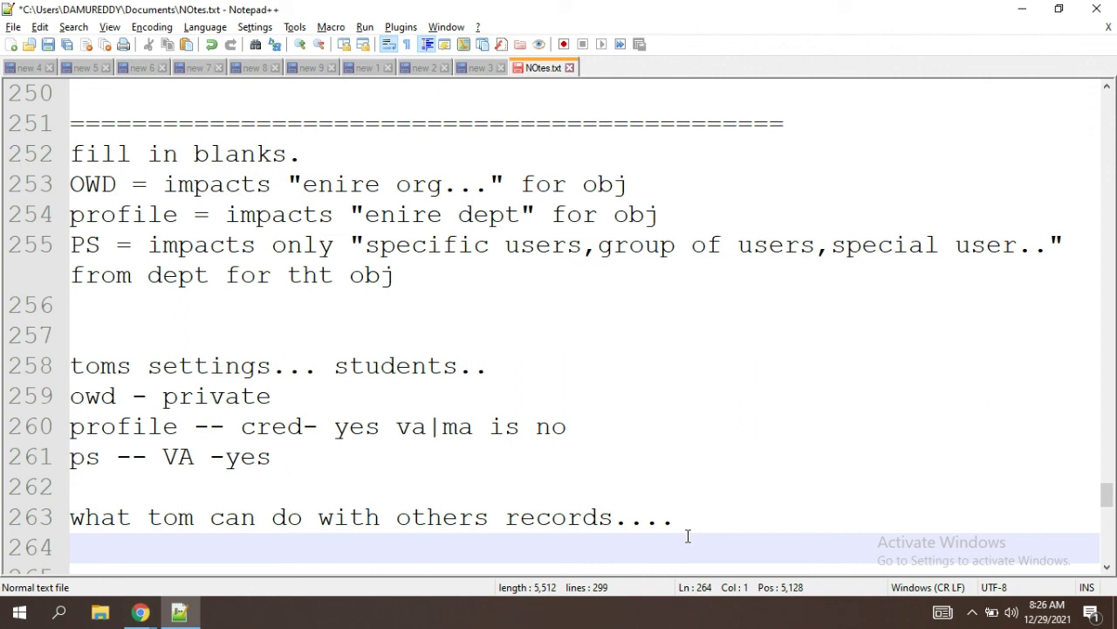
Step: Type 'seee all data in org' on line 264 and highlight toms, ps and profile
type("see")
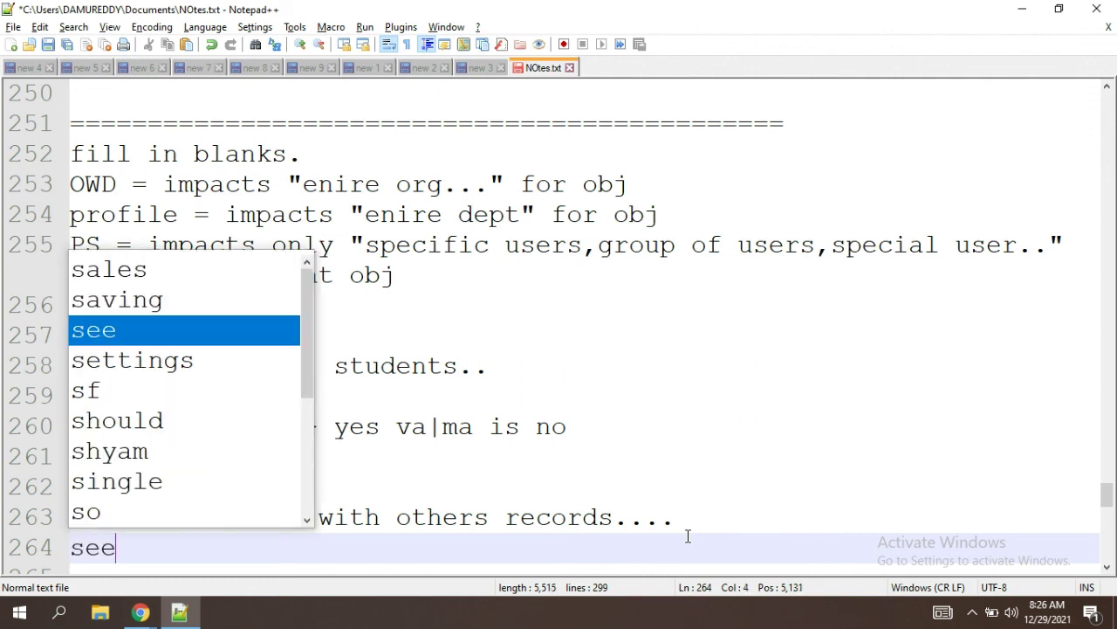
type("e all")
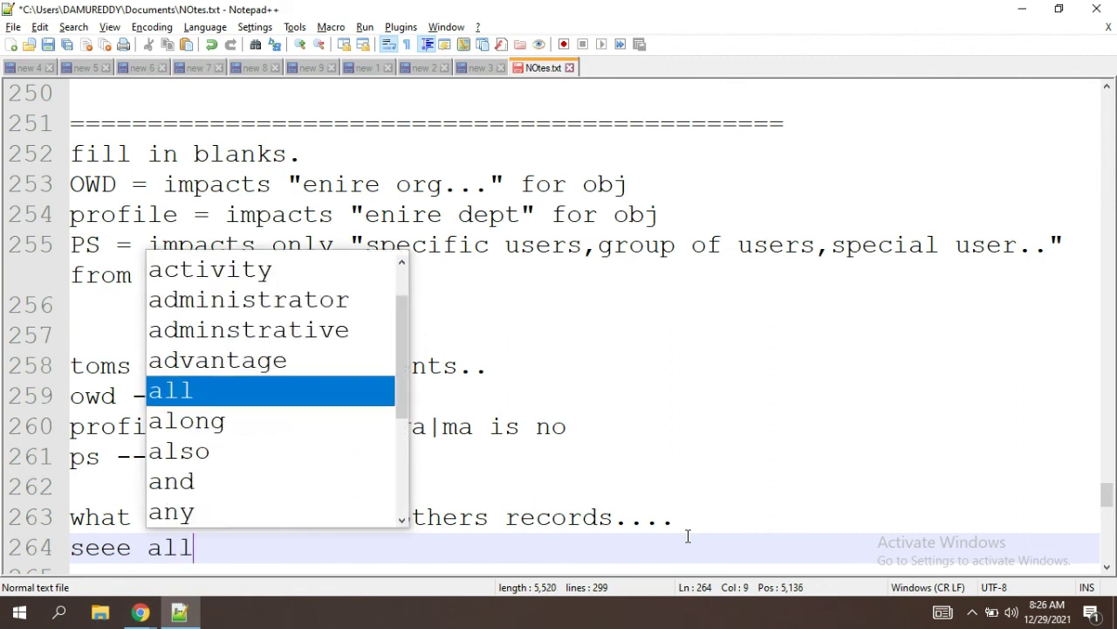
type(" data in o")
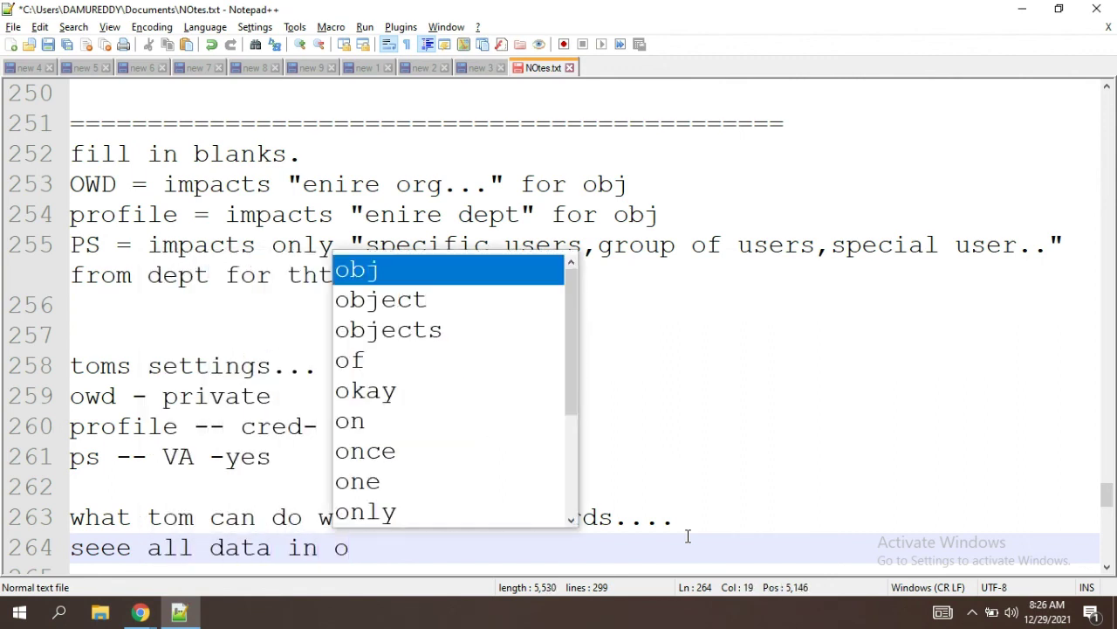
type("rg")
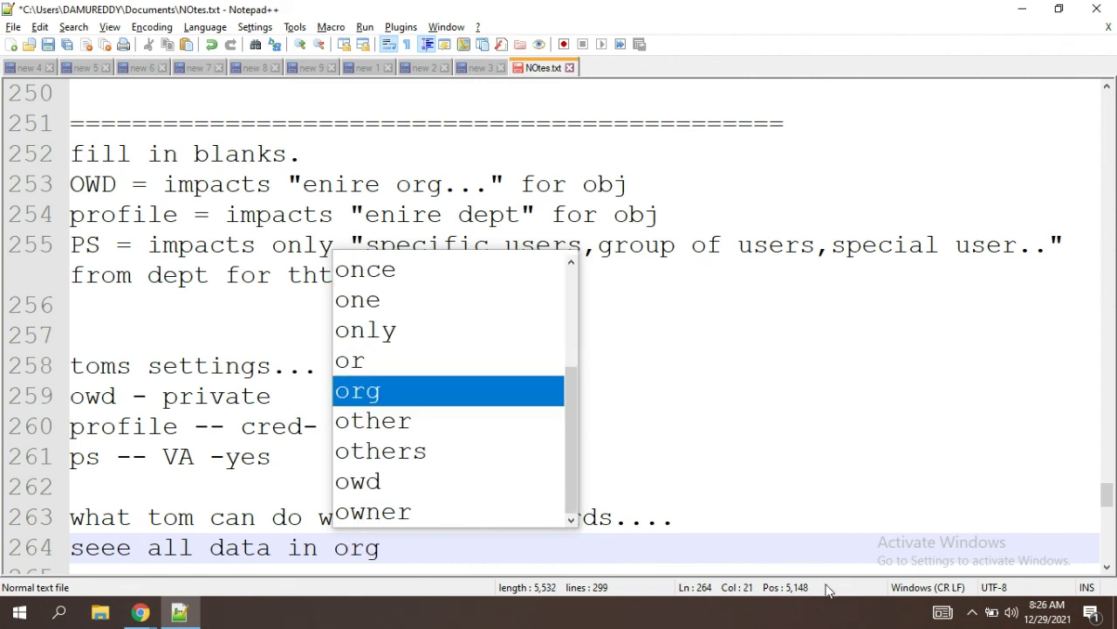
left_click(442, 544)
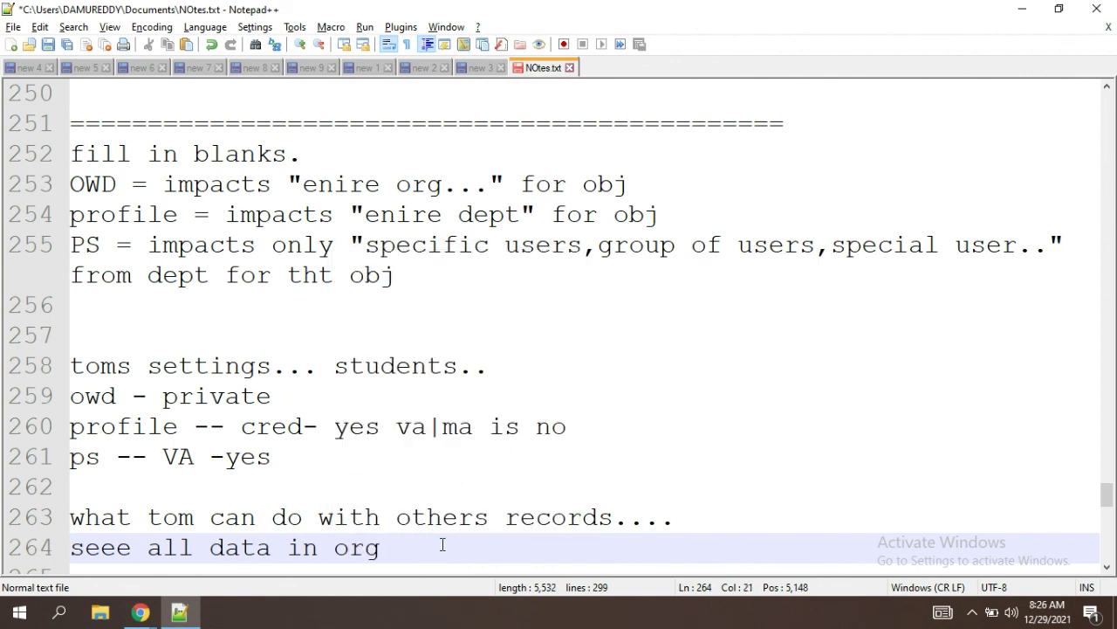
left_click(286, 453)
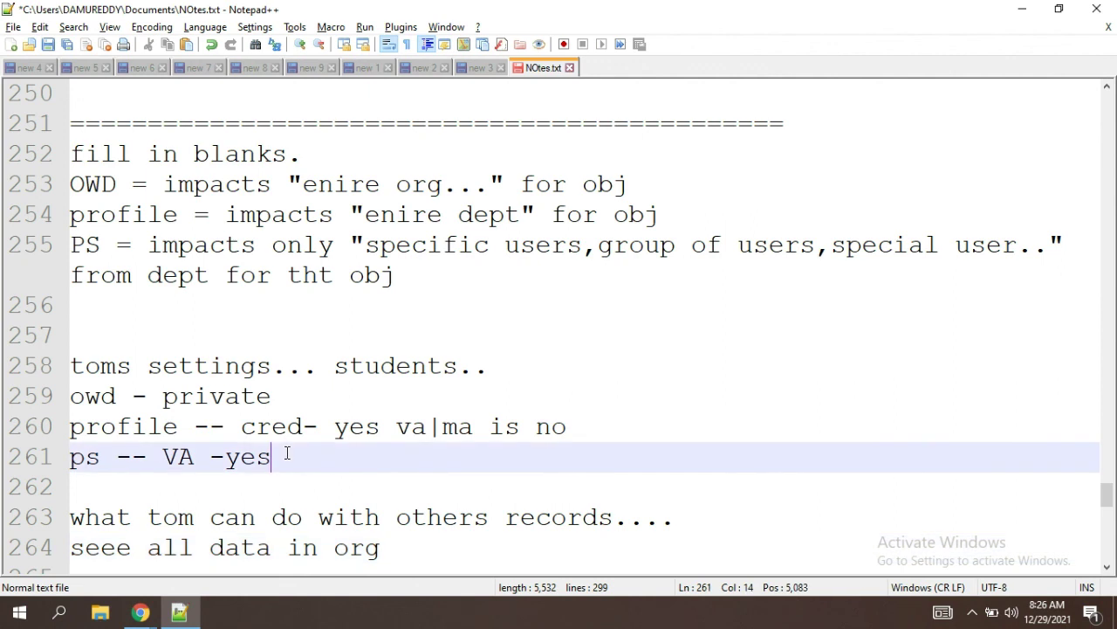
double_click(84, 374)
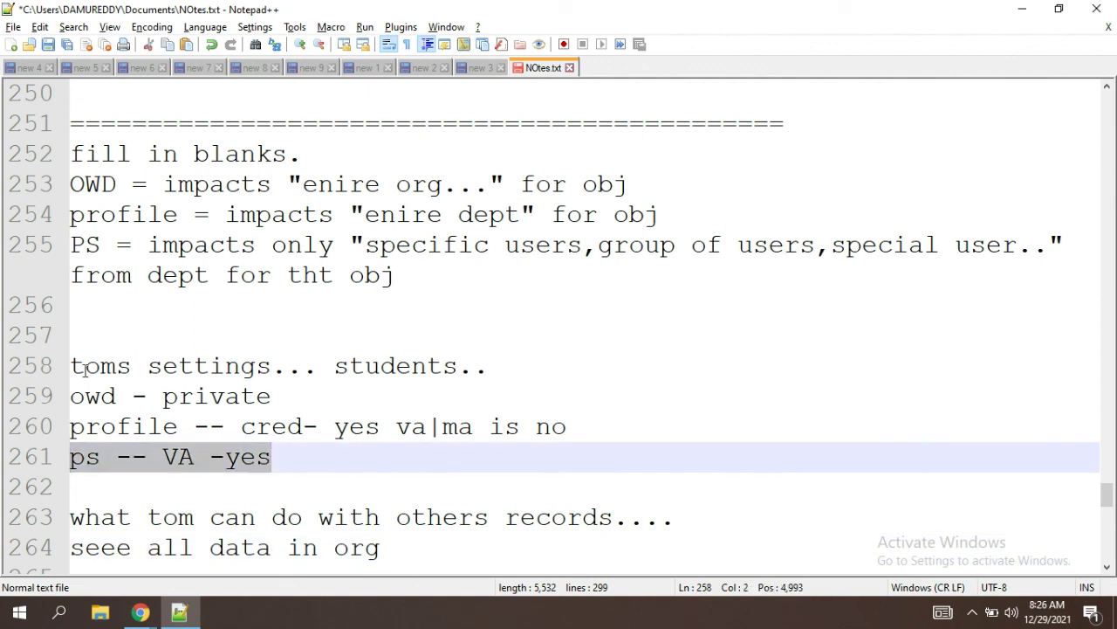
double_click(85, 459)
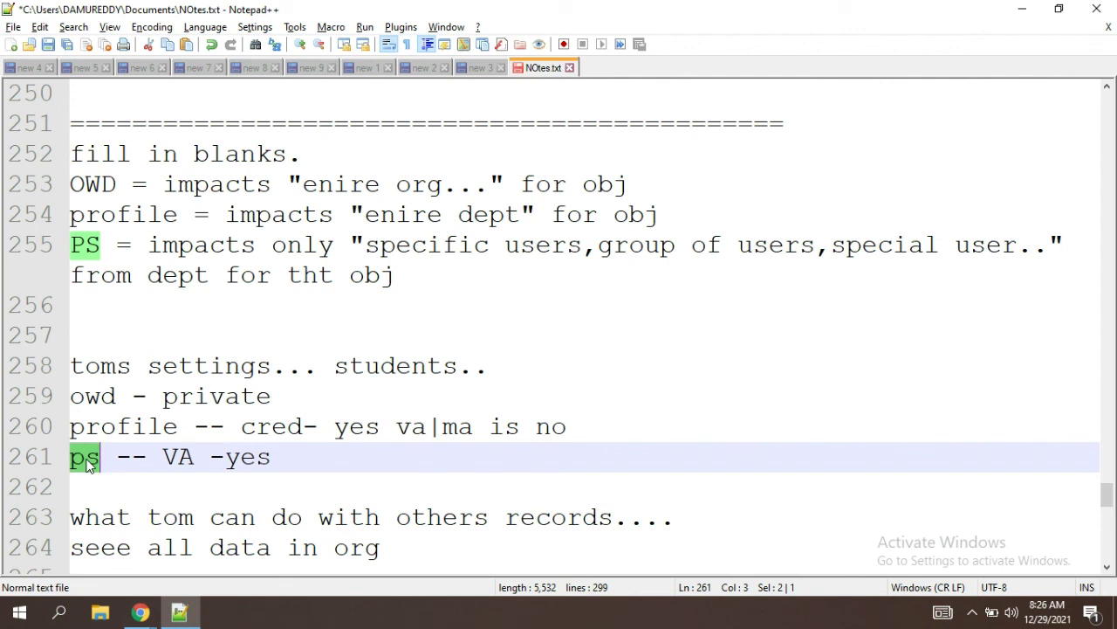
double_click(164, 425)
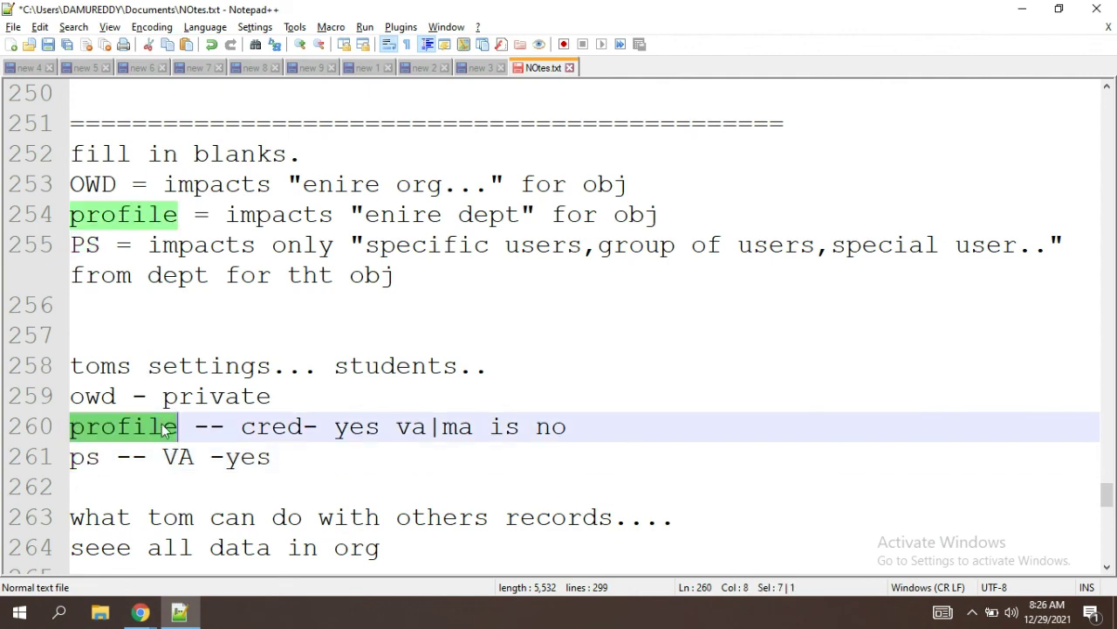
Step: Try ',ram' after 'toms', remove it again, and highlight Tom's scenario on lines 258–264
left_click(139, 378)
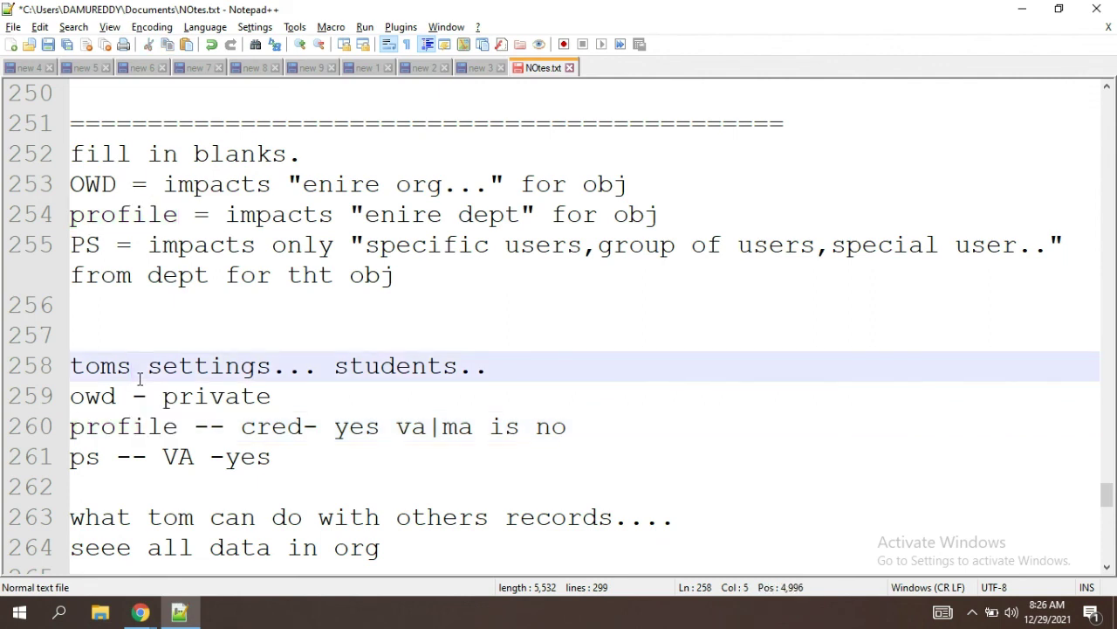
type(",ra s")
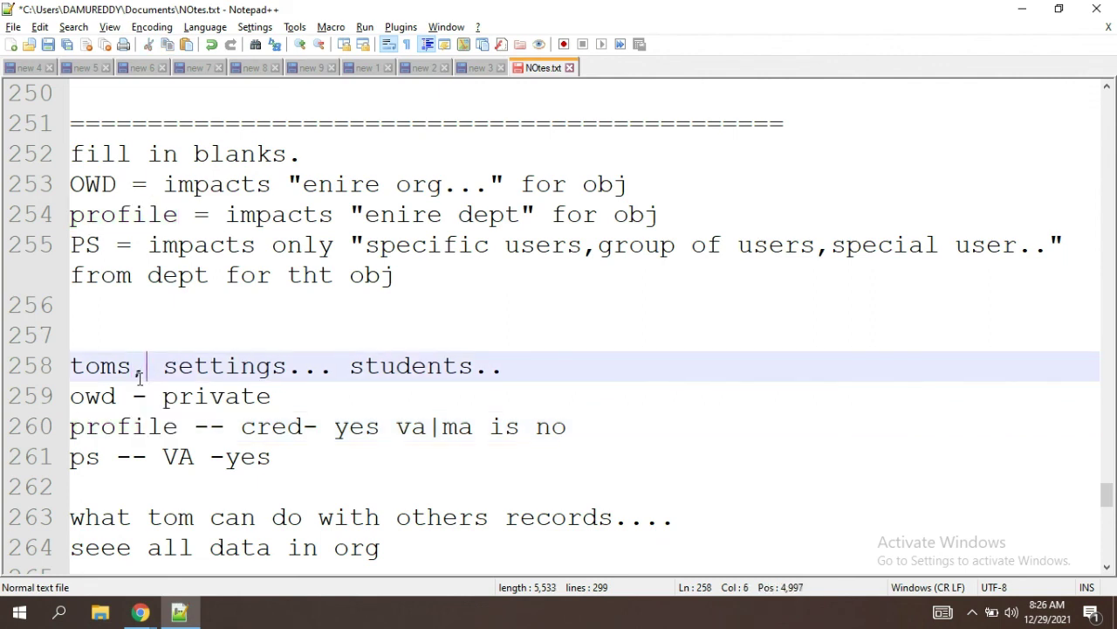
type("e")
key("BackSpace")
type("ra")
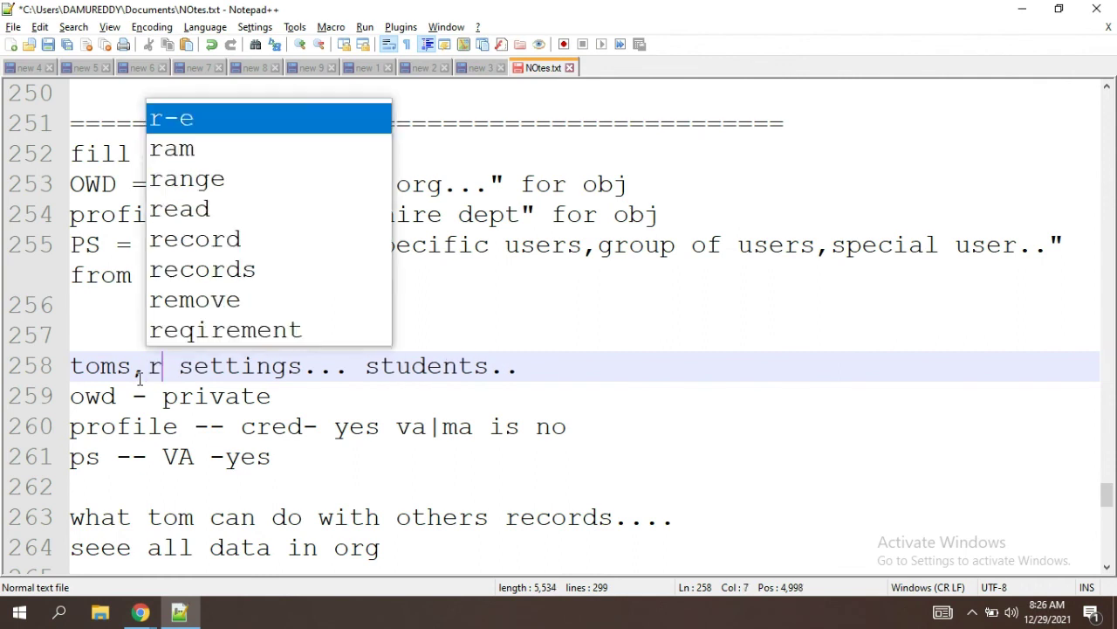
type("m")
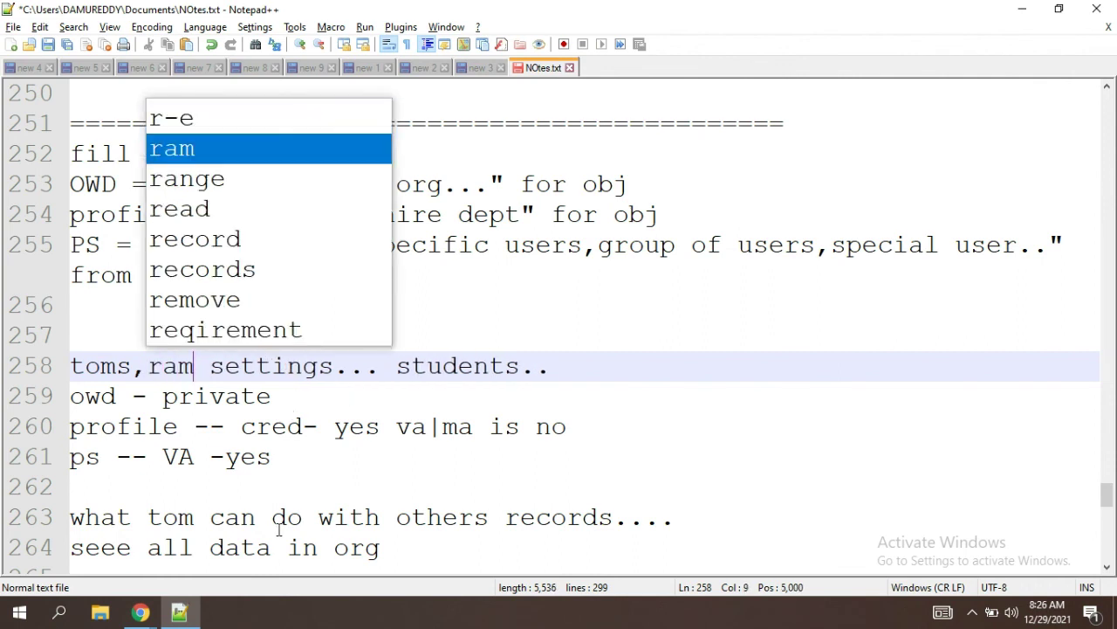
left_click(319, 536)
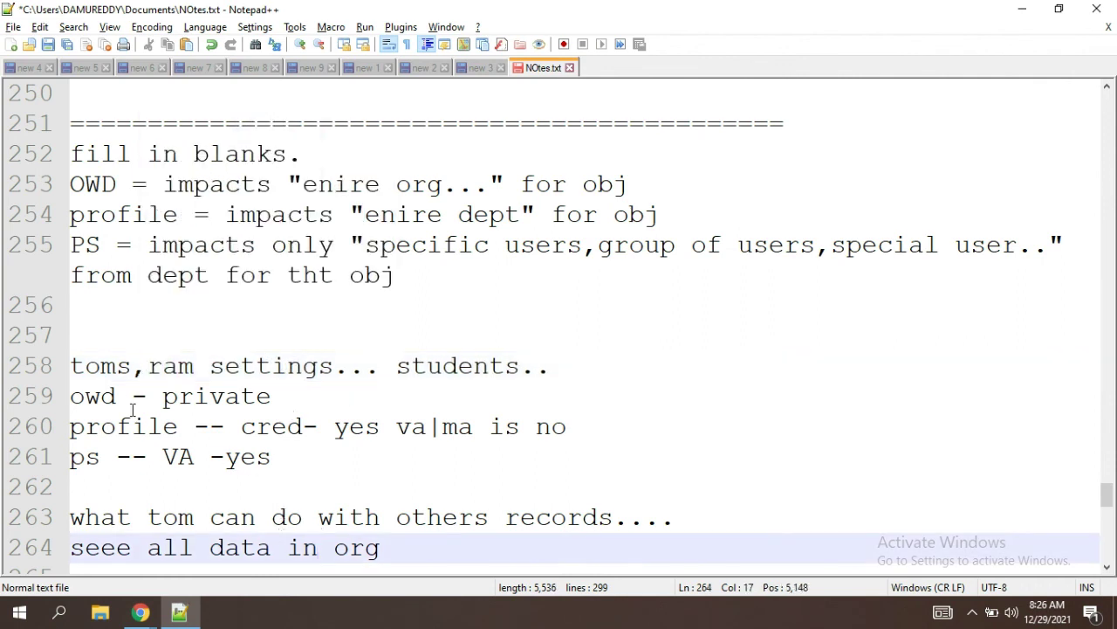
double_click(122, 375)
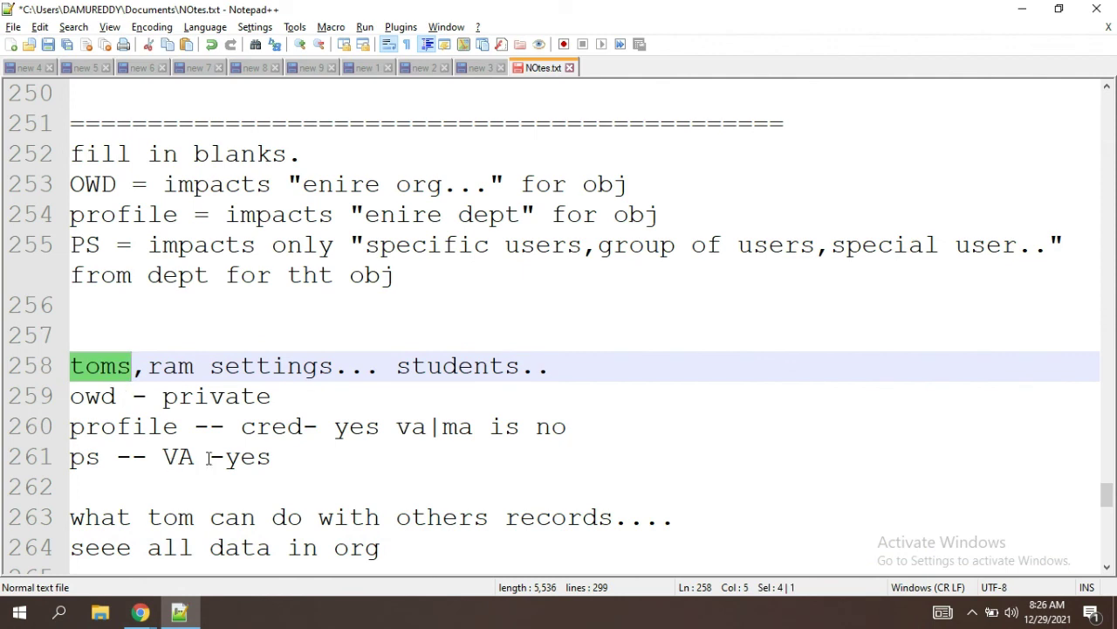
left_click_drag(281, 452, 59, 470)
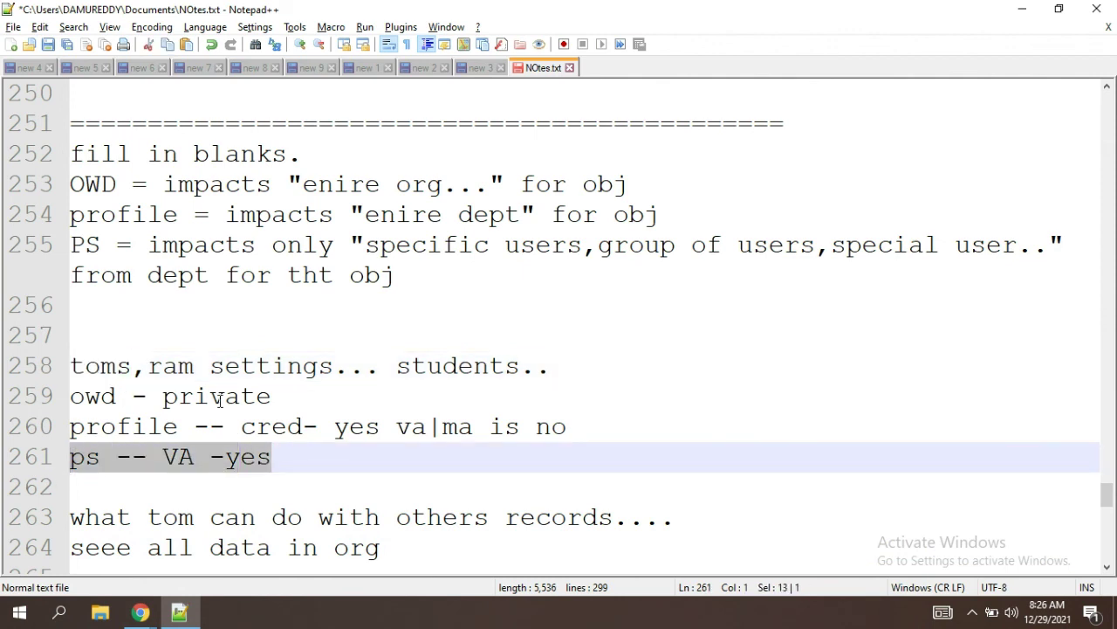
double_click(179, 368)
key("BackSpace")
key("BackSpace")
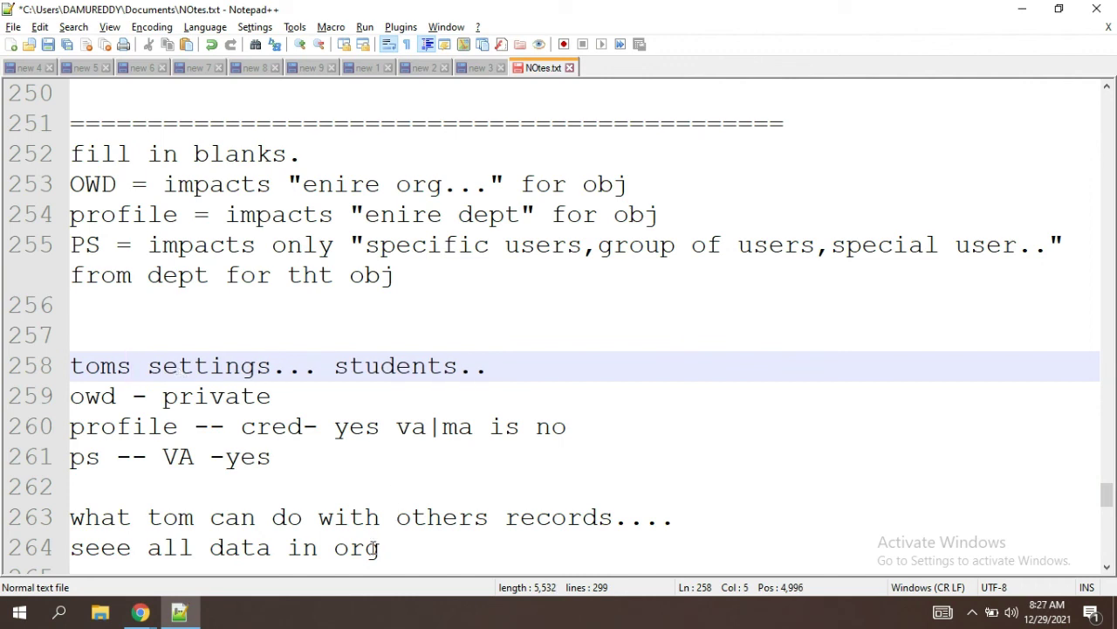
left_click_drag(380, 547, 70, 369)
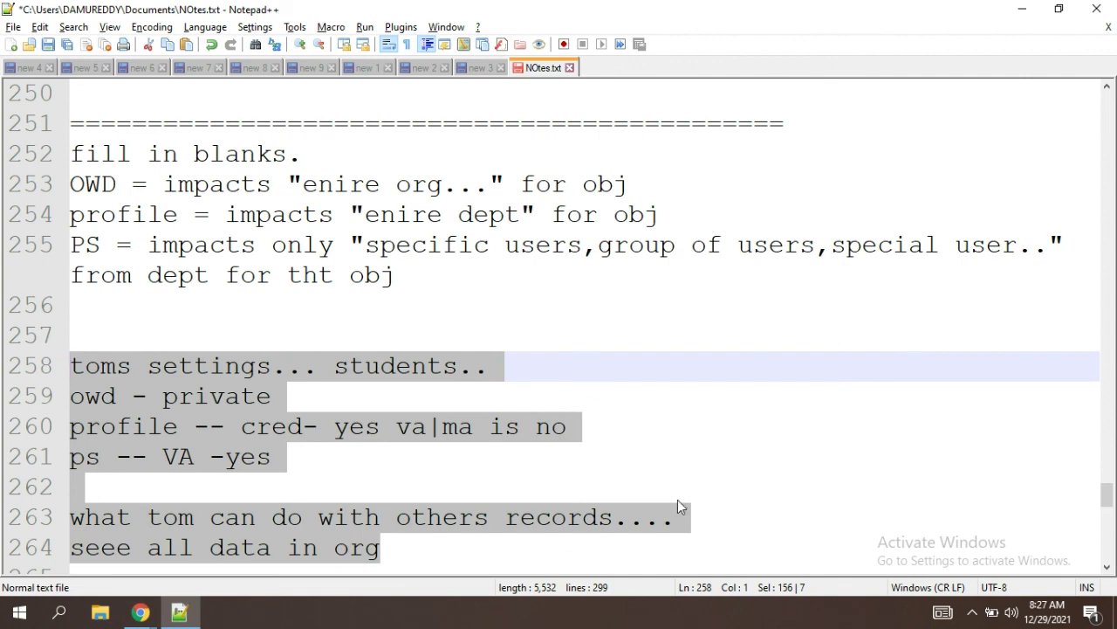
left_click(677, 500)
Step: Below the Tom notes, type 'owd, profile , permissions.' with 'sharing rules,role...' on the next line
key("Down")
key("Down")
key("Down")
key("Down")
key("Down")
key("Down")
key("Down")
key("Down")
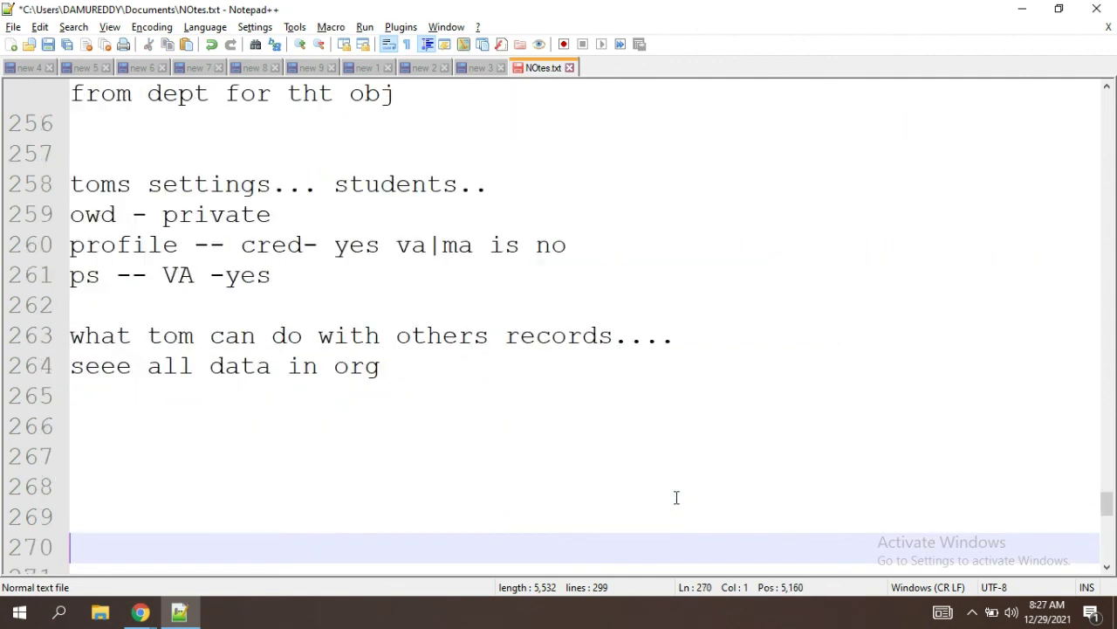
key("Down")
key("Down")
key("Down")
key("Down")
type("o")
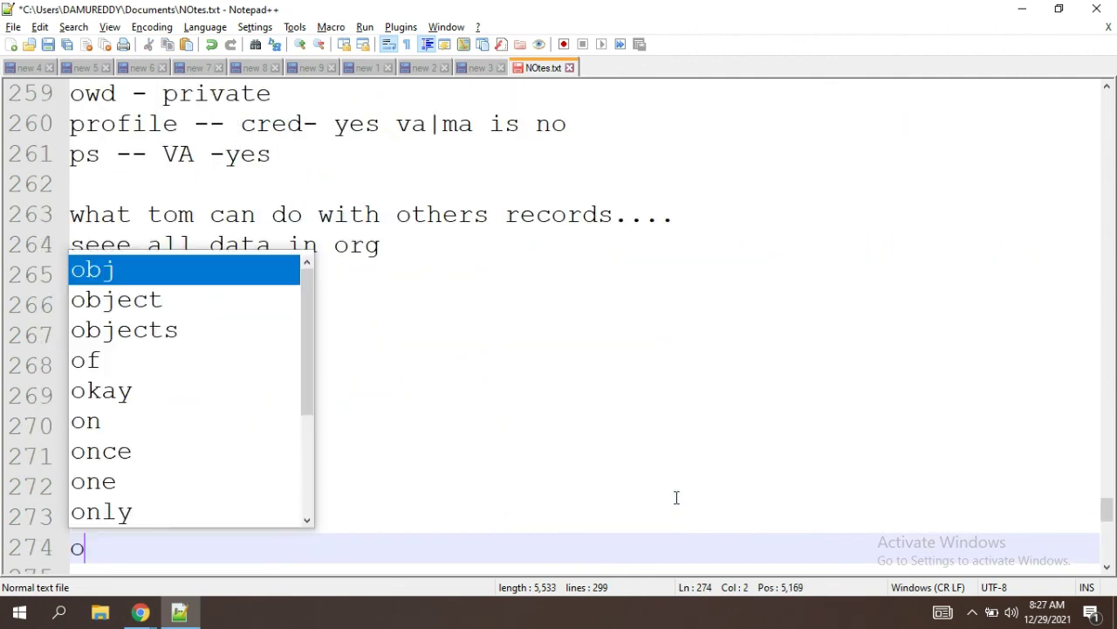
type("wd, ")
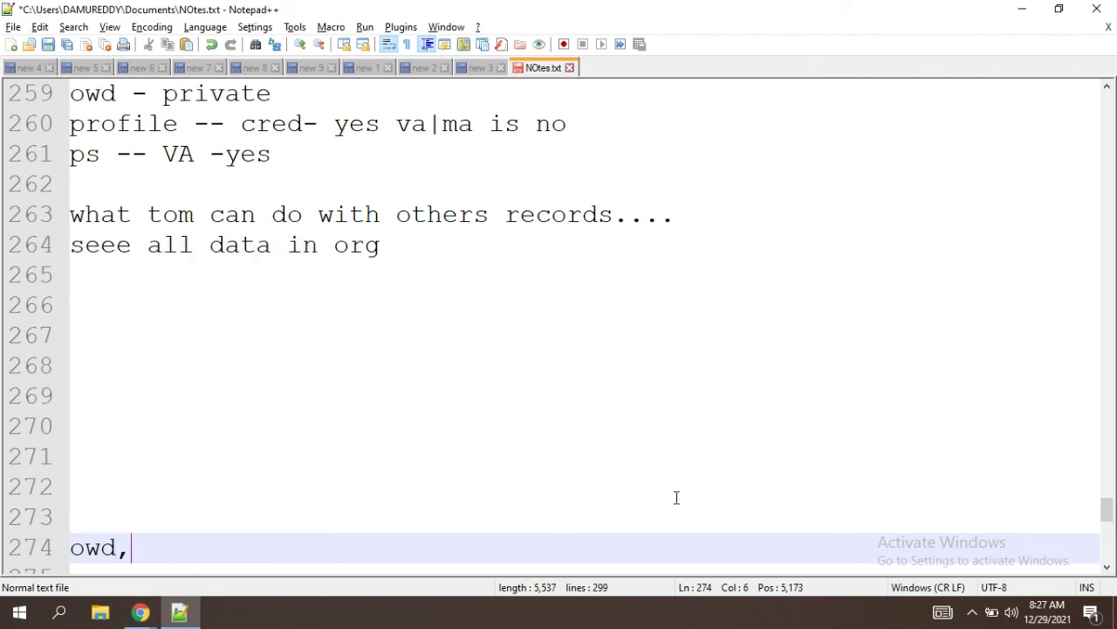
type("profil")
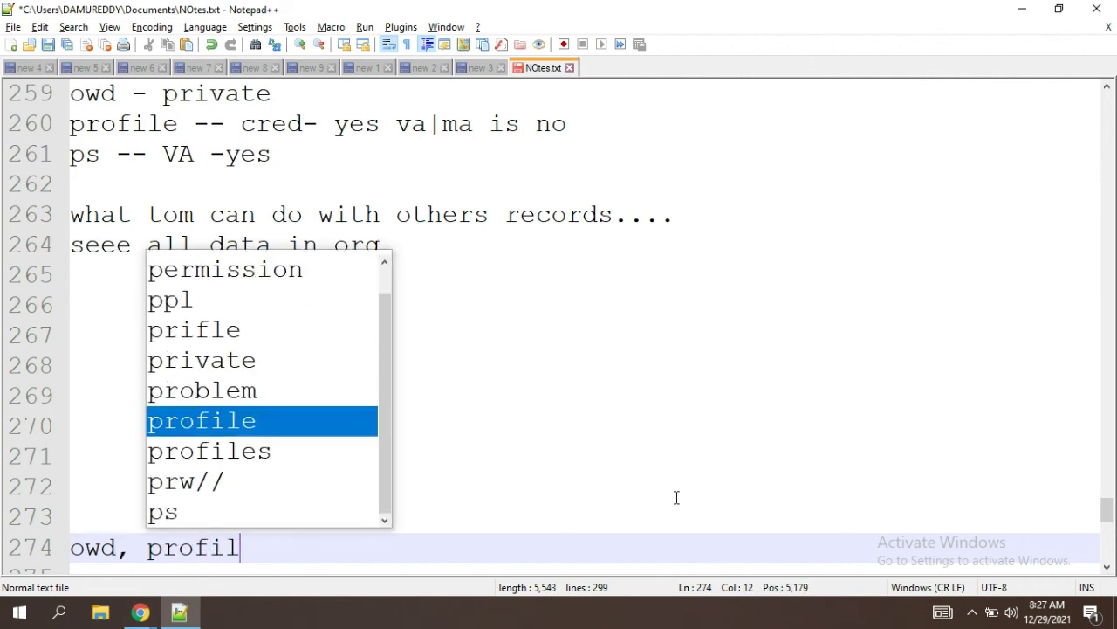
type("e , permissions")
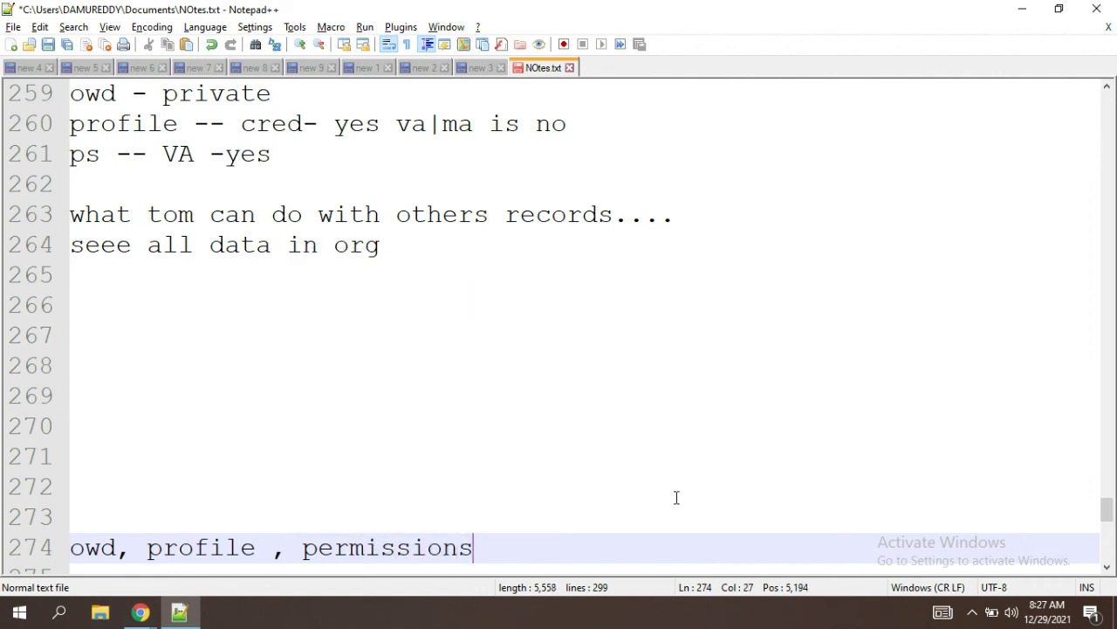
type(".")
key("Return")
key("Return")
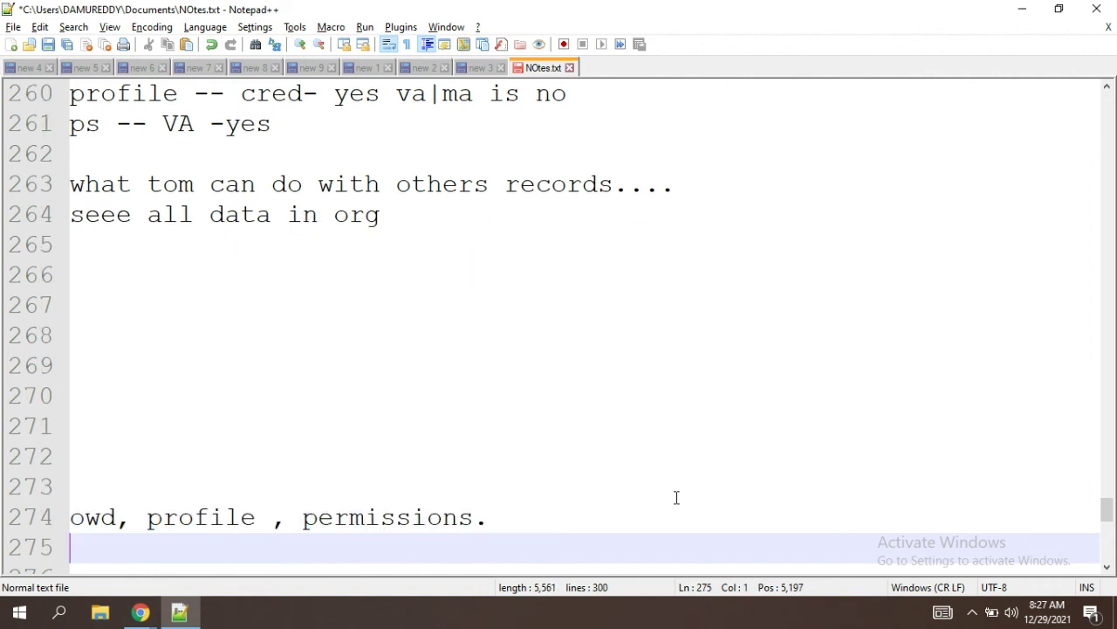
type("shari")
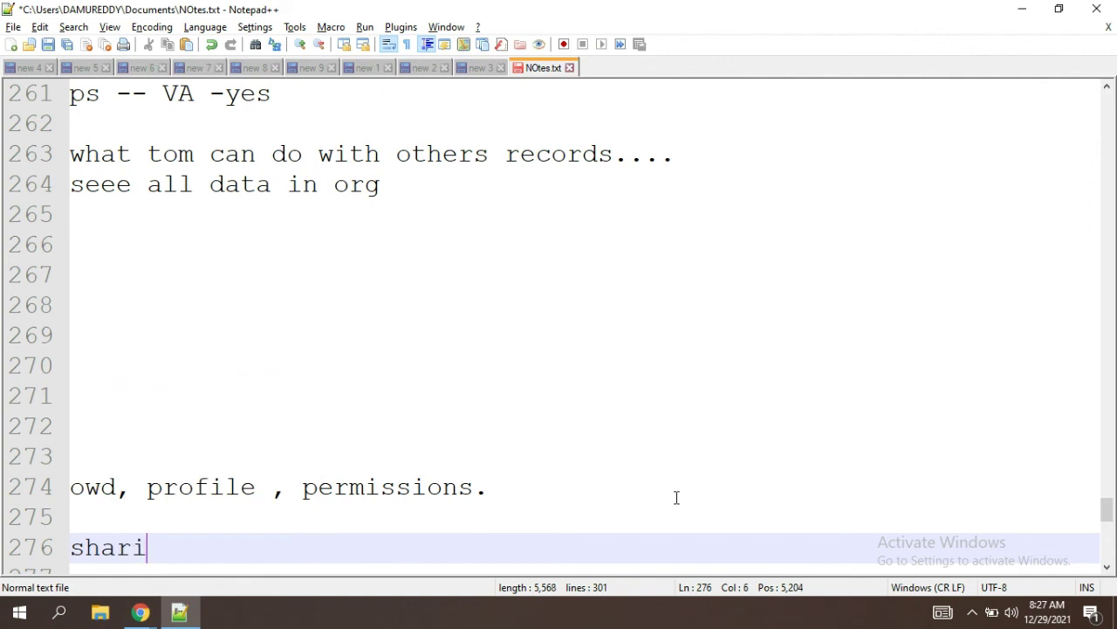
type("ng s")
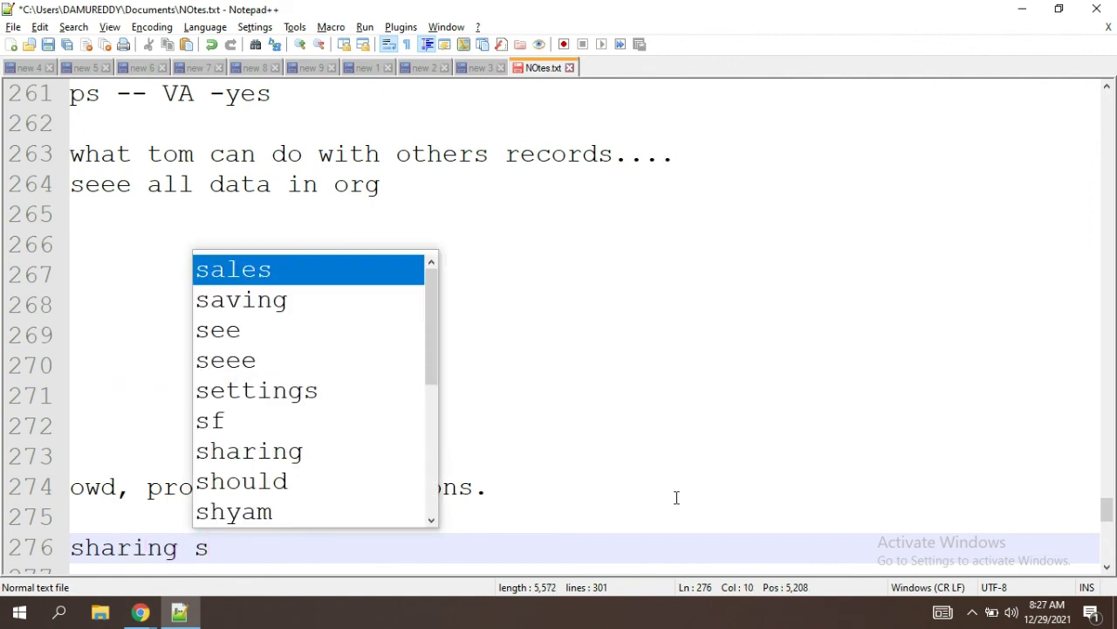
key("BackSpace")
type("rules")
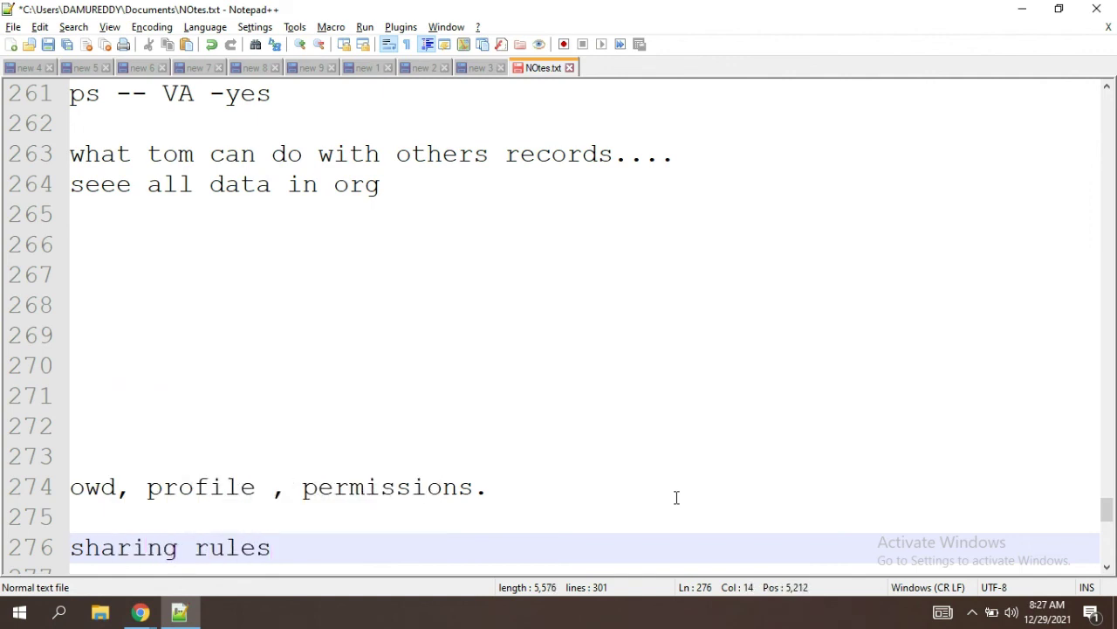
type(",role...")
Step: Highlight the 'owd, profile , permissions.' and 'sharing rules,role...' lines, separately and then together
left_click_drag(400, 557, 74, 578)
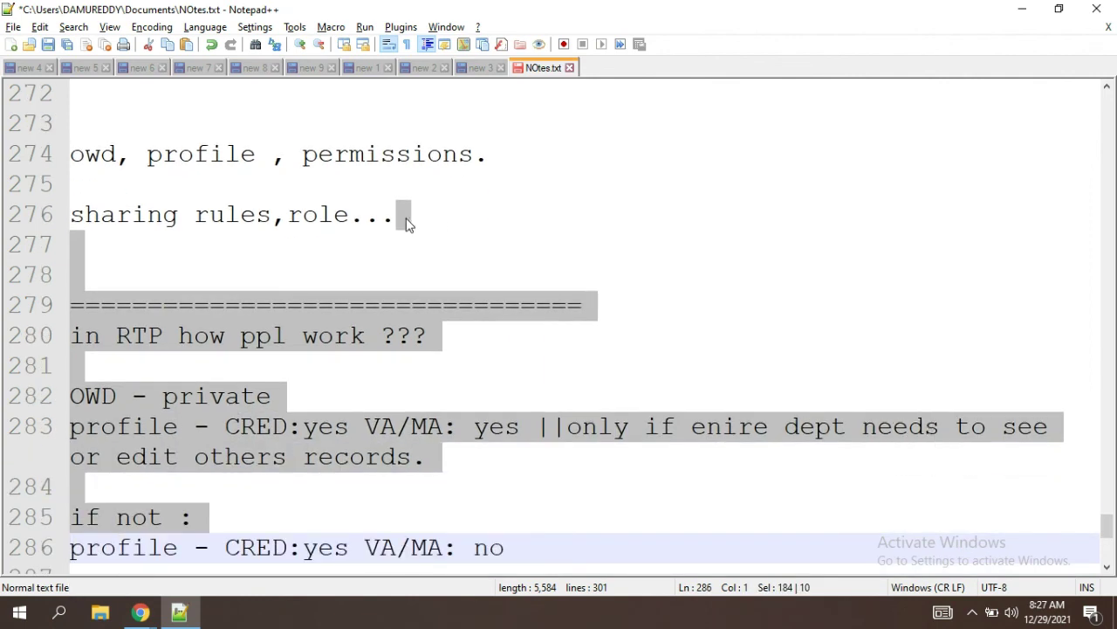
left_click_drag(77, 158, 525, 177)
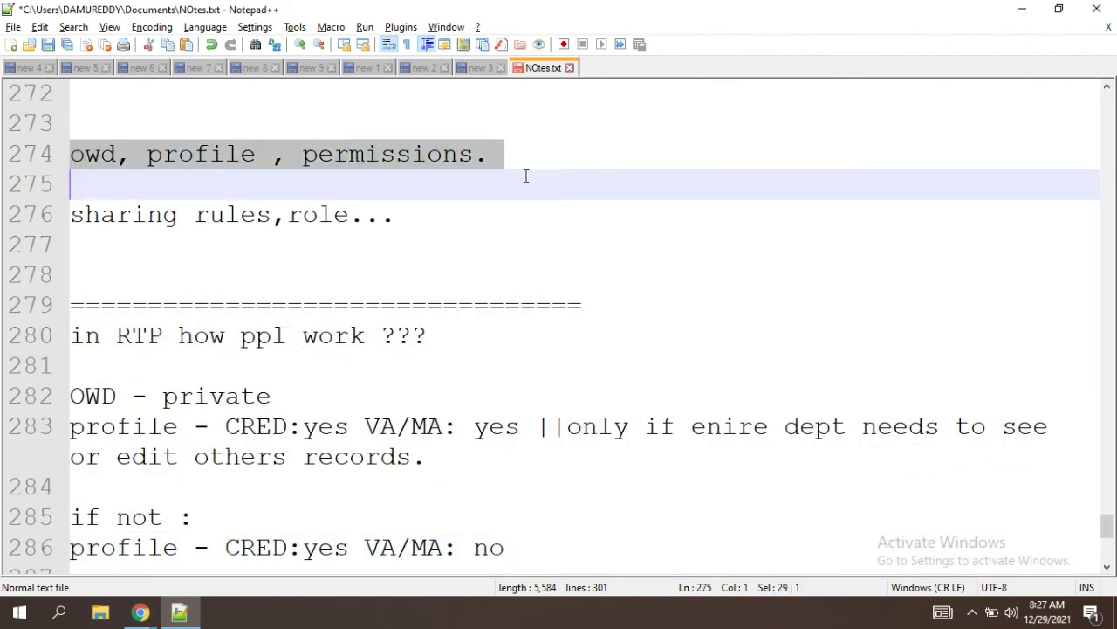
left_click(447, 214)
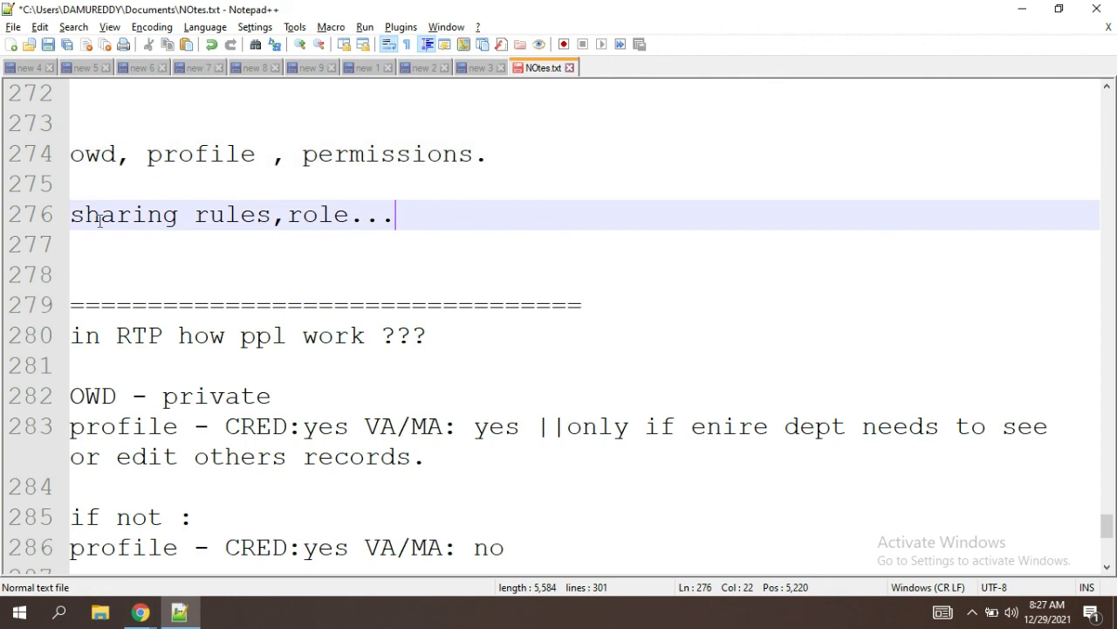
left_click_drag(420, 223, 52, 218)
left_click(417, 228)
left_click_drag(72, 142, 477, 237)
left_click(590, 124)
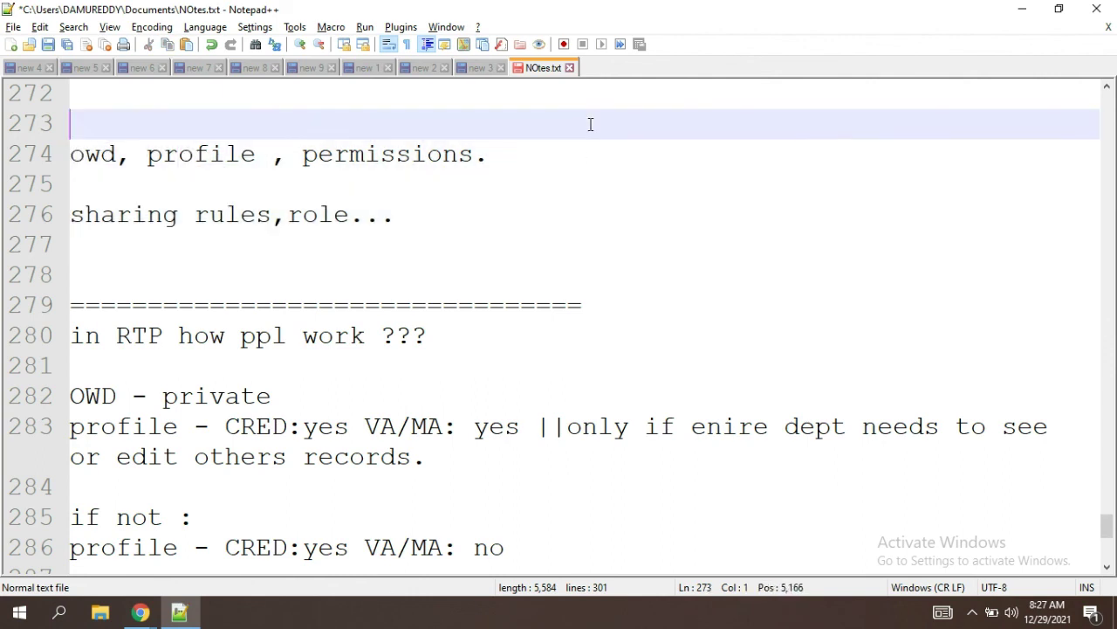
Step: Insert 'record level access..' before the sharing rules line and 'object ...' above the owd line
left_click(77, 213)
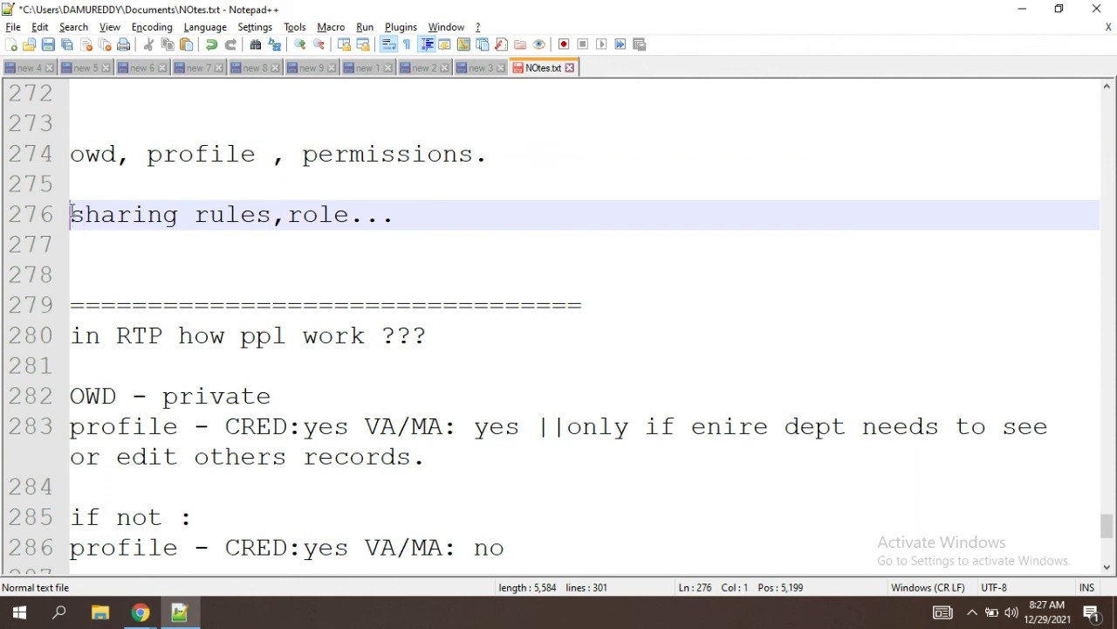
type("record ")
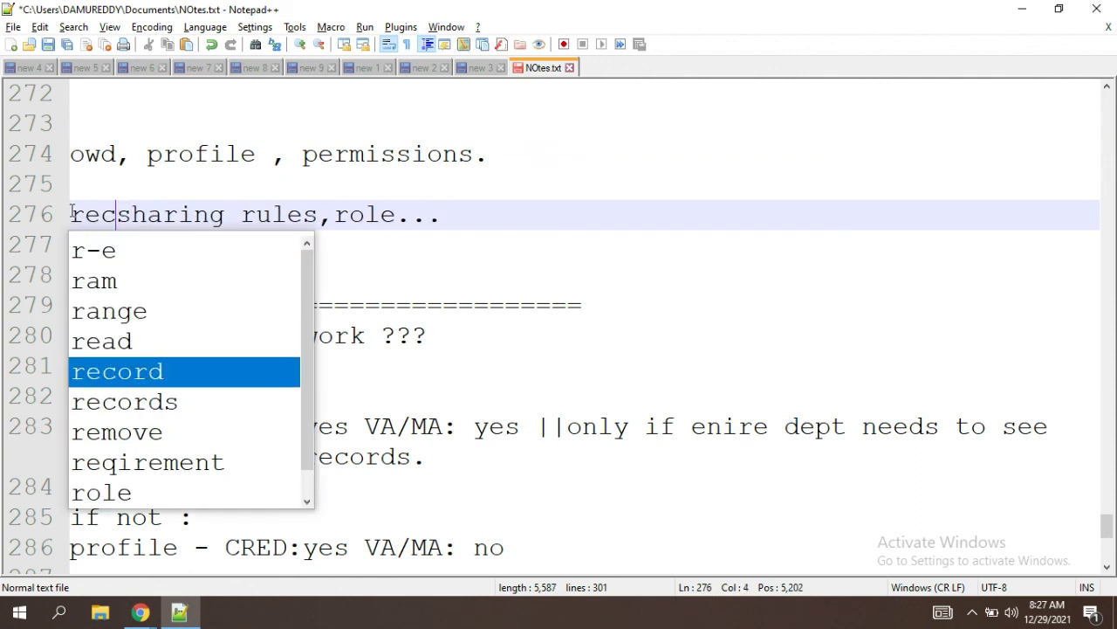
type("level acc")
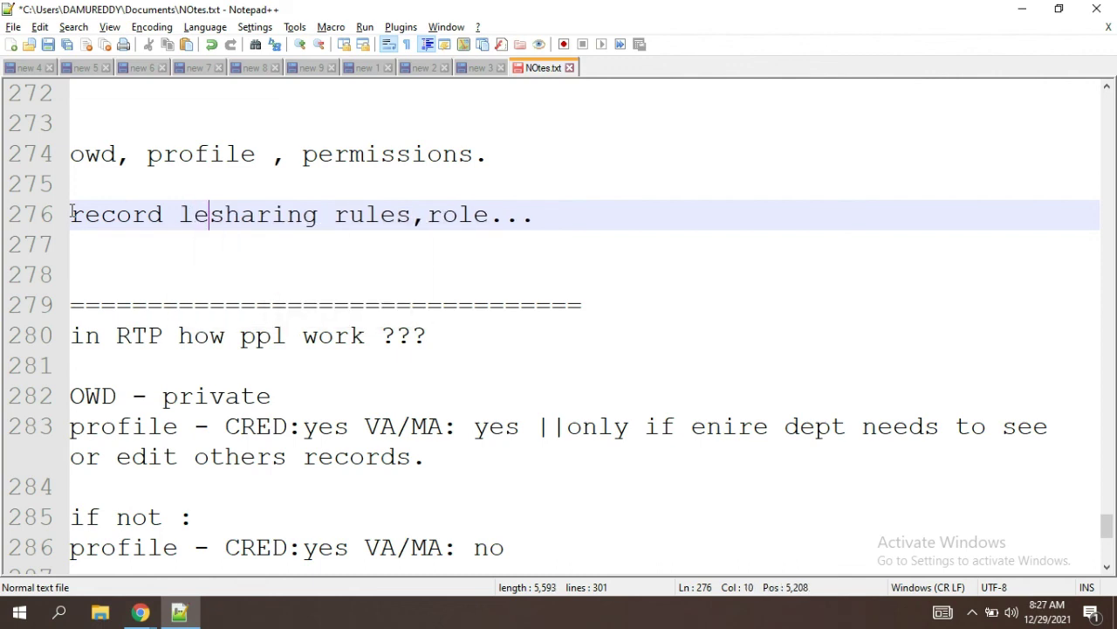
type("ess")
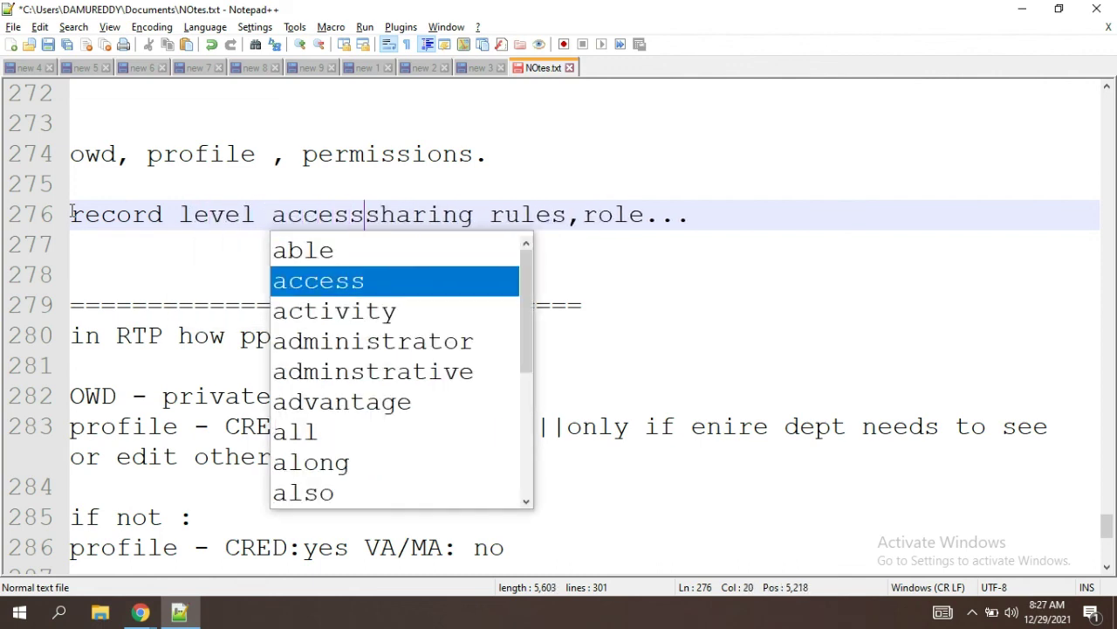
type("..")
key("Return")
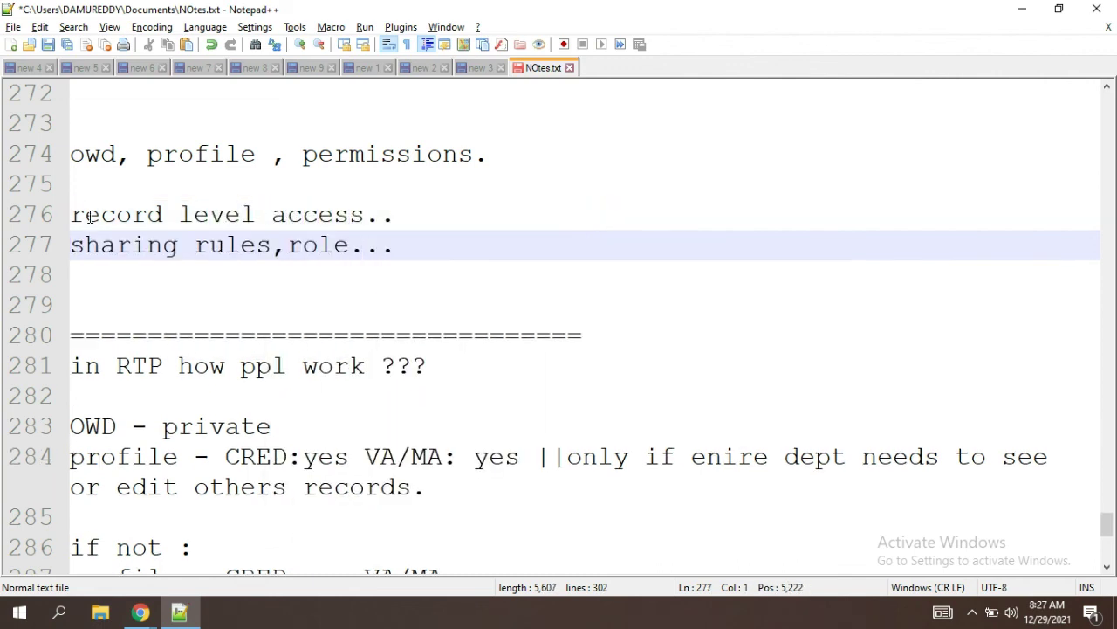
left_click(390, 256)
left_click(110, 135)
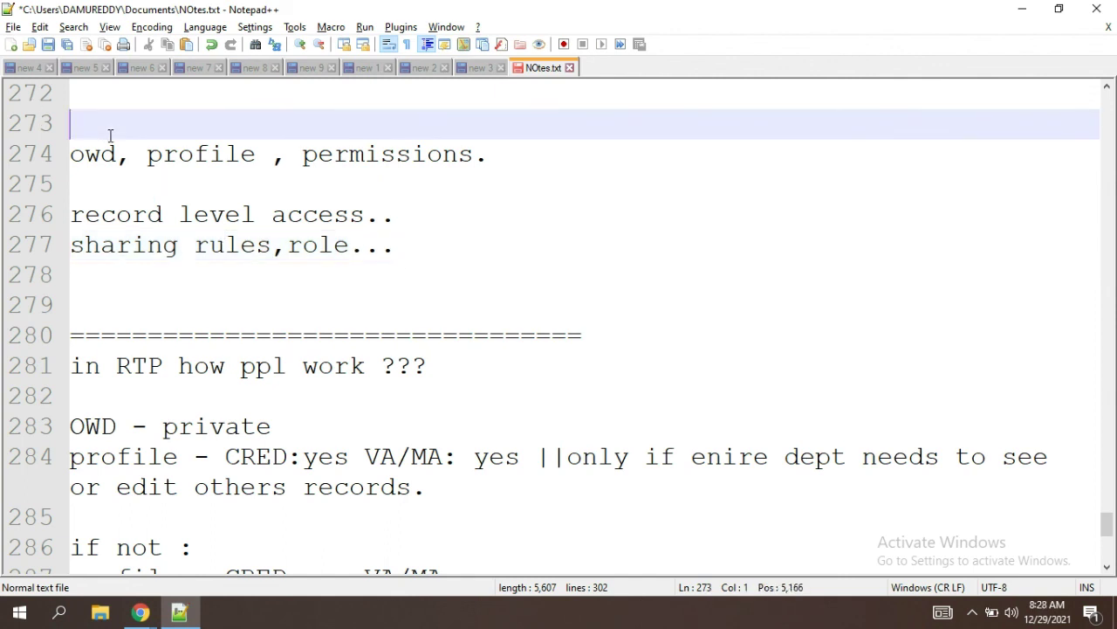
type("object ")
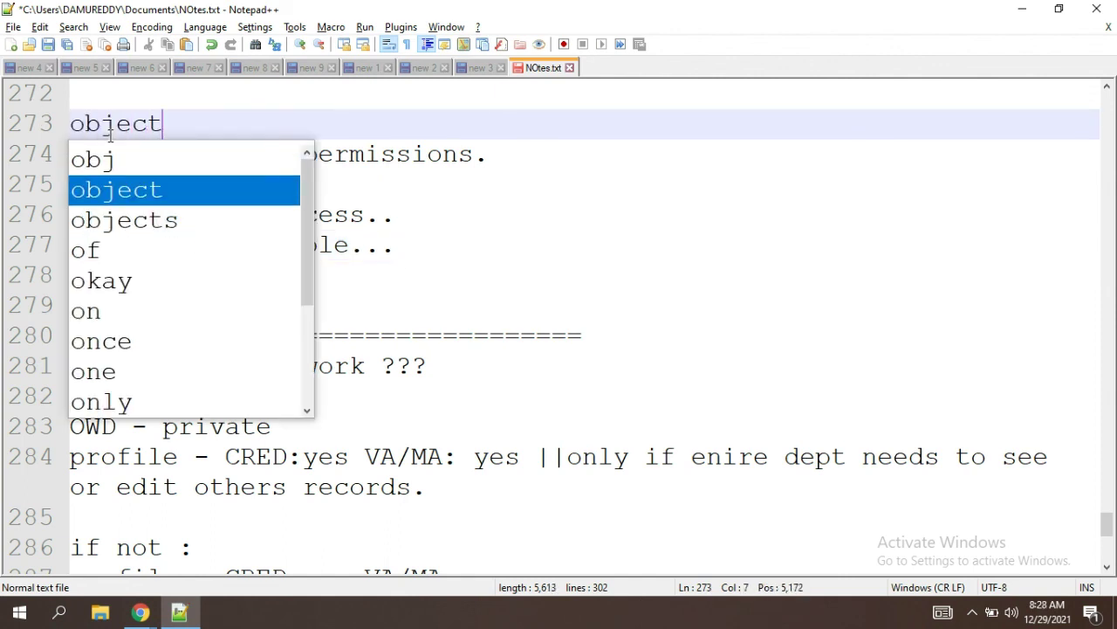
type("...")
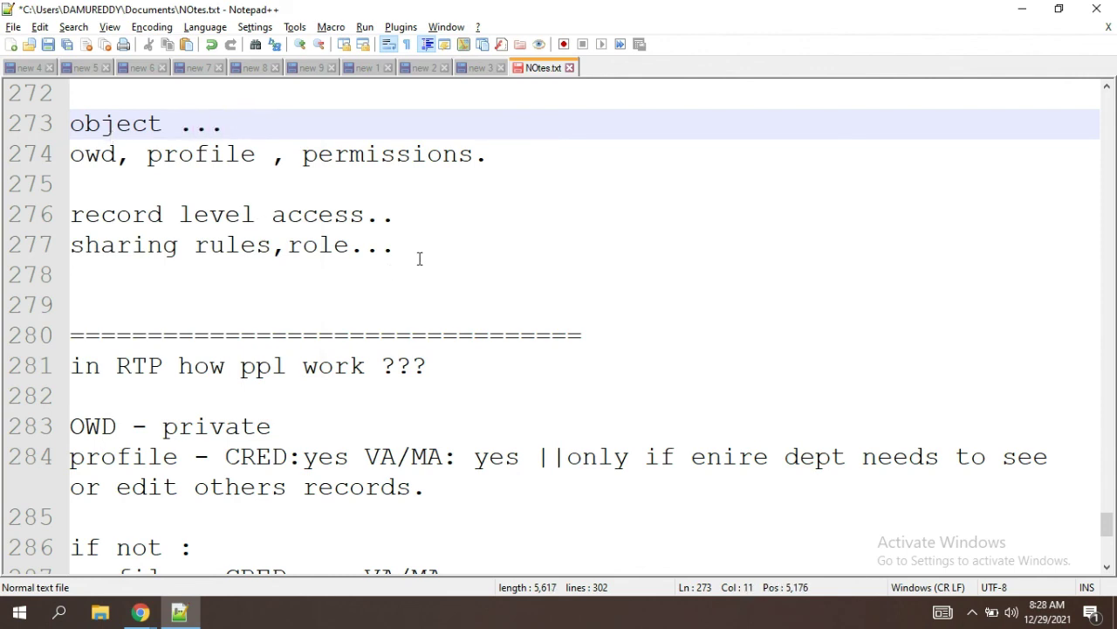
Step: Delete the 'record level access..' and 'sharing rules,role...' lines from the notes
left_click(420, 259)
left_click_drag(492, 154, 74, 152)
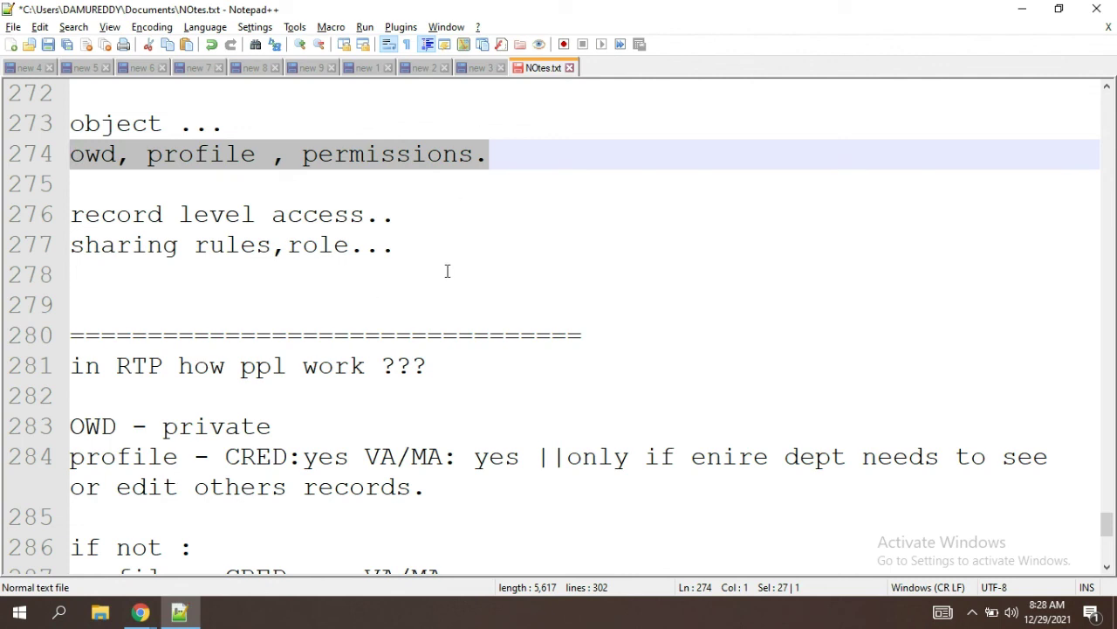
left_click_drag(426, 253, 69, 214)
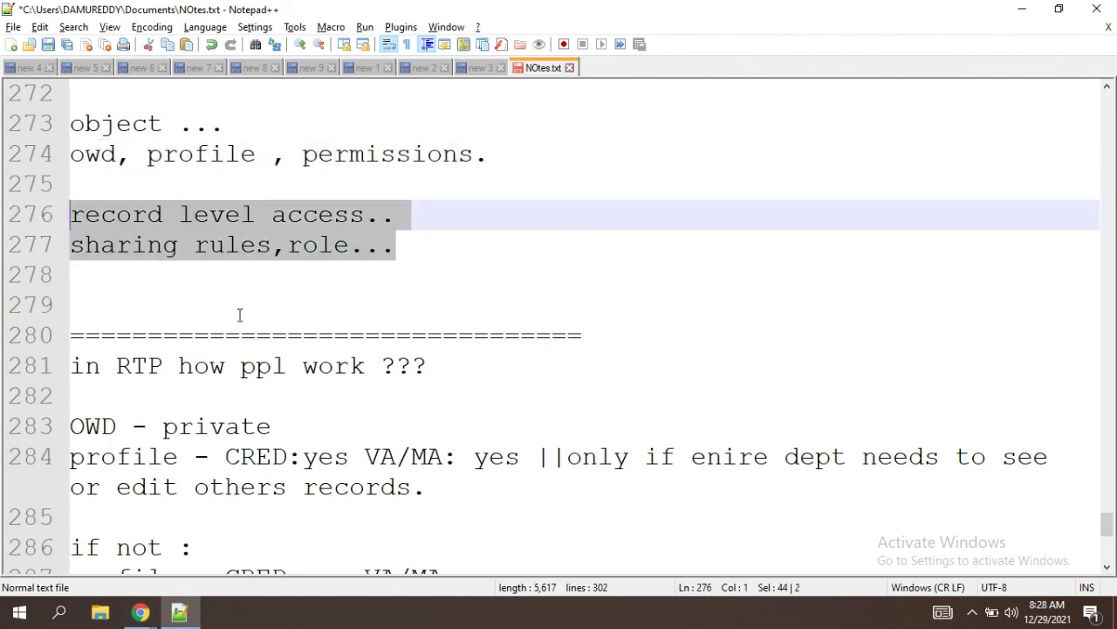
left_click(239, 314)
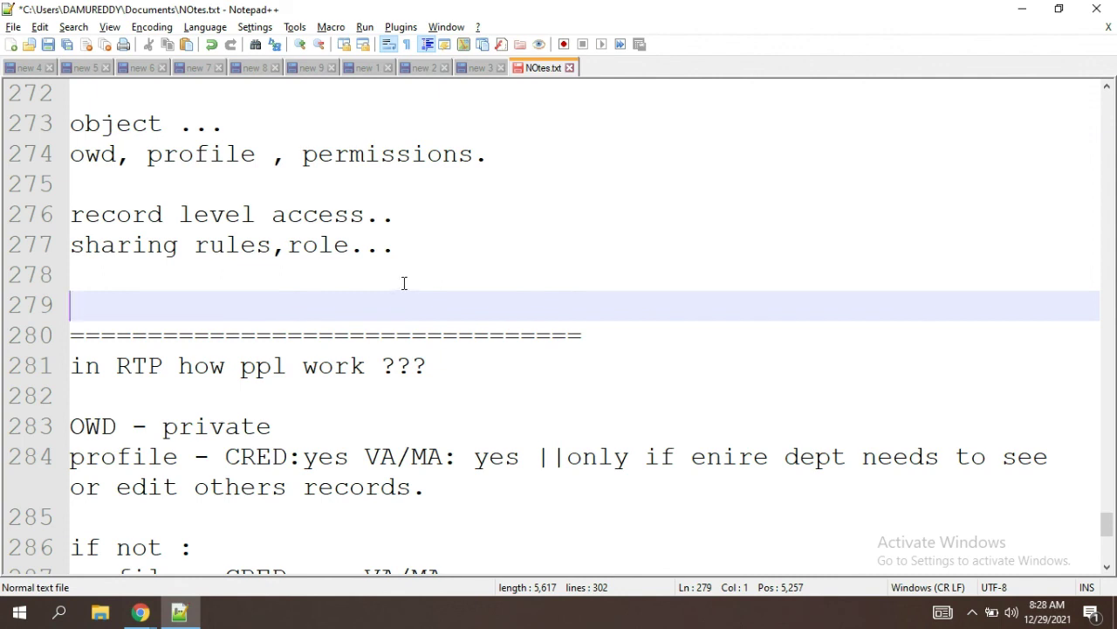
left_click_drag(404, 283, 59, 218)
key("Delete")
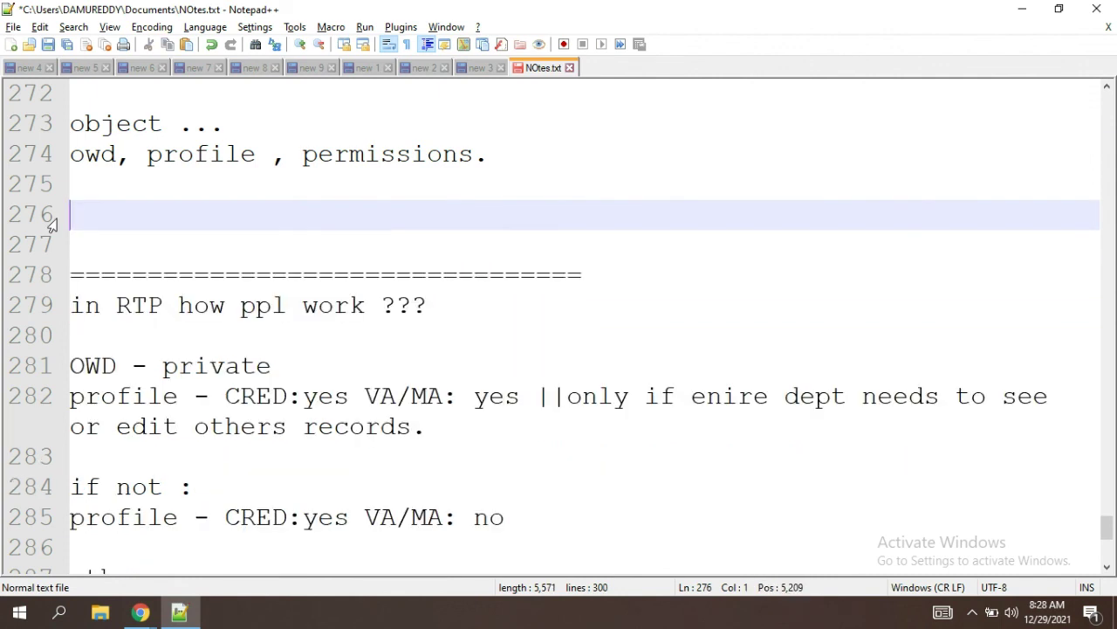
Step: Minimize Notepad++ and return to the SFDC admin Teams meeting in the browser
key("Down")
key("Down")
key("Down")
key("Down")
key("Down")
key("Down")
key("Down")
key("Down")
key("Down")
key("Down")
key("Down")
key("Down")
key("Down")
key("Down")
key("Down")
key("Down")
key("Down")
key("Down")
key("Down")
key("Down")
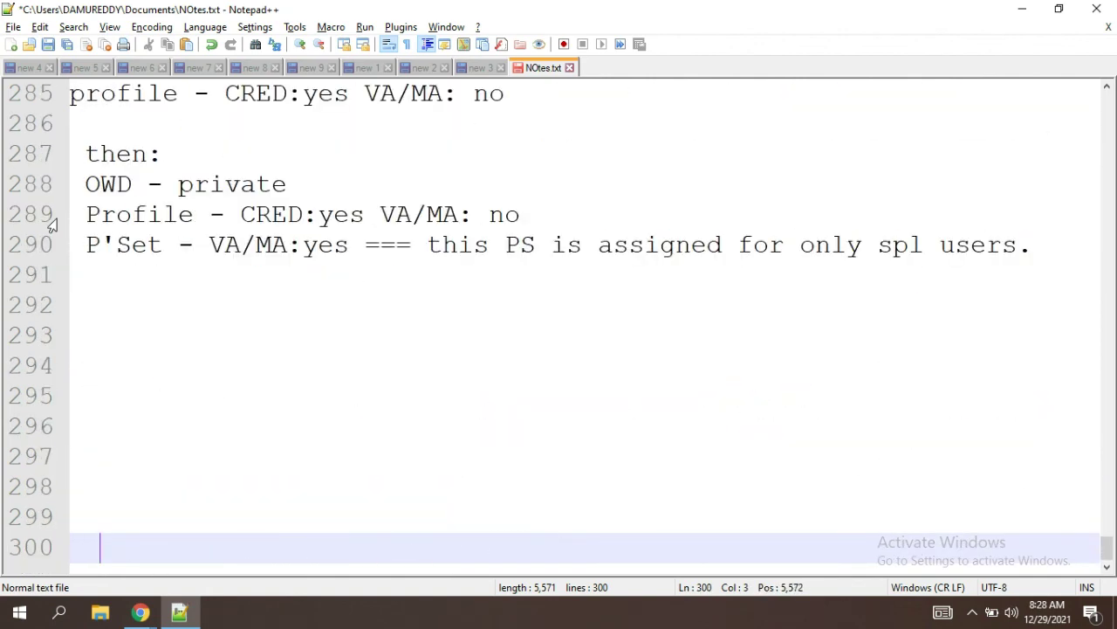
key("Up")
key("Up")
key("Up")
key("Up")
key("Up")
key("Up")
key("Up")
key("Up")
key("Up")
key("Up")
key("Up")
key("Up")
key("Up")
key("Up")
key("Up")
key("Up")
key("Up")
key("Up")
key("Up")
key("Up")
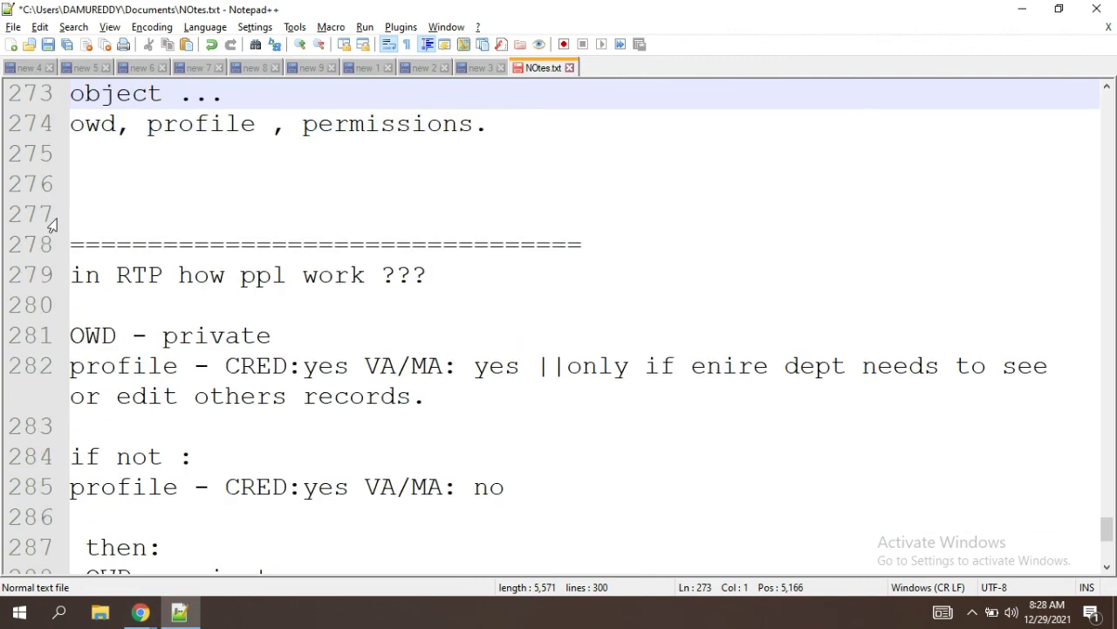
left_click(1019, 12)
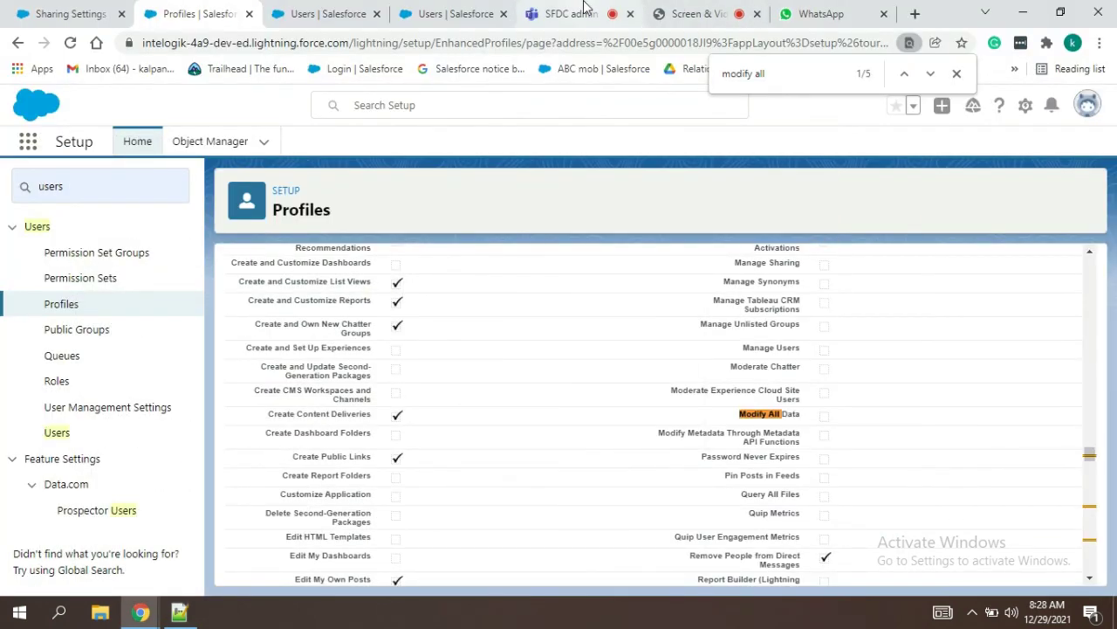
left_click(584, 10)
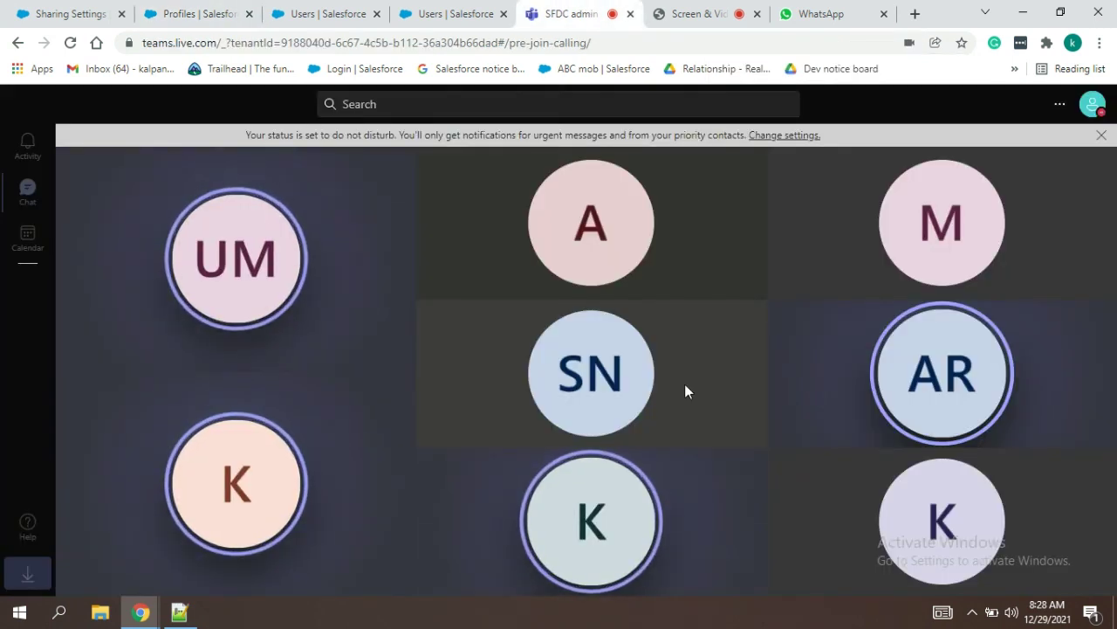